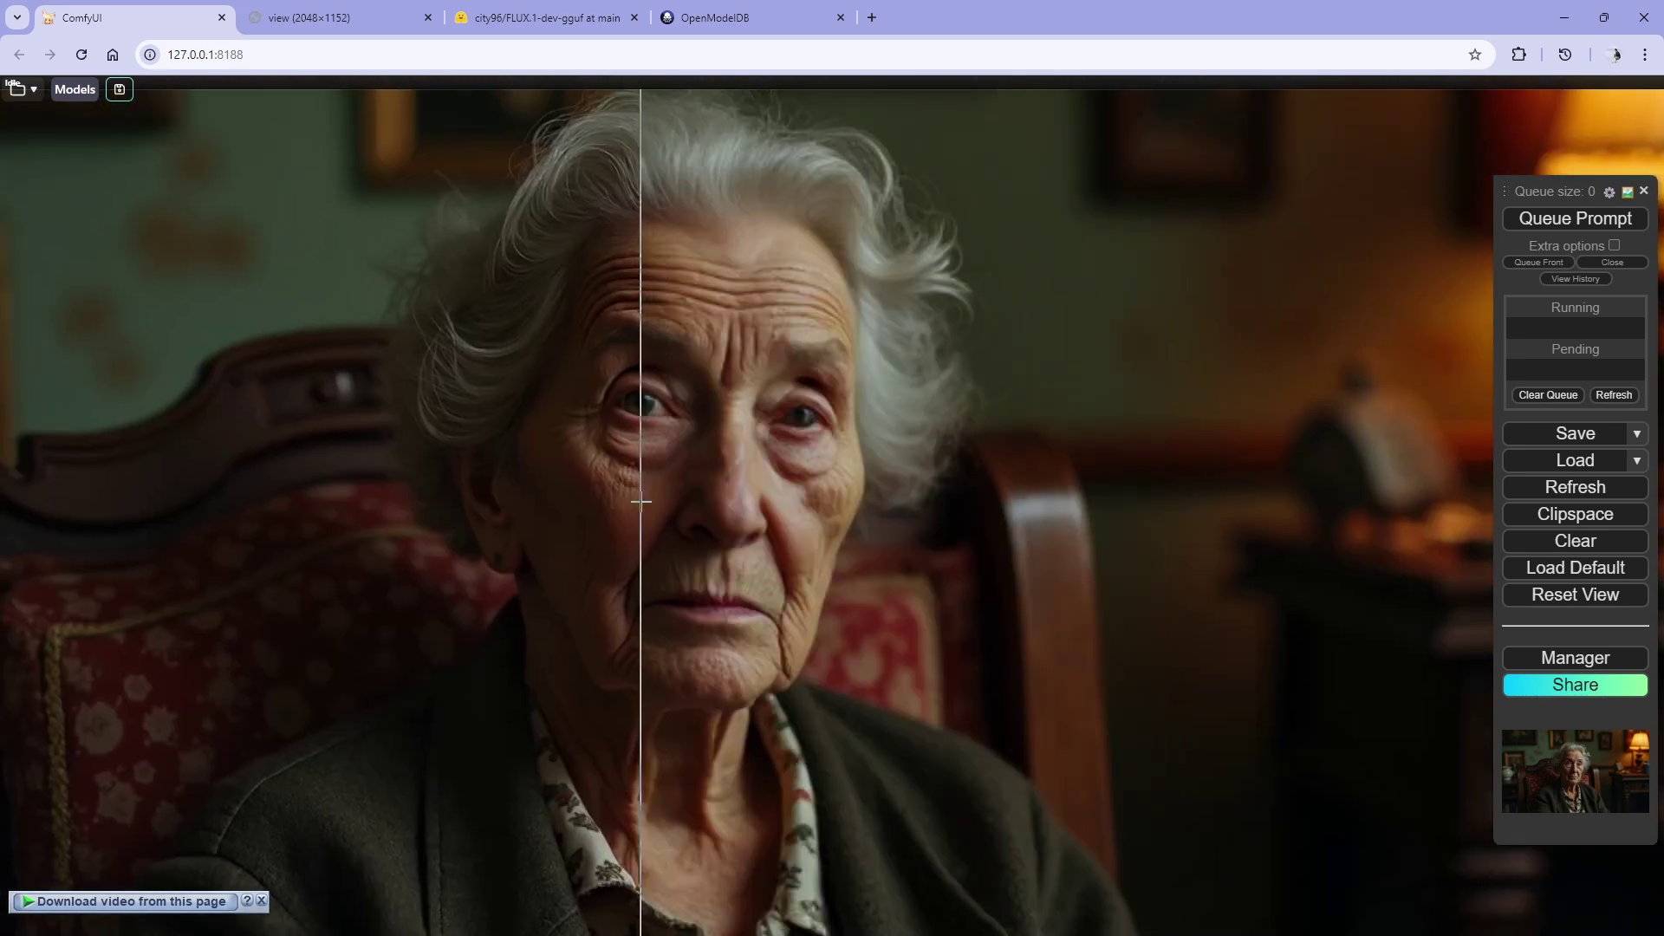
- Zoom and pan the before/after portrait comparison to inspect the forehead and hair detail
scroll(641, 501, up, 5)
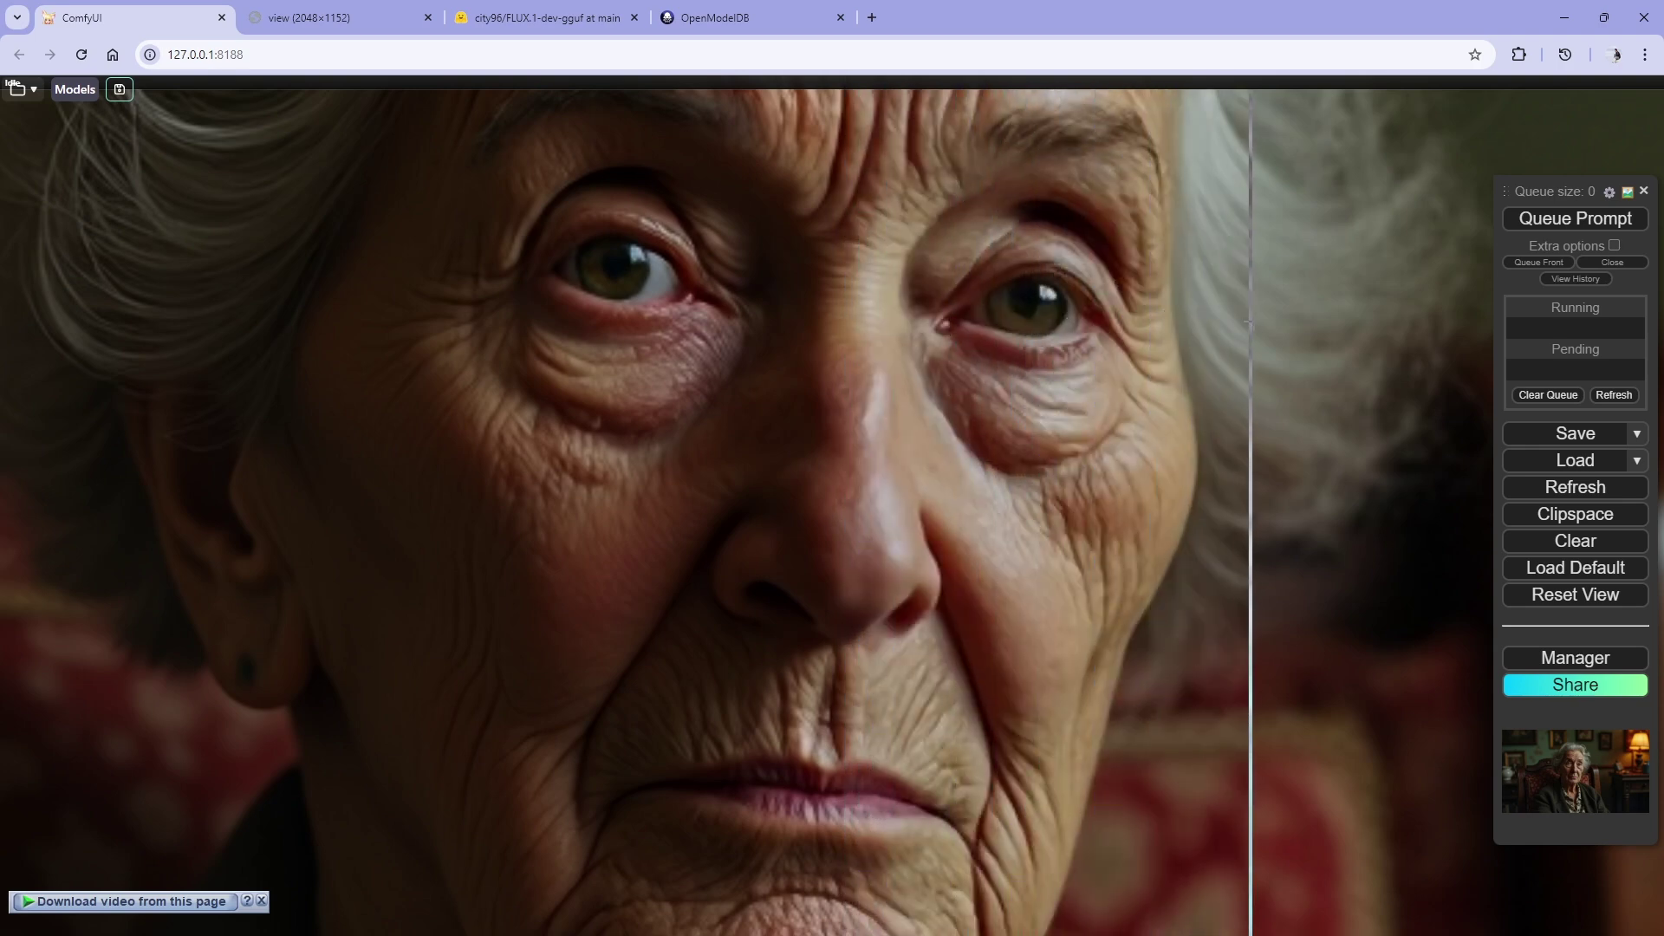
drag(1261, 323, 1001, 798)
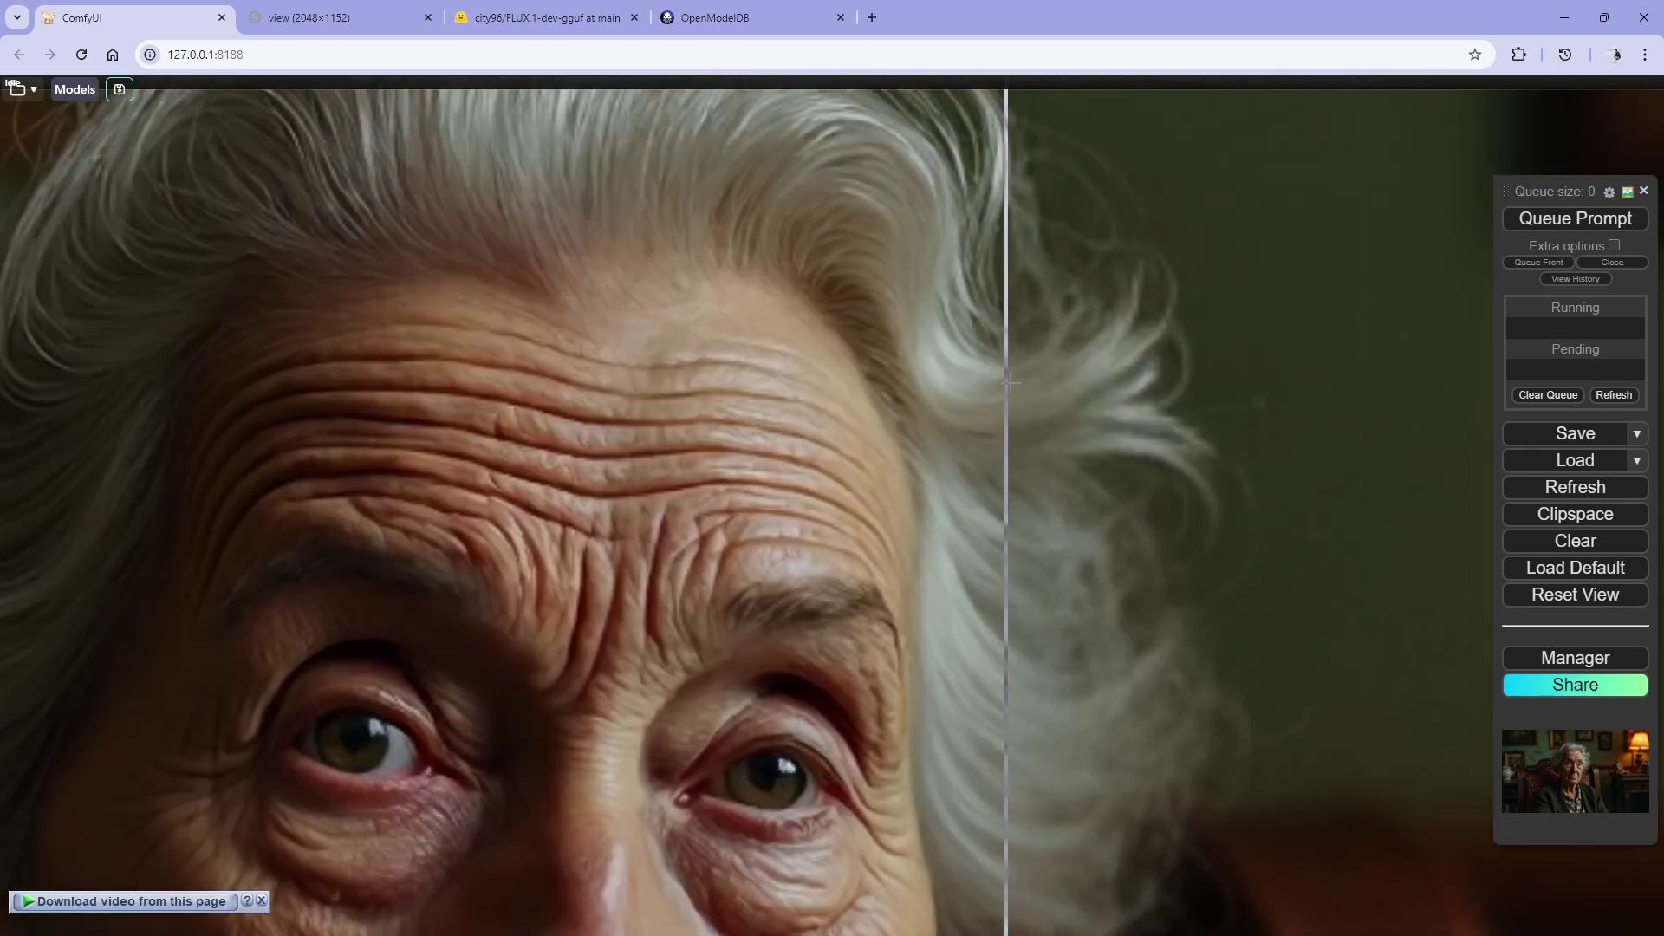
drag(1008, 382, 1037, 745)
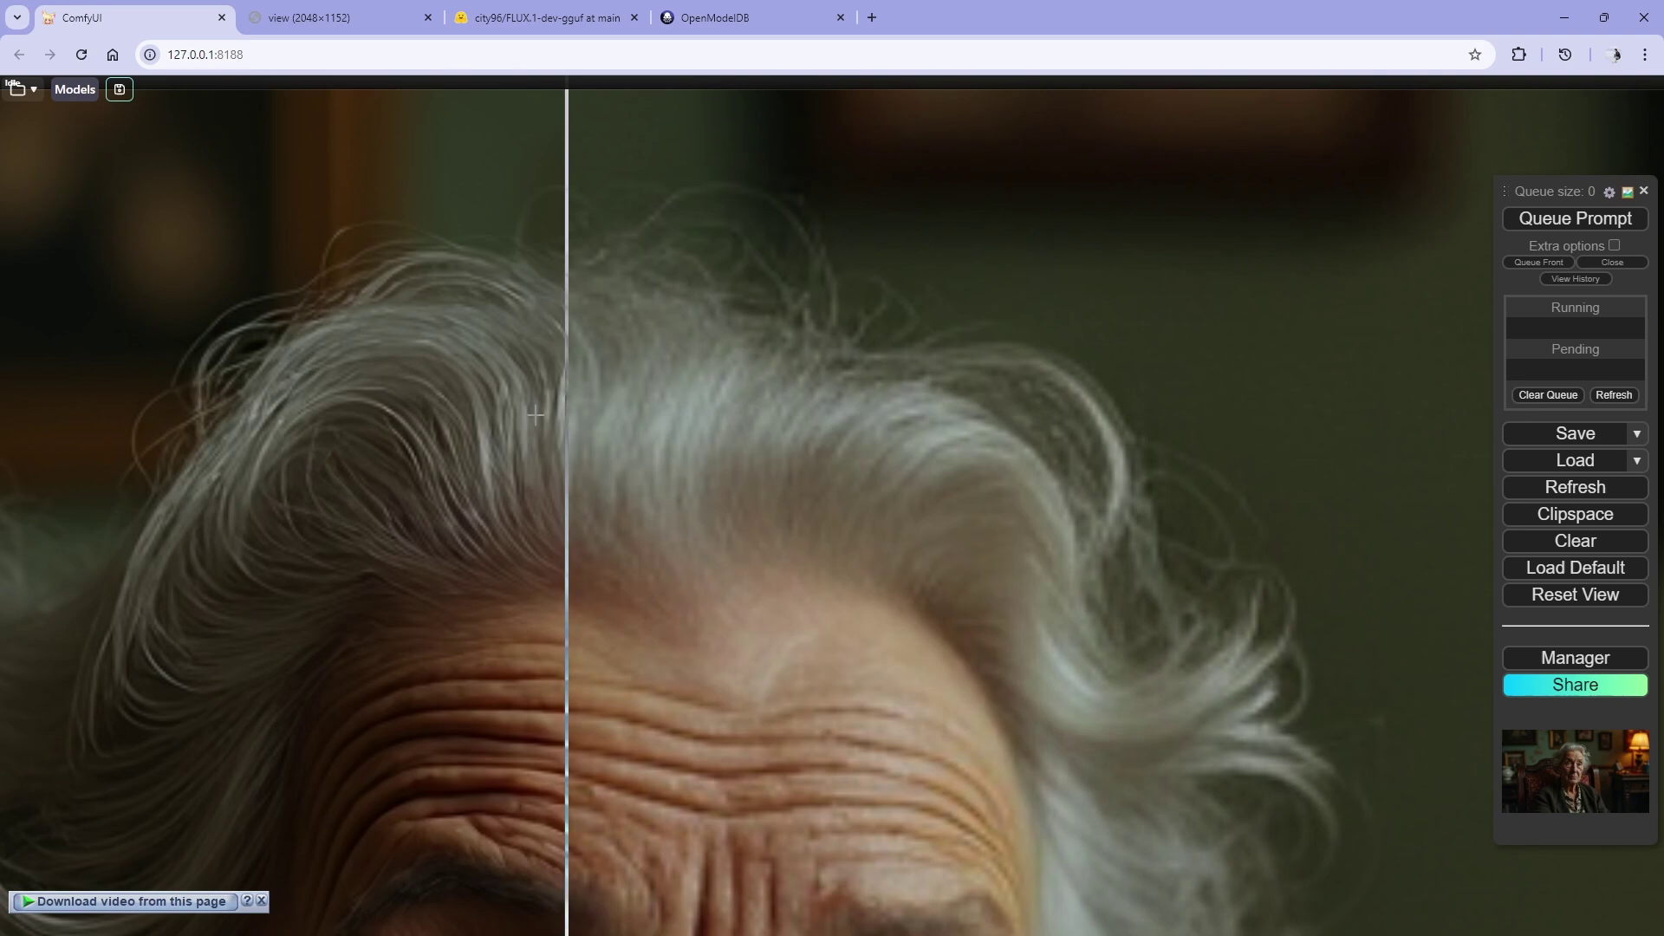
drag(435, 412, 1148, 231)
drag(1137, 431, 1375, 242)
scroll(861, 472, down, 5)
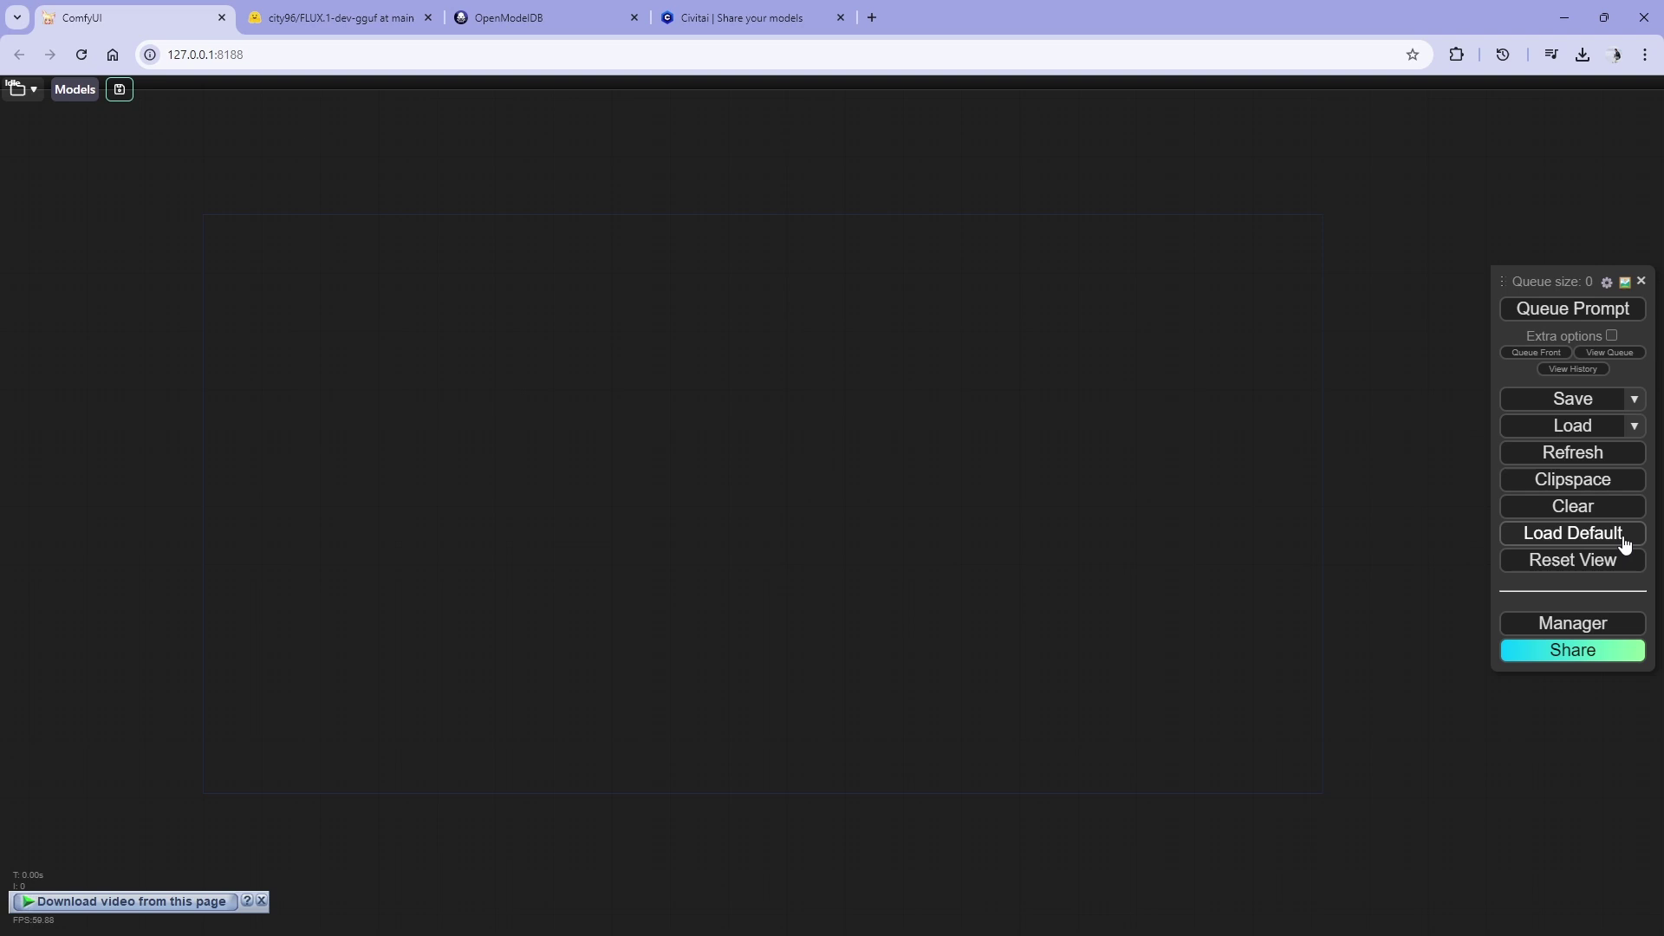
- Add a Unet Loader (GGUF) node to the empty canvas via the 'unet' search
double_click(413, 404)
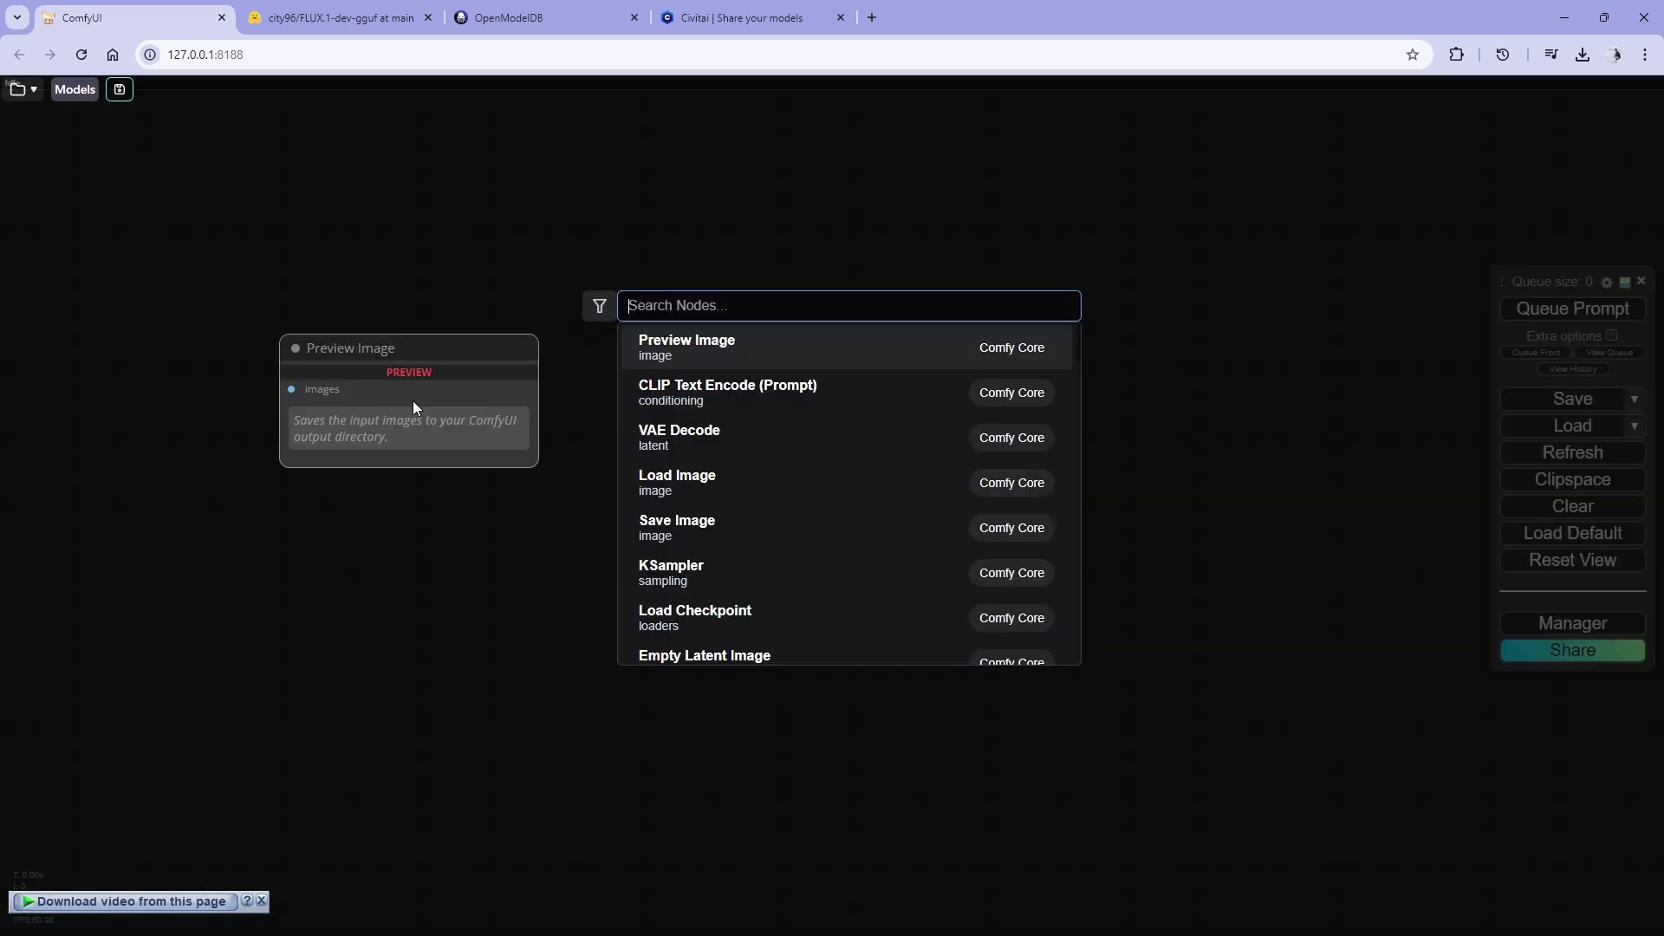
text(unet)
key(Down)
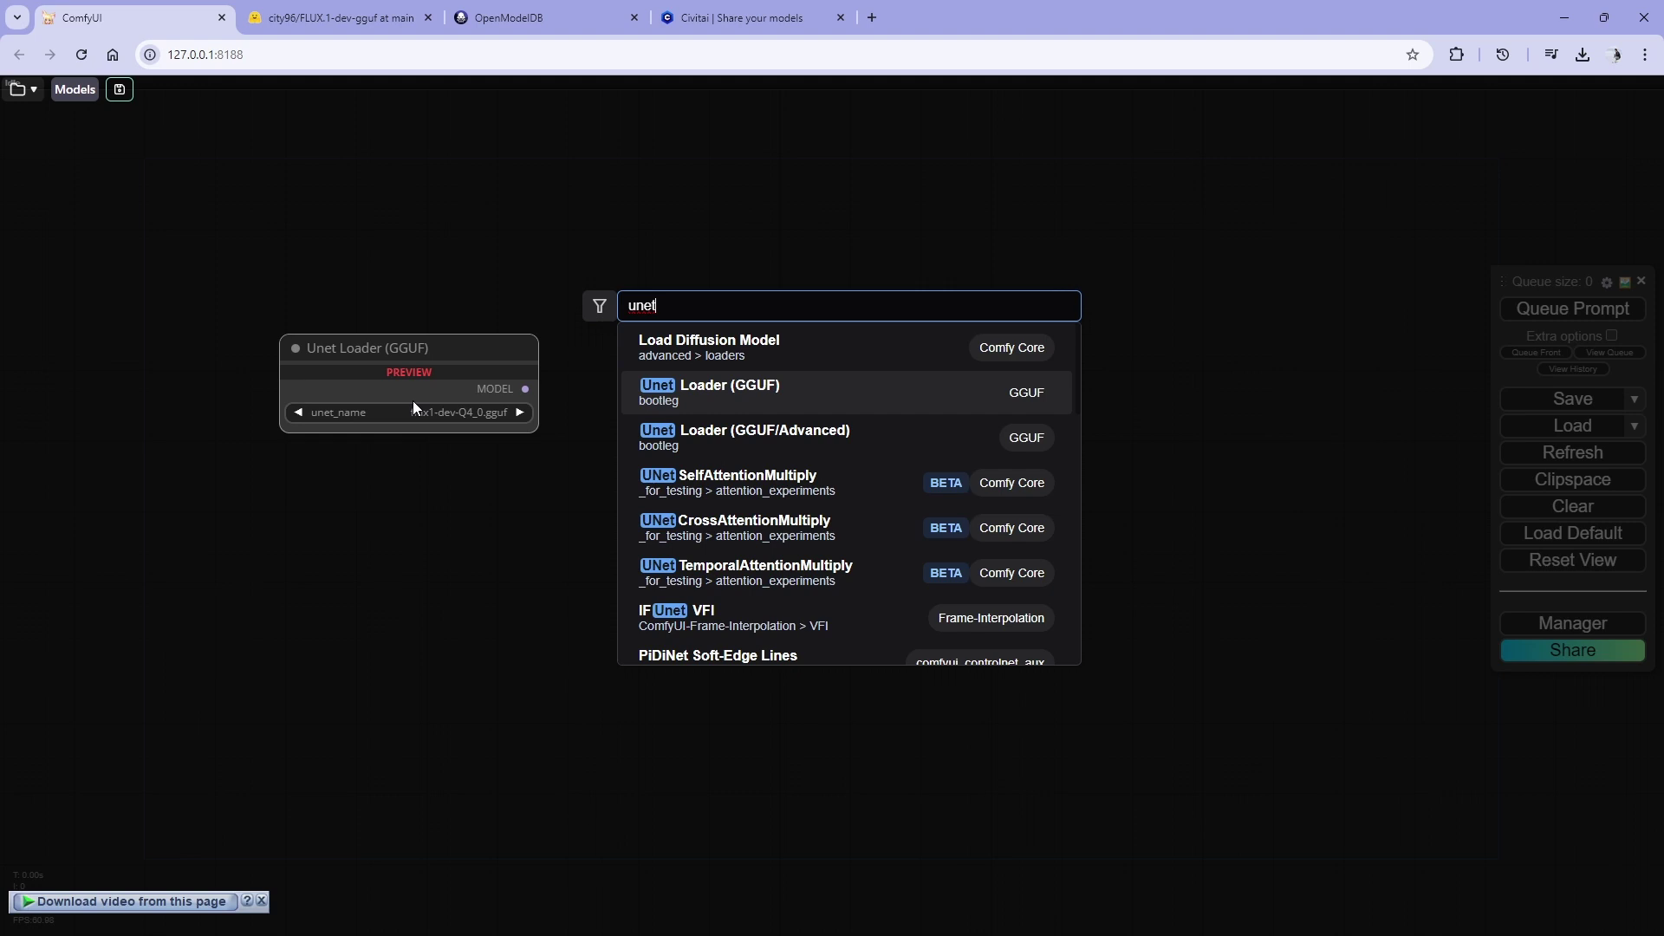
key(Return)
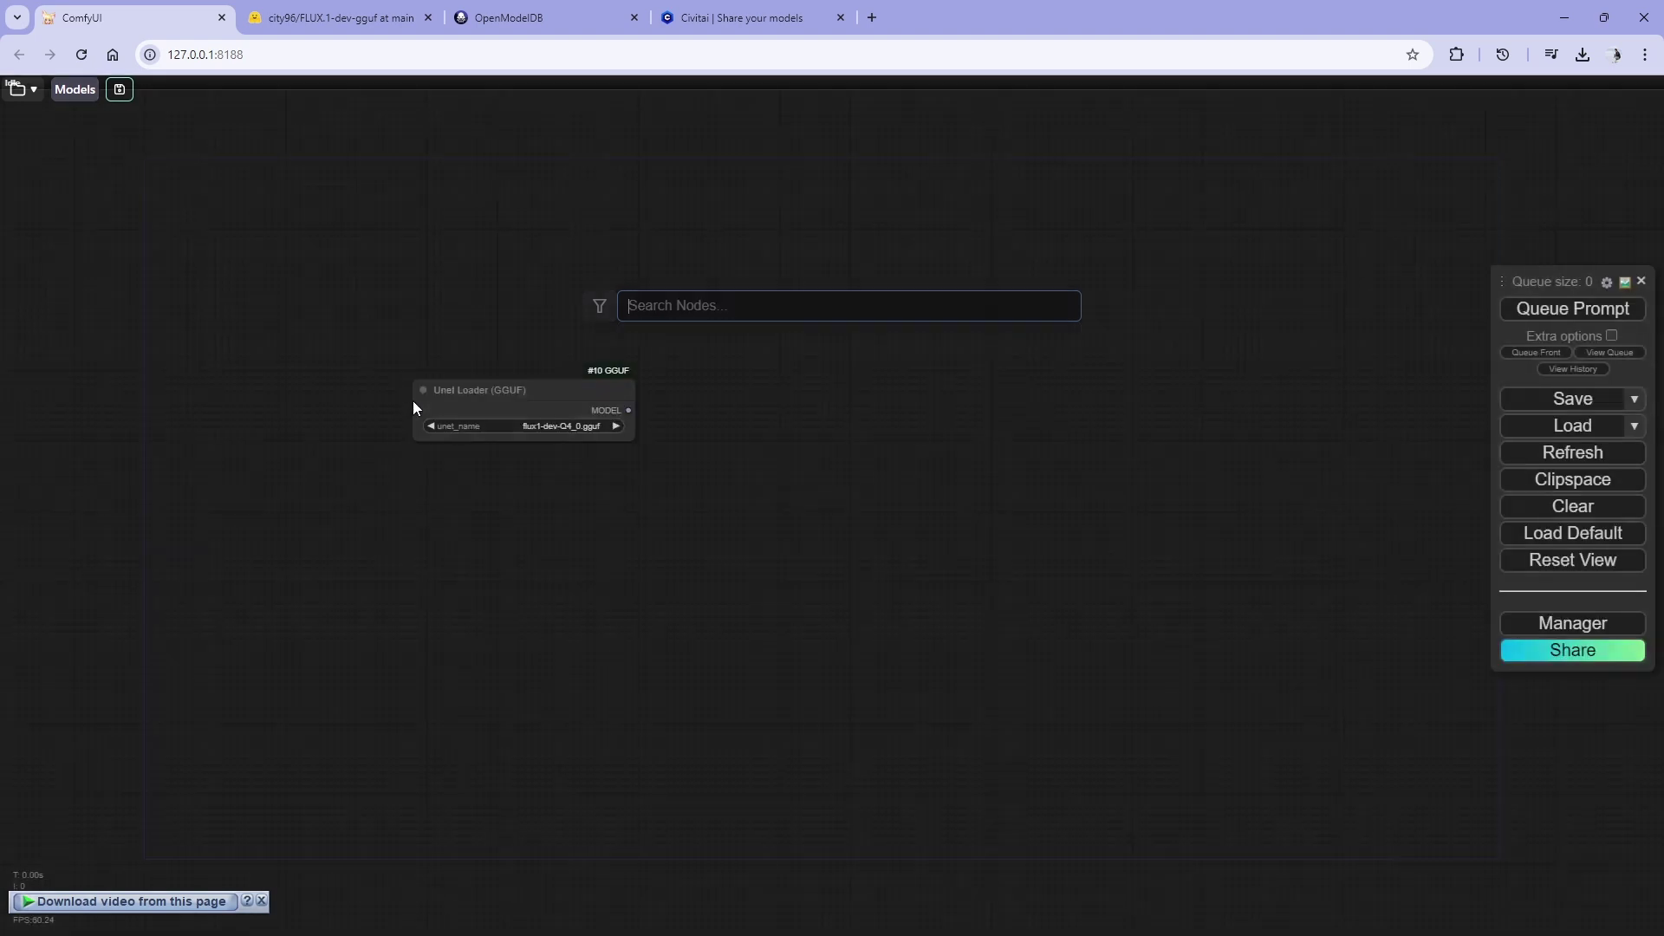
scroll(508, 407, up, 8)
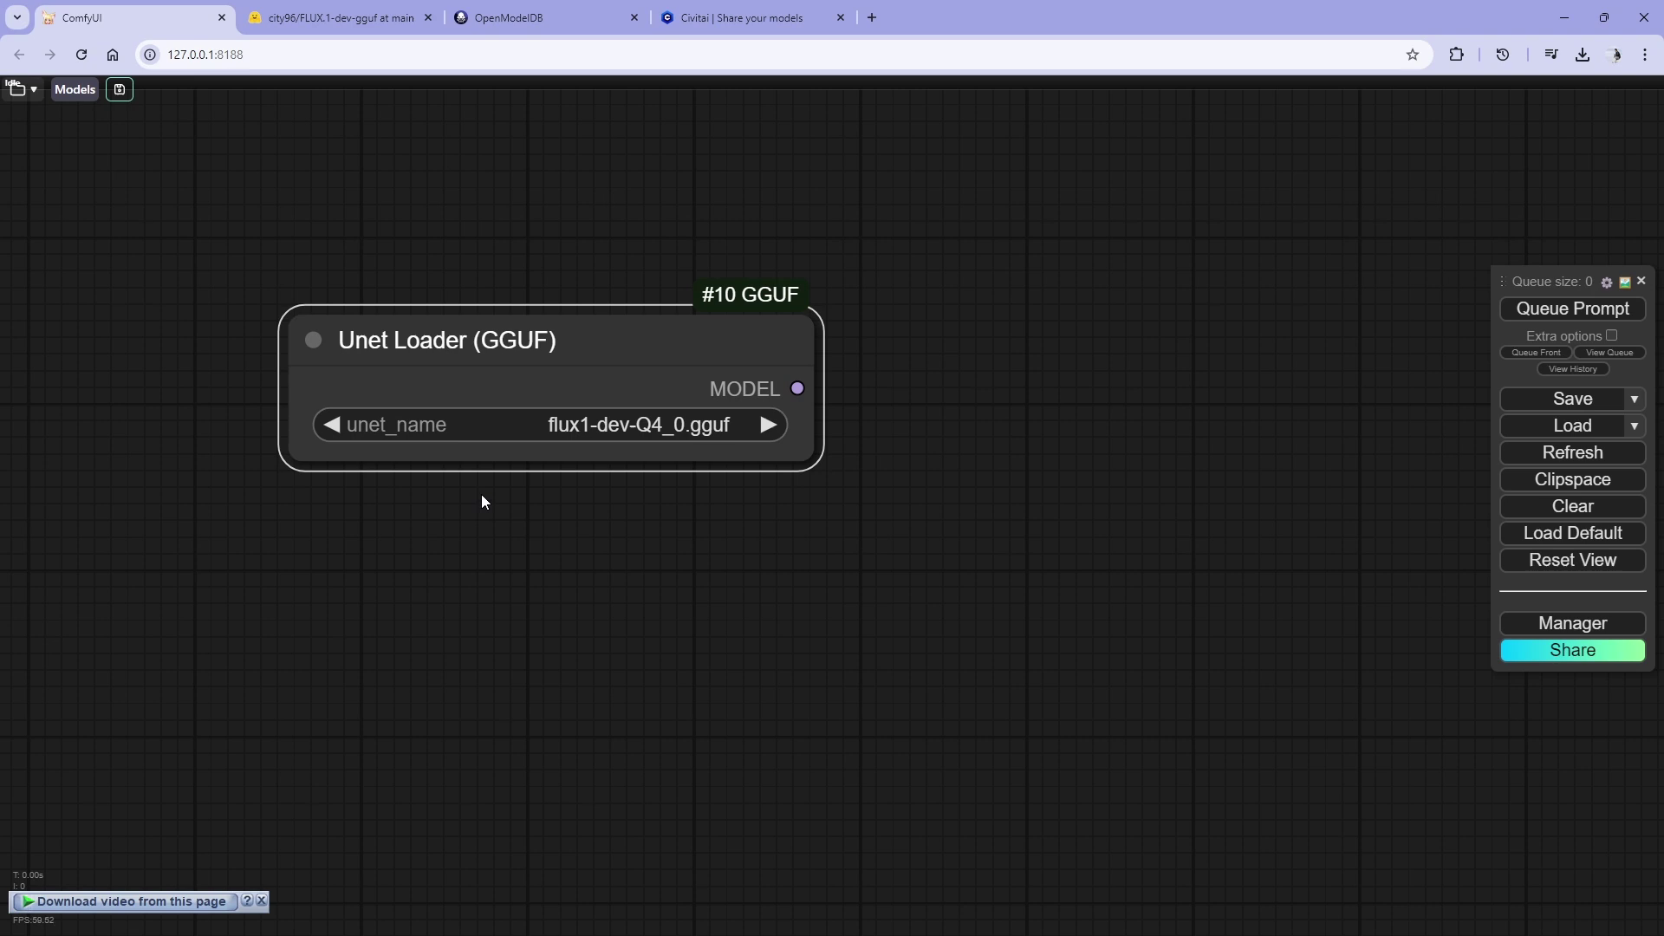
drag(508, 339, 497, 527)
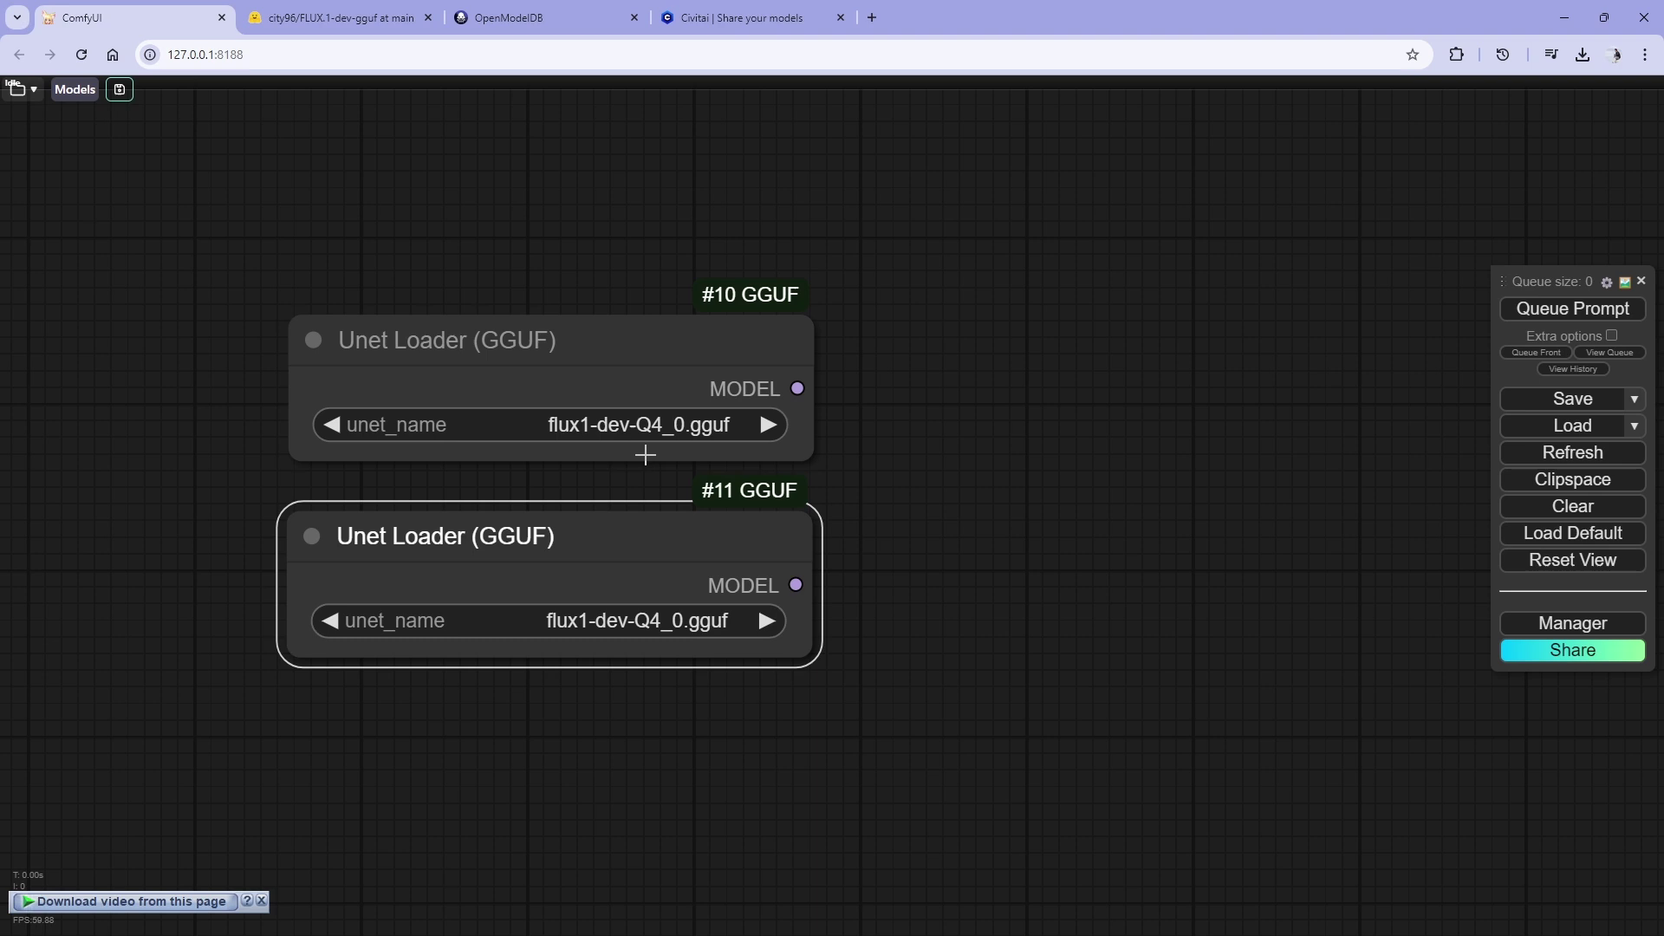
key(Delete)
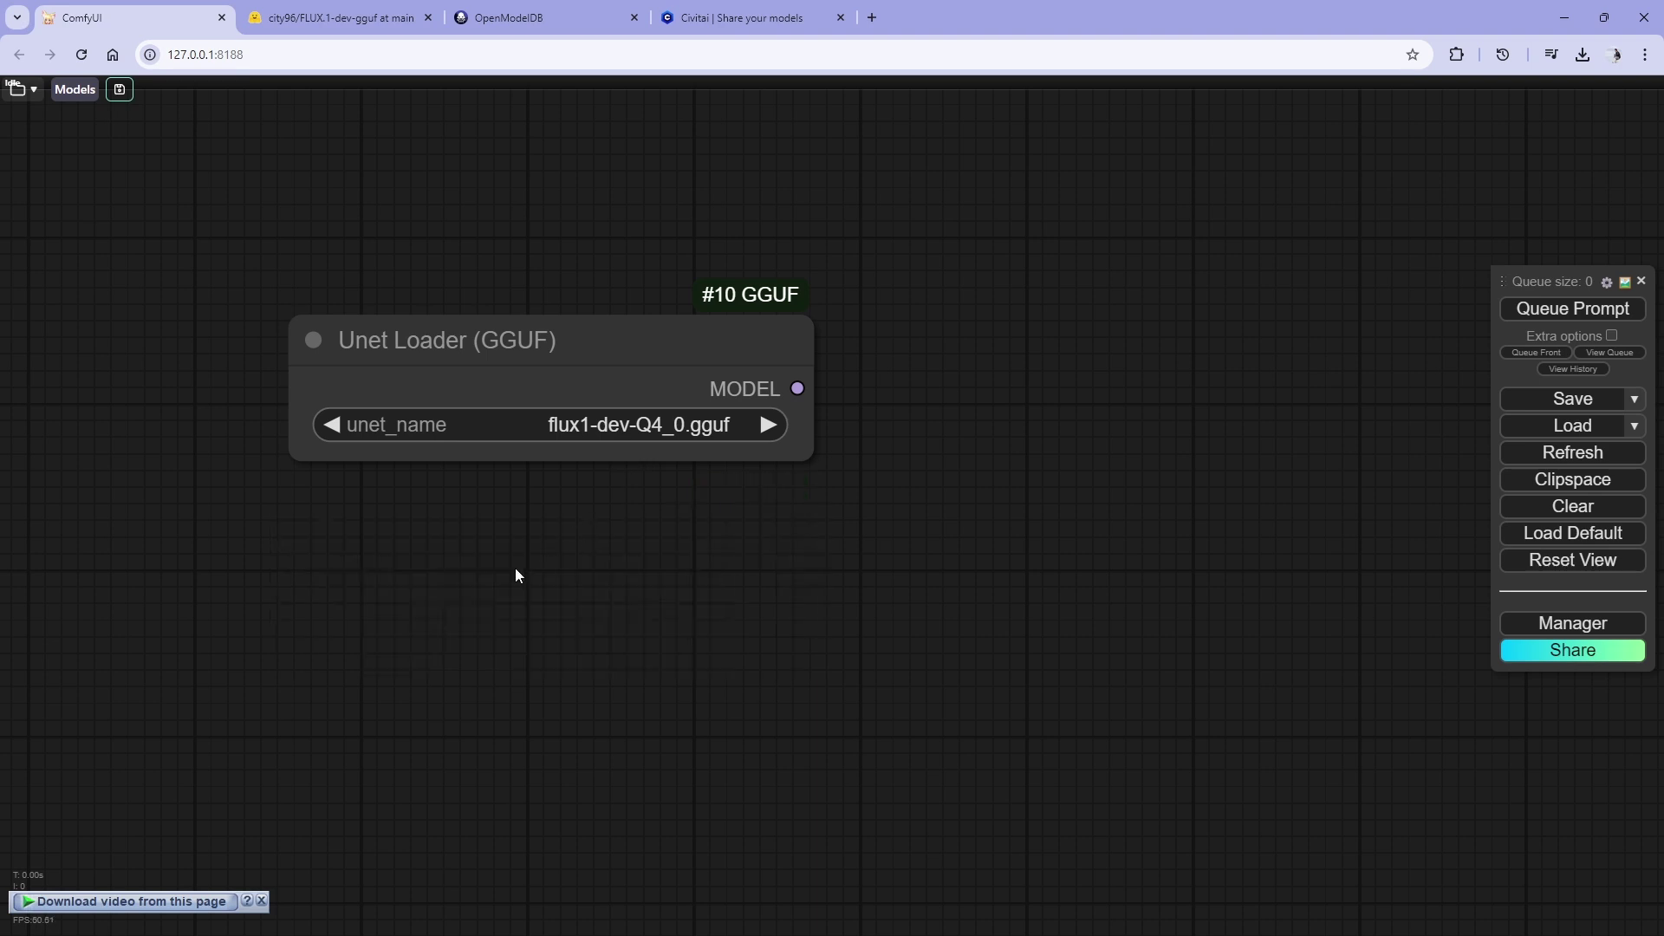
- Add a Load Diffusion Model node aligned below it and list the GGUF model files
double_click(515, 568)
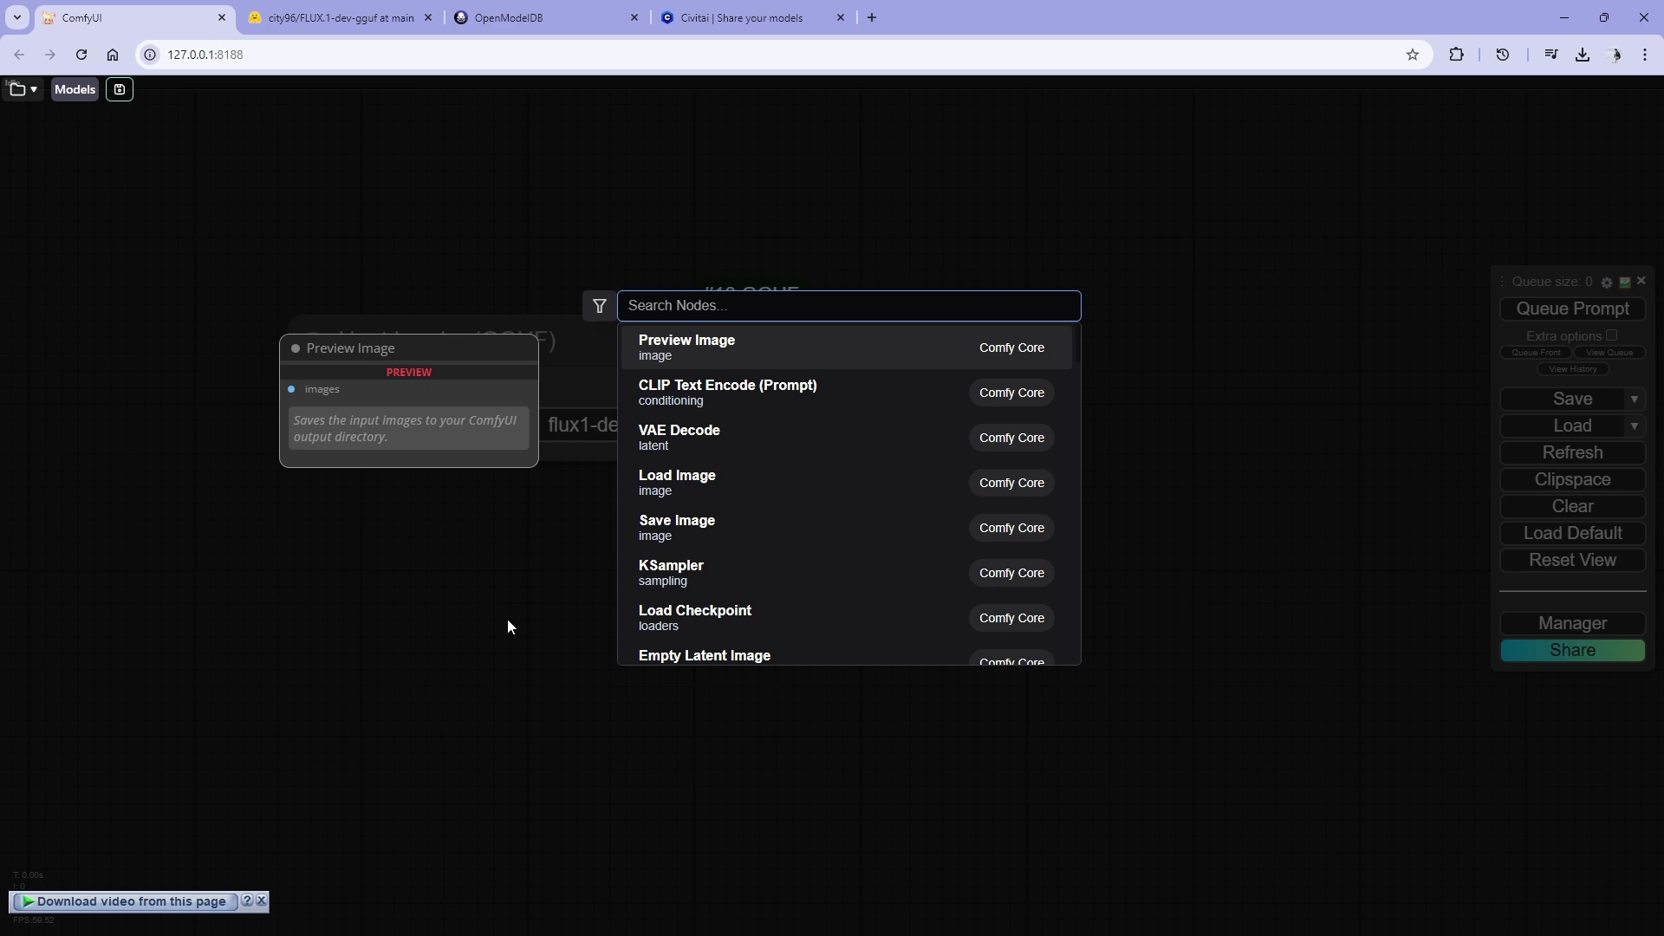
text(unet lo)
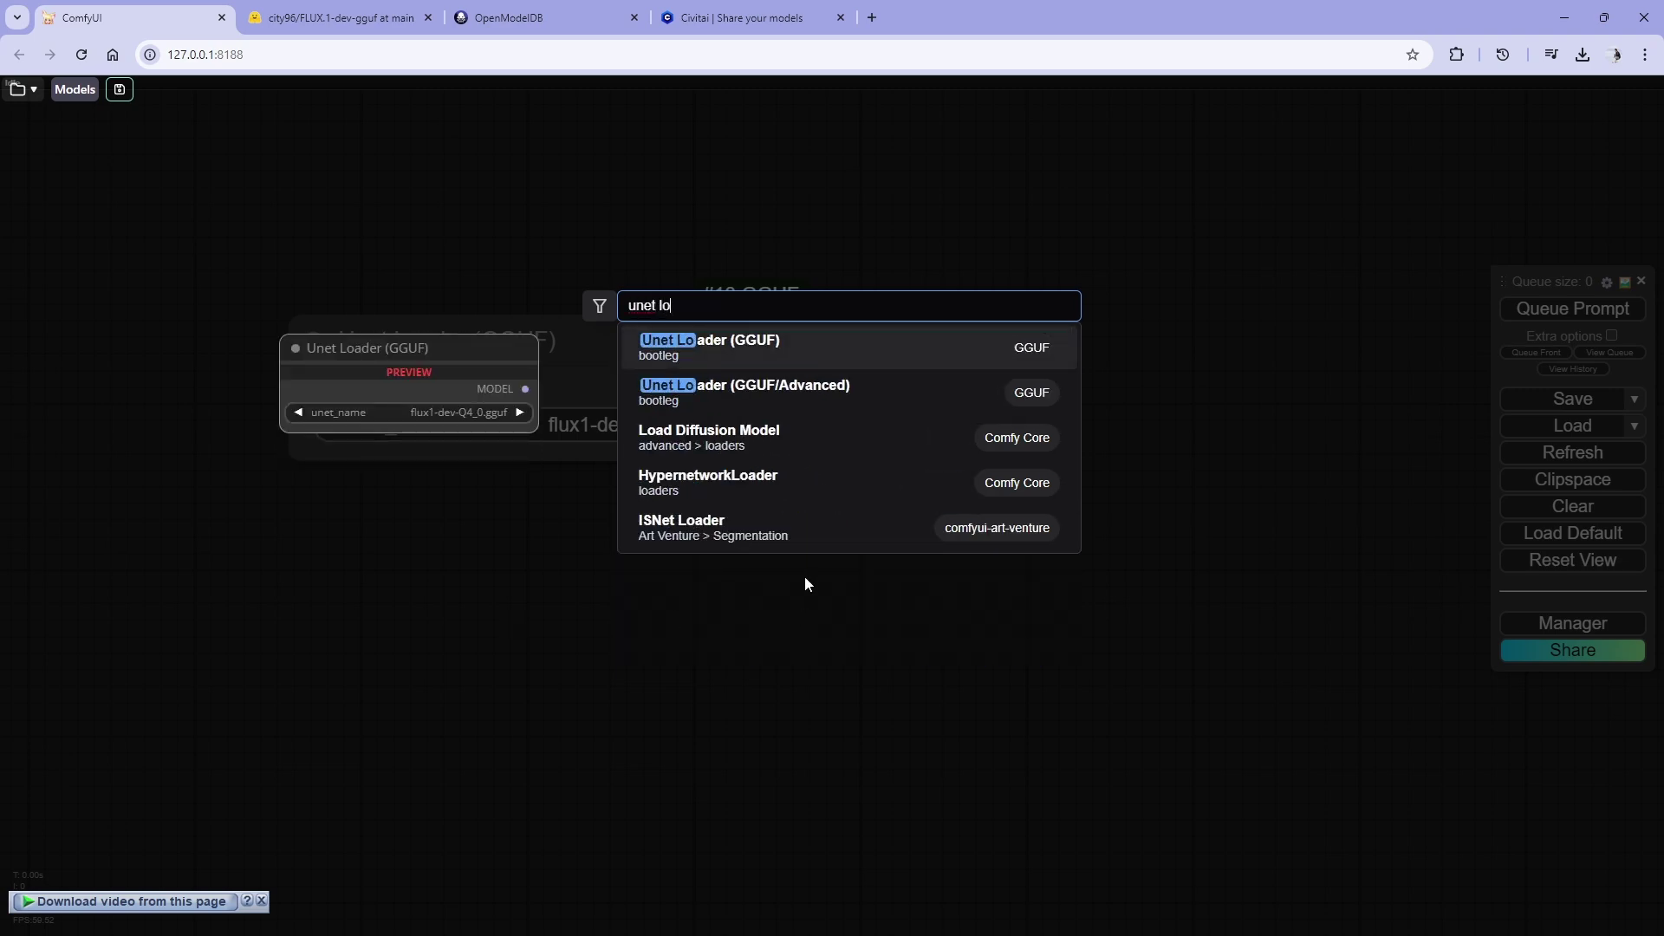
click(808, 443)
drag(716, 598, 496, 546)
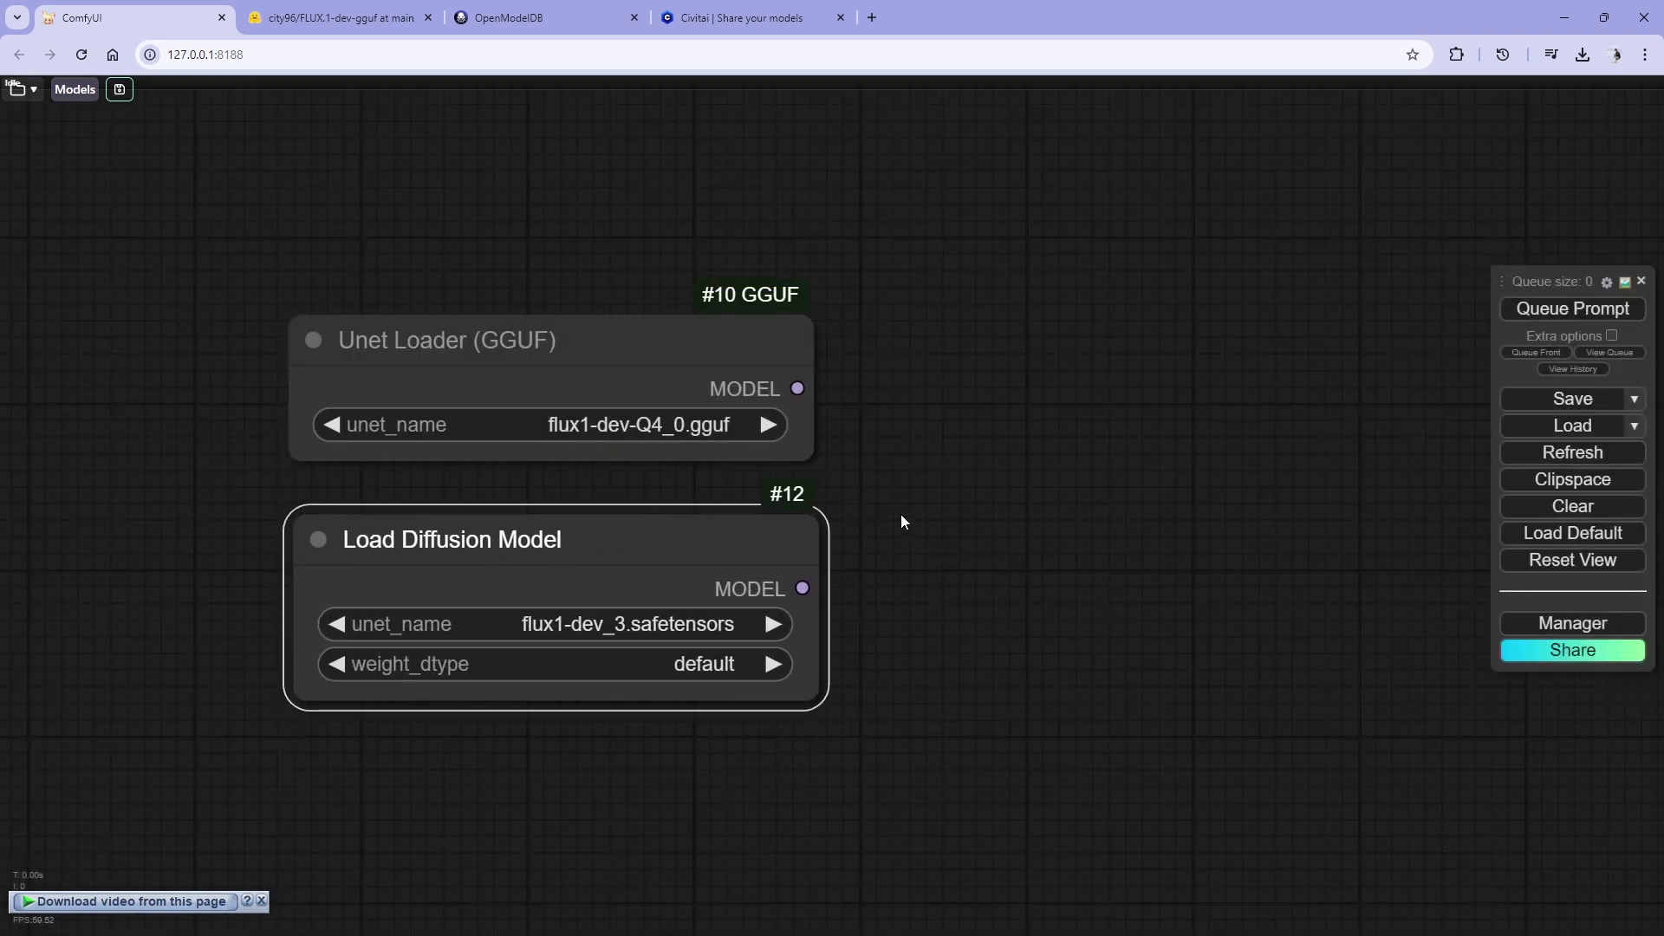
drag(901, 515, 921, 373)
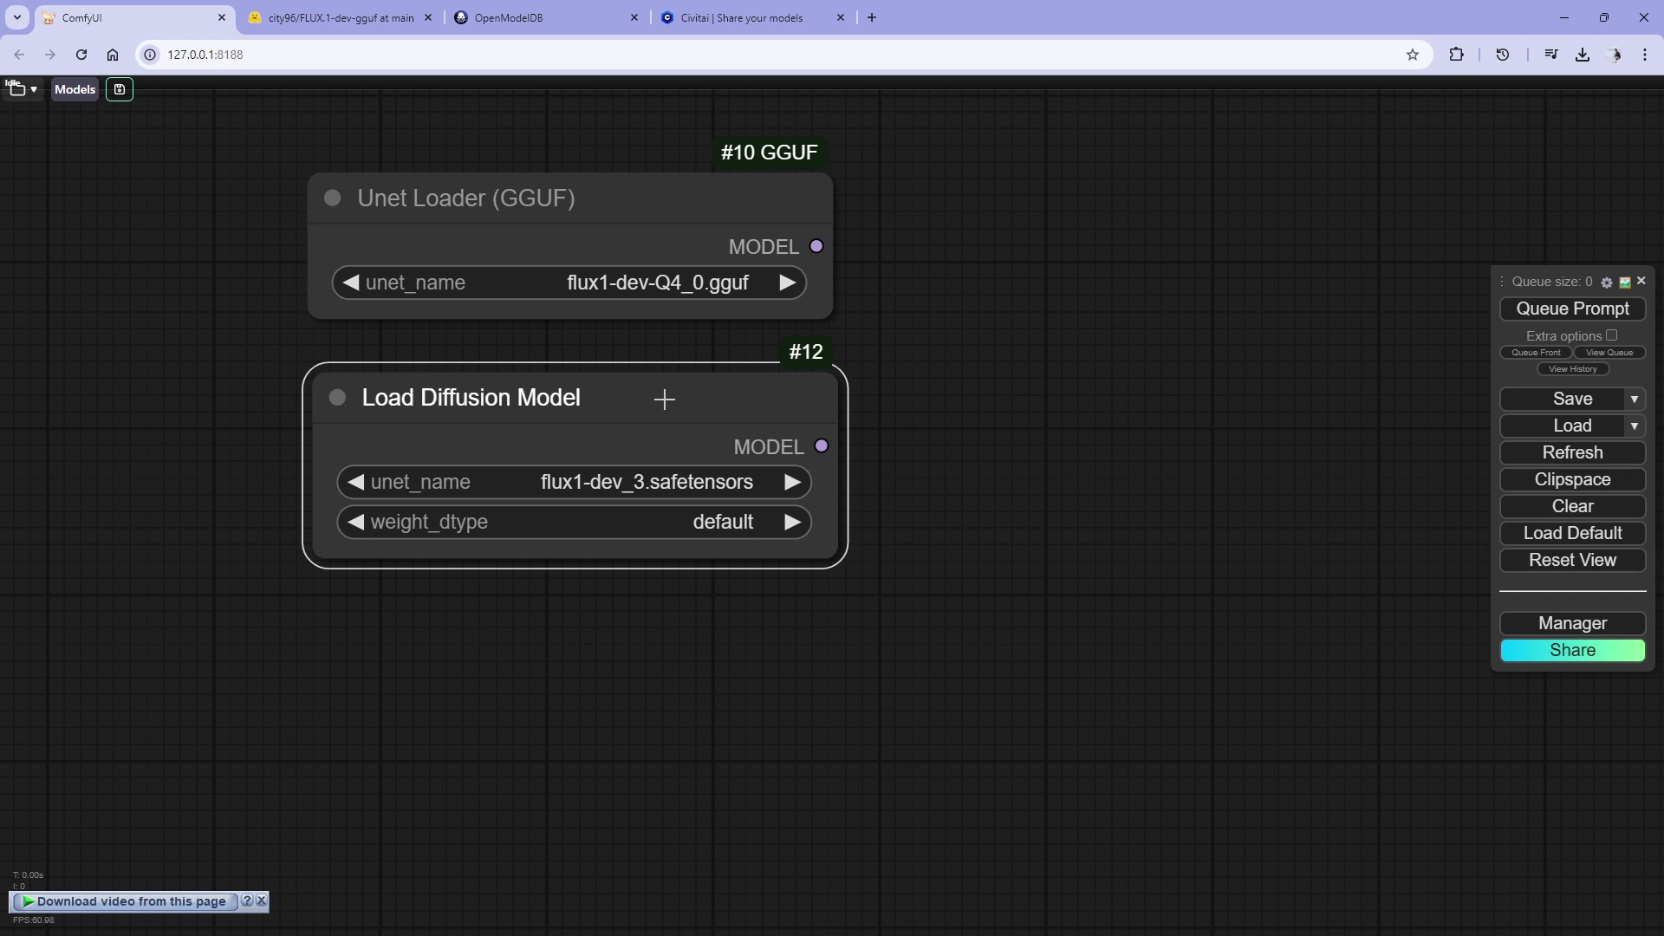
drag(658, 399, 645, 413)
click(646, 338)
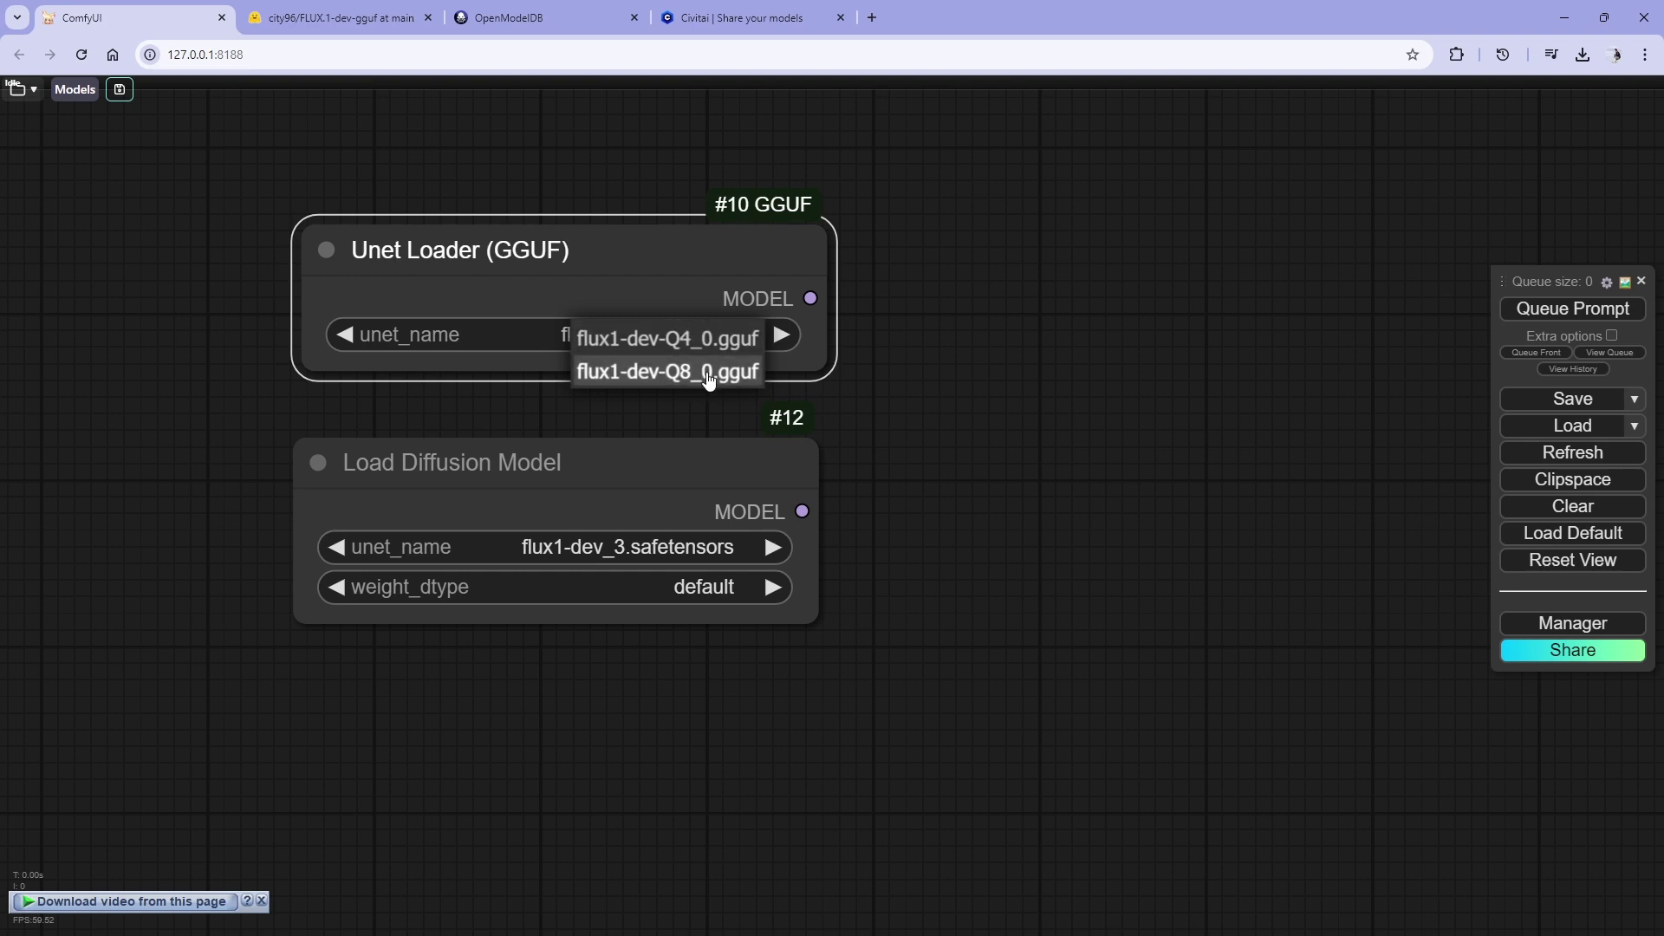
- Browse the city96/FLUX.1-dev-gguf Files and versions list of quantized GGUF files
click(373, 15)
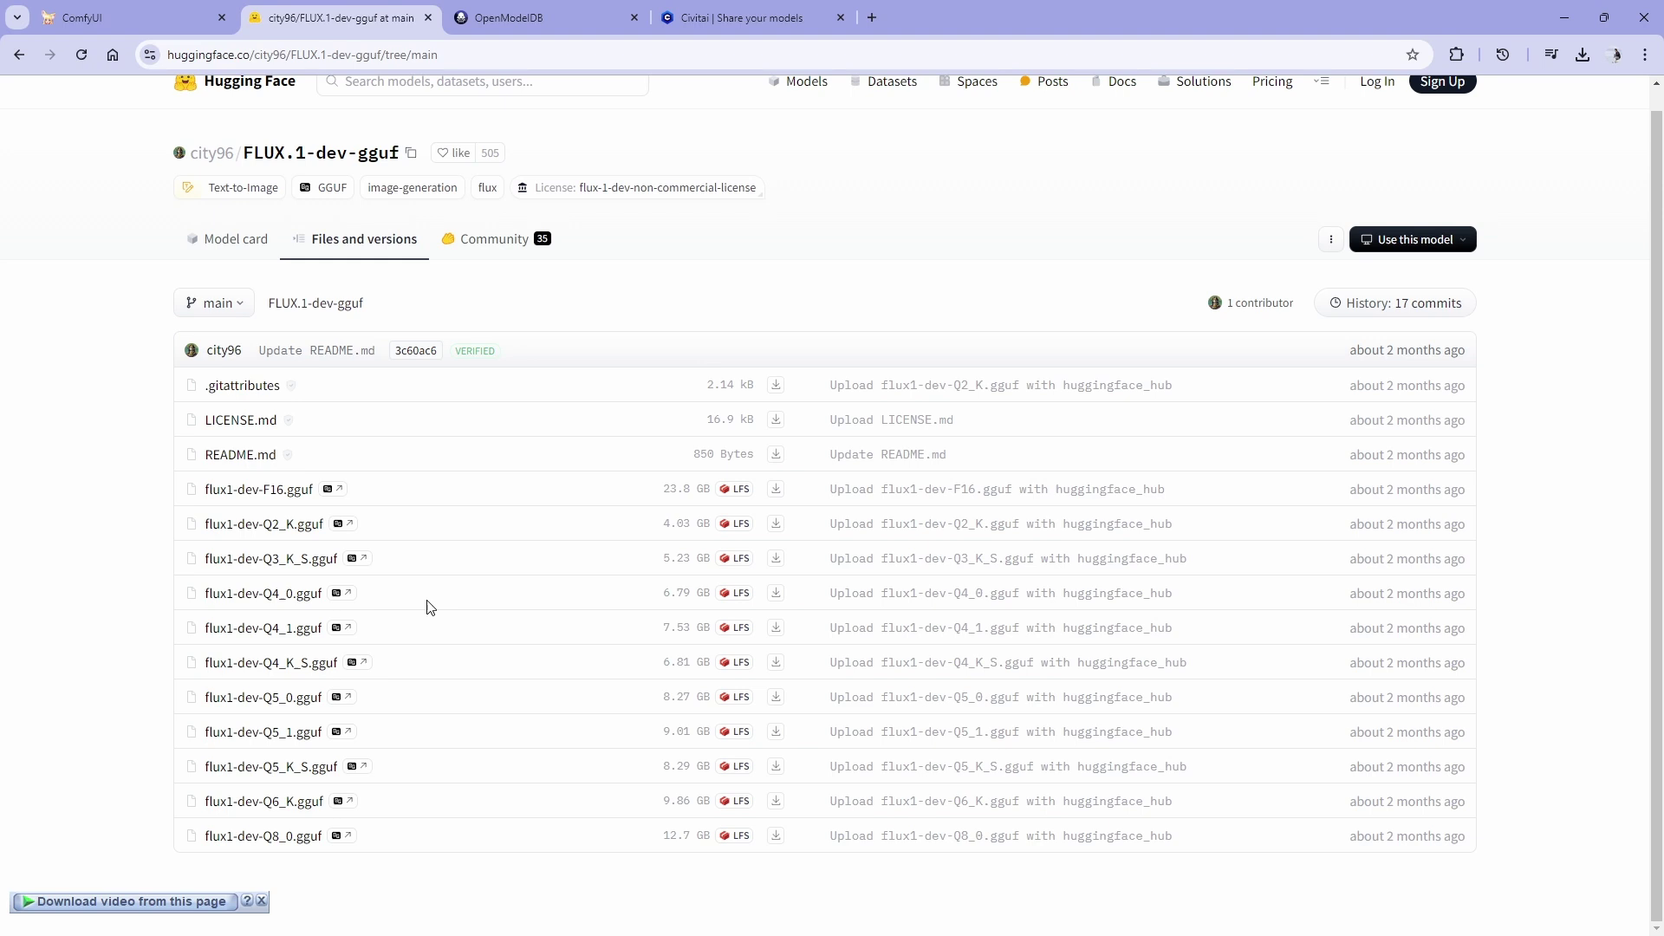
scroll(376, 530, up, 1)
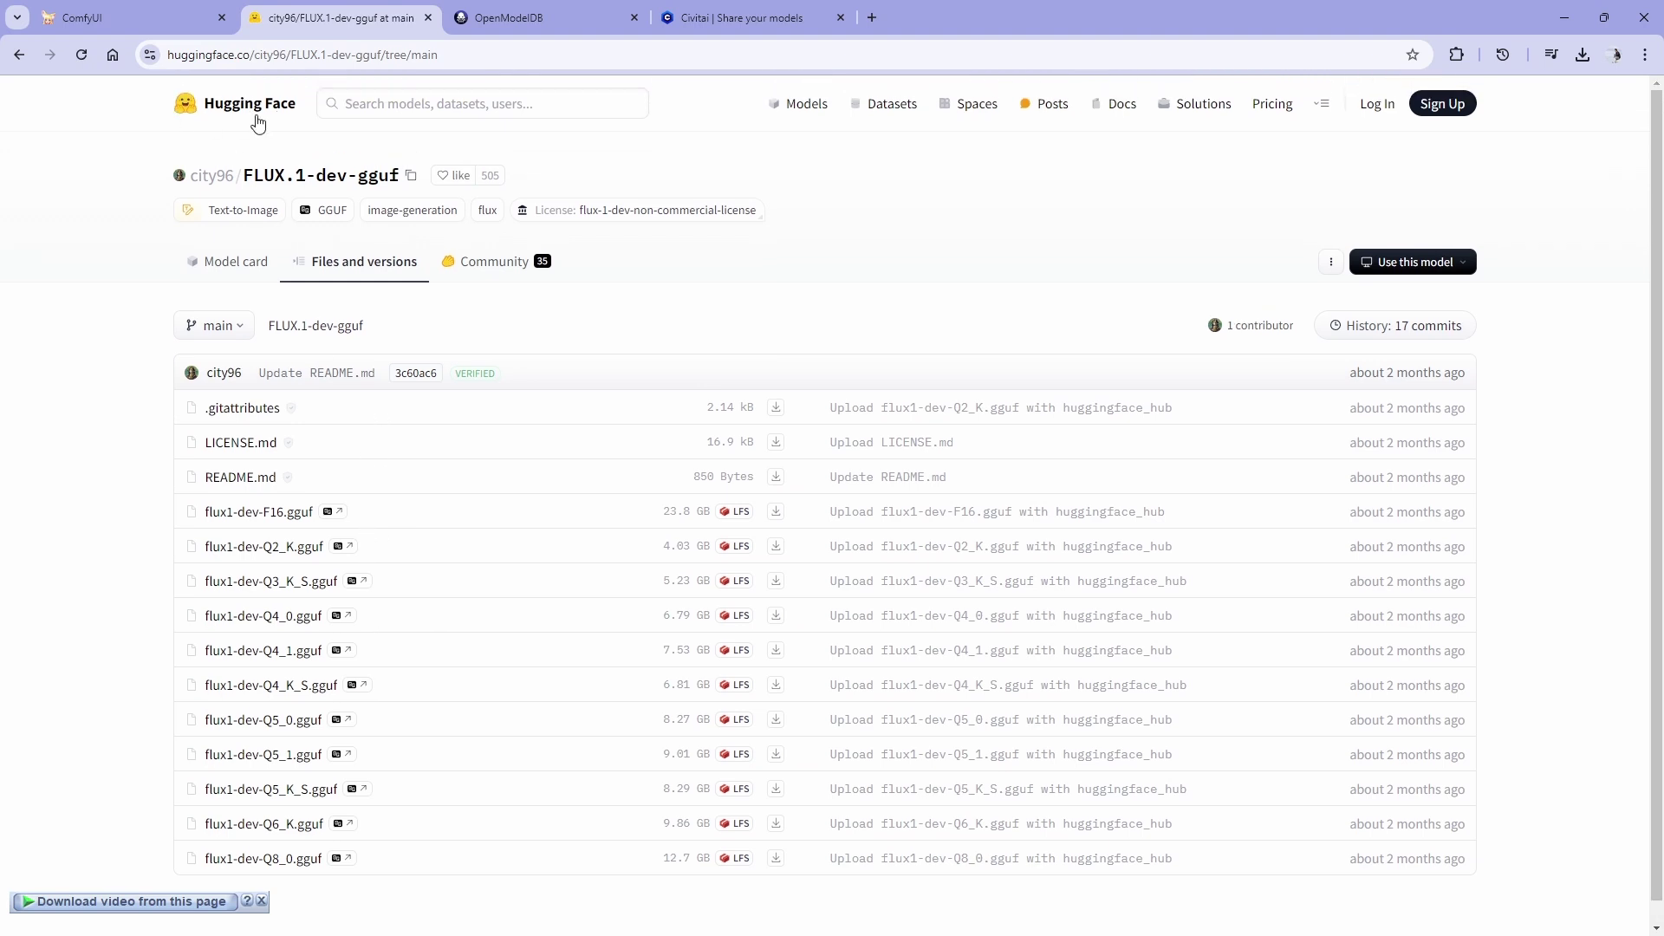
scroll(441, 667, down, 1)
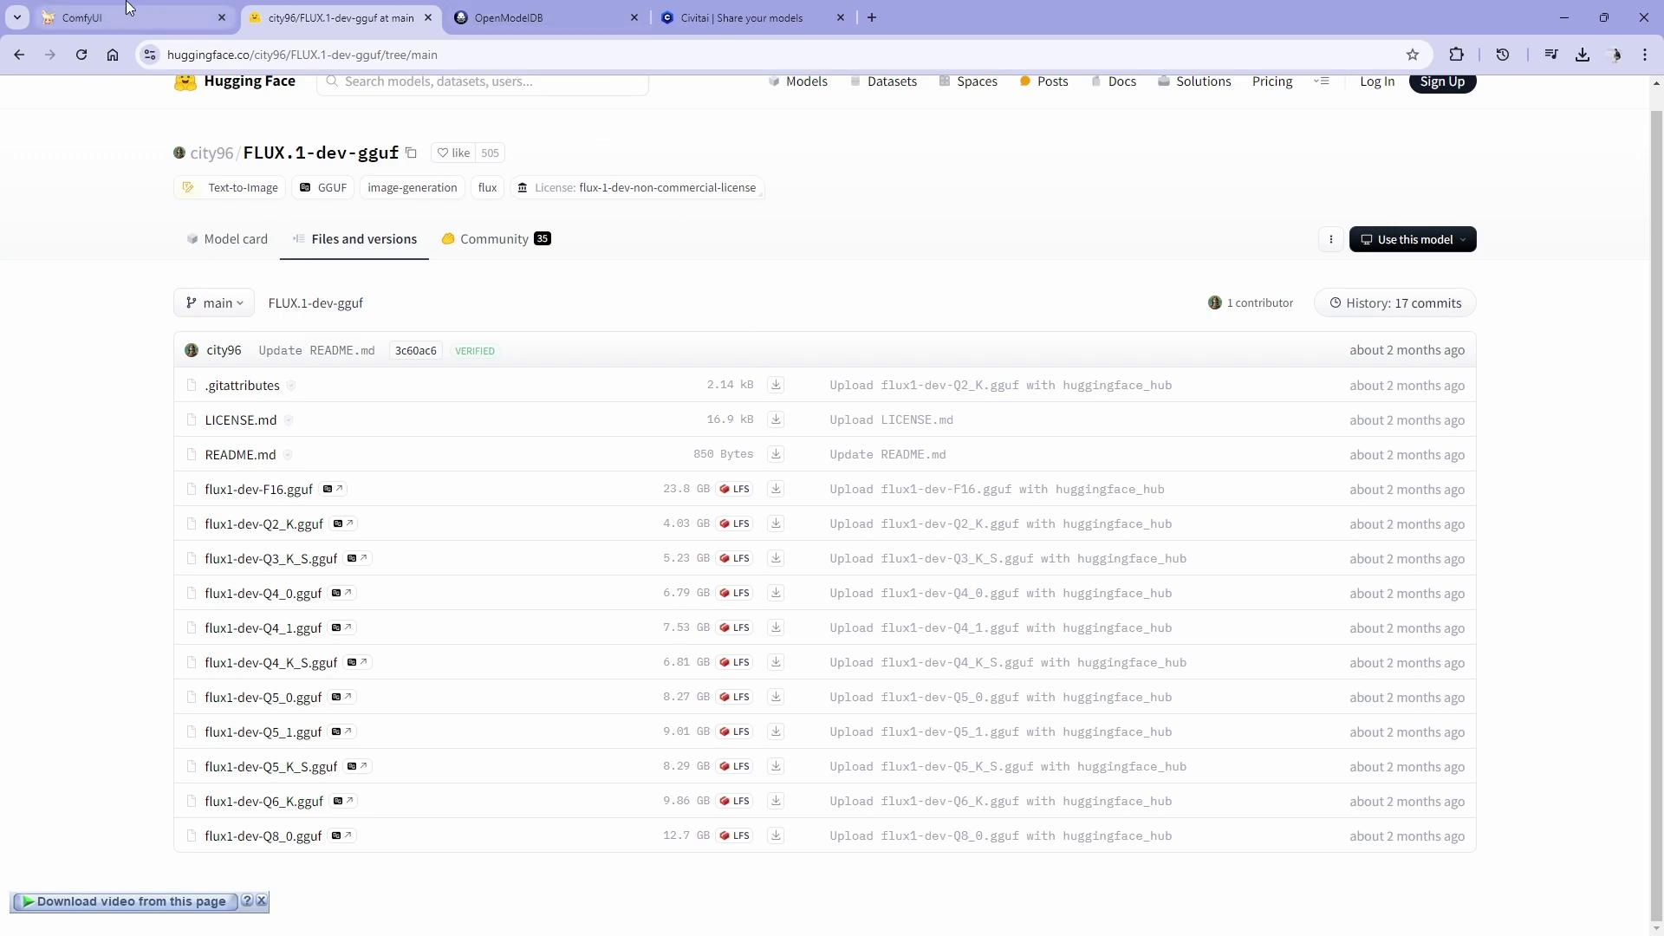
- Back in ComfyUI, add a CLIPTextEncodeFlux node and clone it for a second prompt
click(87, 16)
scroll(1002, 643, down, 3)
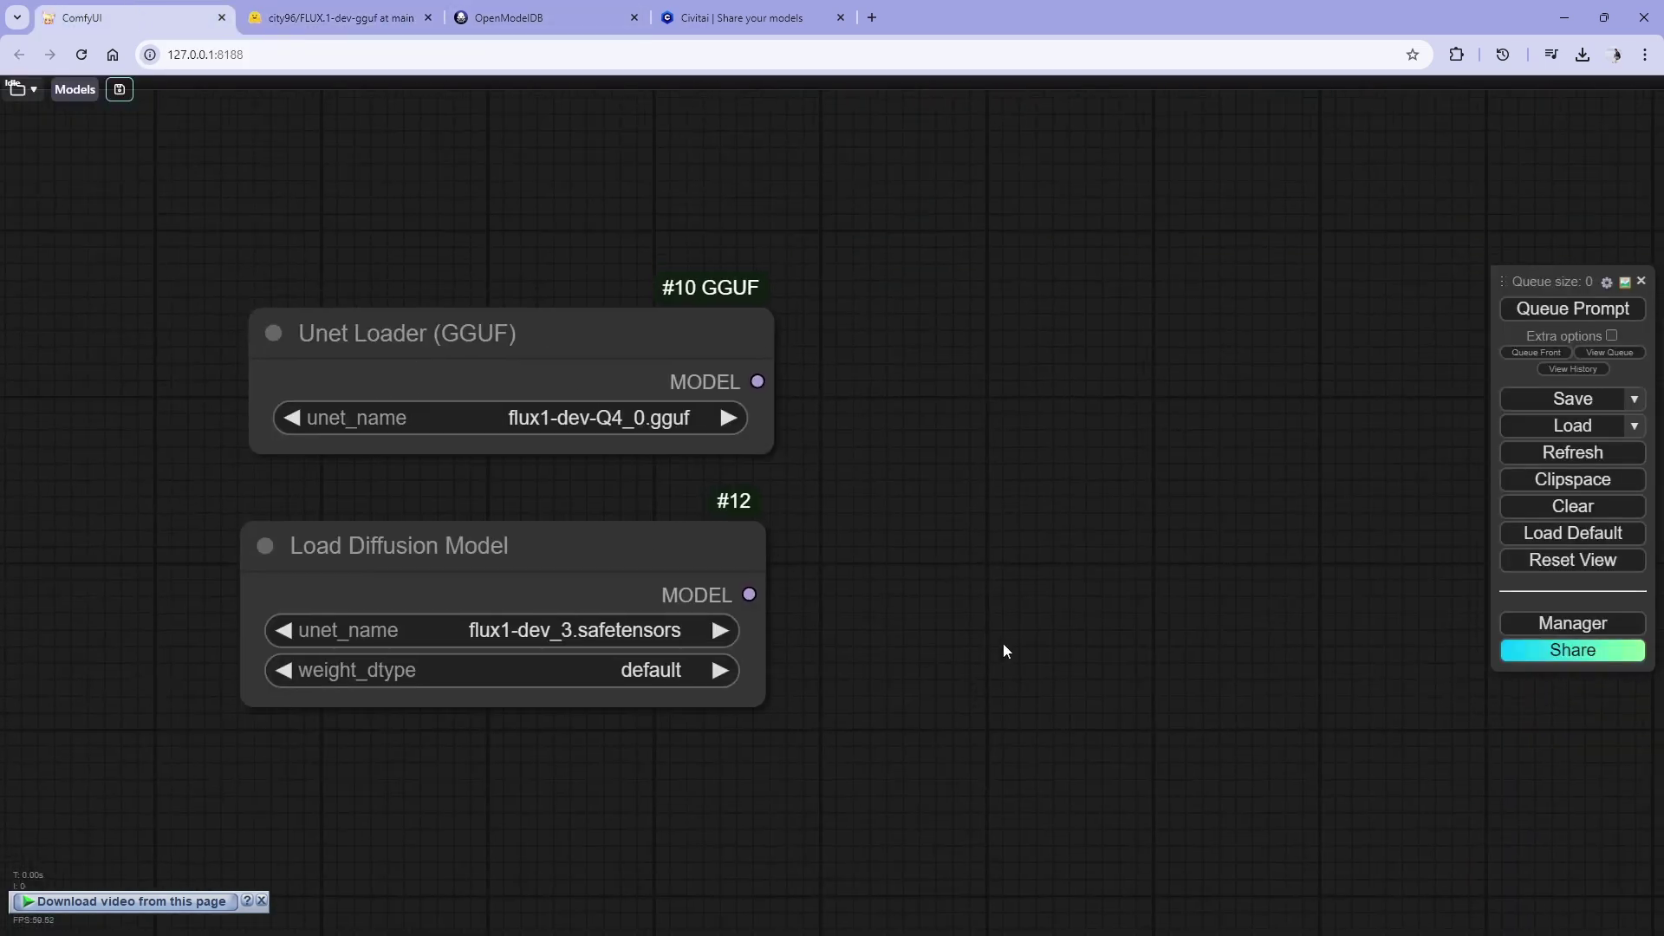
scroll(859, 598, right, 2)
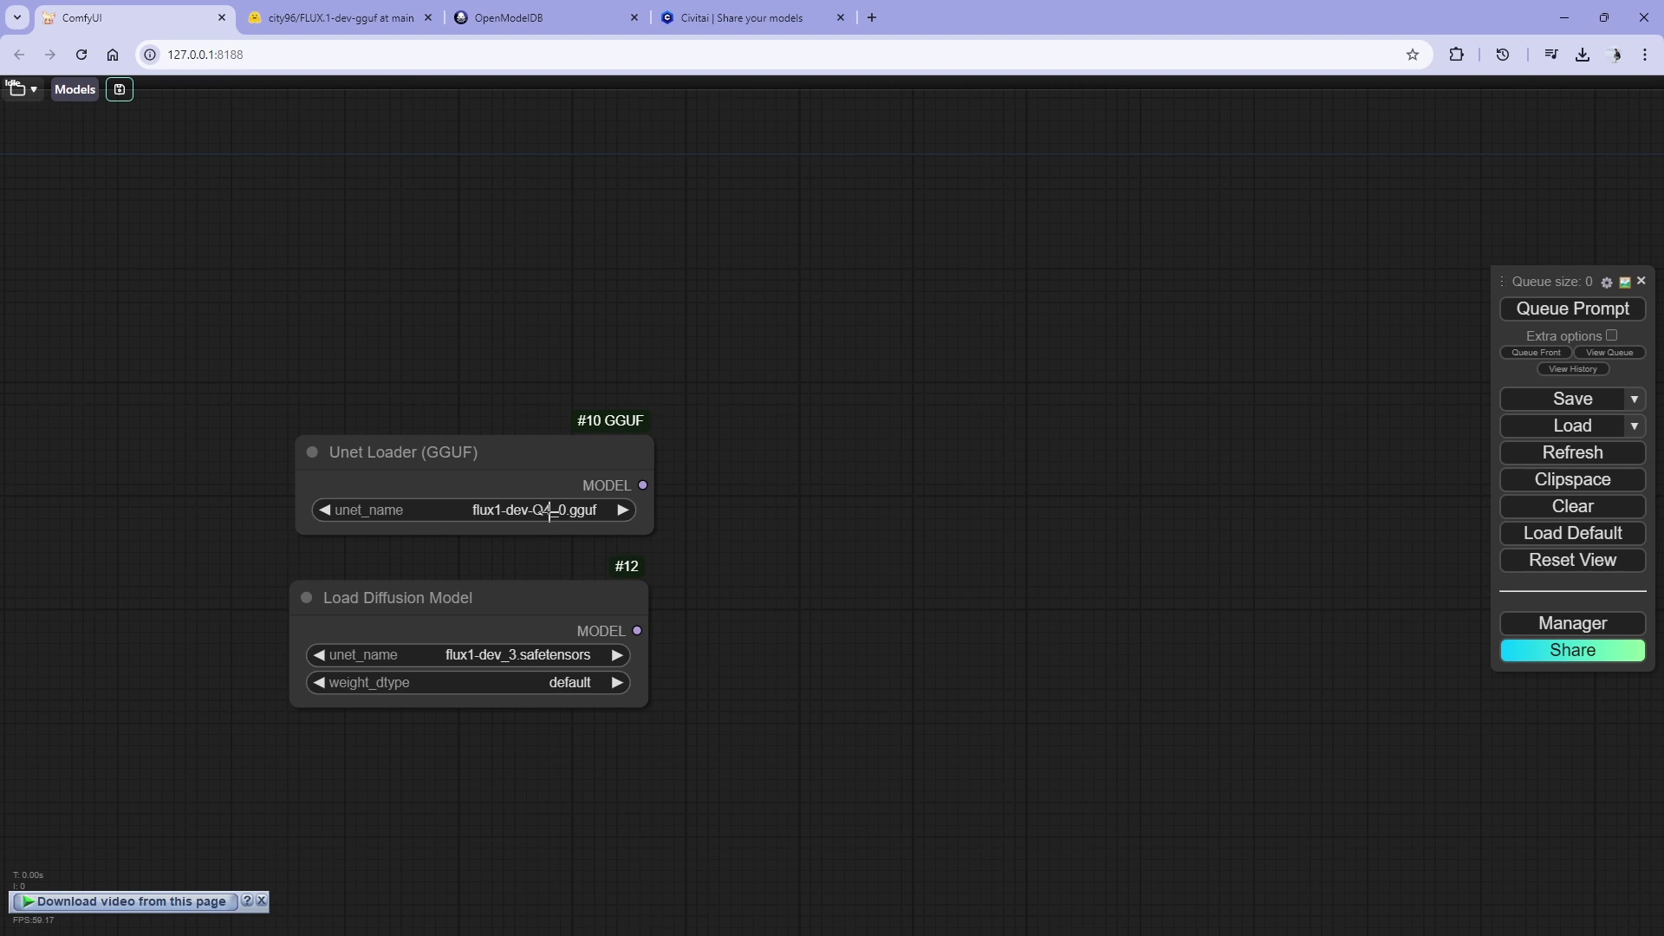
drag(560, 588, 534, 598)
double_click(713, 443)
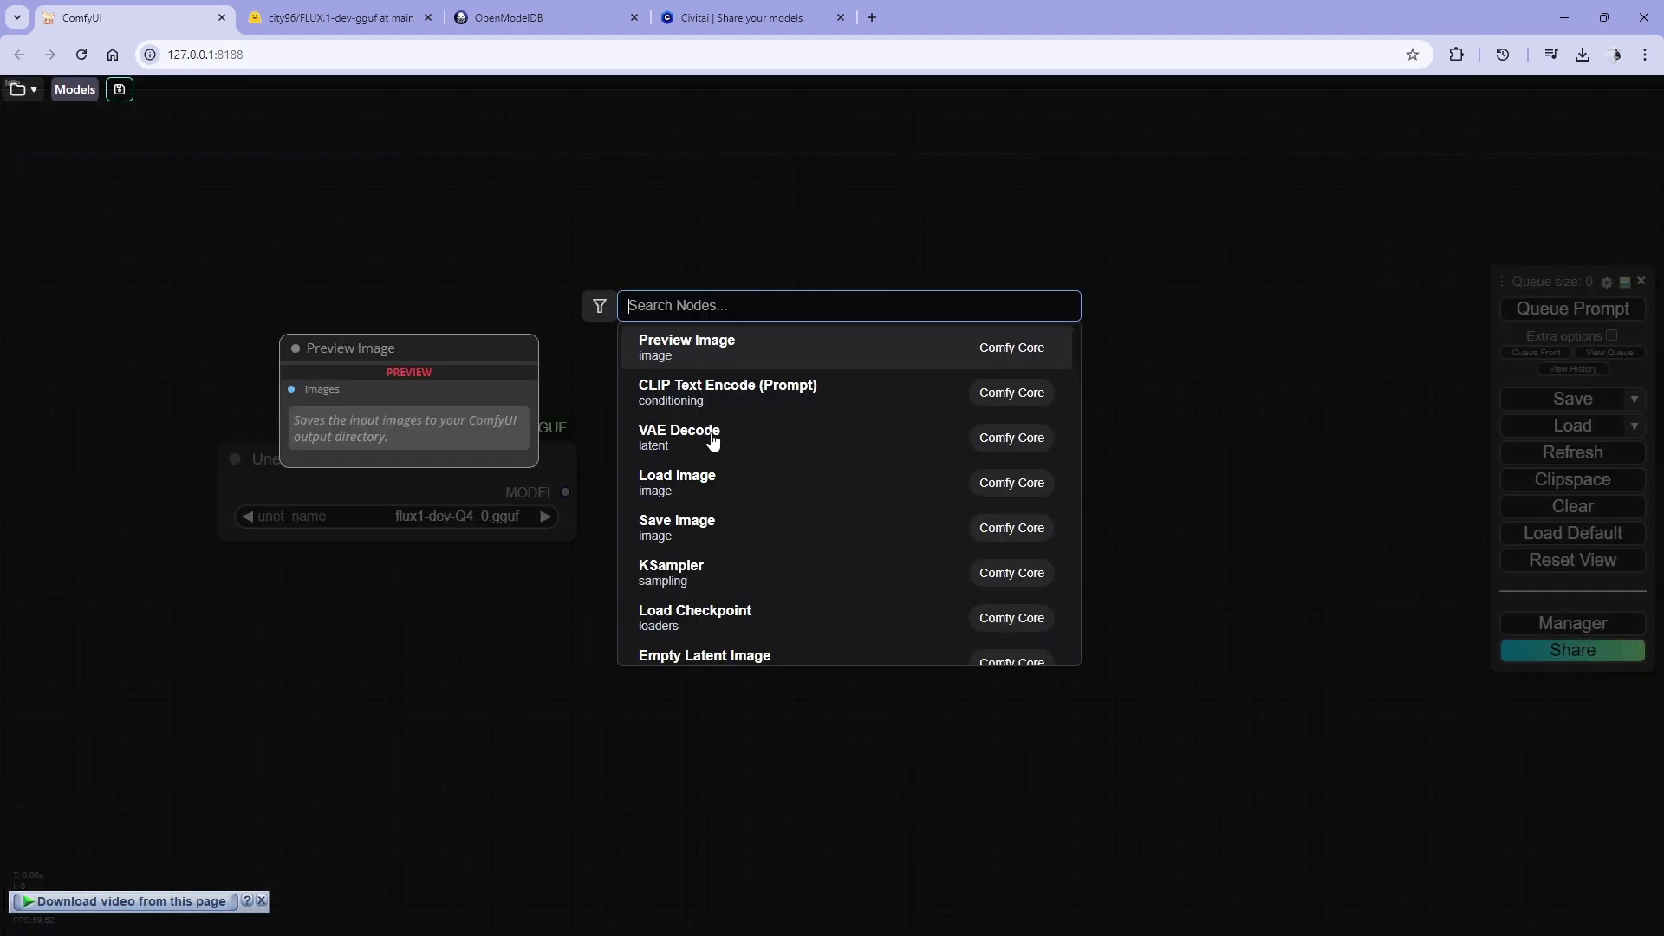
text(clip)
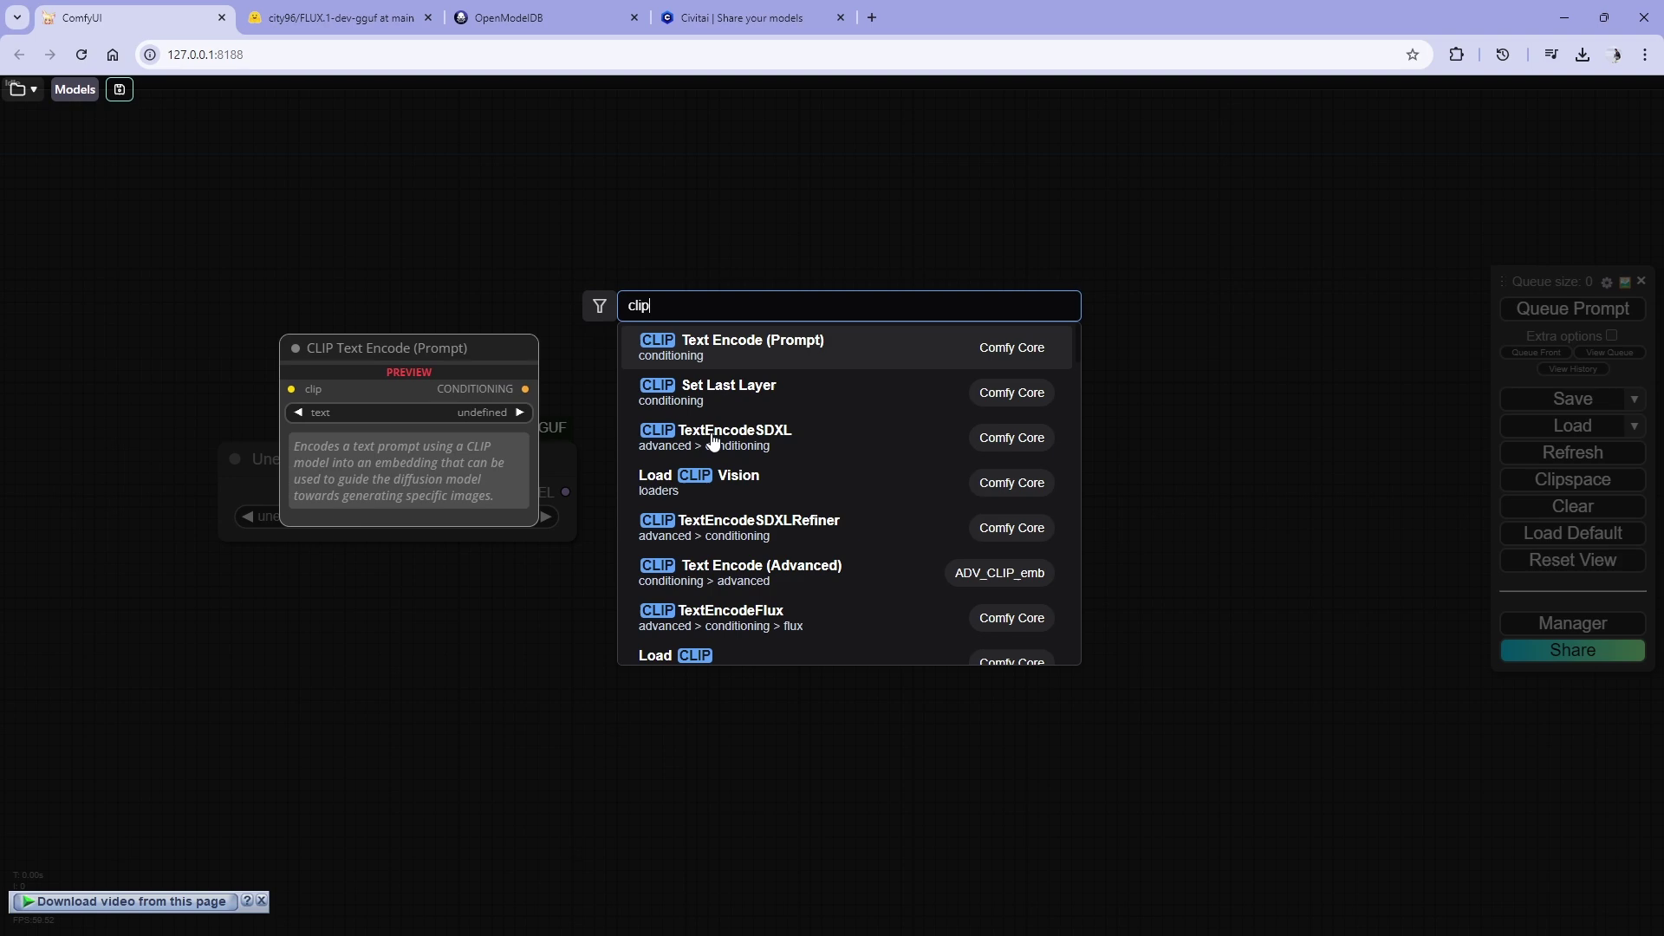
text( text f)
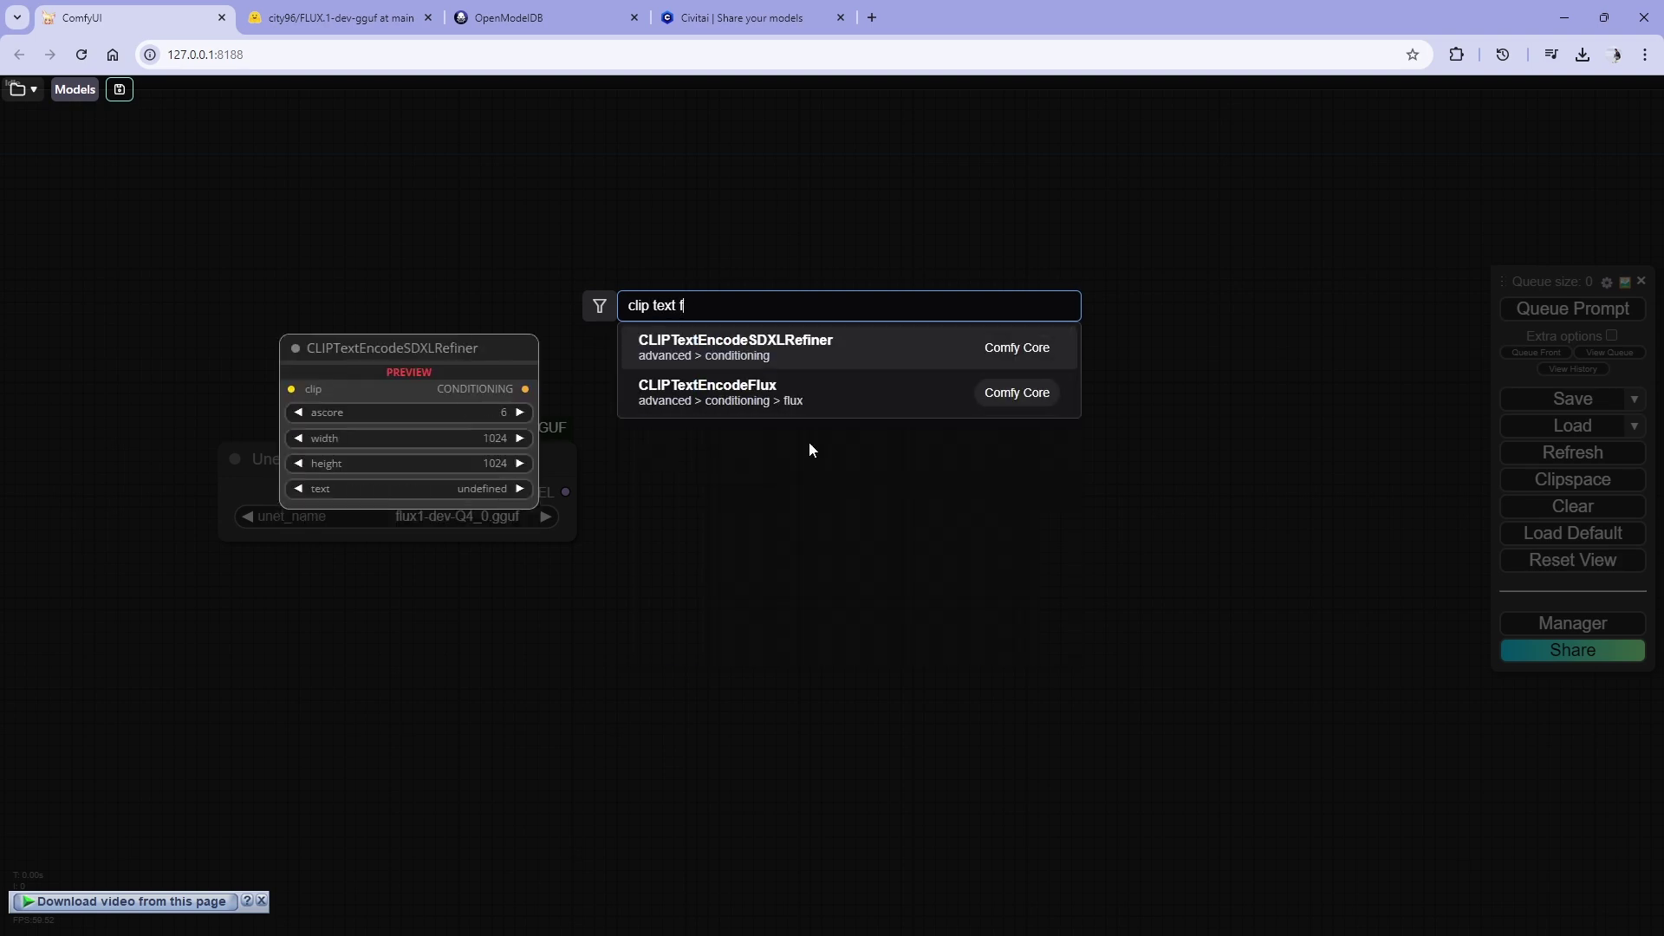
click(830, 407)
drag(829, 411, 768, 184)
drag(789, 208, 774, 529)
- Colour encoder #13 green and #14 red, and arrange them beside the Unet Loader
right_click(772, 528)
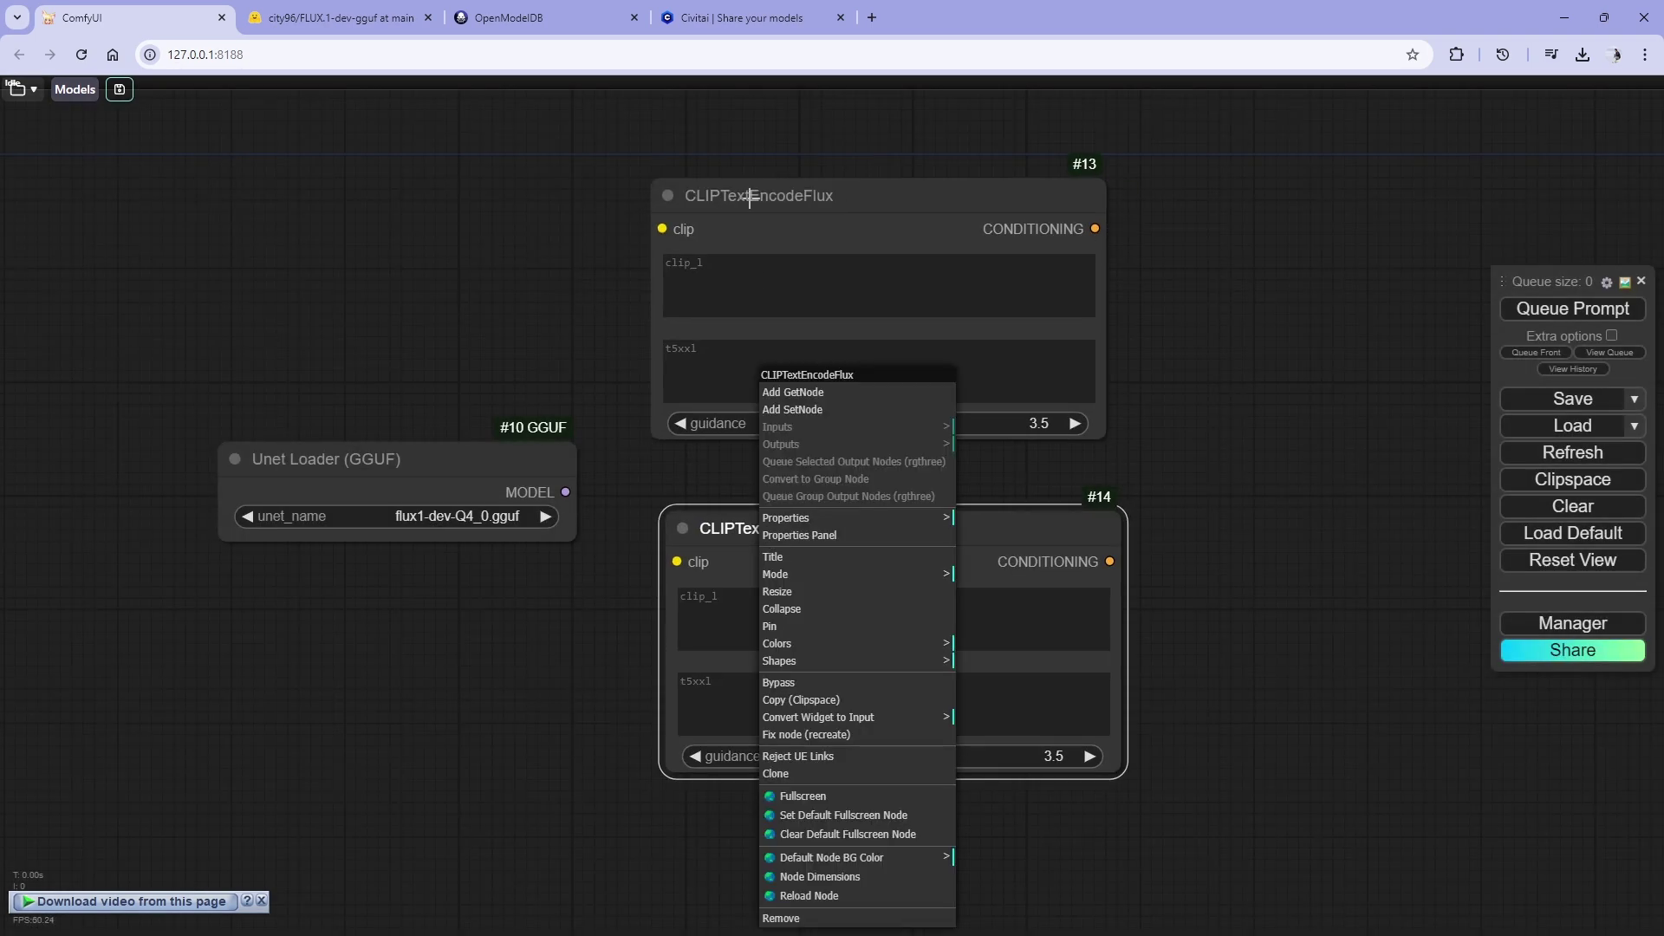
right_click(747, 197)
click(838, 444)
click(973, 495)
right_click(785, 529)
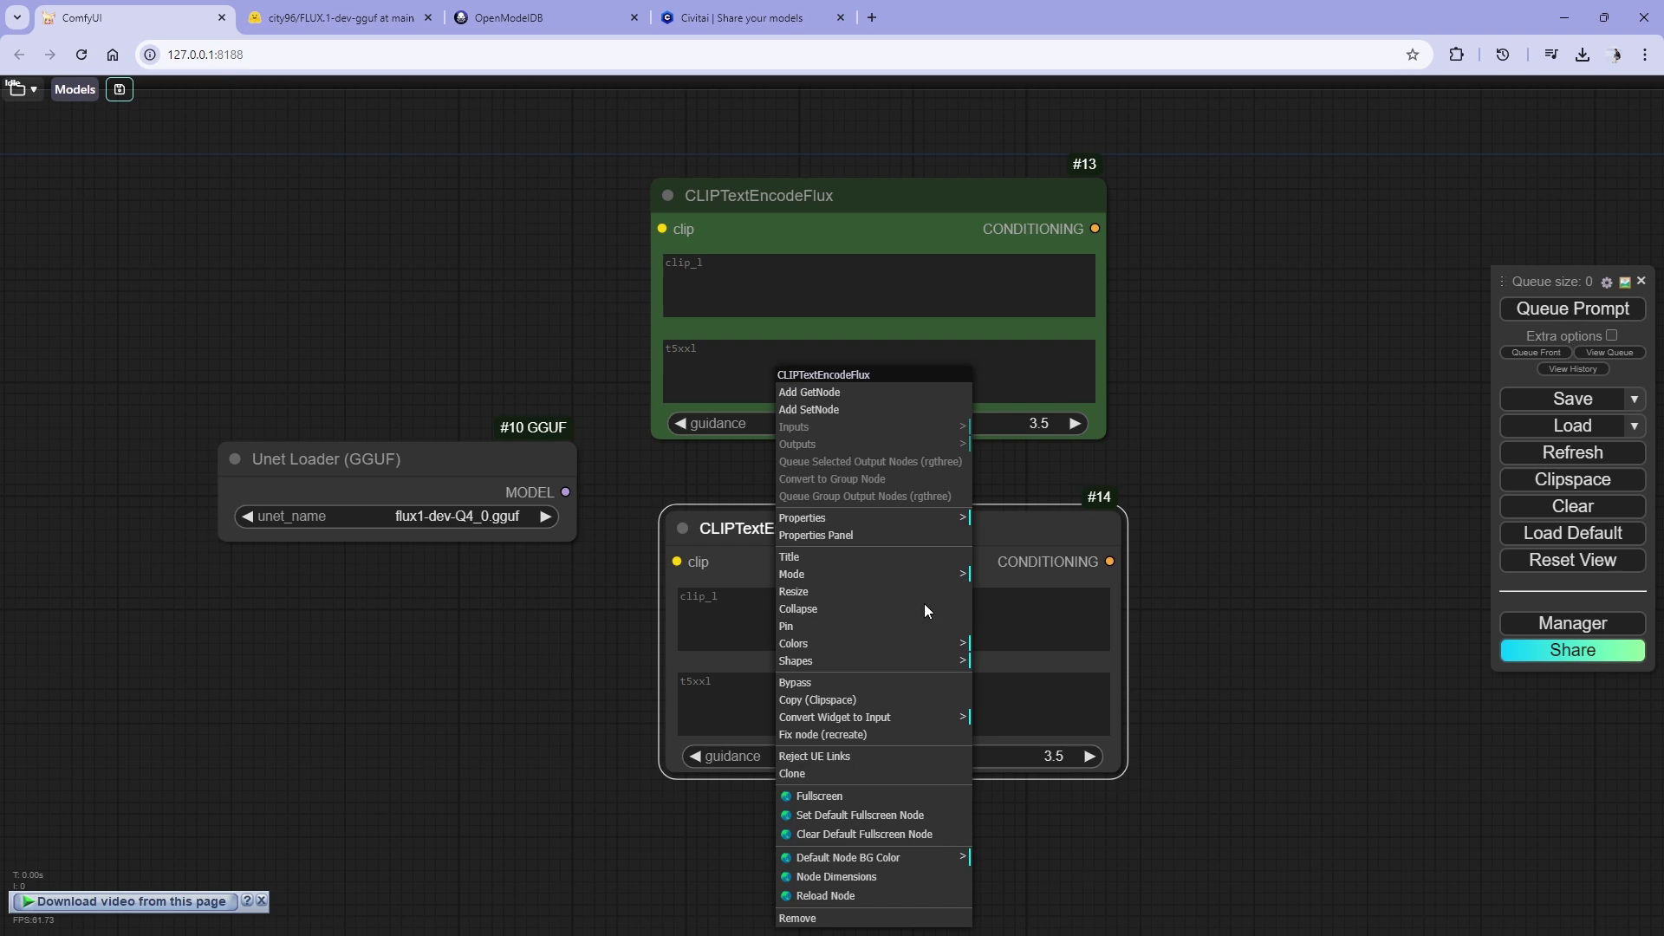
click(913, 645)
click(997, 665)
drag(390, 460, 315, 415)
drag(799, 189, 853, 188)
drag(785, 539, 841, 533)
drag(317, 416, 281, 417)
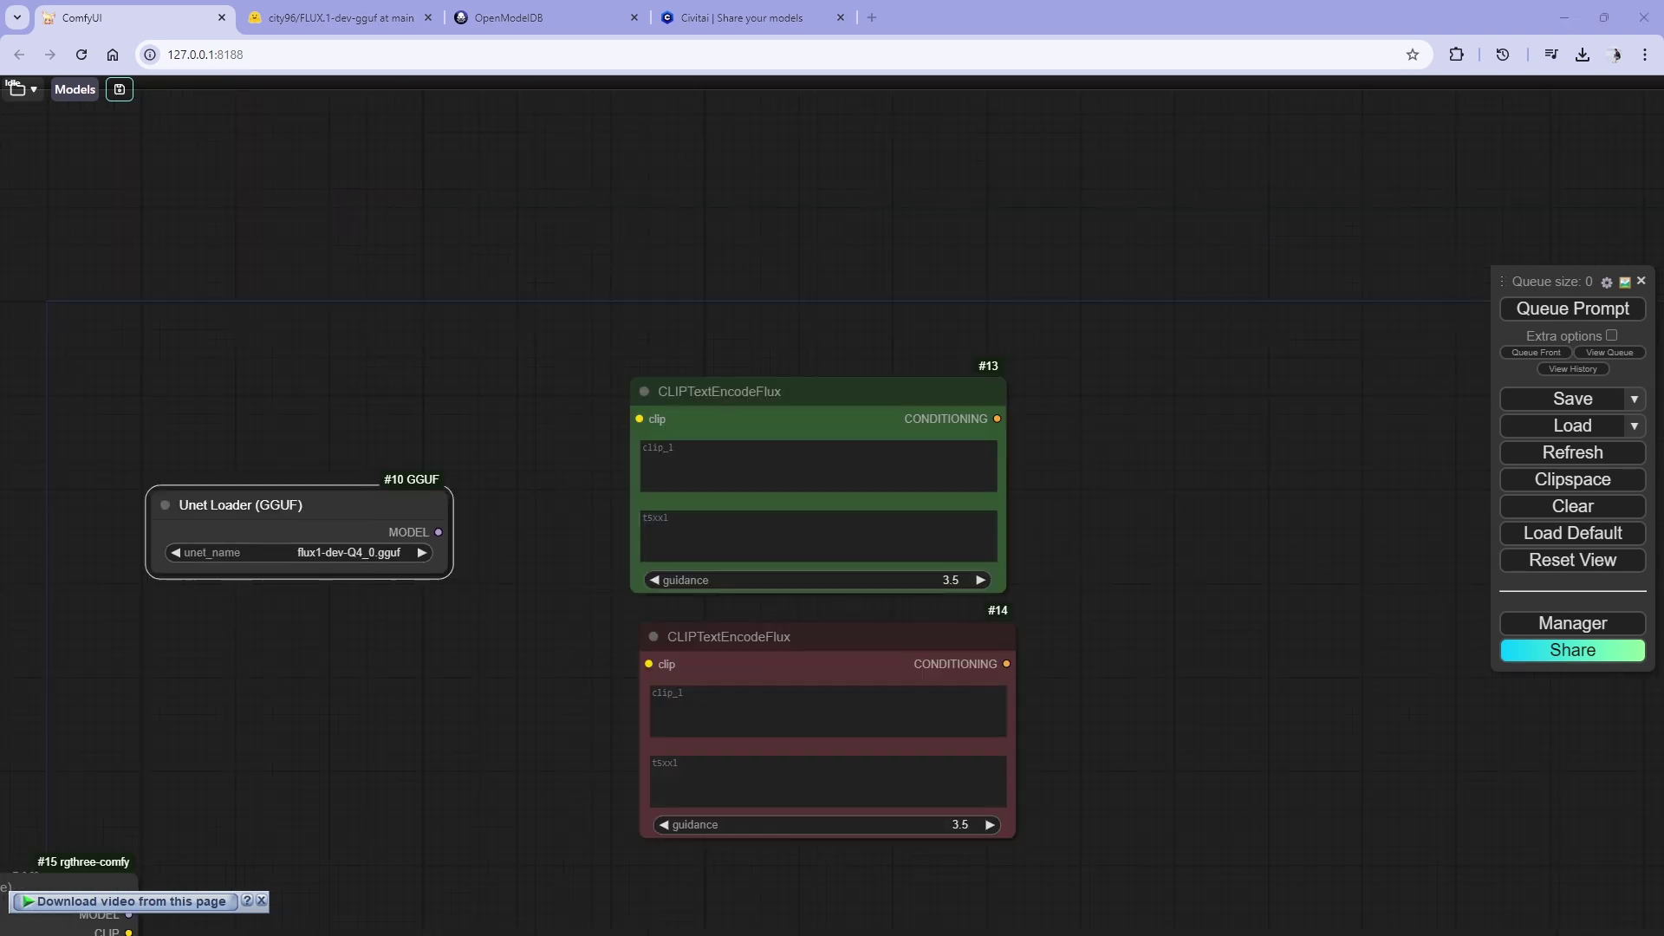
- Add a ModelSamplingFlux node and shift both CLIPTextEncodeFlux nodes to the right
double_click(529, 350)
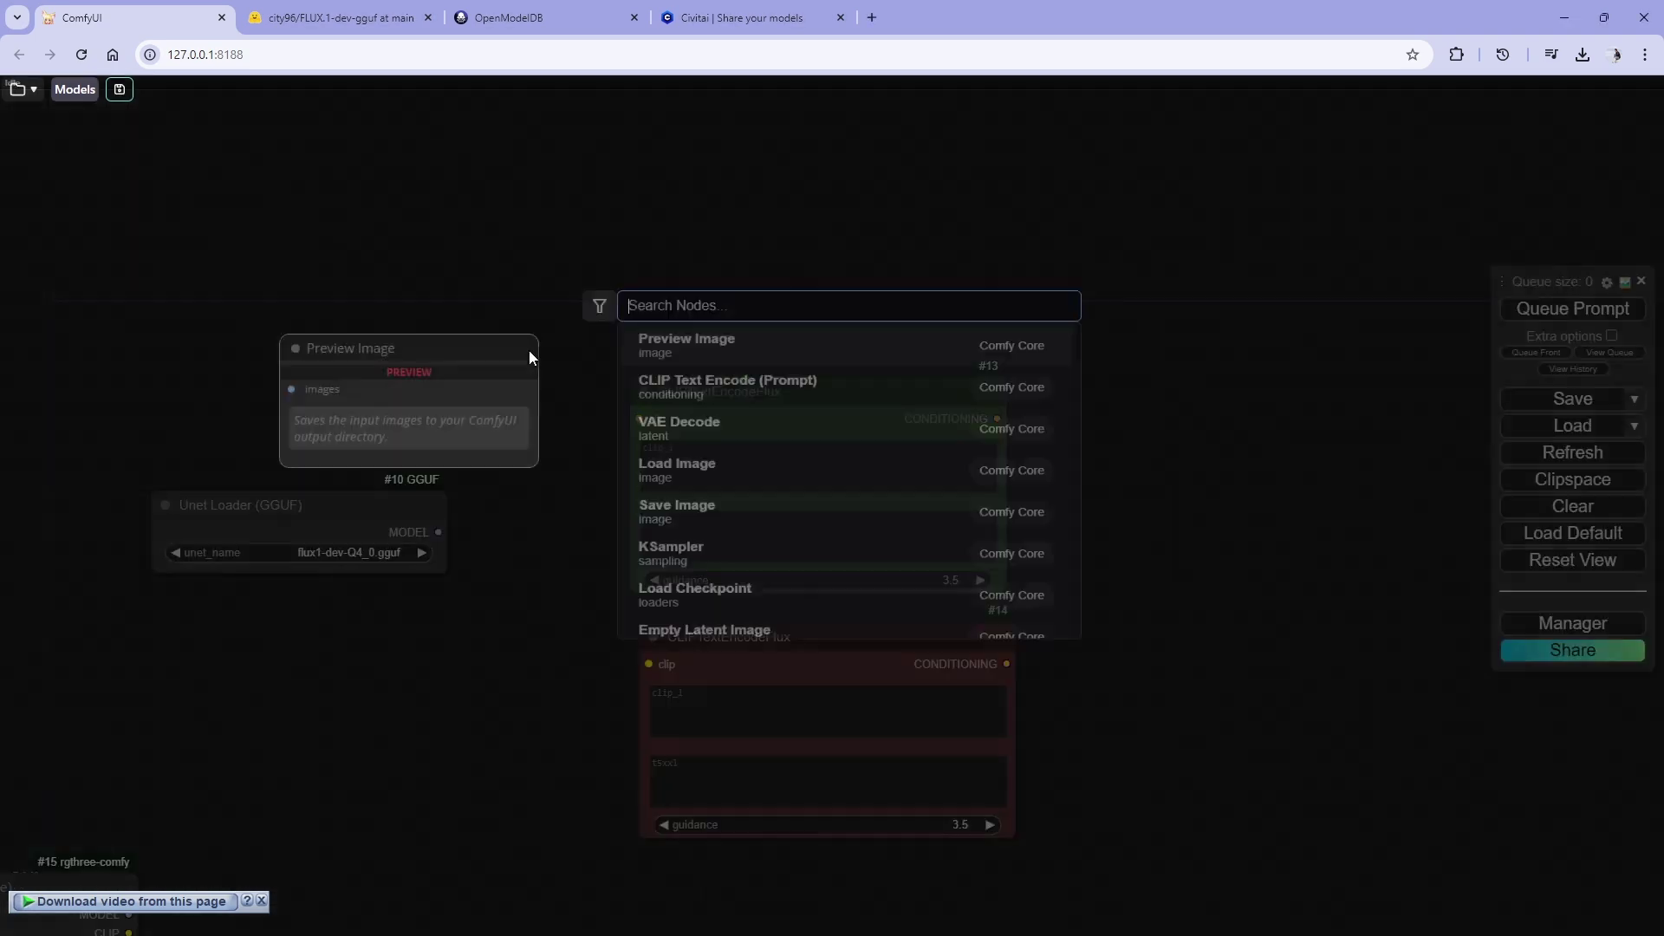
text(moe)
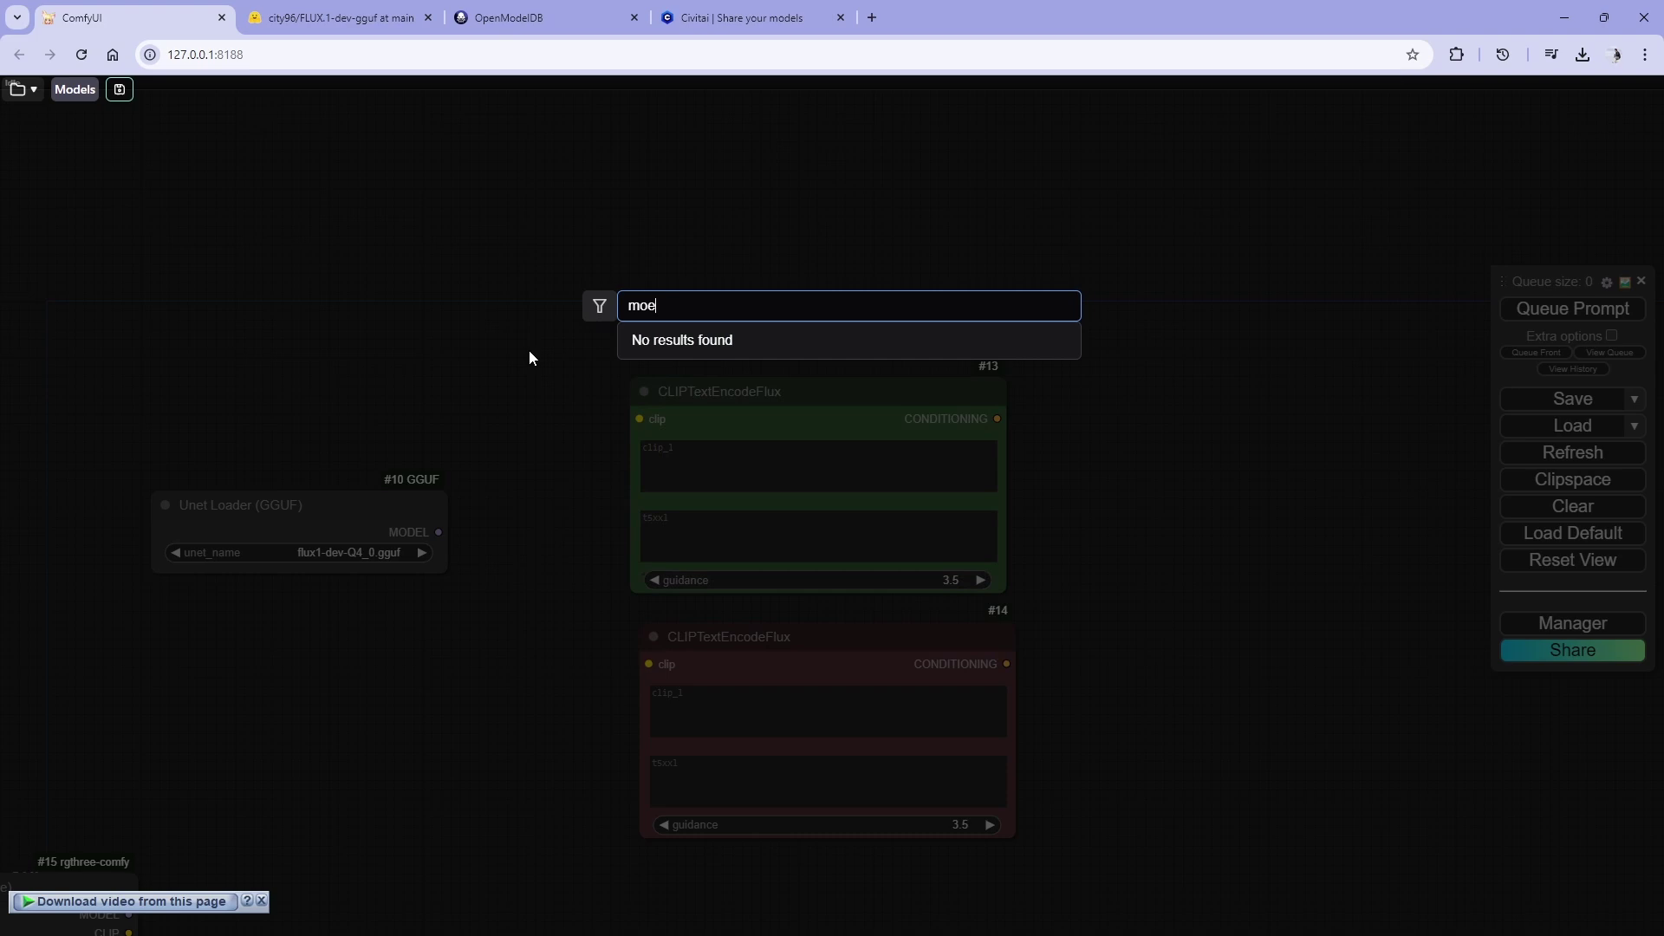
key(BackSpace)
text(del)
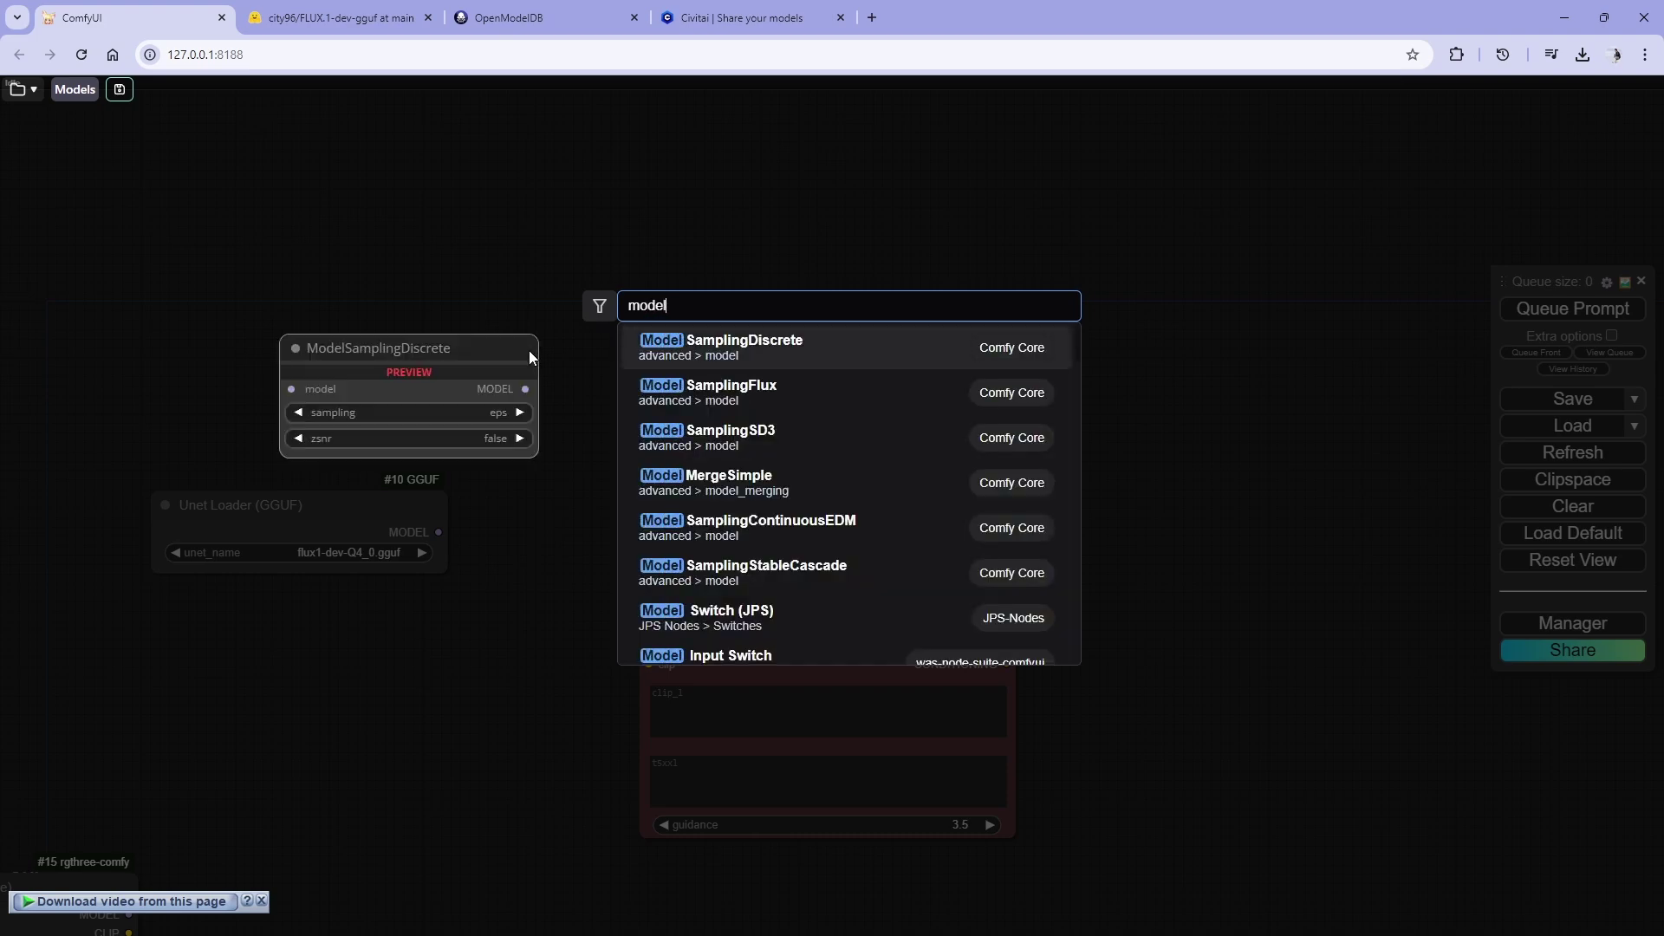
click(731, 392)
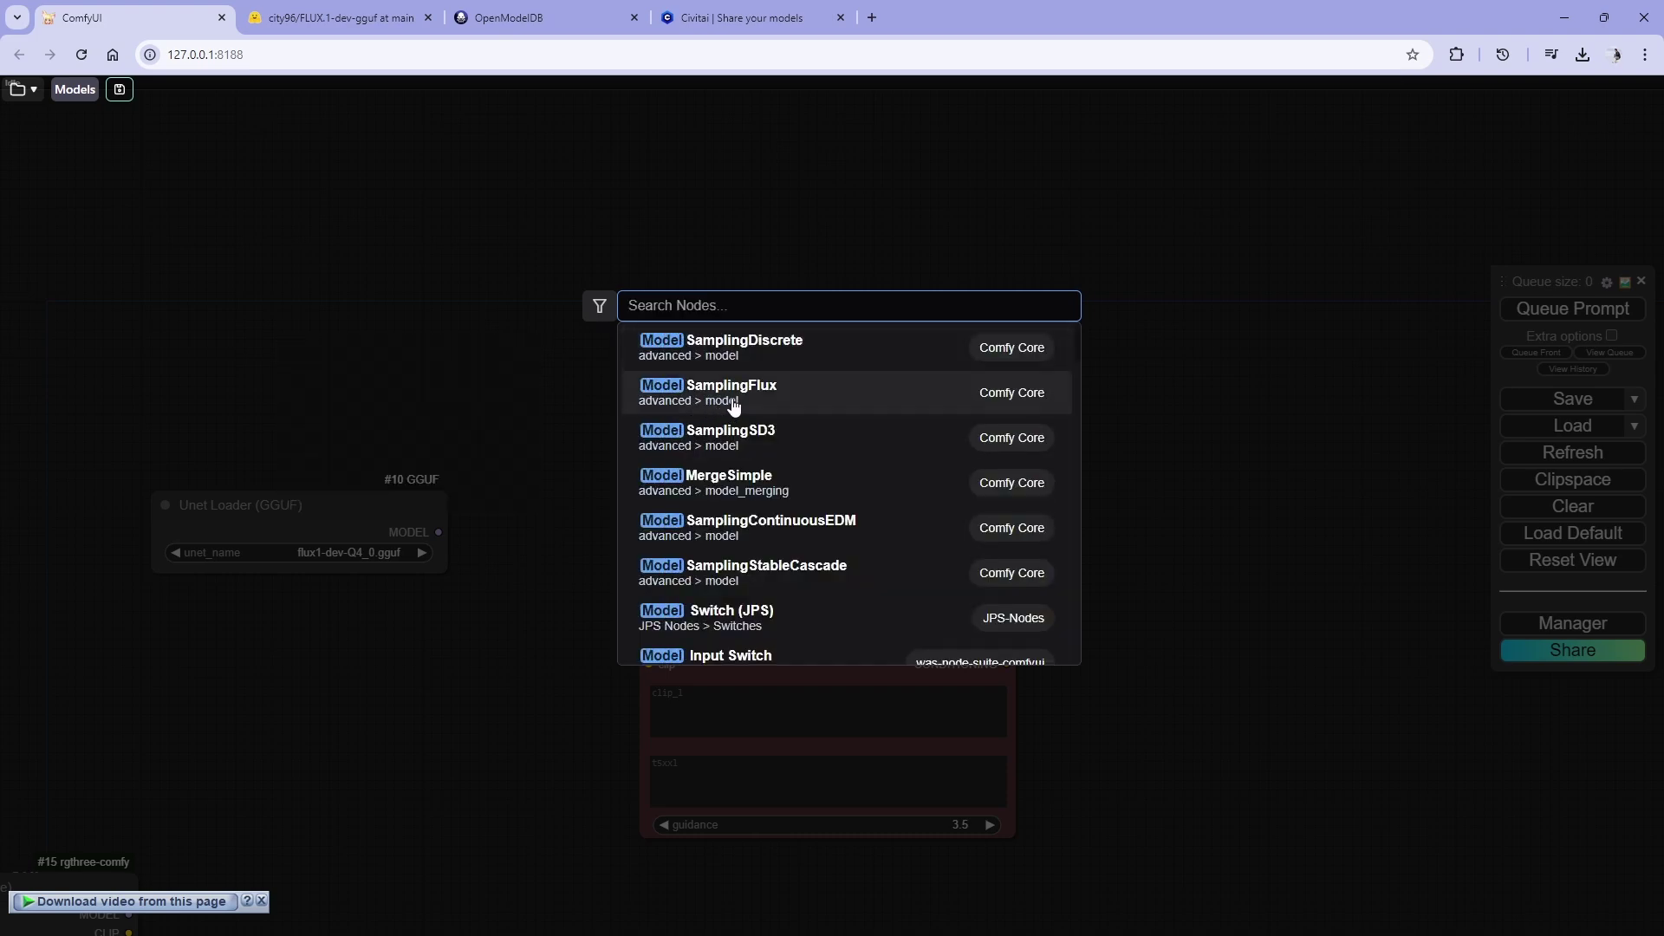
drag(697, 328, 653, 248)
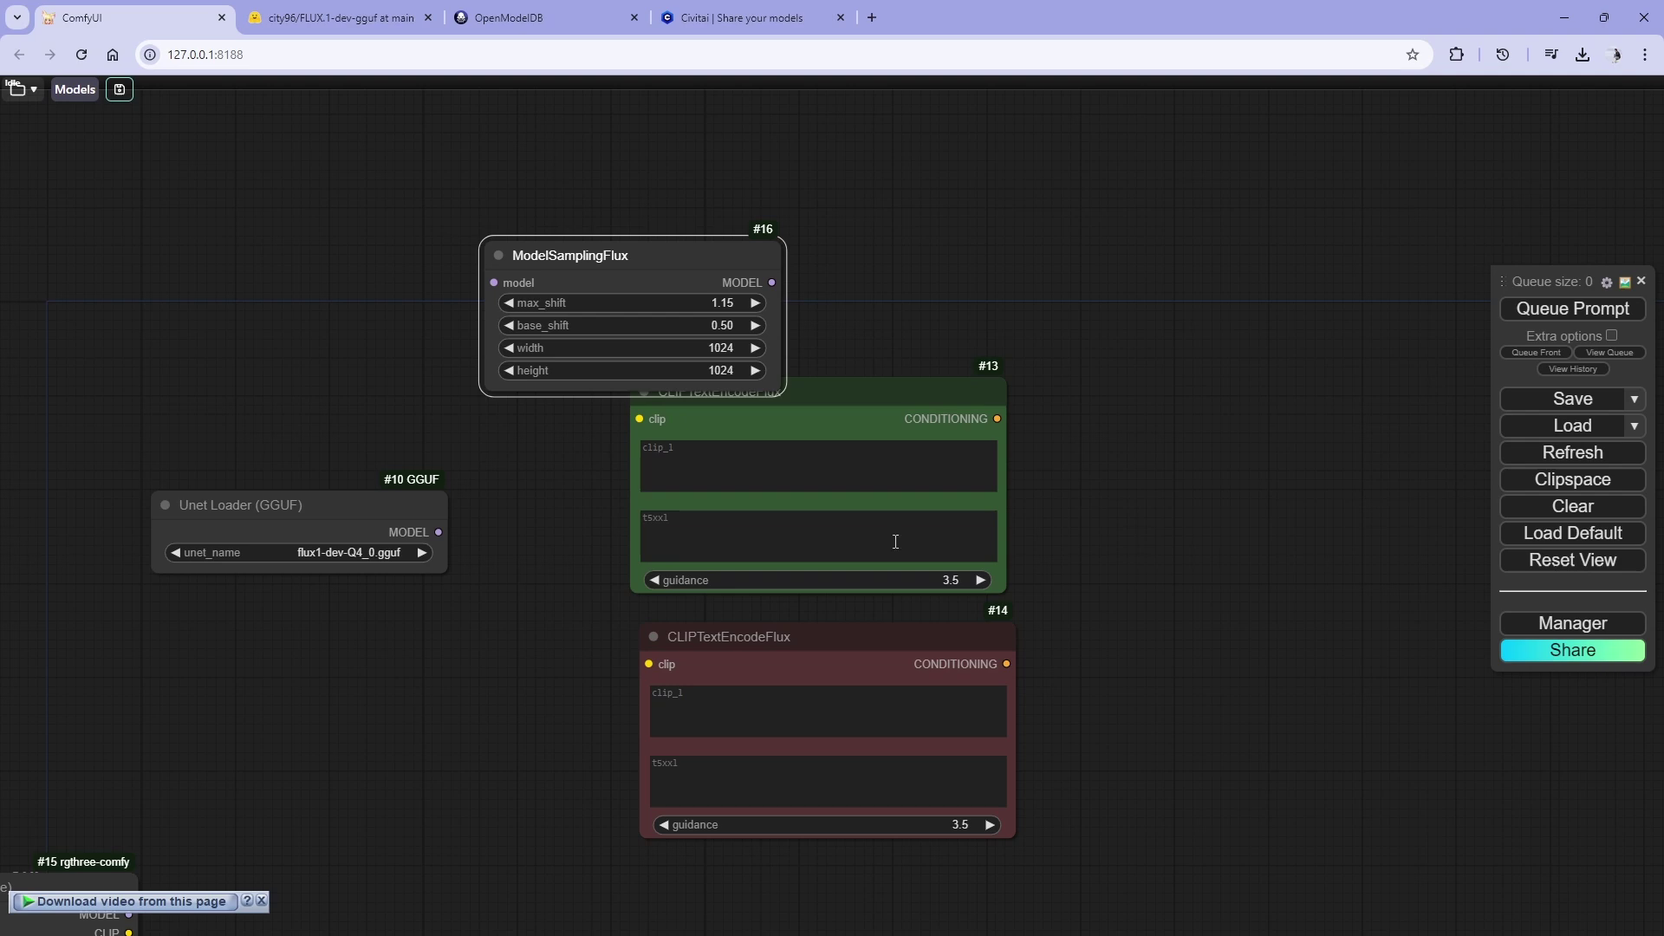
drag(862, 645, 1075, 652)
drag(890, 386, 1109, 379)
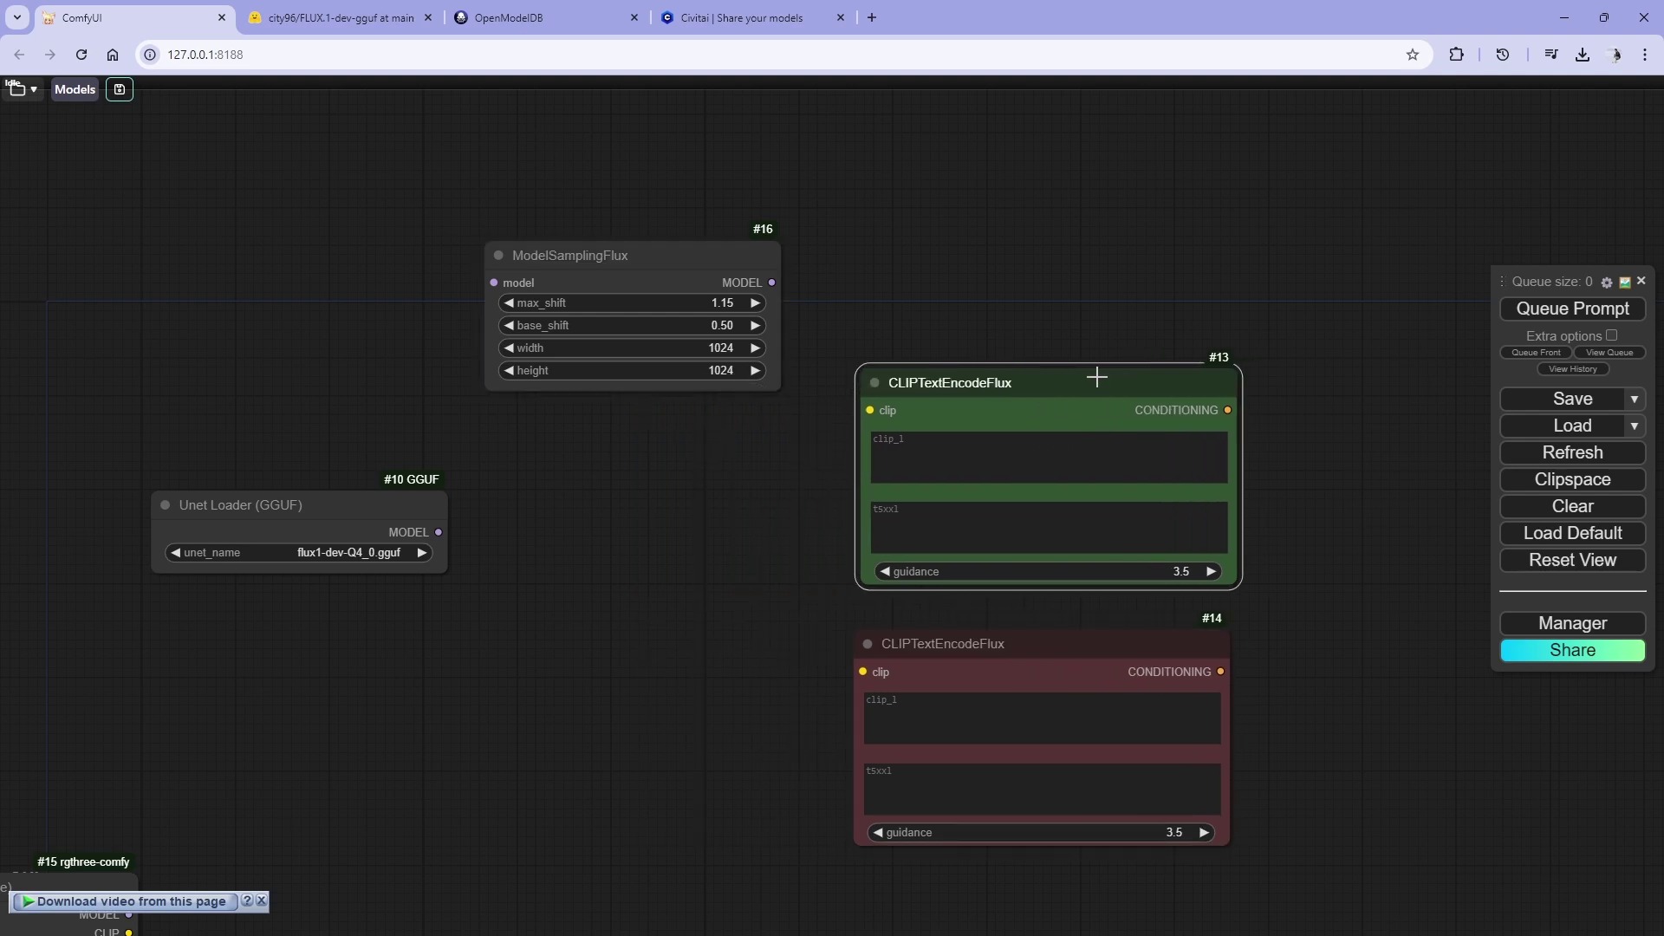
mouse_move(1038, 672)
mouse_down()
mouse_move(1074, 653)
mouse_move(1055, 656)
mouse_up()
drag(1038, 399, 1061, 391)
drag(637, 271, 644, 309)
- Convert ModelSamplingFlux's width and height widgets to inputs and place it beside the Unet Loader
right_click(595, 299)
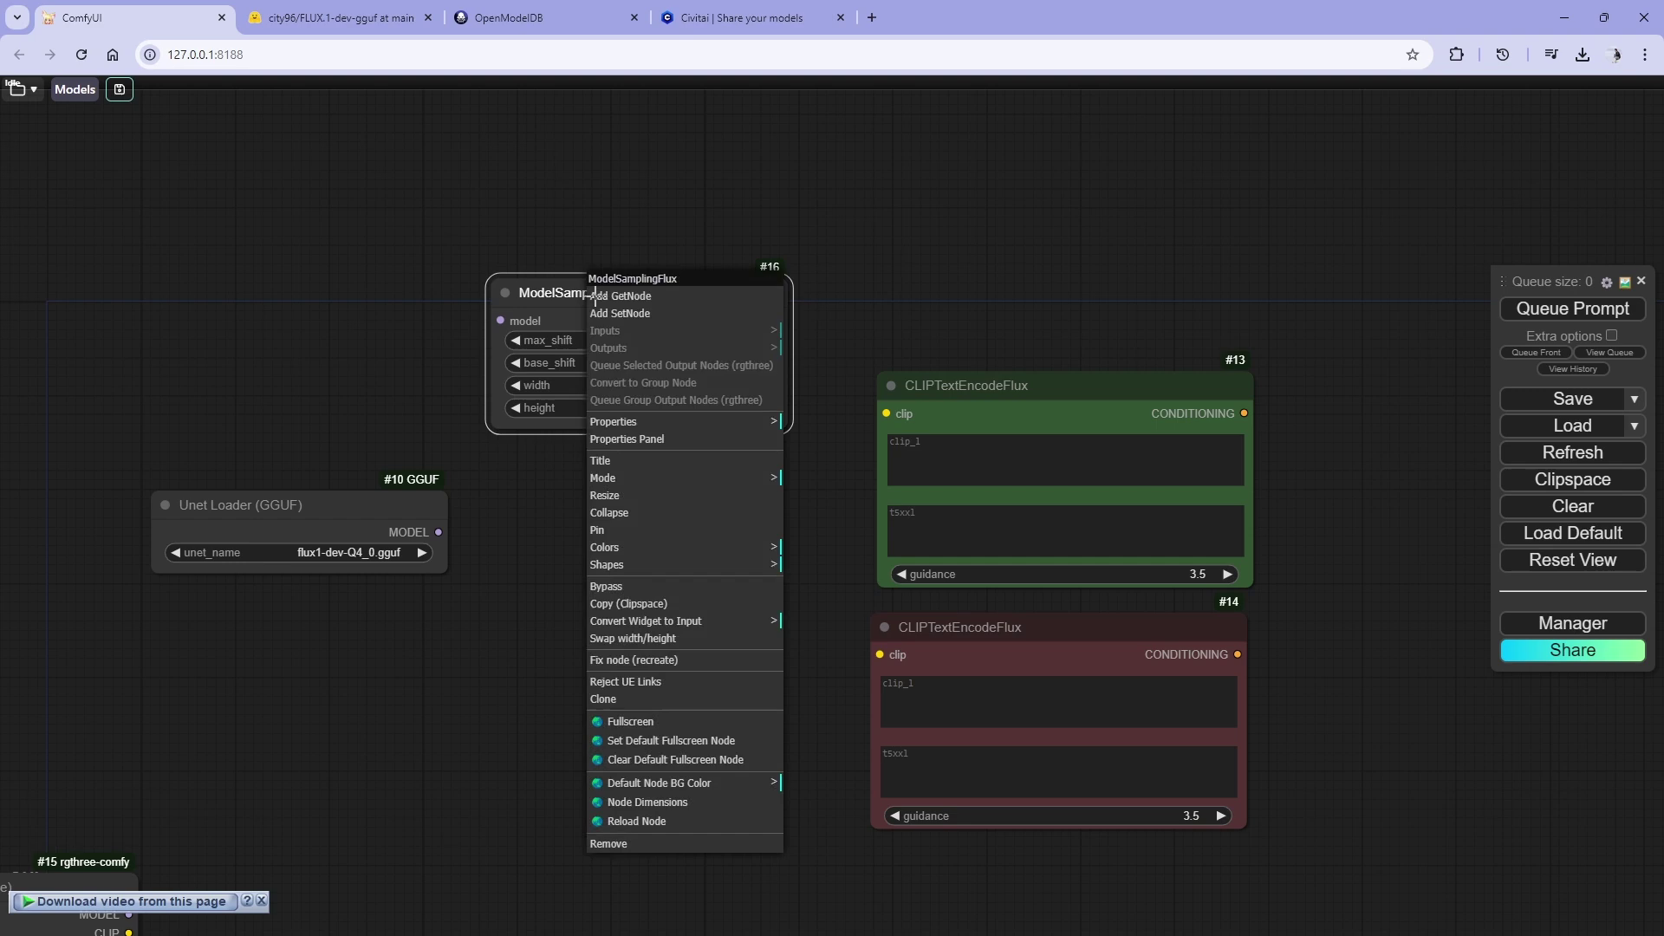
click(705, 625)
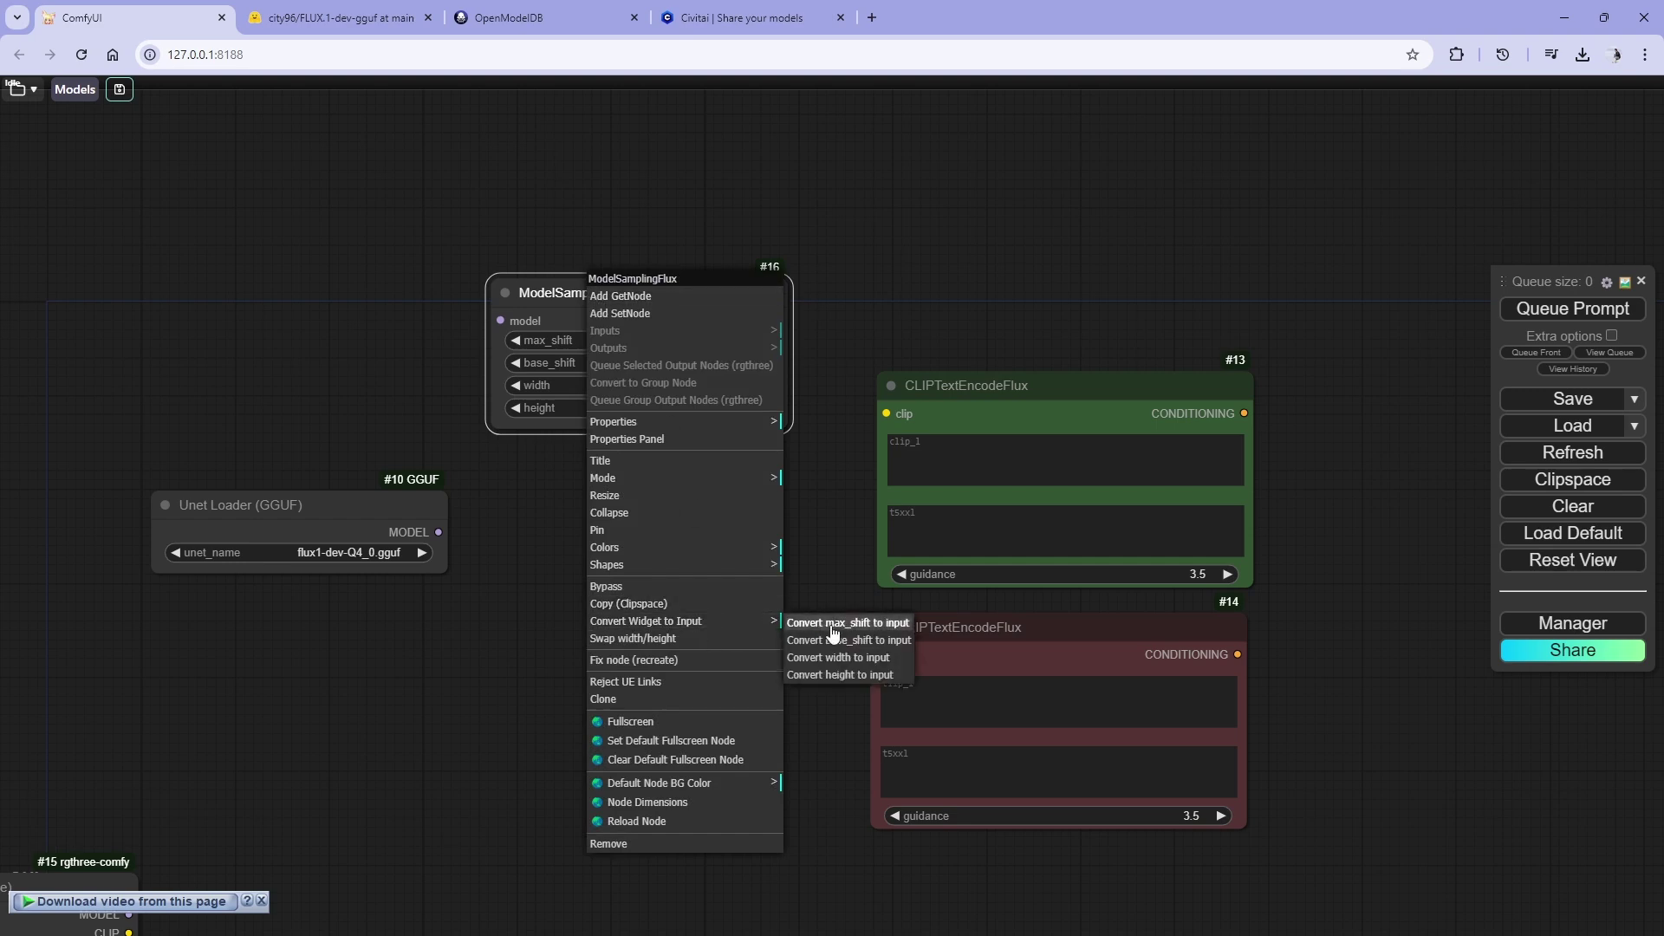
click(878, 663)
right_click(637, 289)
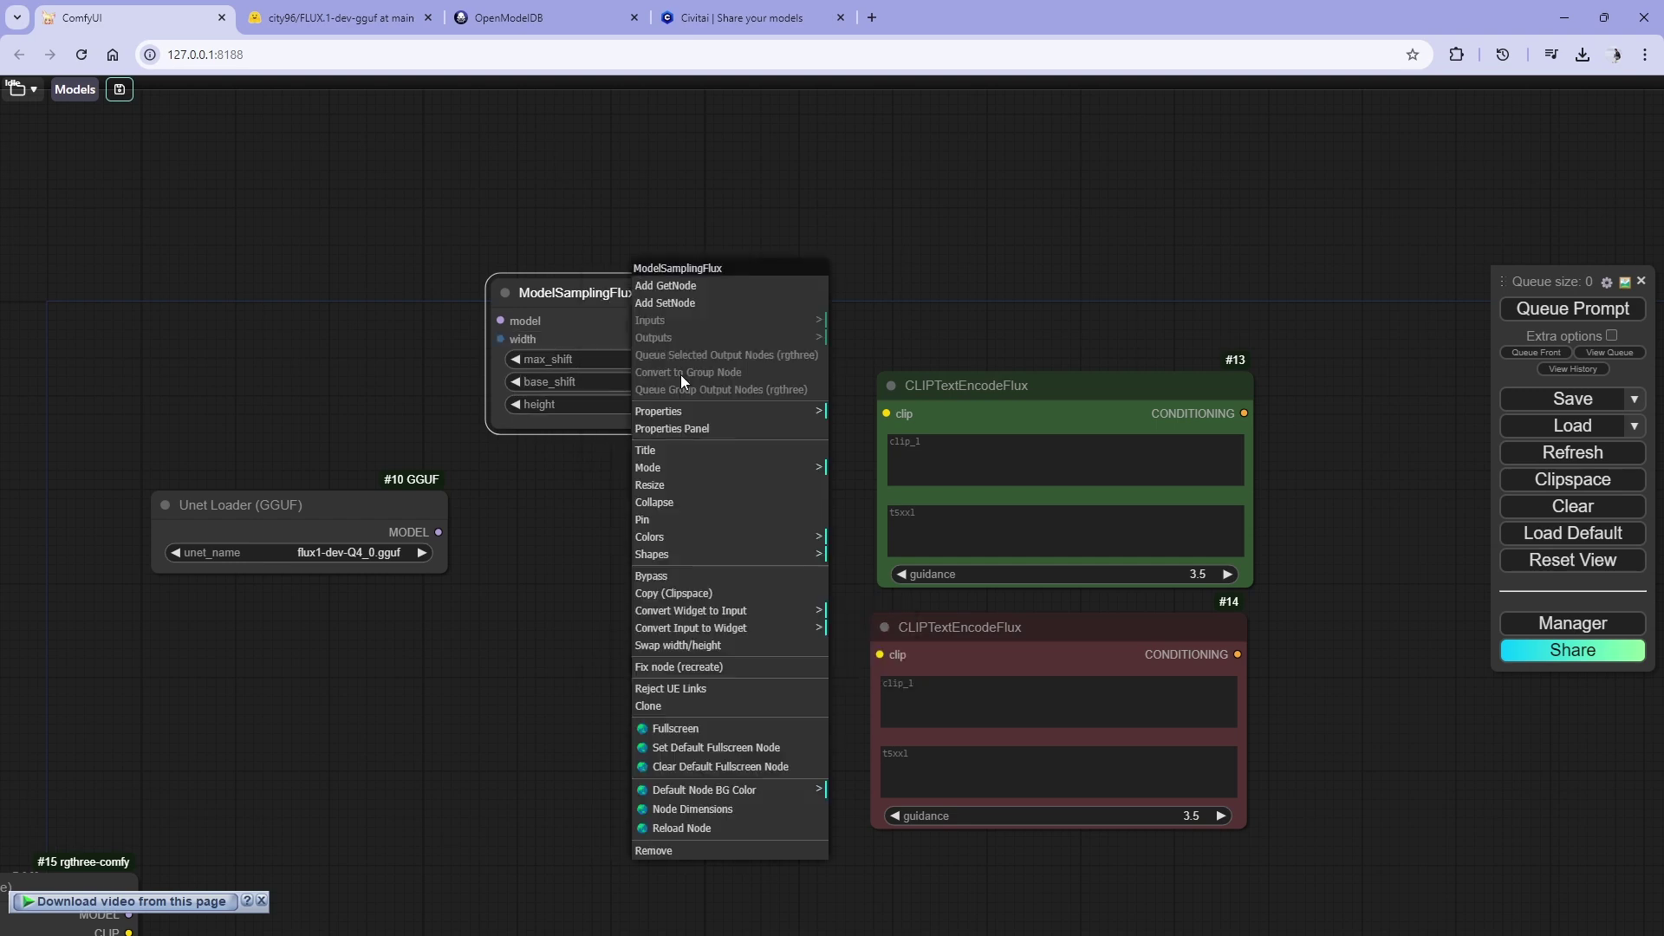
click(780, 632)
click(779, 613)
click(871, 653)
drag(629, 328, 661, 615)
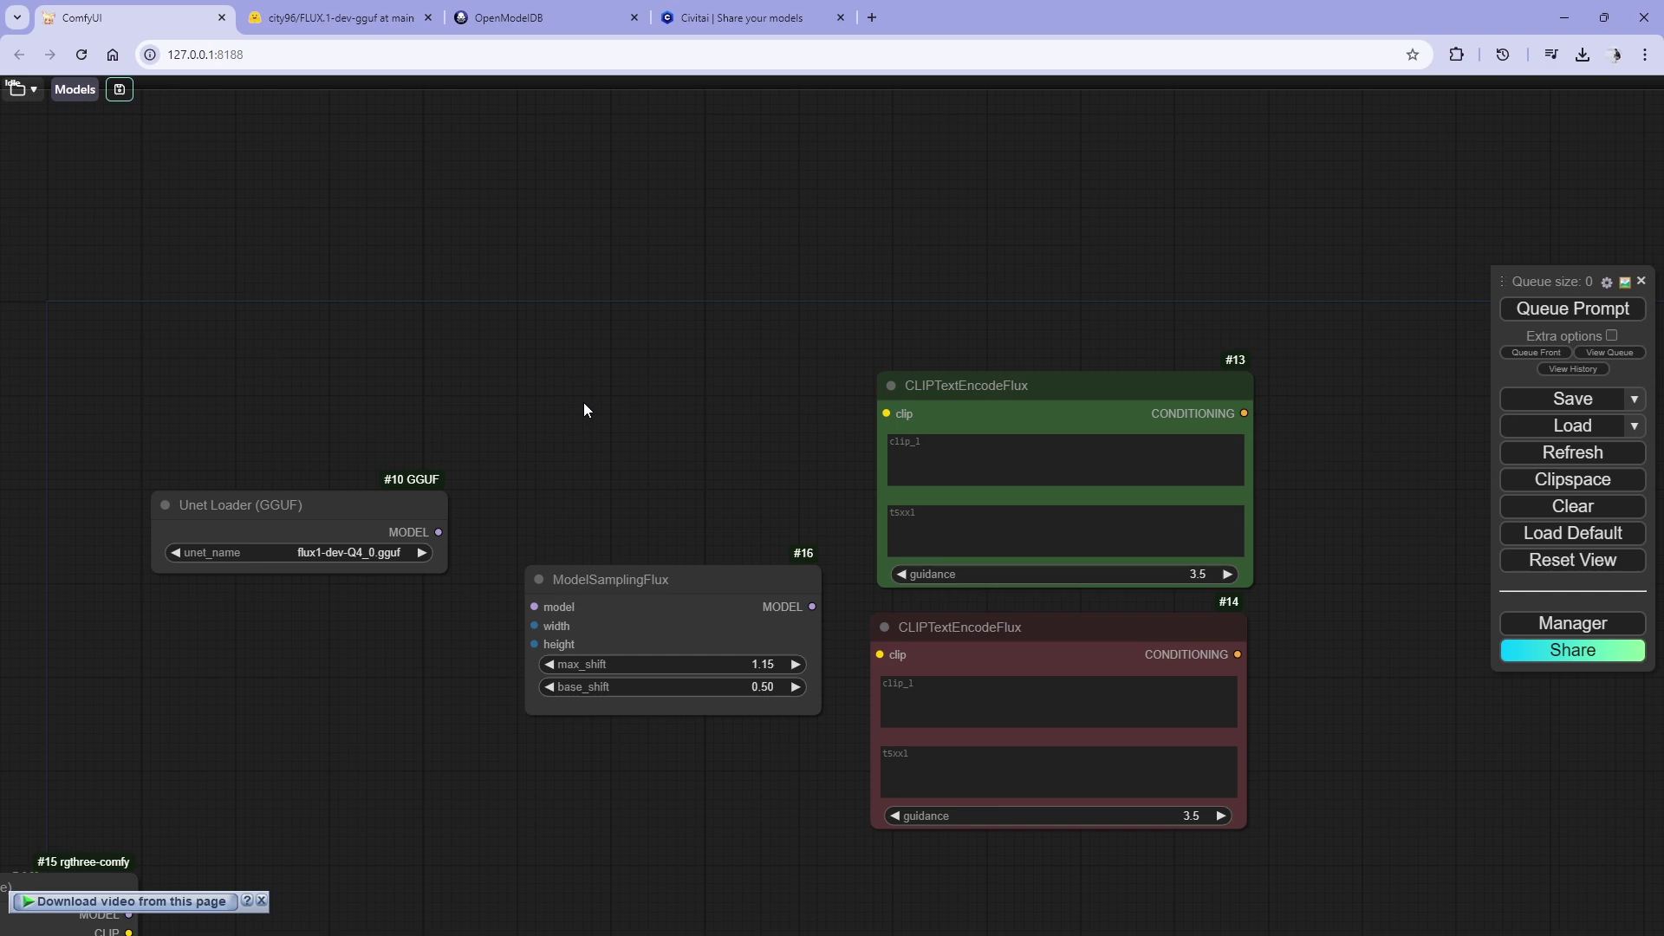
- Add an EmptySD3LatentImage node and convert its width and height widgets to inputs
double_click(585, 402)
text(empty)
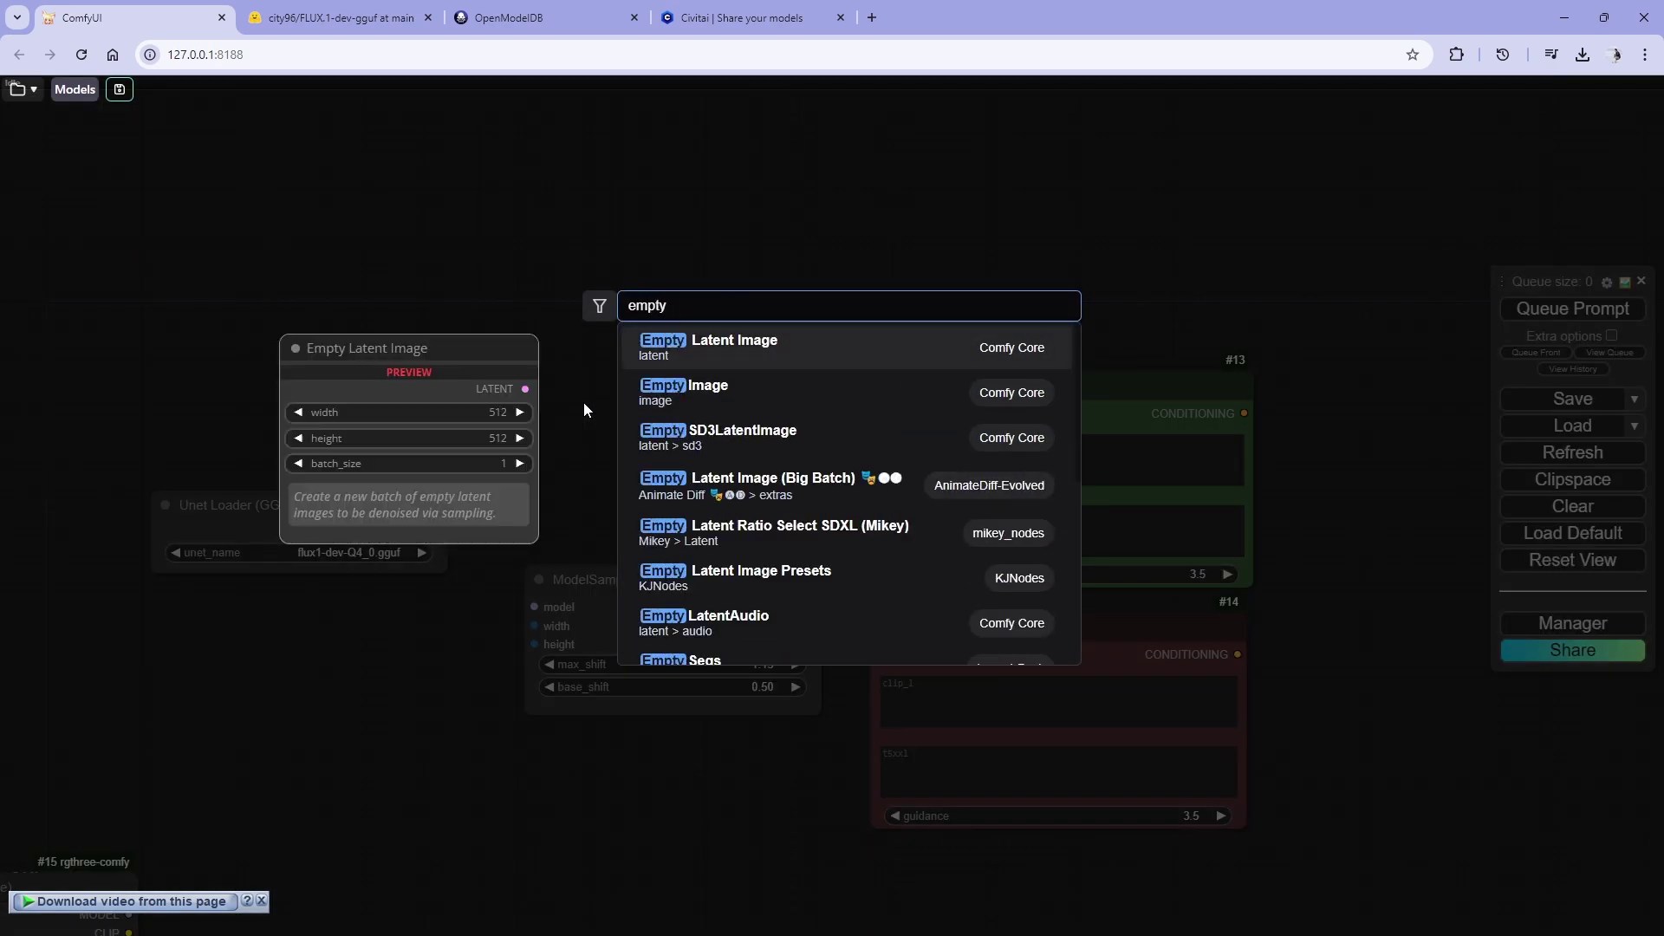
click(780, 438)
drag(713, 391, 544, 337)
right_click(570, 342)
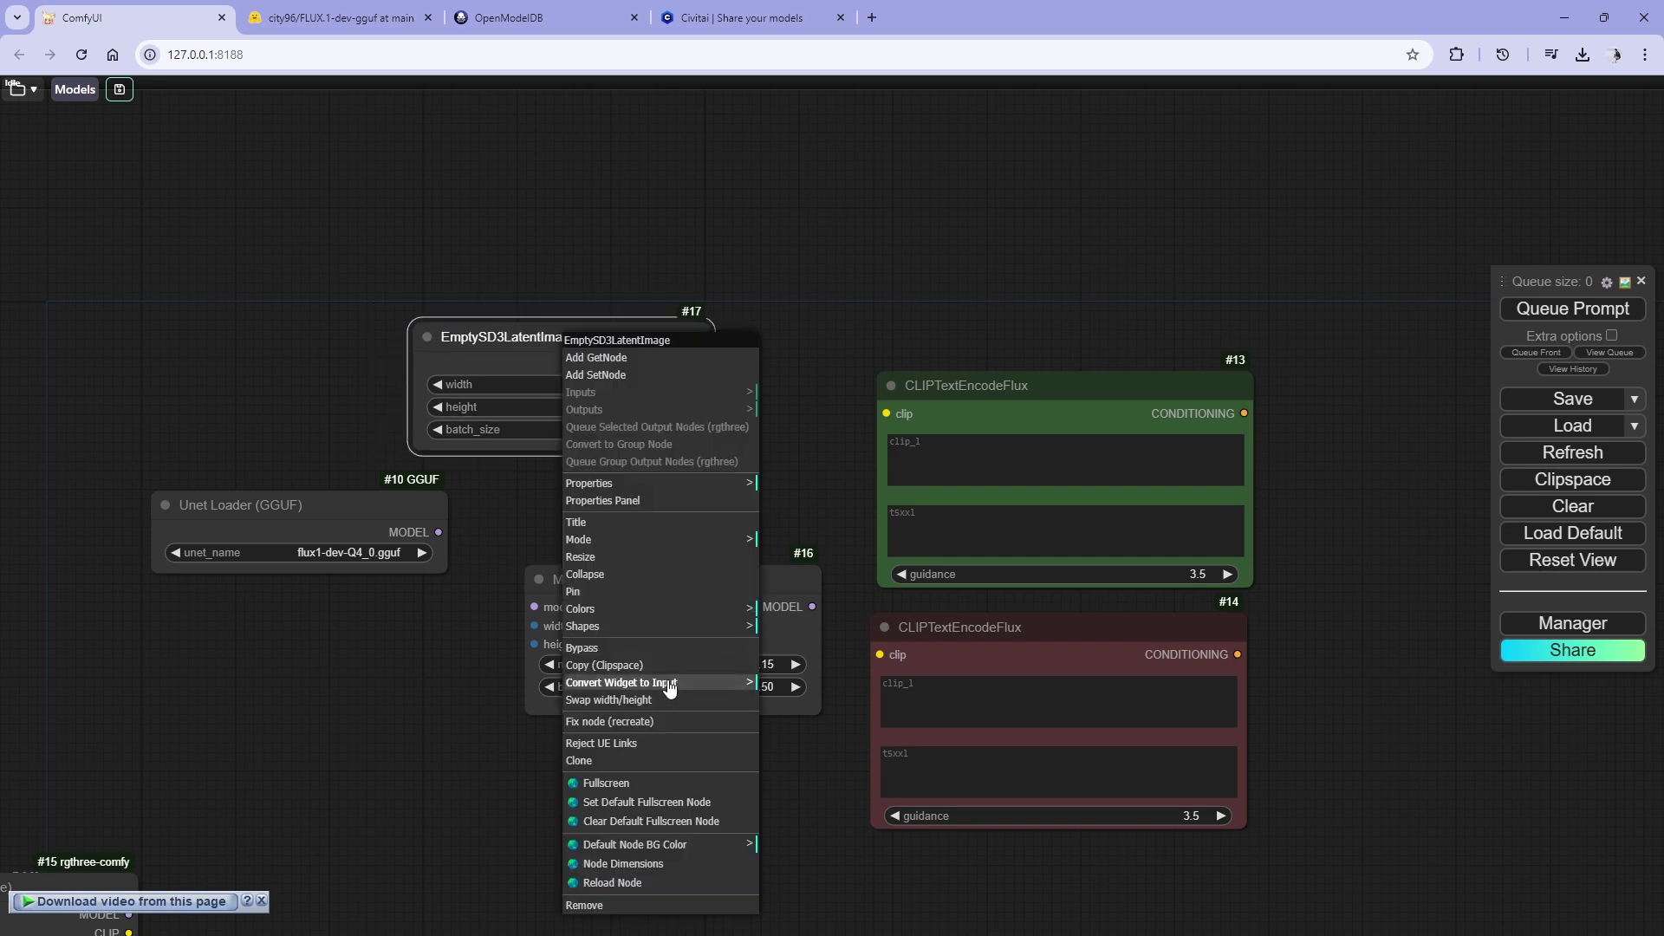
click(670, 687)
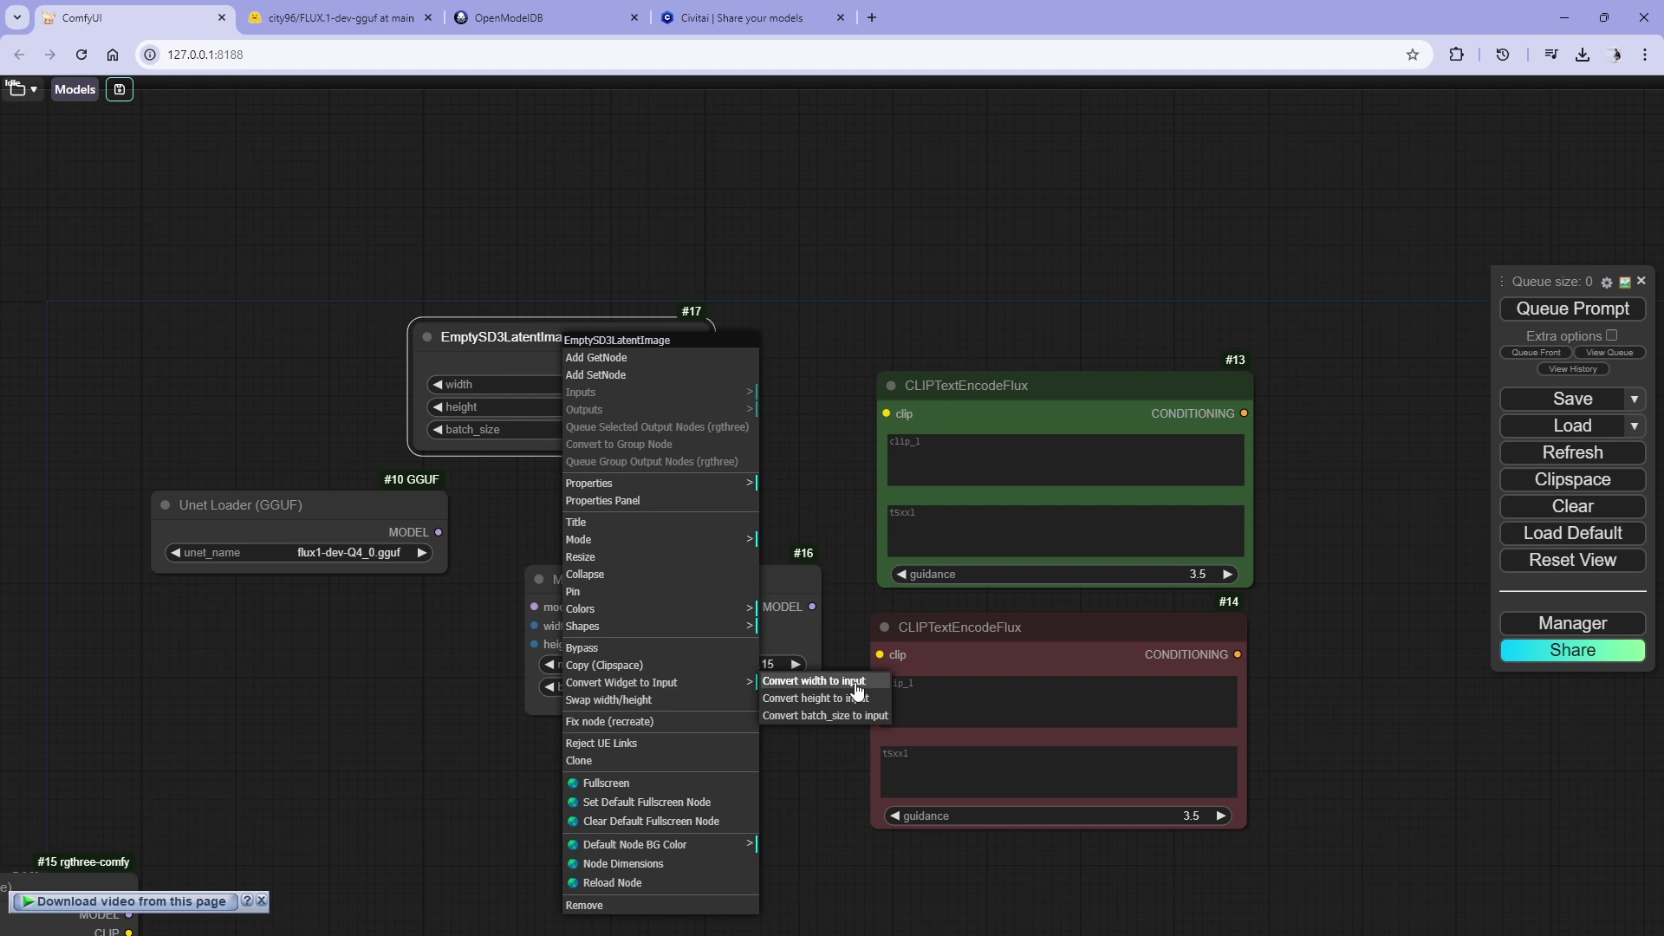
click(819, 682)
right_click(573, 441)
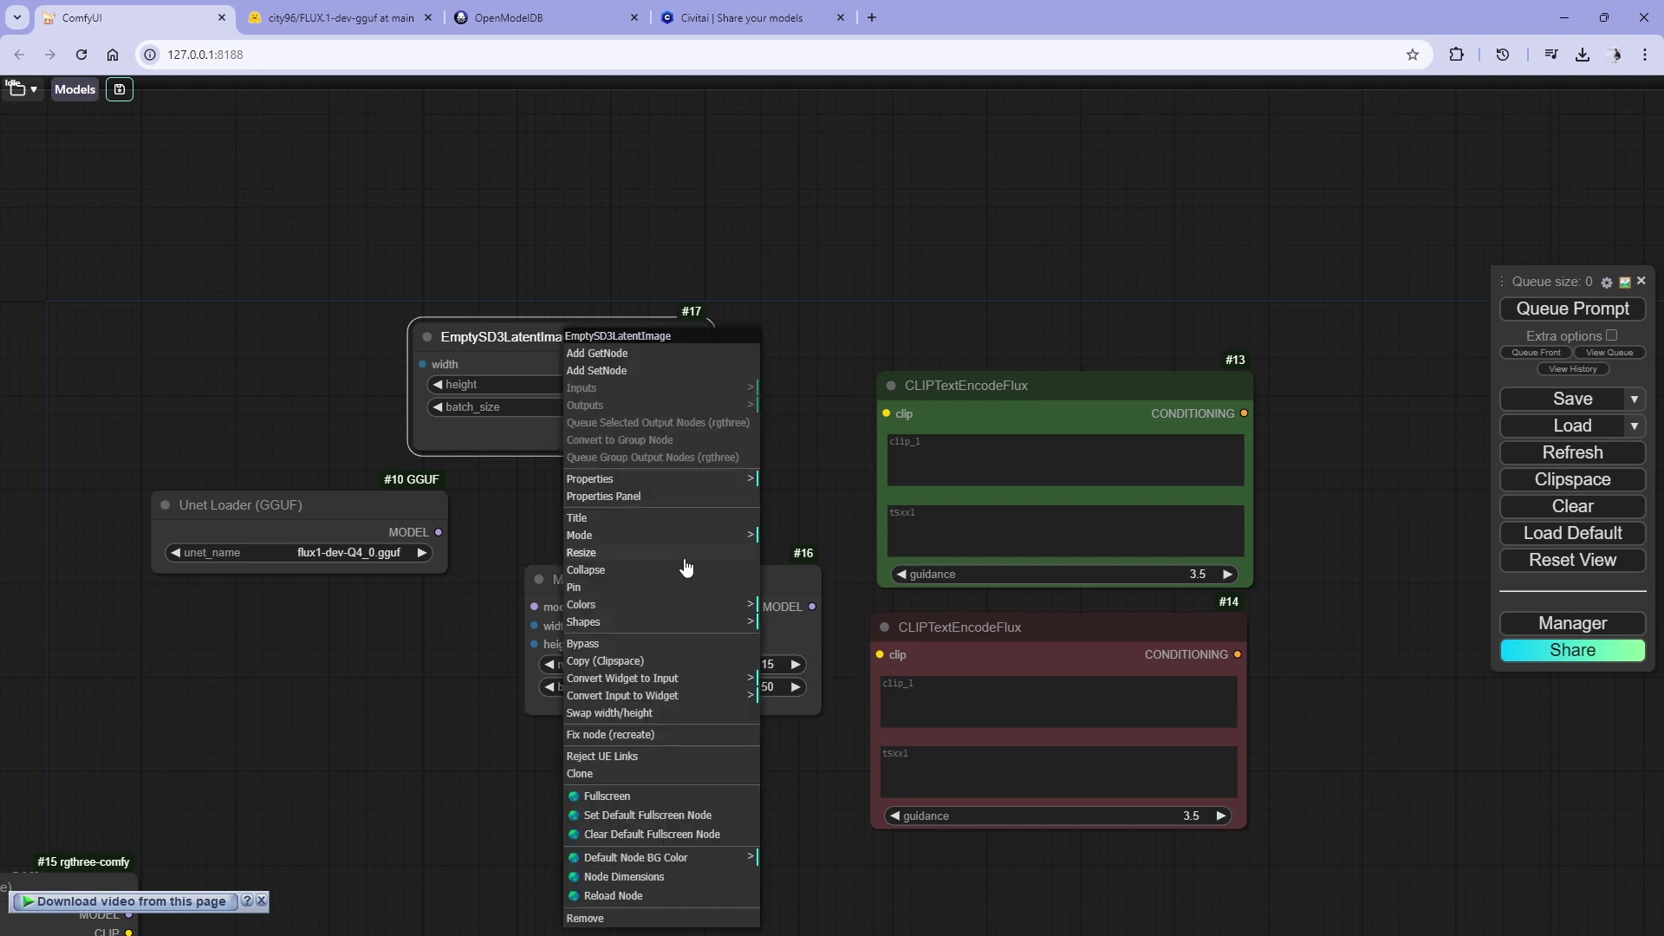
click(717, 684)
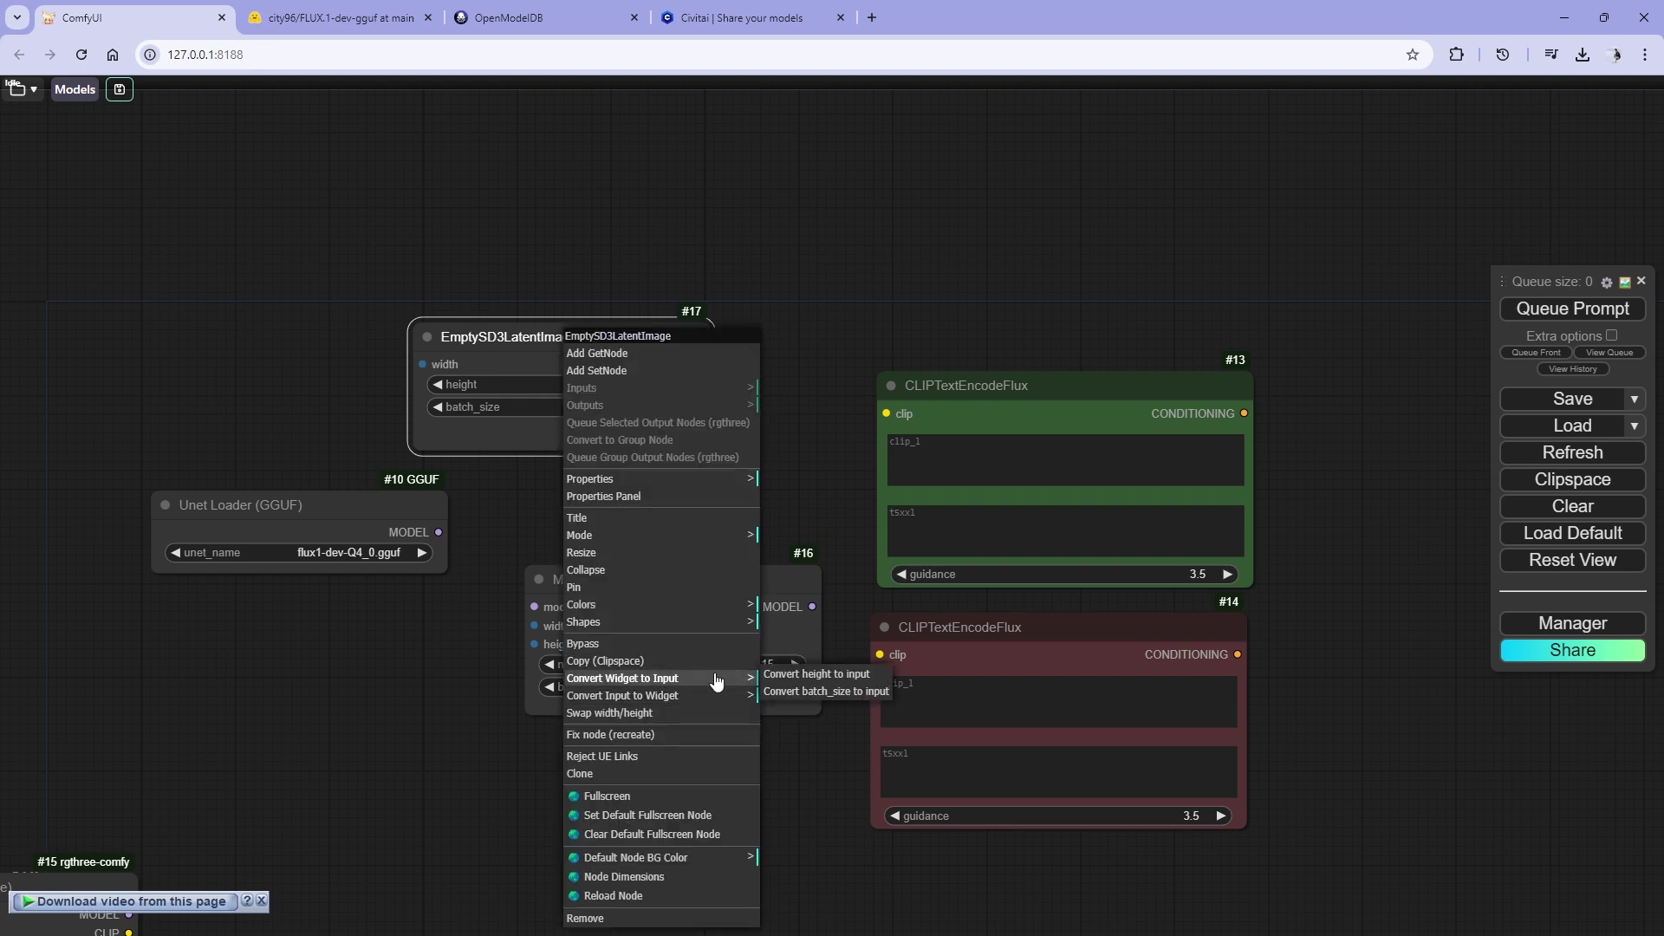
click(816, 674)
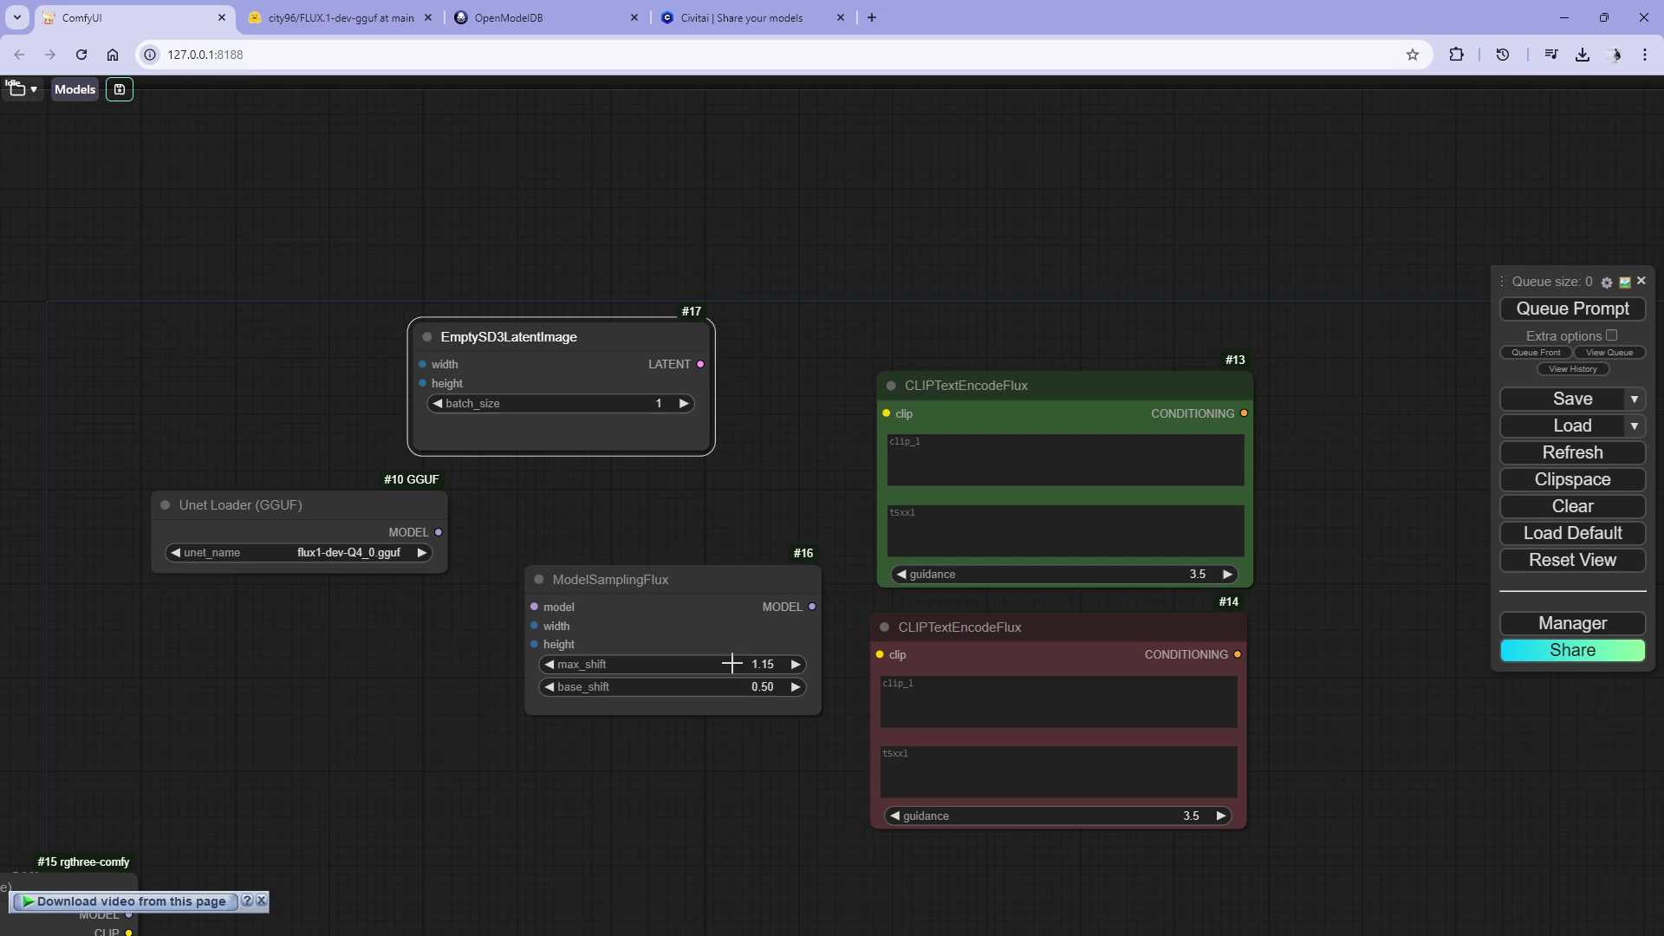
- Place EmptySD3LatentImage beside the Unet Loader and ModelSamplingFlux above the green encoder
drag(562, 344, 633, 780)
drag(684, 509, 638, 412)
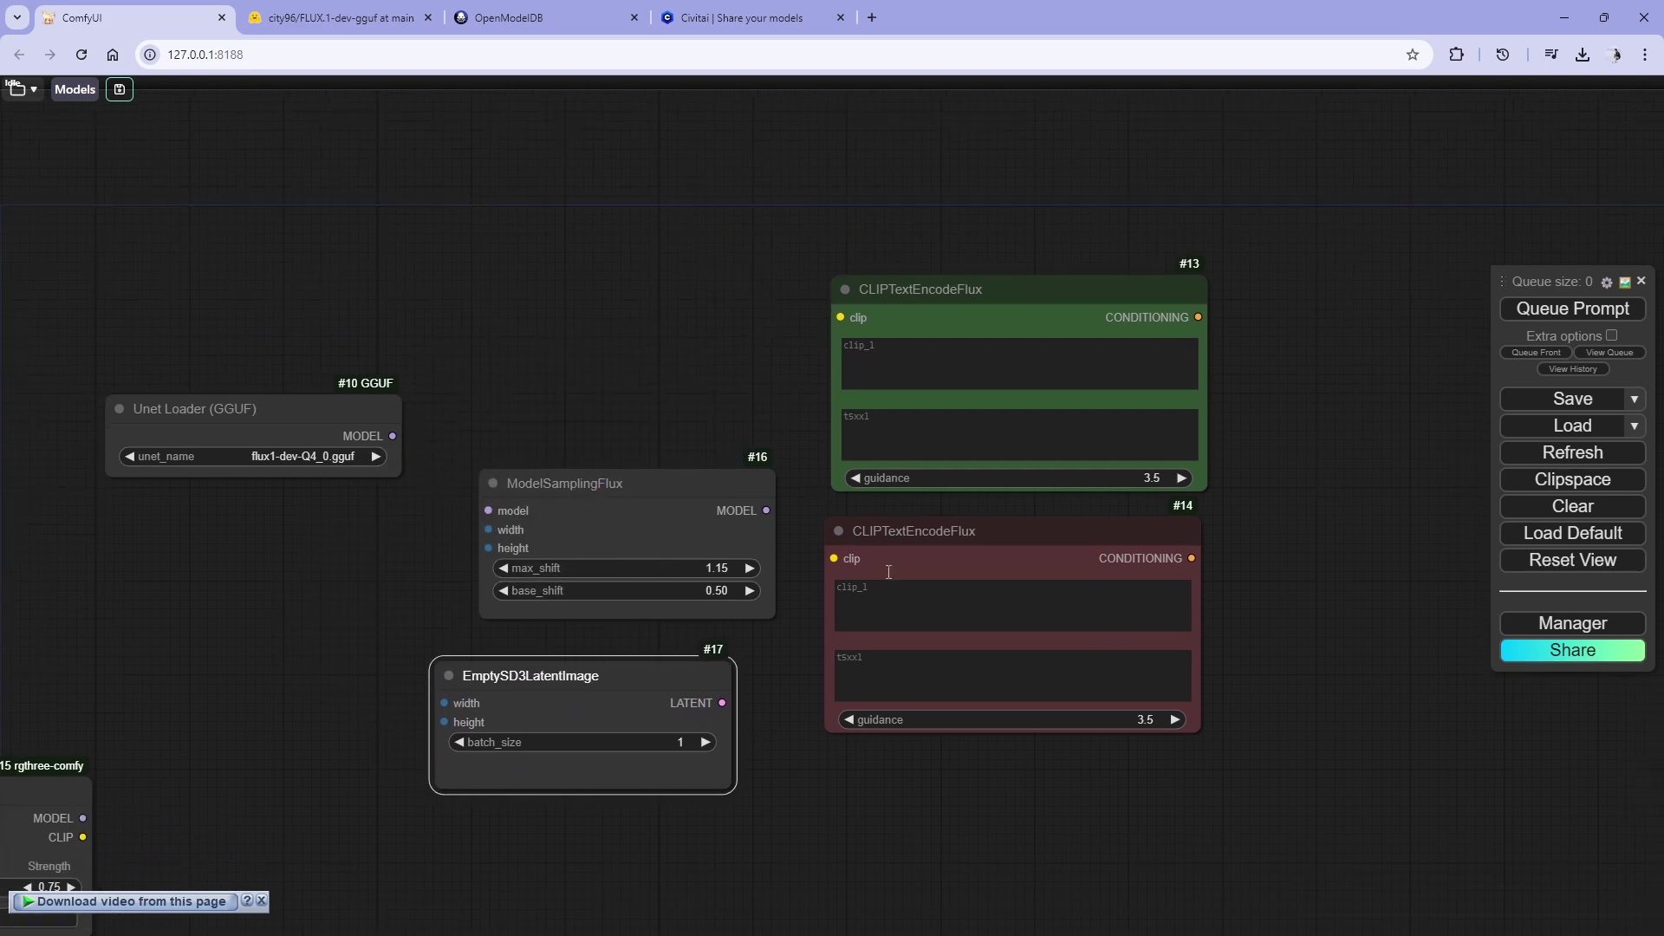
drag(706, 527, 1074, 148)
drag(611, 695, 659, 440)
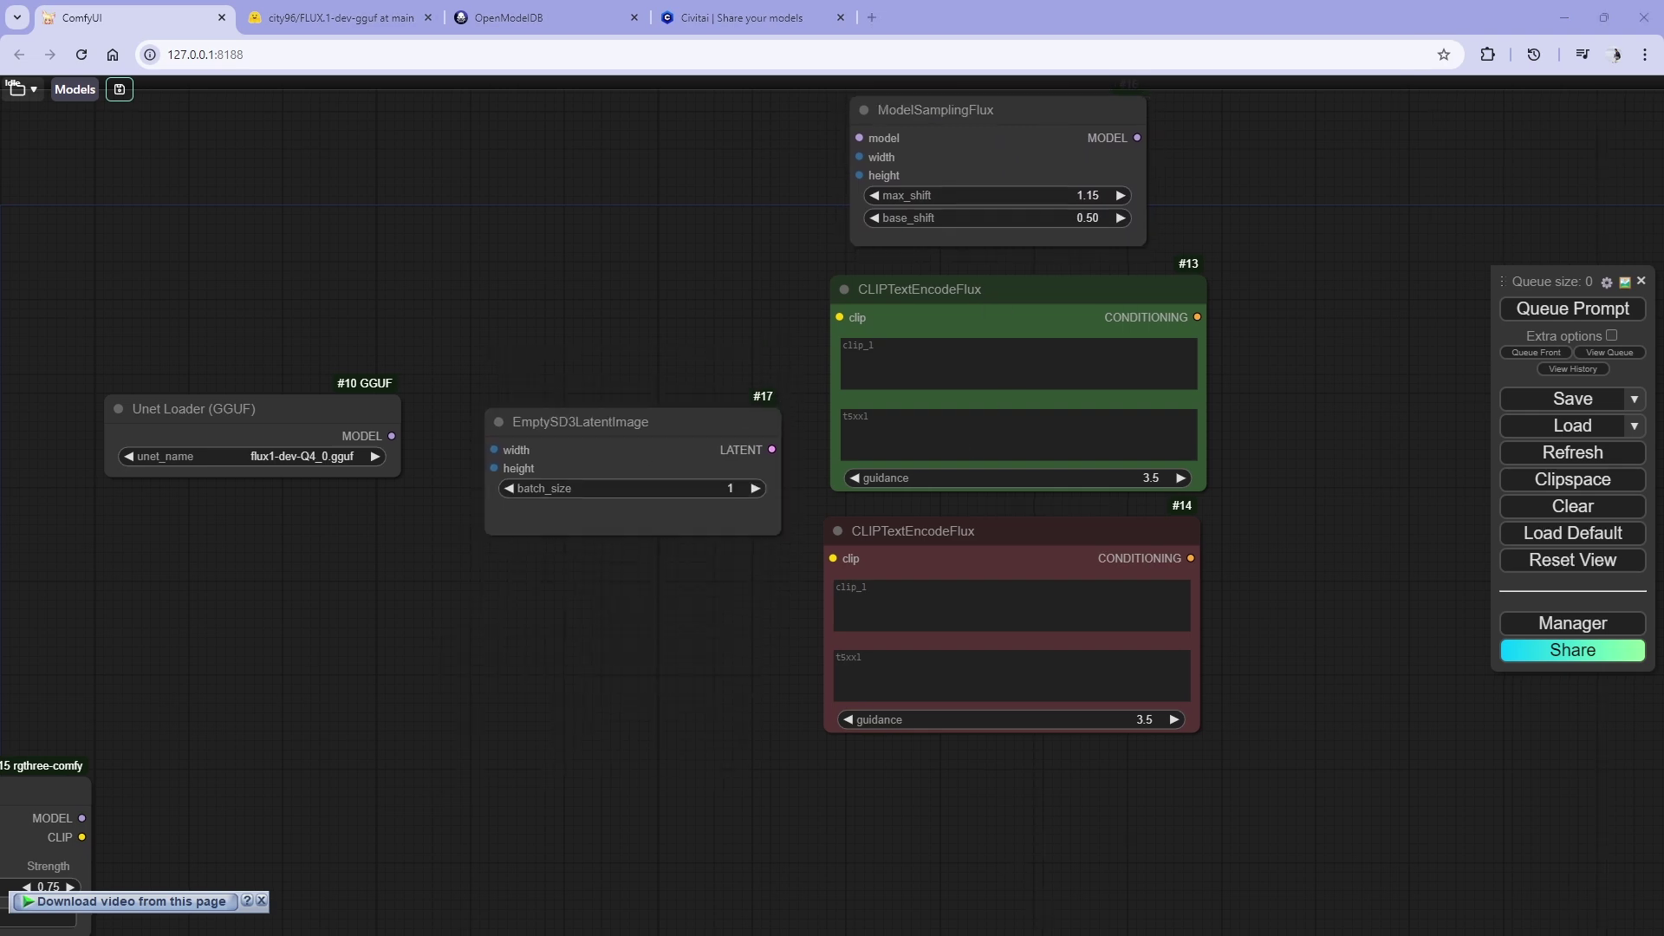
- Add an Int Literal node with the value 1024
double_click(377, 636)
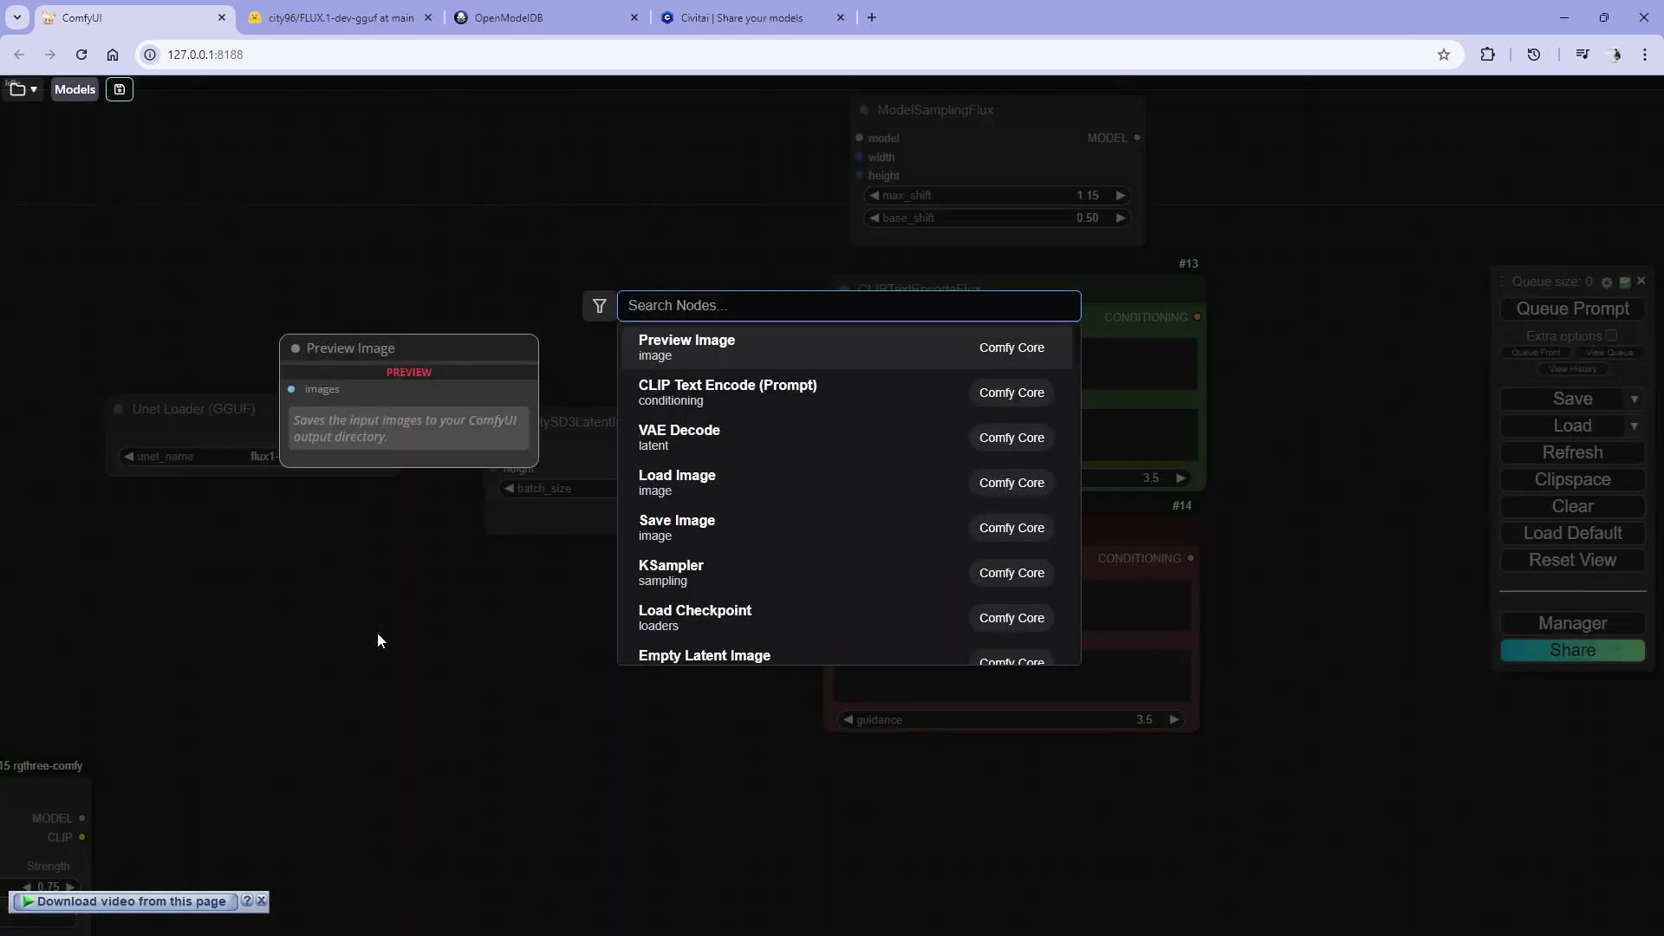
text(int)
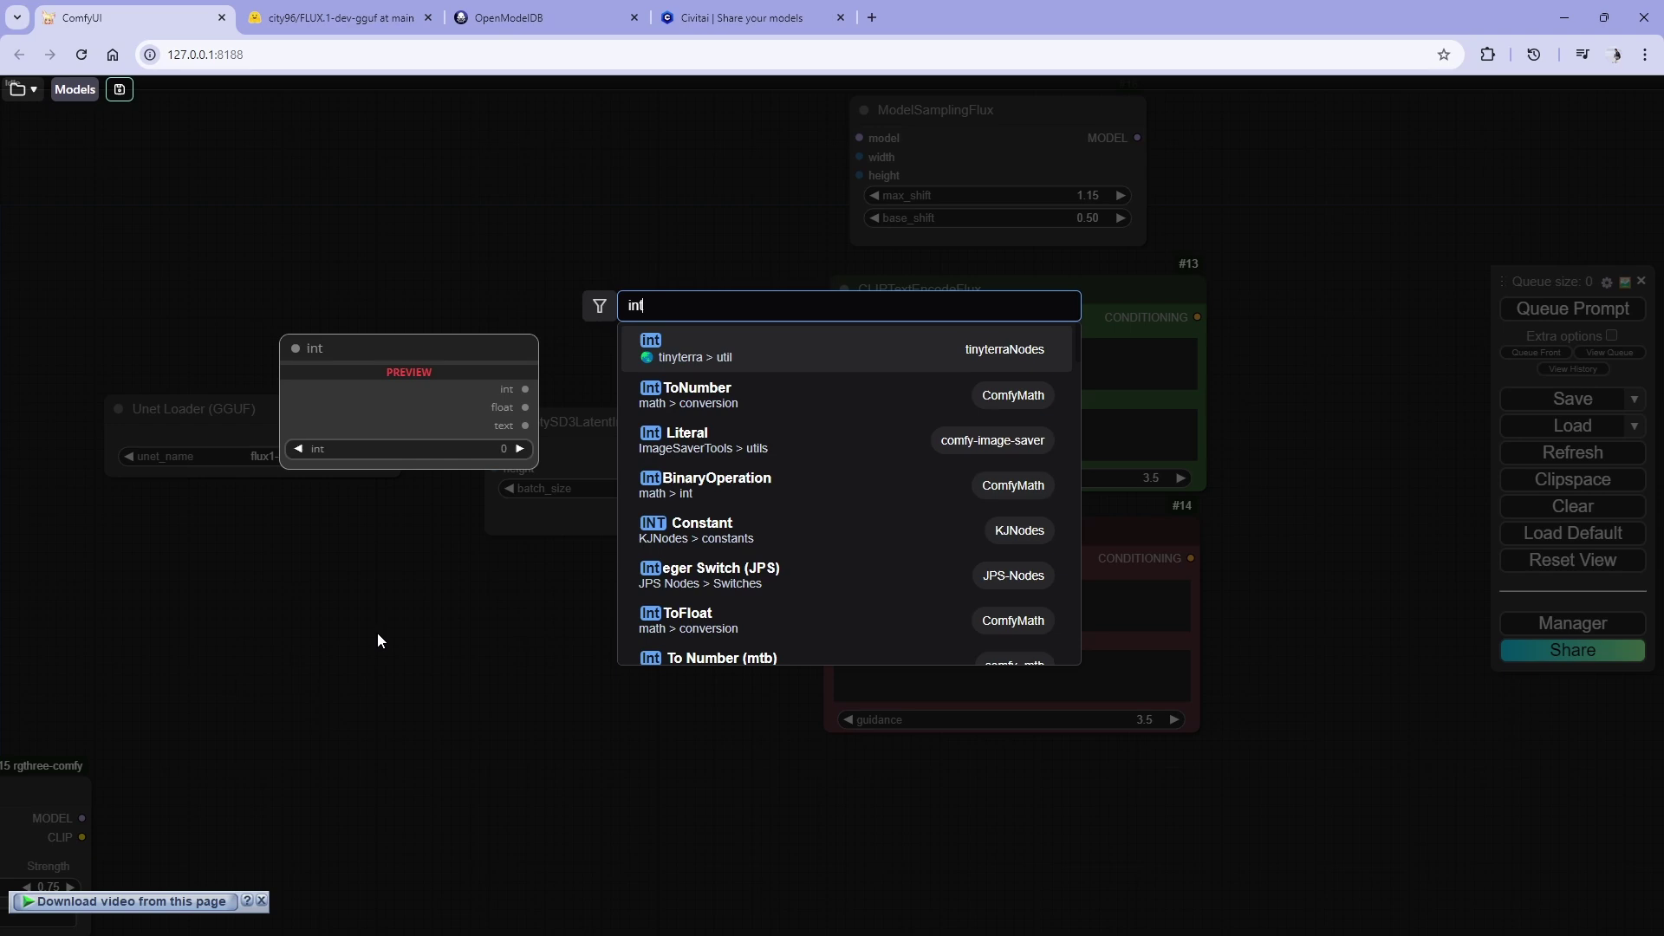
key(Down)
key(Down)
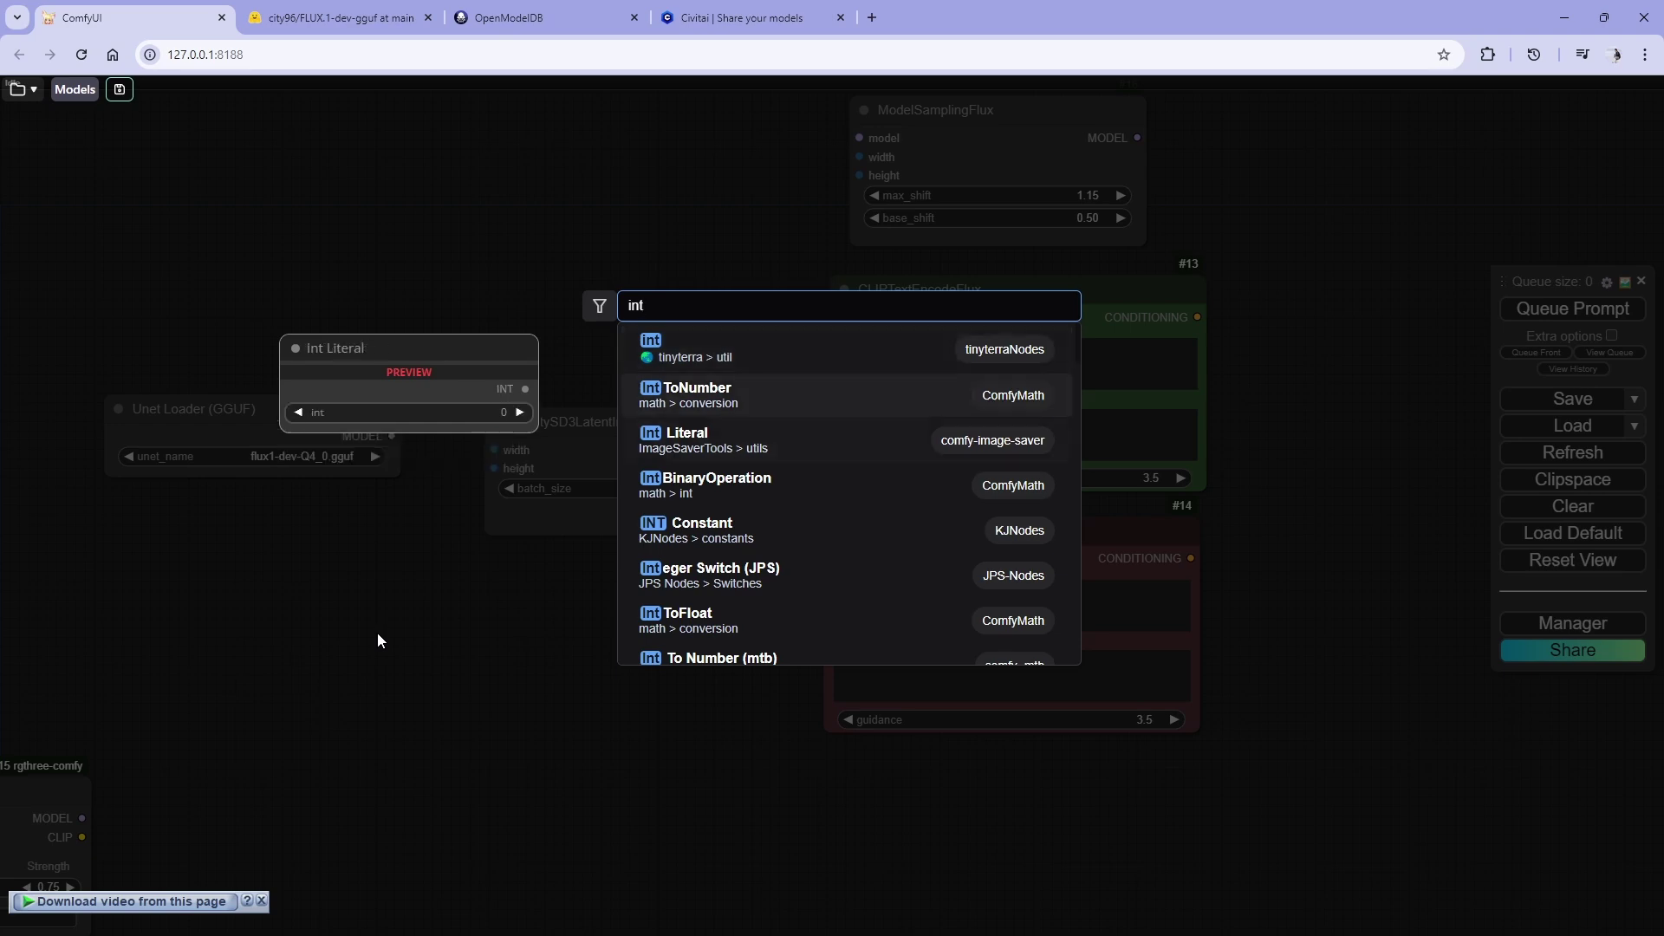
key(Return)
mouse_move(457, 618)
mouse_down()
mouse_move(396, 615)
mouse_move(454, 762)
mouse_up()
click(457, 654)
text(1024)
key(Return)
- Title the two integer nodes 'Width' and 'Height'
right_click(332, 619)
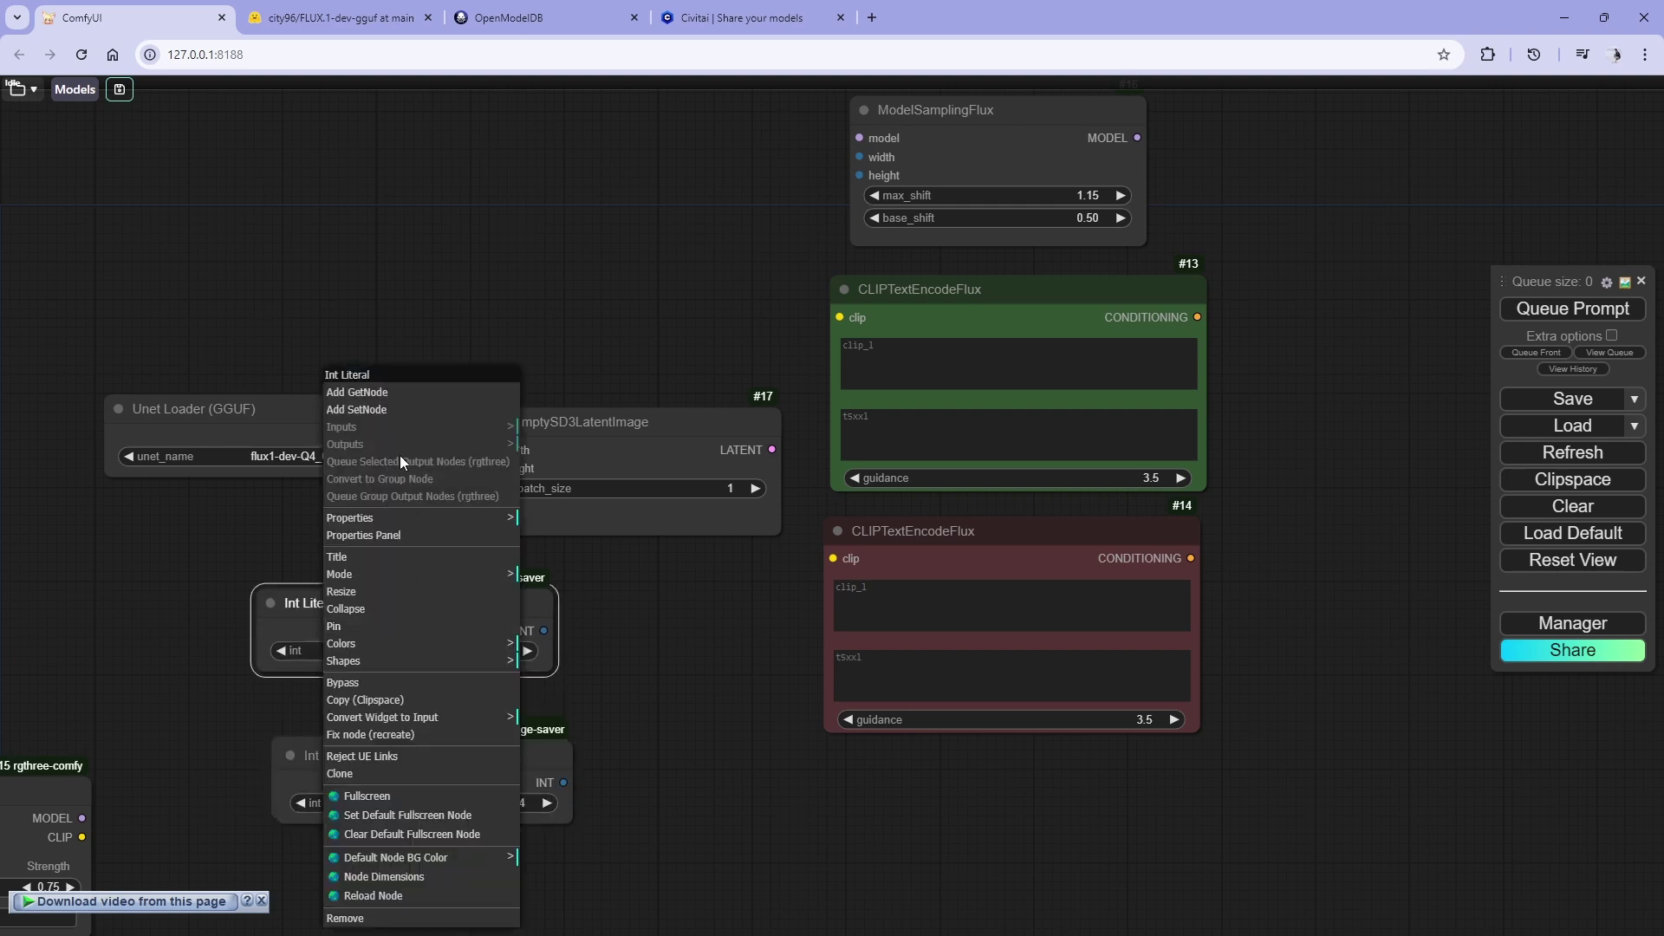
click(397, 558)
key(ctrl+a)
text(Width)
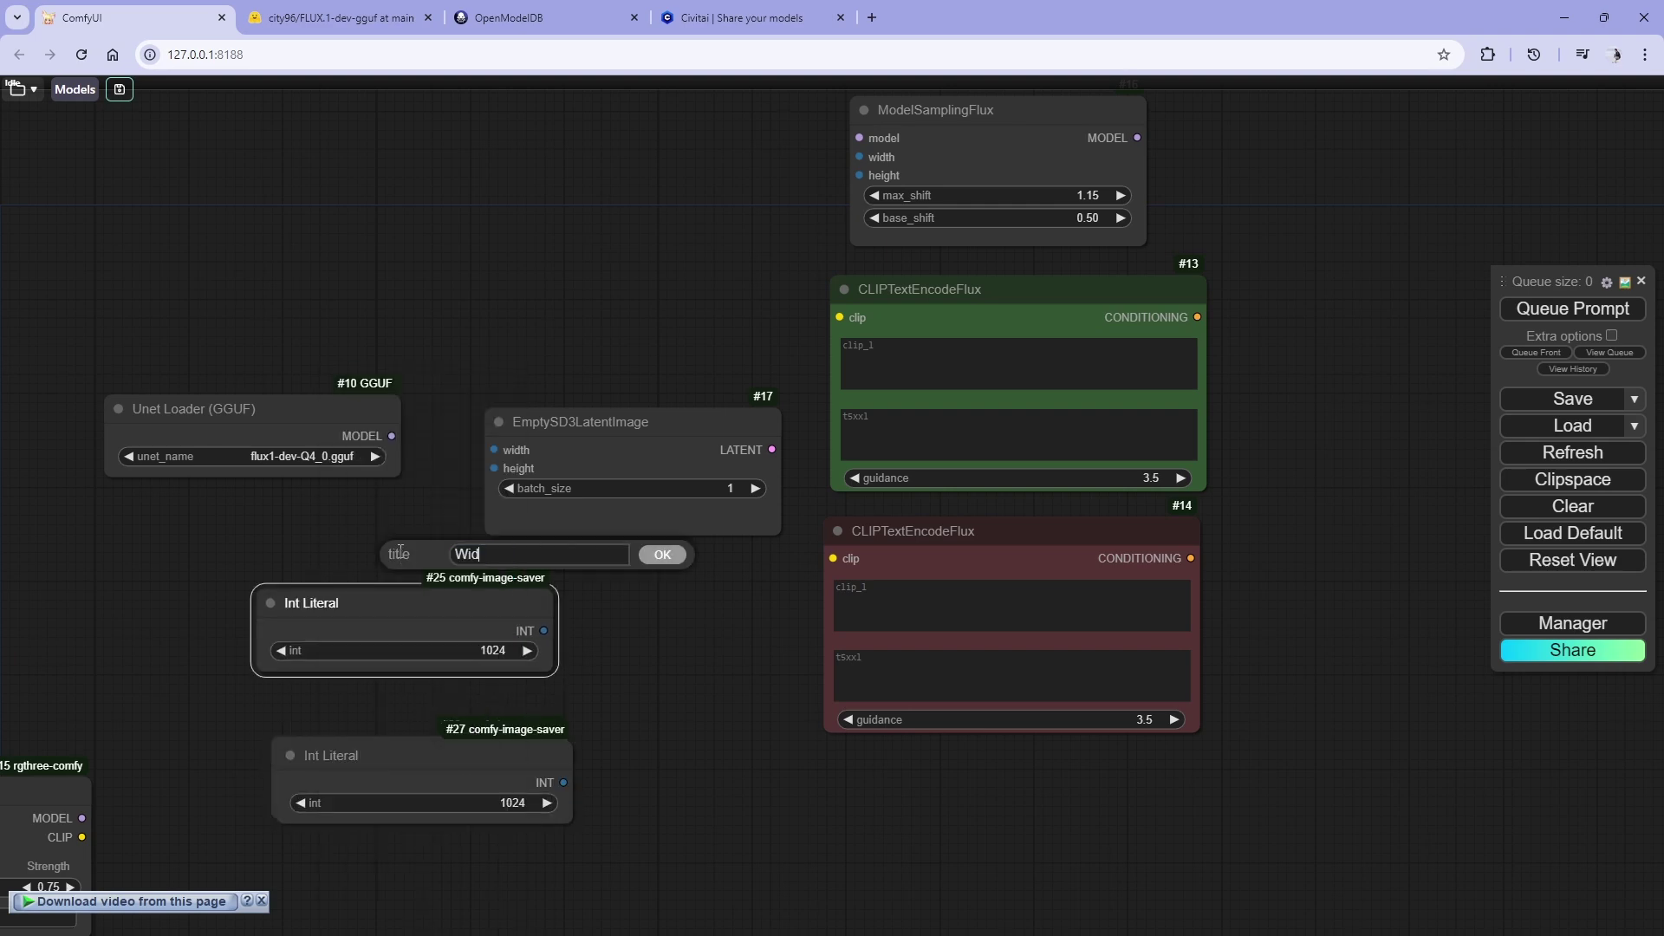
key(Return)
right_click(356, 756)
click(427, 508)
key(ctrl+a)
text(Hright)
key(Return)
right_click(324, 751)
click(399, 562)
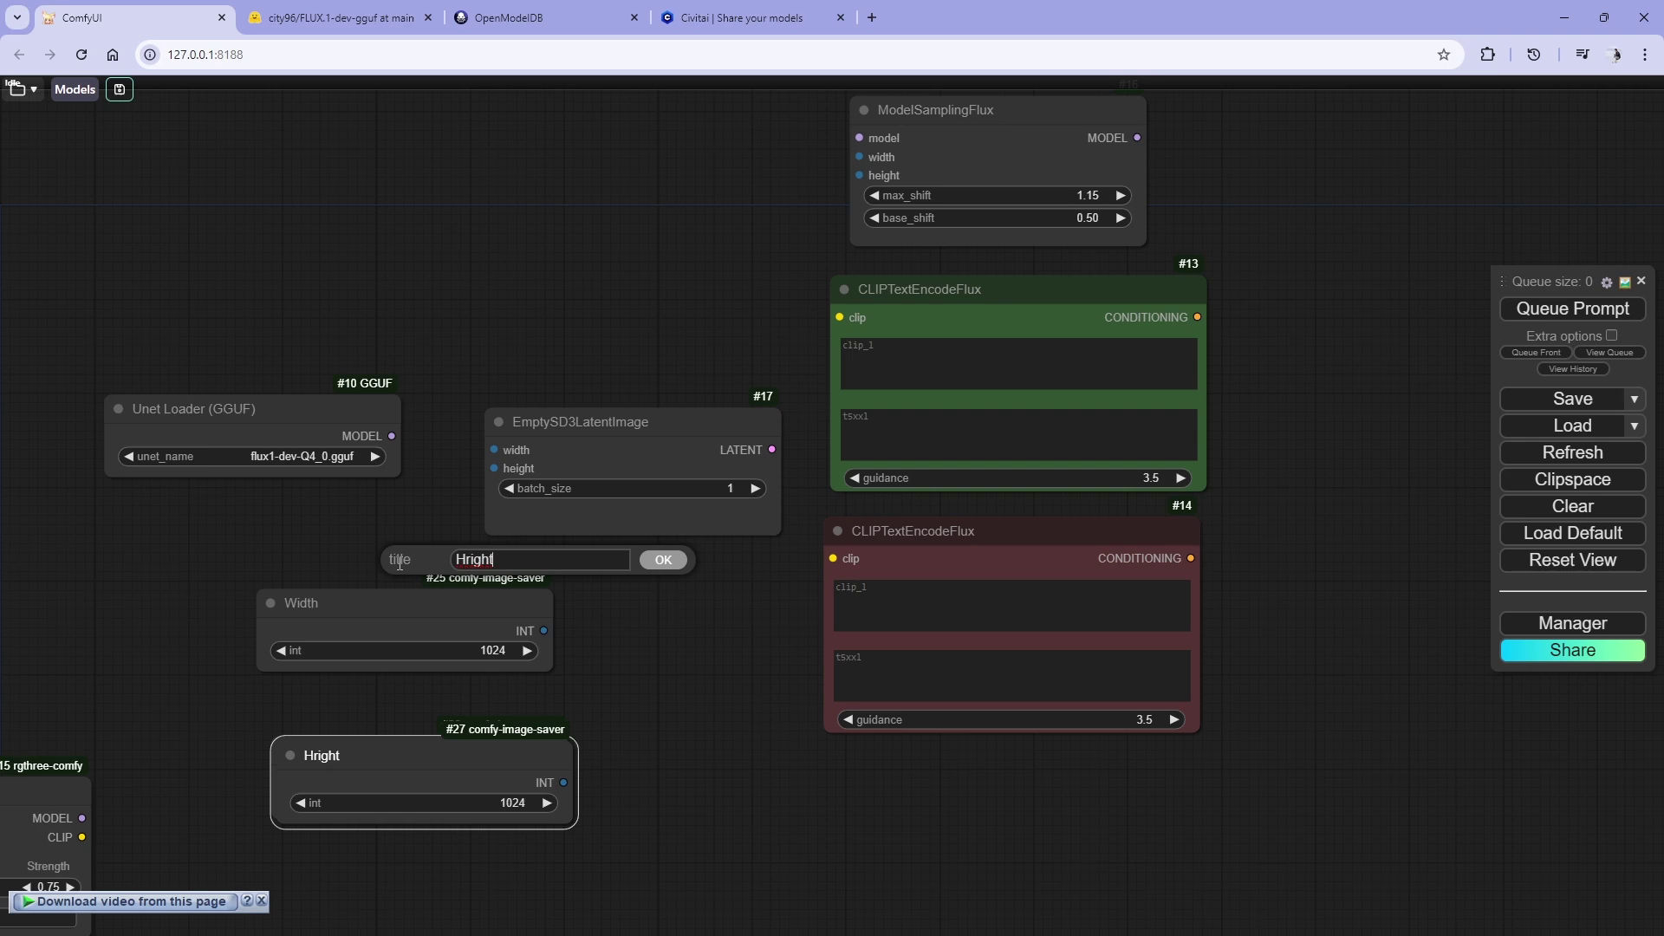
key(BackSpace)
key(BackSpace)
key(BackSpace)
key(BackSpace)
key(BackSpace)
text(eight)
key(Return)
- Wire Width and Height into EmptySD3LatentImage's width and height inputs
drag(434, 604, 325, 582)
drag(399, 737, 272, 663)
drag(483, 758, 568, 805)
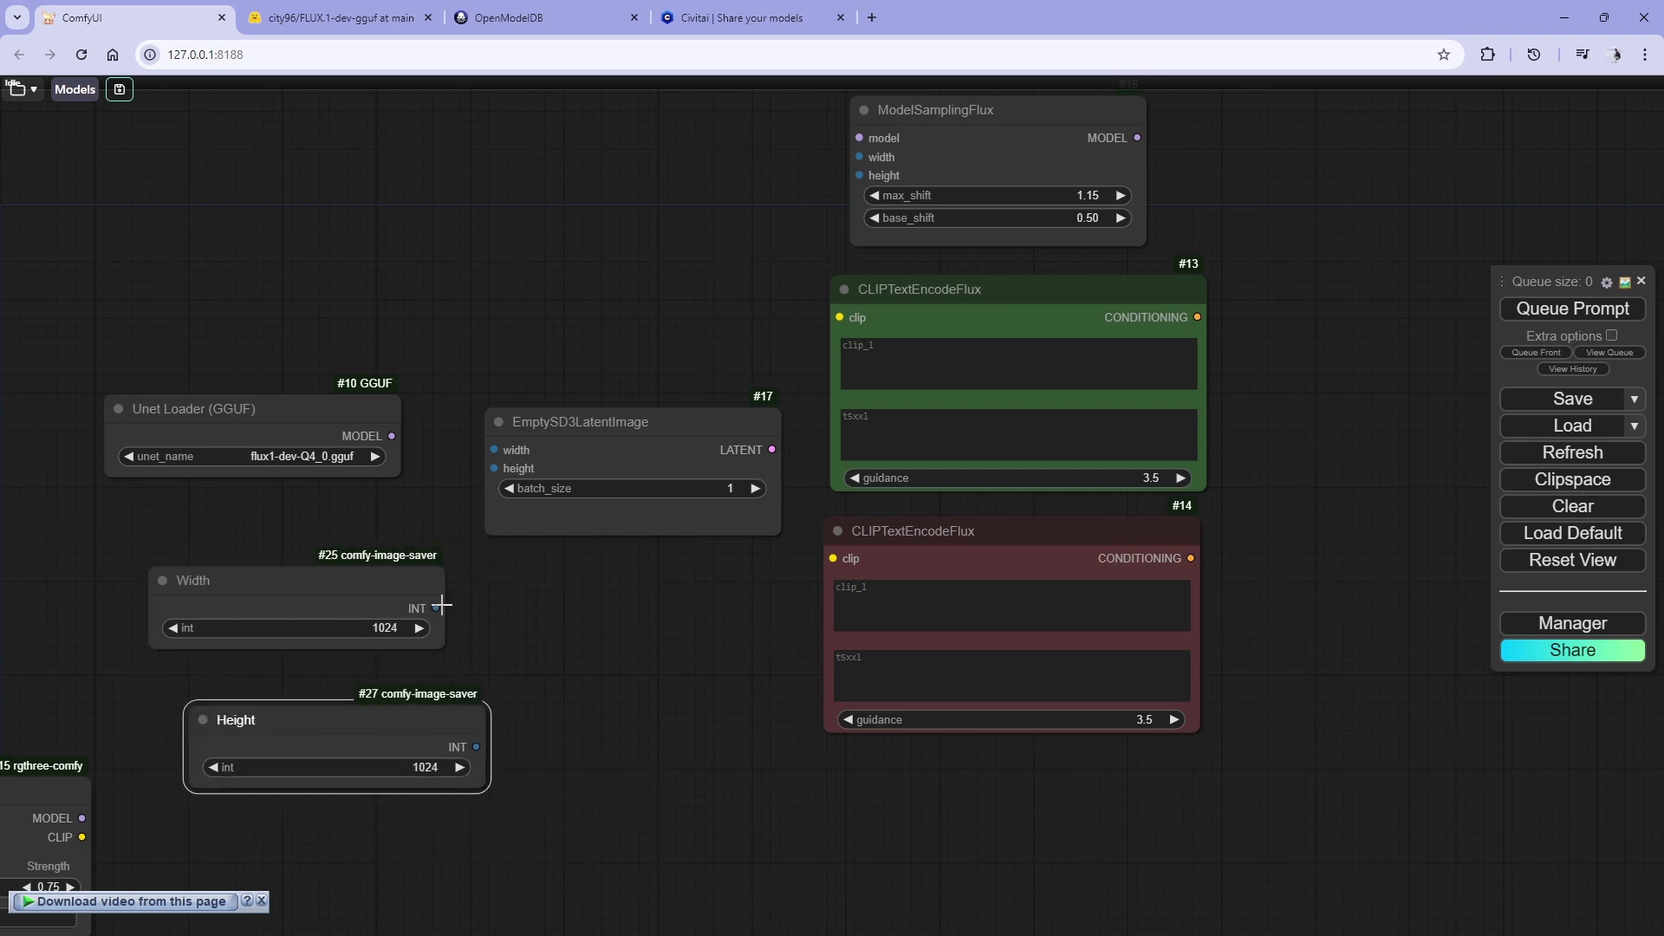
drag(436, 609, 495, 450)
drag(476, 746, 494, 468)
drag(321, 581, 451, 200)
drag(347, 720, 400, 310)
- Wire Width and Height into ModelSamplingFlux's width and height inputs
drag(440, 204, 417, 155)
drag(381, 309, 340, 249)
drag(729, 173, 534, 420)
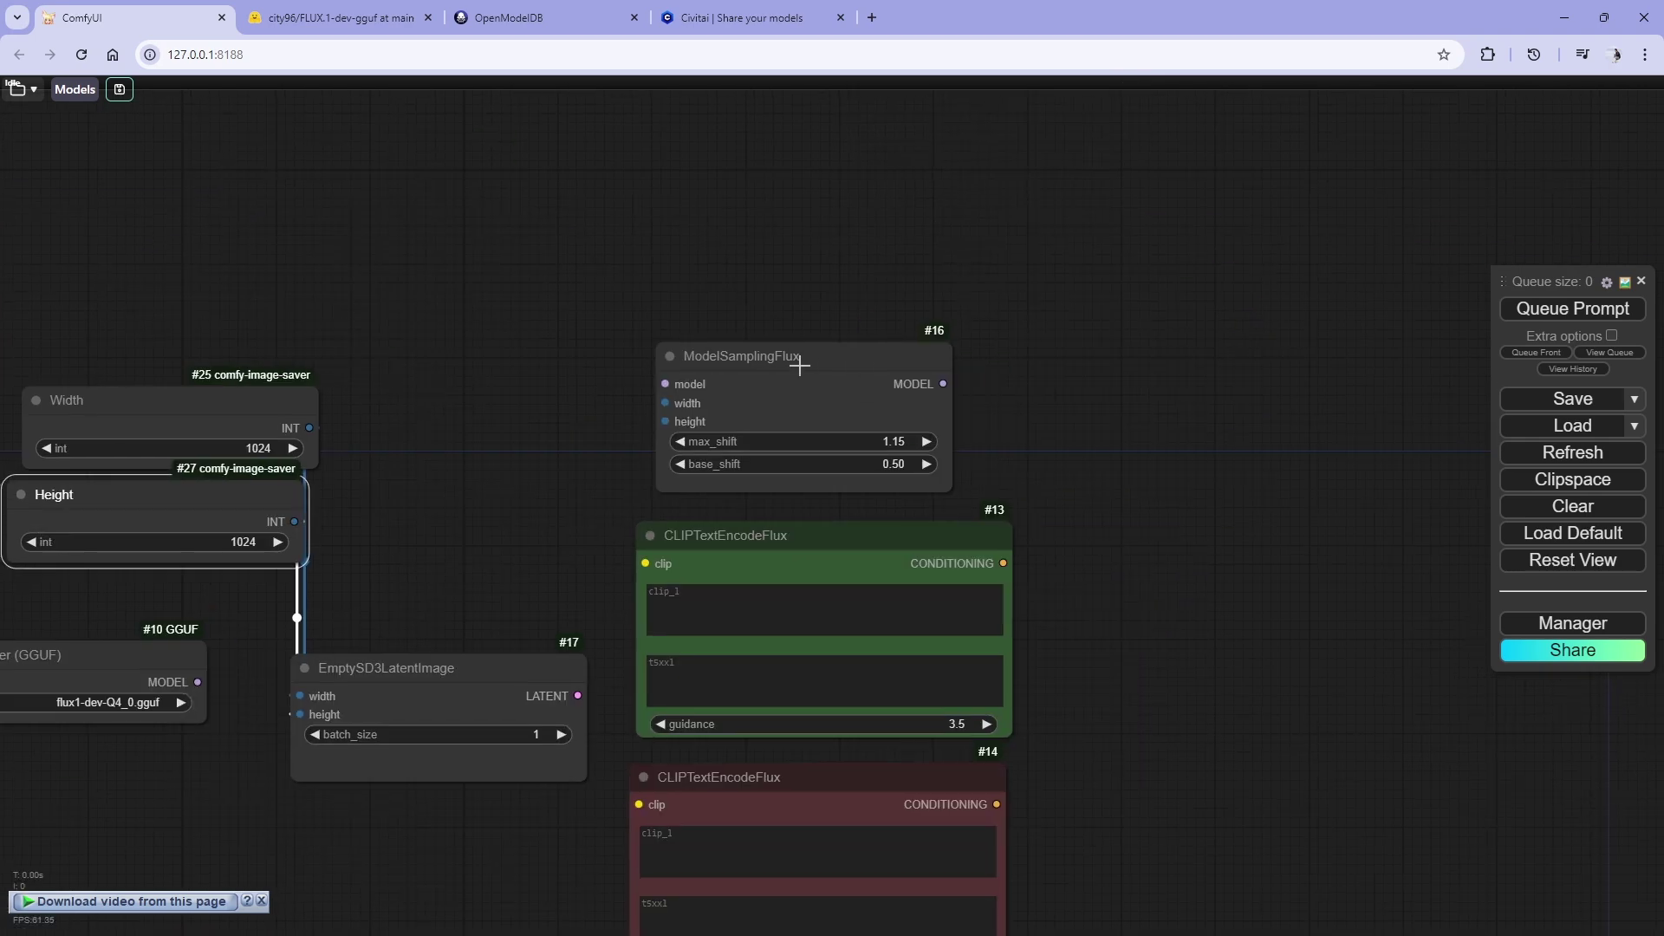
drag(482, 668, 479, 642)
scroll(486, 607, down, 2)
drag(598, 555, 477, 407)
drag(598, 246, 621, 235)
drag(606, 598, 618, 597)
drag(915, 590, 1051, 628)
- Reposition and widen ModelSamplingFlux, leaving open space on the right
drag(468, 517, 469, 501)
drag(354, 345, 674, 312)
drag(342, 423, 673, 328)
scroll(871, 353, up, 4)
drag(769, 262, 715, 284)
drag(872, 422, 951, 418)
click(1137, 486)
scroll(1118, 546, down, 3)
drag(1182, 636, 871, 576)
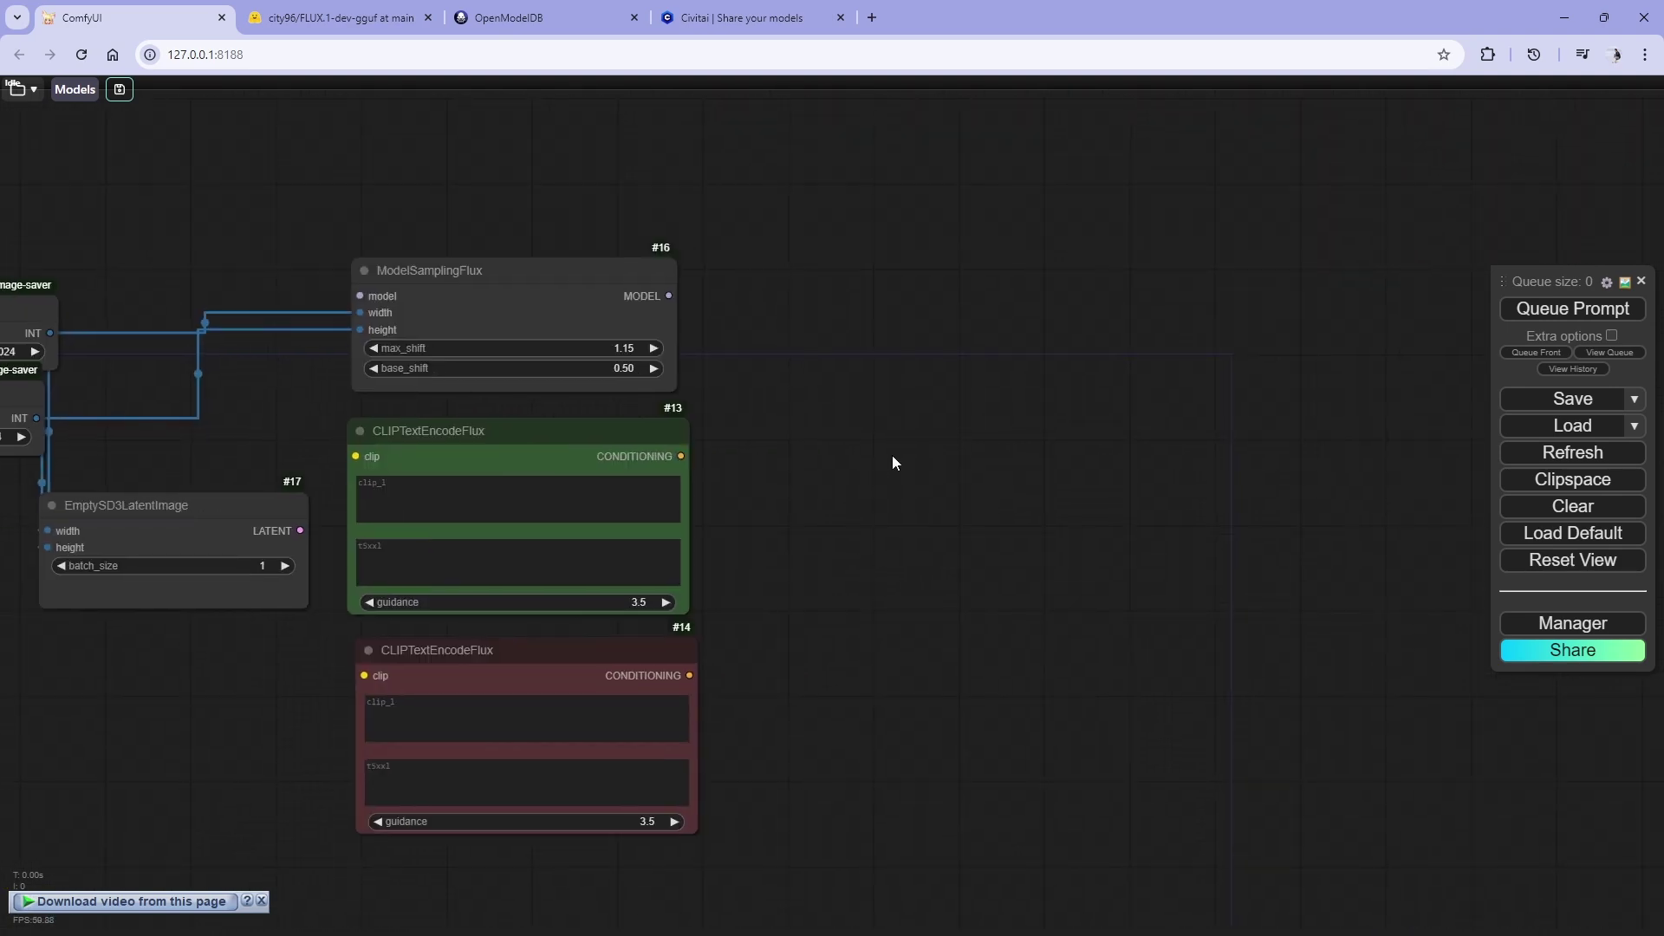
- Add a SamplerCustomAdvanced node in the open space on the right
double_click(893, 456)
text(sampling)
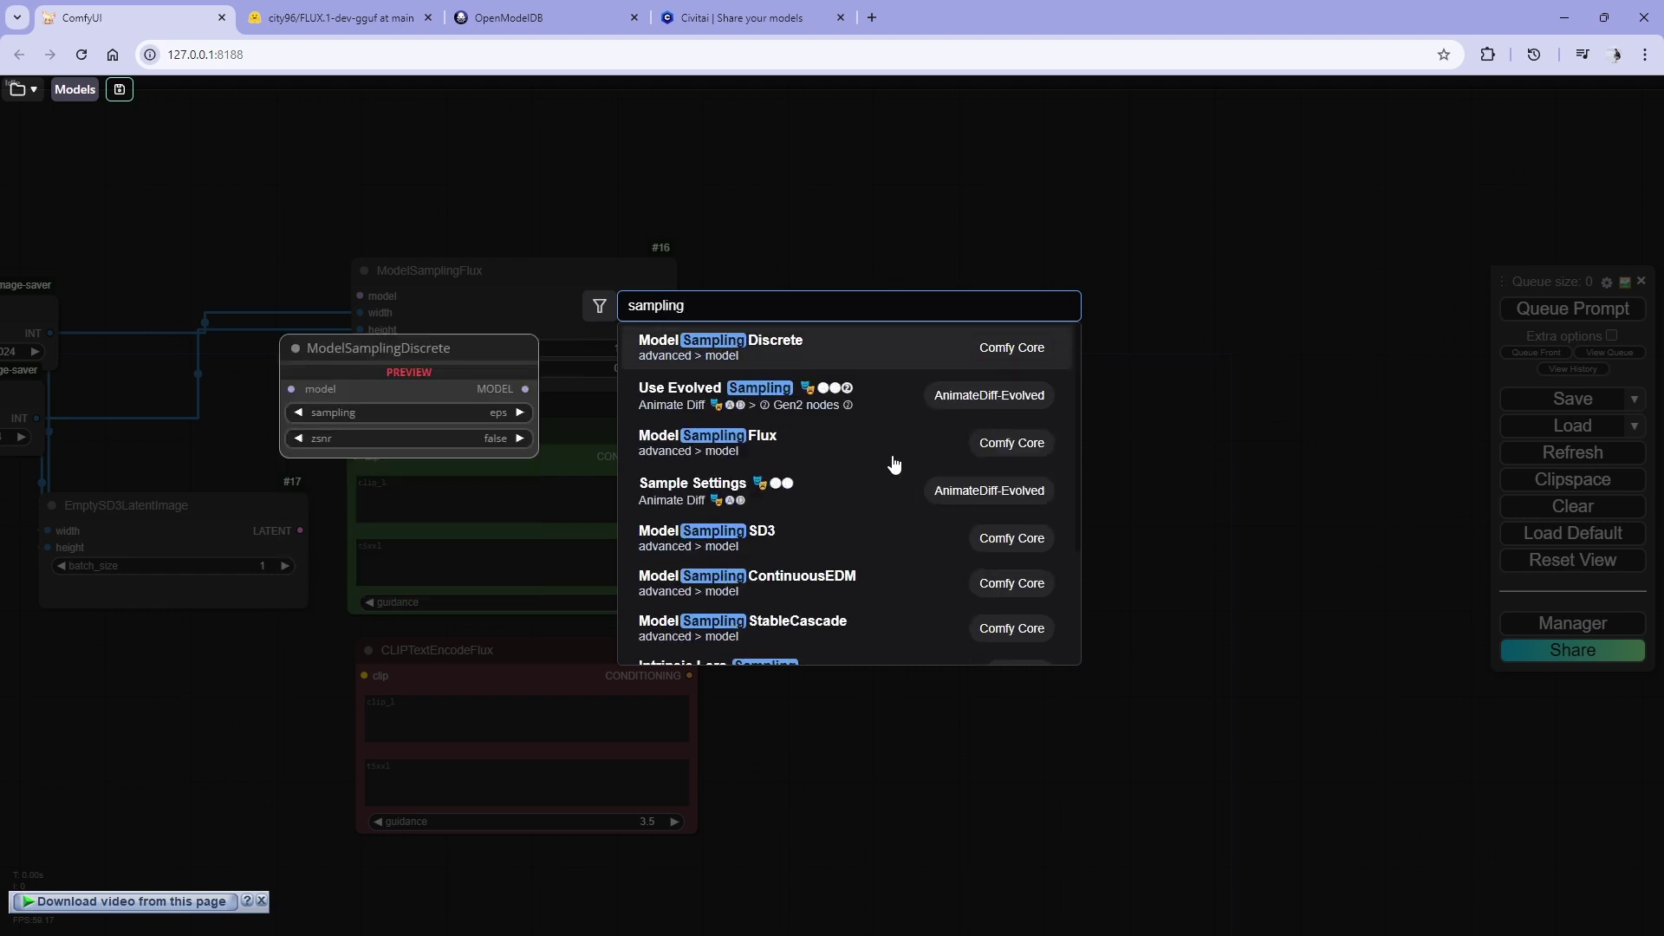
key(BackSpace)
key(BackSpace)
key(BackSpace)
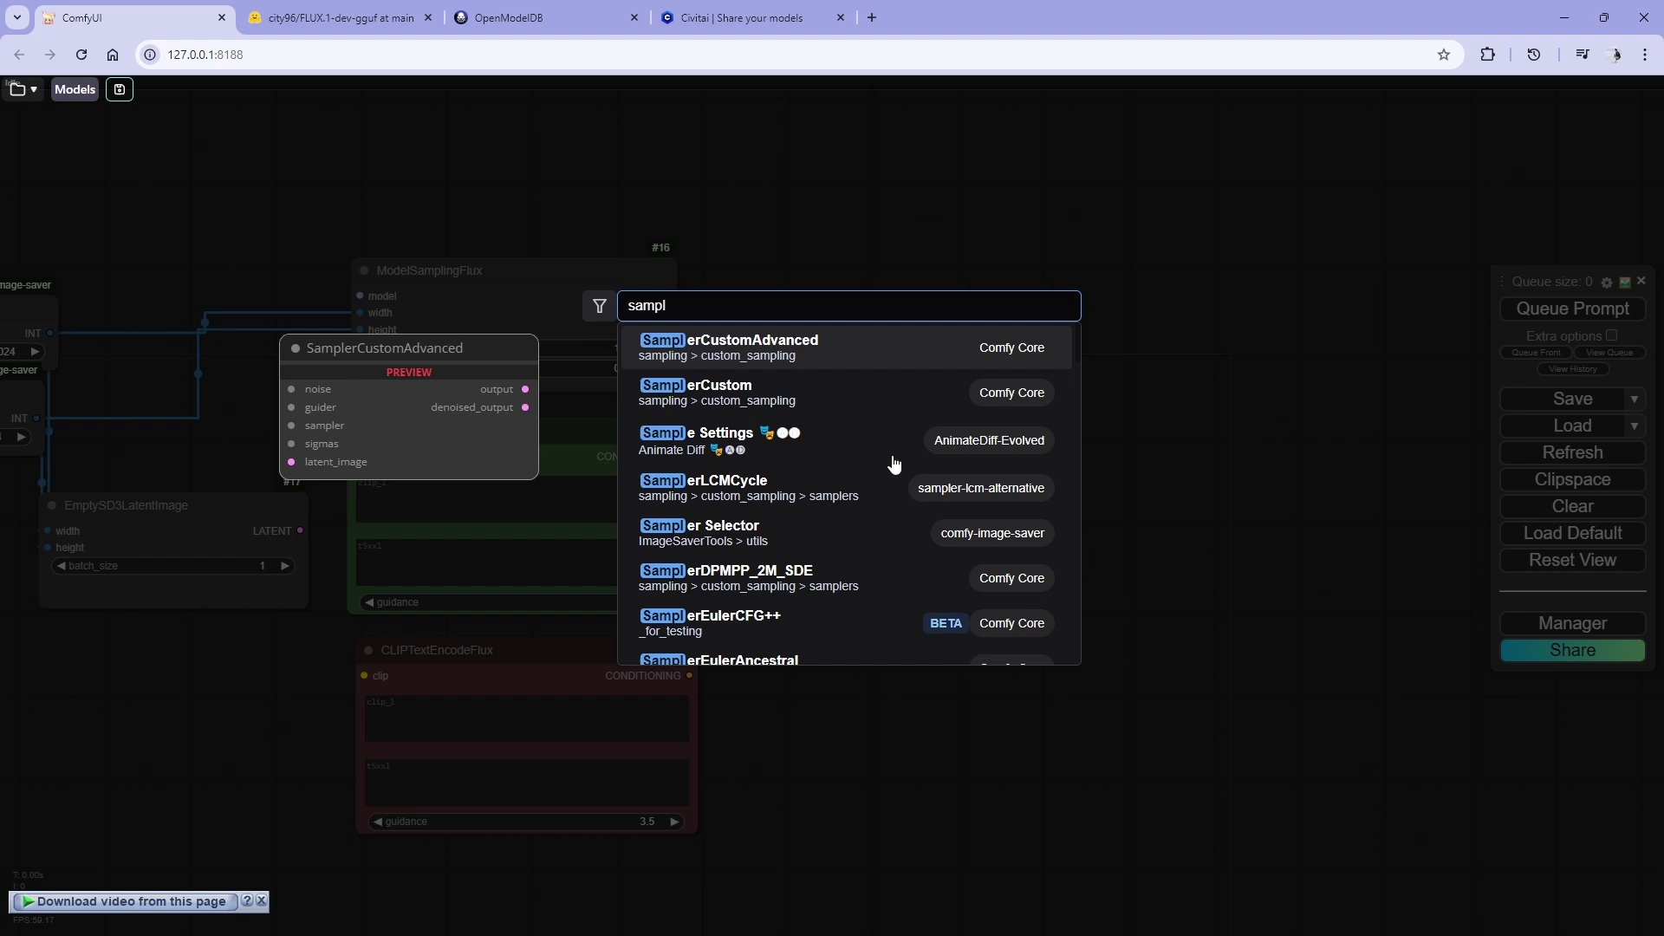
click(807, 356)
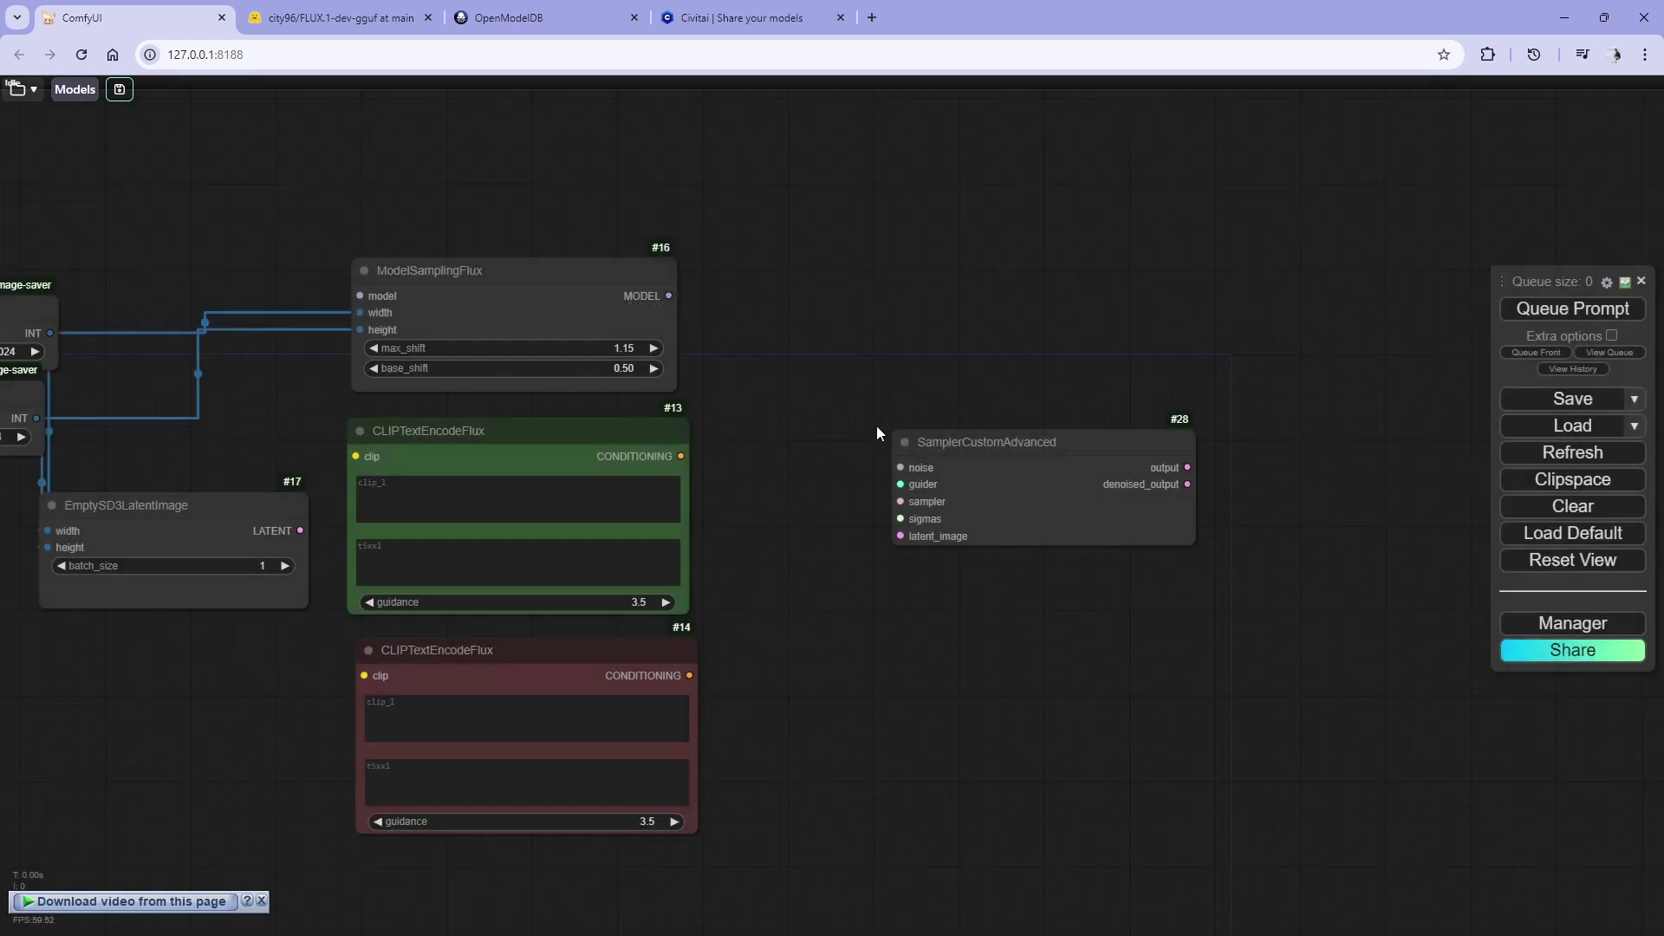
mouse_move(969, 440)
mouse_down()
mouse_move(910, 425)
mouse_move(967, 467)
mouse_up()
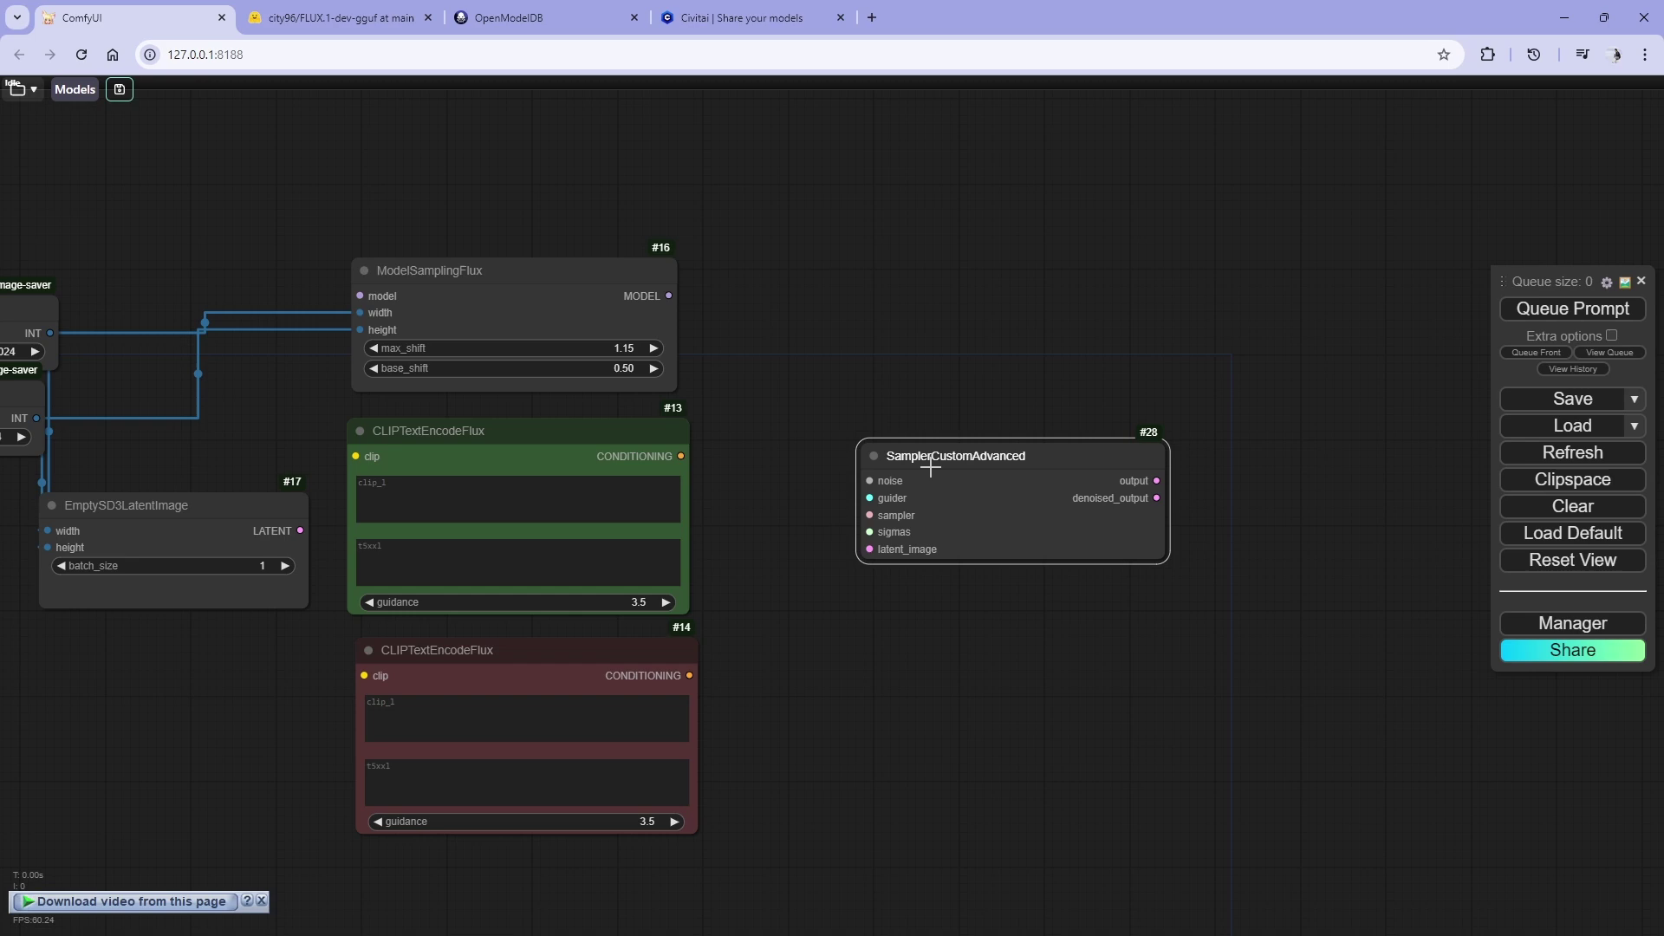
drag(940, 465, 947, 469)
- Adjust ModelSamplingFlux slightly and move EmptySD3LatentImage below the red text-encode node
drag(676, 391, 680, 389)
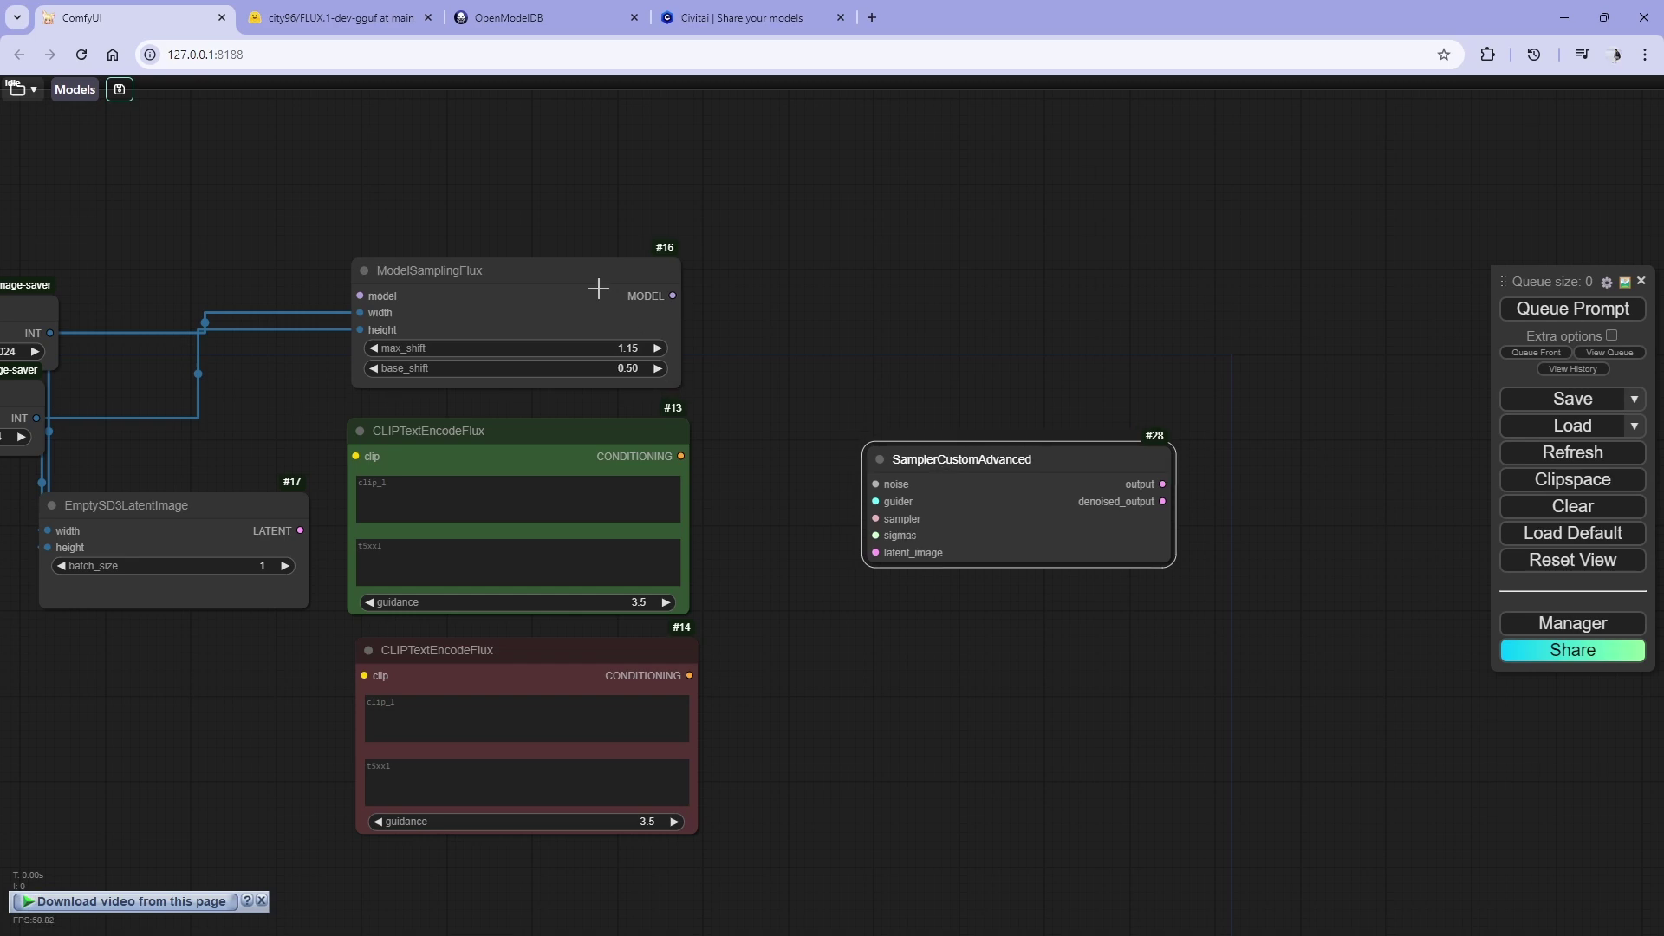
drag(598, 288, 600, 297)
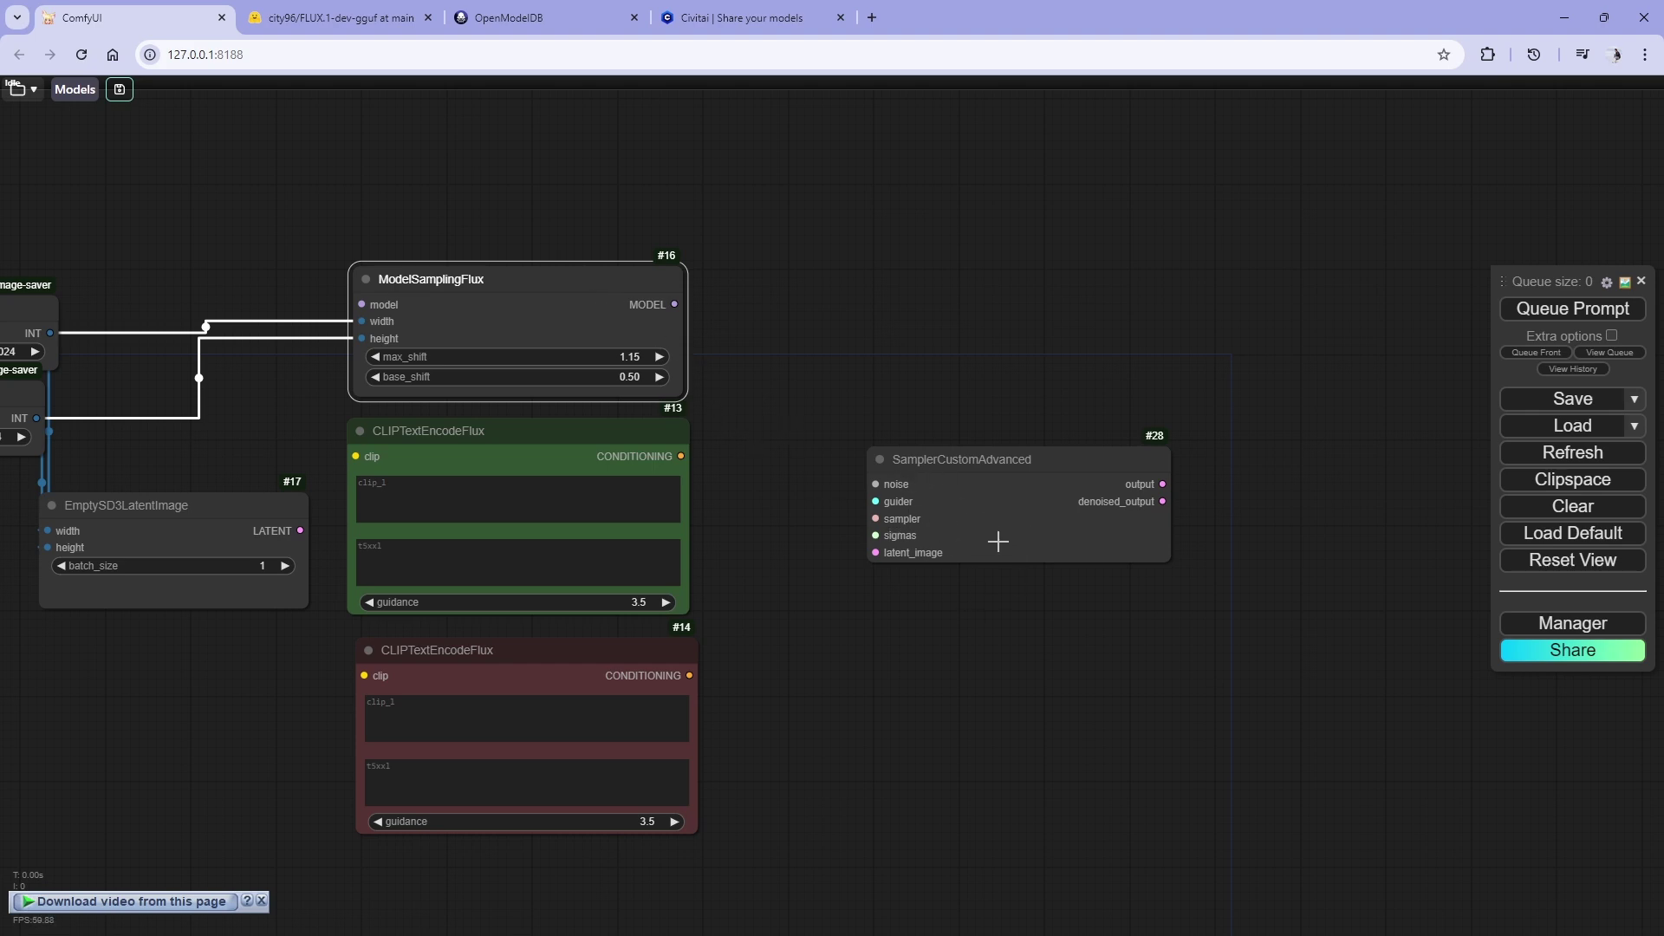
drag(836, 601, 951, 480)
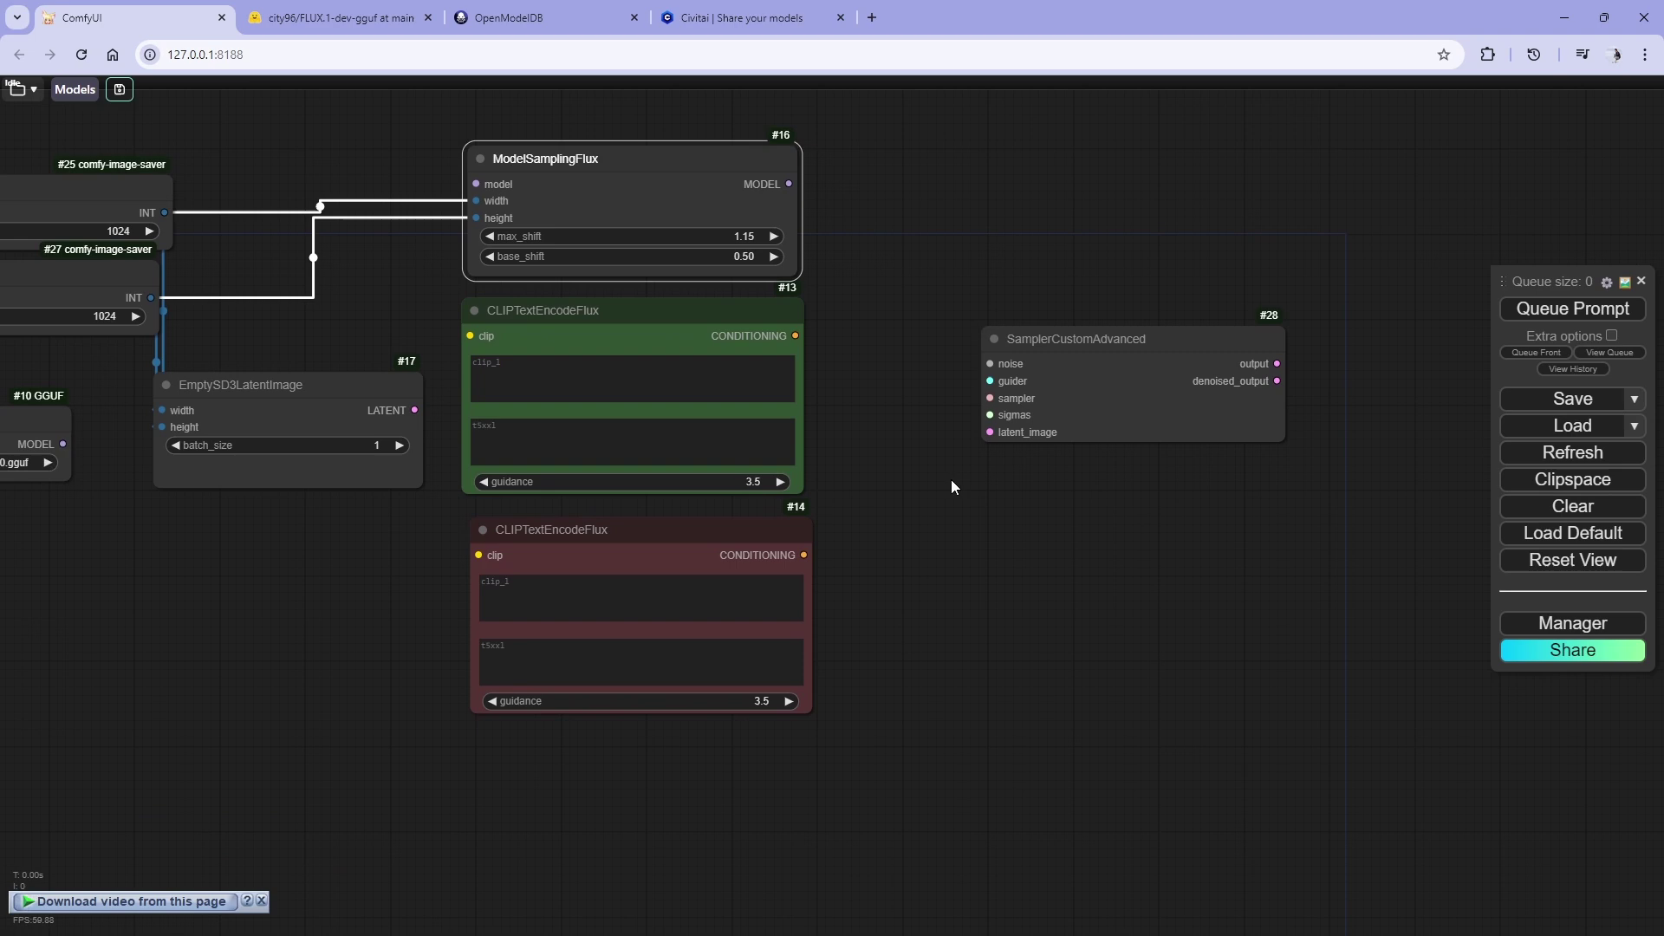
drag(339, 410, 890, 157)
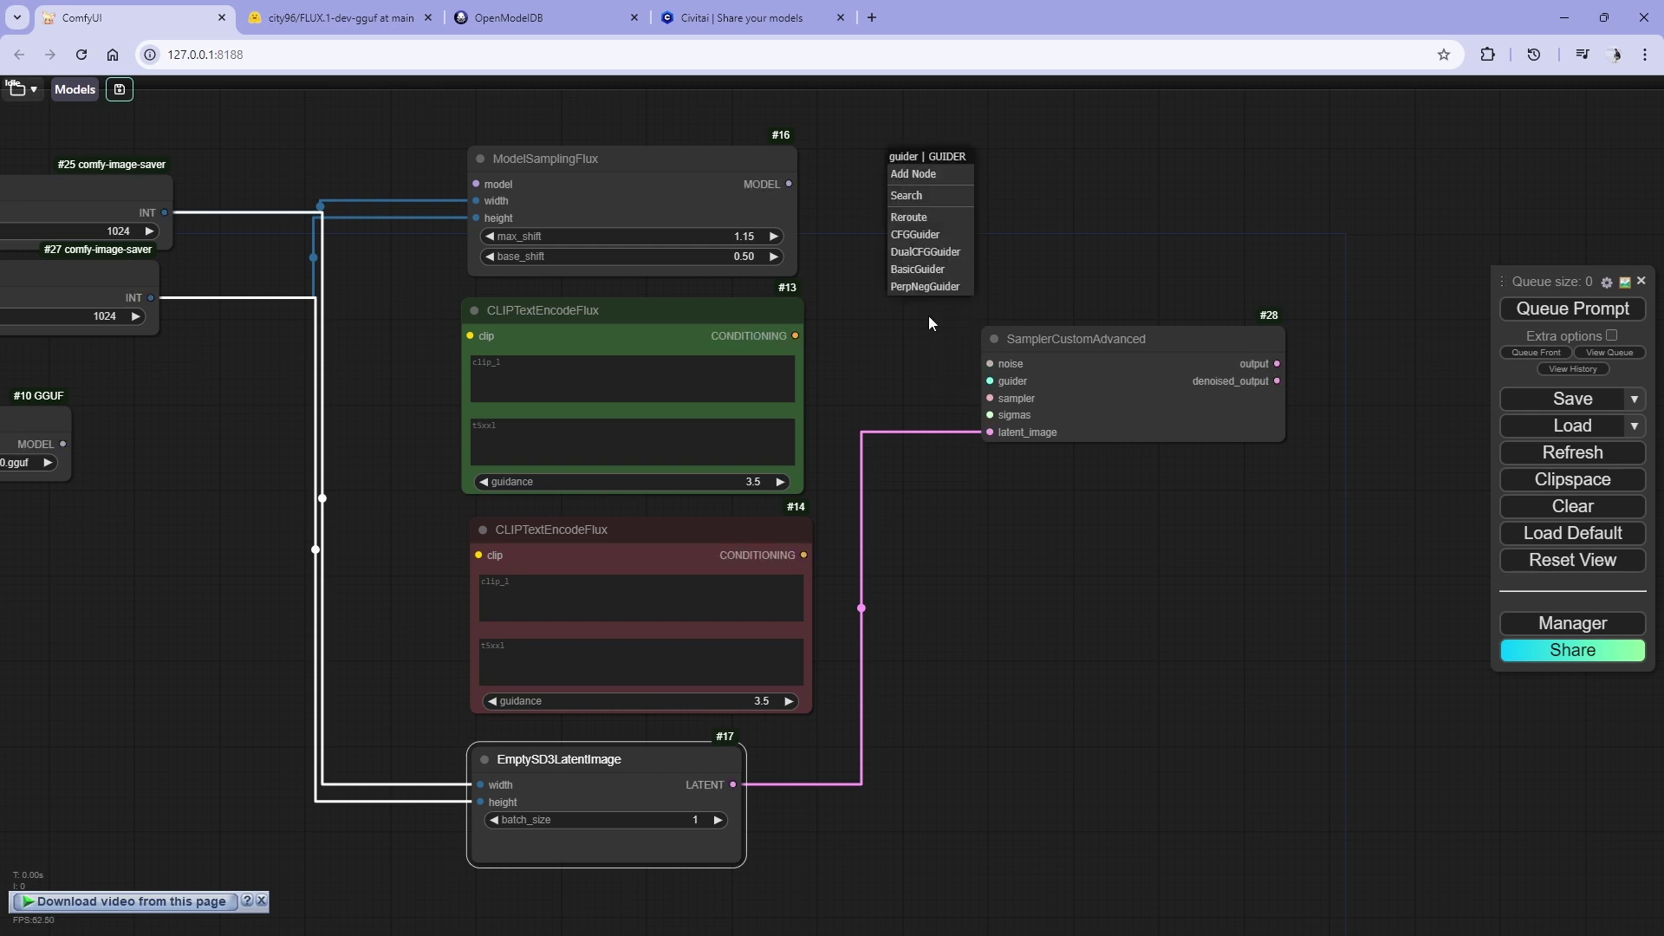
- Add a BasicGuider on the sampler's guider input and arrange it near ModelSamplingFlux and the loaders
click(917, 269)
drag(1042, 235, 1096, 400)
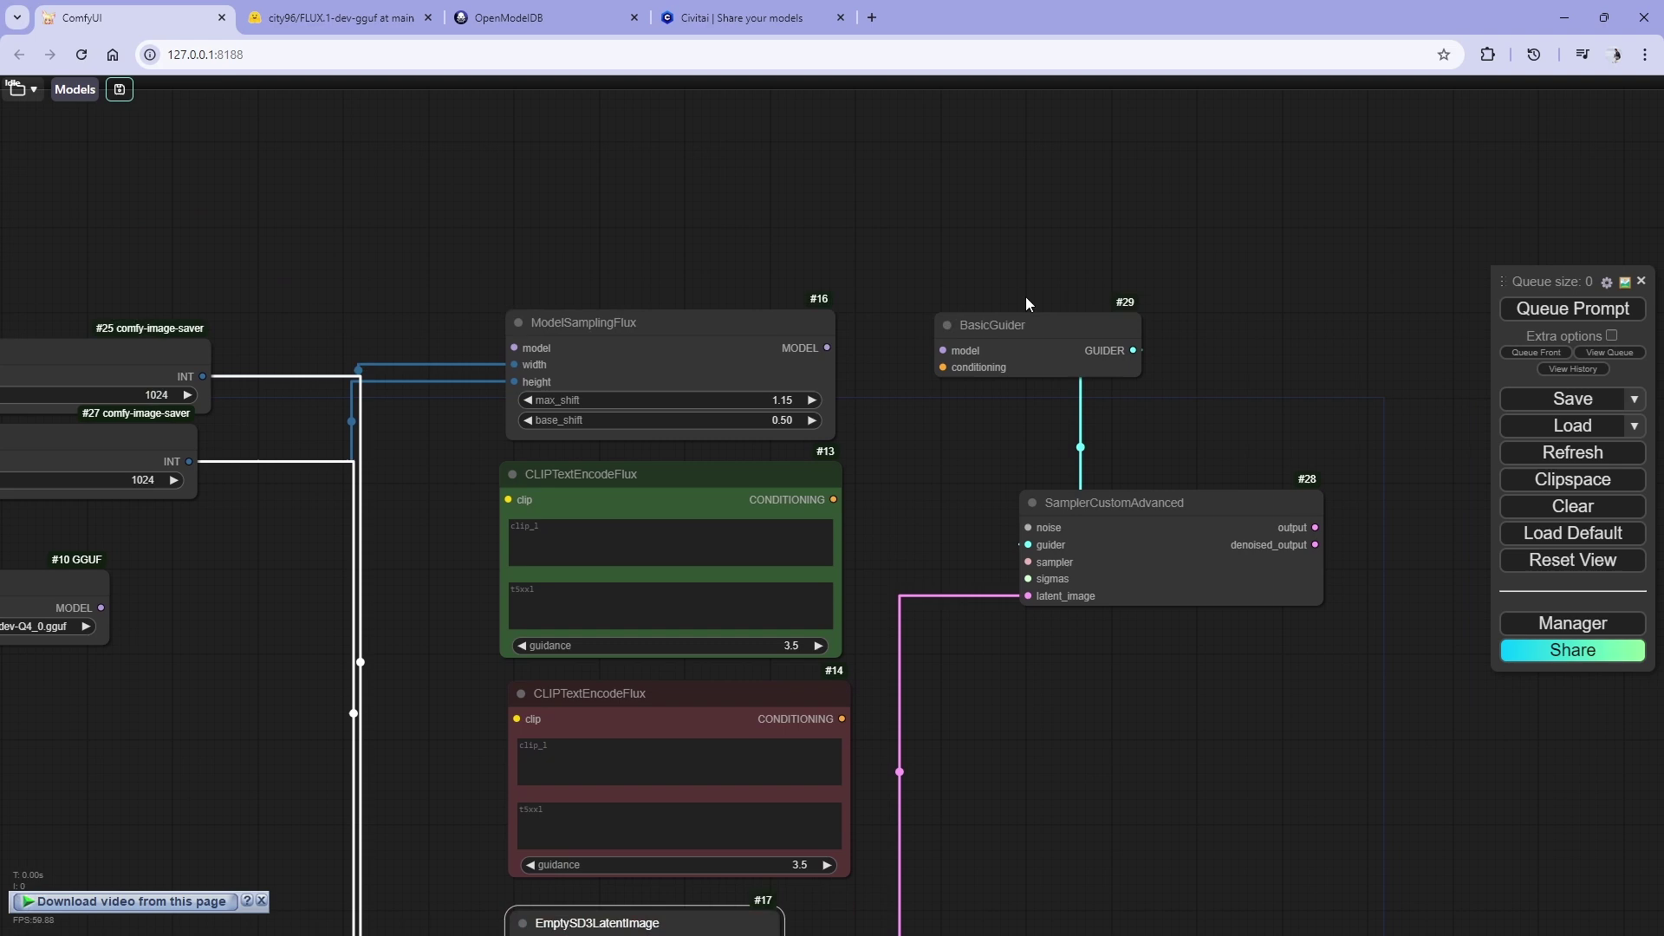
drag(1026, 302, 693, 267)
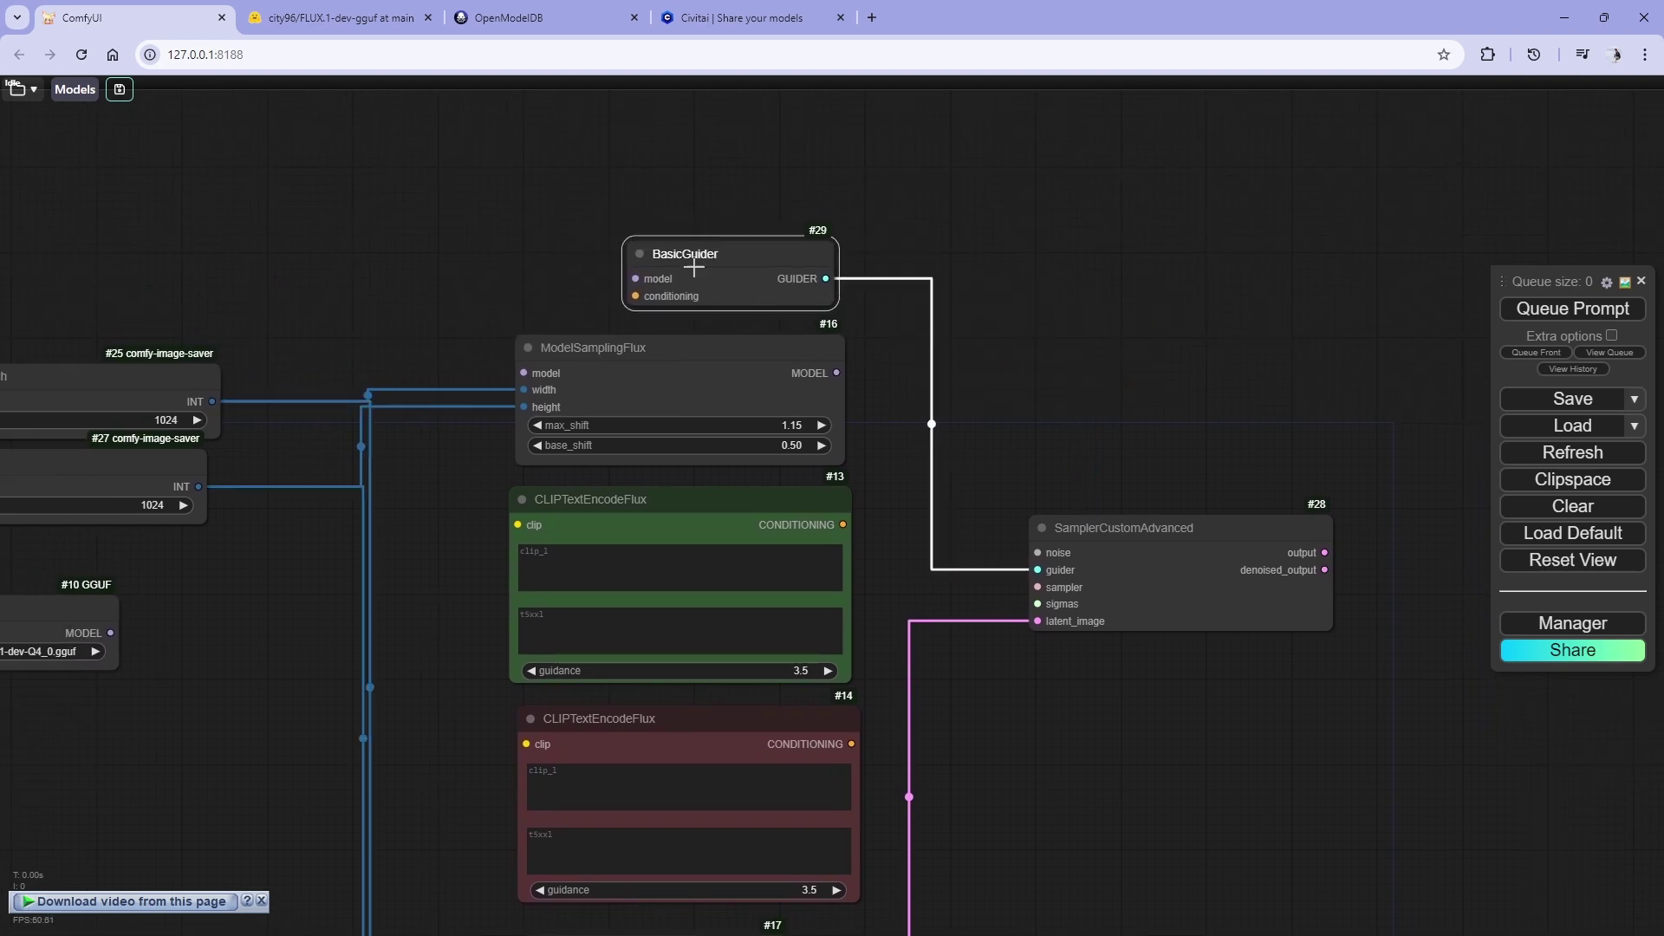
drag(461, 319, 587, 303)
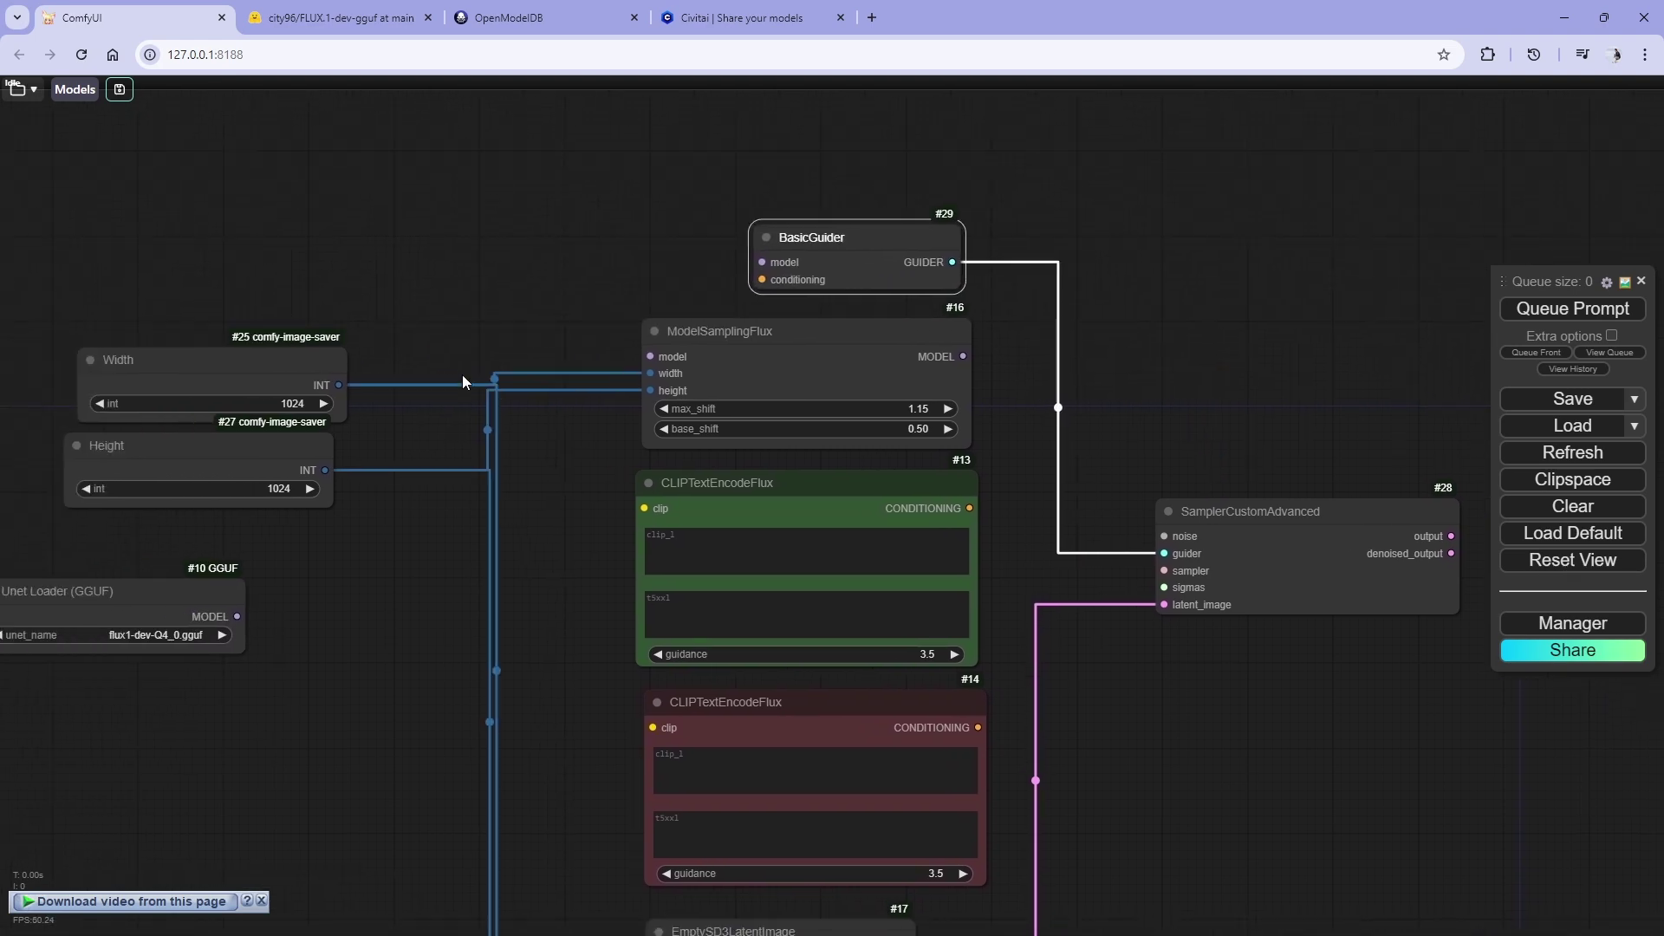
drag(333, 408, 324, 396)
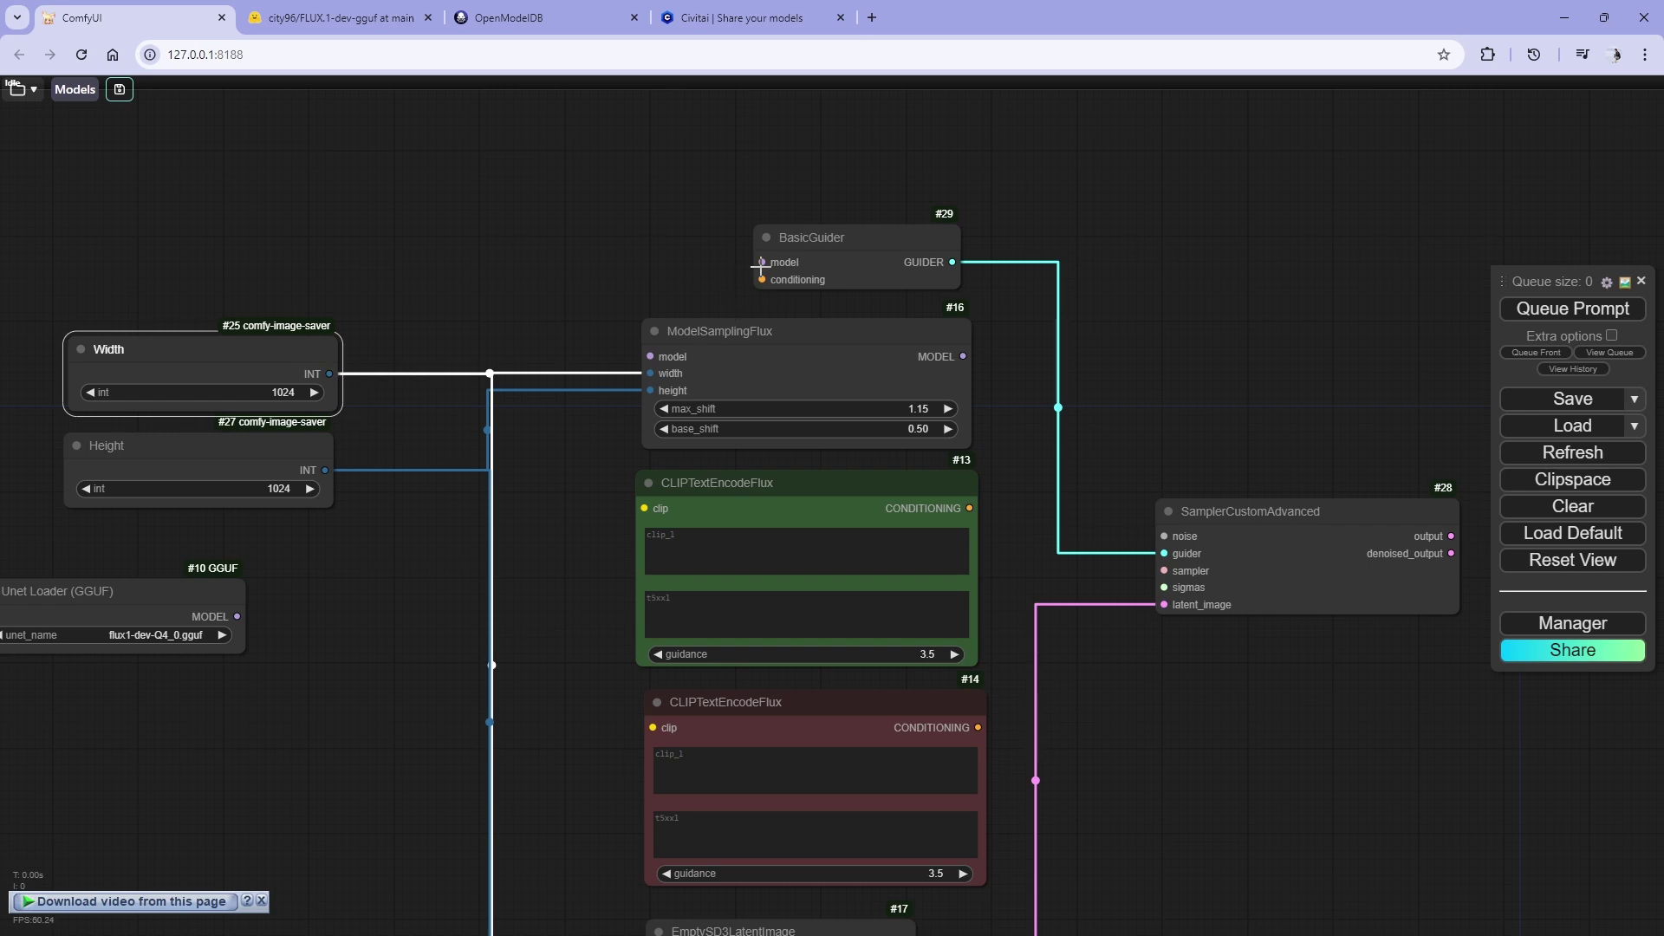
drag(458, 455, 742, 394)
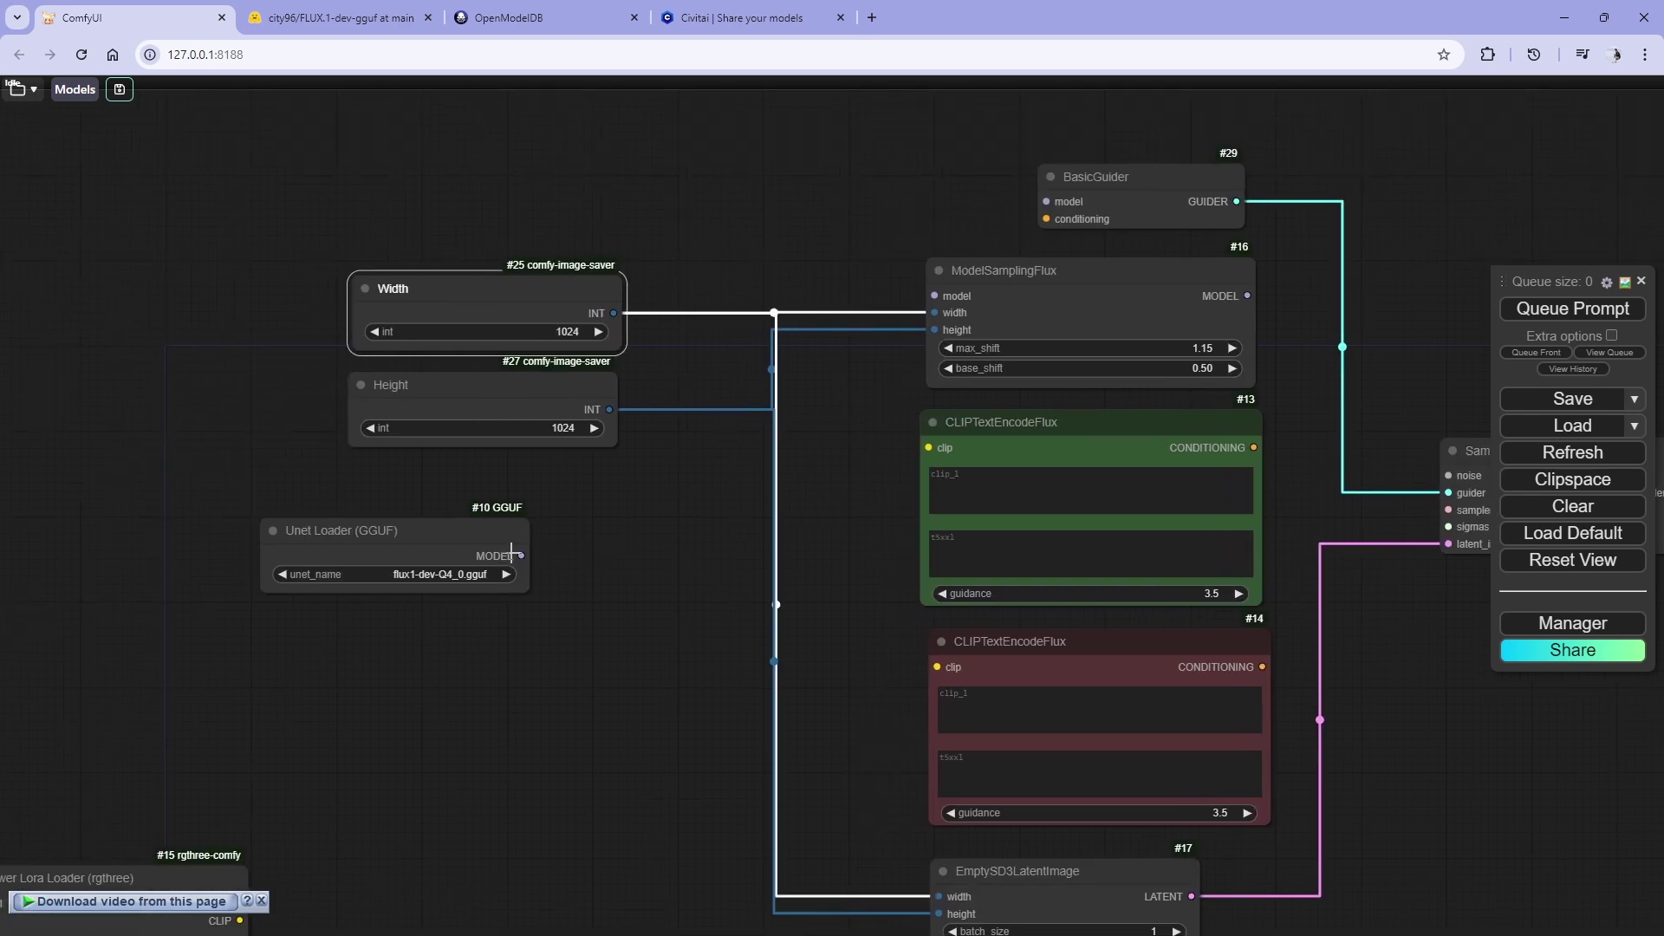
drag(1023, 288, 798, 272)
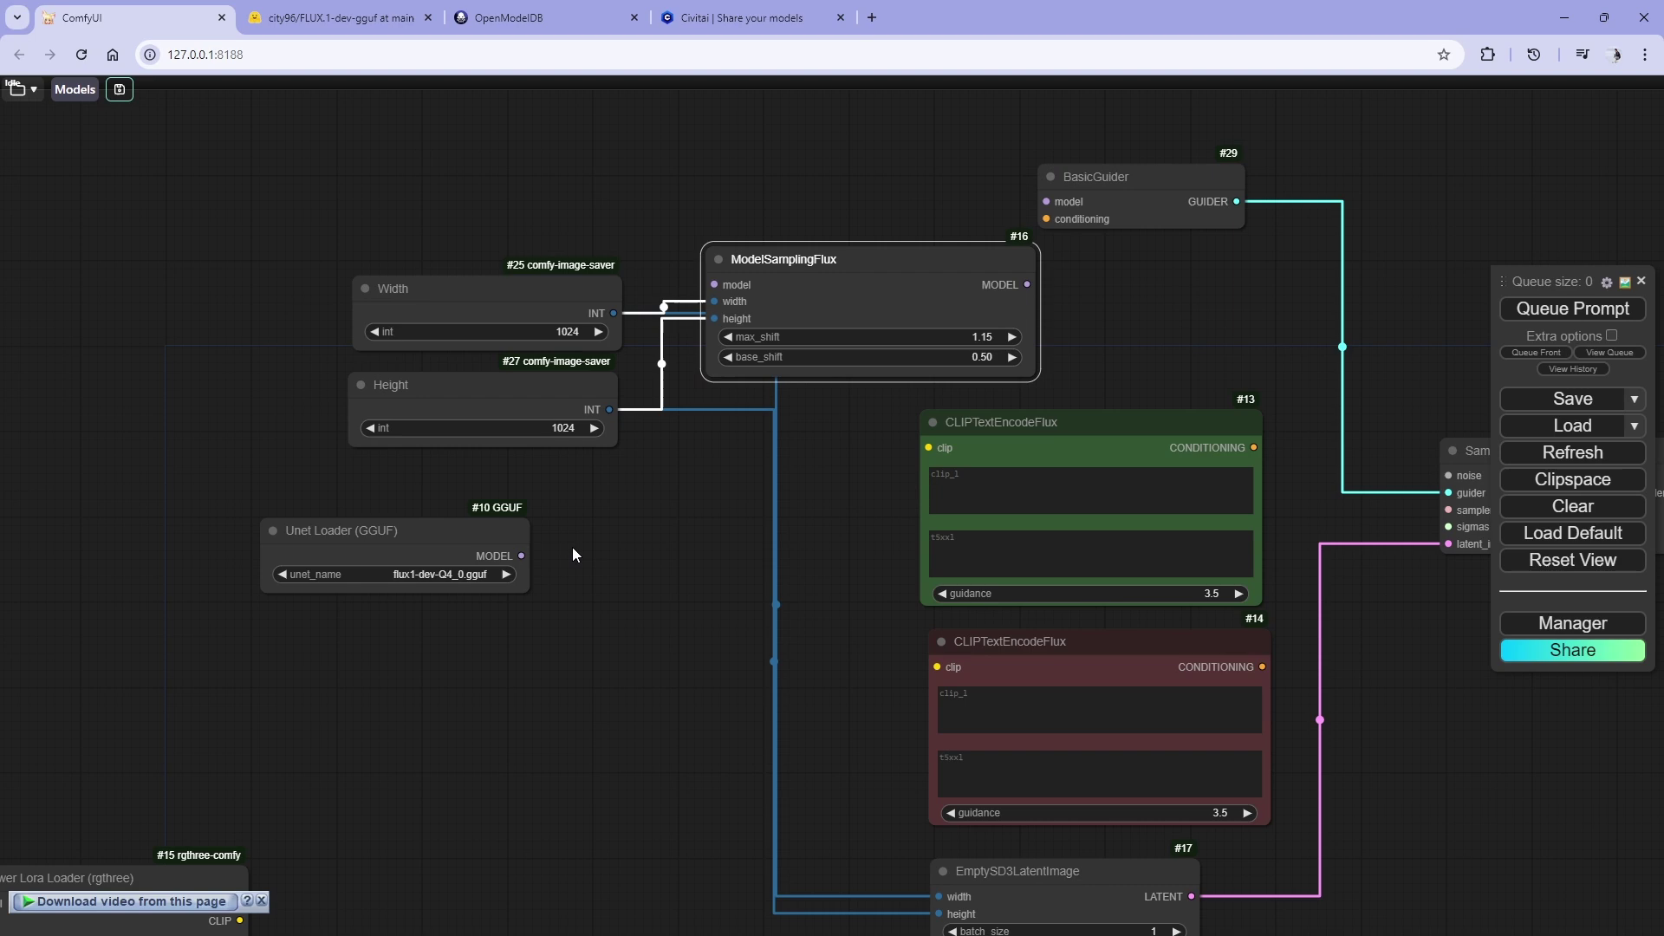
- Route the Unet Loader's MODEL through ModelSamplingFlux into BasicGuider's model input
drag(524, 555, 715, 285)
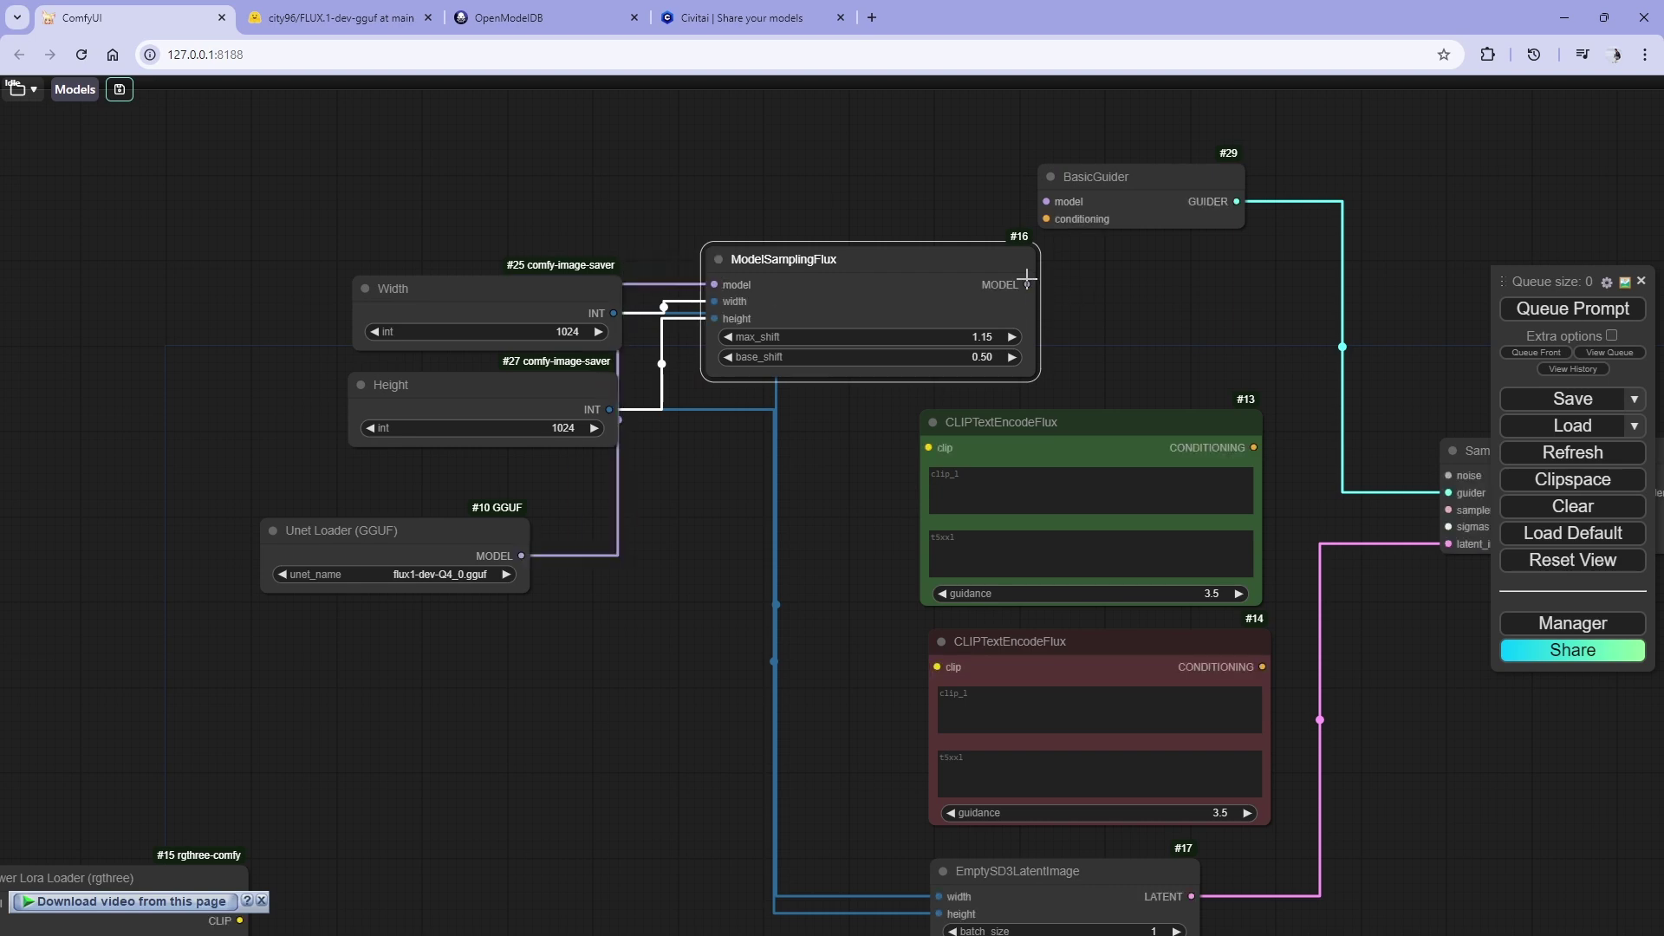
drag(1027, 285, 1209, 277)
drag(877, 259, 975, 263)
drag(1281, 401, 905, 329)
drag(1166, 558, 994, 475)
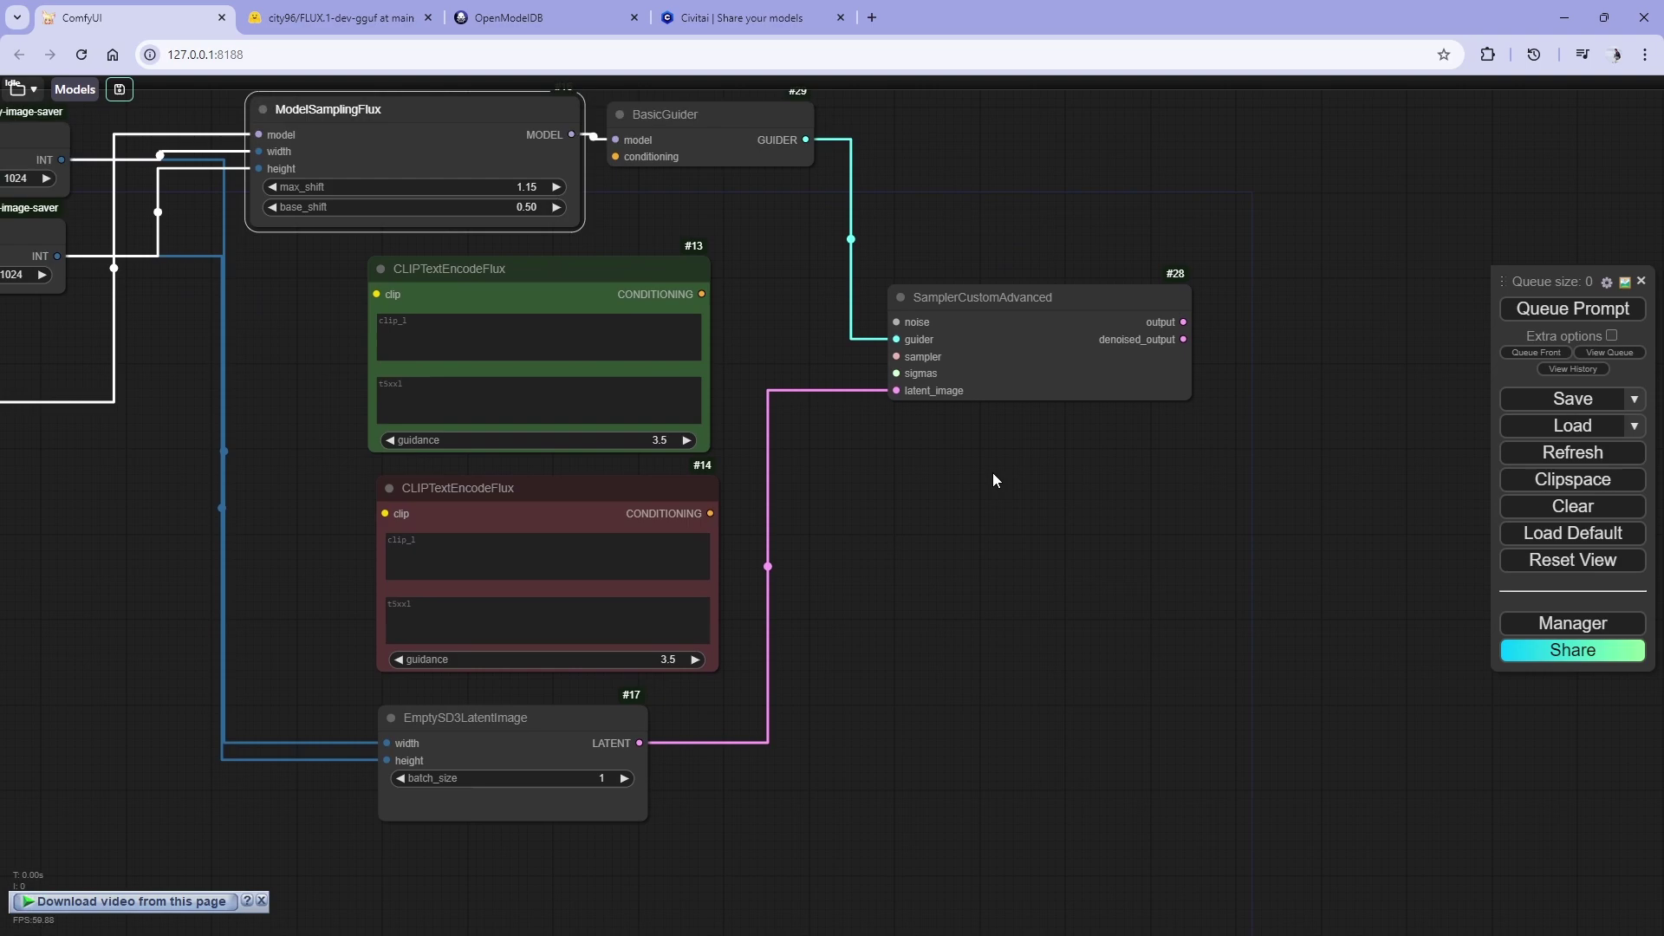
drag(896, 323, 880, 97)
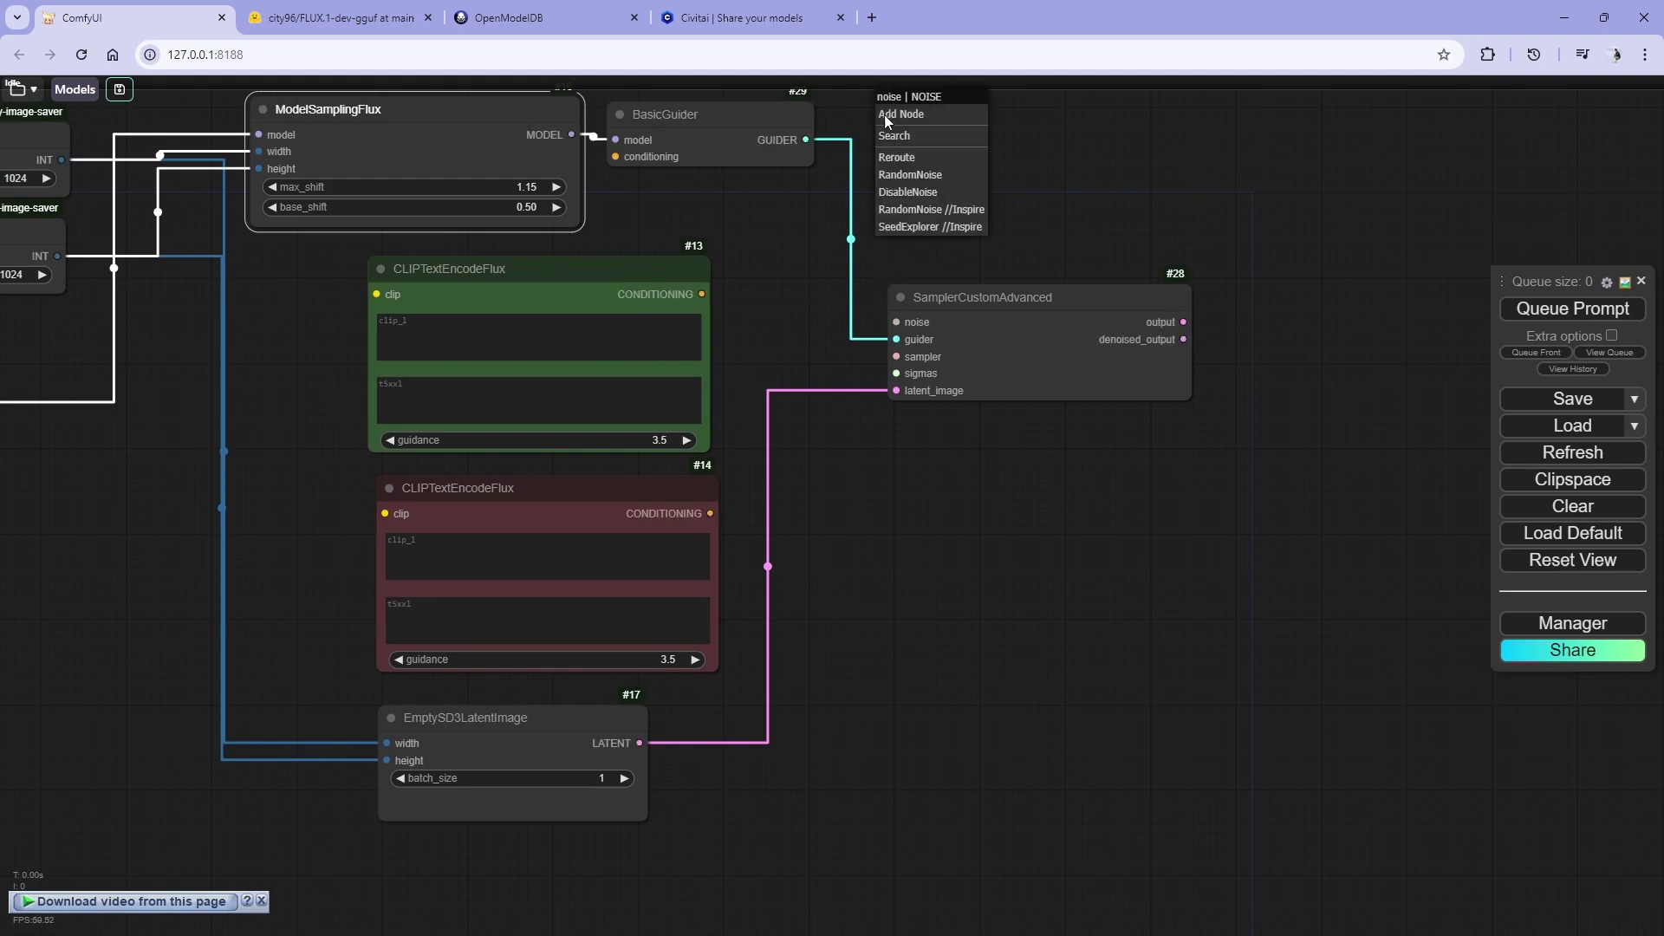
- Add a RandomNoise node for the sampler's noise and convert its noise_seed widget to an input
click(957, 189)
drag(938, 198, 1012, 480)
drag(1053, 378, 782, 222)
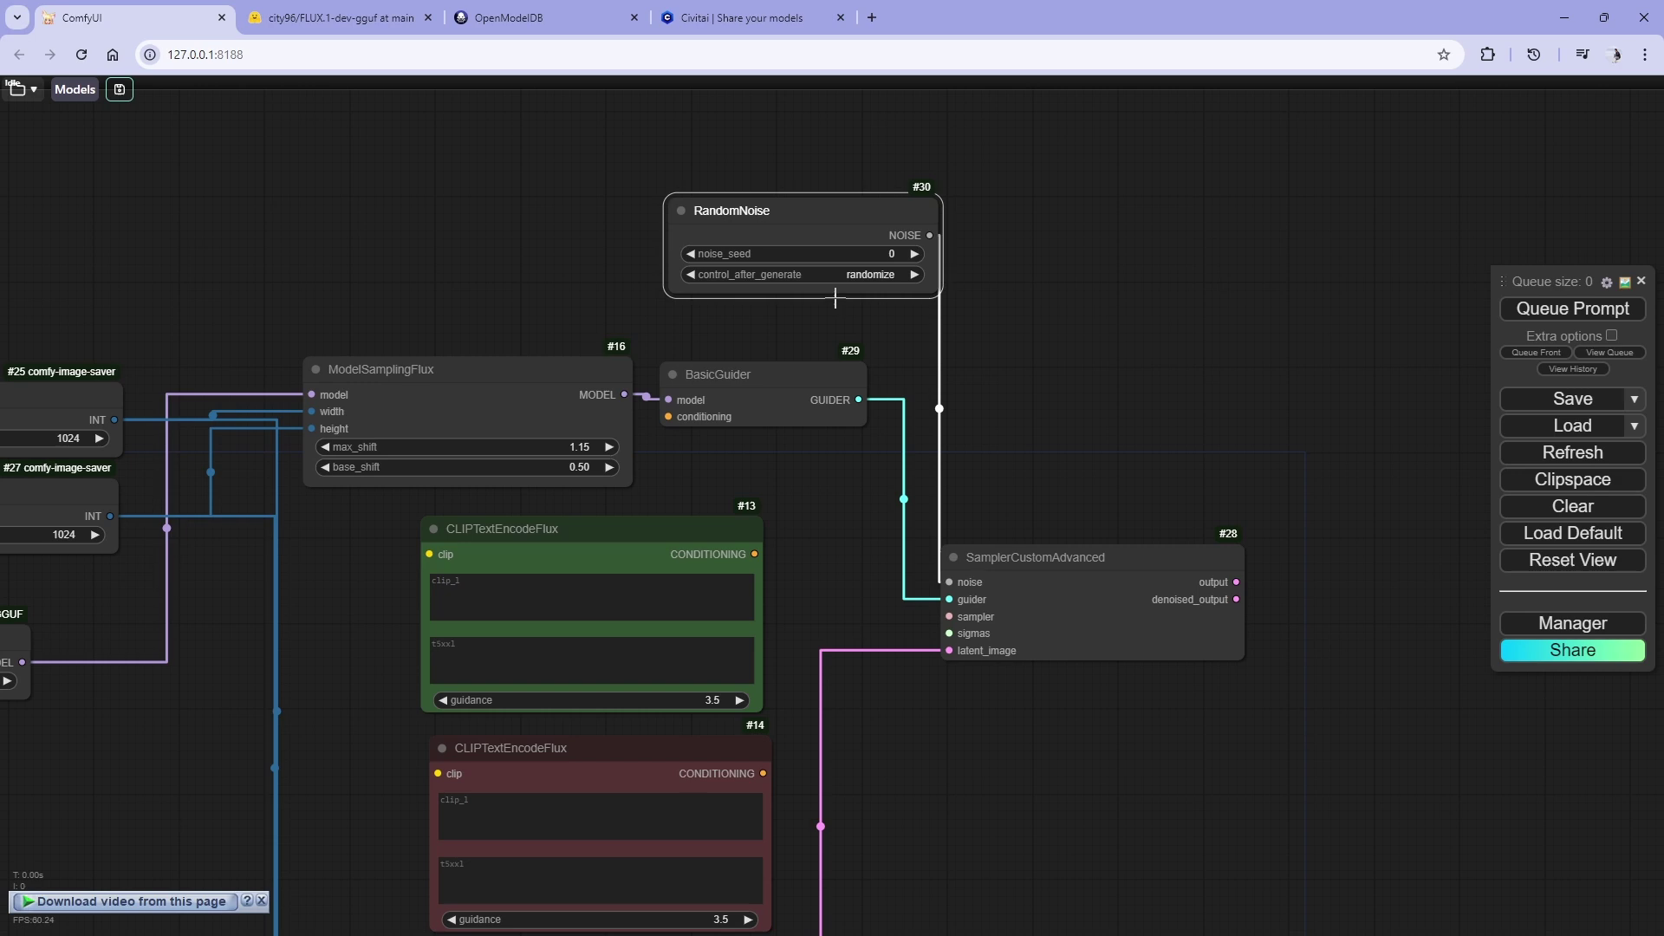
right_click(748, 201)
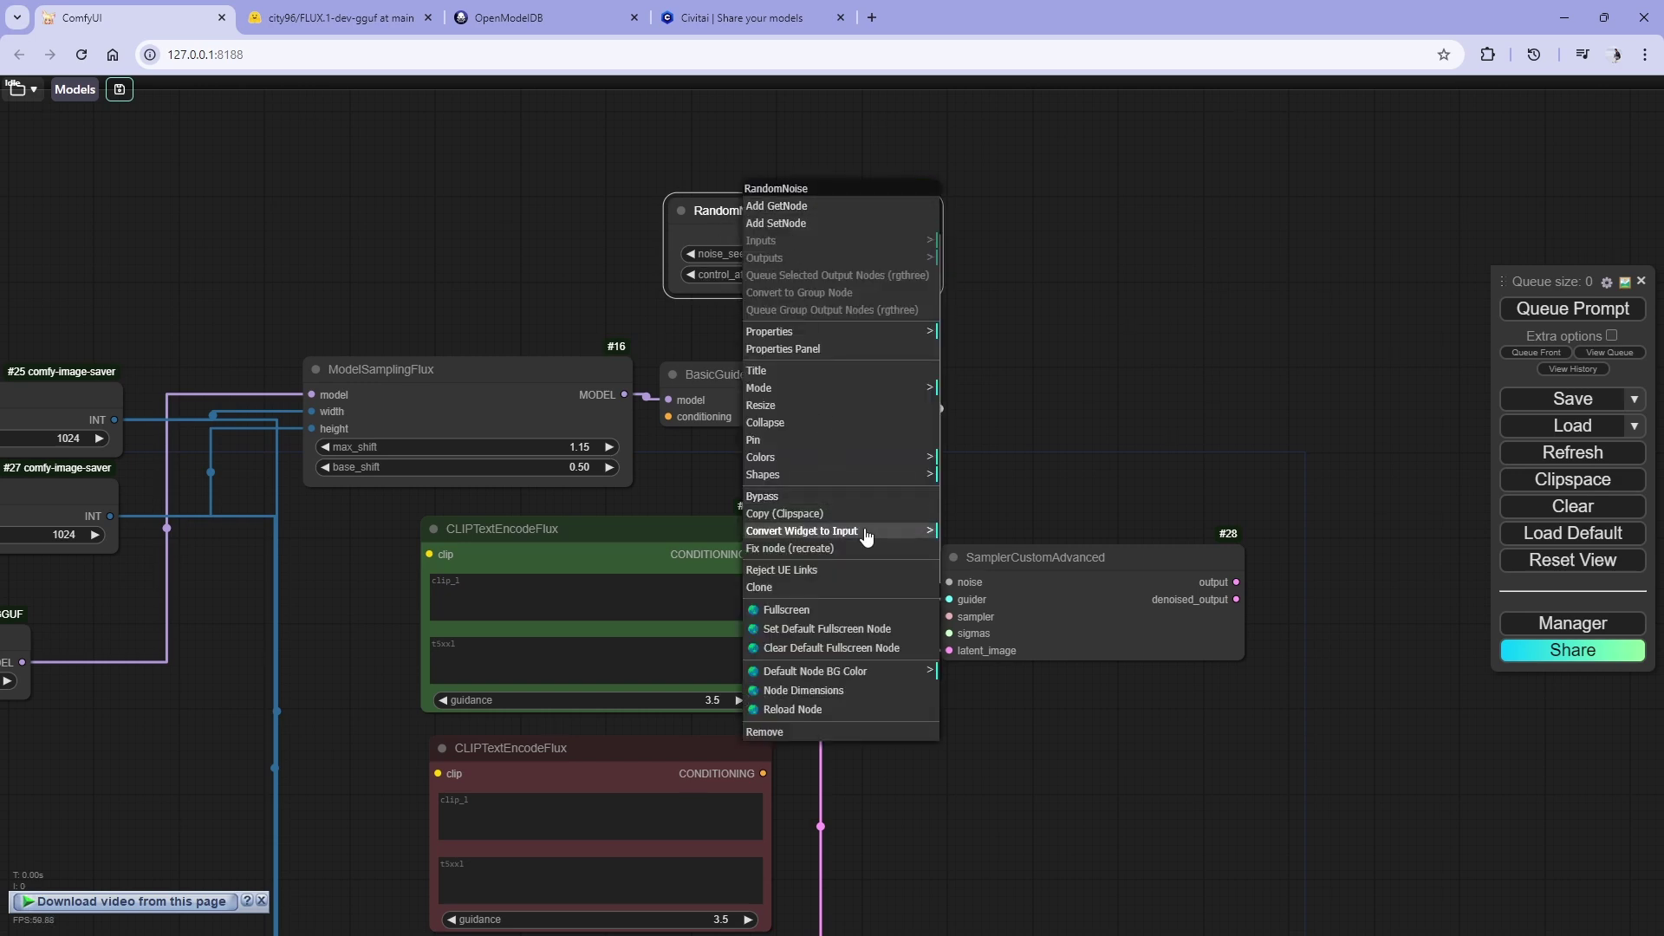
click(832, 531)
click(1007, 547)
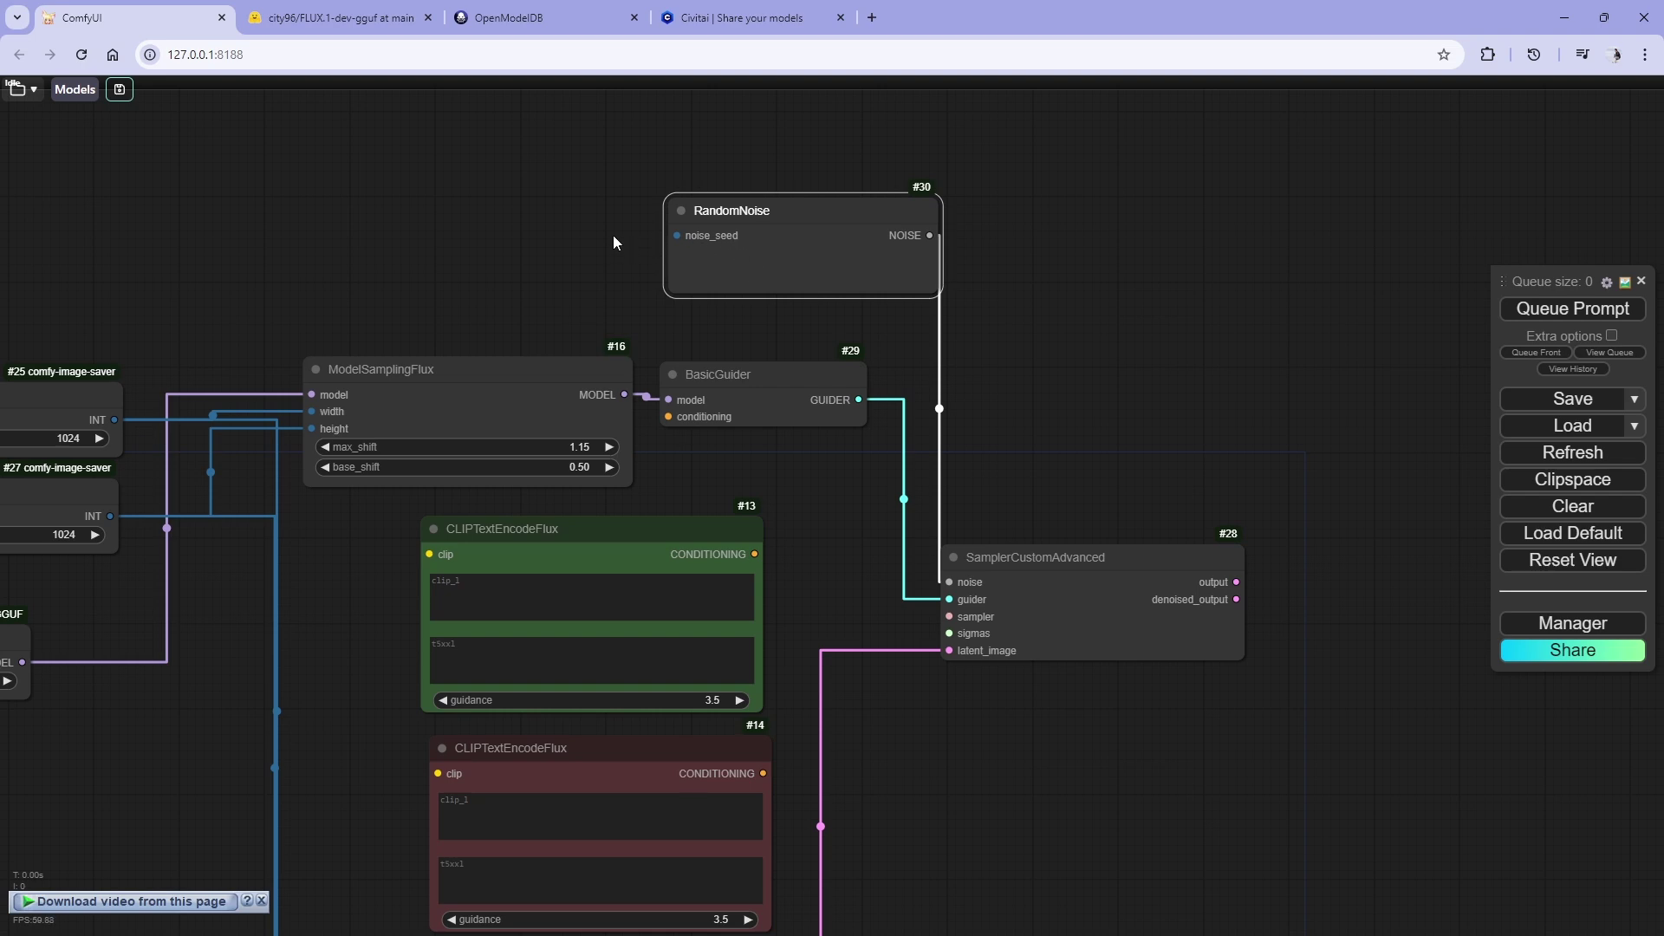
- Add a Seed (rgthree) node beside RandomNoise and connect it to noise_seed
double_click(570, 236)
text(rg)
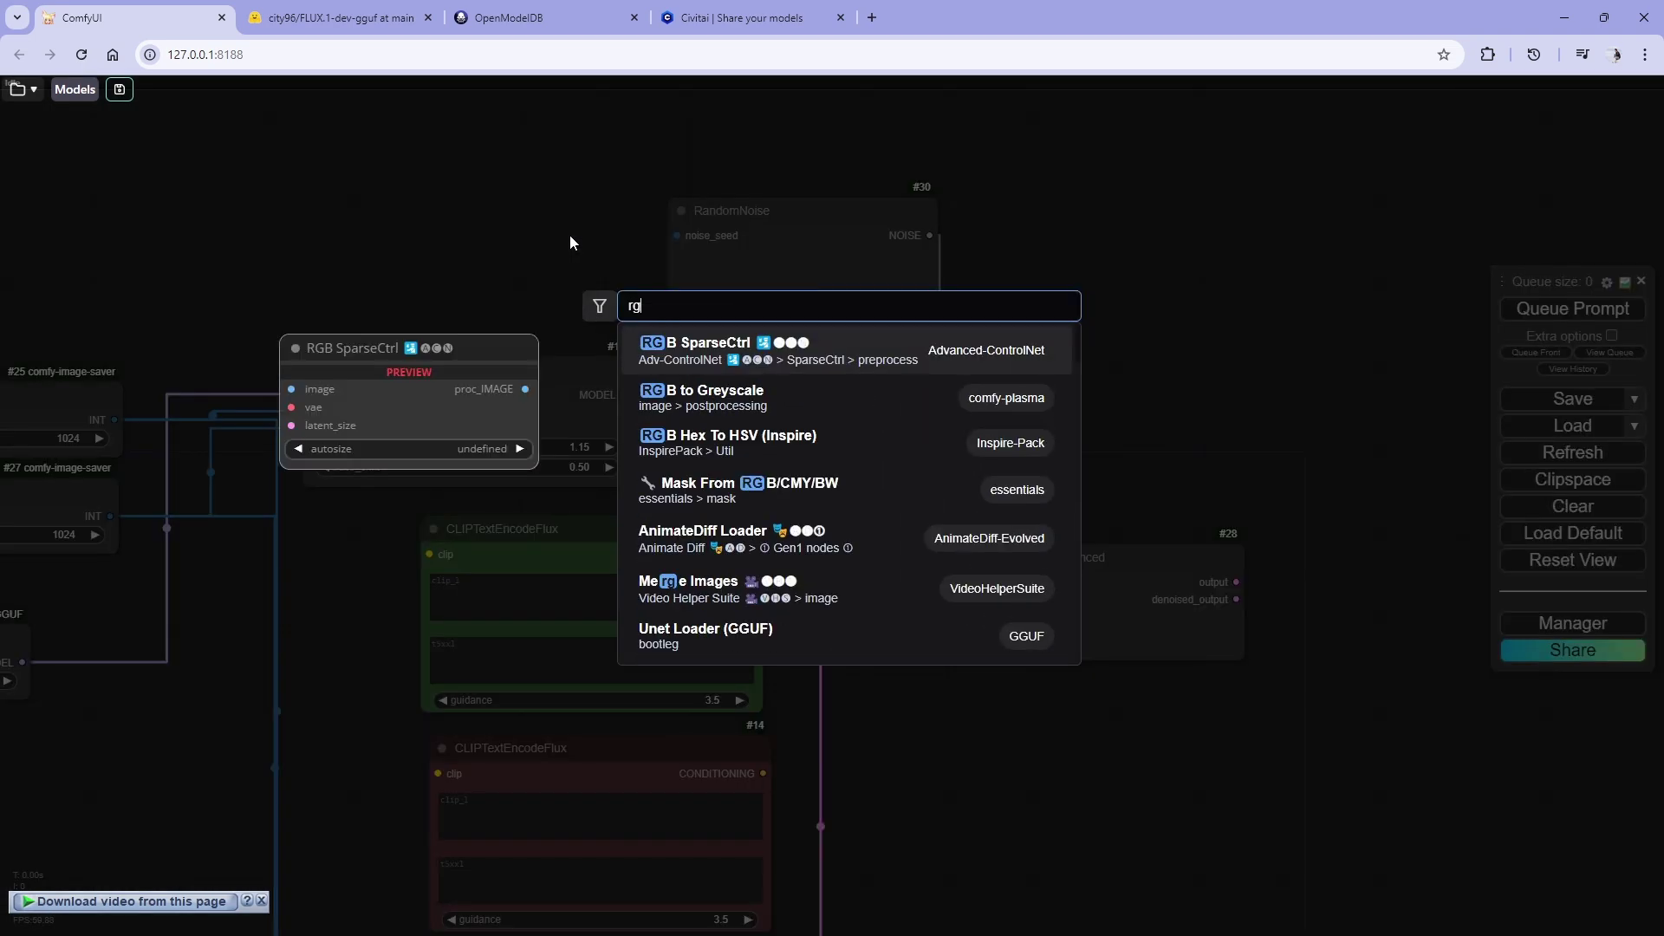
key(BackSpace)
key(BackSpace)
text(seed r)
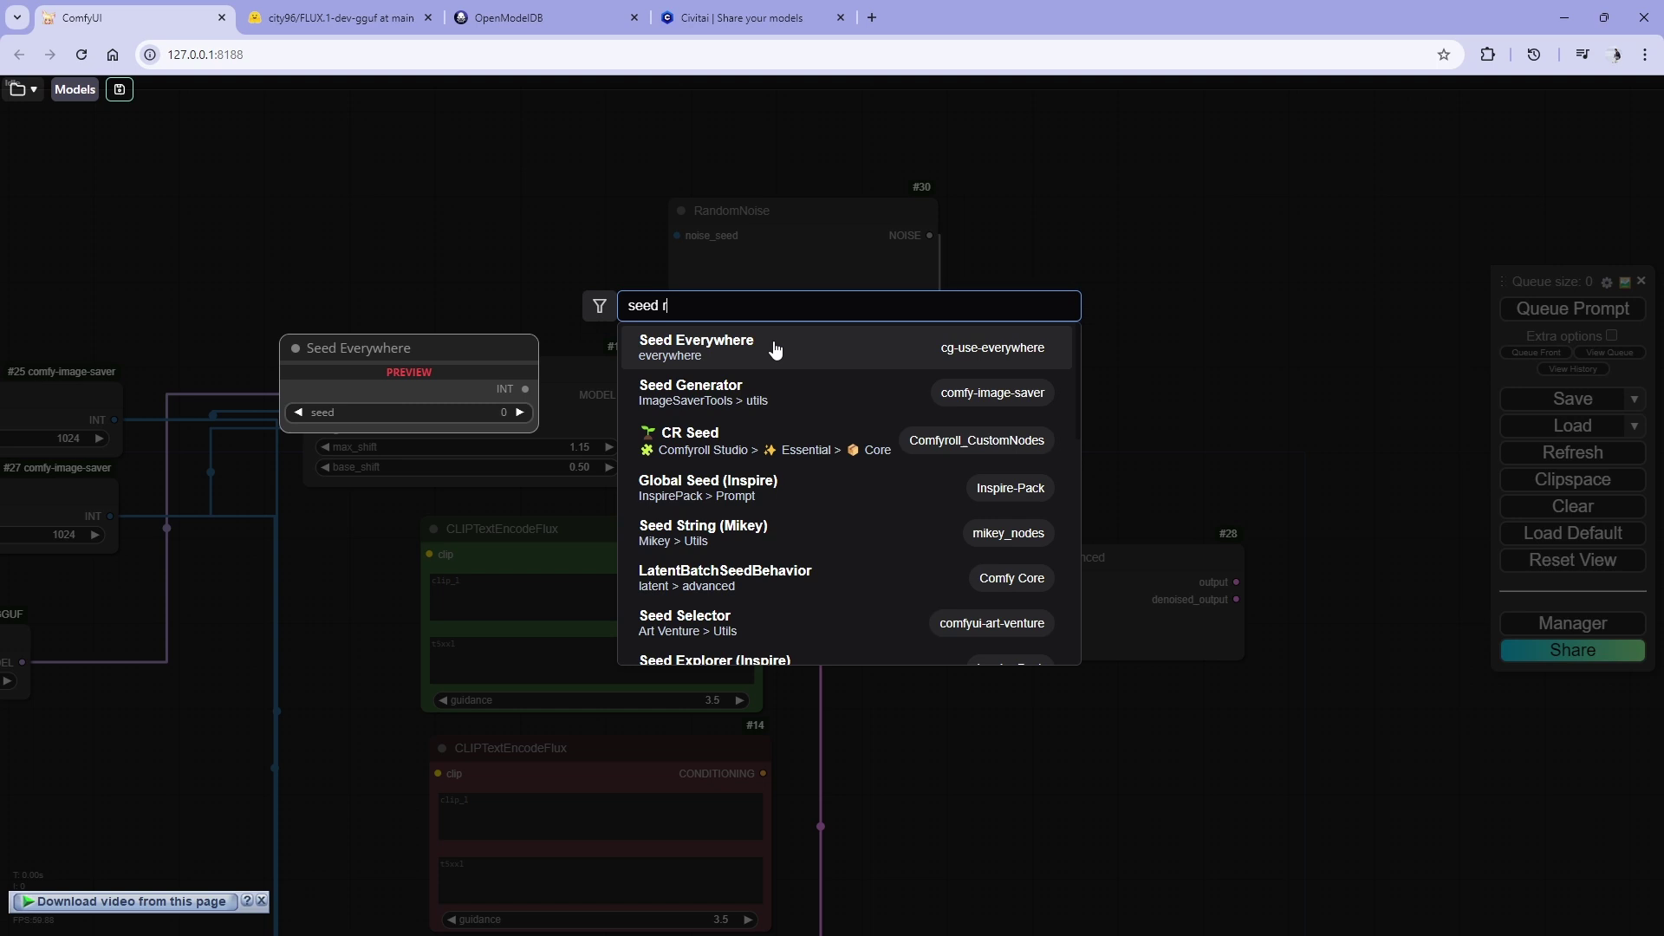
text(g)
click(774, 342)
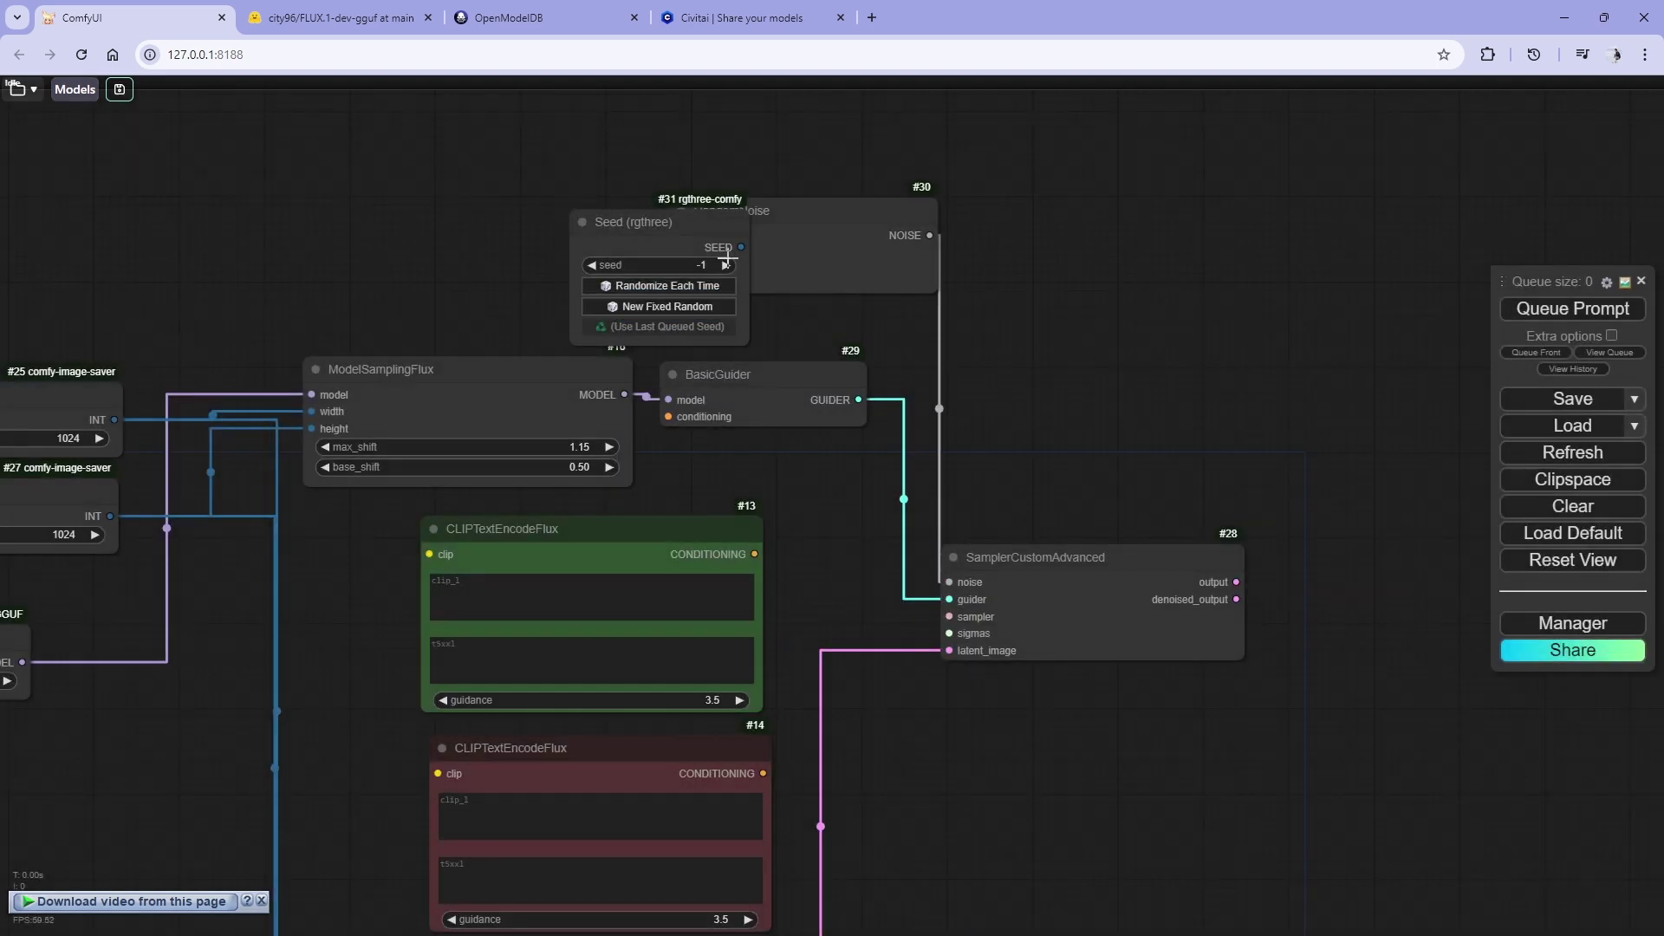
drag(639, 228, 472, 208)
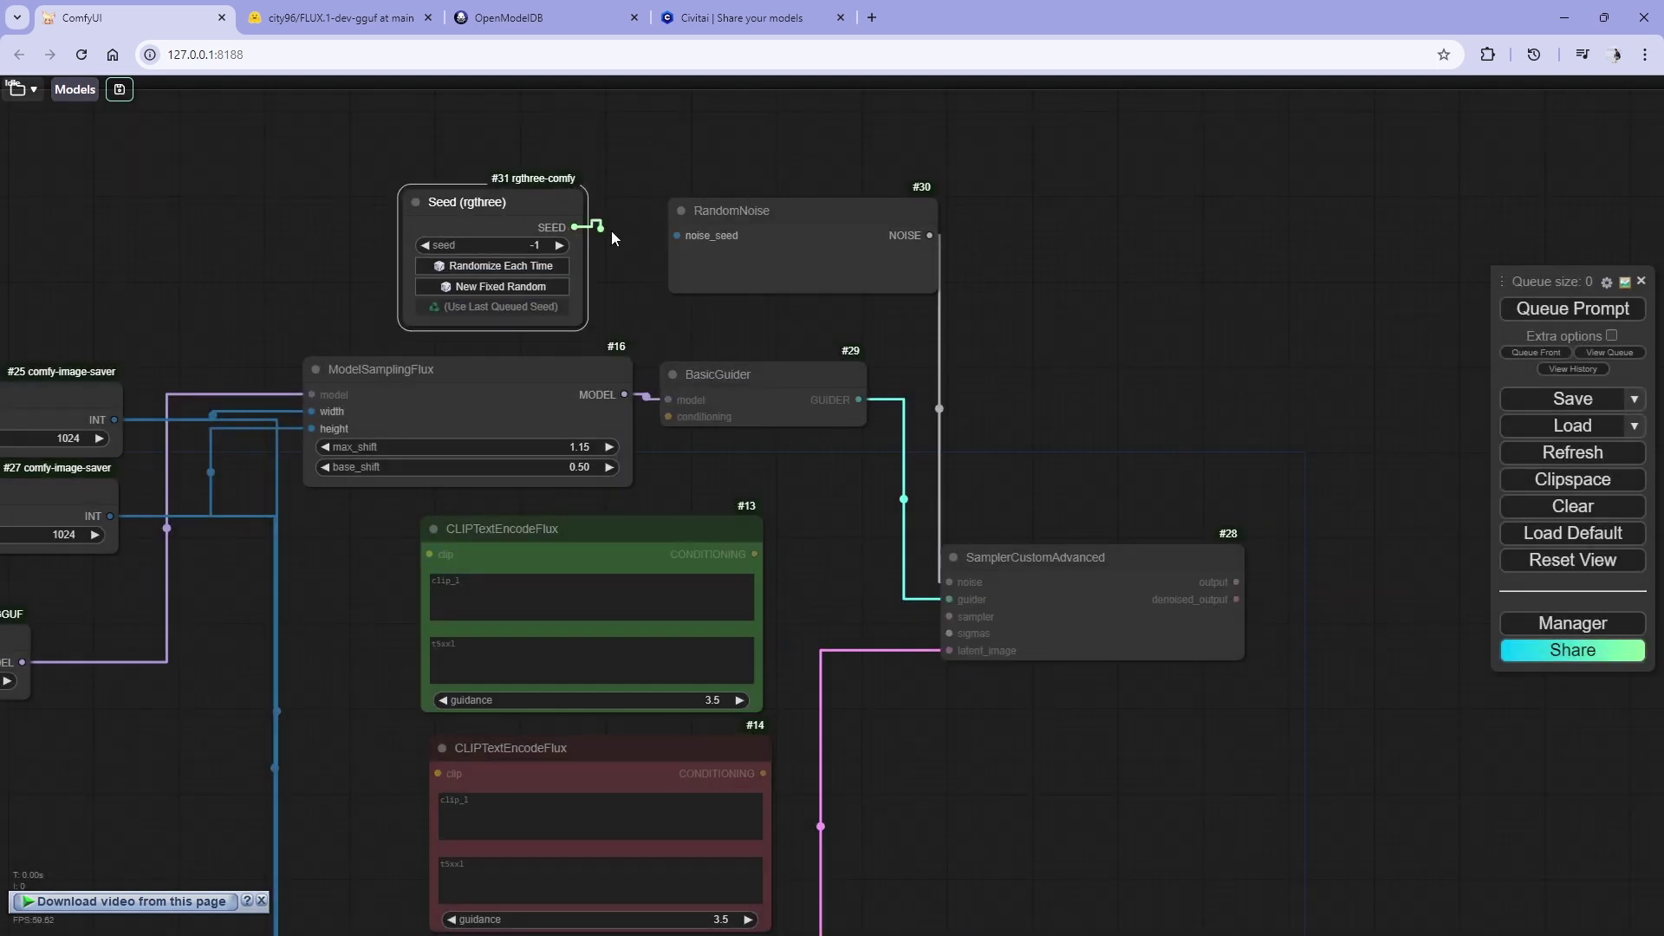
drag(575, 227, 677, 235)
drag(475, 215, 521, 211)
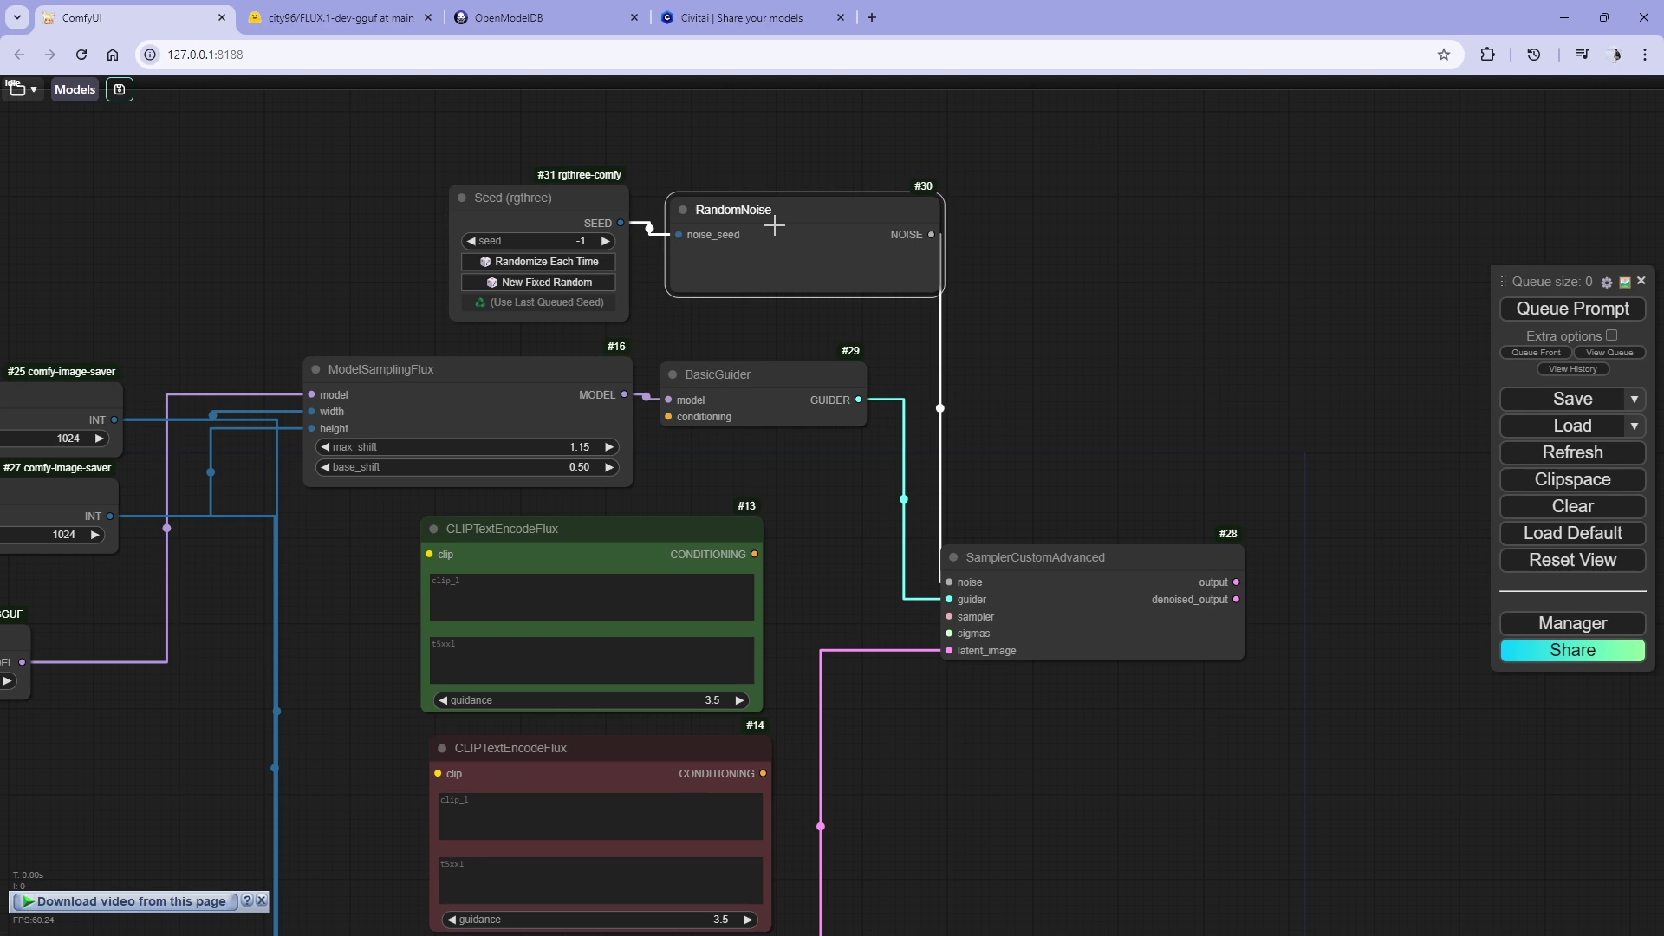
drag(720, 227, 742, 214)
drag(531, 210, 565, 206)
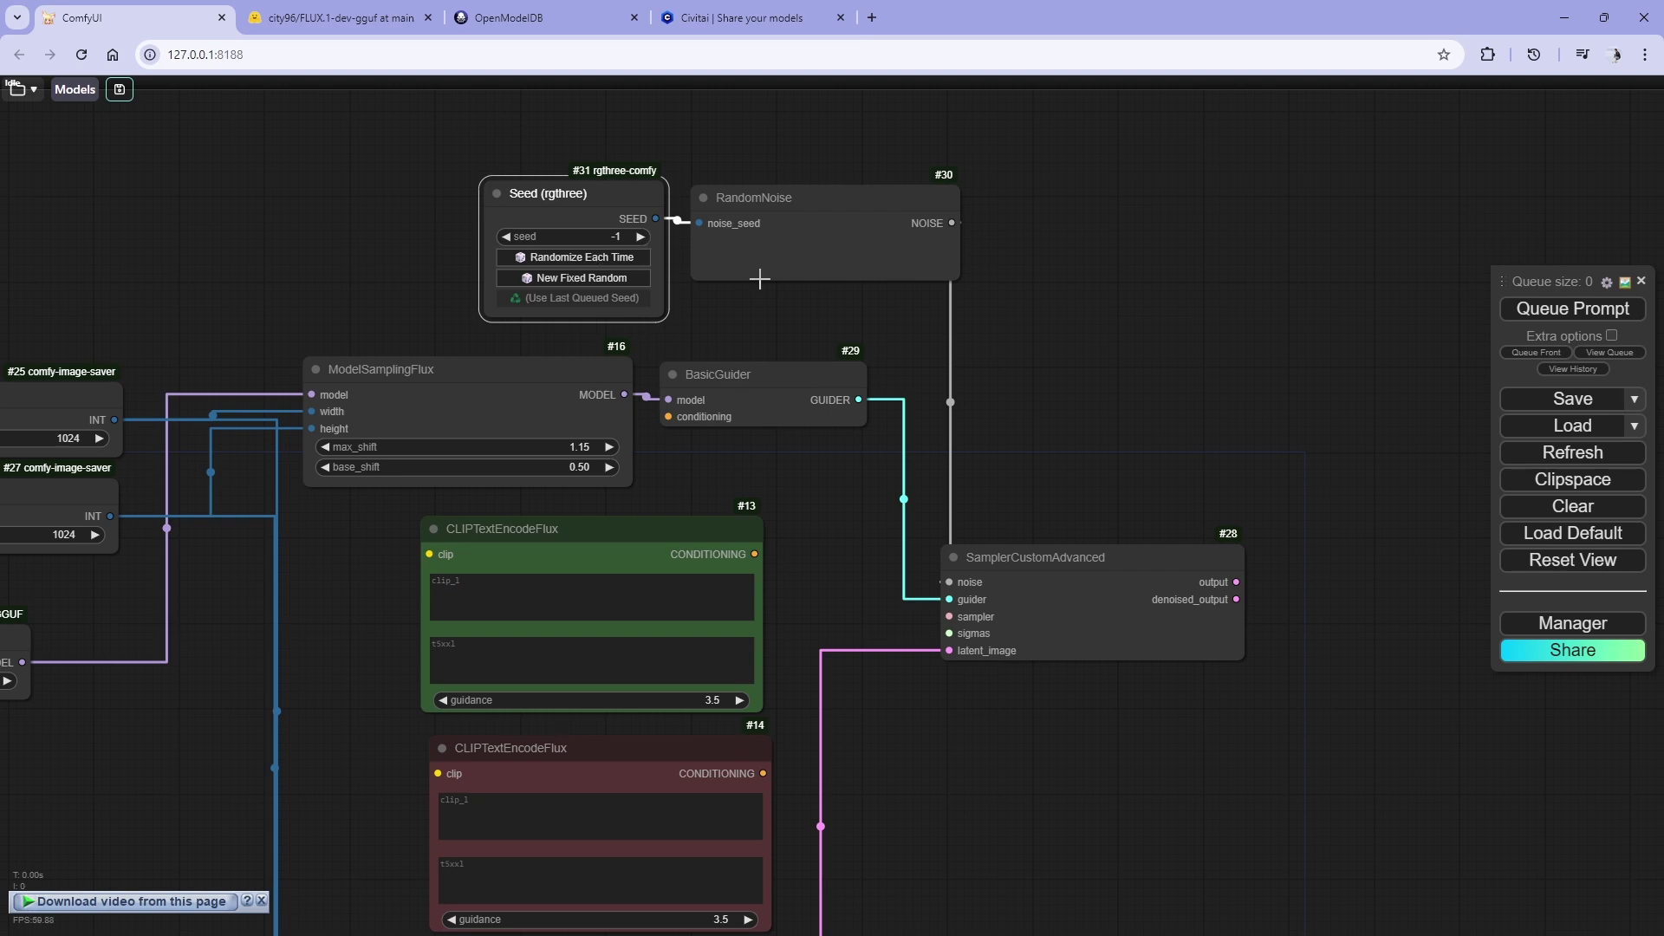
click(568, 278)
click(570, 278)
drag(588, 206, 572, 202)
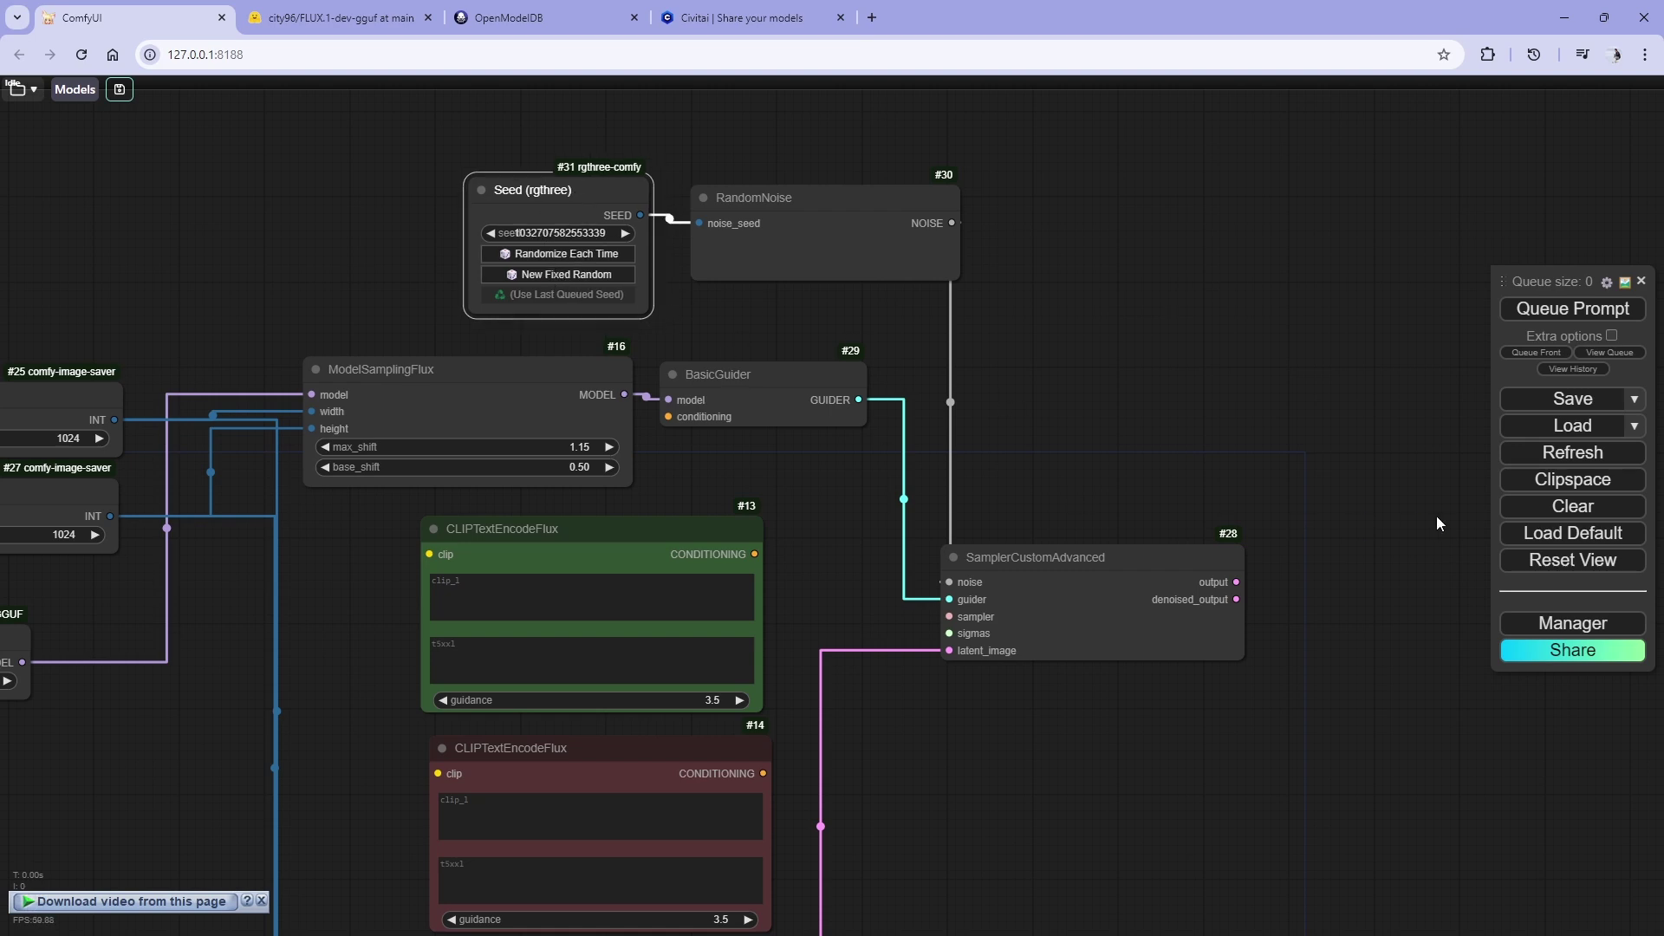
click(1513, 623)
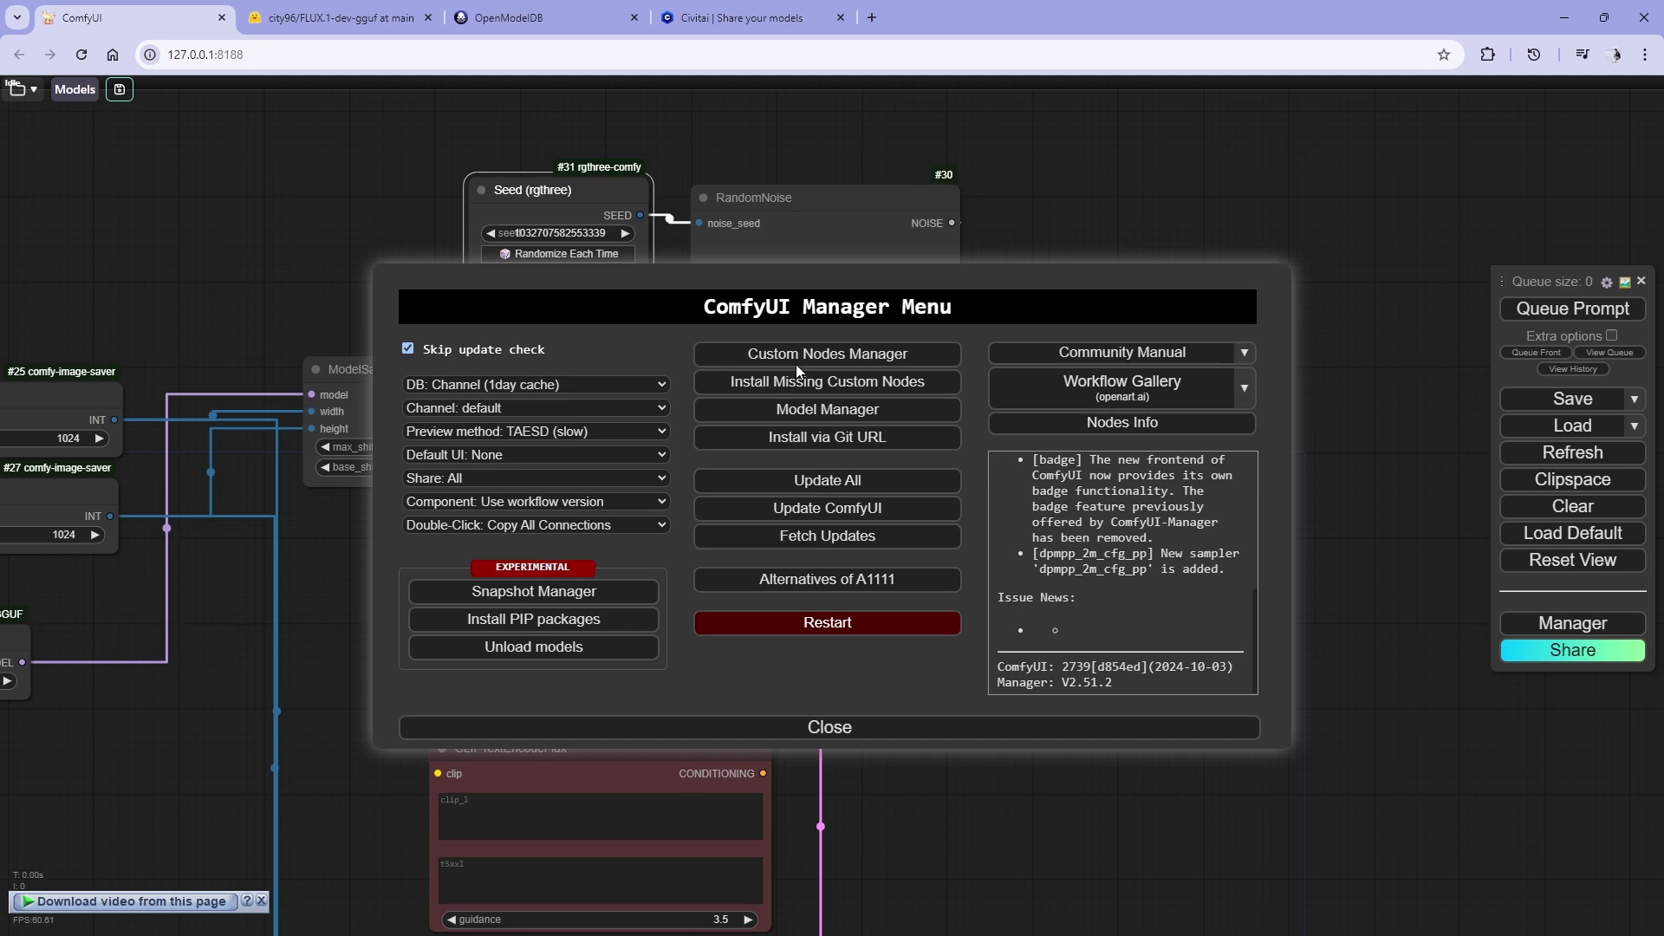
click(833, 357)
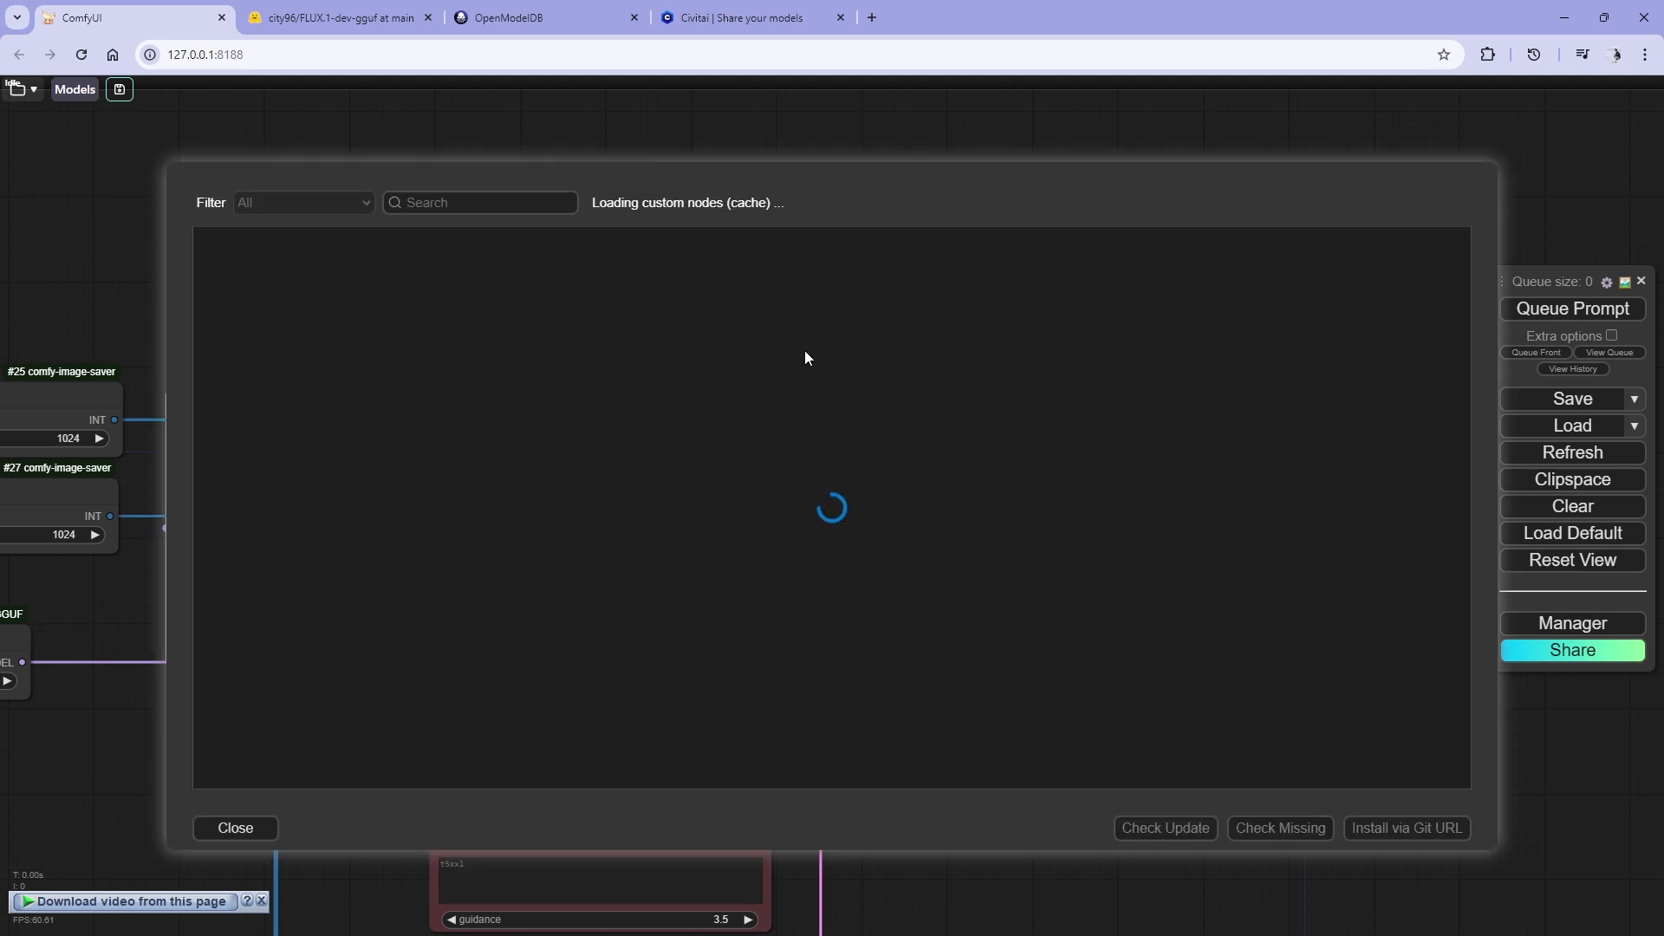
click(485, 207)
text(r)
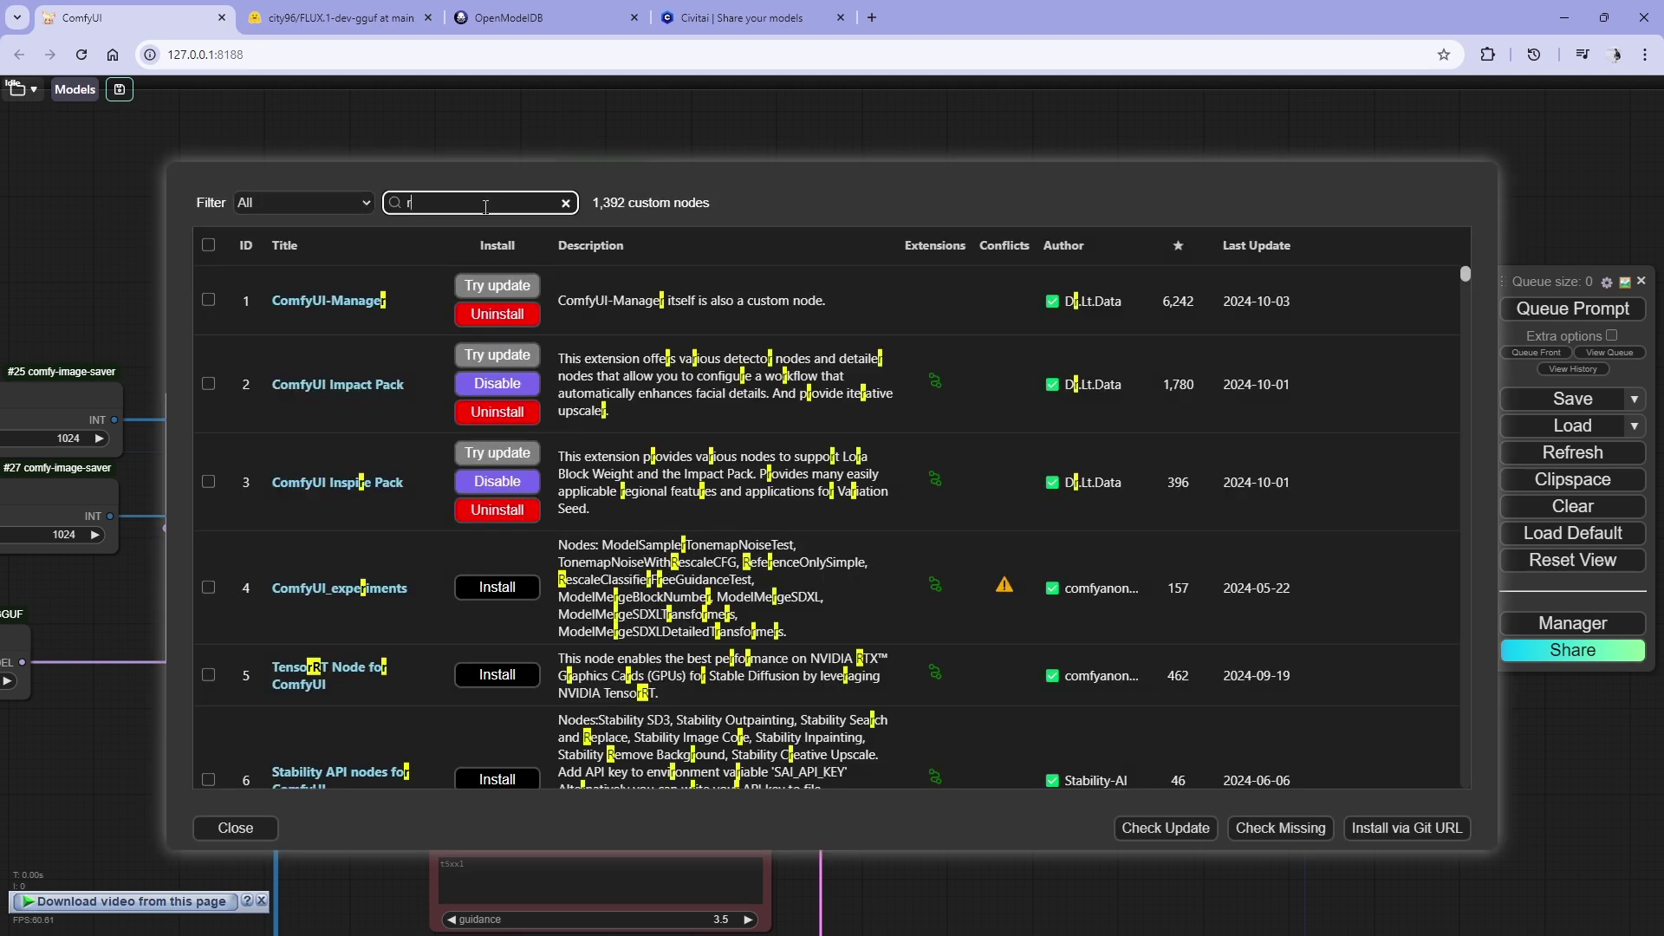
text(gthe)
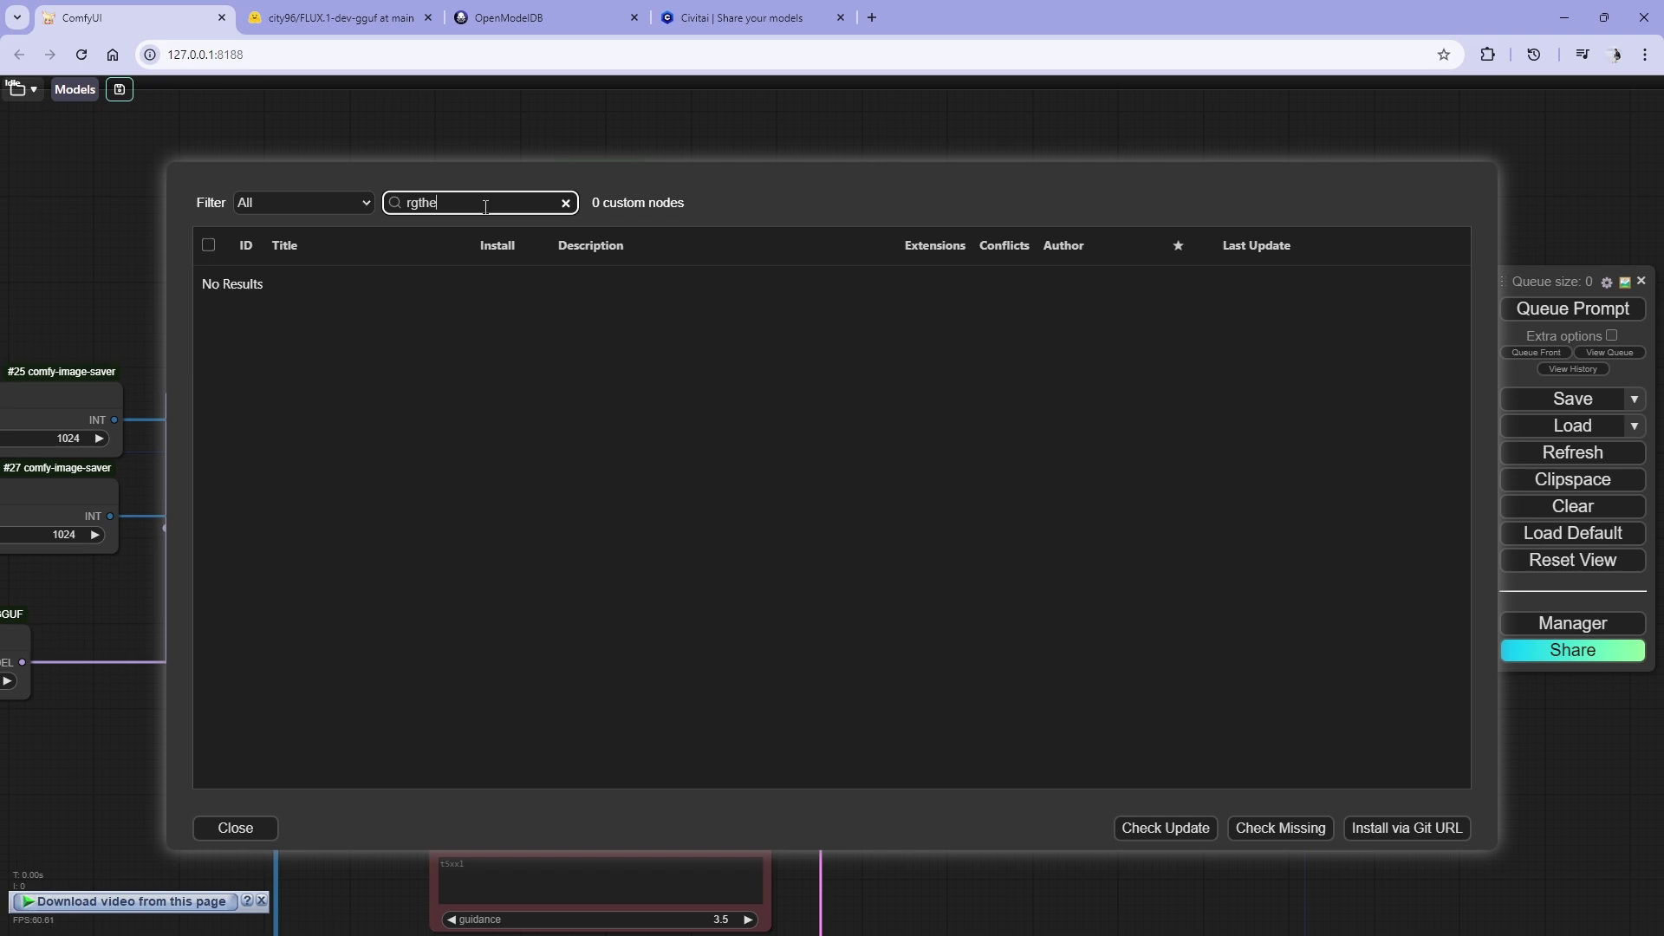
key(BackSpace)
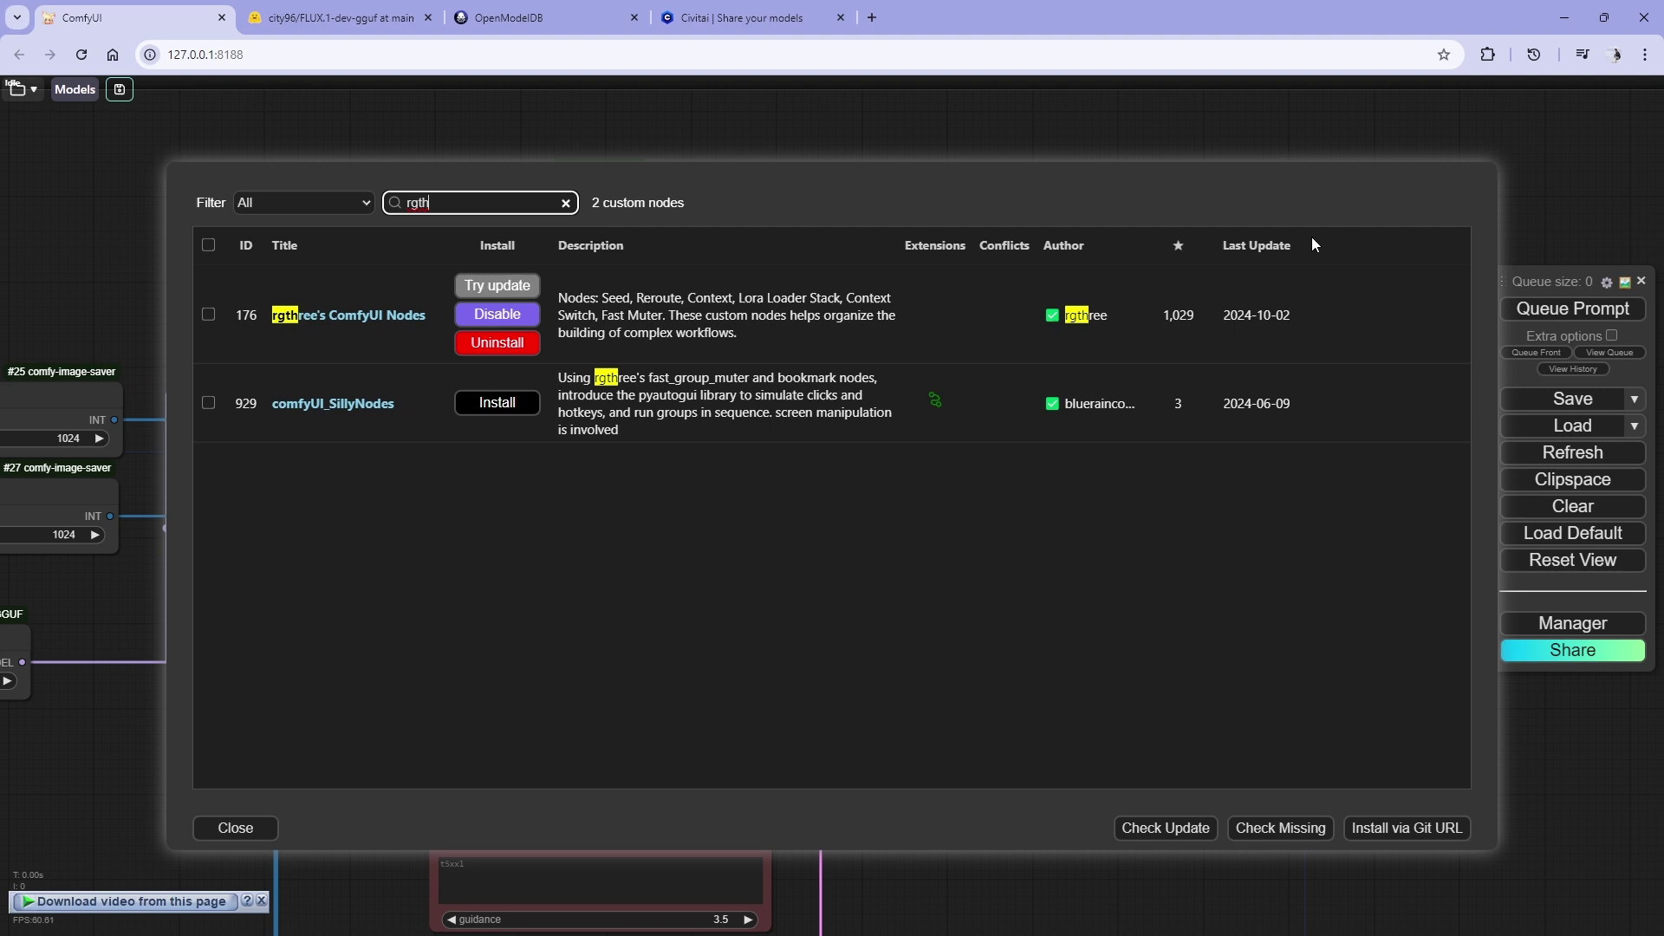
click(236, 831)
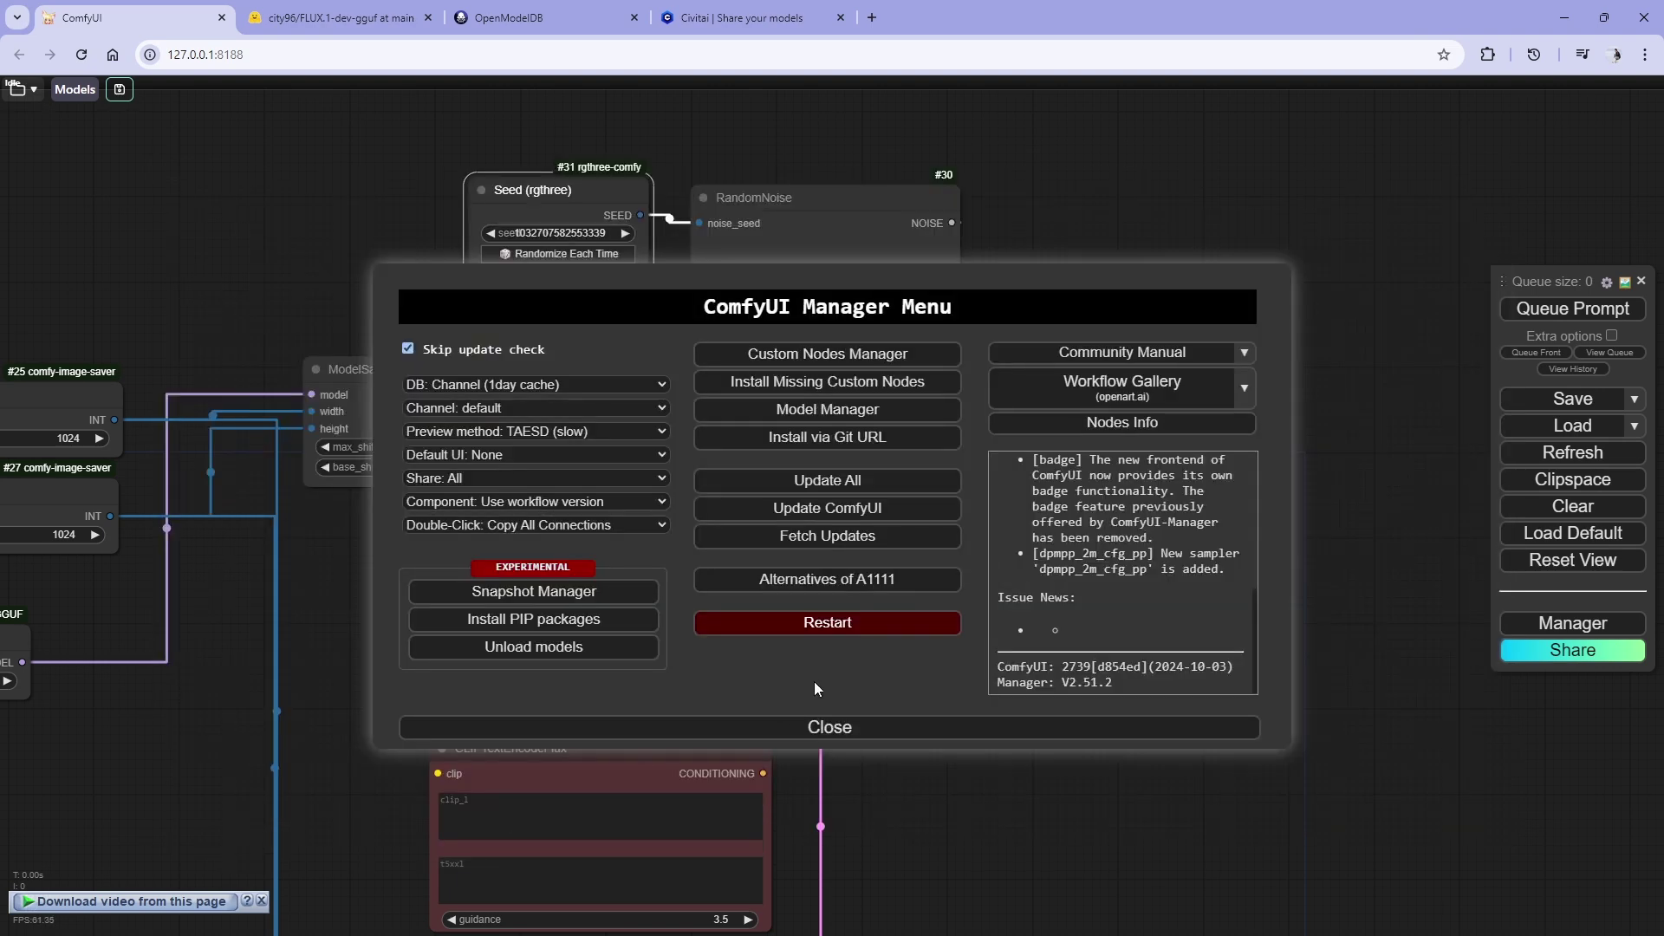
- Close the Manager and line up the Seed and RandomNoise nodes on the left
click(834, 727)
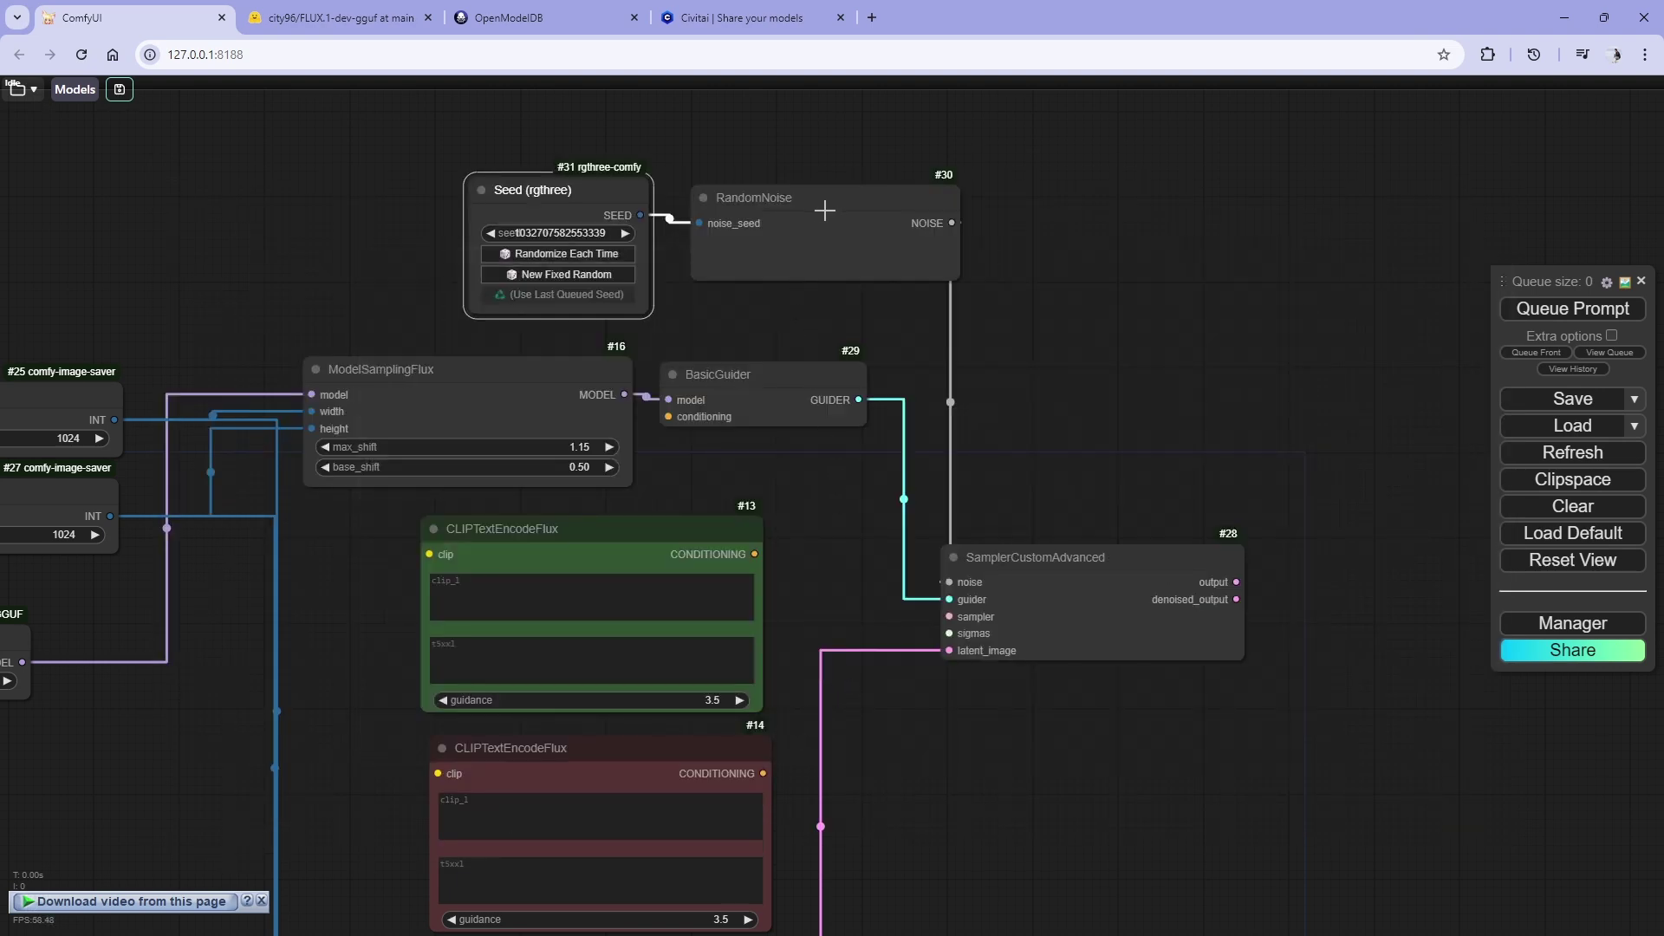
drag(815, 210, 804, 210)
drag(544, 191, 473, 192)
drag(761, 205, 735, 206)
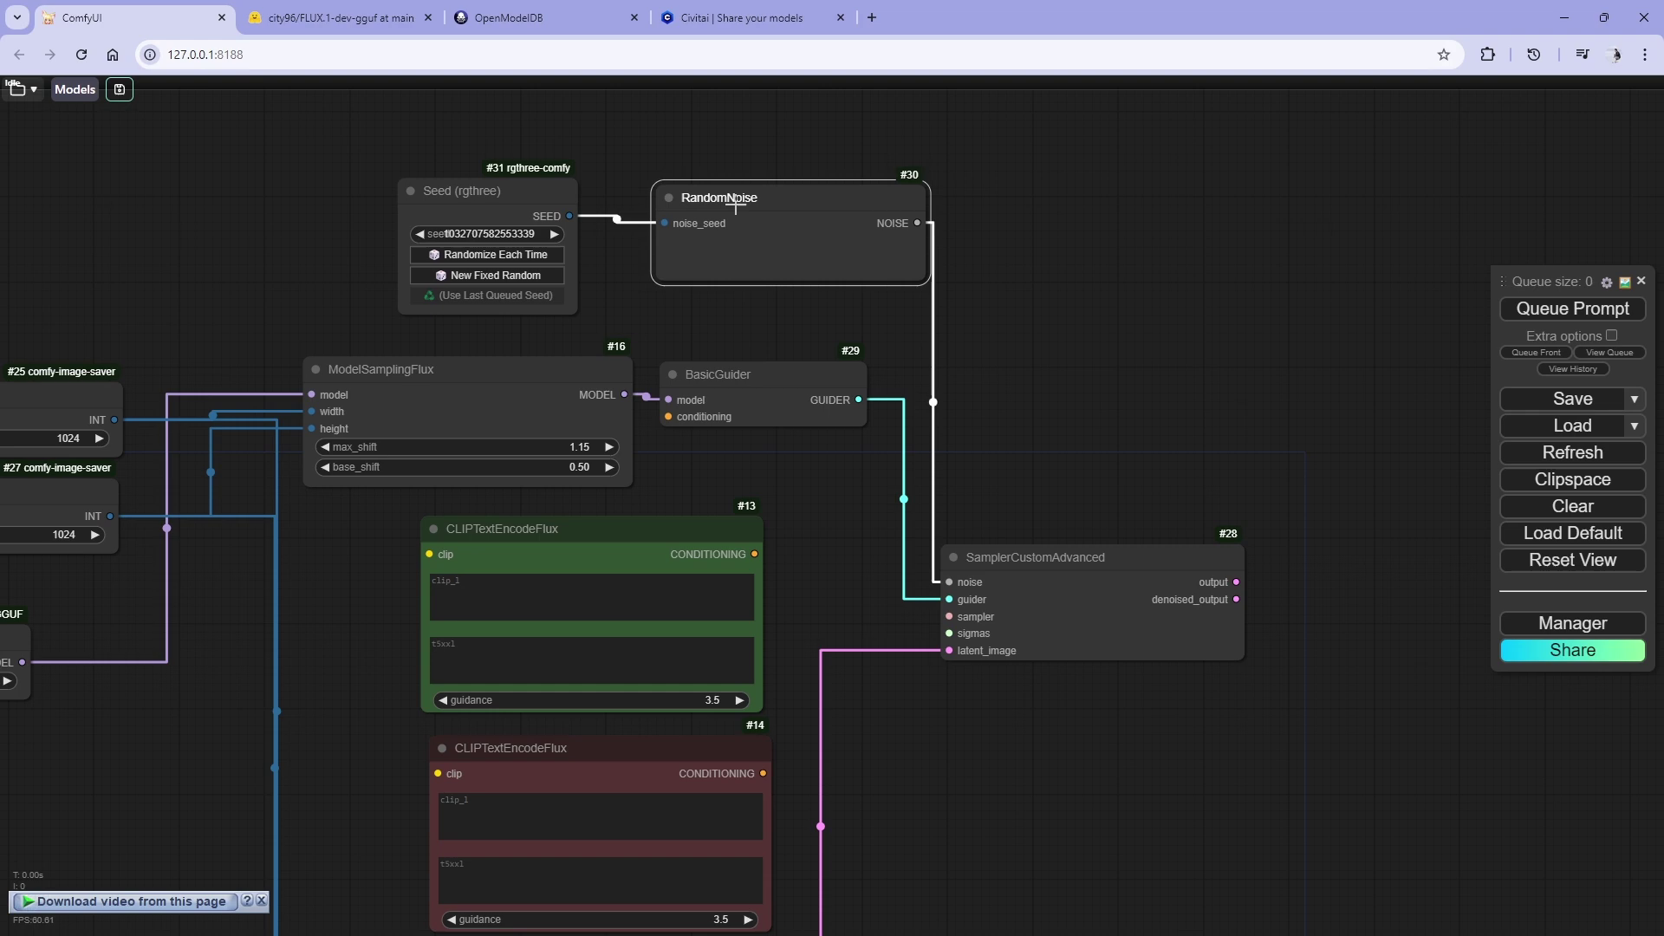
drag(1153, 326, 1000, 303)
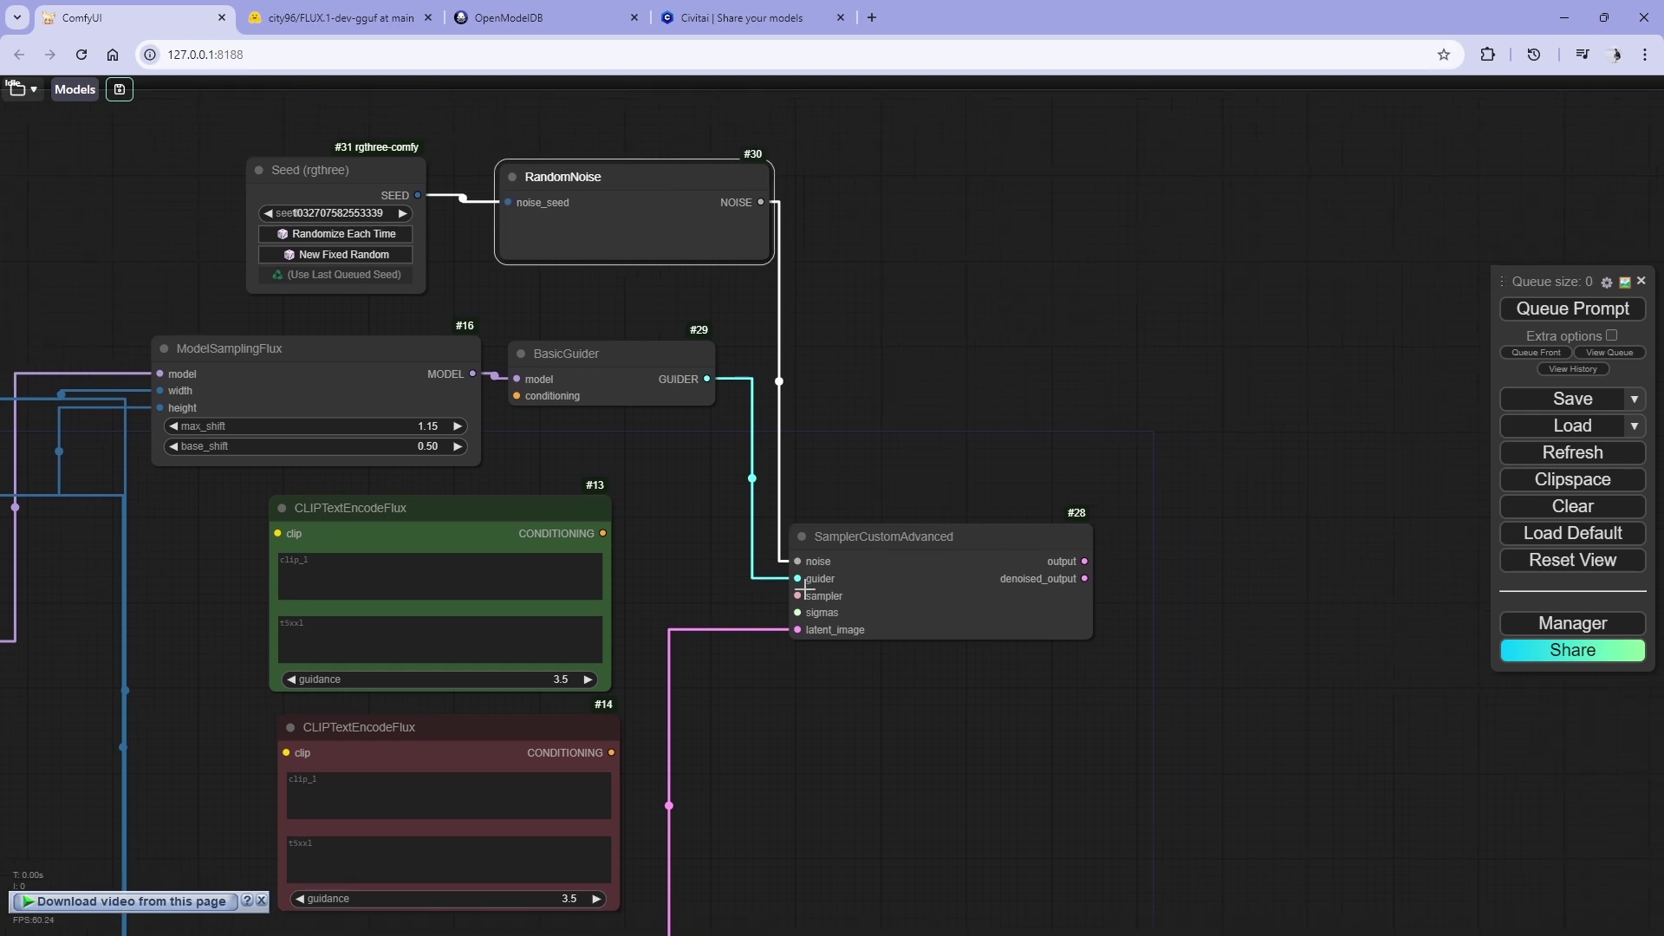
- Add a KSamplerSelect node wired to the sampler's sampler input, under EmptySD3LatentImage
drag(802, 594, 751, 787)
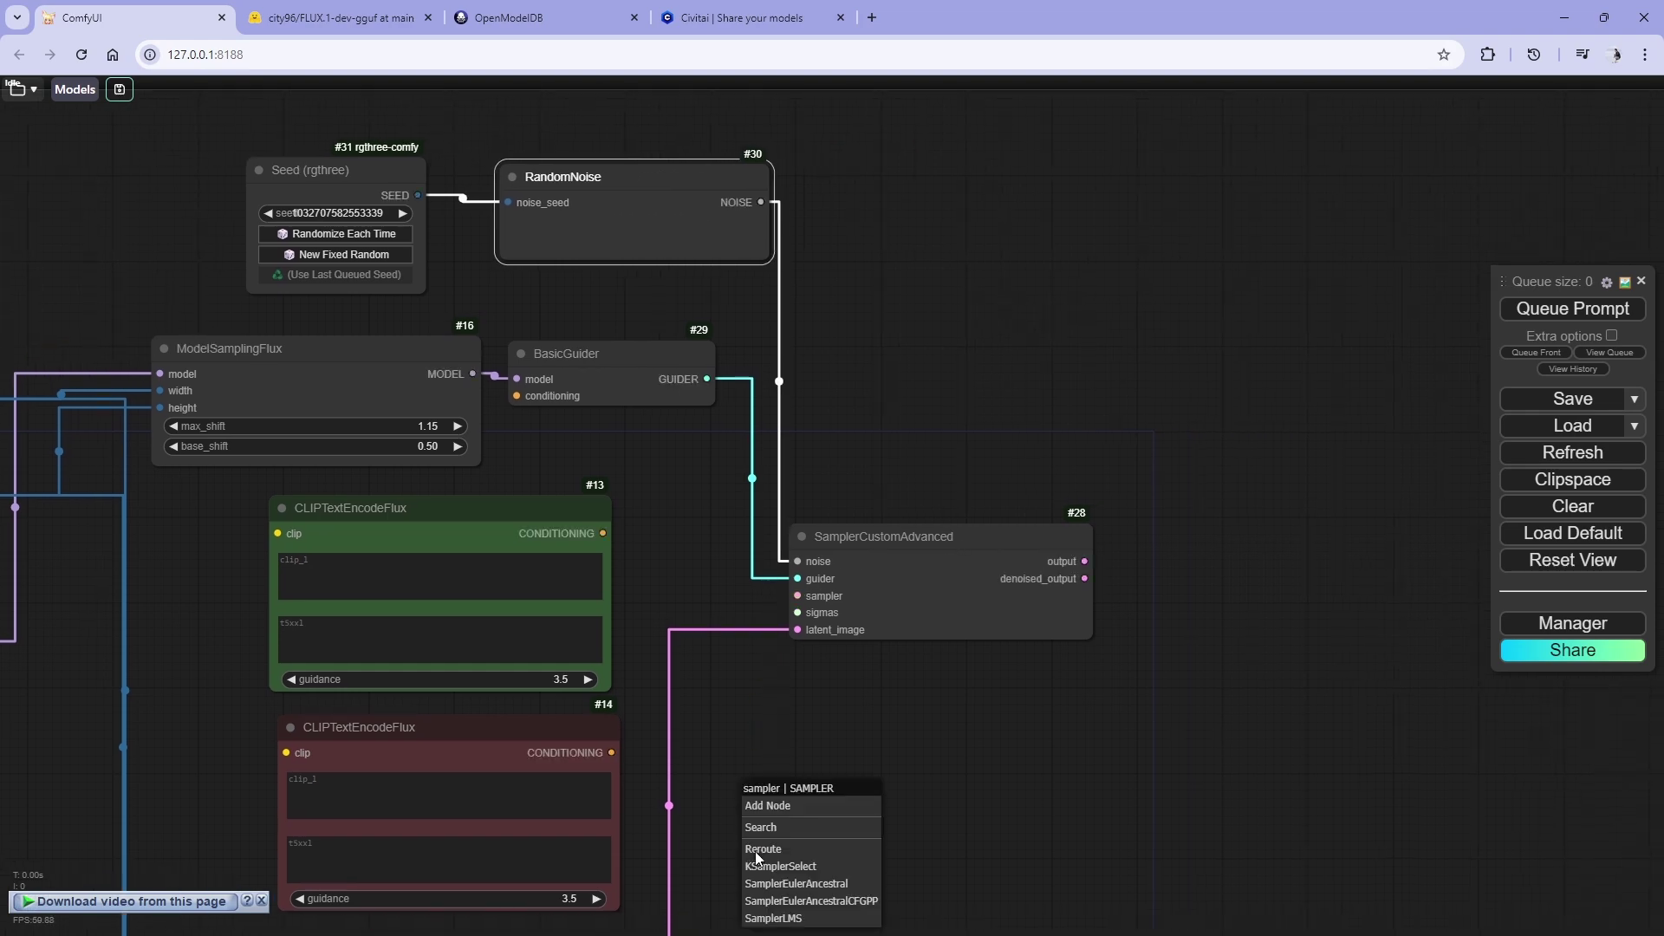
click(825, 868)
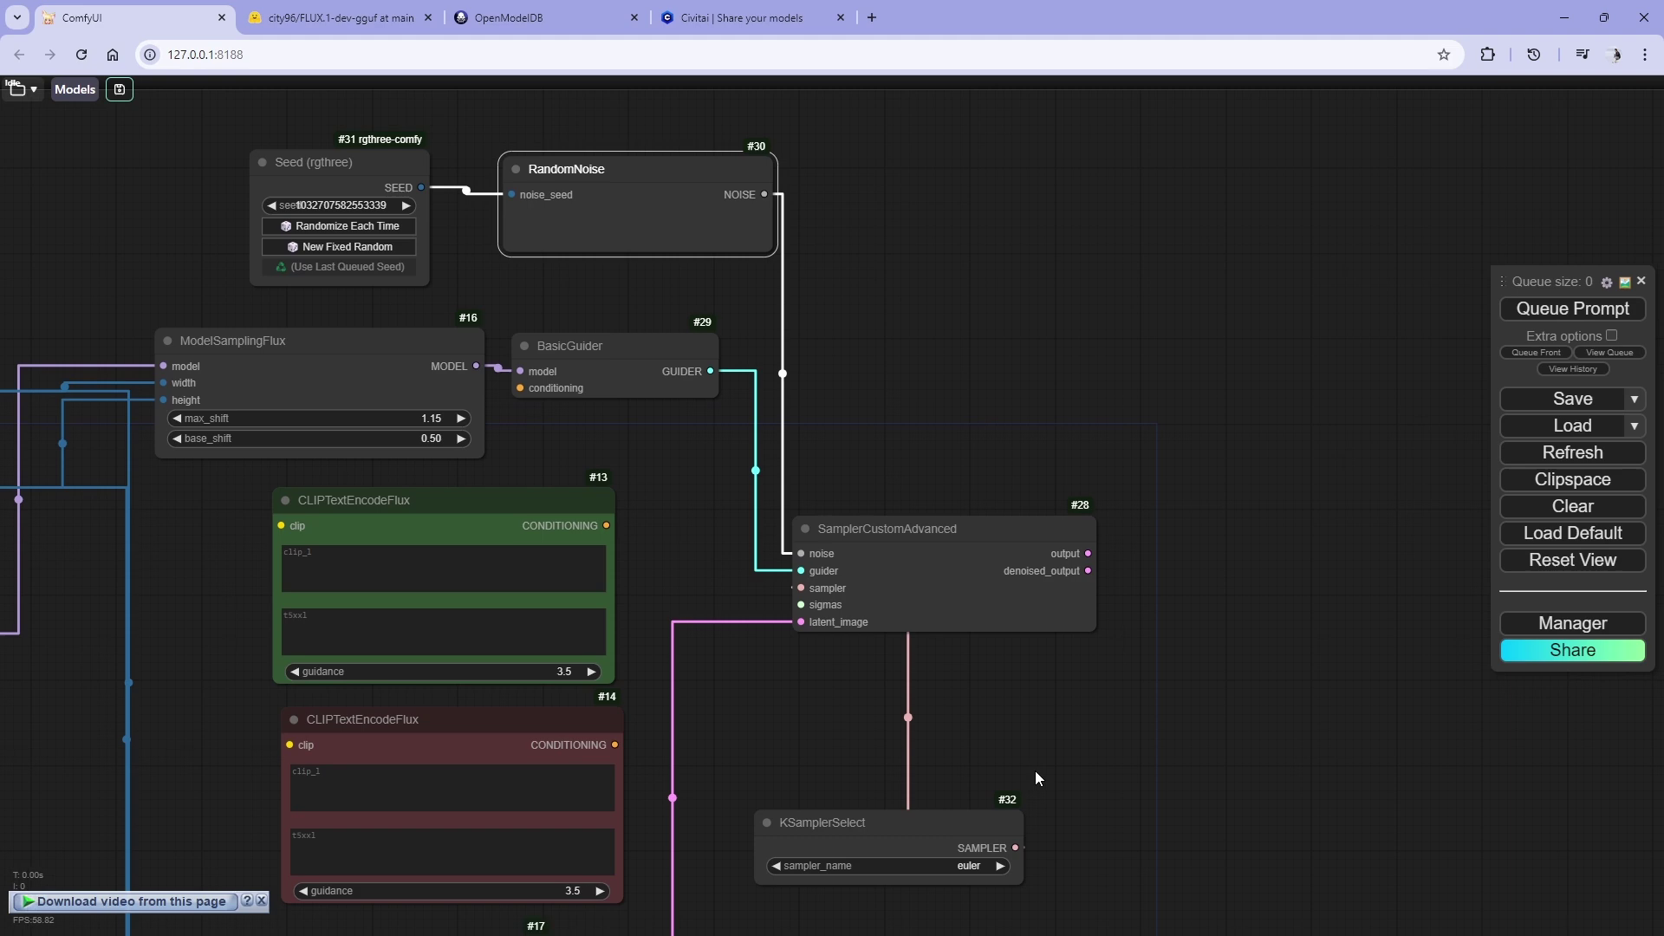
drag(904, 845, 604, 698)
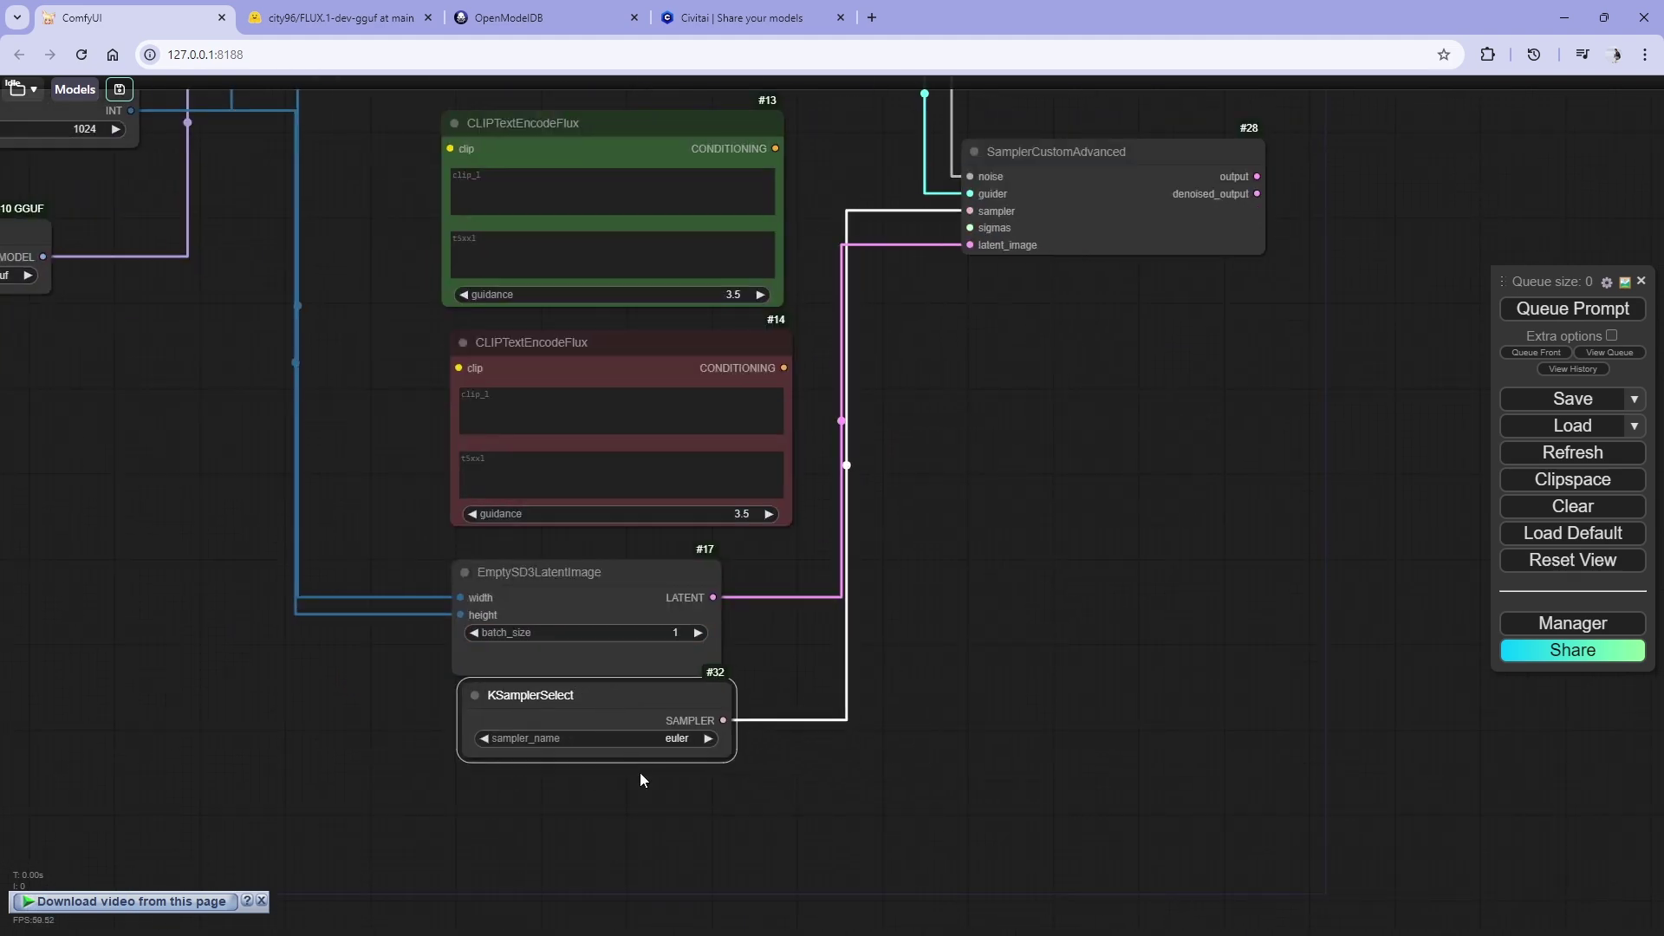
click(646, 743)
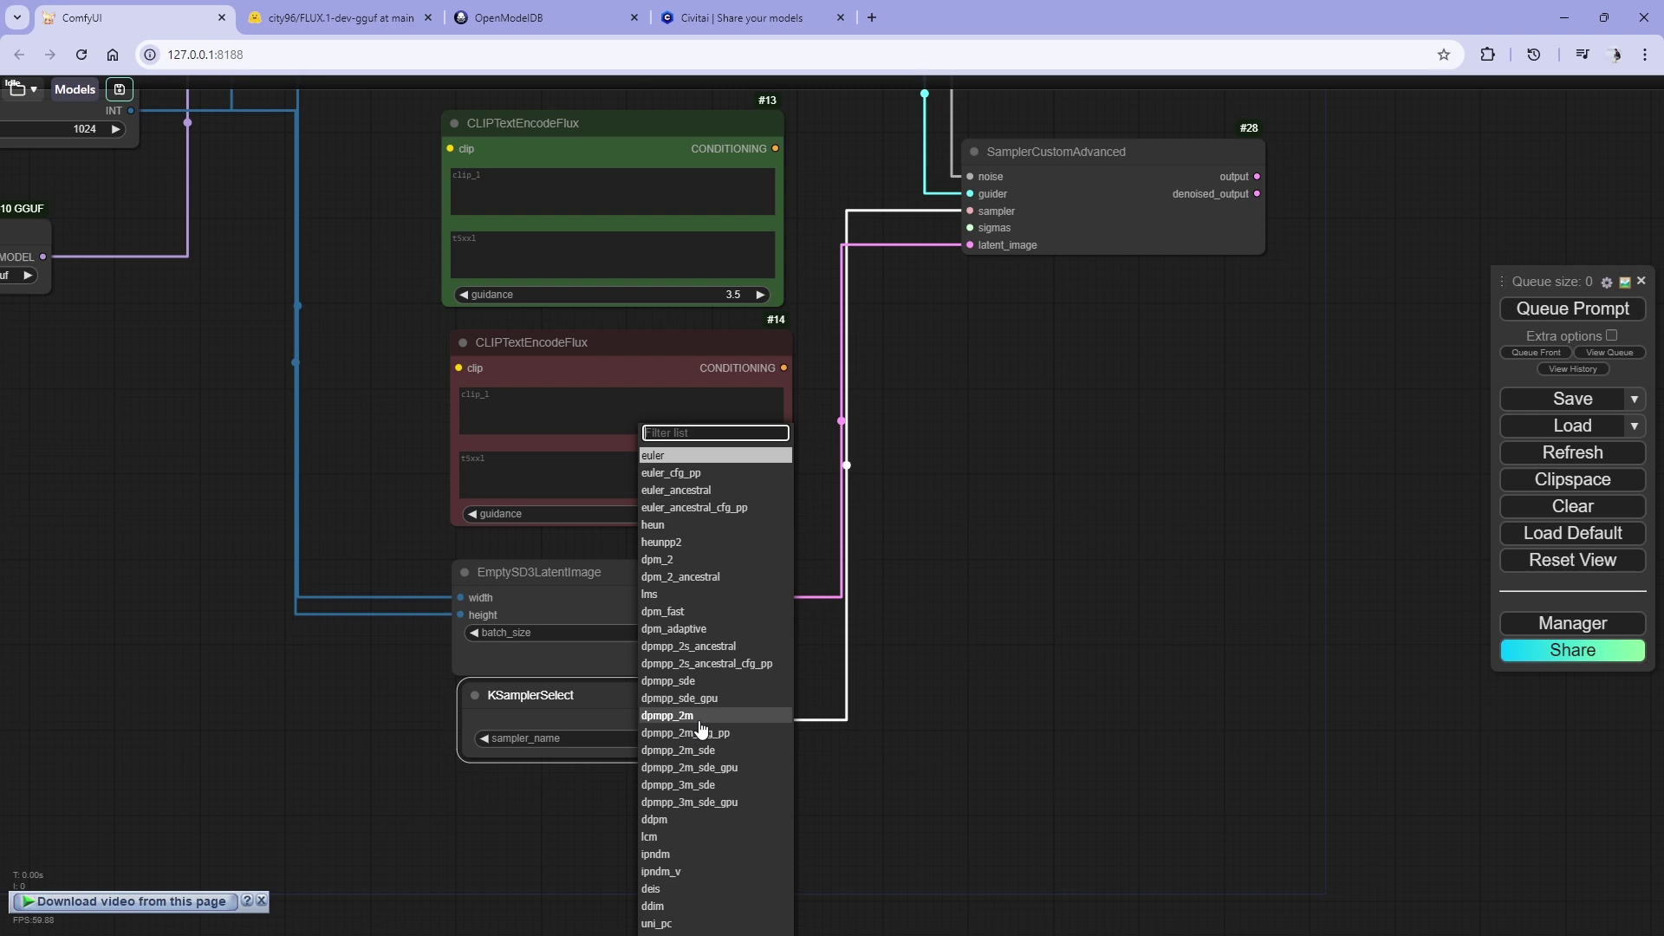
click(980, 657)
drag(599, 704, 587, 710)
- Tidy the encoders, latent, KSamplerSelect, sampler, BasicGuider and RandomNoise into a compact cluster
drag(951, 652, 907, 780)
scroll(907, 780, down, 4)
drag(666, 420, 595, 422)
drag(633, 568, 545, 566)
drag(622, 730, 550, 714)
drag(648, 822, 806, 553)
drag(1008, 443, 1119, 443)
drag(820, 546, 884, 494)
drag(793, 317, 863, 436)
drag(804, 194, 872, 348)
click(962, 493)
scroll(963, 493, up, 5)
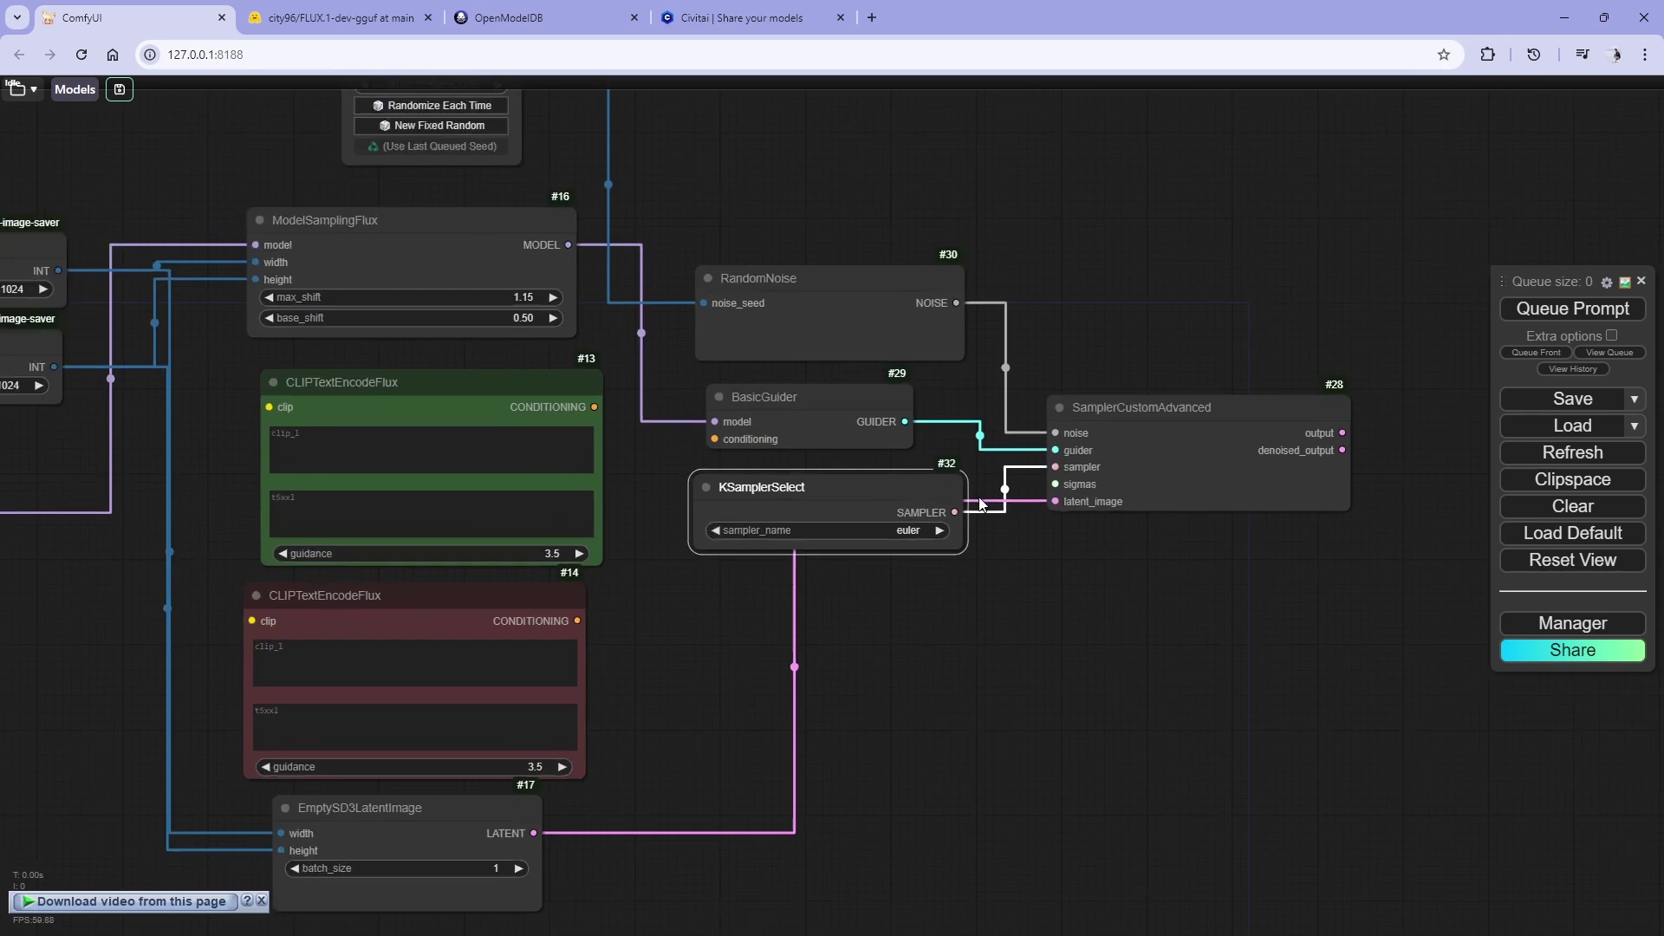
- Add a BasicScheduler on the sigmas input under KSamplerSelect, with scheduler set to simple
drag(1063, 482, 902, 670)
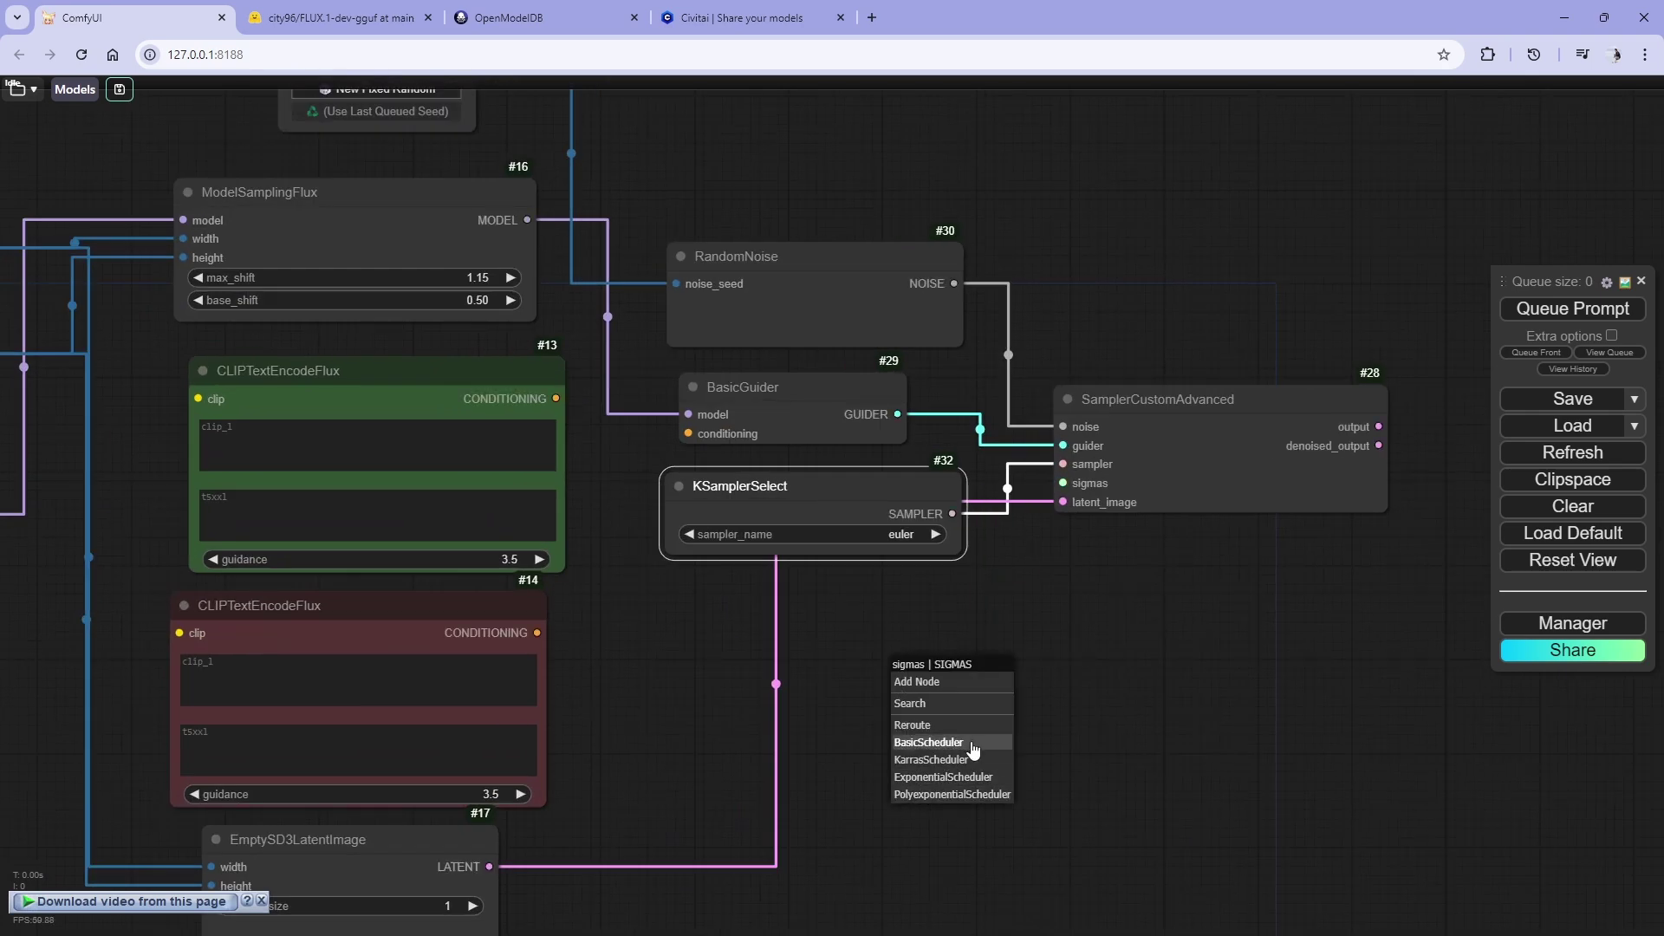
click(977, 751)
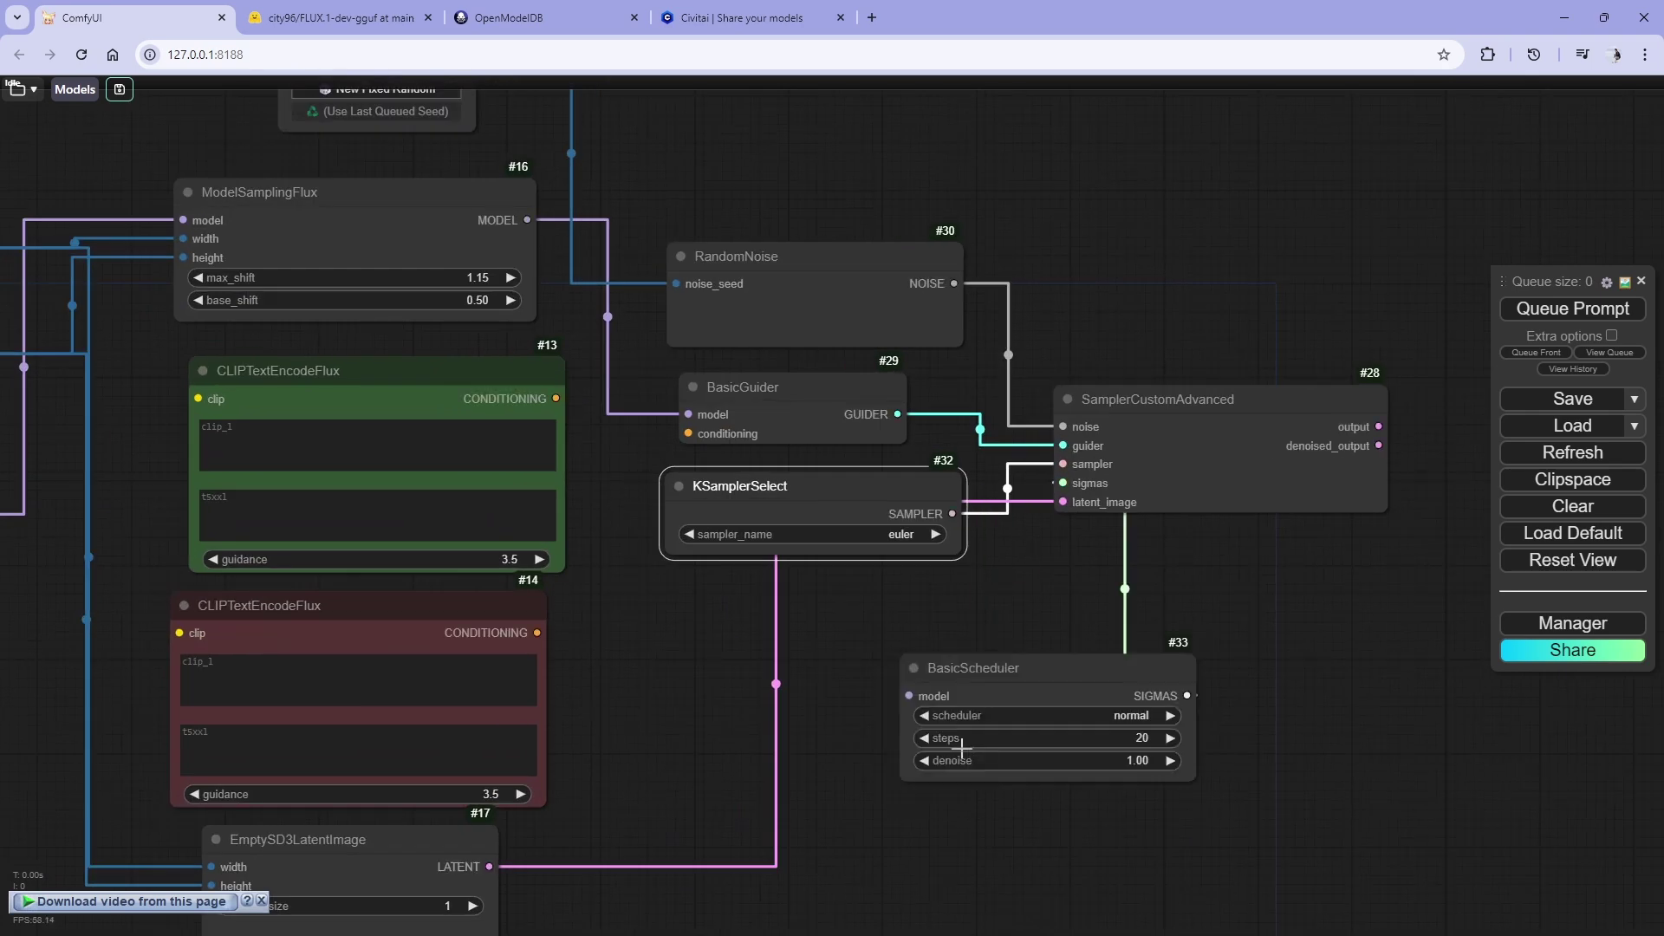
drag(1011, 678, 768, 603)
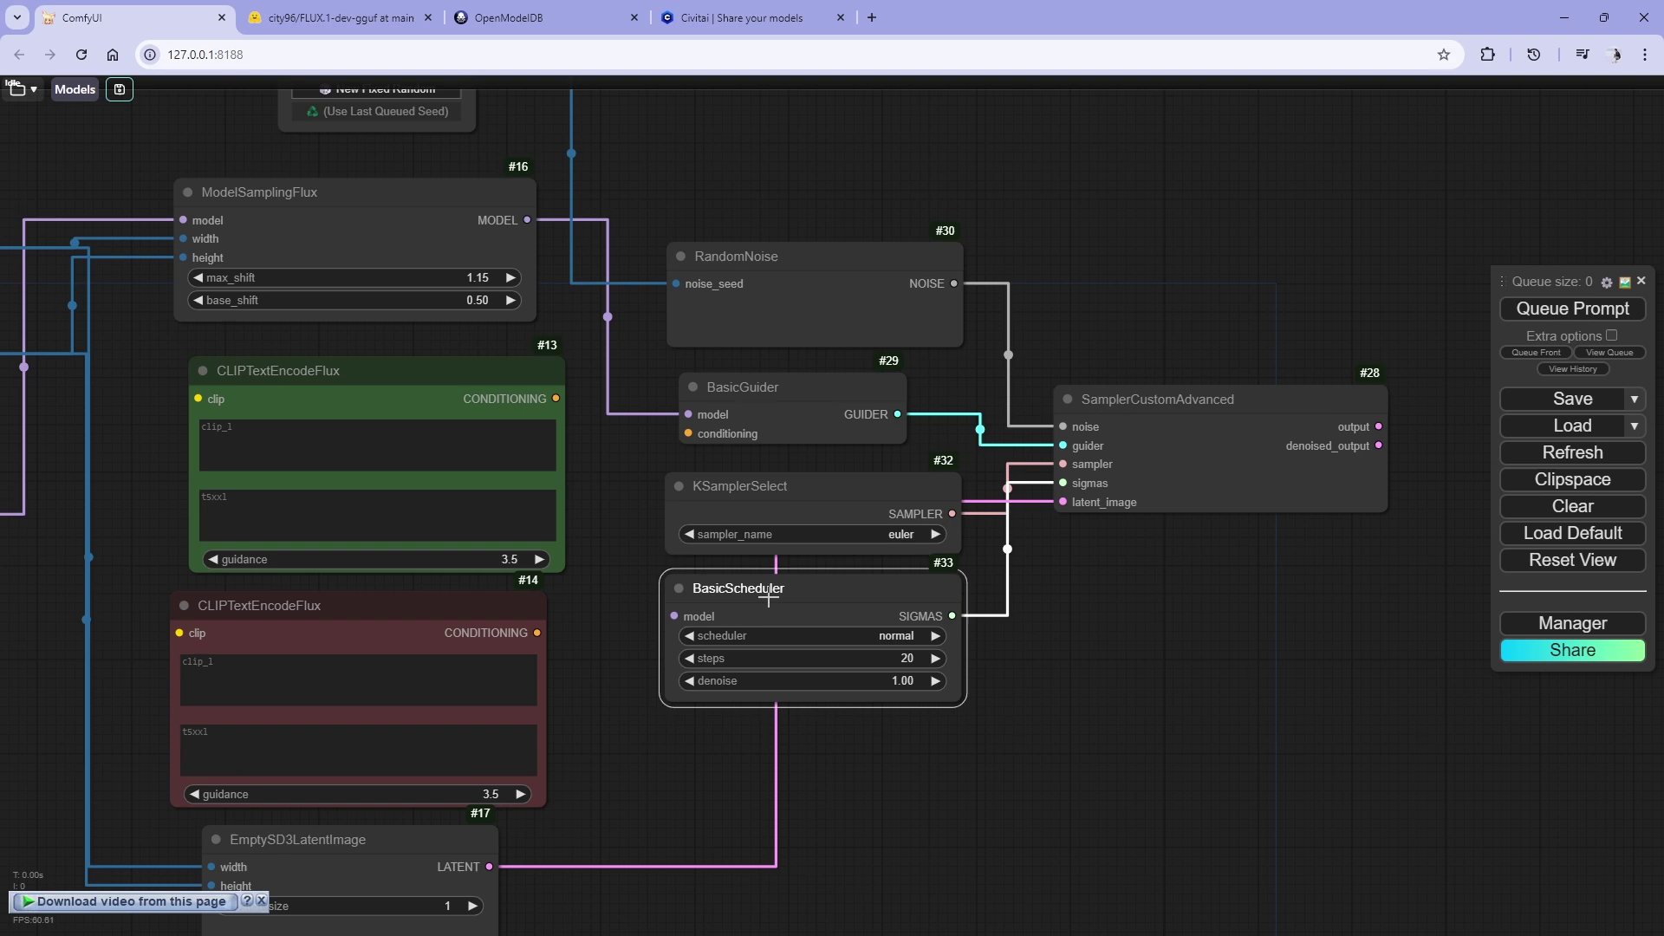
click(888, 640)
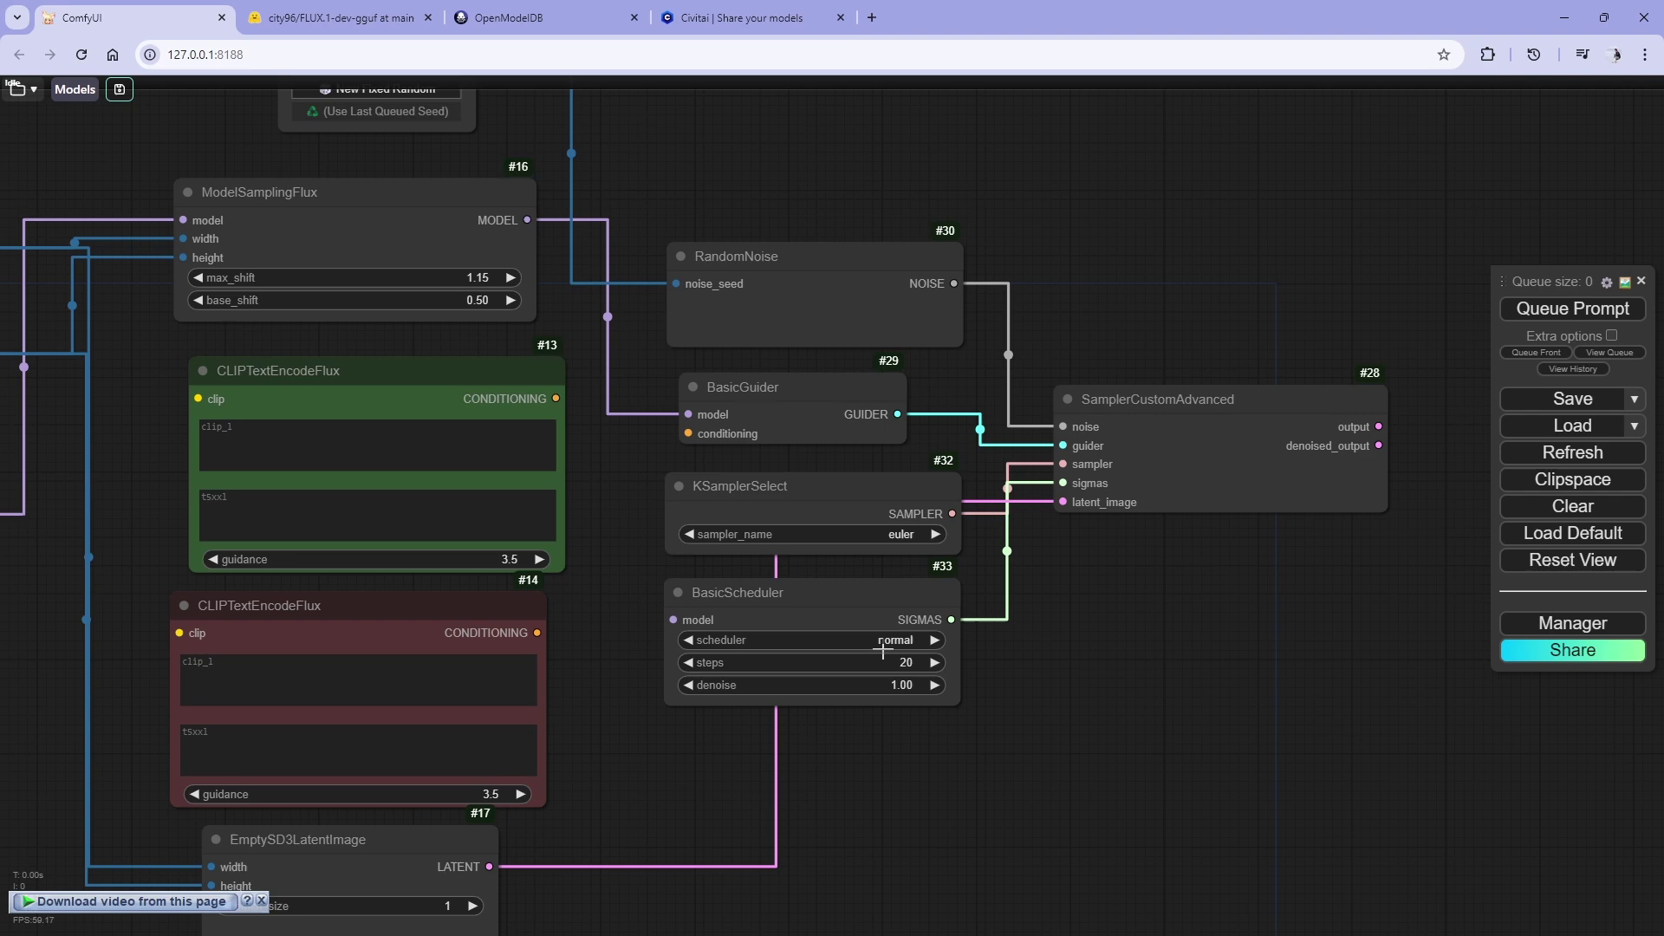
click(878, 643)
click(920, 738)
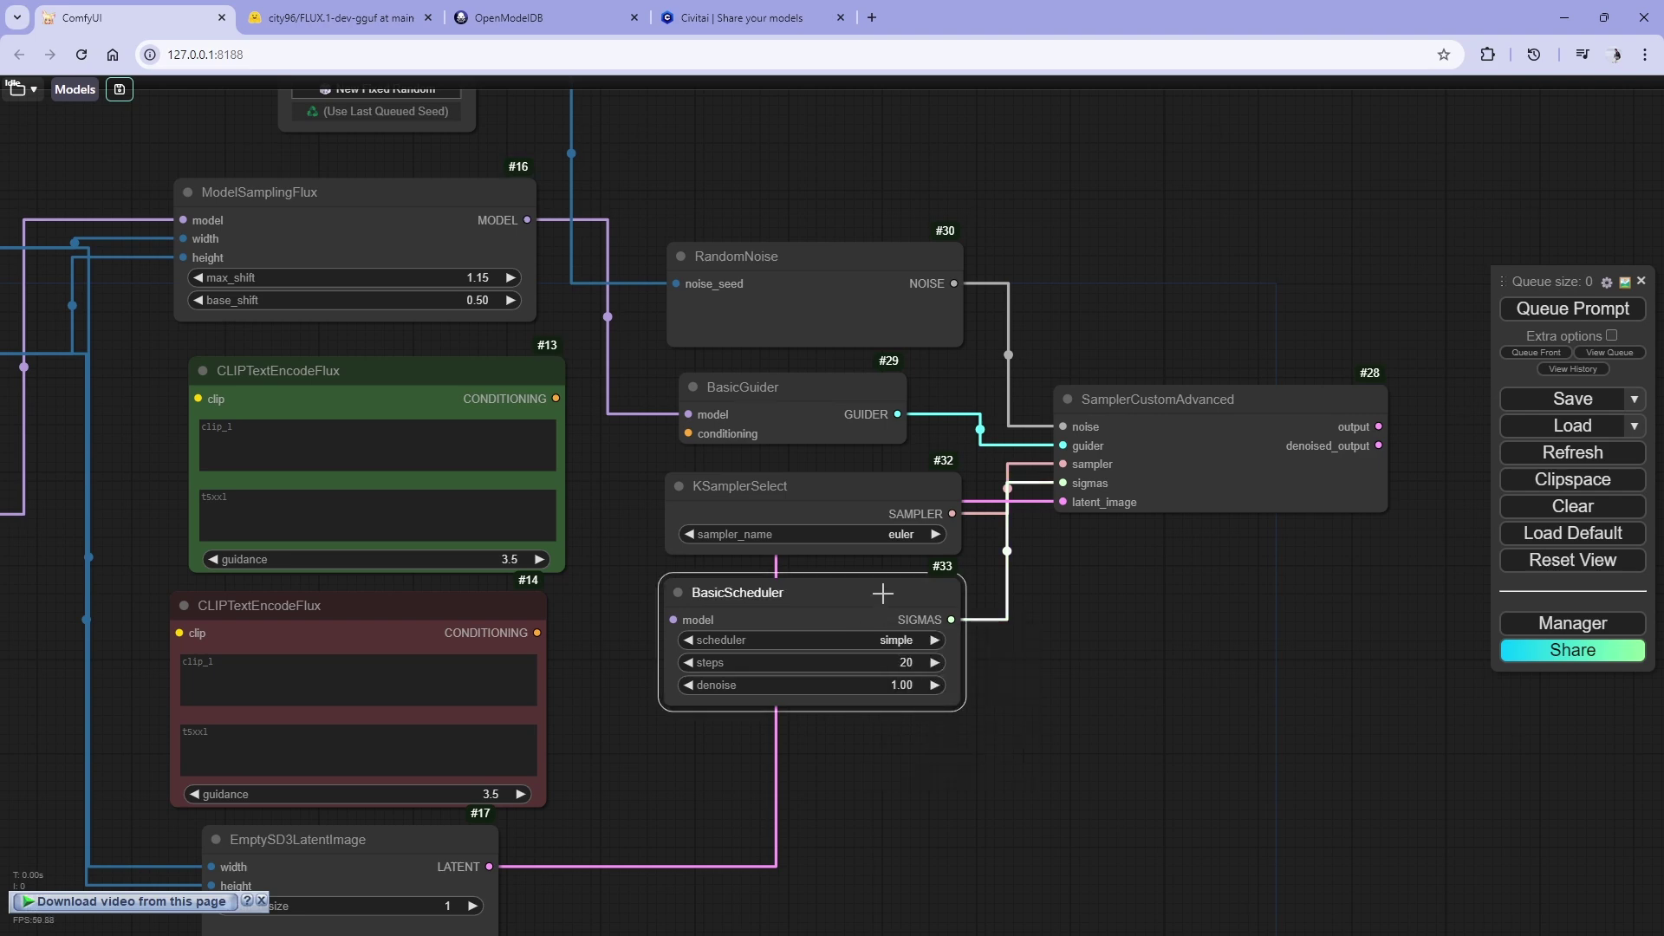
- Set KSamplerSelect's sampler_name to dpmpp_2m
click(881, 535)
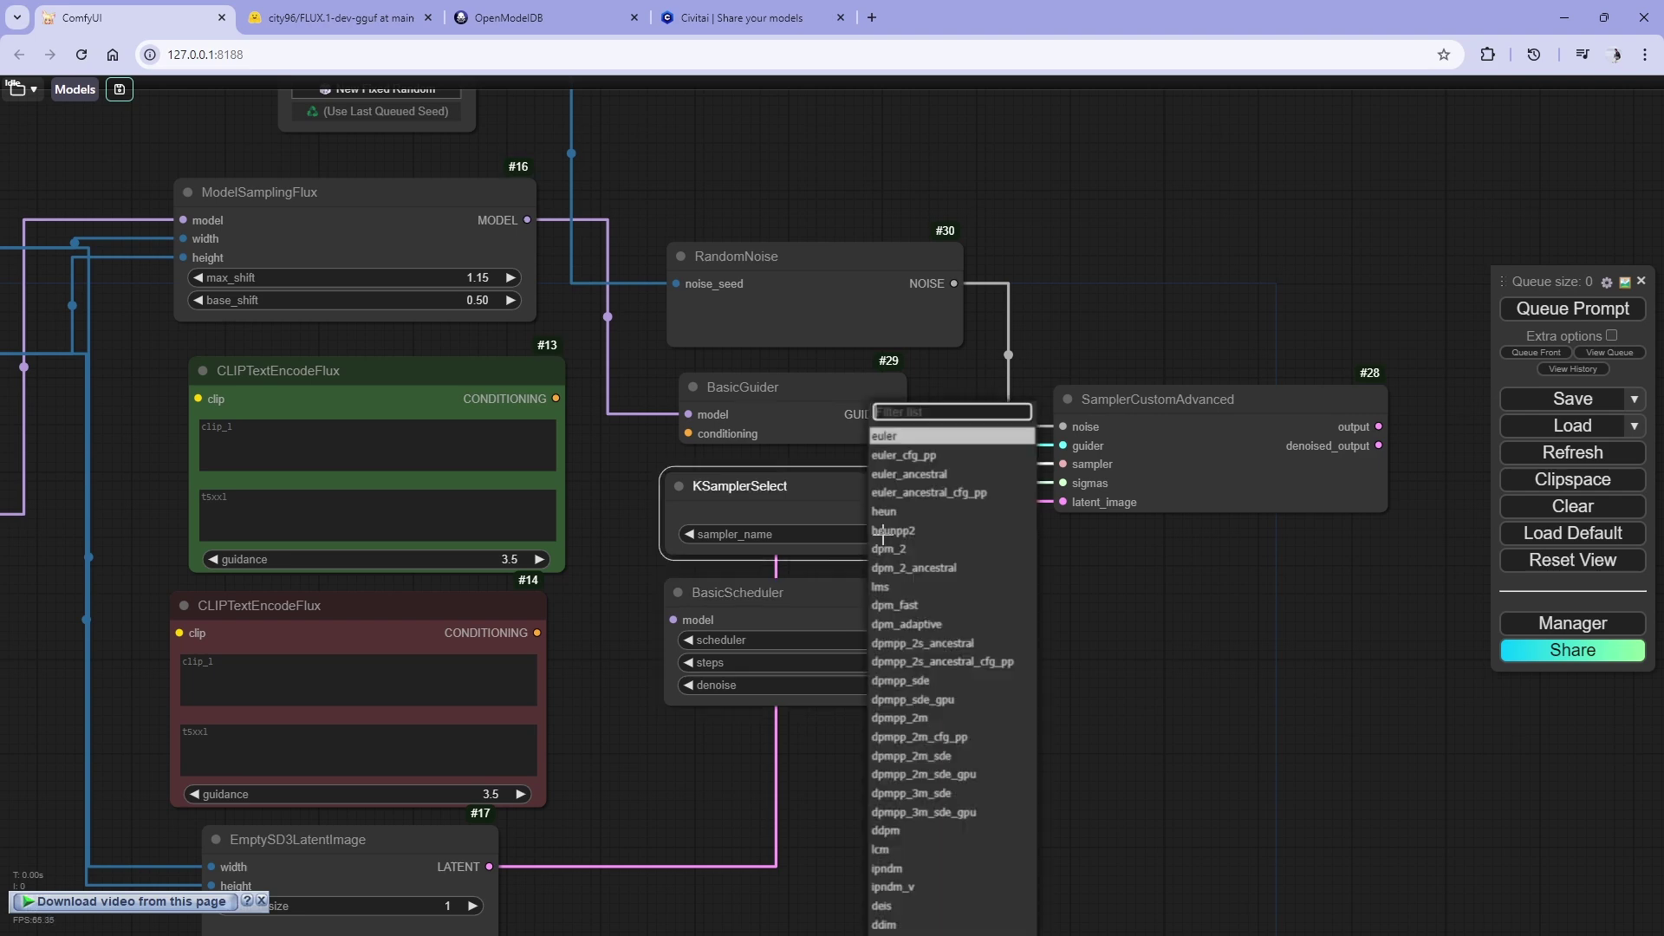
click(943, 726)
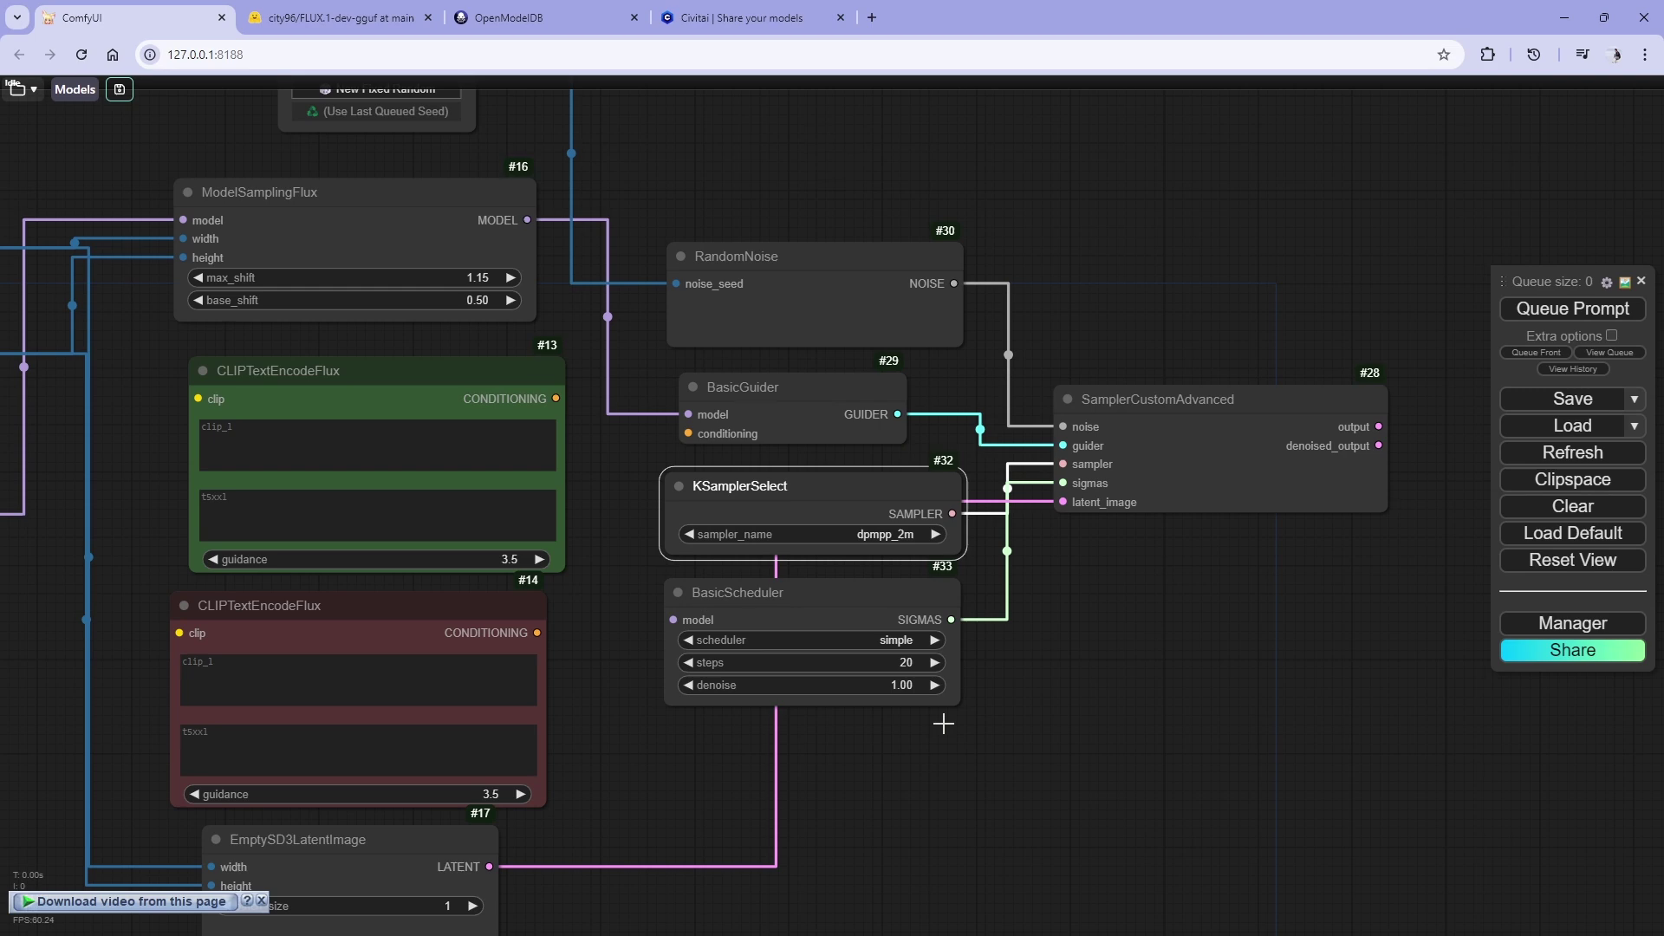
scroll(945, 728, down, 3)
drag(902, 499, 1001, 475)
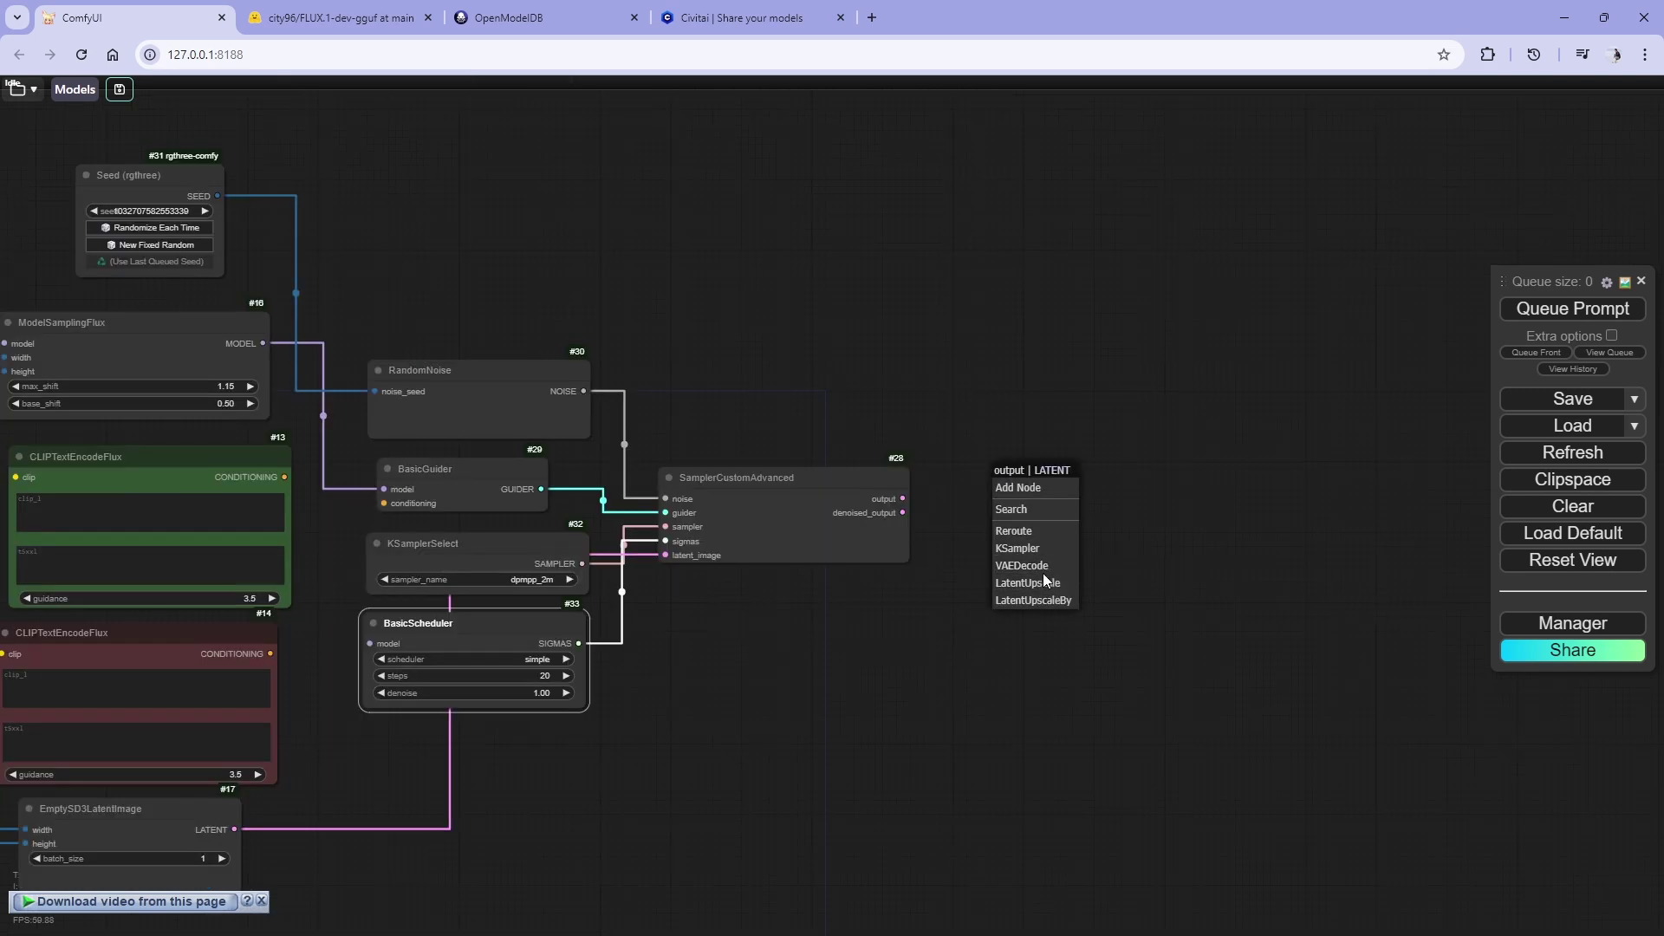
- Decode the sampler output with VAE Decode and show its IMAGE in a tall Preview Image node
click(1044, 579)
click(1005, 486)
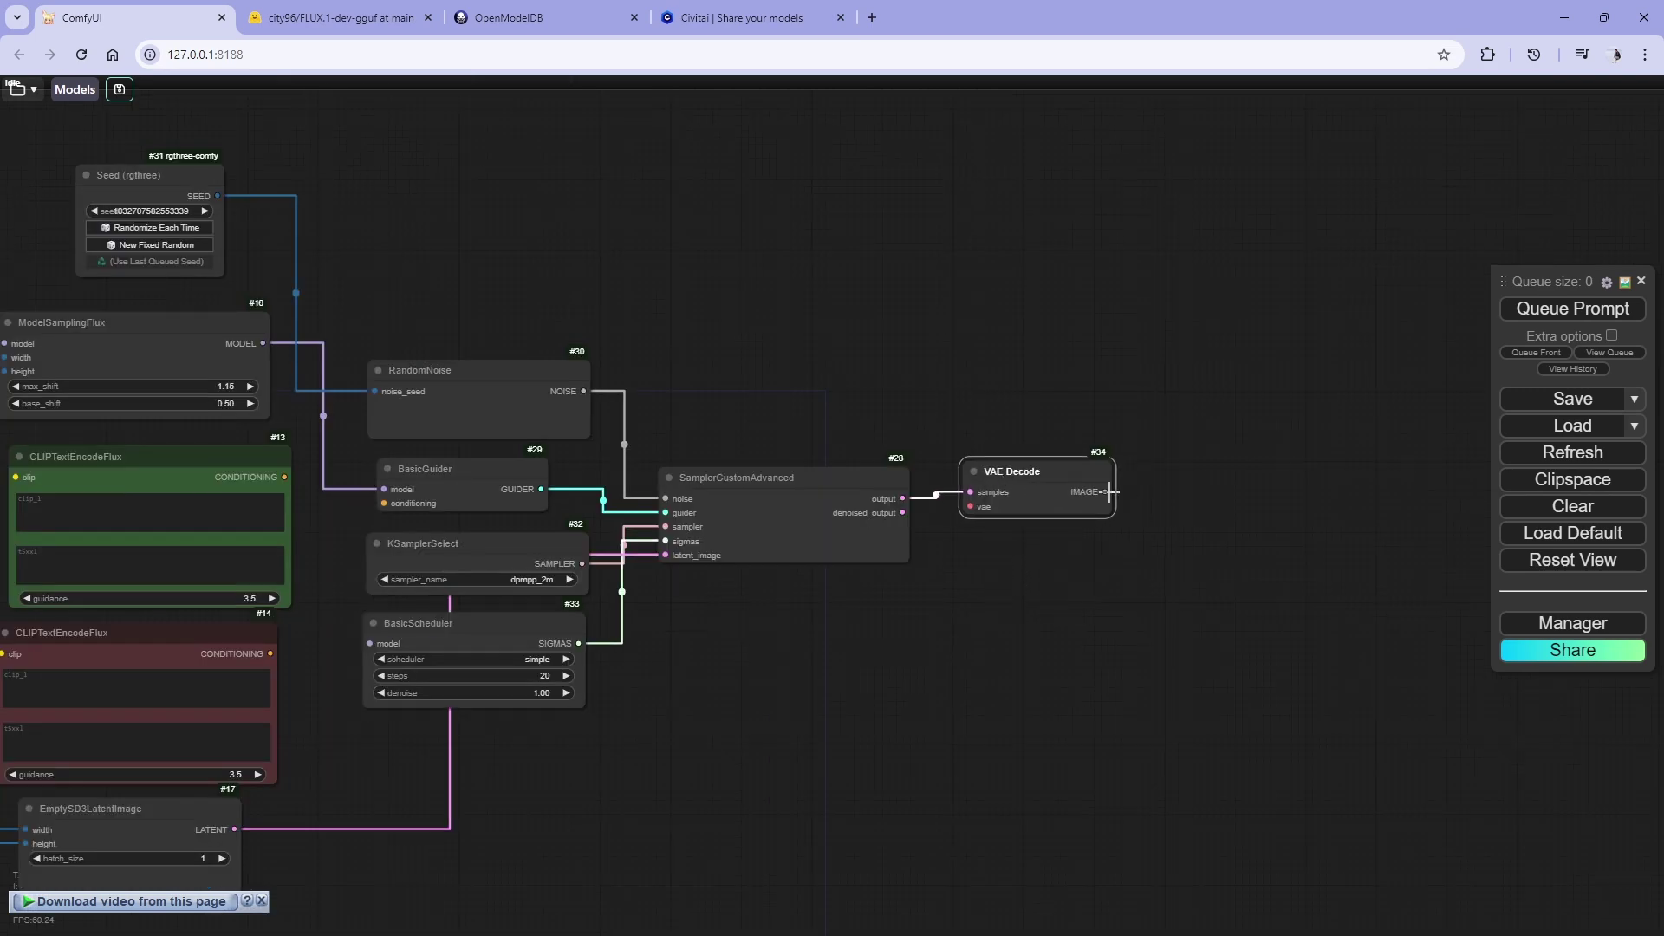
drag(1106, 492, 997, 548)
click(1140, 714)
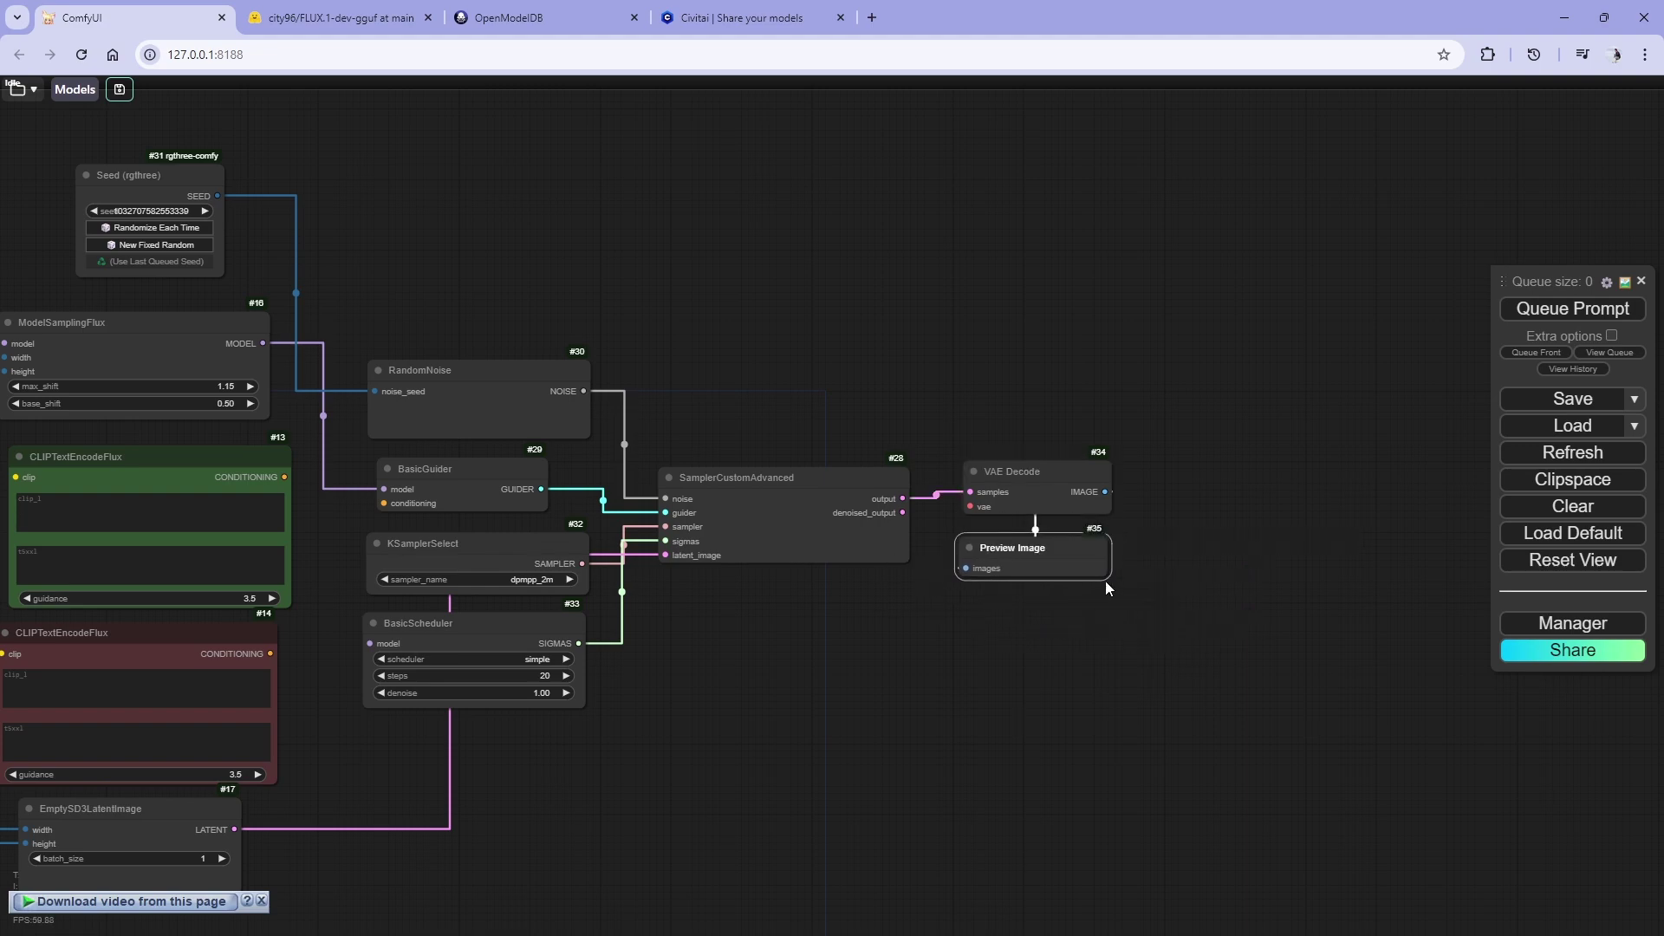
drag(1105, 581, 1296, 929)
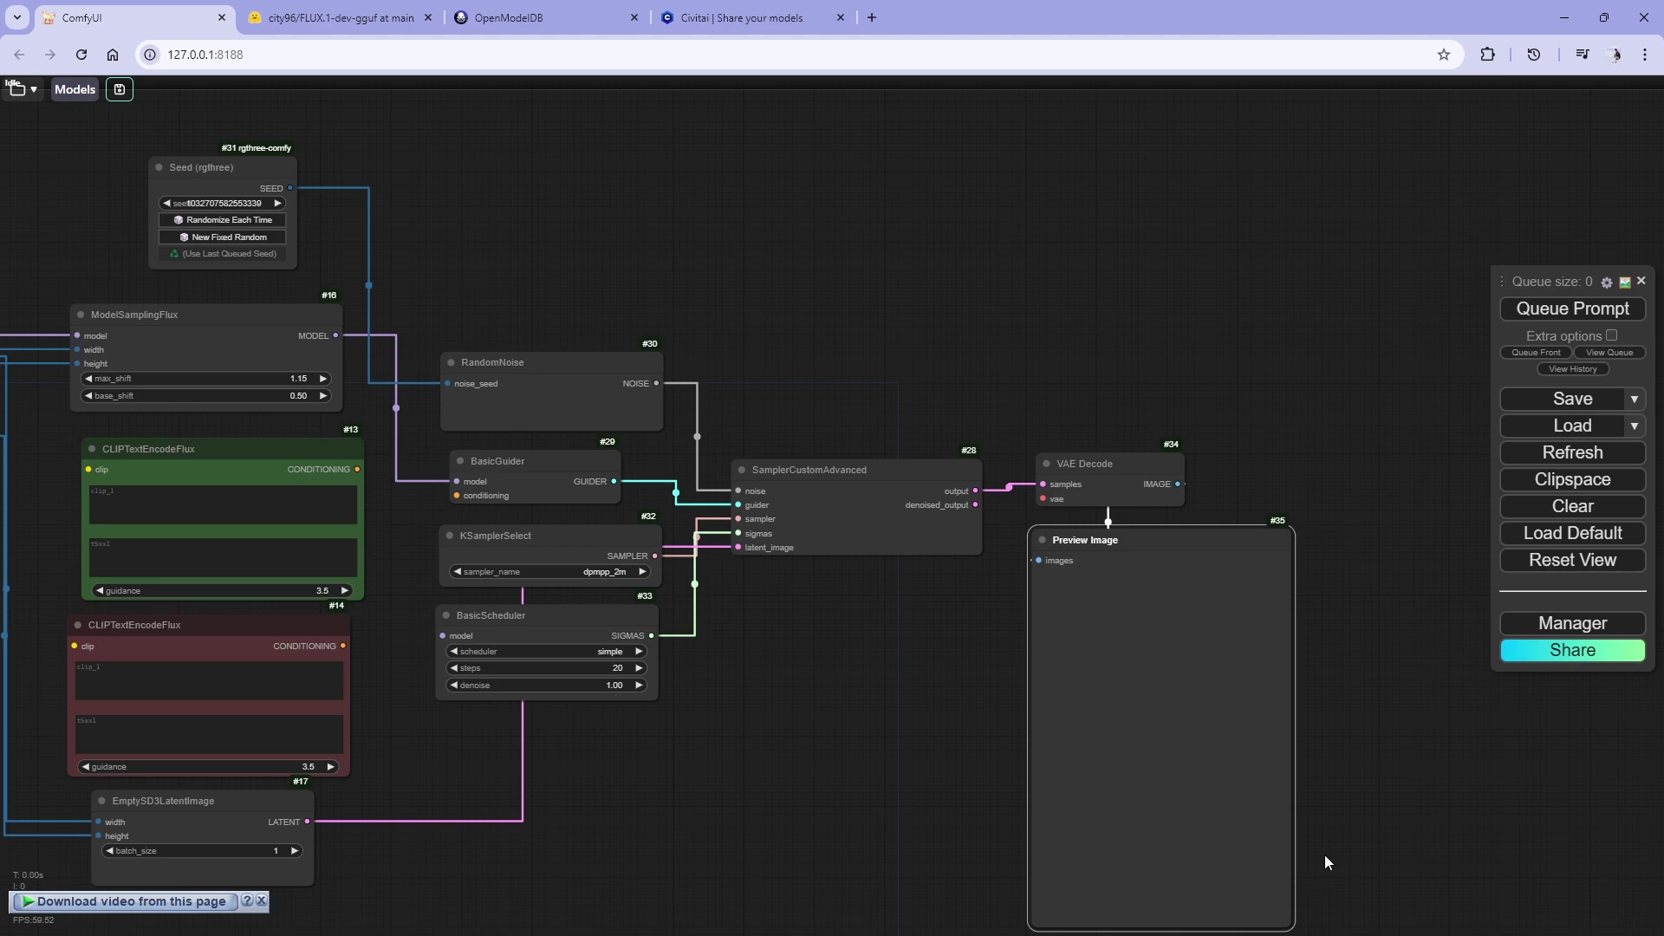
drag(1327, 862, 1240, 741)
scroll(718, 685, down, 2)
drag(717, 684, 963, 643)
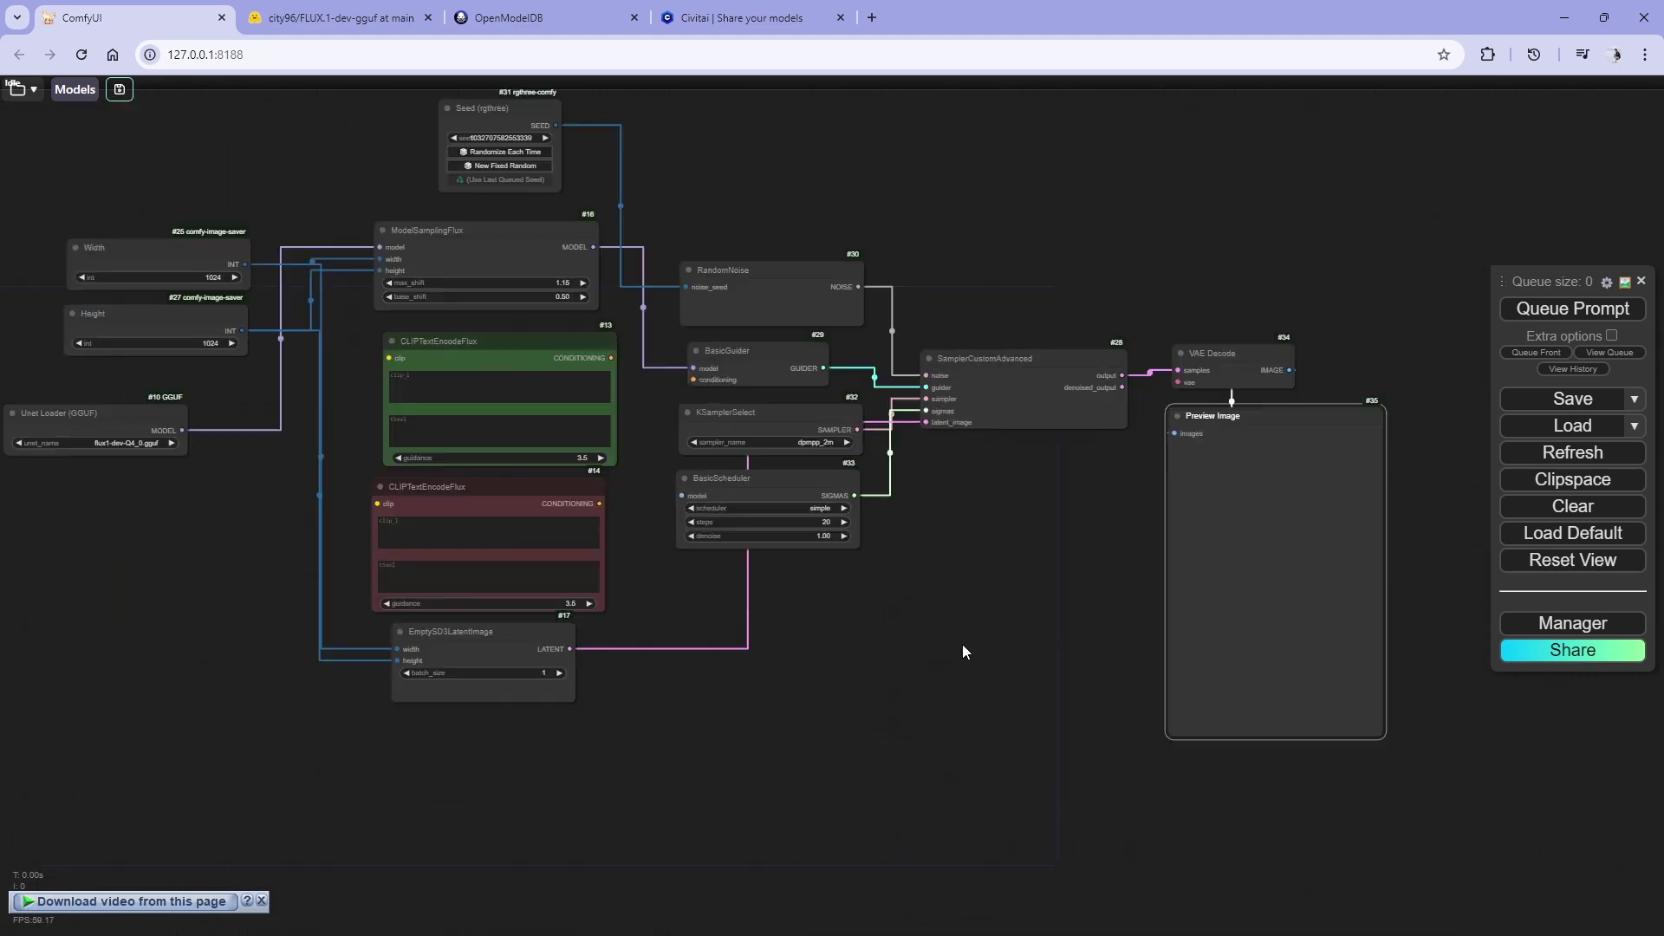
- Add a DualCLIPLoader (GGUF) with t5xxl_fp8_e4m3fn, clip_l and type flux above the Width node
double_click(434, 217)
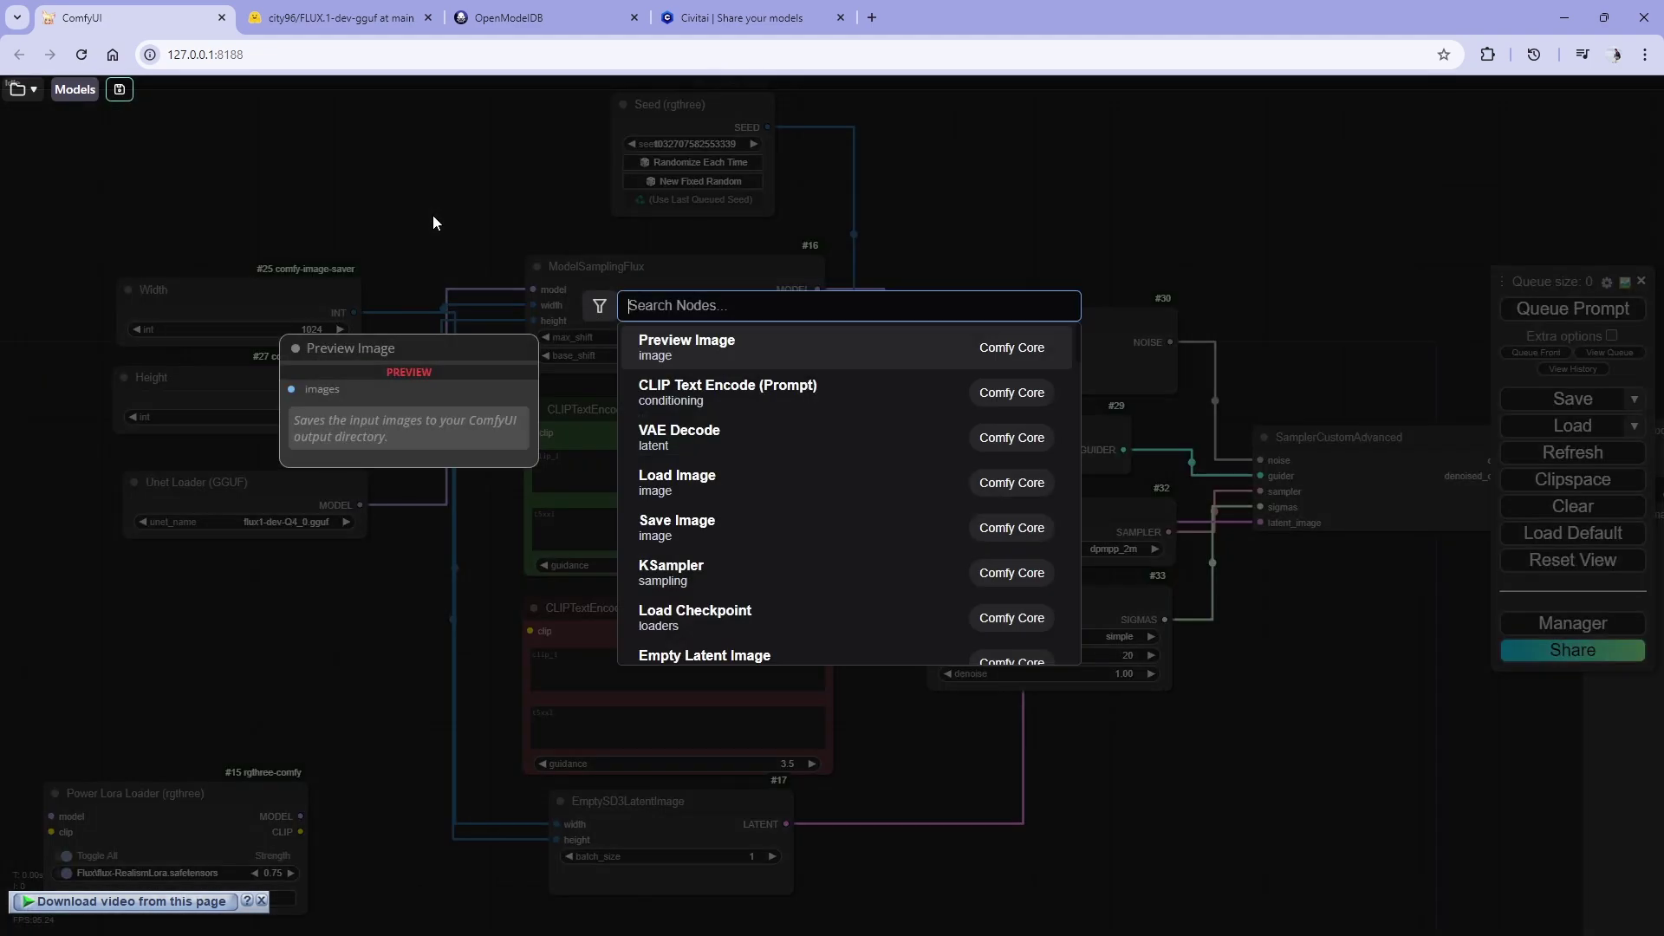
text(dual)
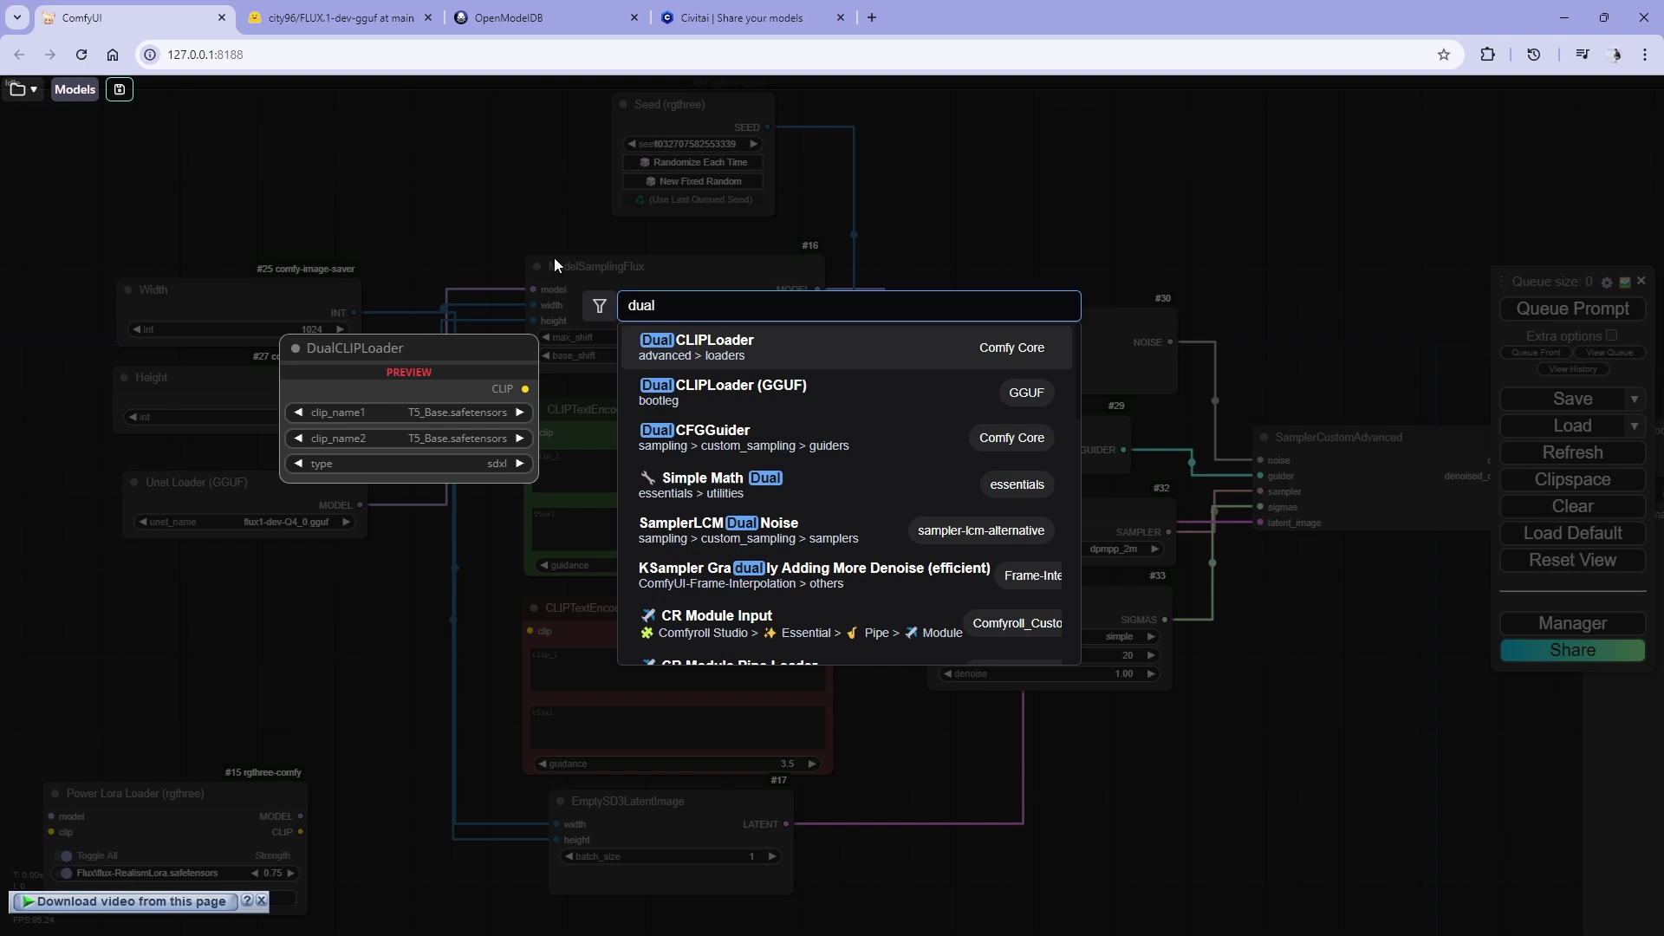
click(741, 405)
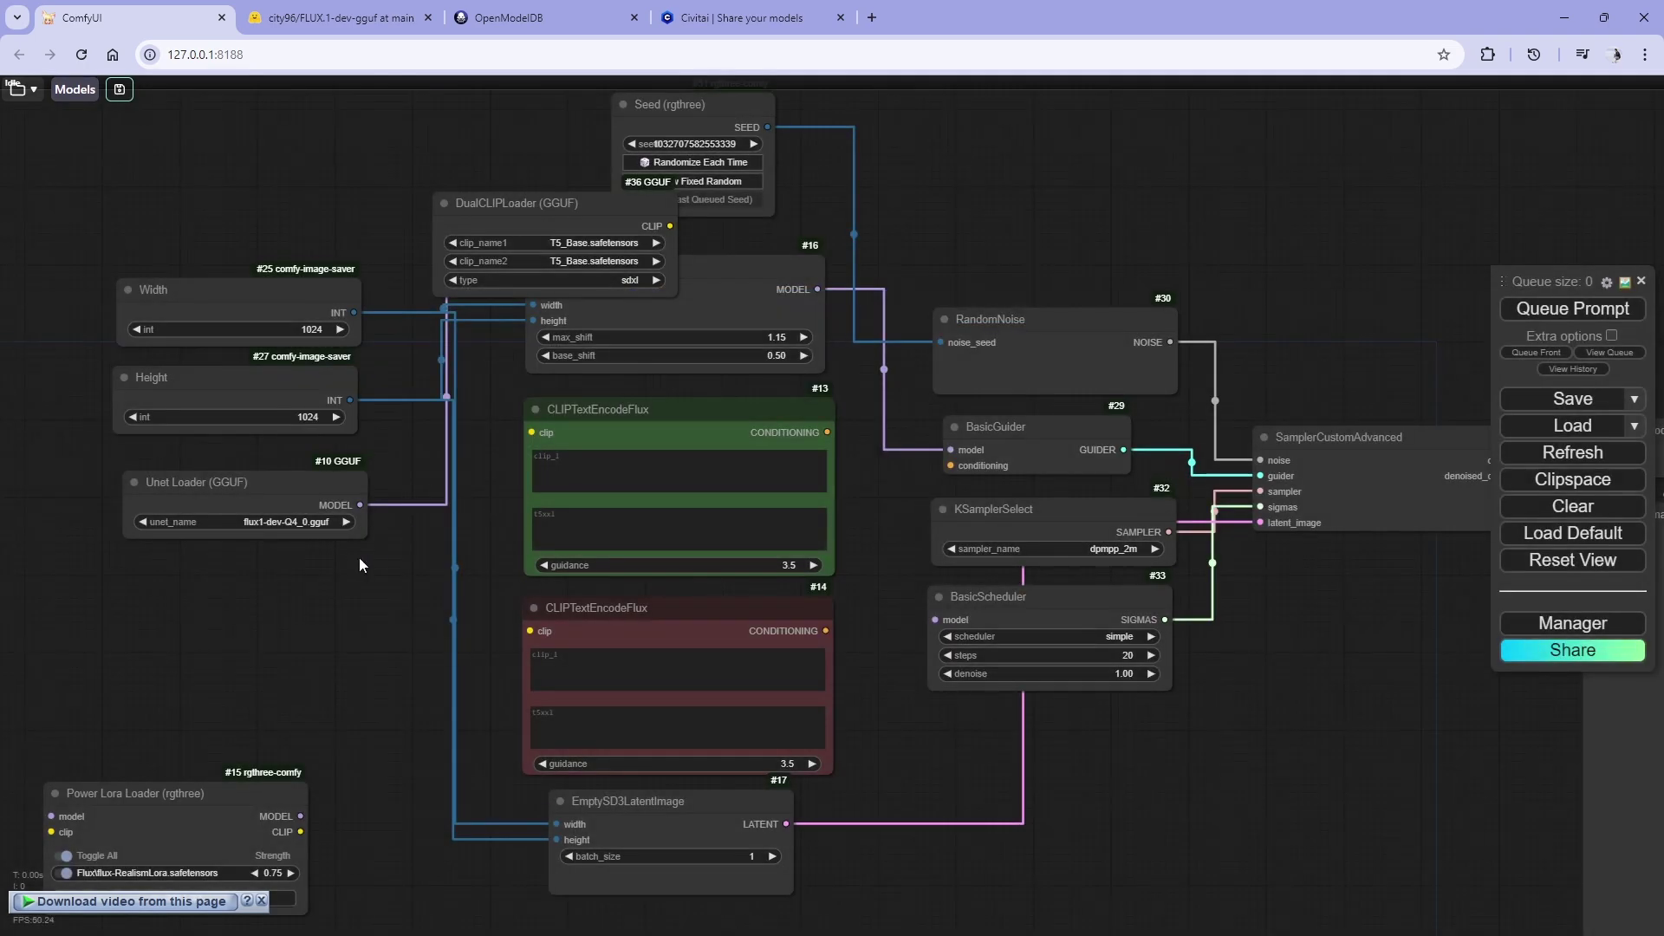
drag(363, 565, 472, 678)
drag(607, 316, 316, 245)
click(379, 284)
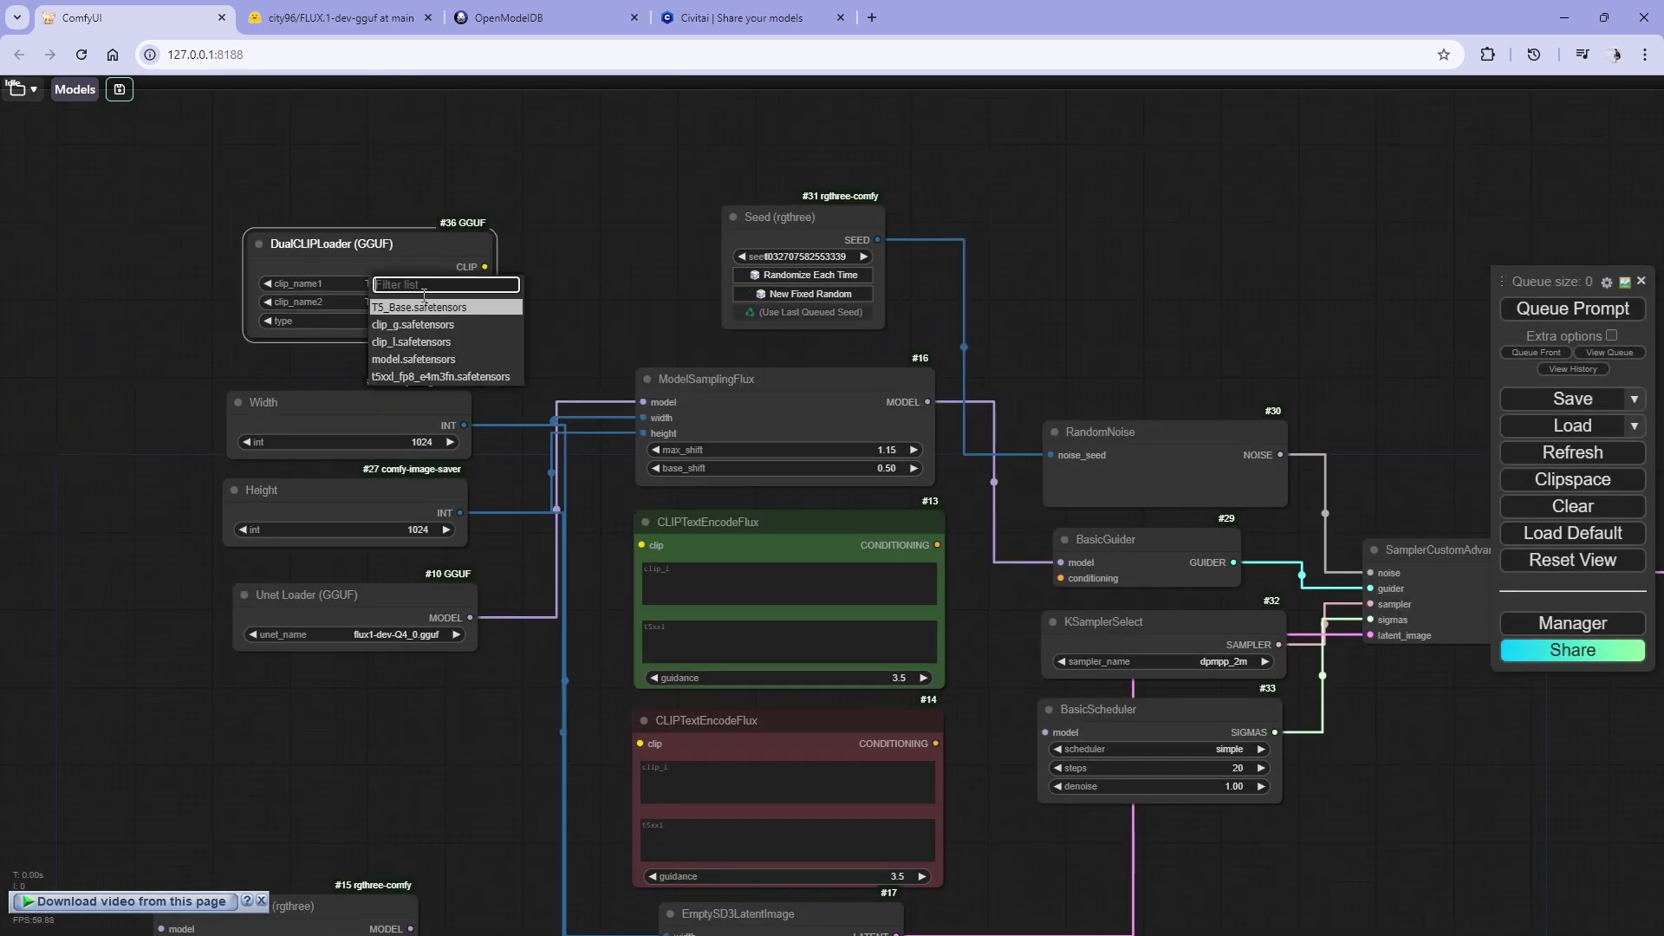
click(472, 370)
click(425, 308)
click(508, 365)
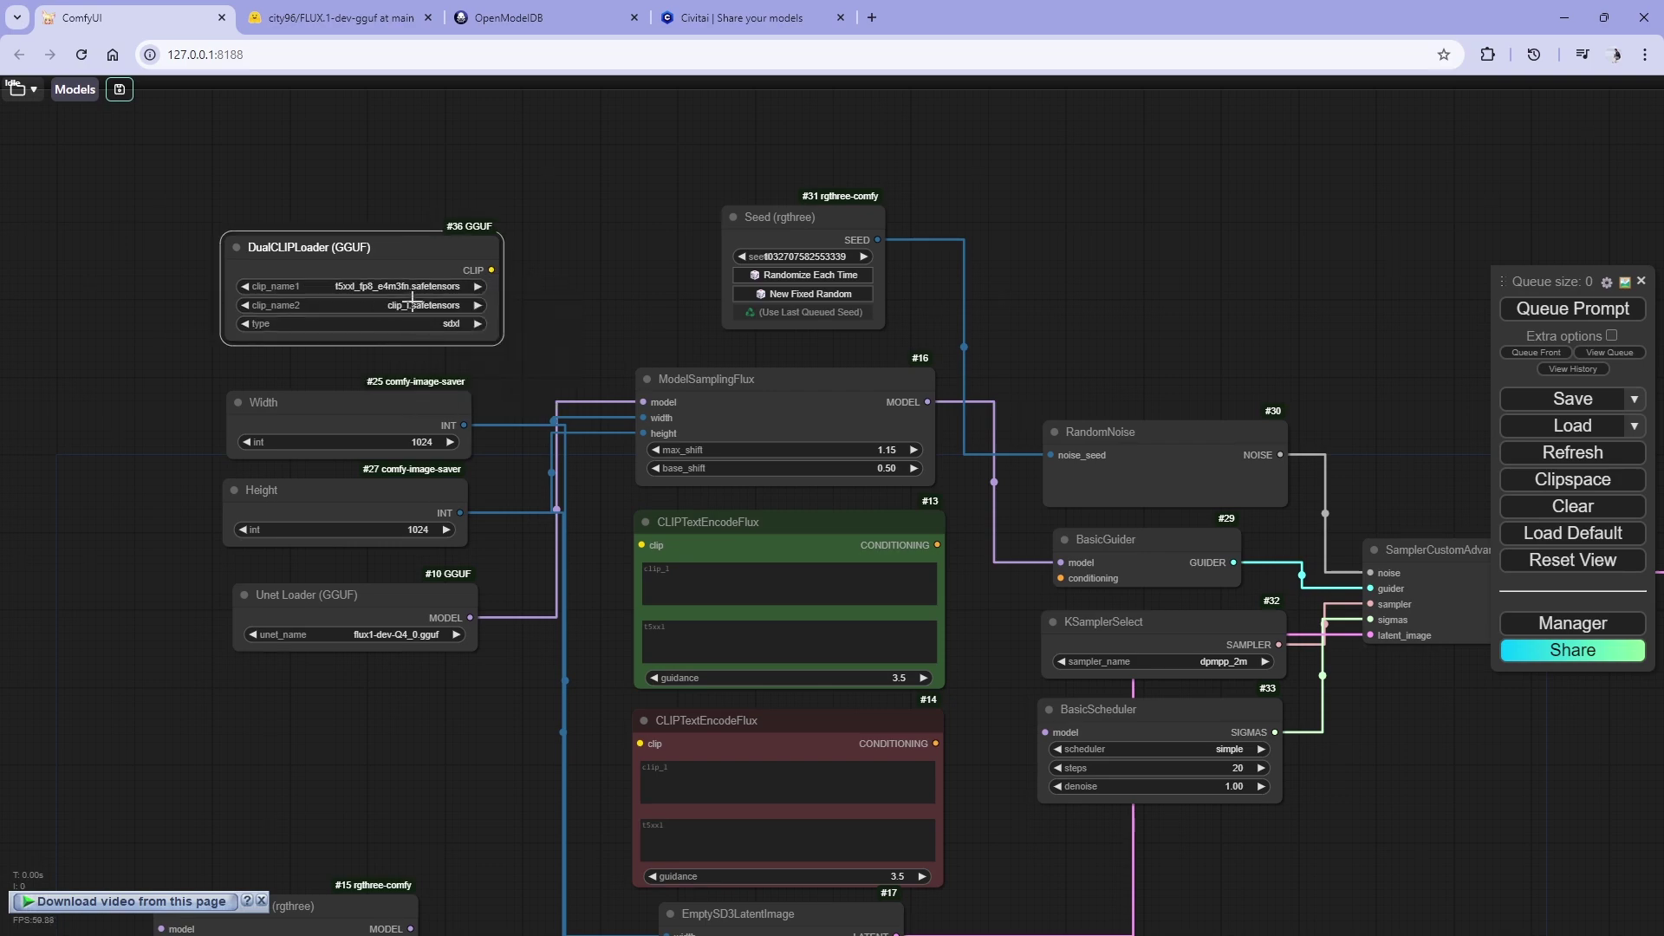
click(438, 325)
click(482, 367)
- Wire its CLIP into both text encoders and the green encoder's conditioning into BasicGuider
scroll(436, 337, up, 10)
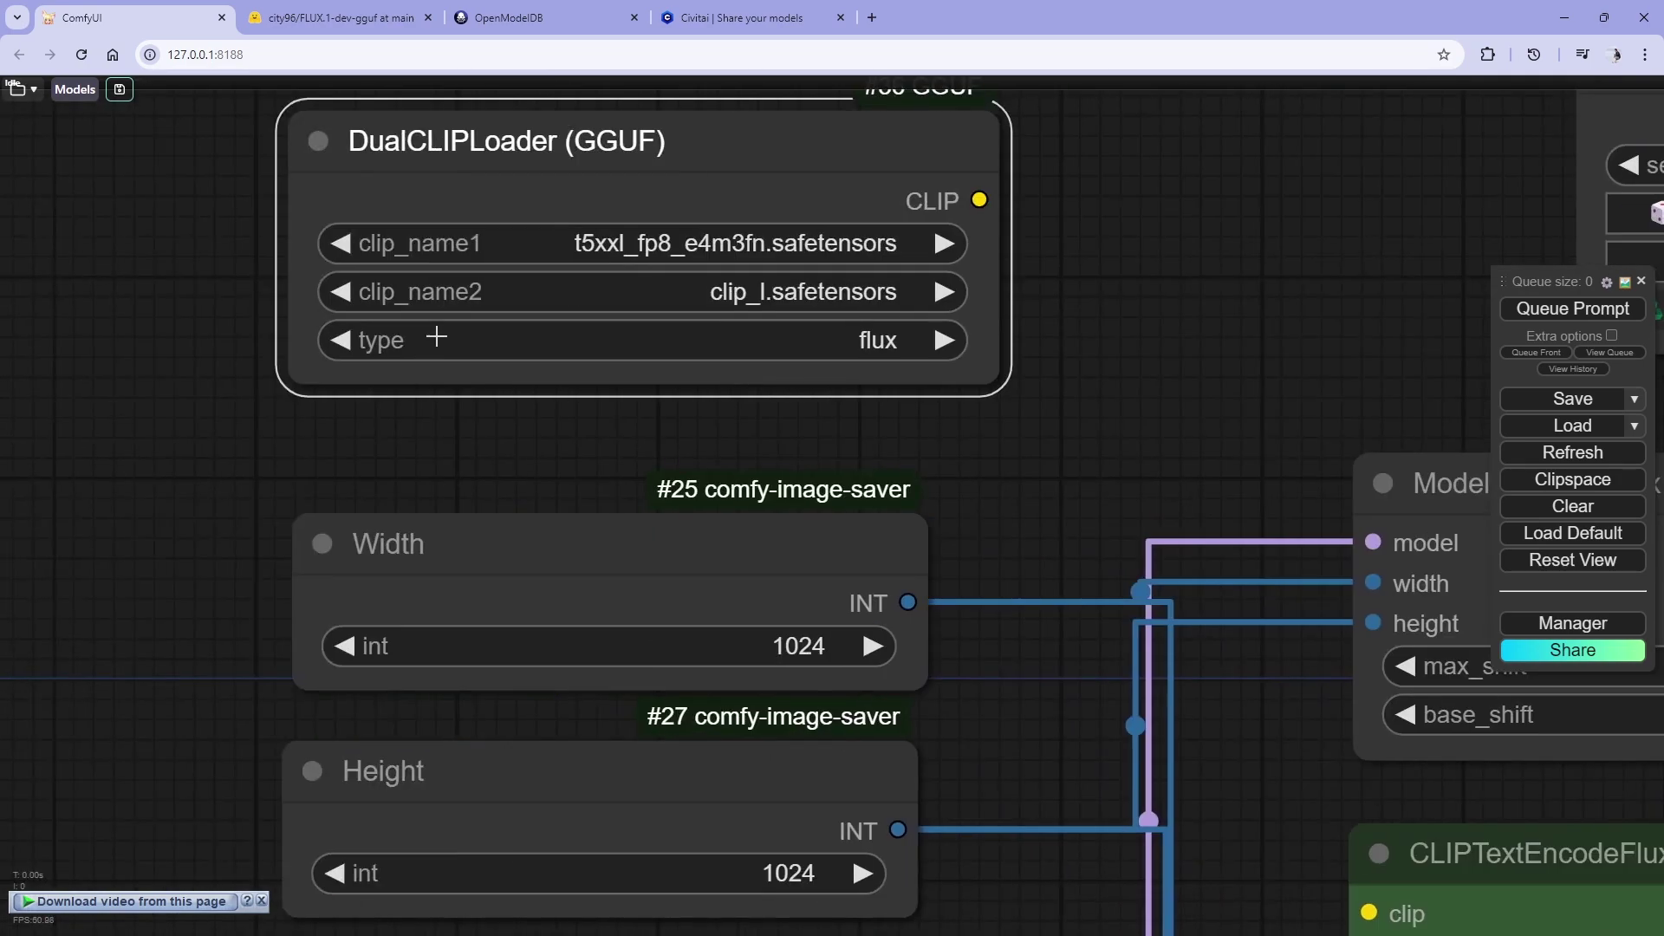
scroll(712, 346, down, 7)
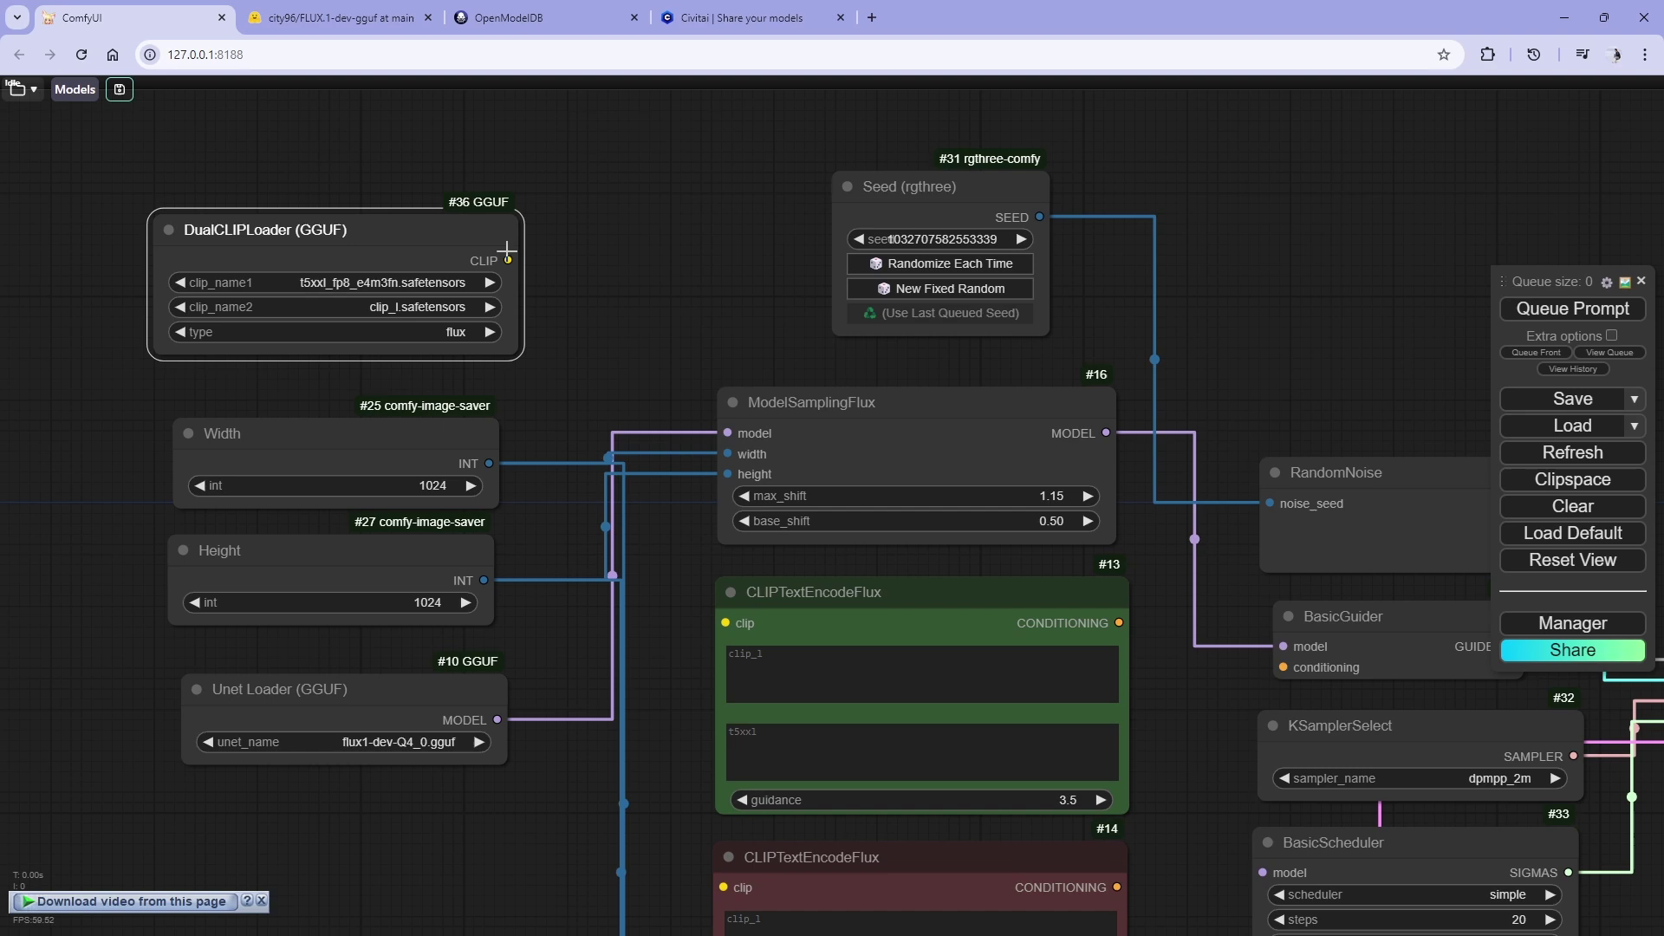
drag(572, 345, 501, 298)
drag(439, 213, 715, 615)
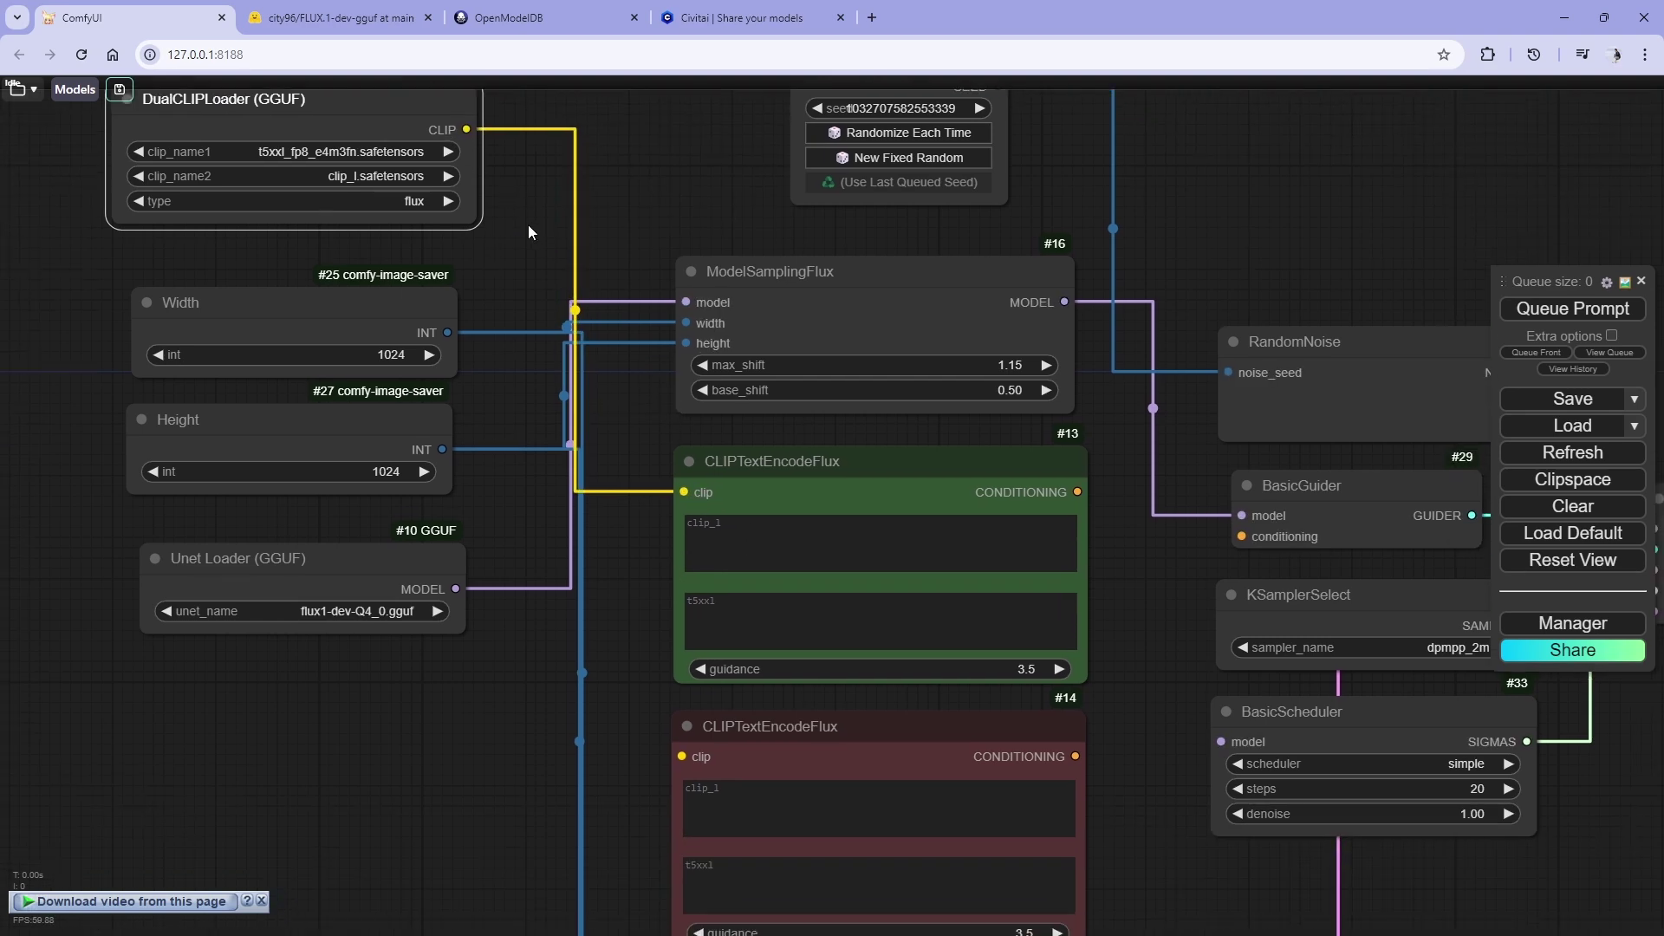
scroll(532, 227, down, 2)
drag(478, 145, 656, 664)
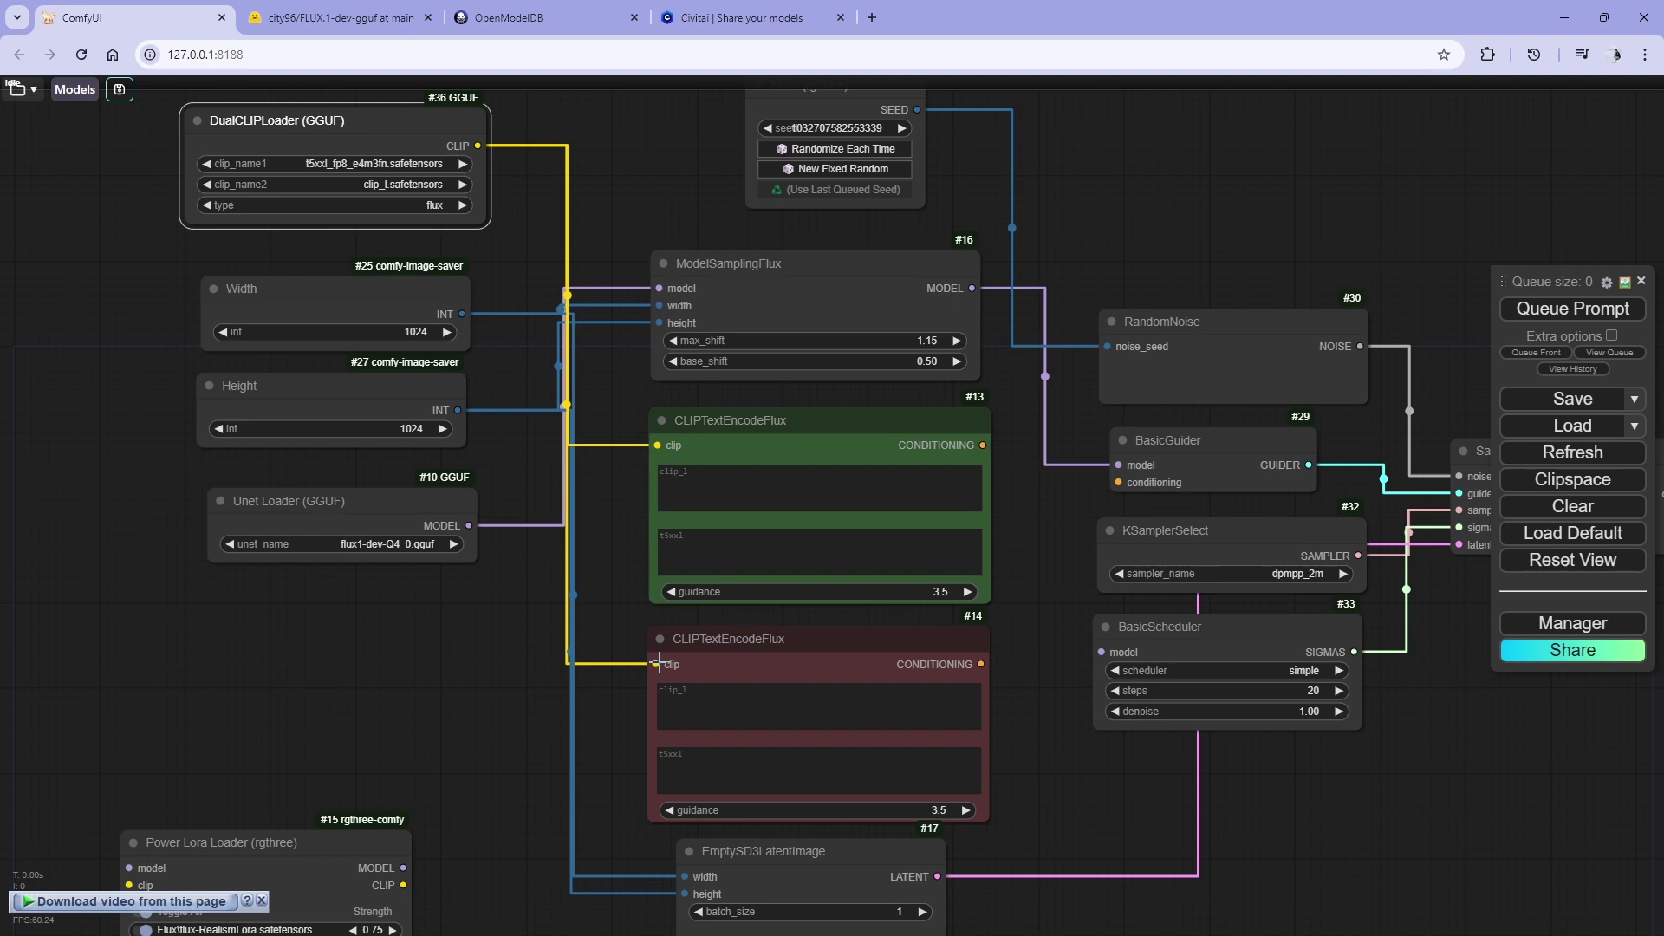
drag(1088, 373, 868, 382)
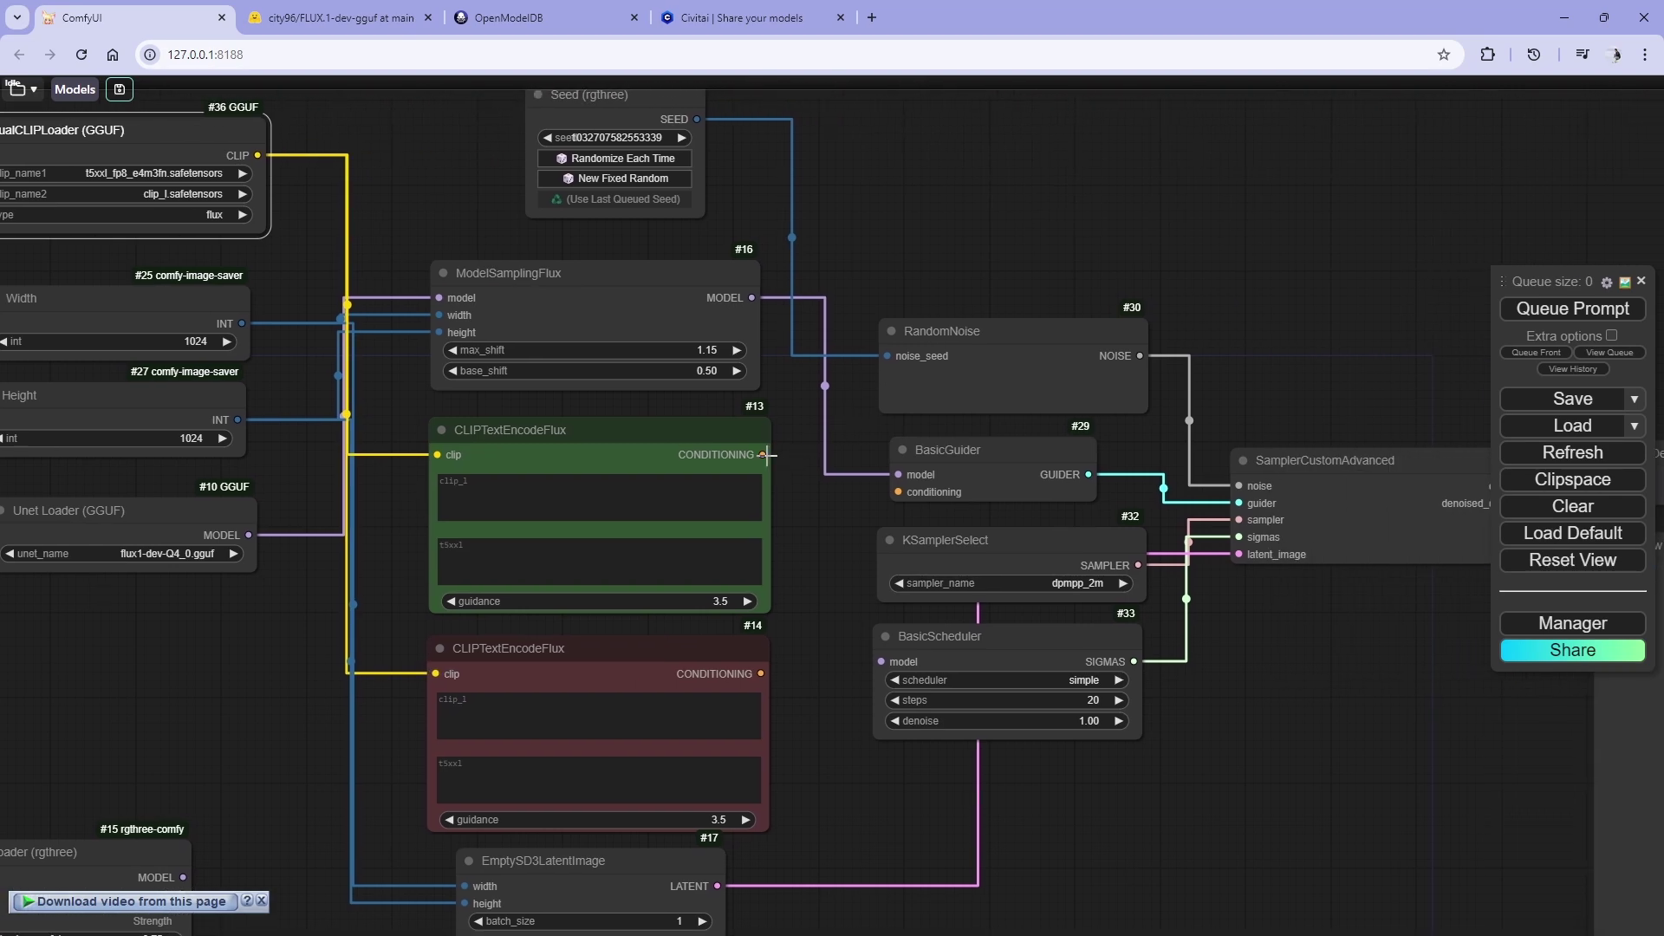
drag(763, 454, 899, 494)
drag(761, 675, 867, 791)
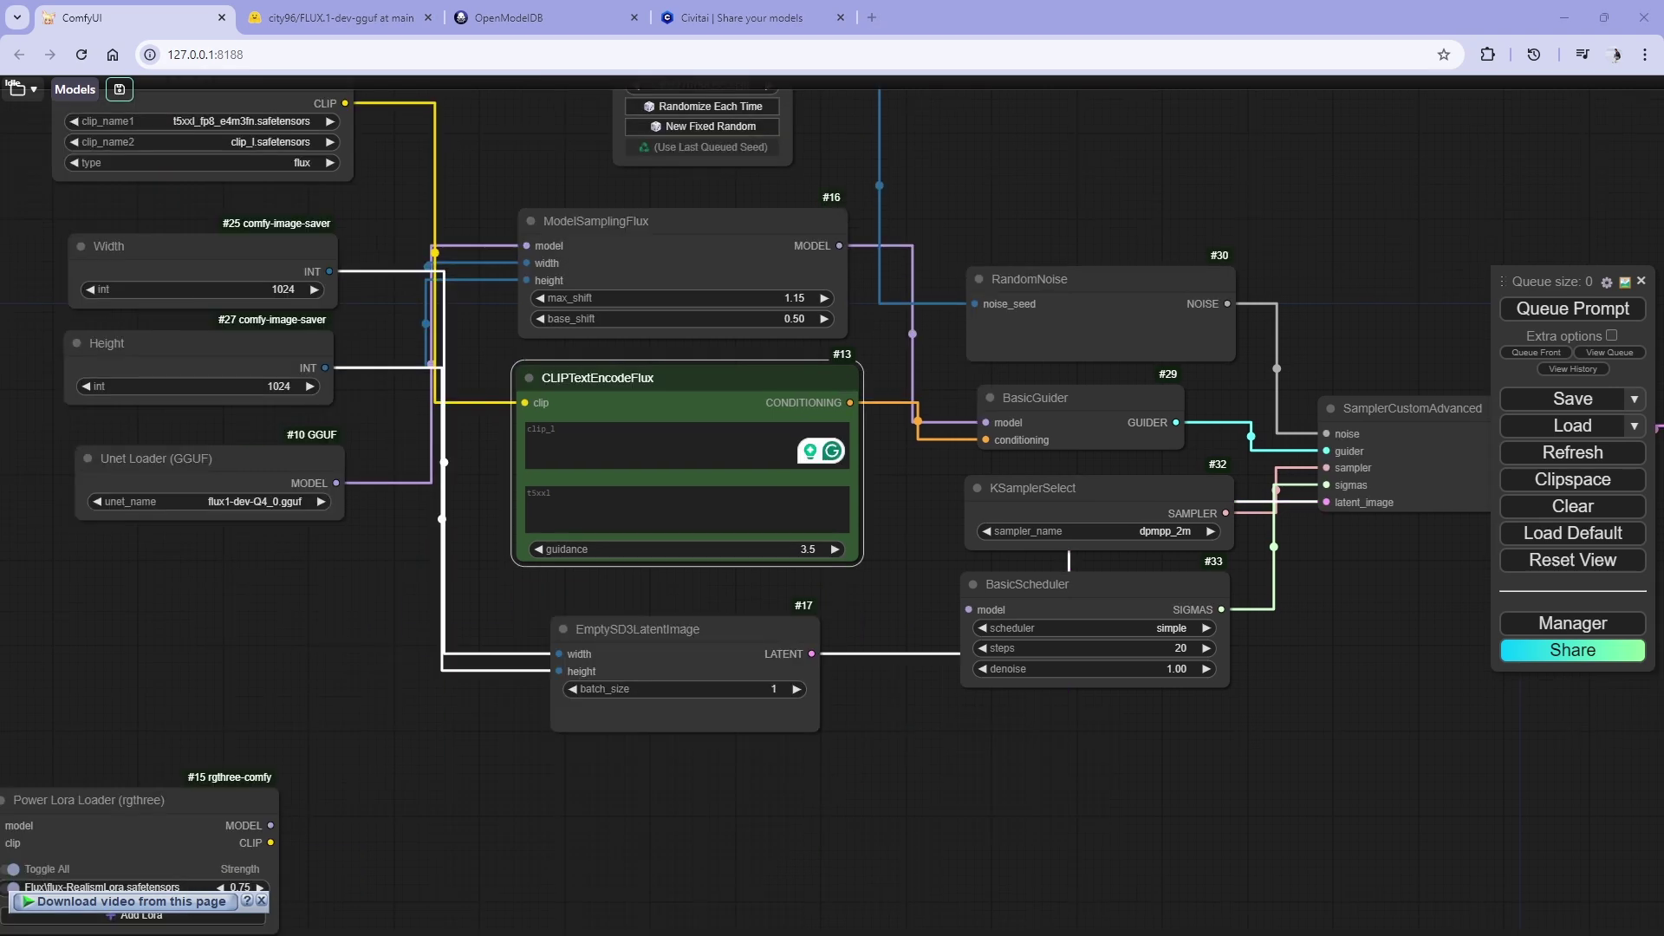
- Paste the cyberpunk prompt into clip_l and make the CLIPTextEncodeFlux node taller
key(ctrl+v)
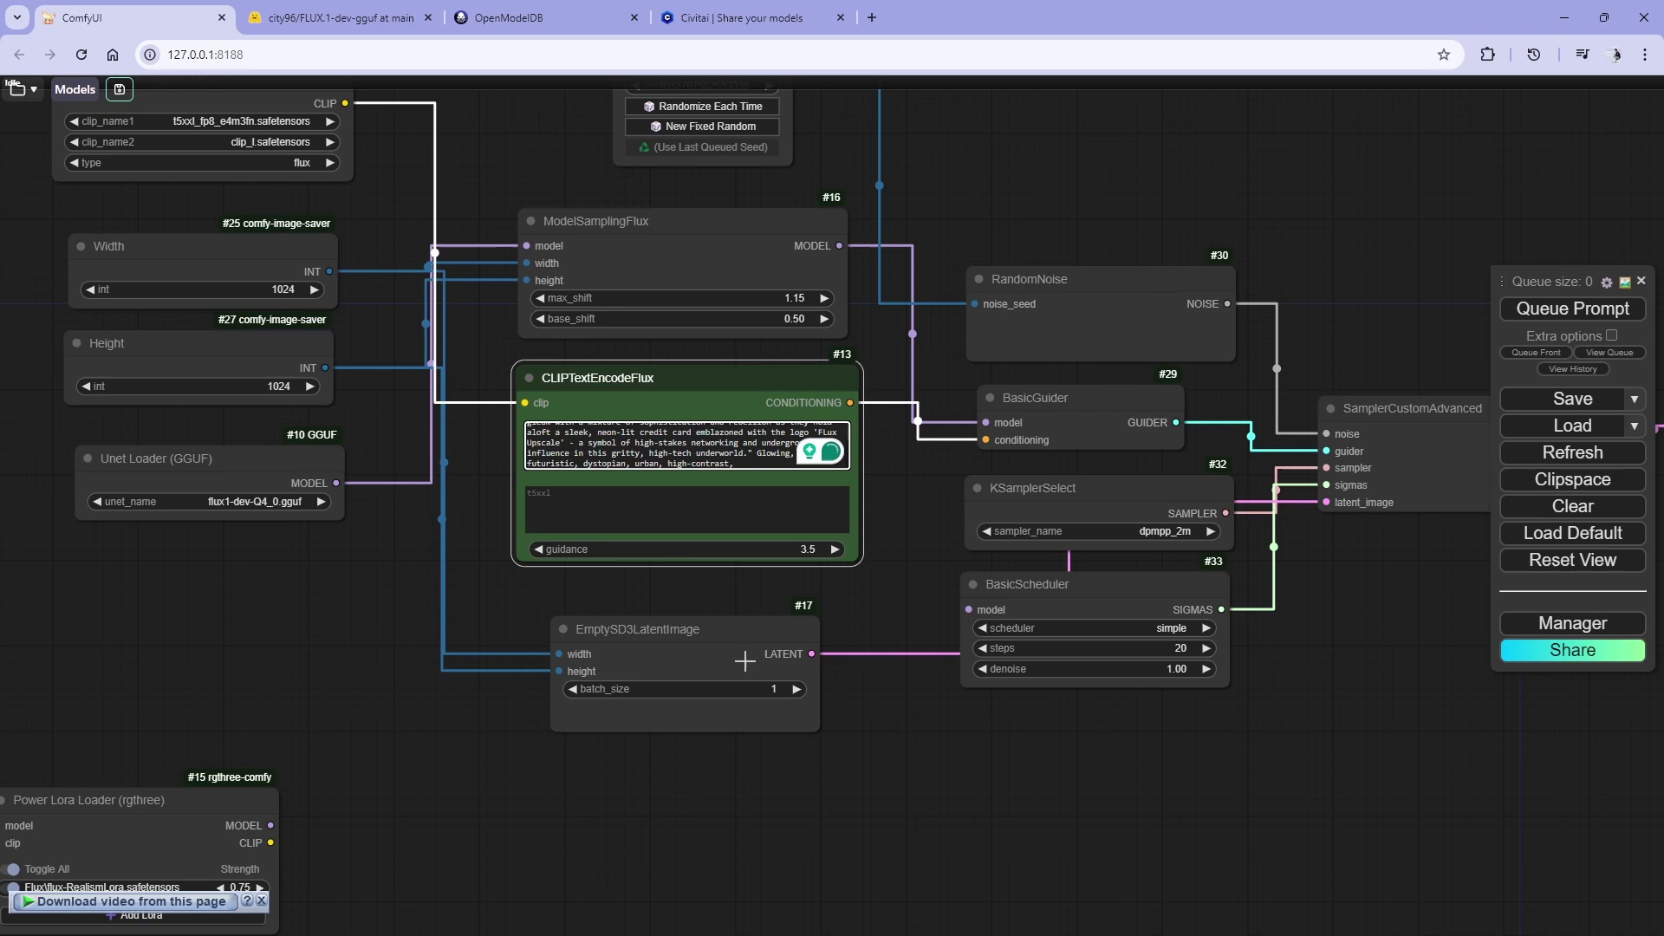
drag(720, 632, 723, 713)
drag(857, 559, 859, 639)
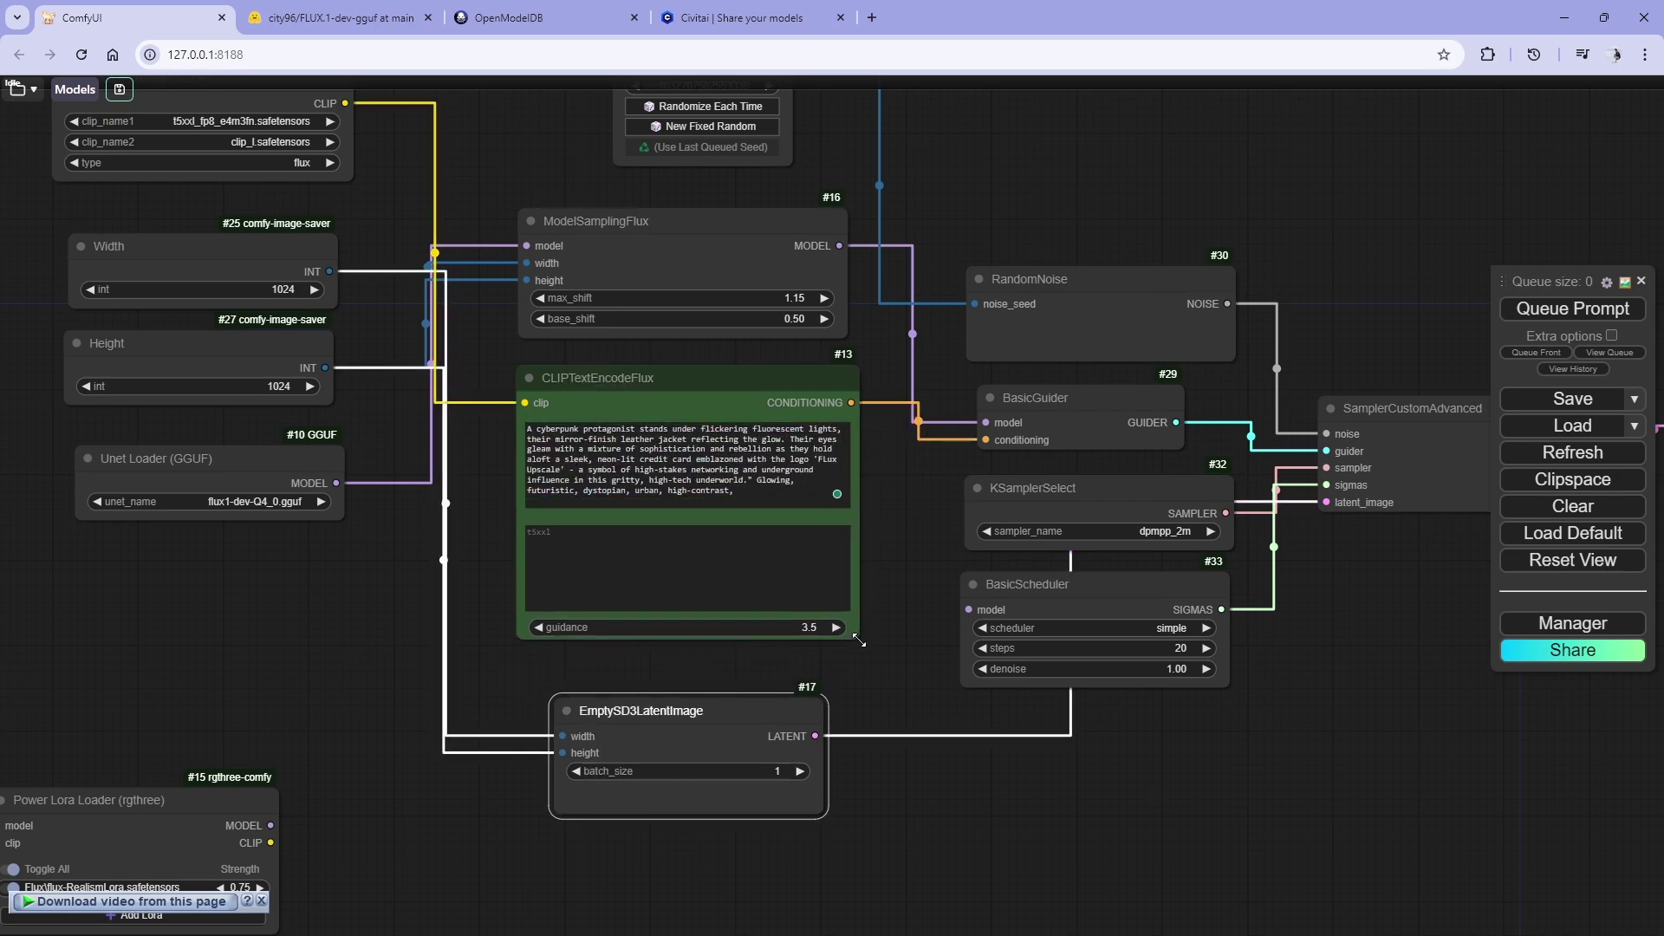
drag(909, 466, 869, 605)
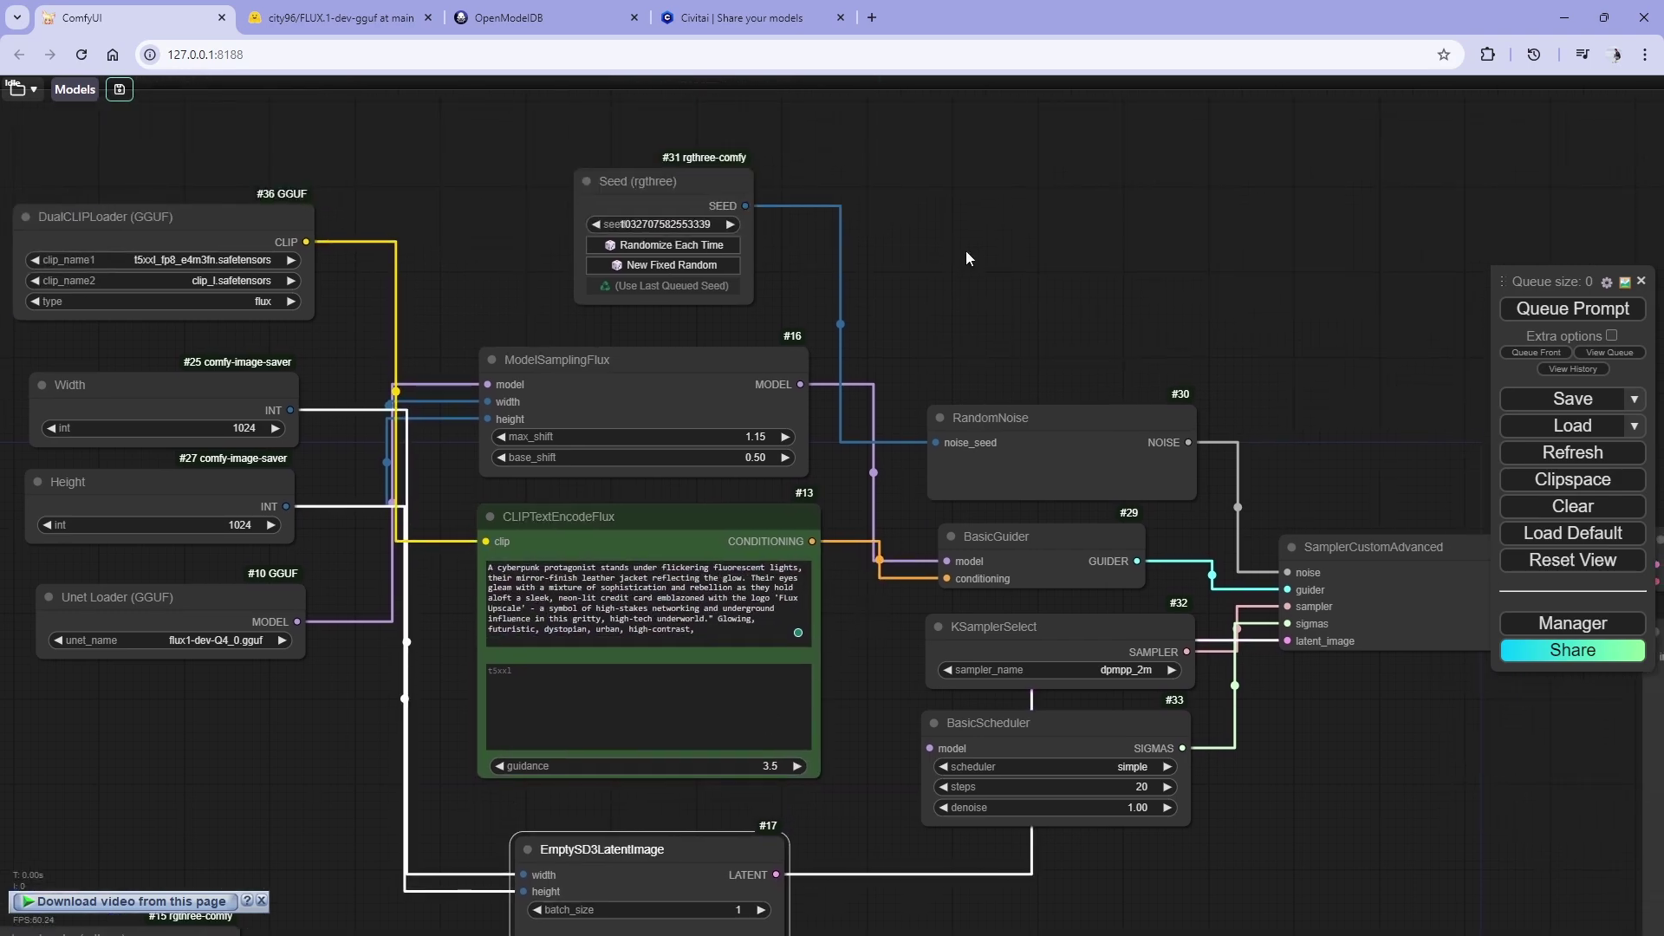
- Drop the FluxGuidance node and set the encoder's guidance to 0 instead
double_click(938, 300)
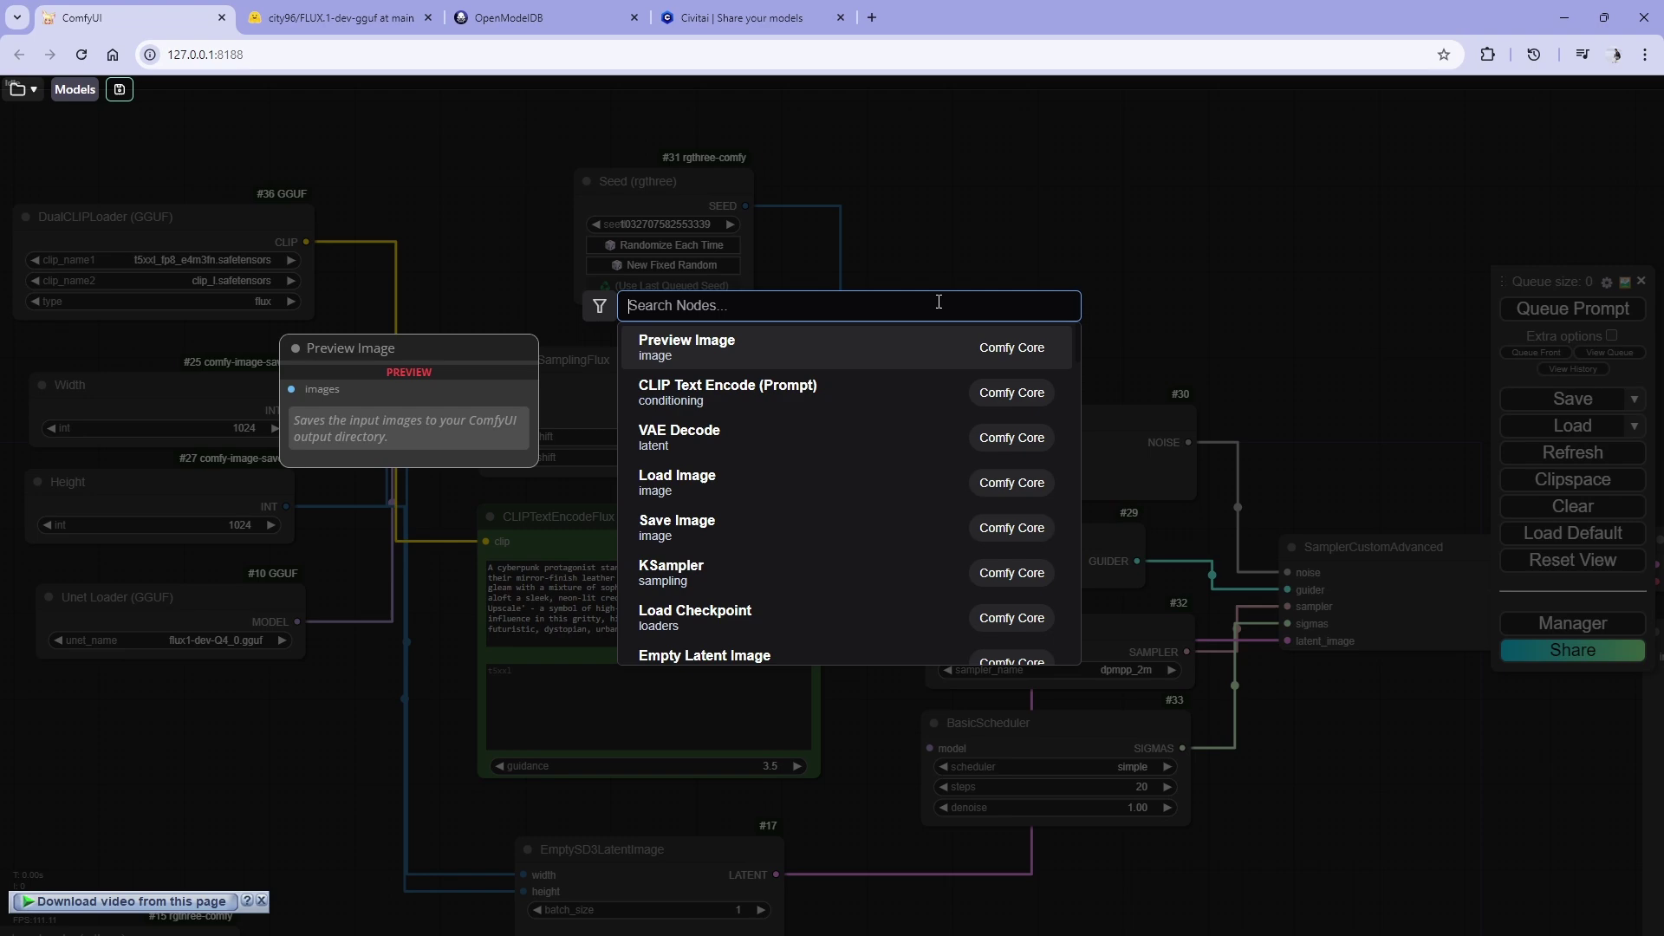
text(flux g)
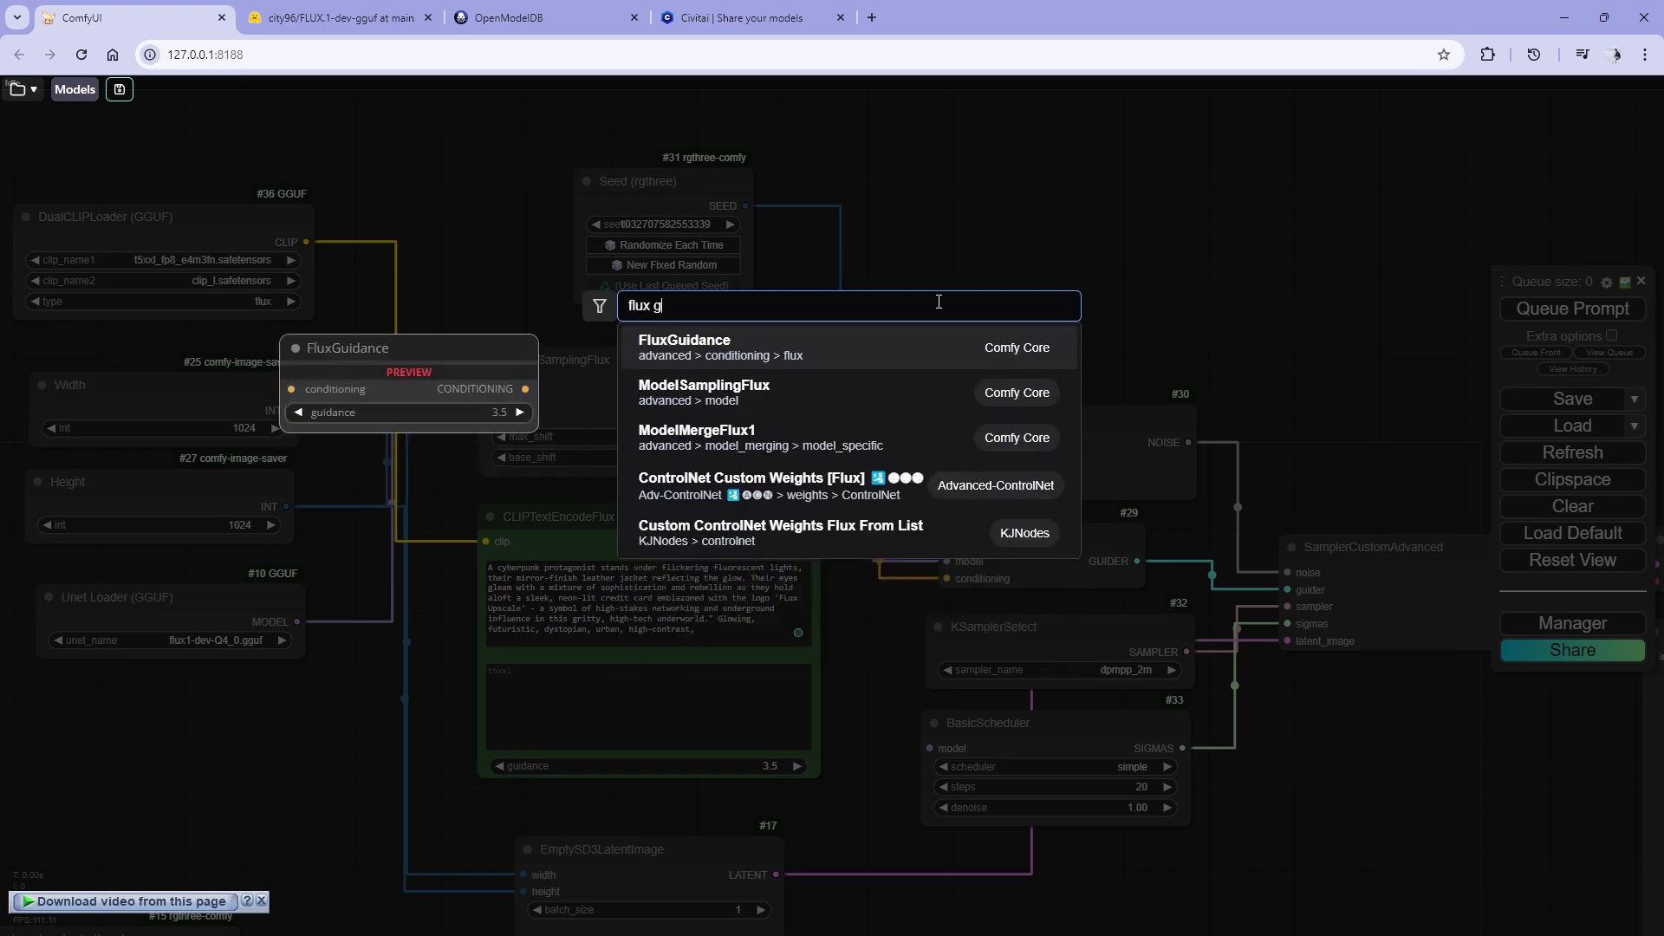
key(Return)
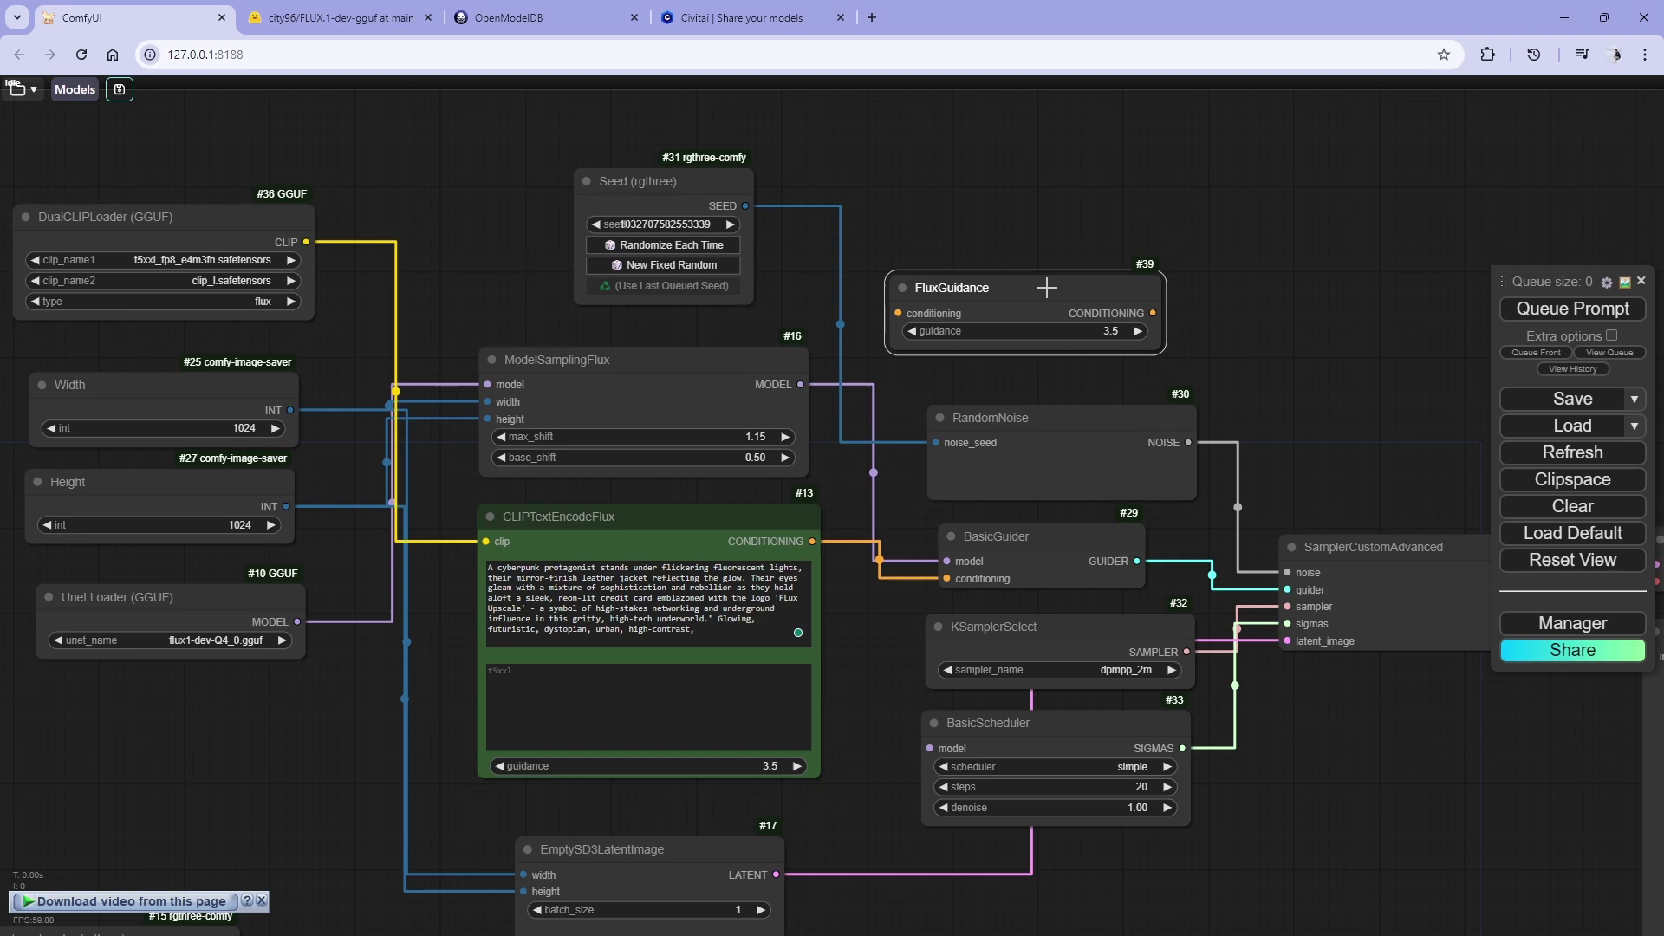
key(Delete)
click(740, 771)
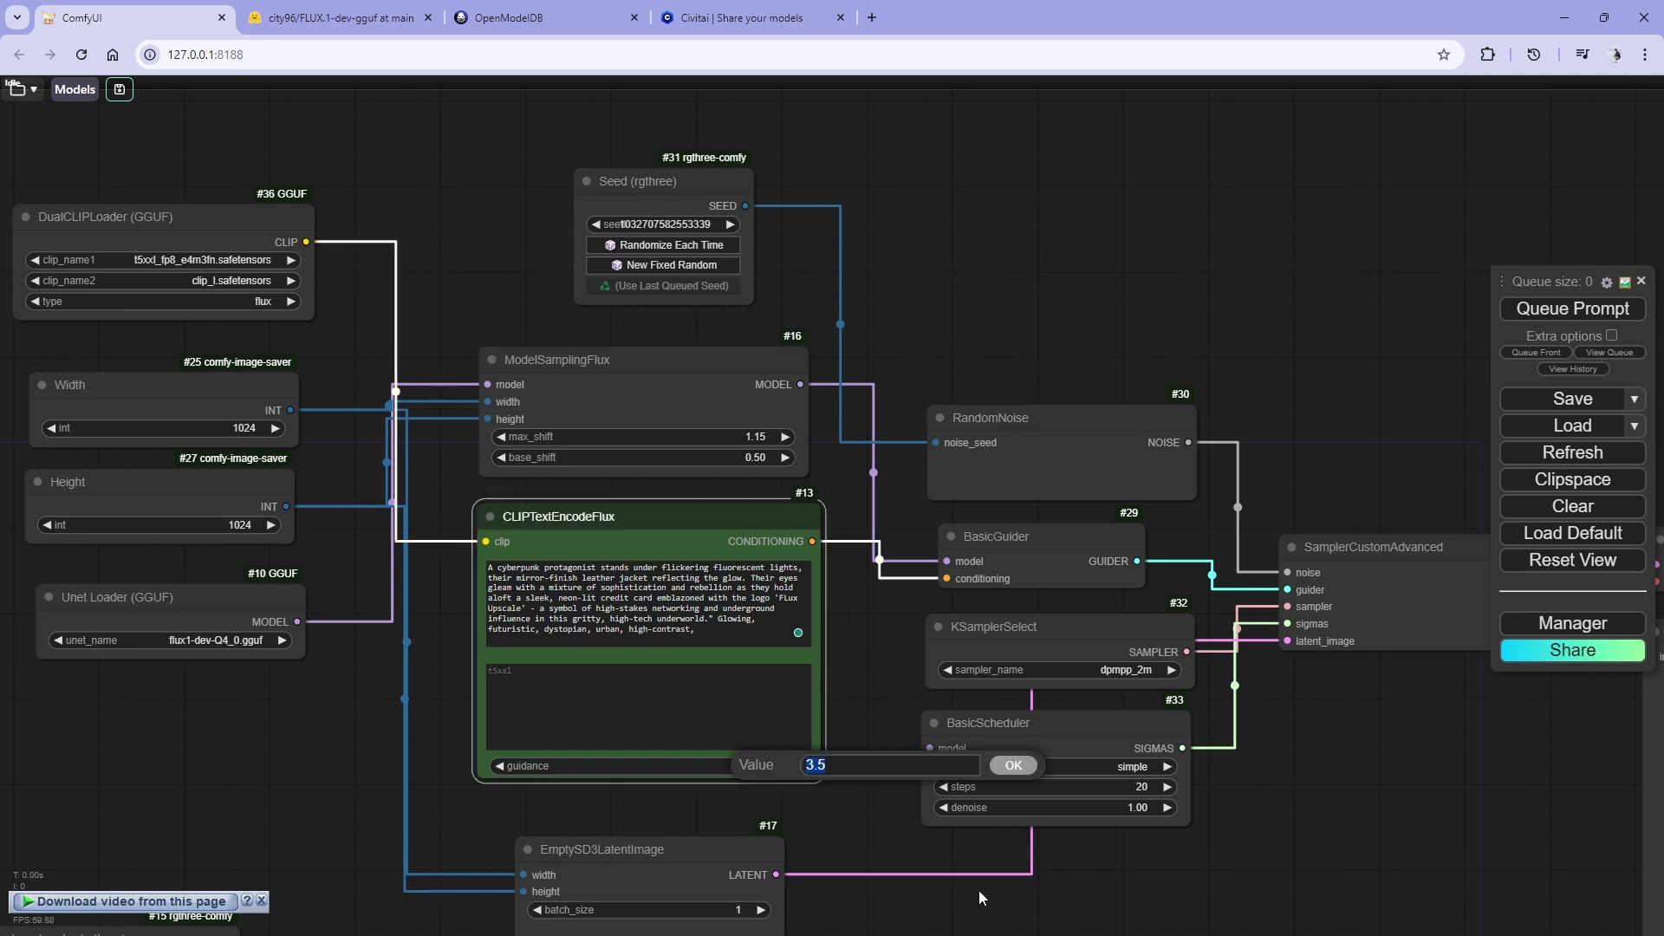
text(0)
key(Return)
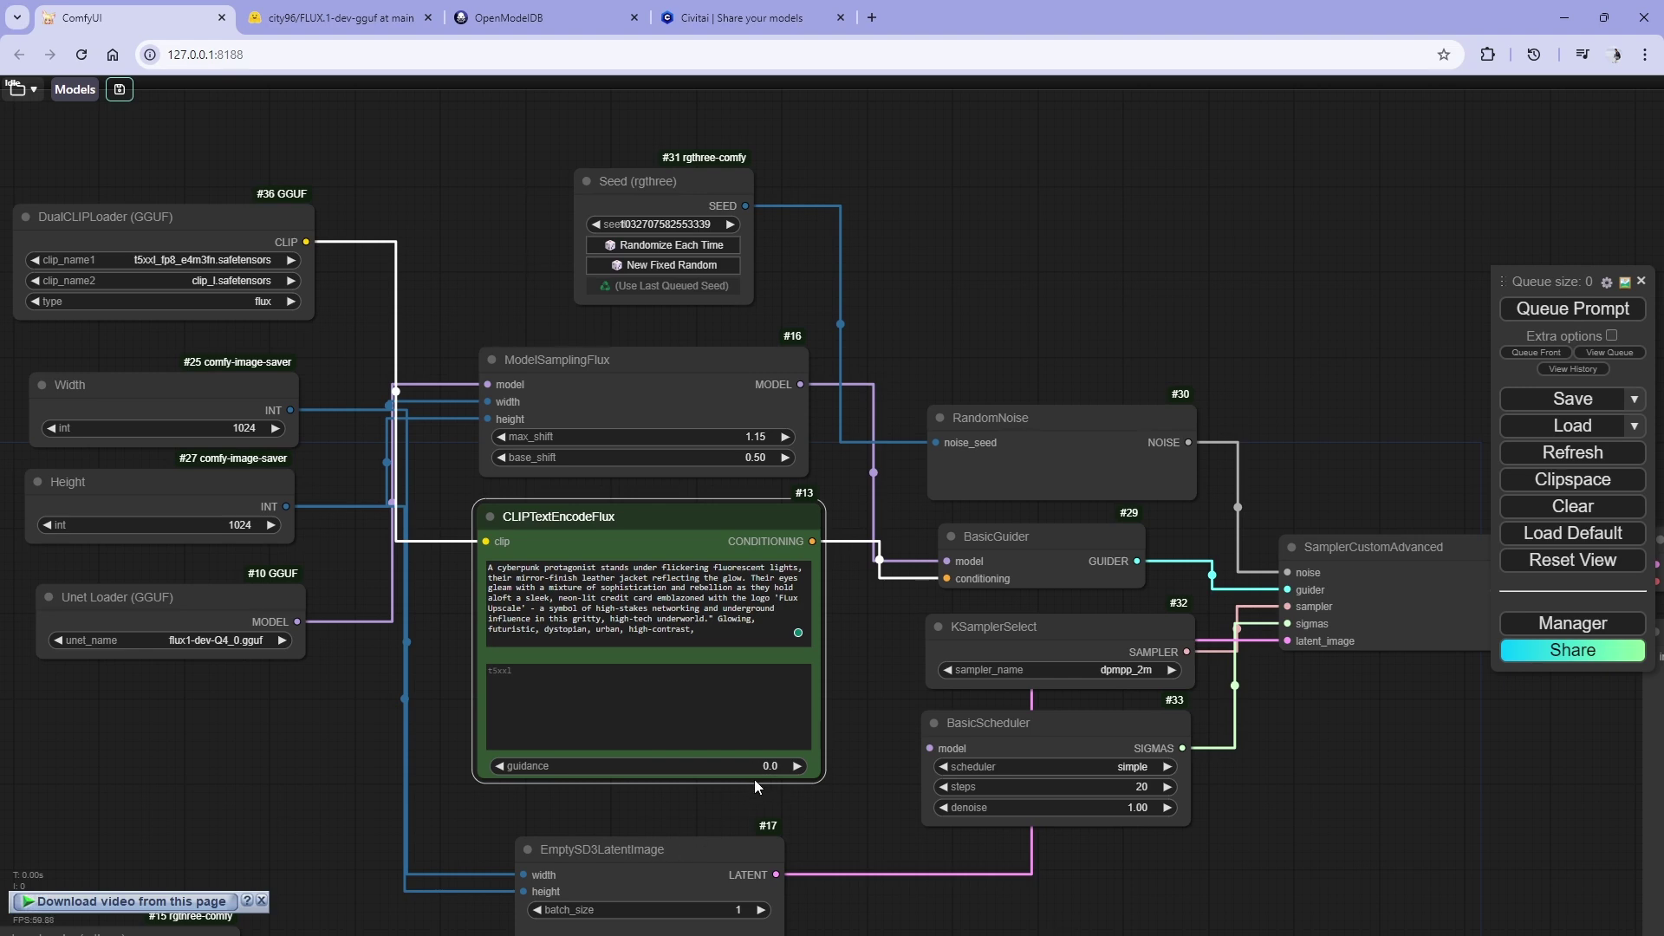
- Copy the clip_l prompt into the t5xxl text box
click(725, 622)
key(ctrl+a)
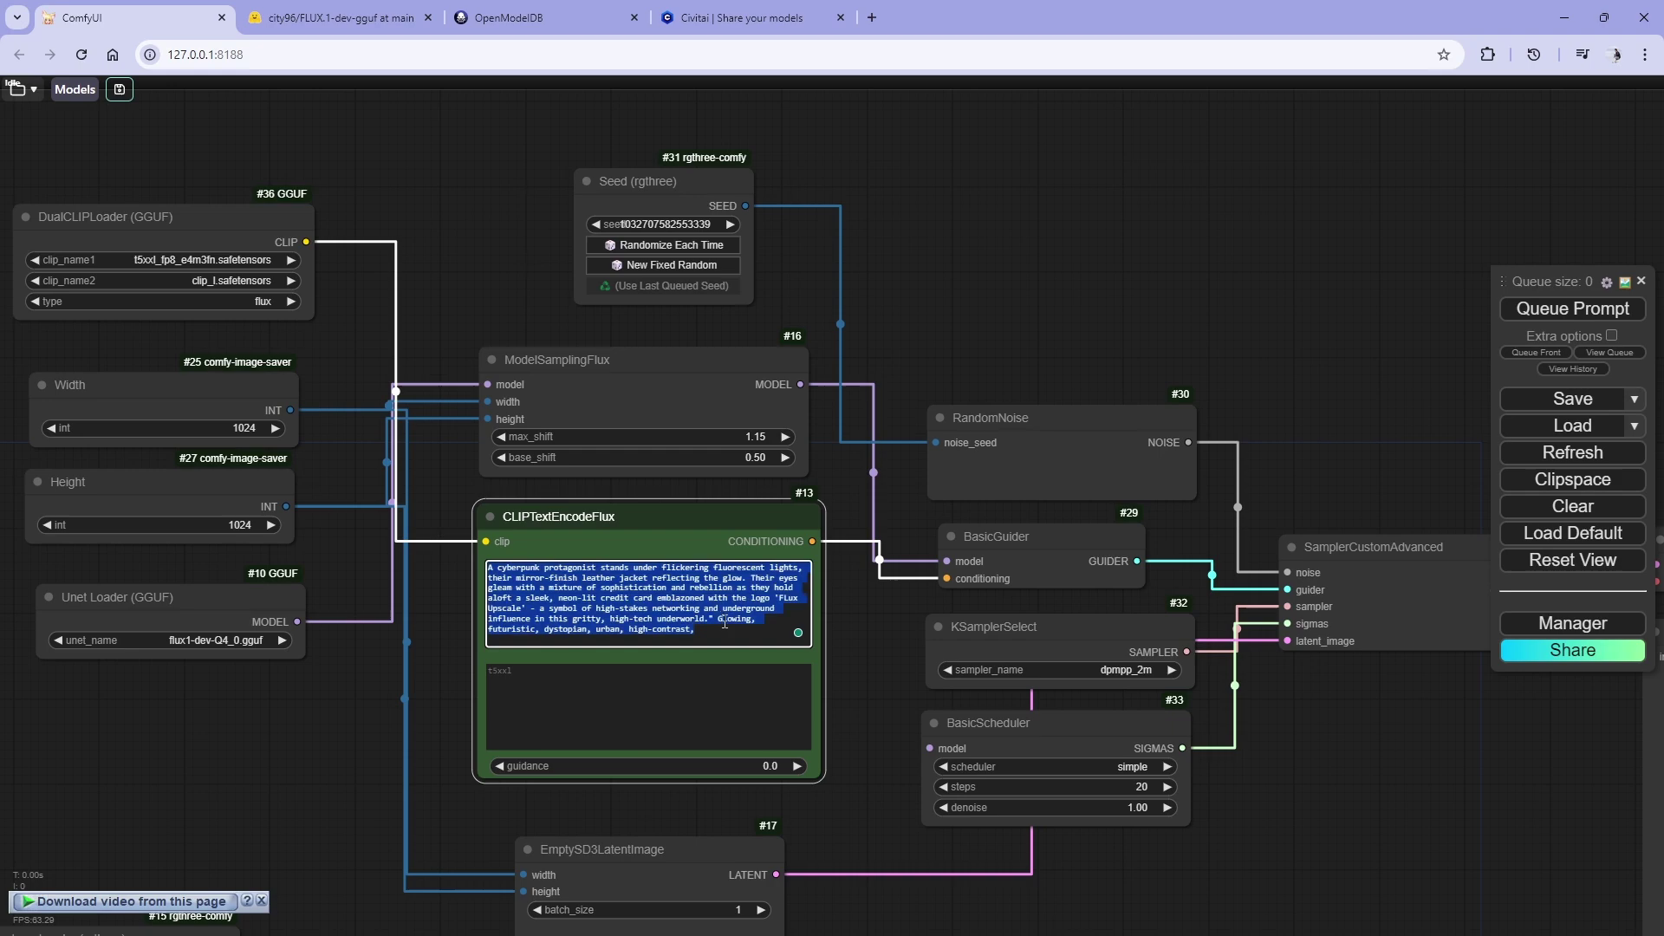
click(543, 707)
text(A cyberpunk protagonist stands under flickering fluorescent lights, their mirror-finish leather jacket reflecting the glow. Their eyes gleam with a mixture of sophistication and rebellion as they hold aloft a sleek, neon-lit credit card emblazoned with the logo 'FLux Upscale' - a symbol of high-stakes networking and underground influence in this gritty, high-tech underworld." Glowing, futuristic, dystopian, urban, high-contrast,)
scroll(474, 689, up, 10)
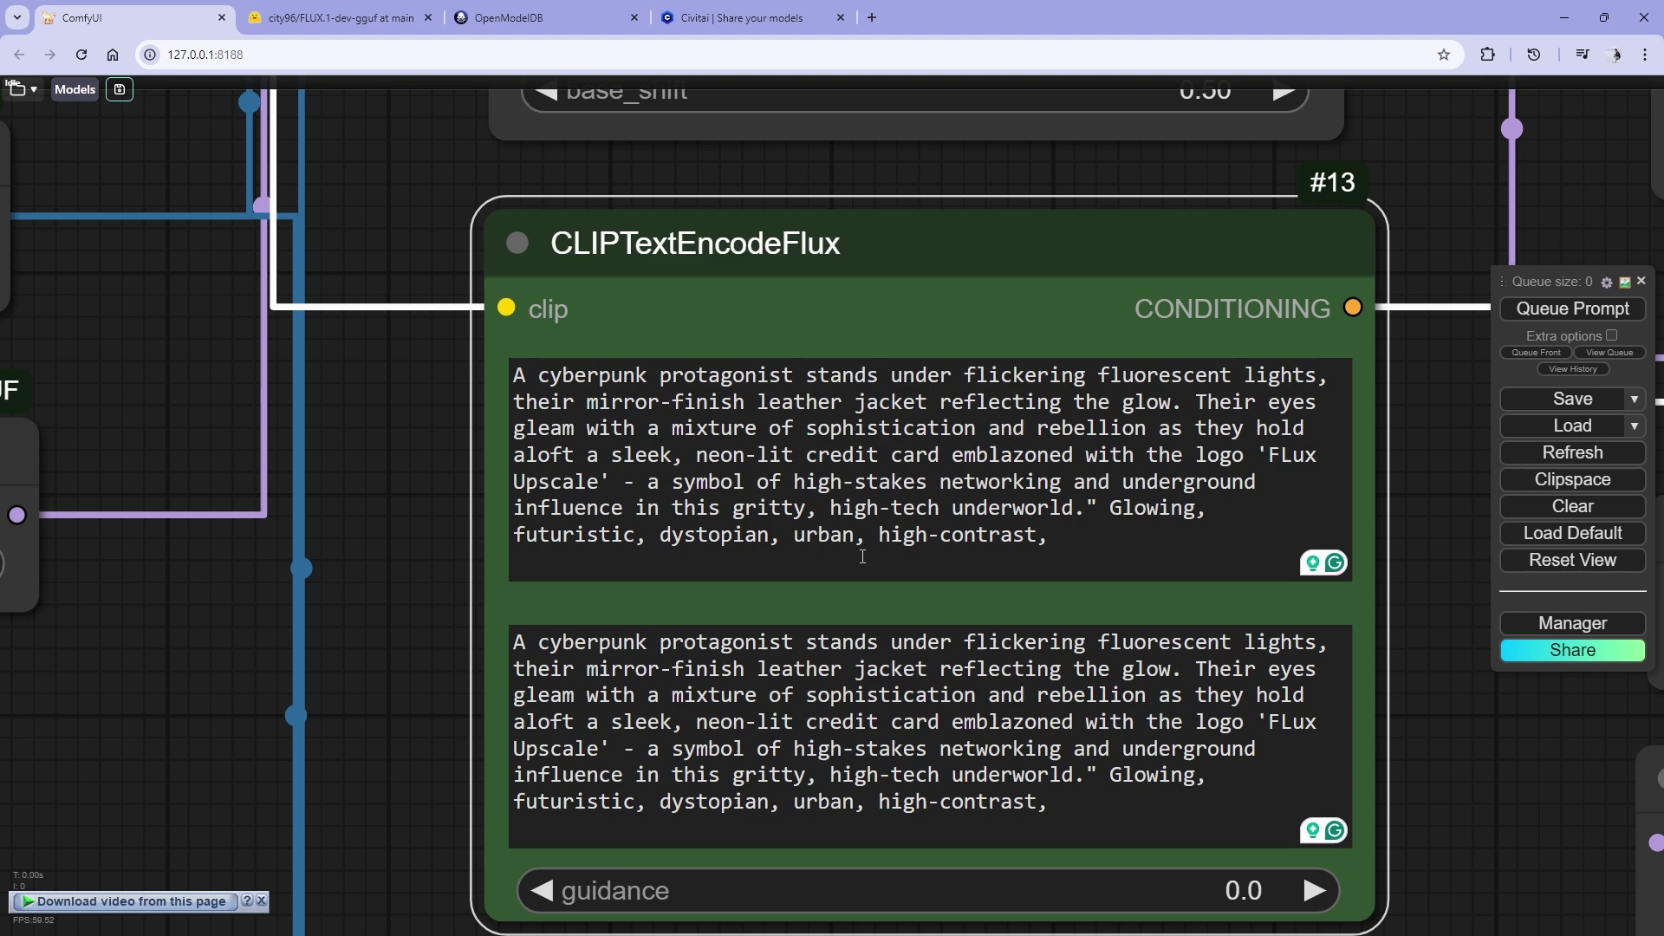
- Search 'vae' to add Load VAE under the Unet Loader, choosing Flux_VAE.safetensors
scroll(367, 645, down, 10)
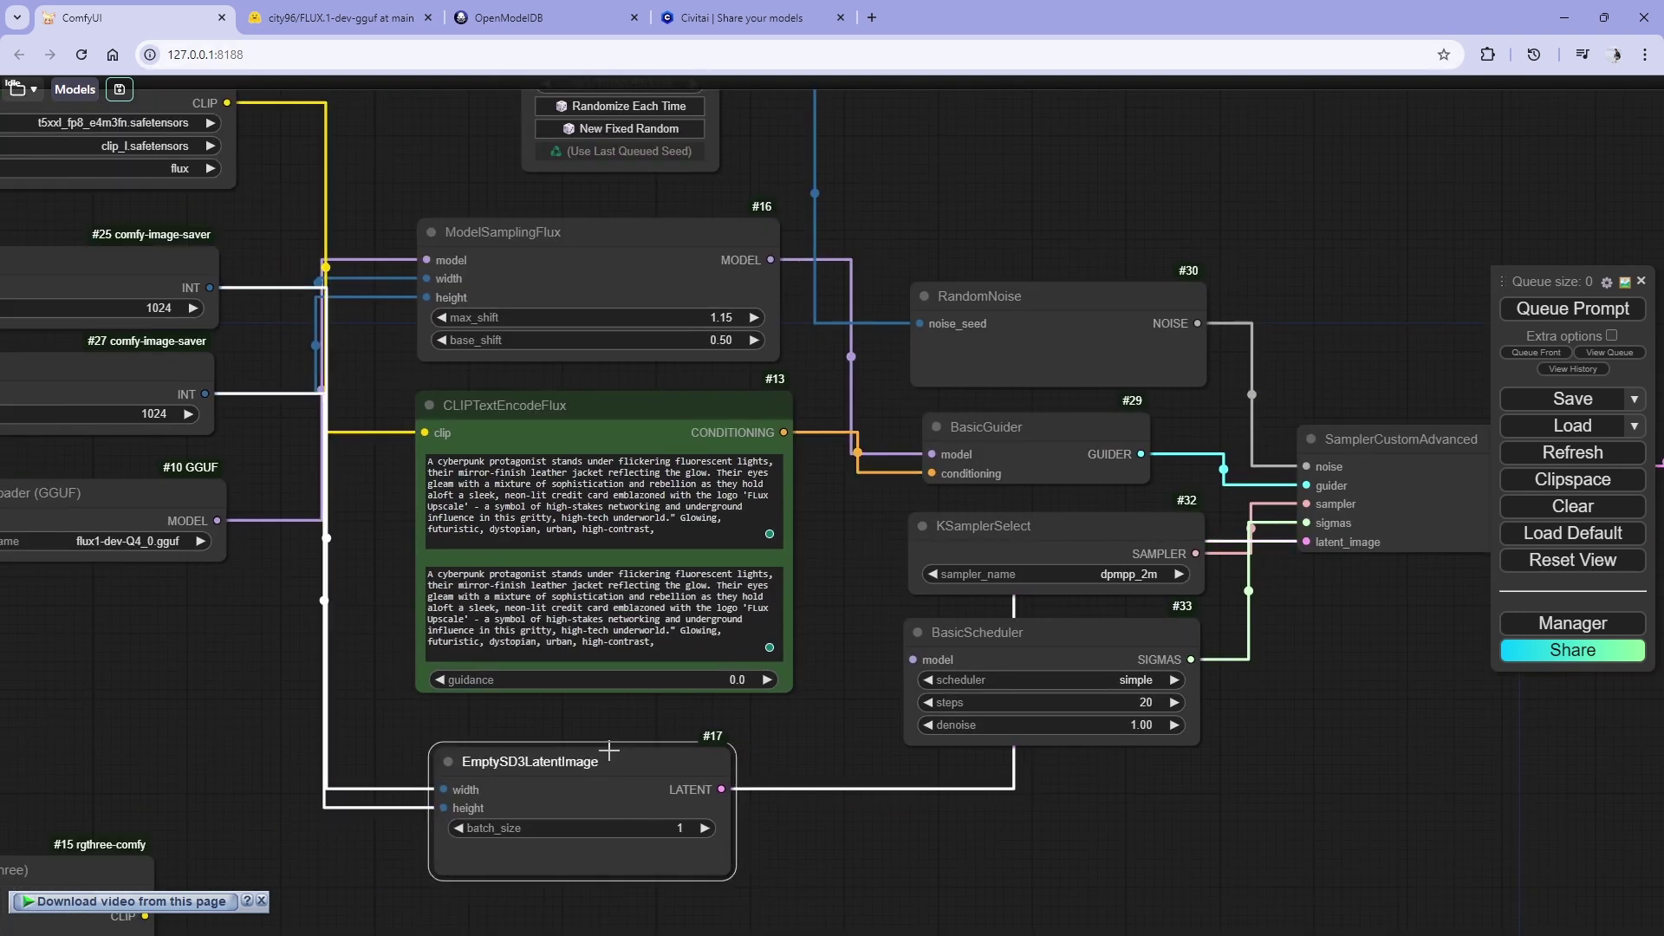
scroll(609, 751, down, 2)
scroll(1046, 768, down, 5)
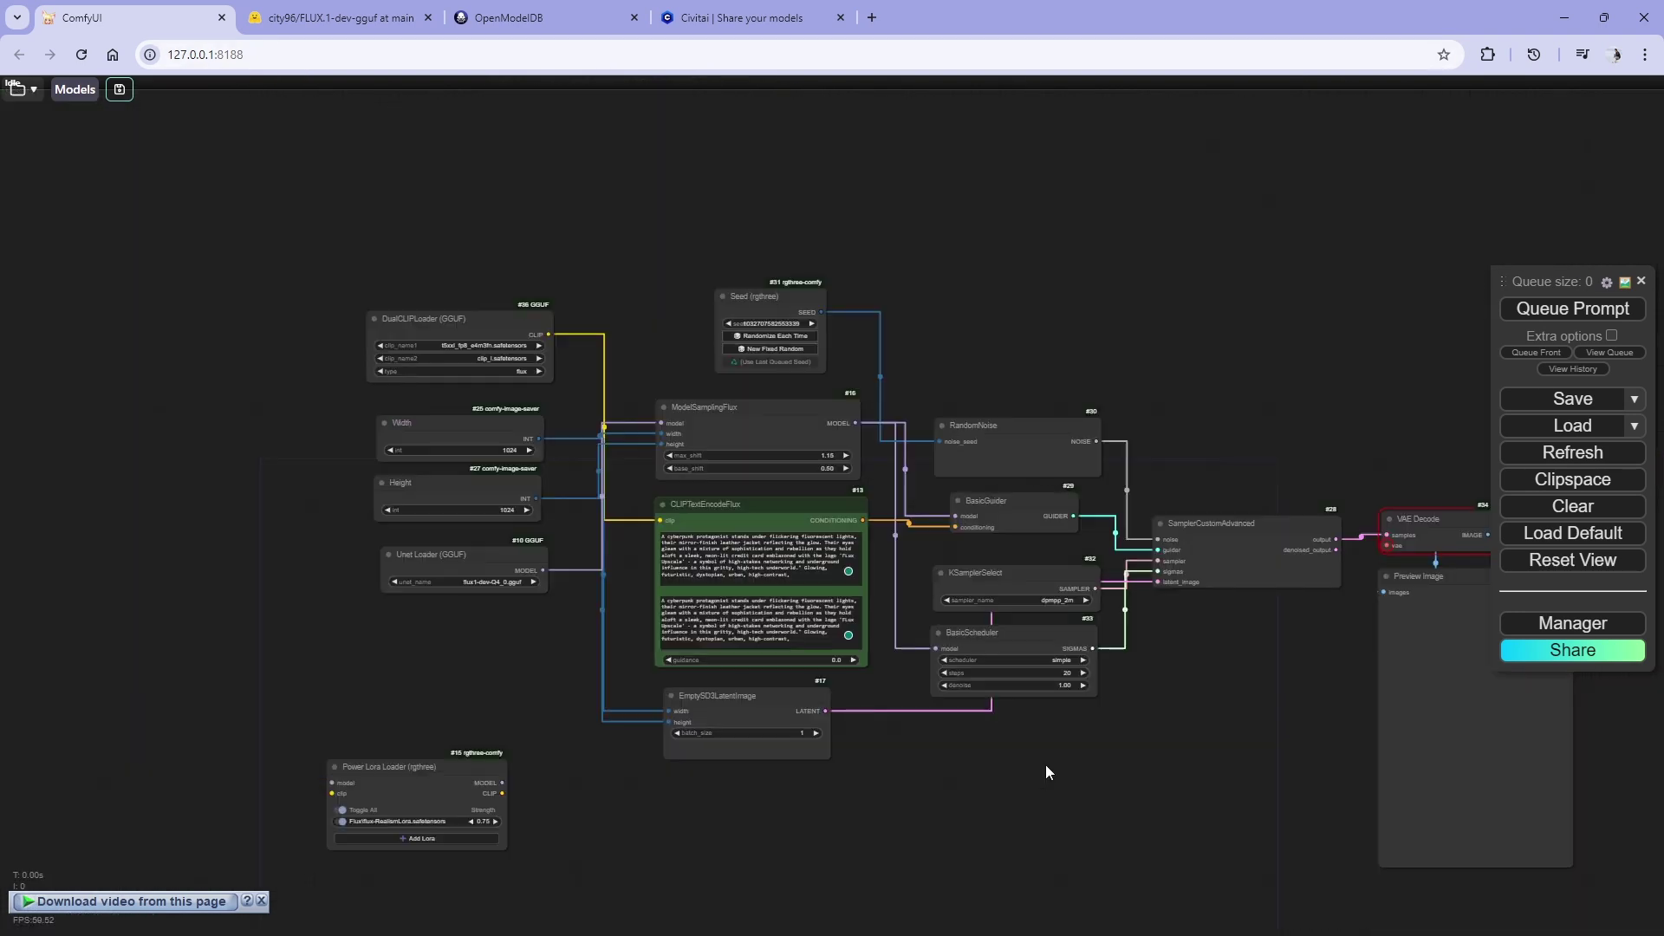
double_click(1046, 768)
text(vae)
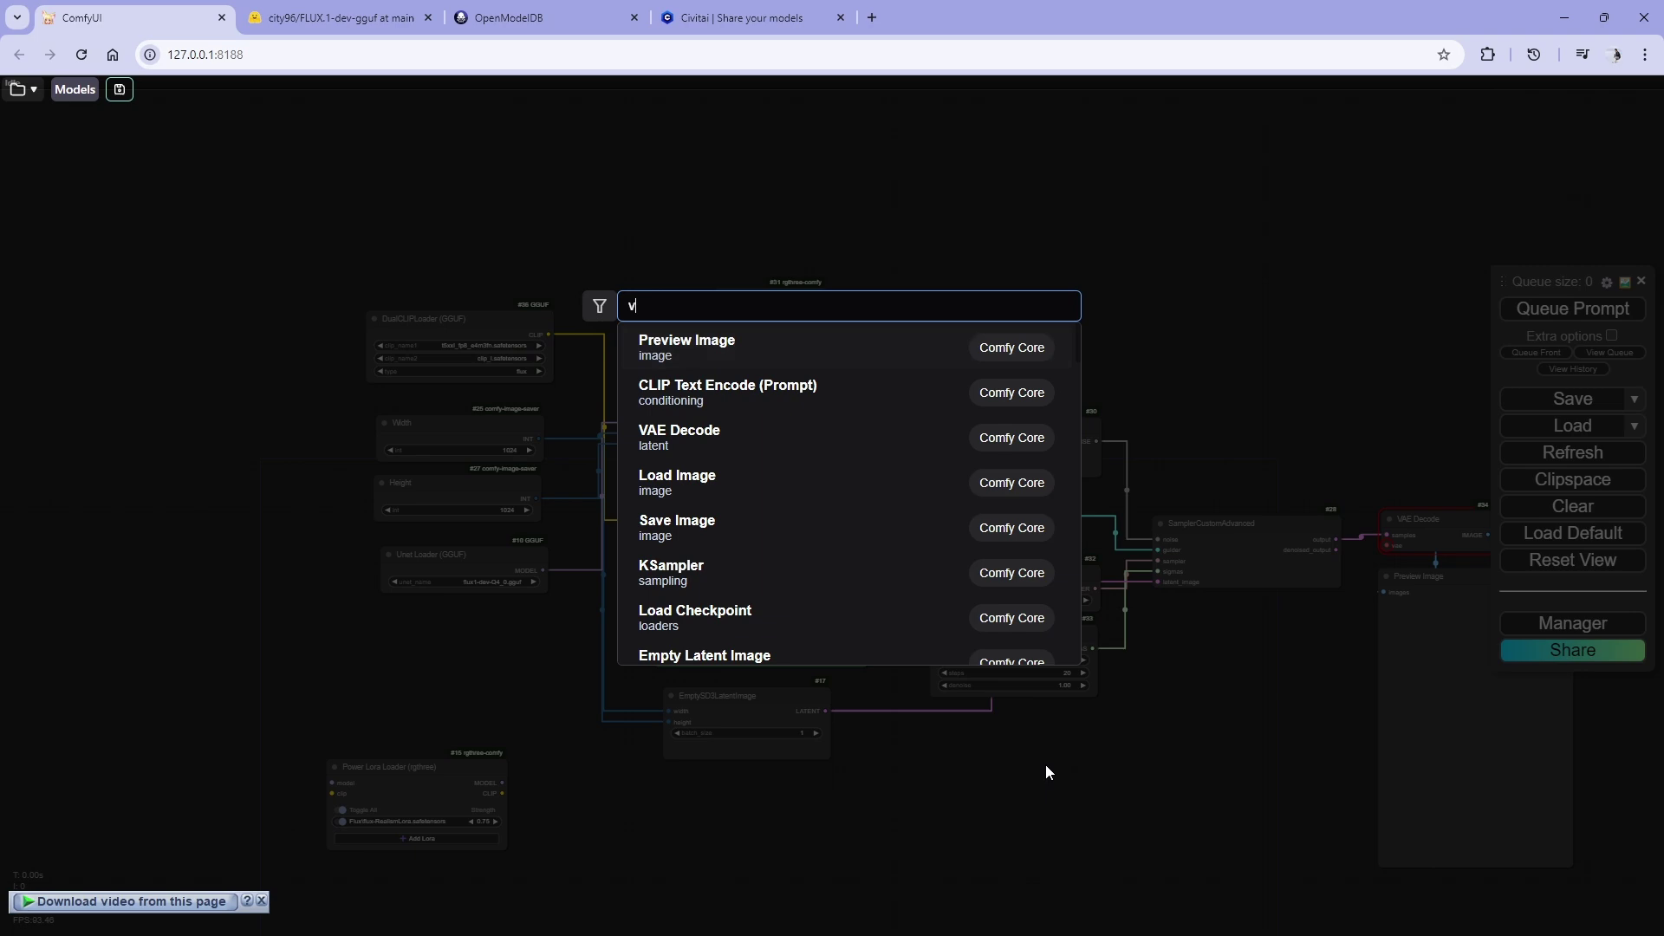
key(Down)
key(Down)
key(Down)
key(Up)
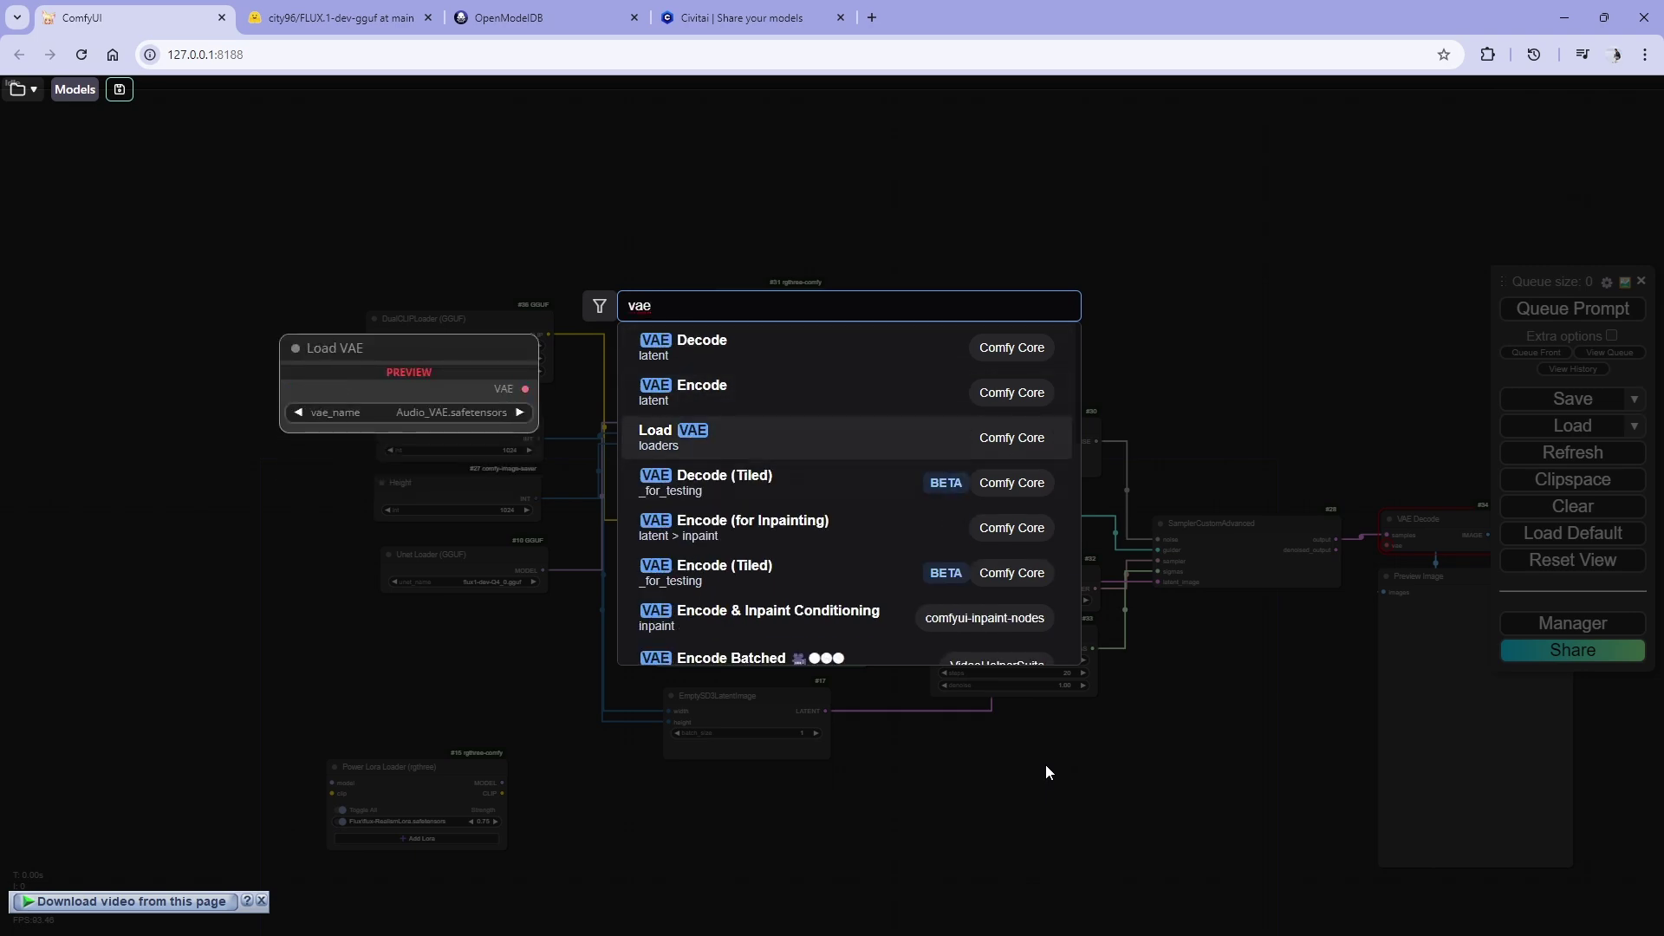
key(Return)
drag(1066, 761, 496, 466)
scroll(450, 619, up, 10)
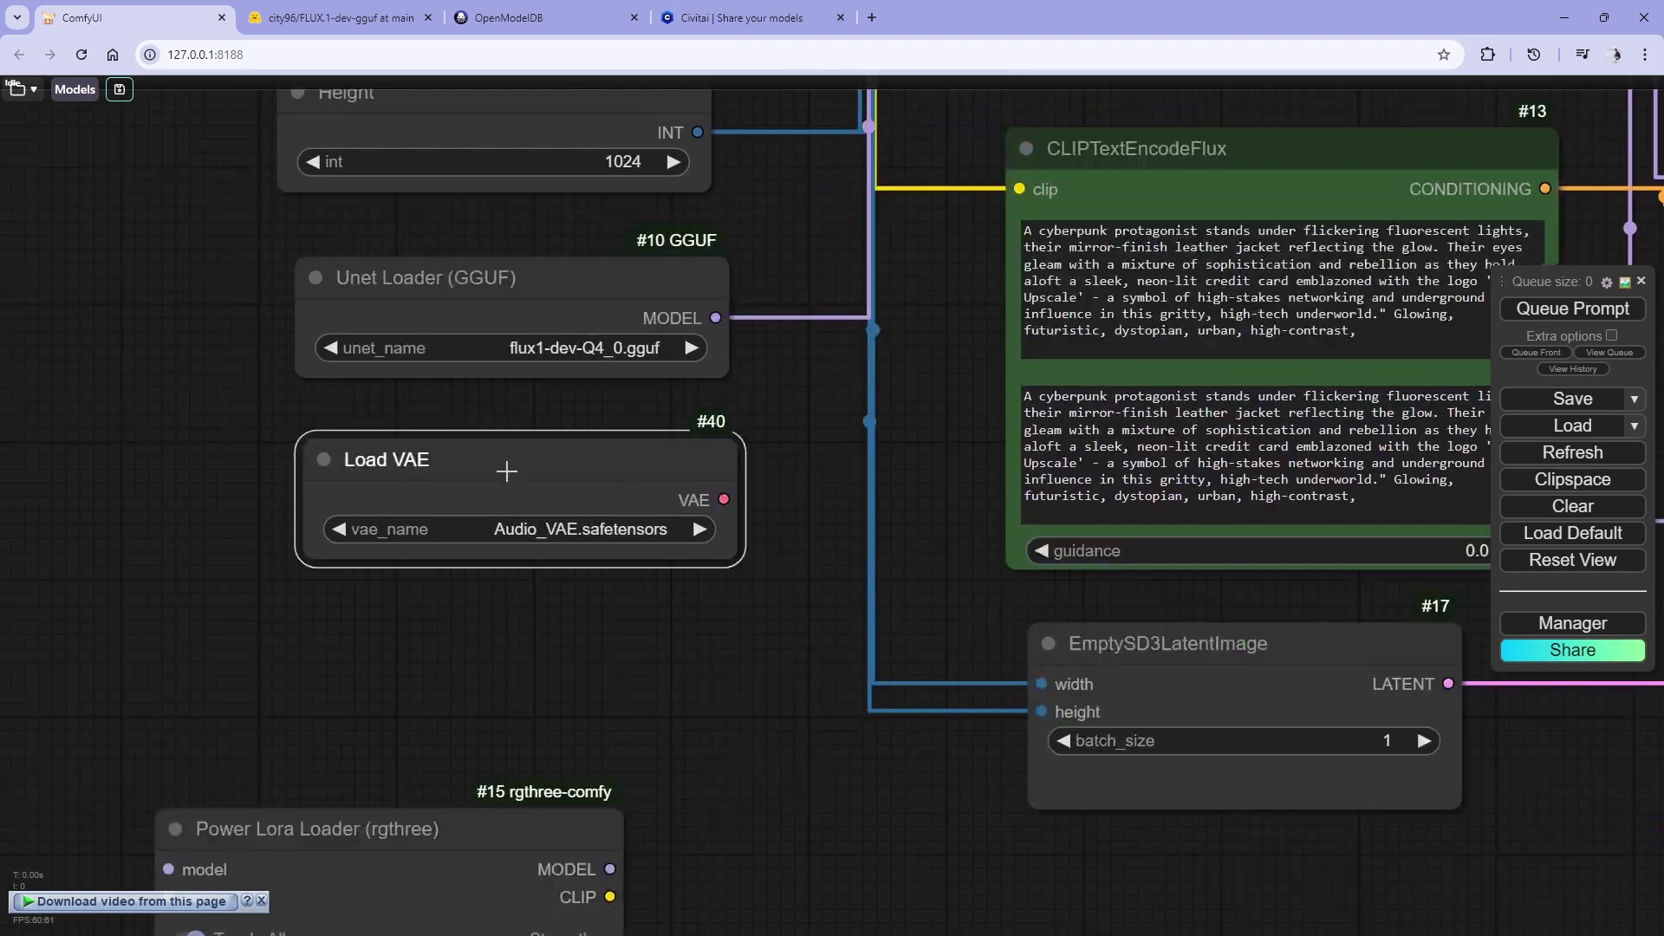
click(476, 527)
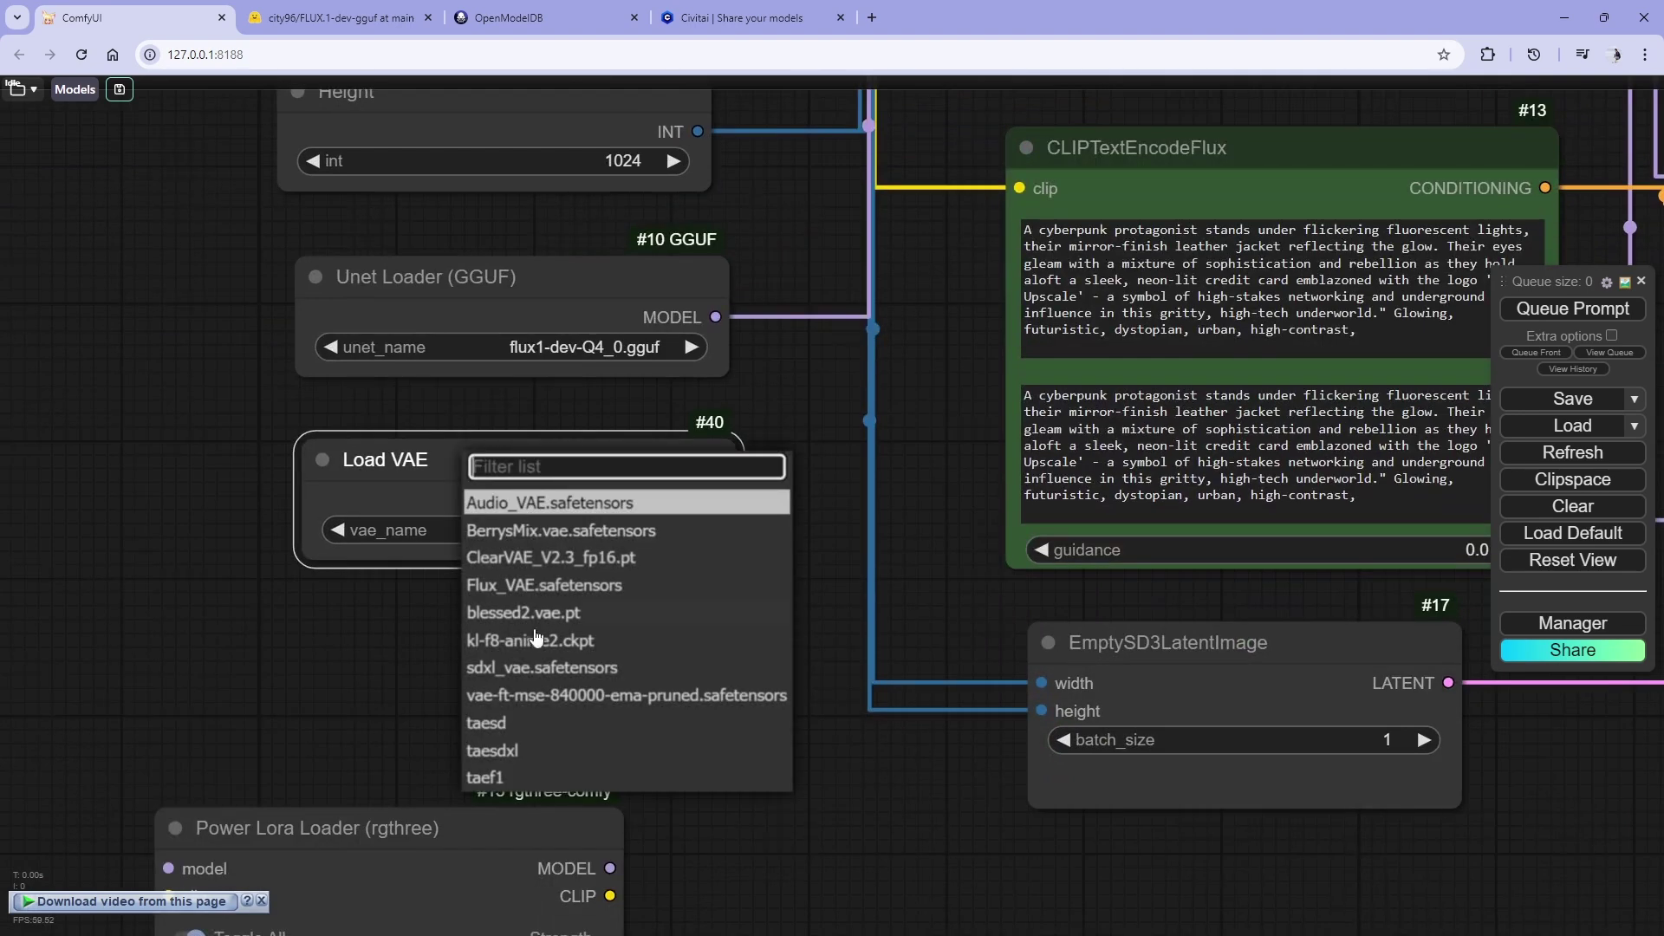
click(556, 585)
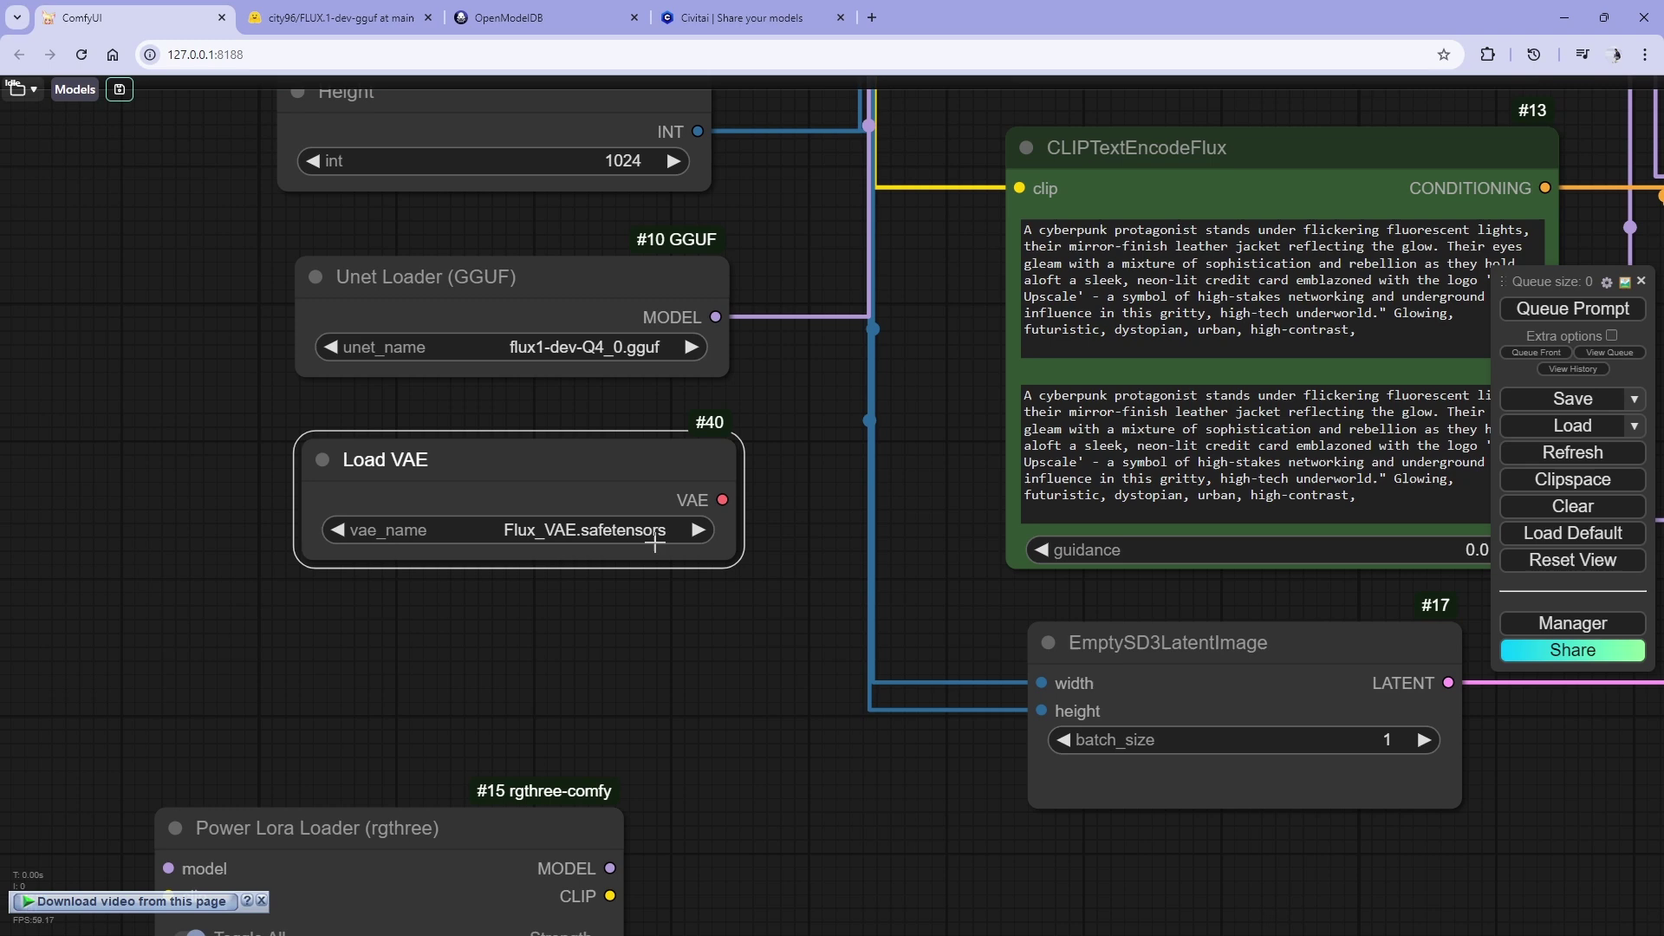
- Feed Load VAE's output into a new Anything Everywhere node placed below it
drag(723, 500, 628, 617)
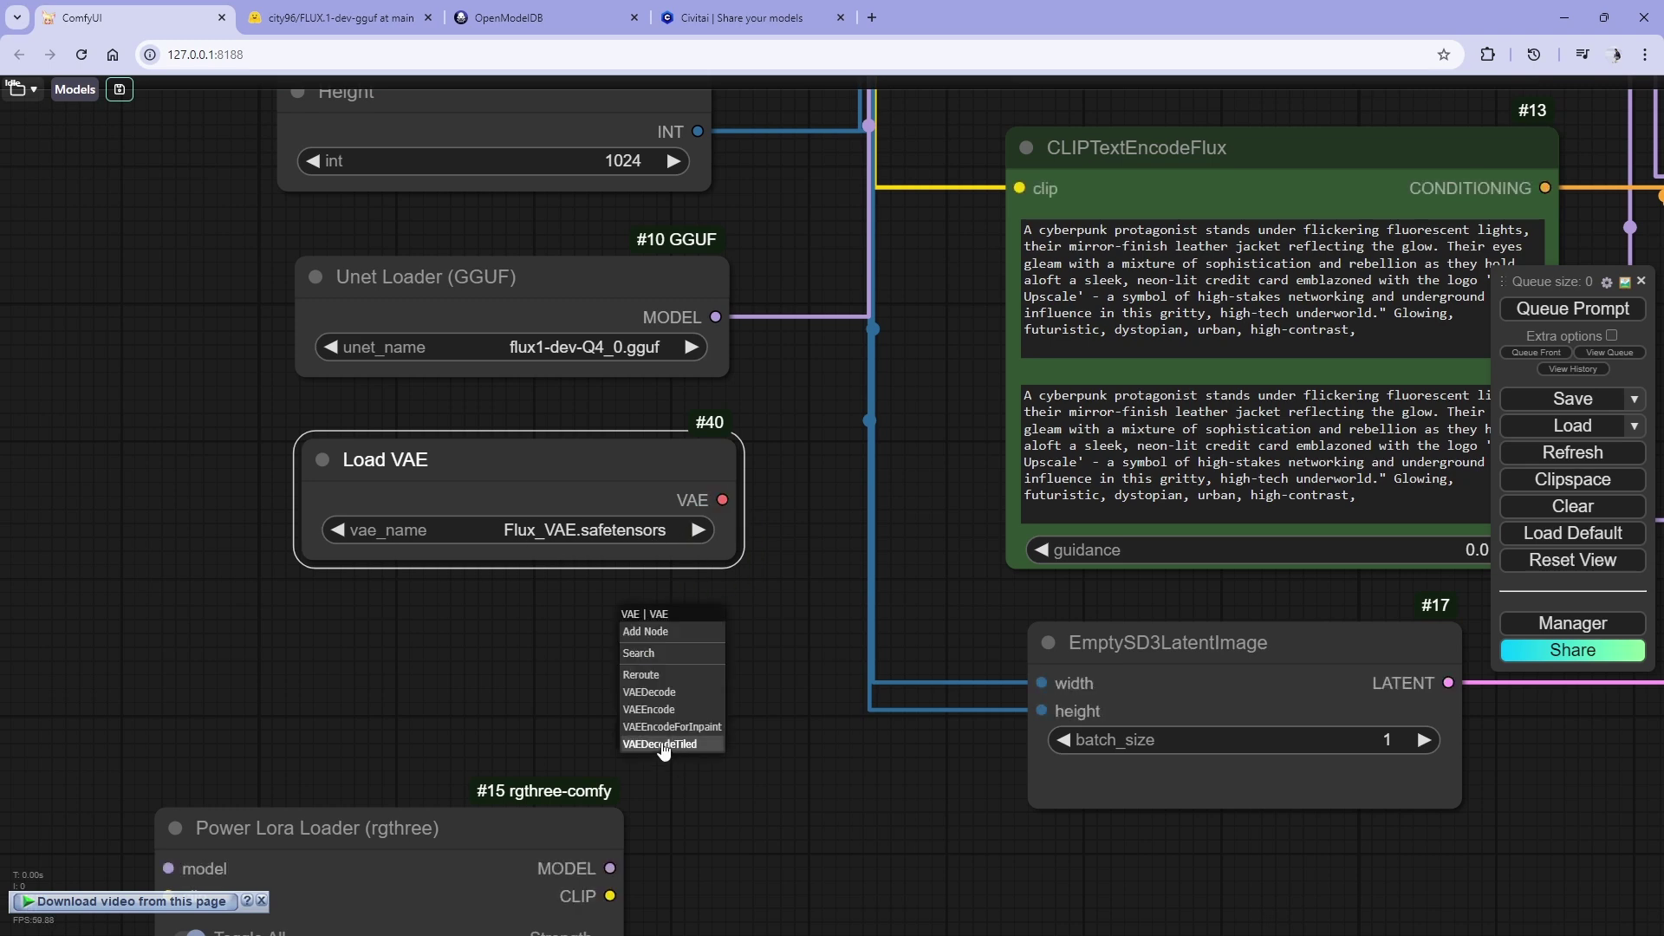
click(665, 662)
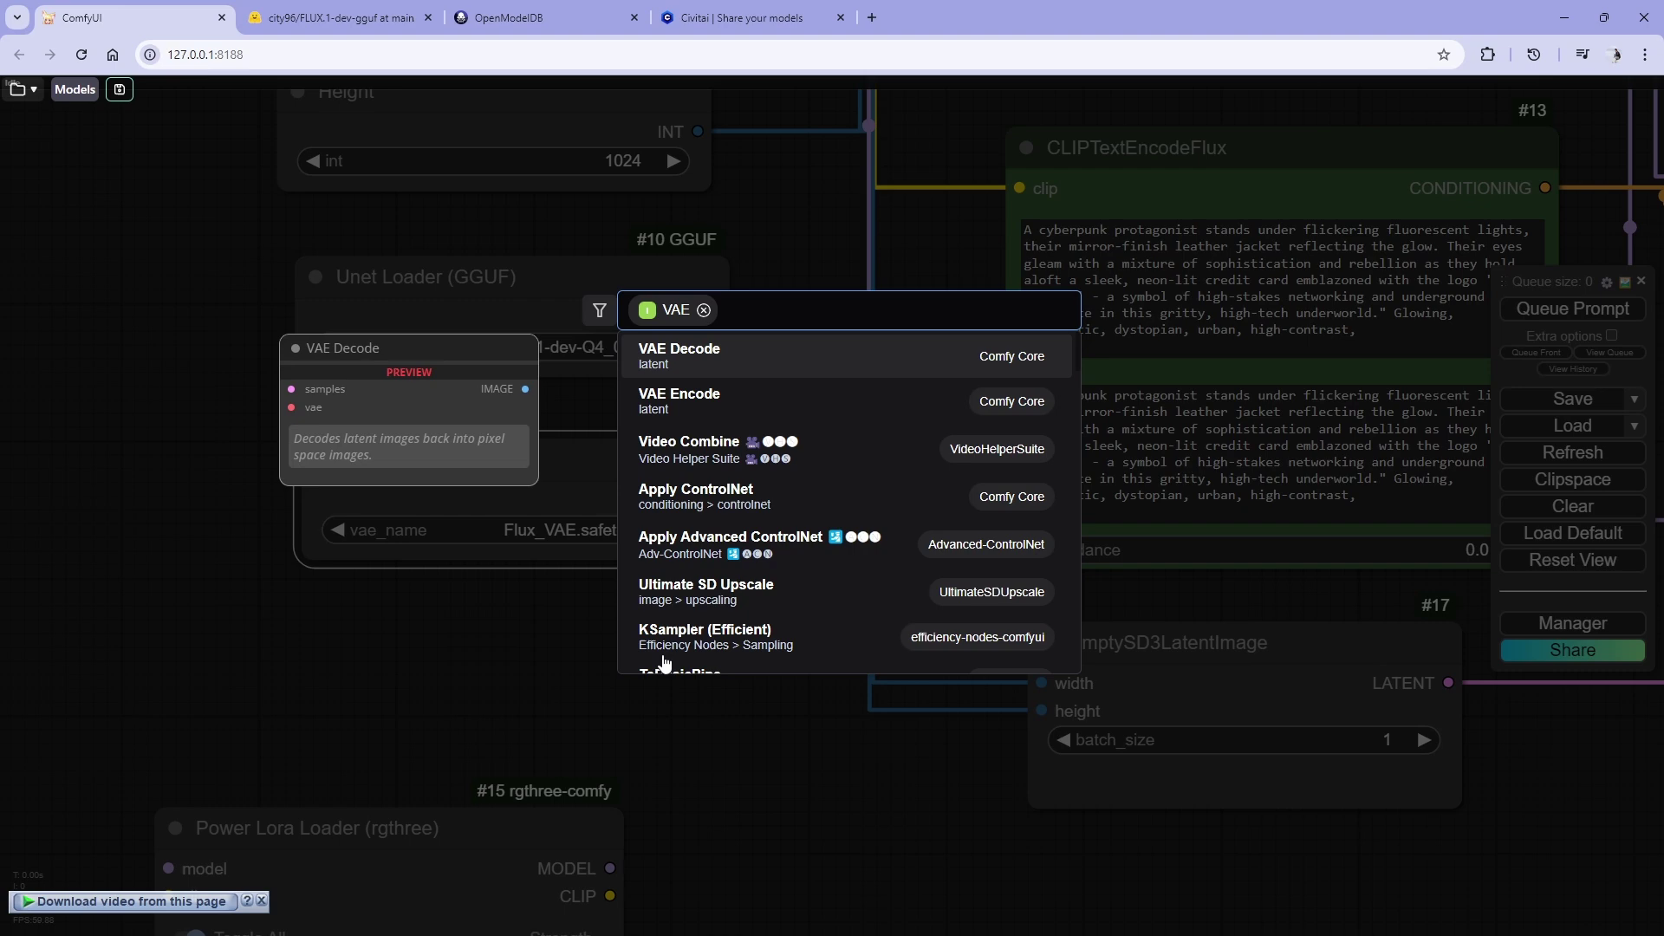
text(see)
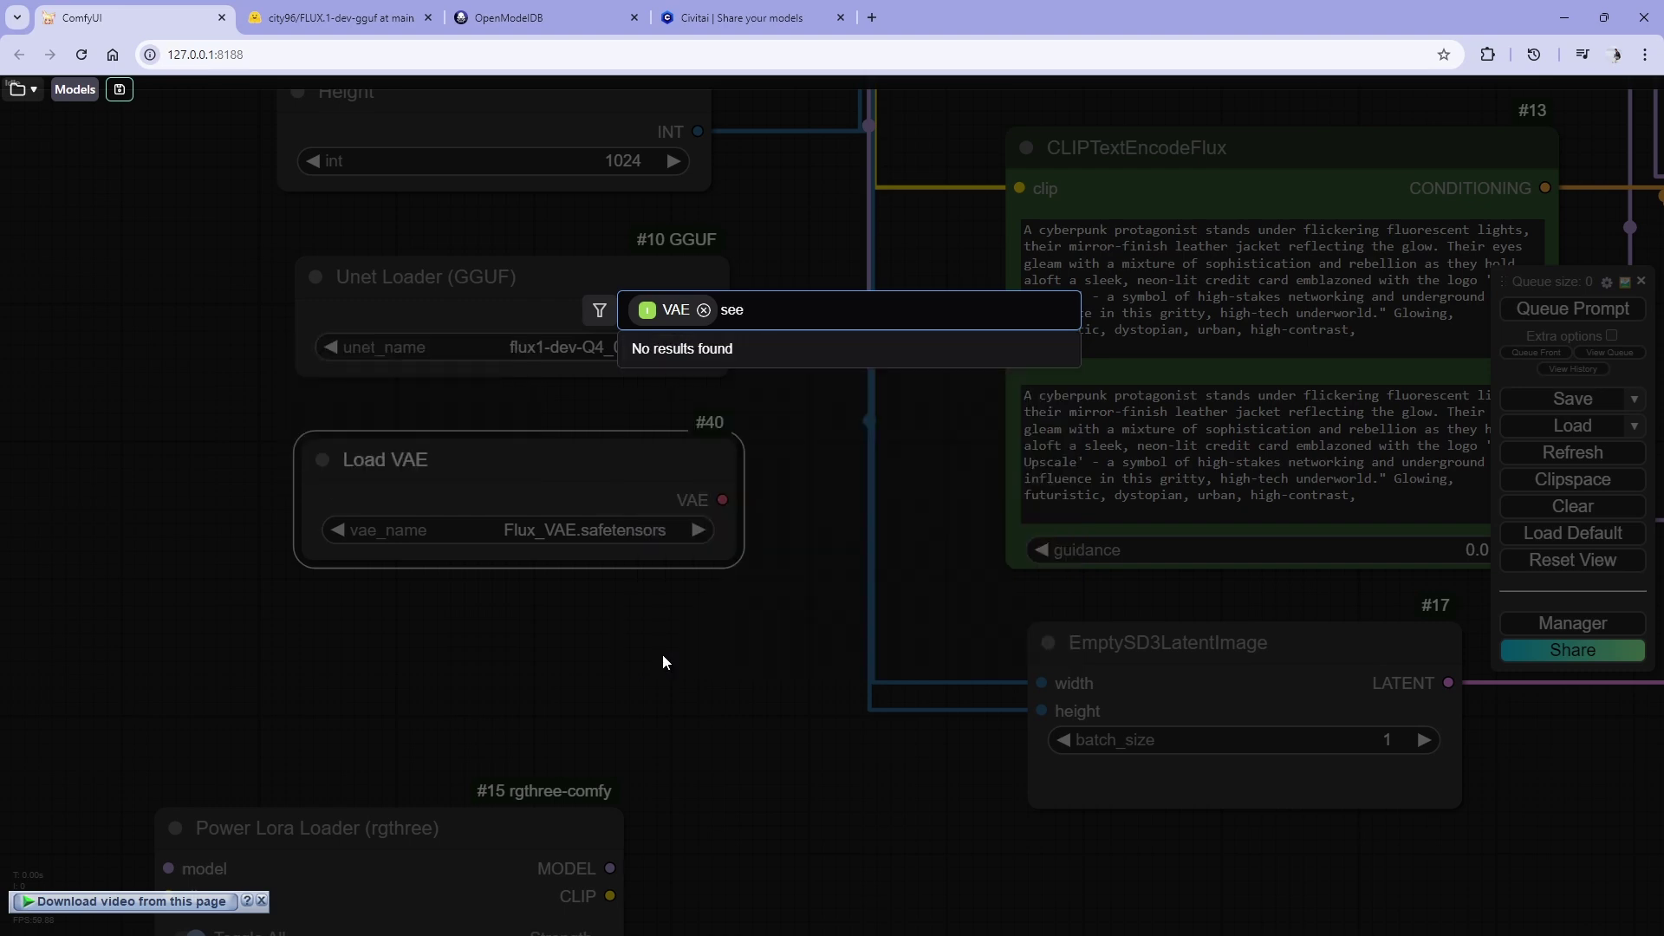
key(BackSpace)
key(BackSpace)
key(BackSpace)
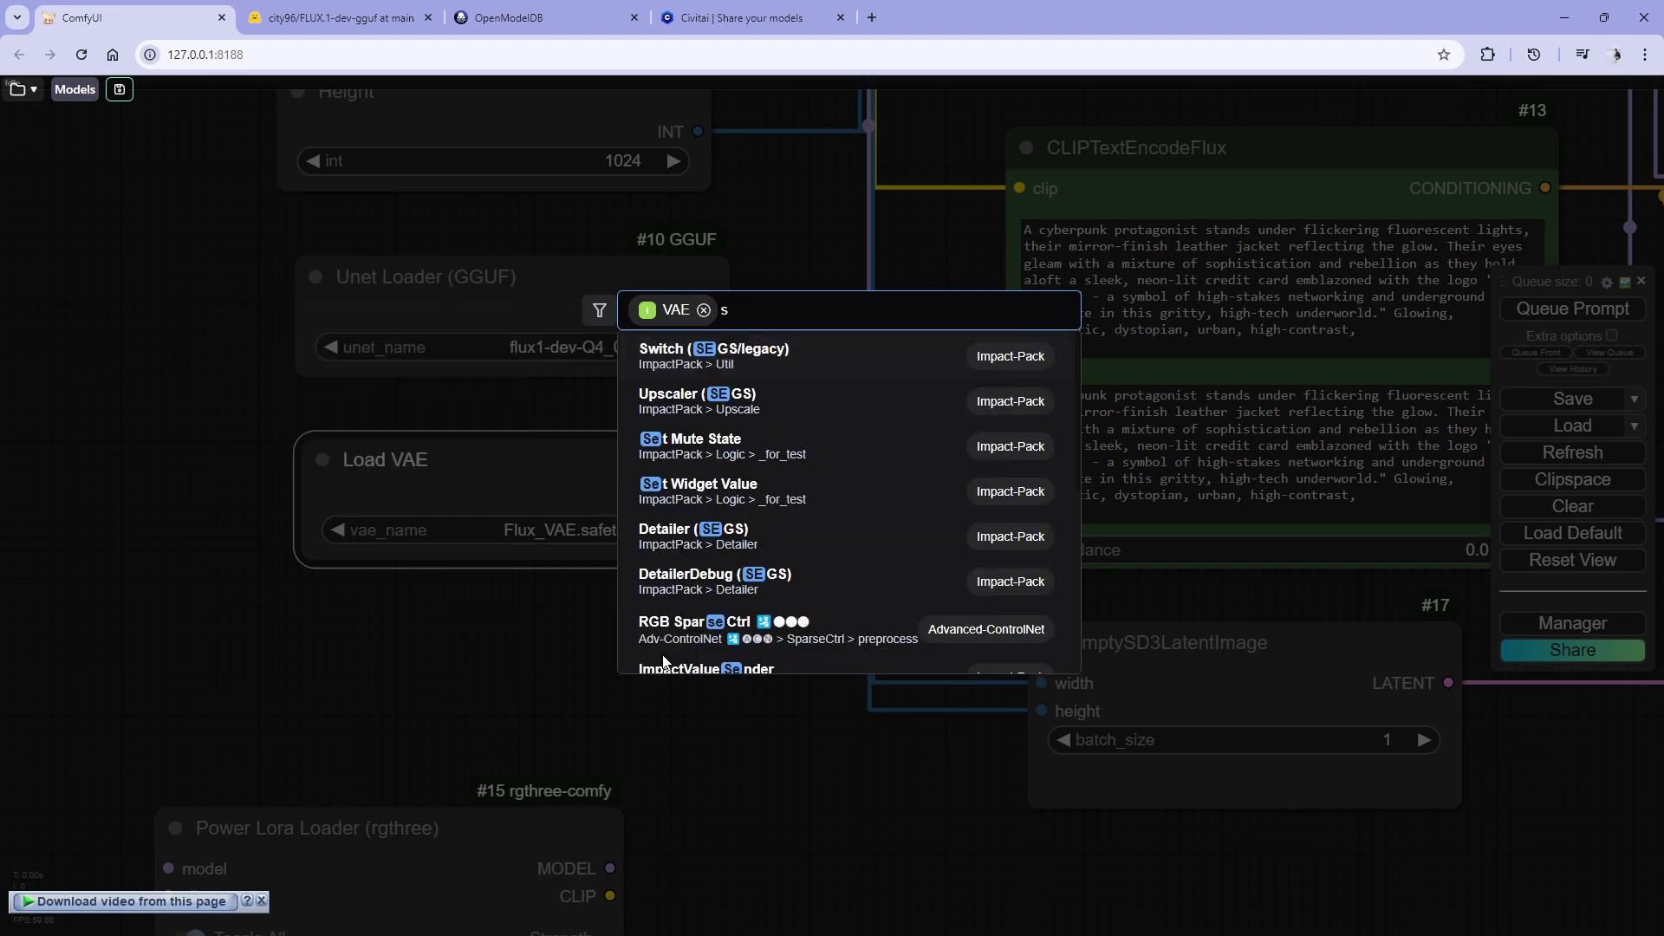
text(ever)
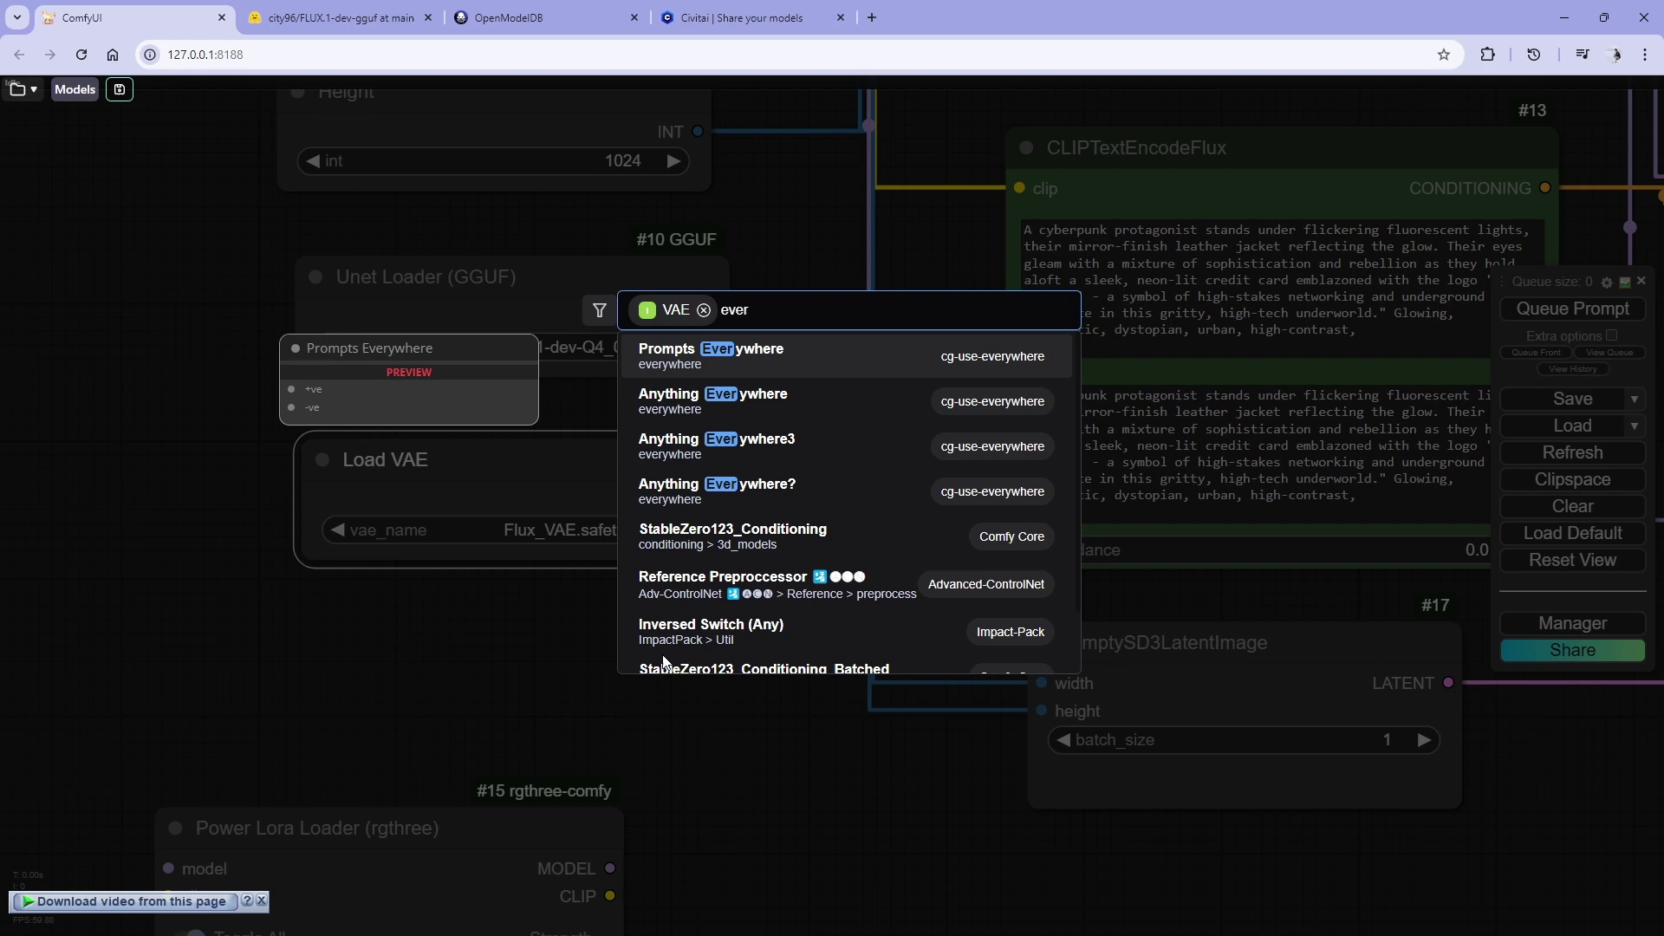
click(760, 381)
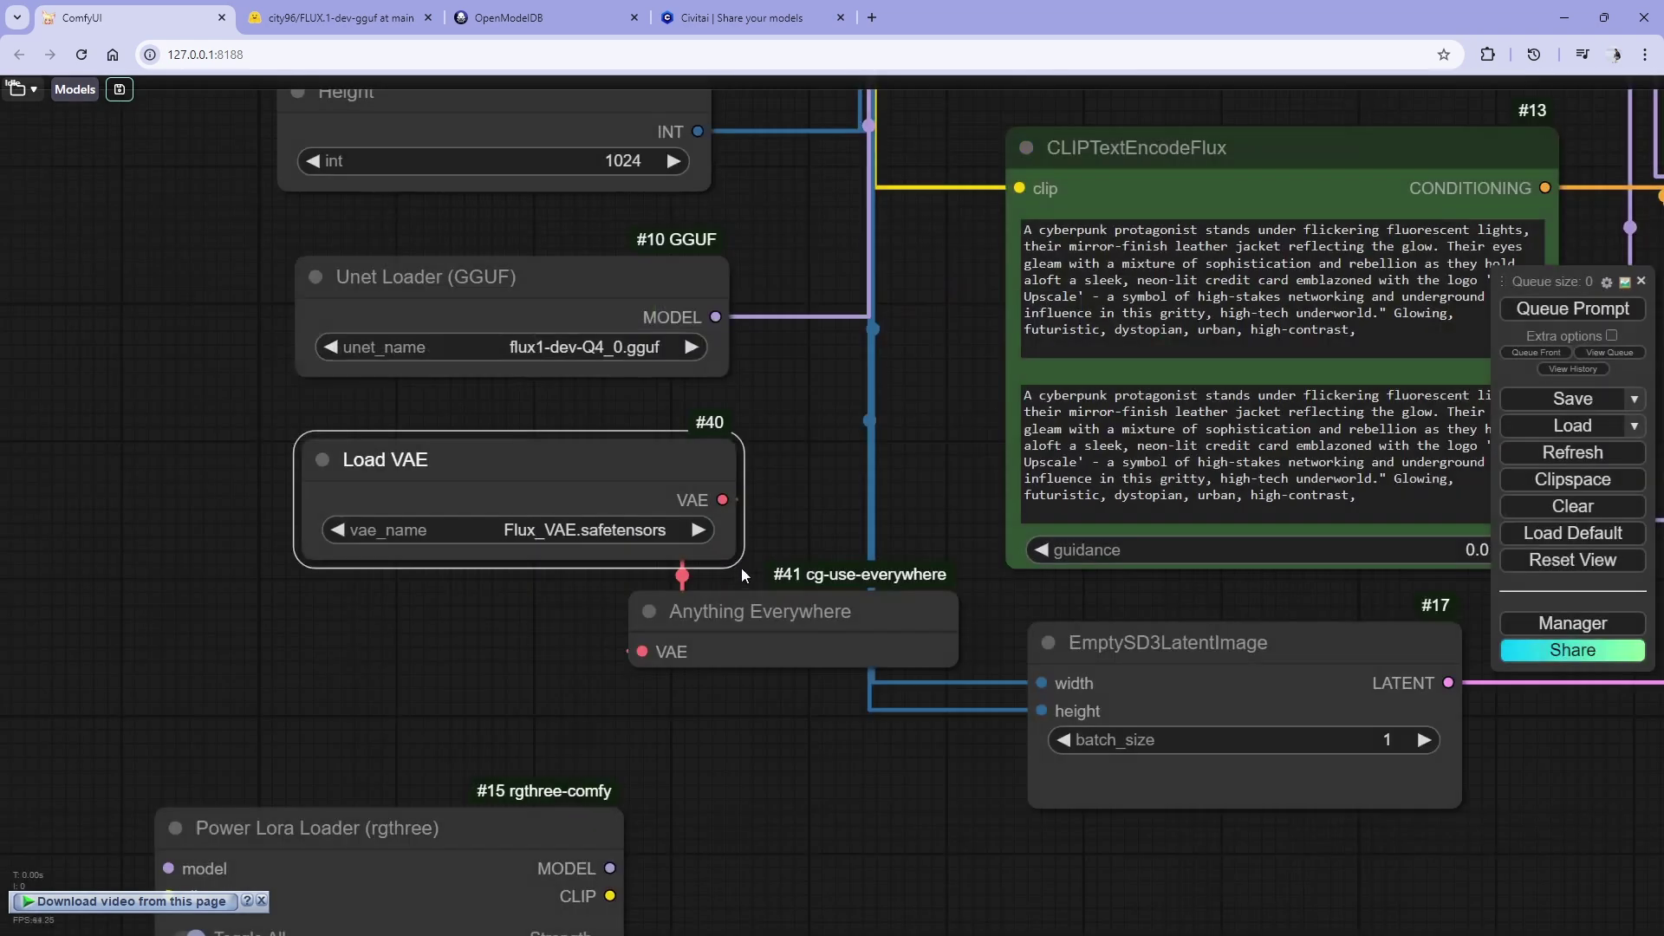
drag(754, 633, 457, 633)
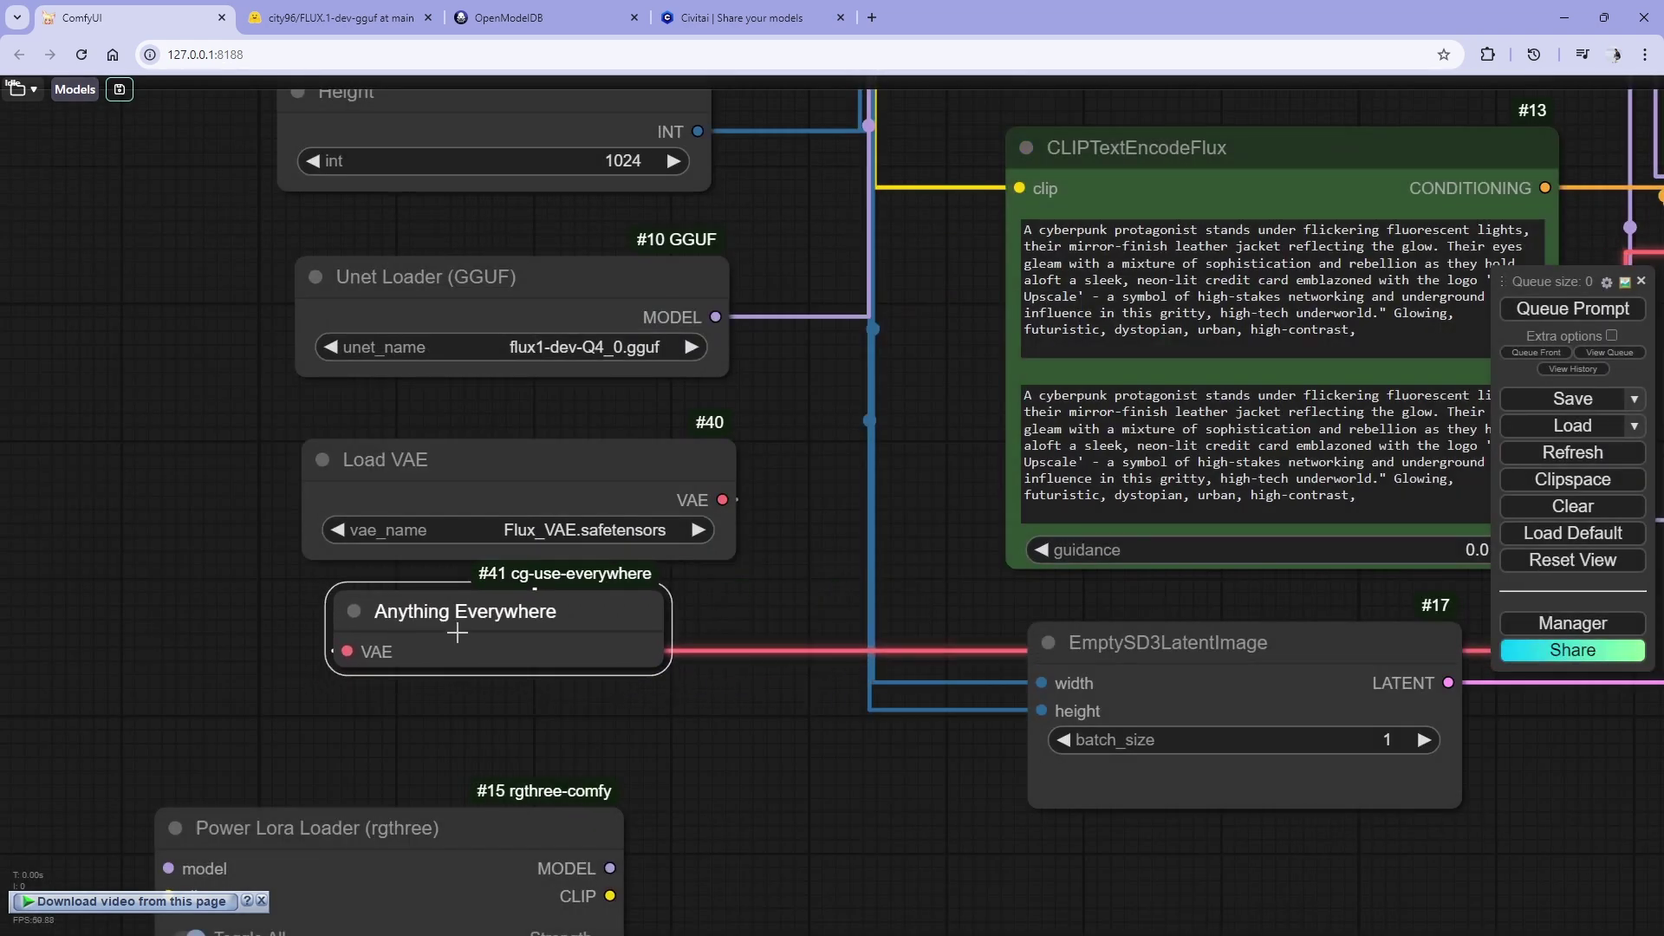
scroll(458, 633, down, 8)
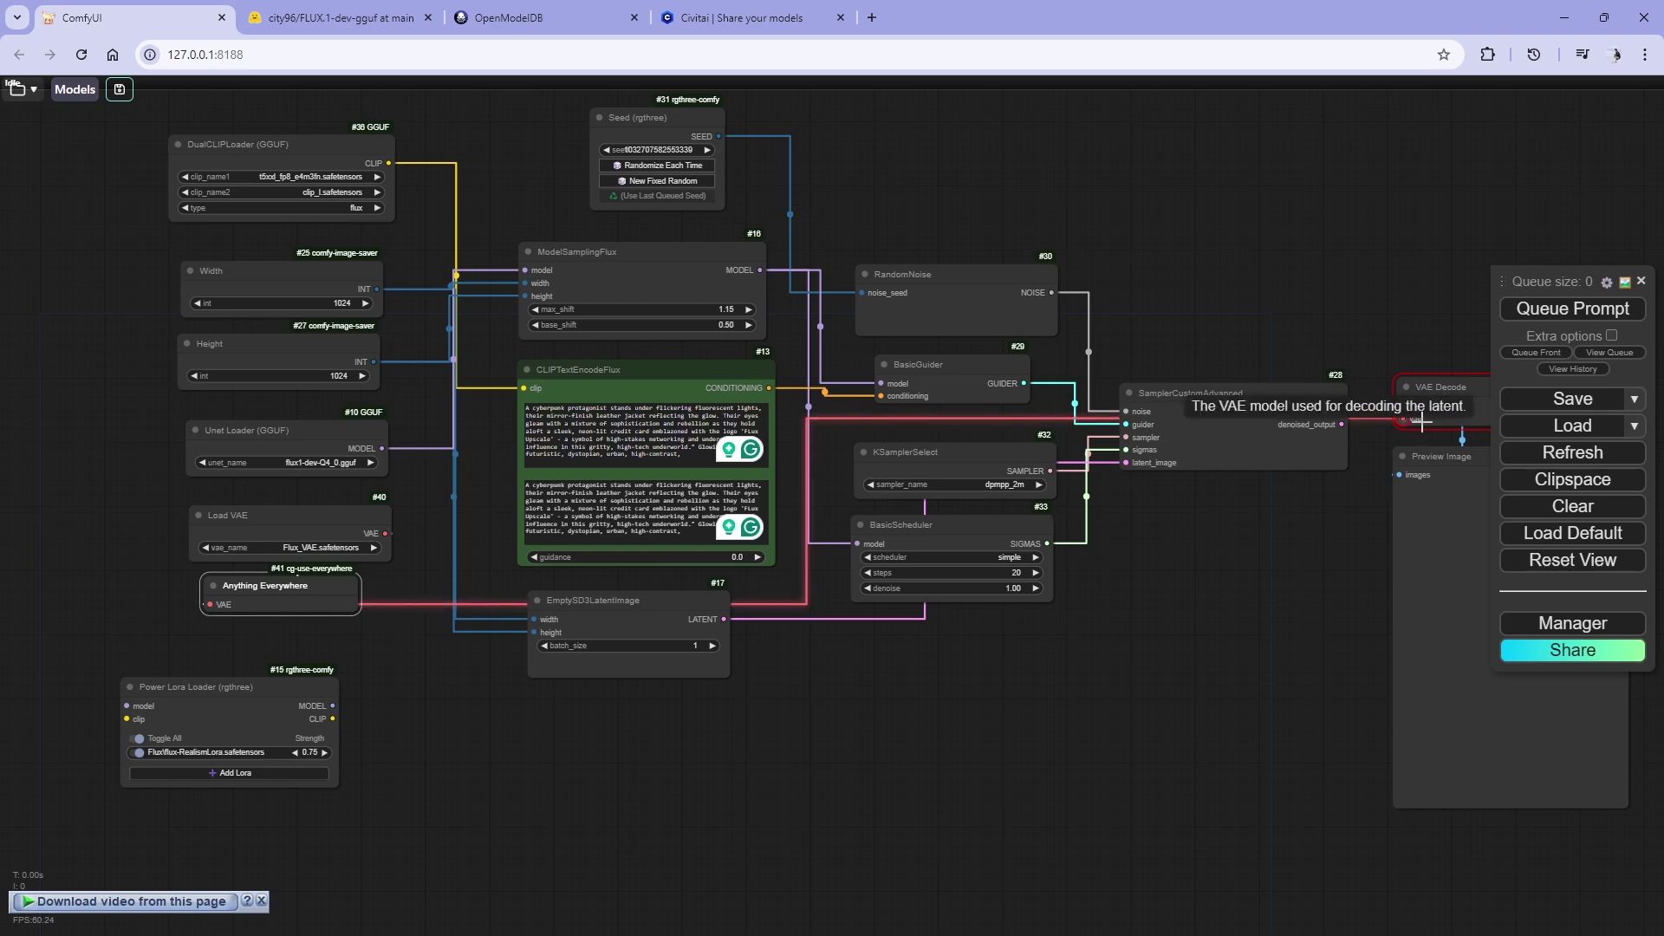
- Queue a generation of the Flux GGUF workflow with VAE Decode and Preview Image in view
drag(1255, 638, 568, 632)
scroll(728, 382, up, 2)
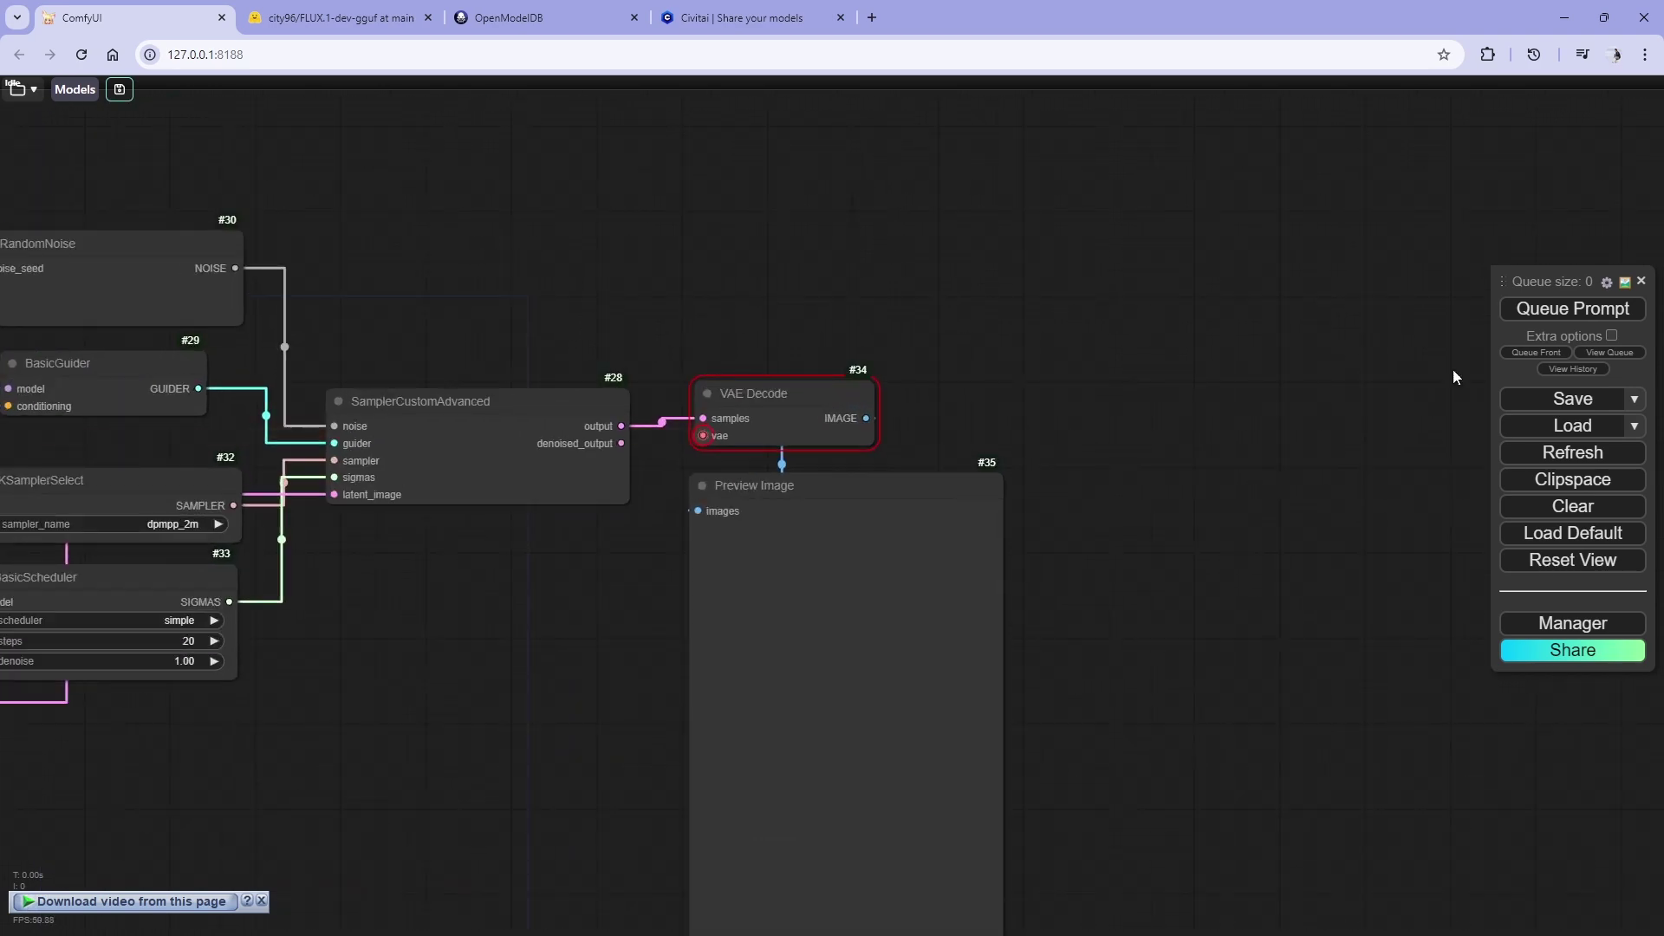
click(1552, 310)
drag(1115, 564, 1334, 490)
scroll(1334, 490, down, 6)
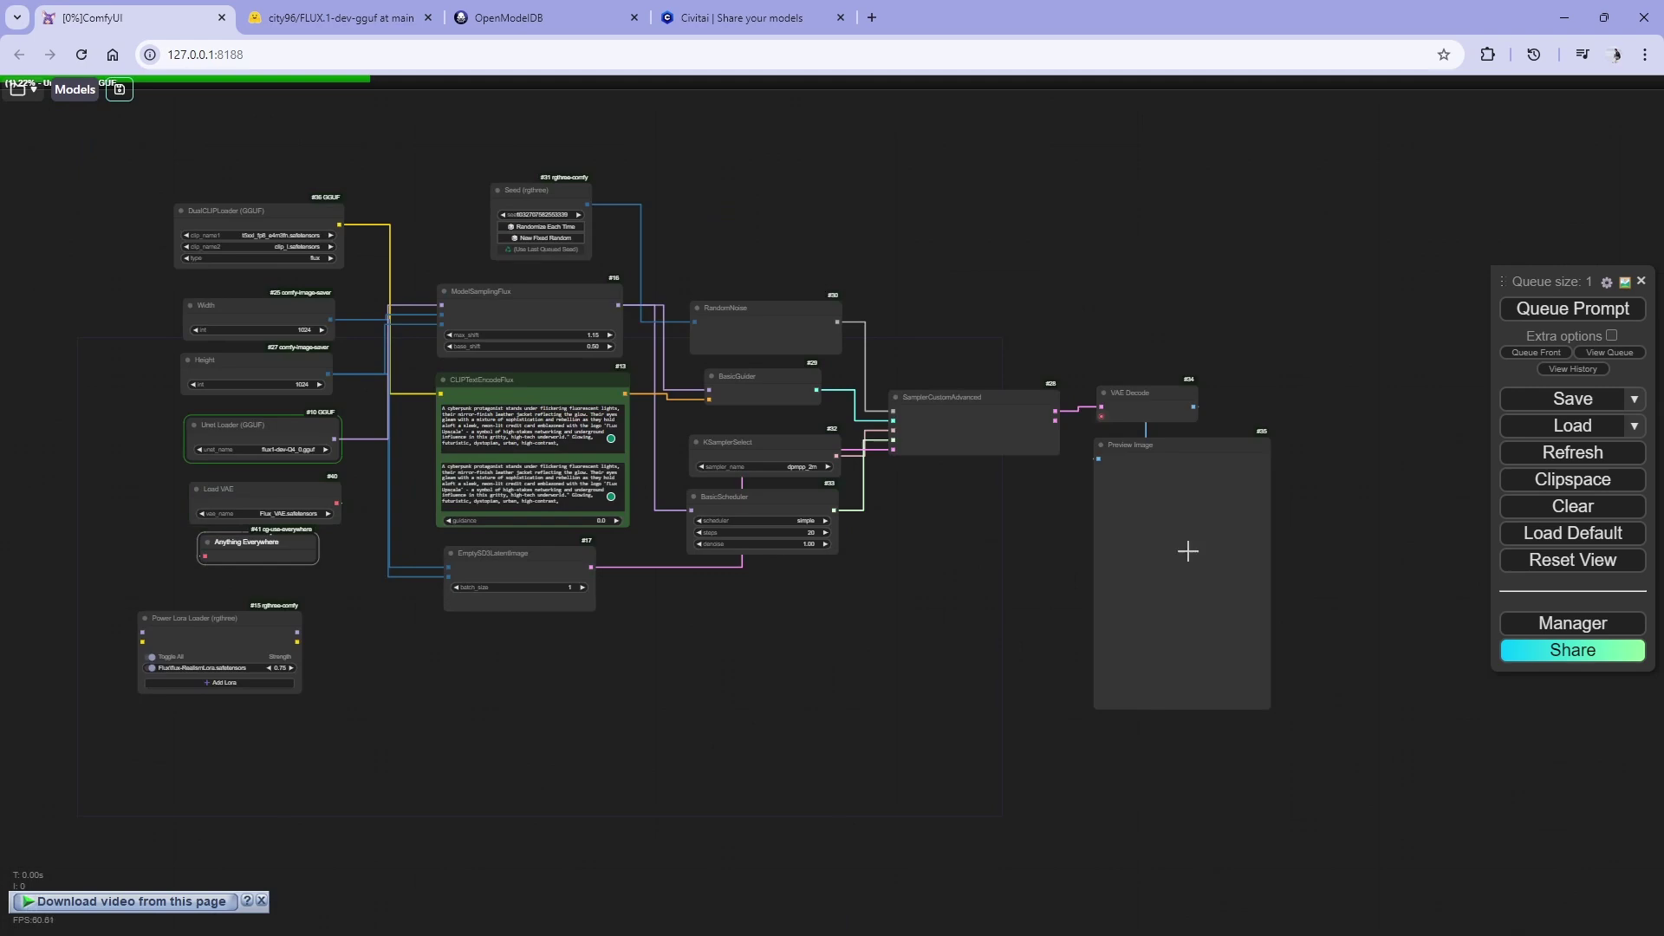
- Enlarge the Preview Image node and reposition it next to the VAE Decode node
drag(1191, 550, 1137, 564)
drag(1228, 723, 1369, 773)
scroll(364, 473, up, 8)
drag(364, 473, 523, 641)
scroll(523, 642, down, 6)
drag(1252, 438, 977, 488)
double_click(977, 488)
click(1127, 442)
drag(1266, 442, 1280, 407)
scroll(1280, 407, down, 2)
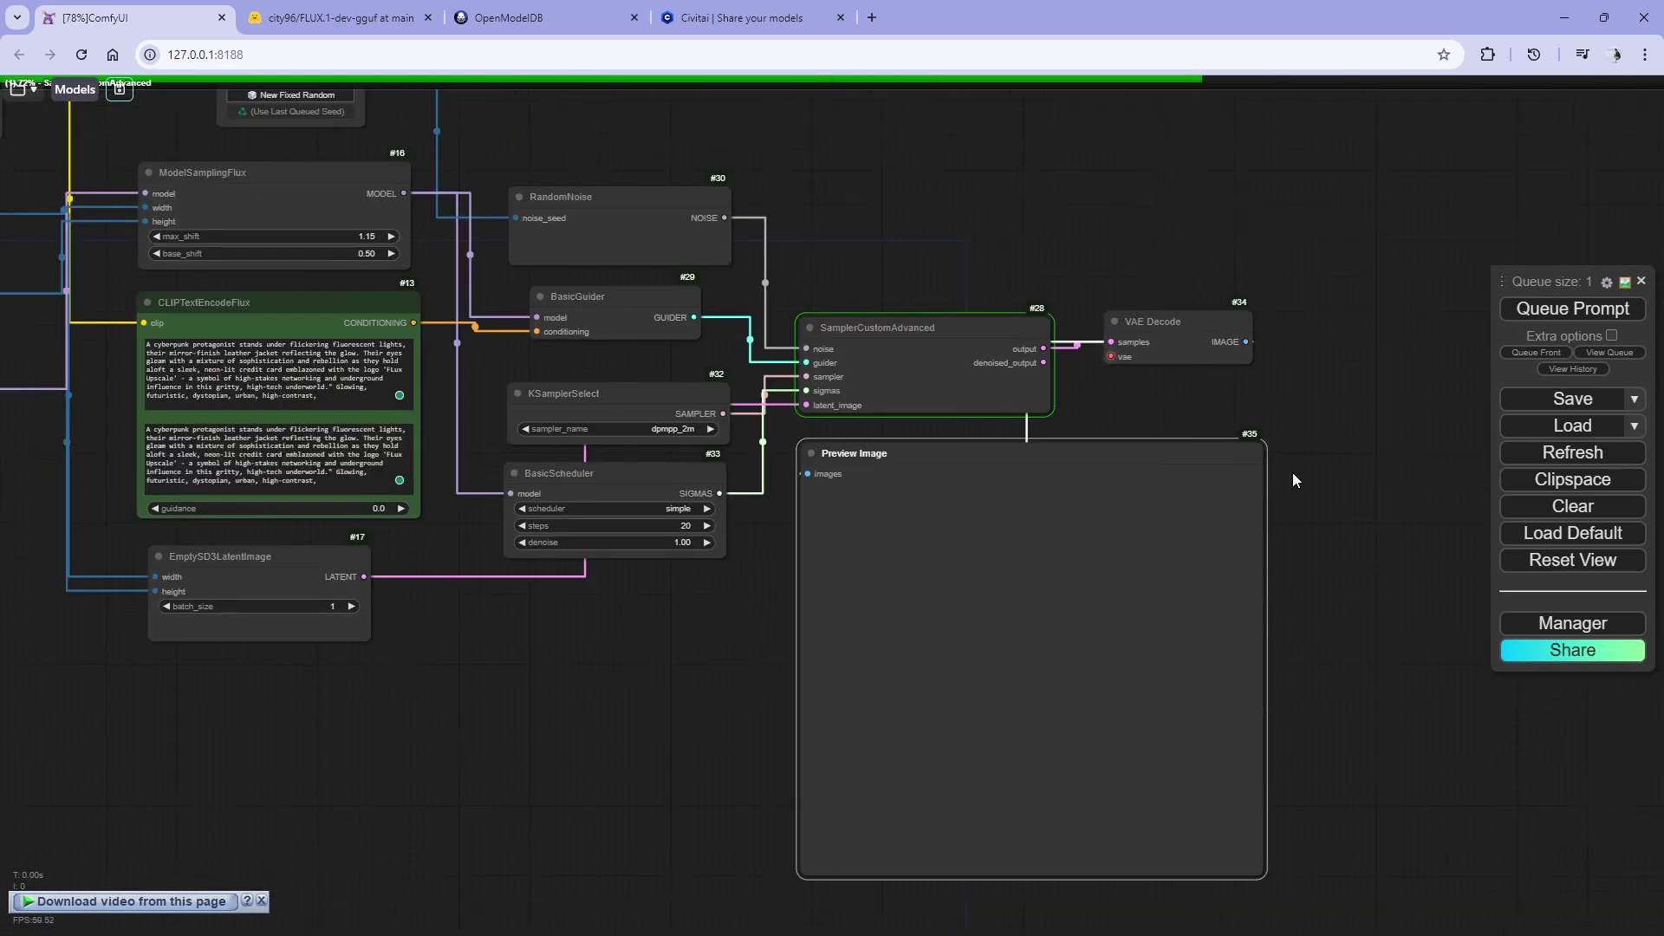
drag(1066, 454, 1343, 399)
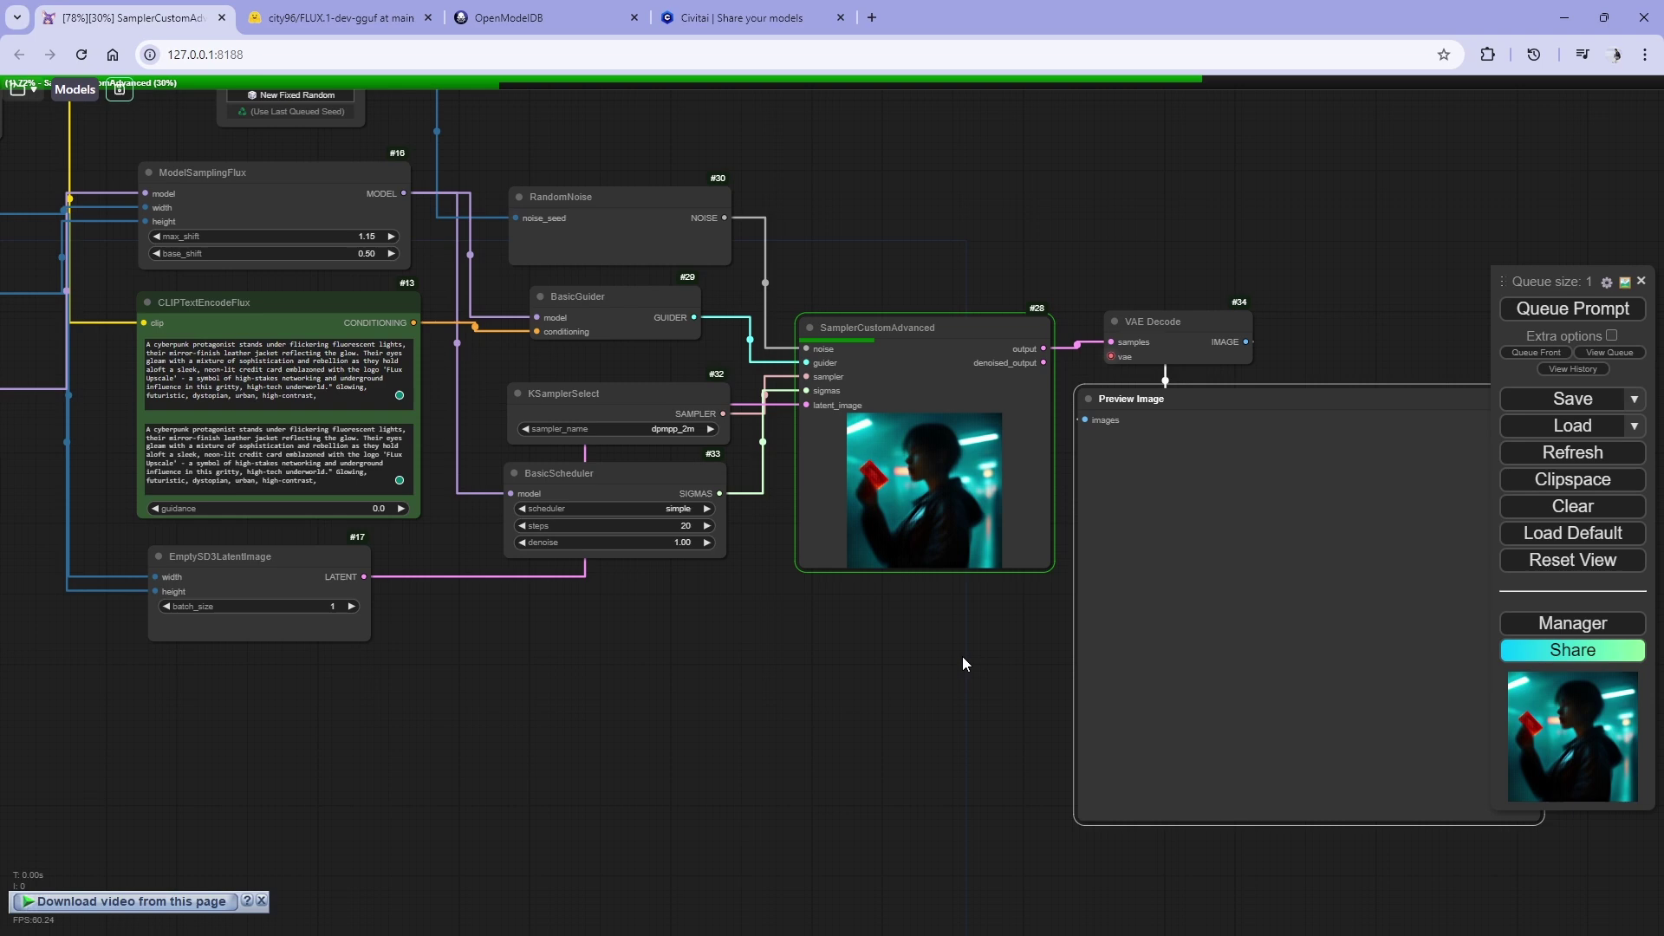
scroll(925, 472, up, 14)
scroll(1034, 505, down, 2)
- Inspect the finished cyberpunk figure holding the glowing orange FLUX card
drag(1034, 505, 1024, 609)
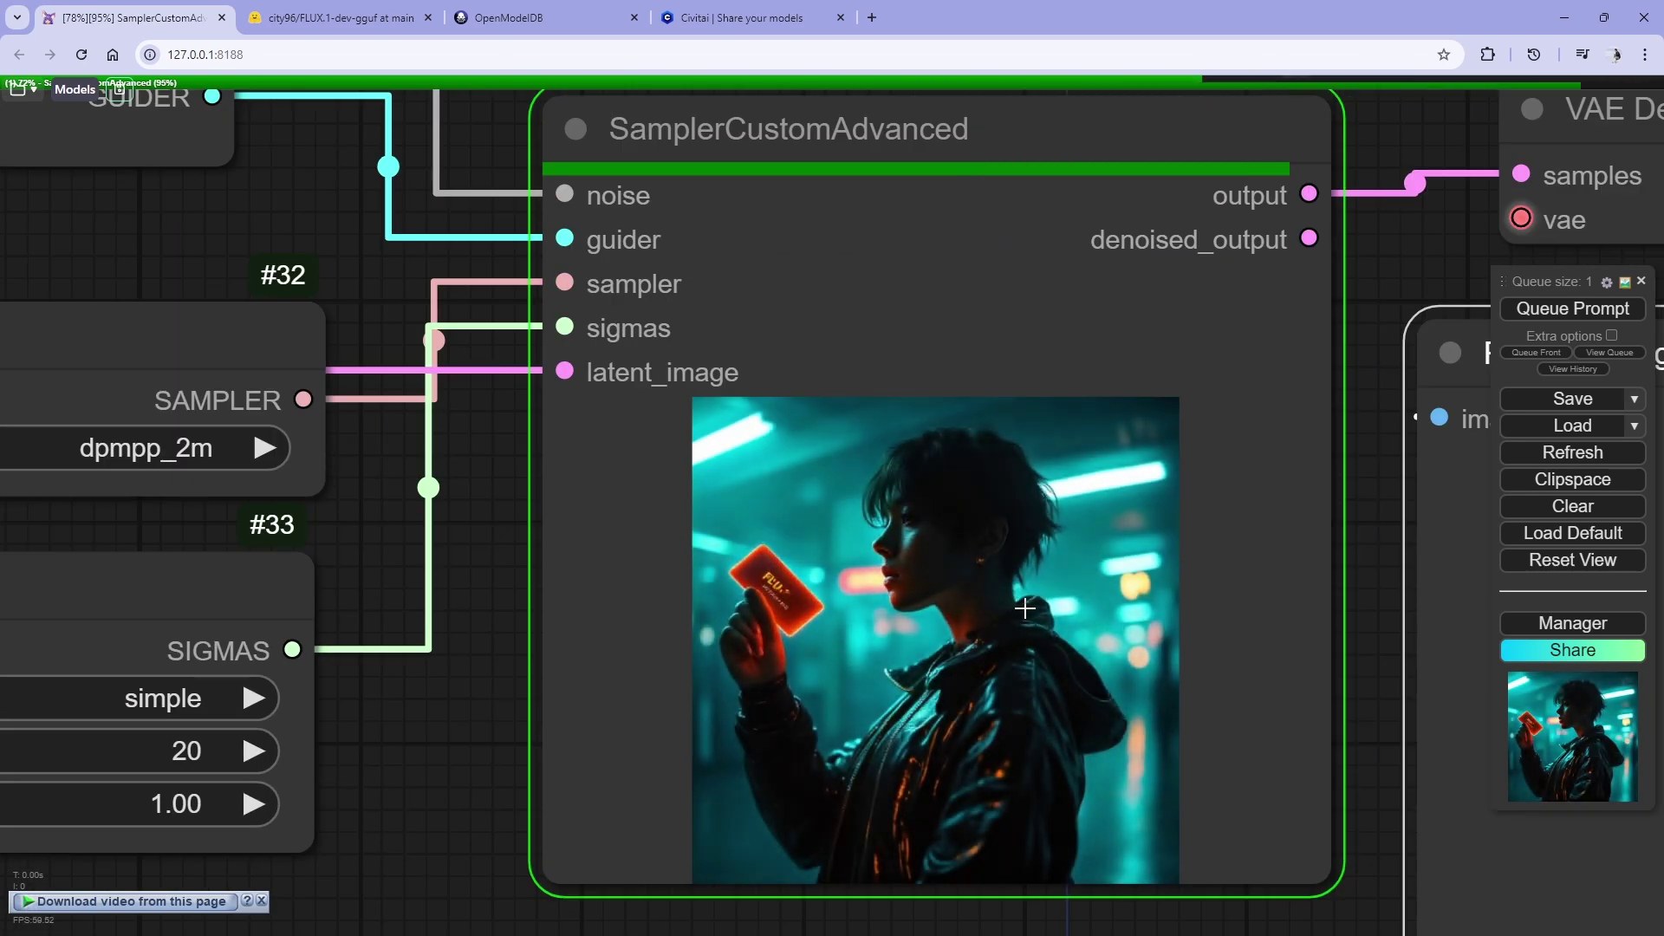
drag(1348, 576, 534, 305)
scroll(534, 306, down, 2)
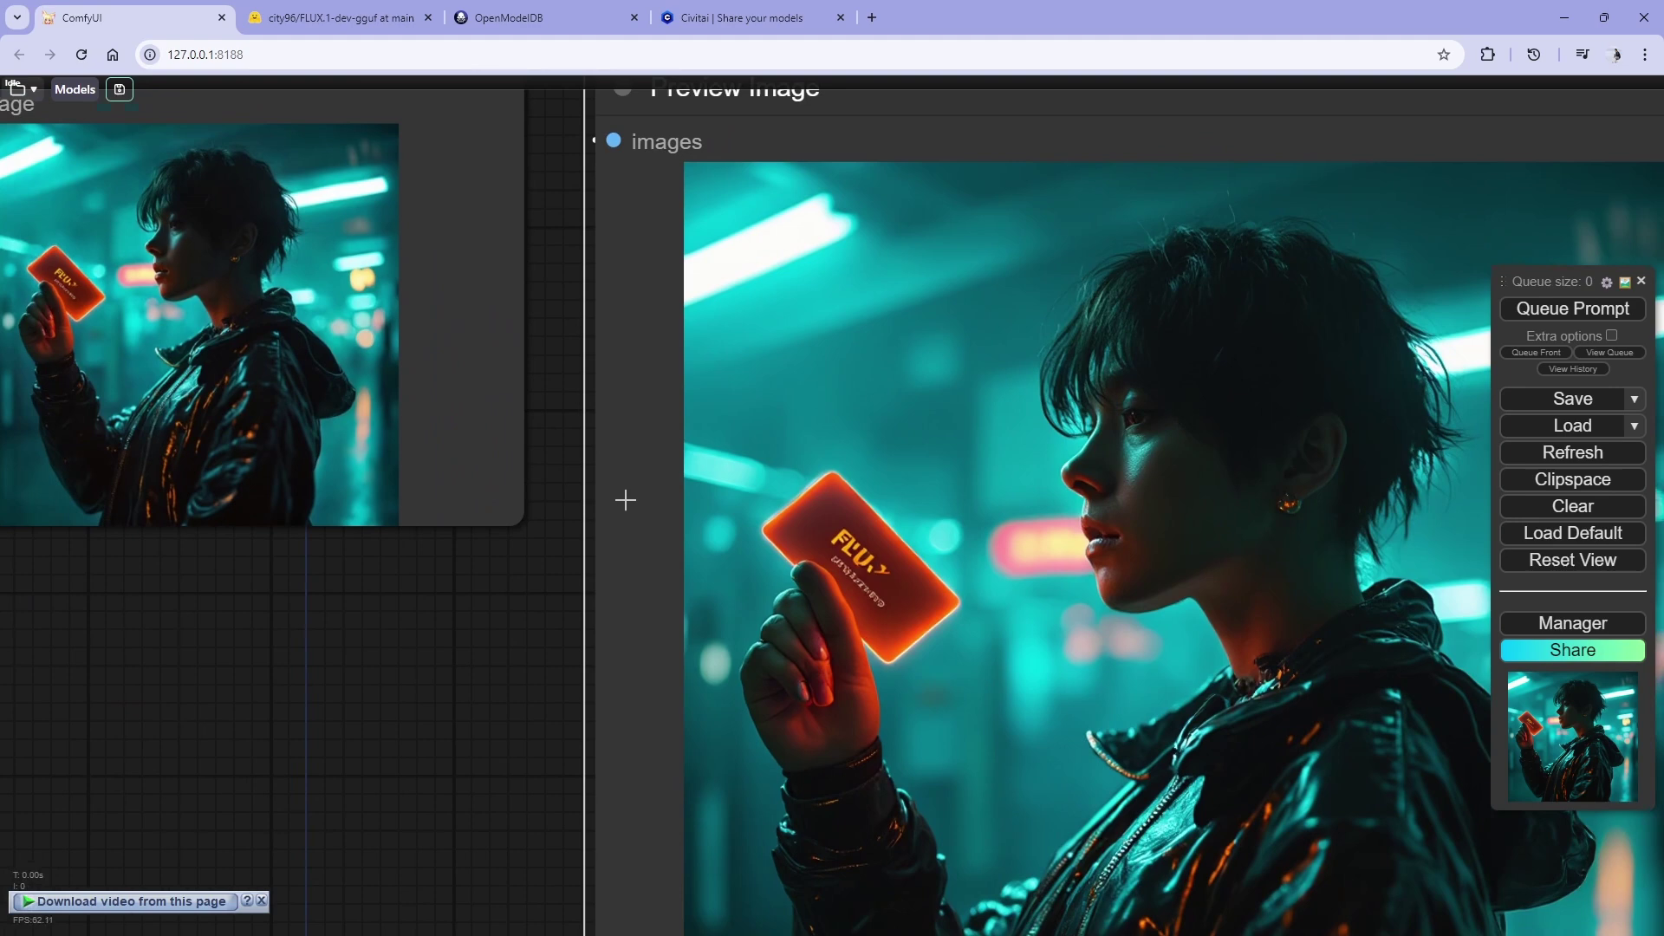
drag(624, 498, 364, 278)
scroll(410, 303, down, 1)
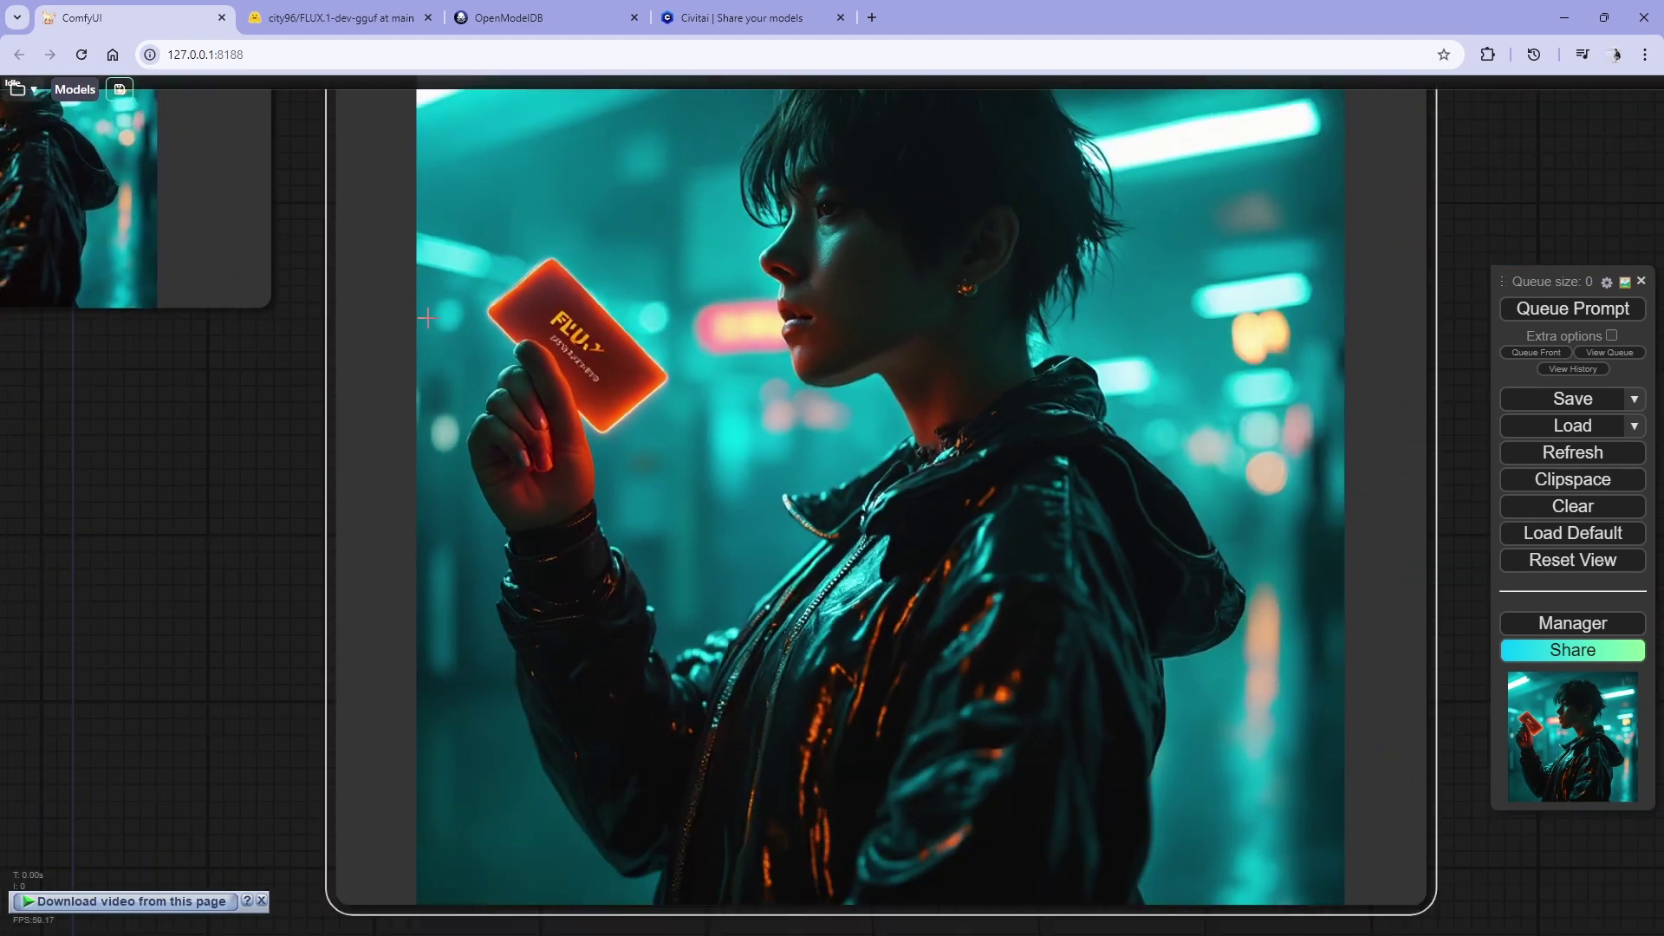
scroll(538, 458, up, 2)
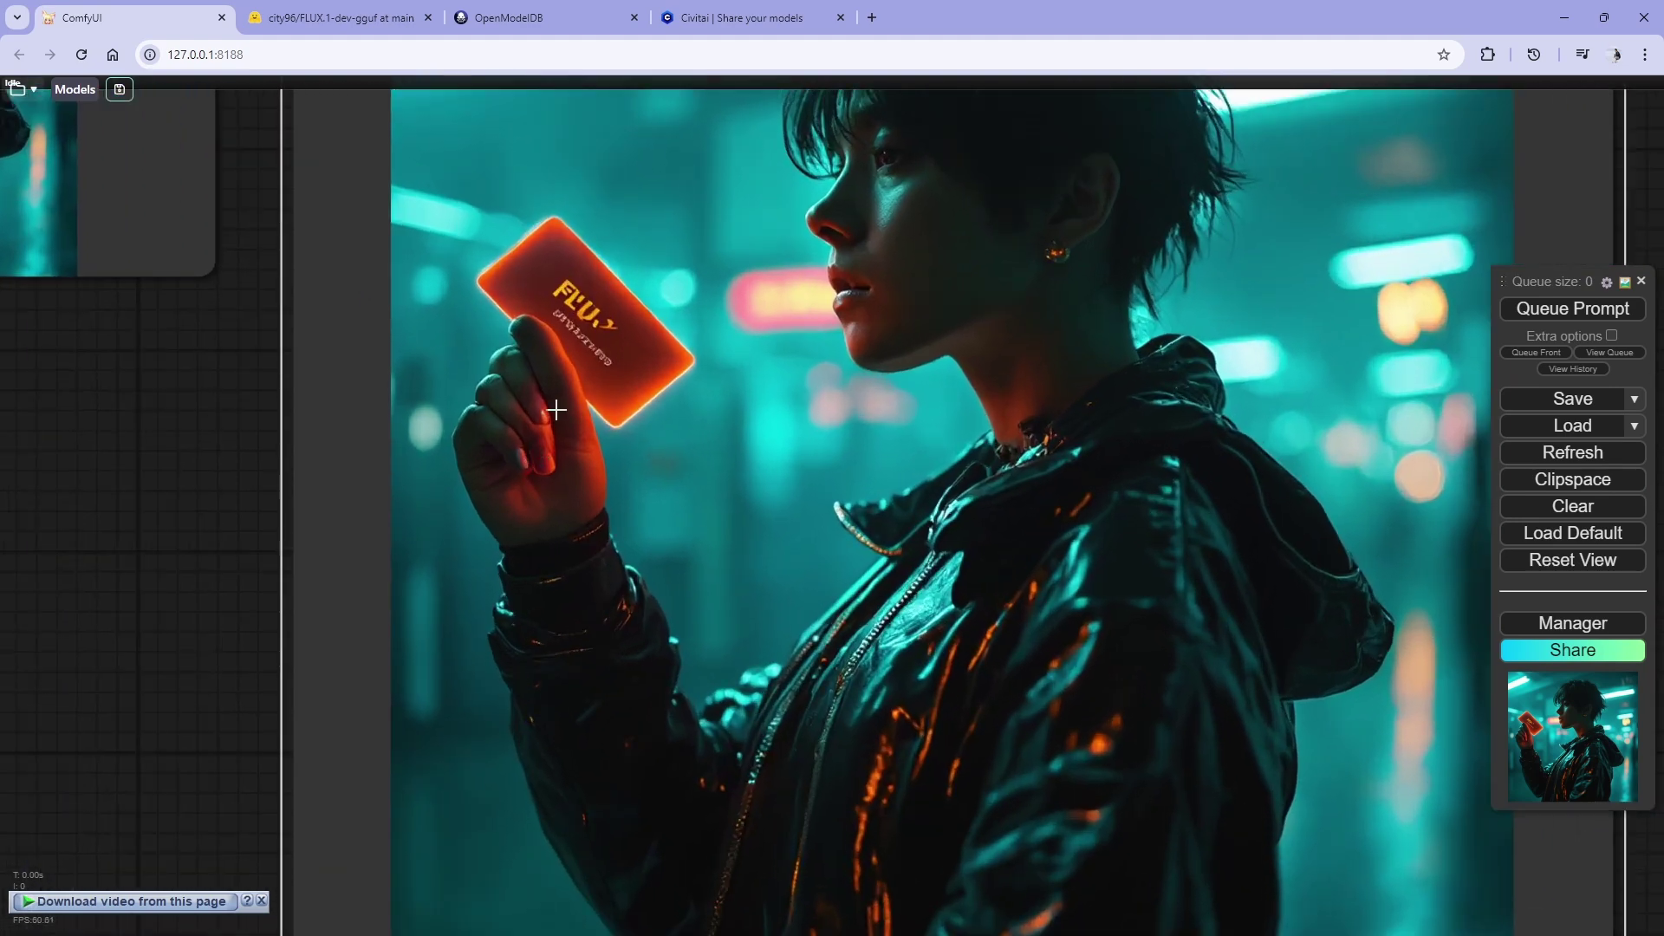
scroll(588, 464, down, 3)
drag(652, 571, 656, 645)
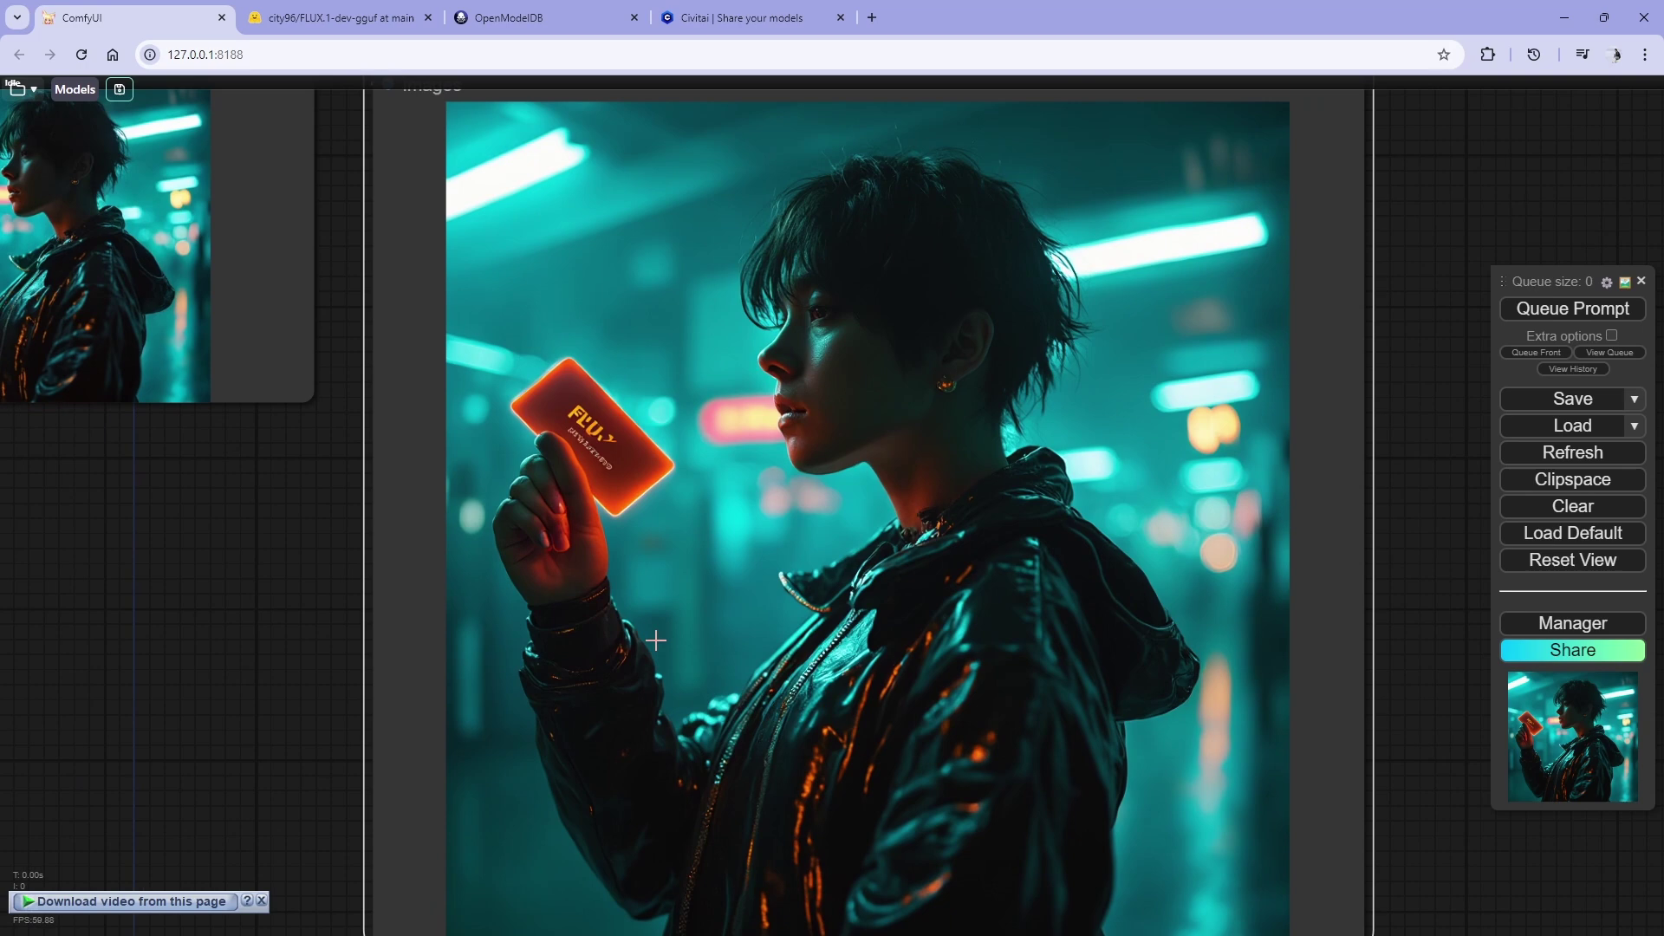
drag(892, 575, 816, 511)
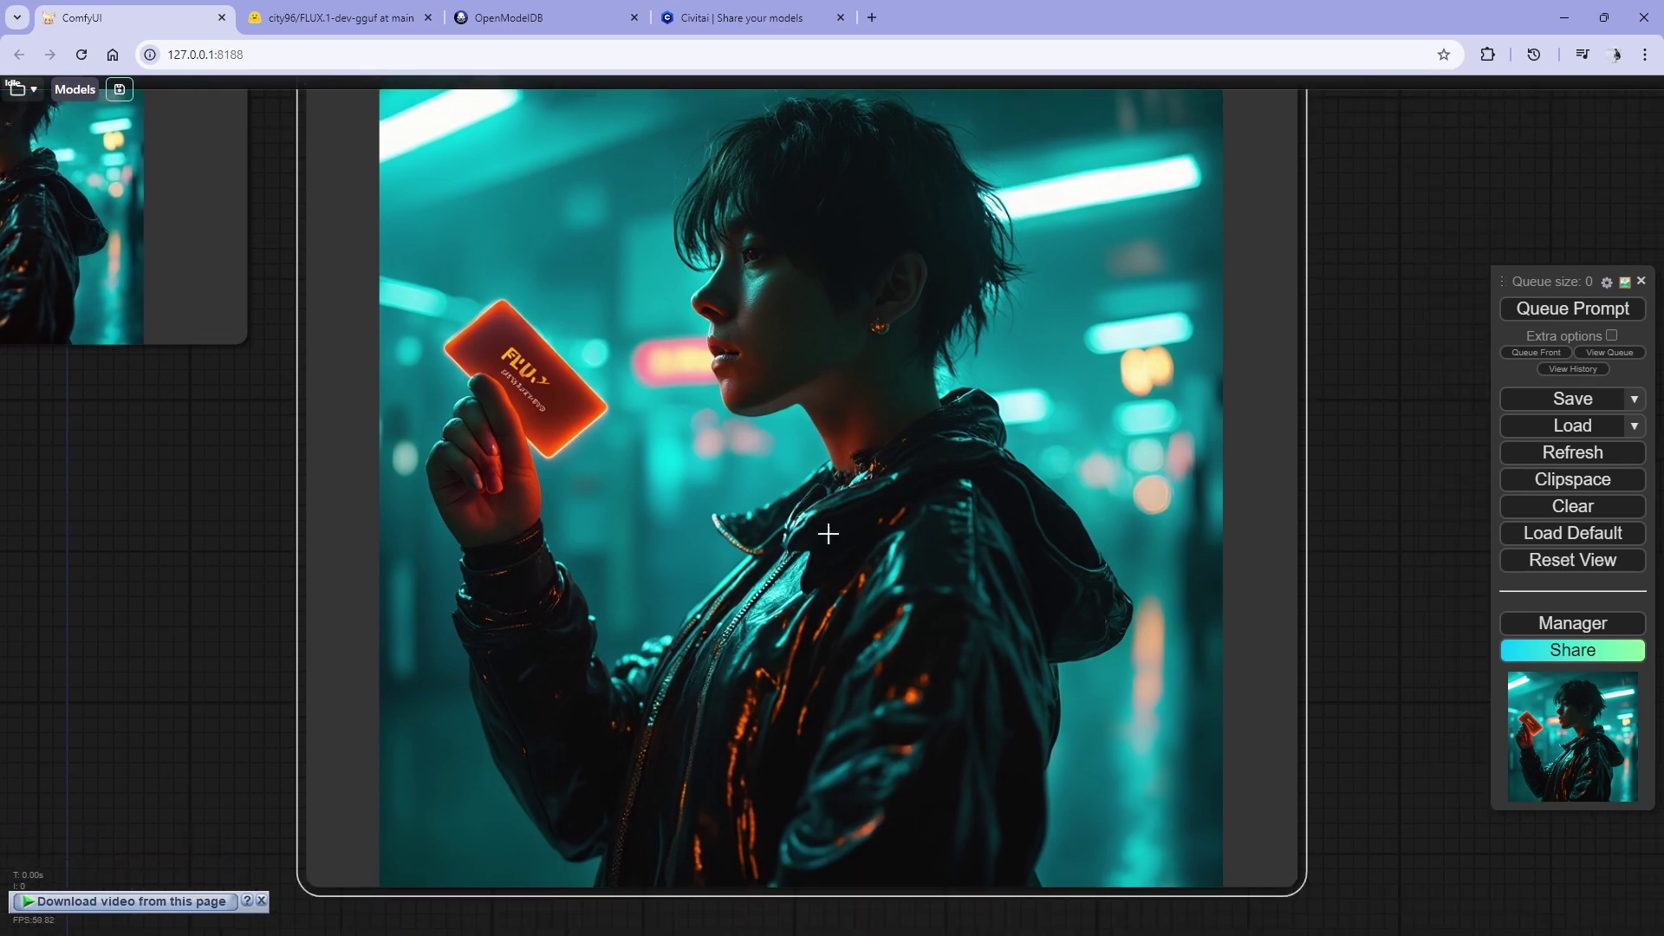
scroll(1108, 378, down, 3)
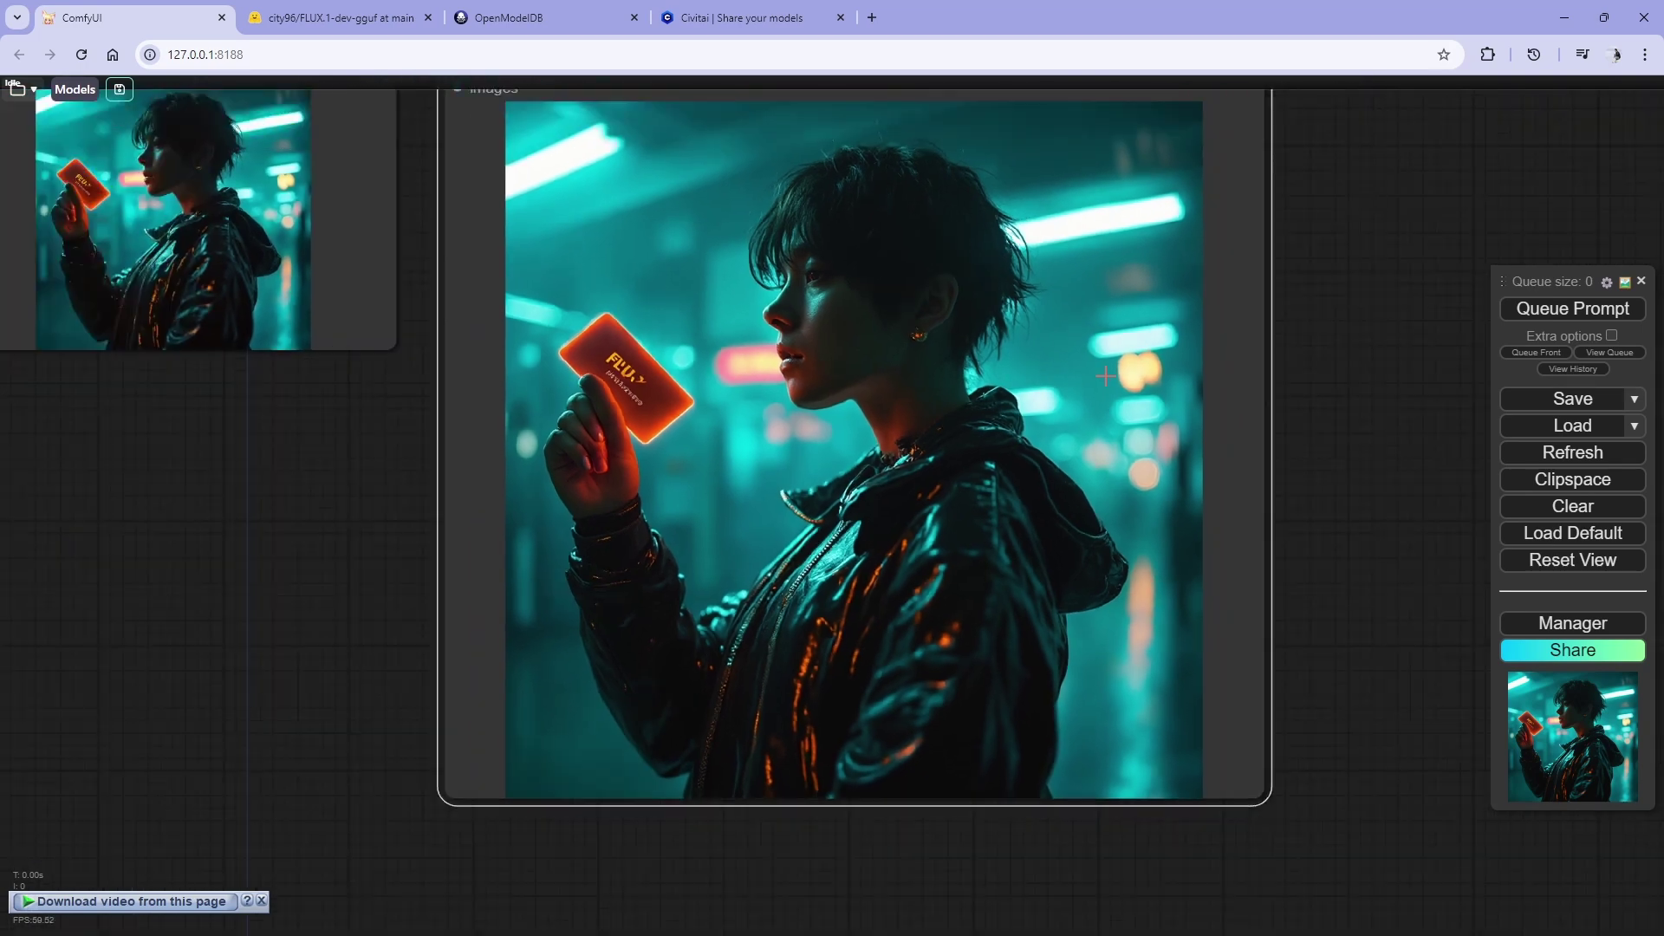
scroll(855, 427, up, 5)
scroll(806, 496, down, 5)
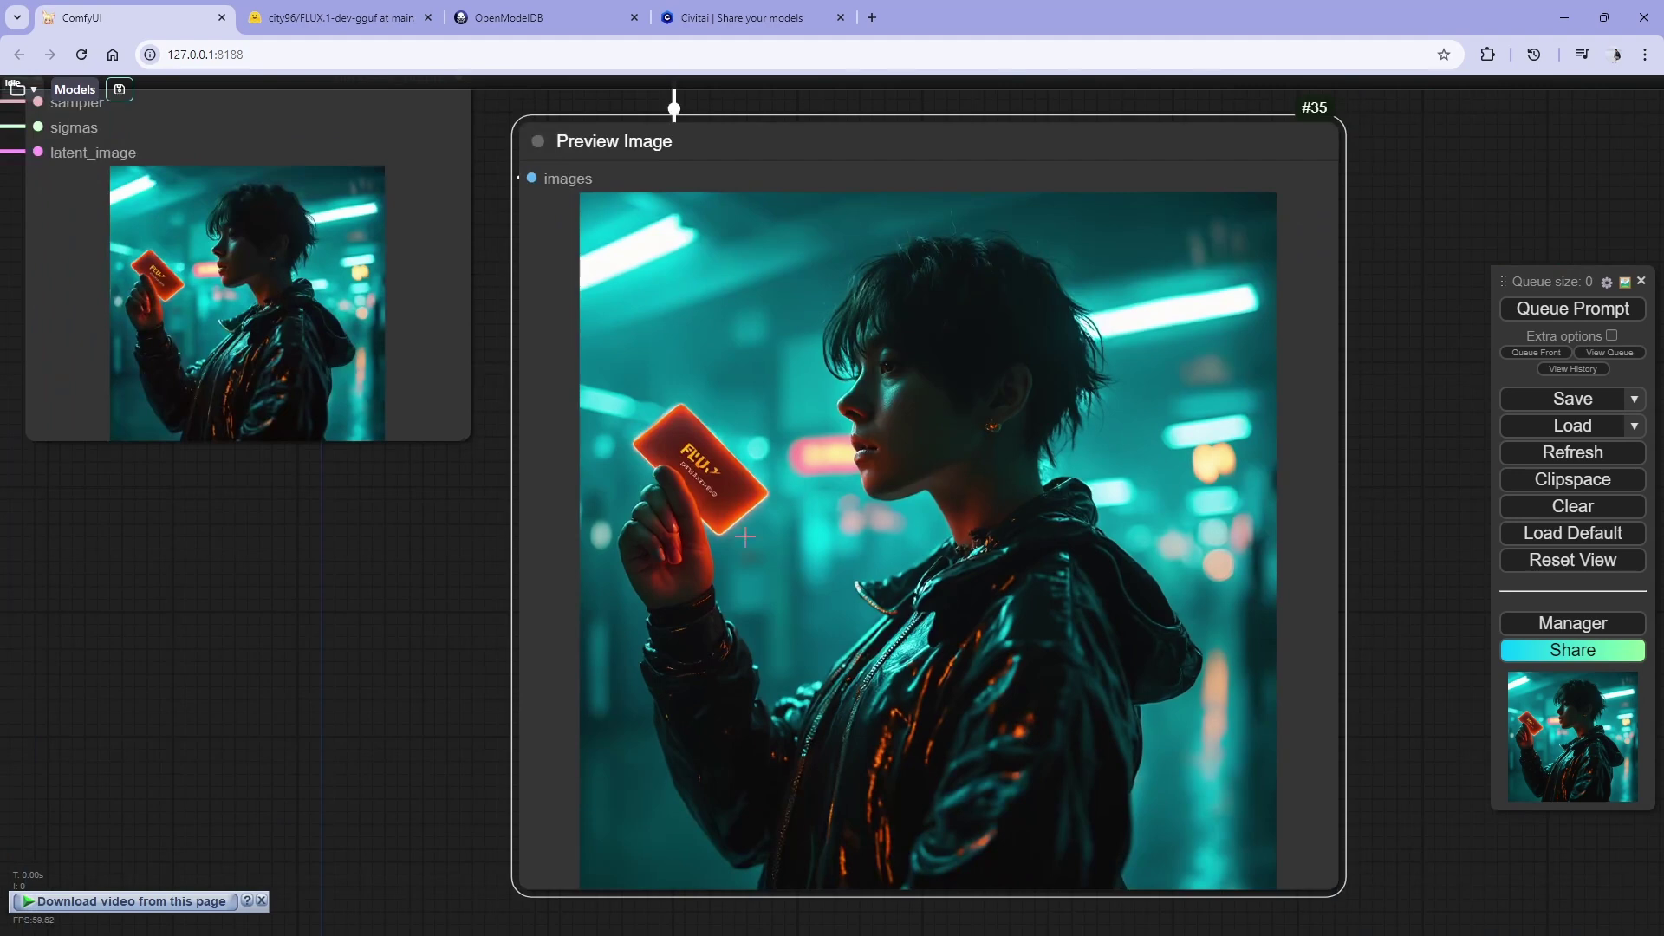
drag(399, 616, 1214, 600)
drag(371, 569, 738, 708)
- Change the KSamplerSelect sampler from dpmpp_2m to euler
drag(563, 675, 706, 687)
click(1125, 337)
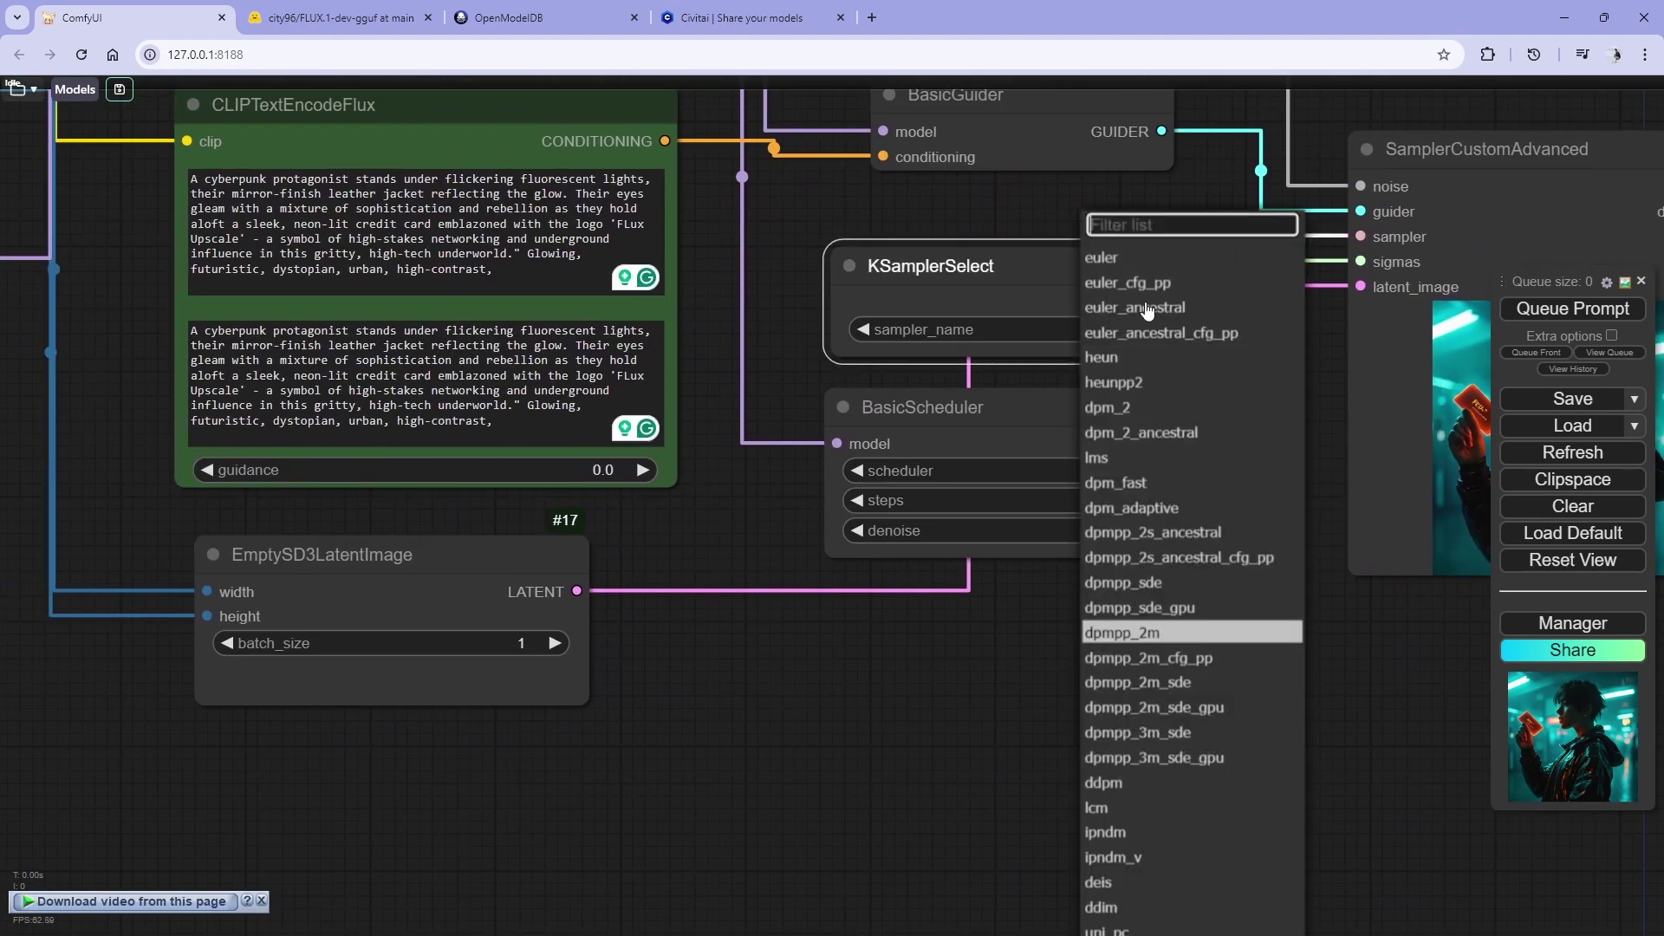
click(1128, 253)
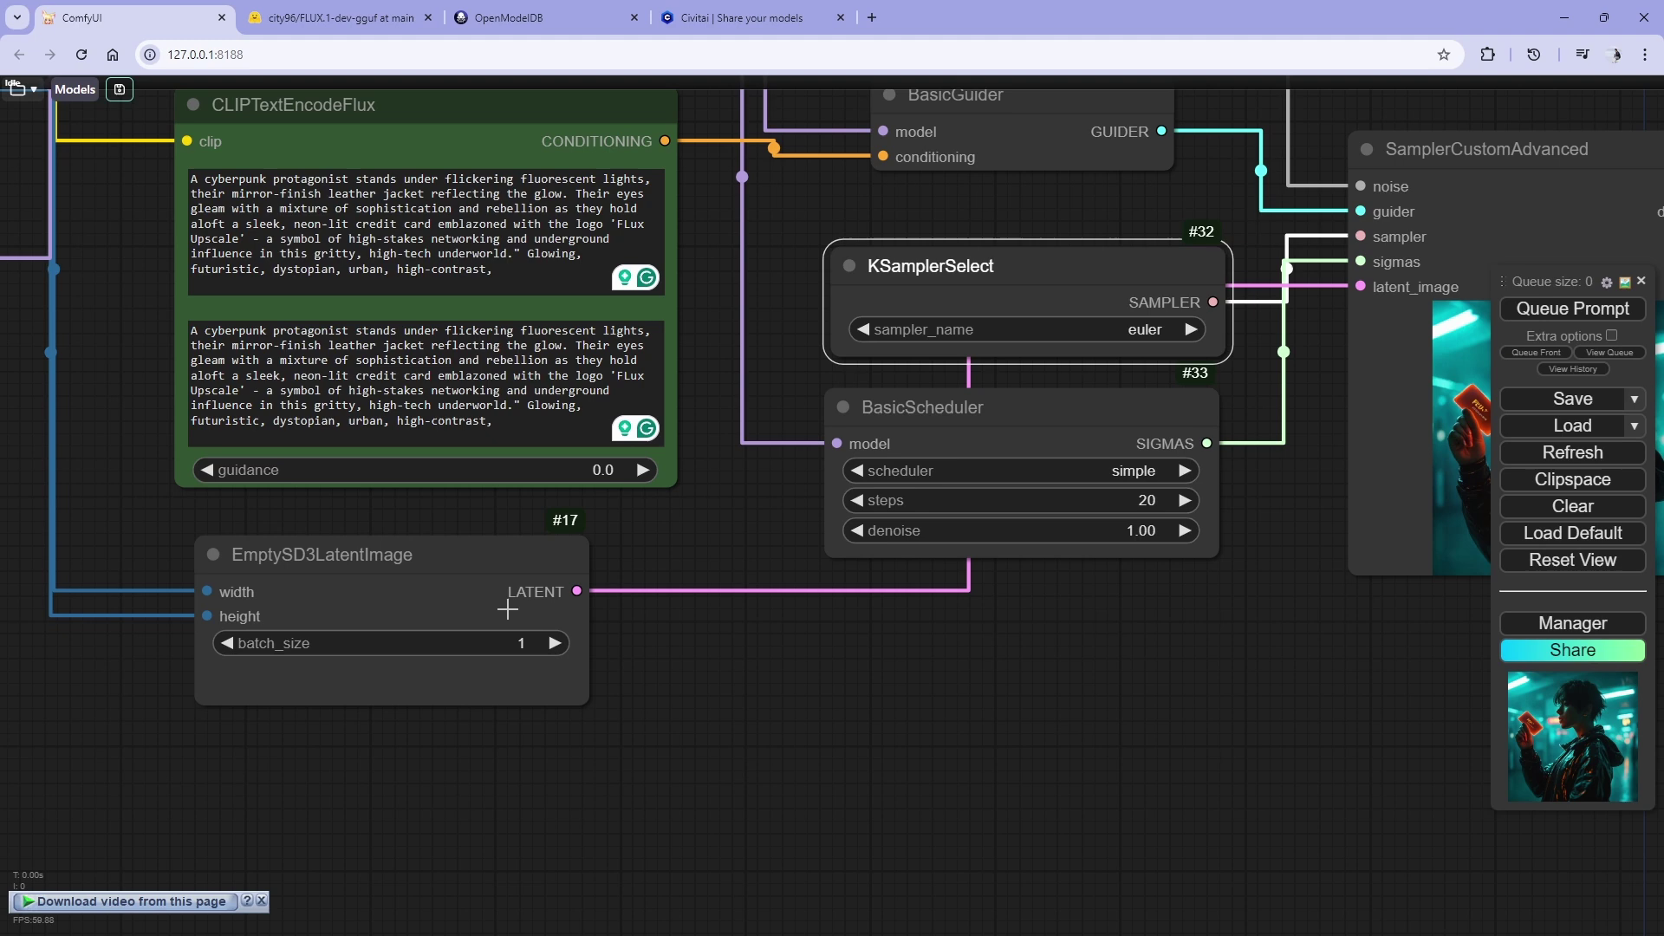
- Raise the CLIPTextEncodeFlux guidance from 0.0 to 3.5
click(570, 470)
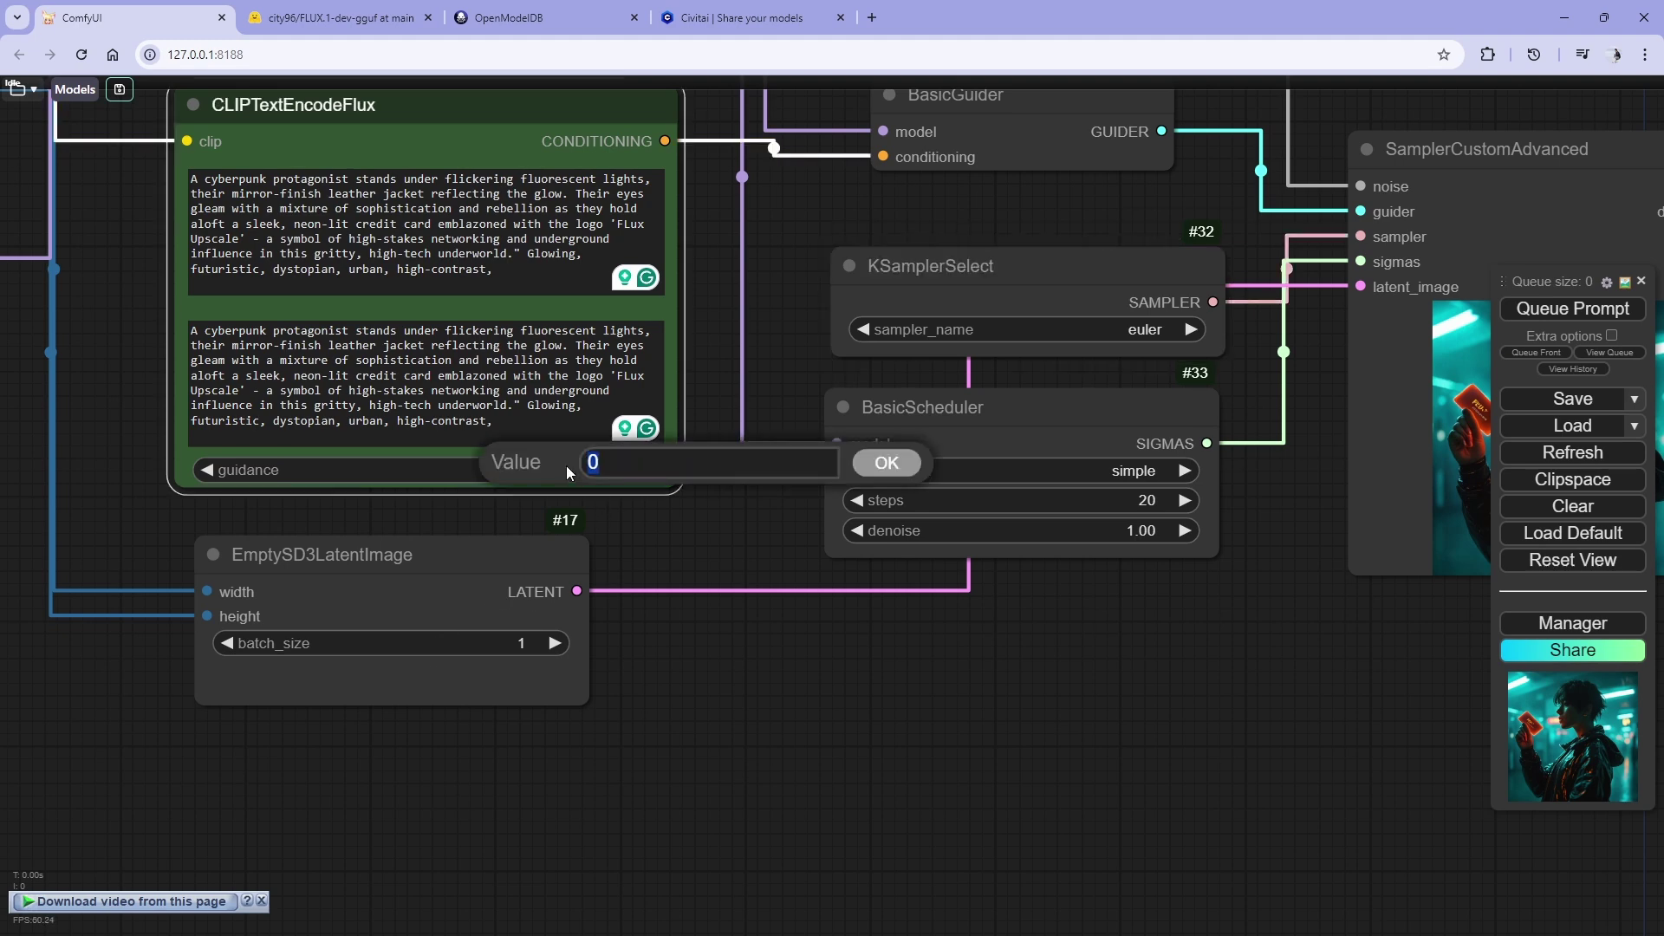
text(3.5)
key(Return)
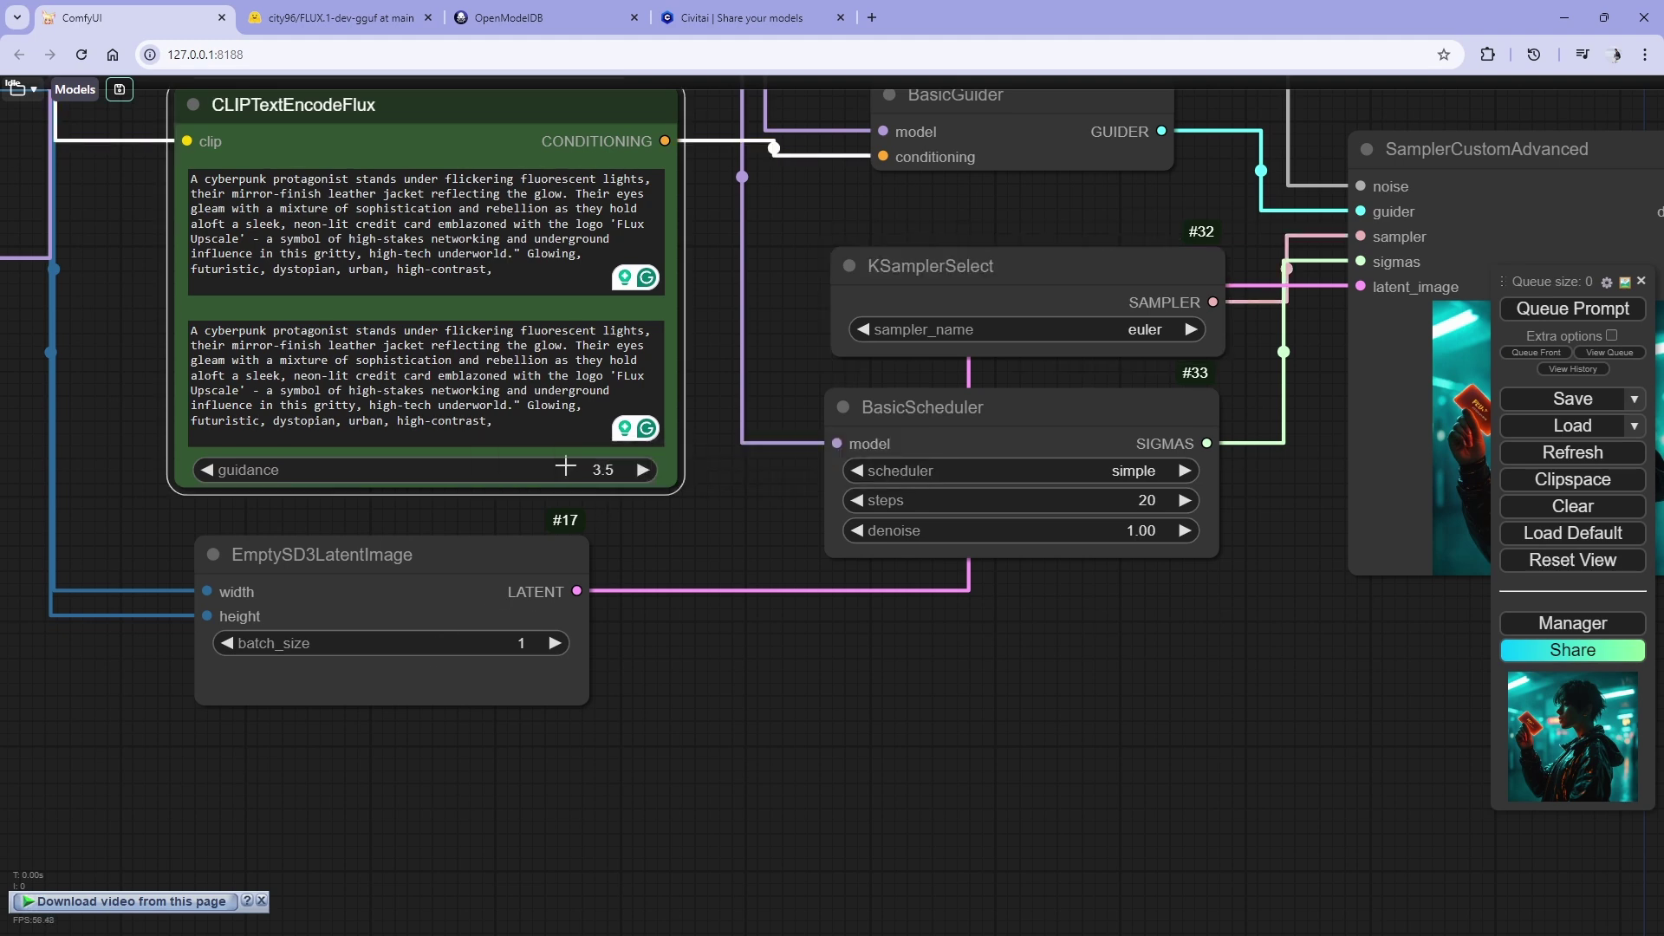
click(974, 697)
scroll(1034, 724, down, 1)
drag(806, 537, 420, 527)
drag(993, 650, 789, 704)
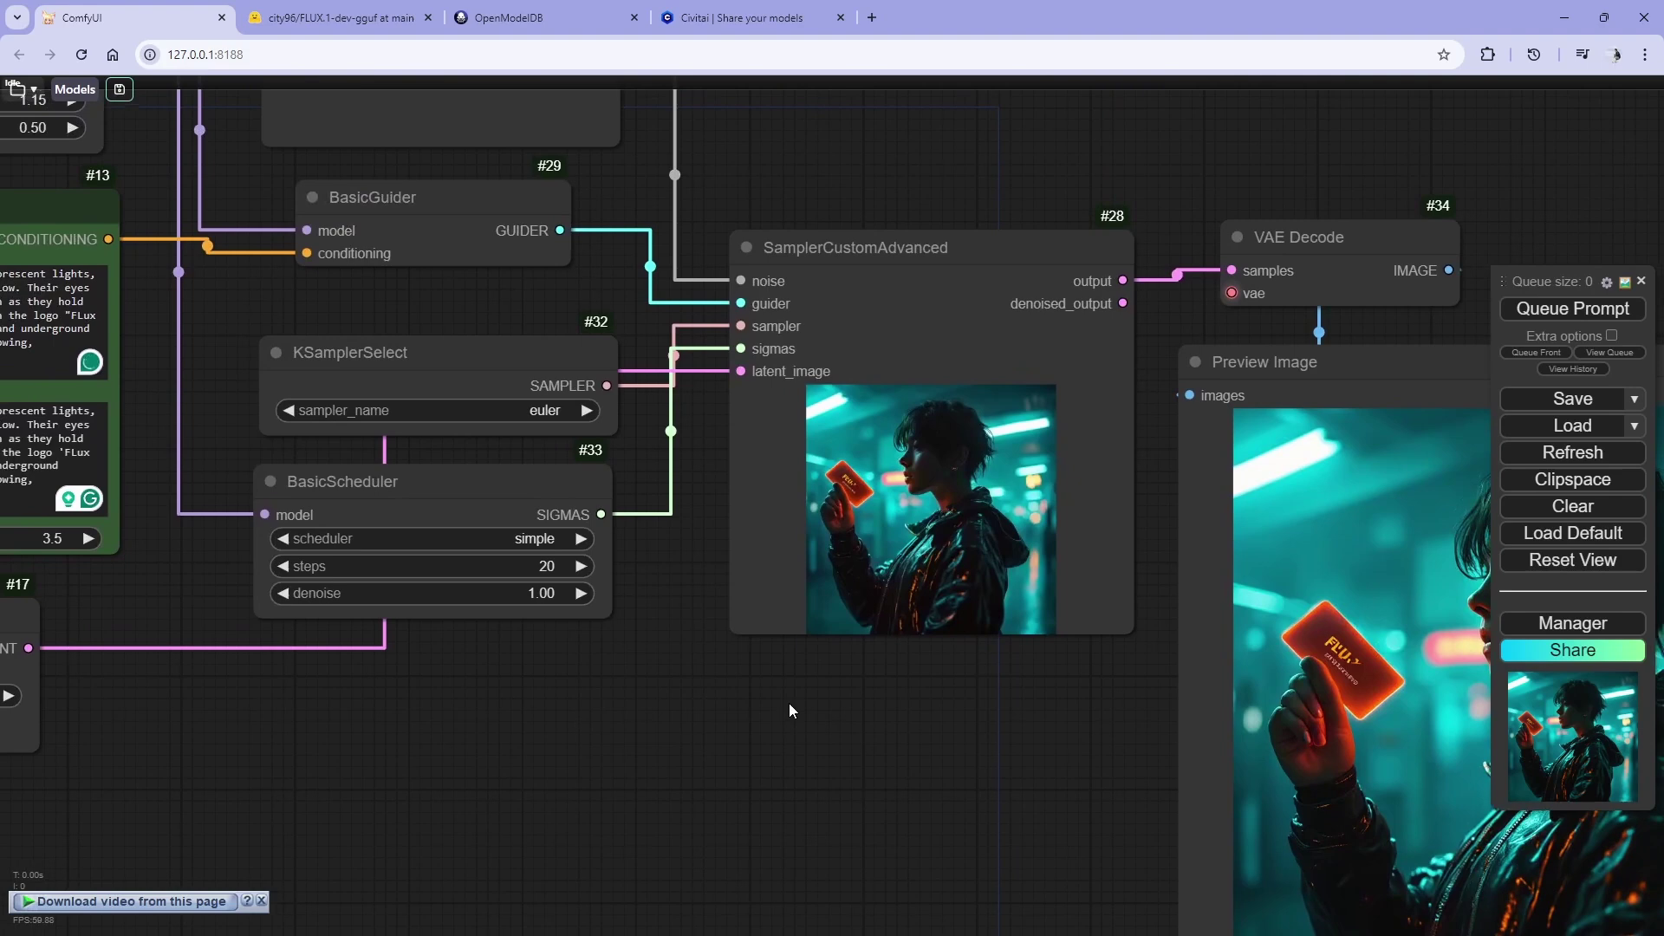
scroll(684, 595, up, 6)
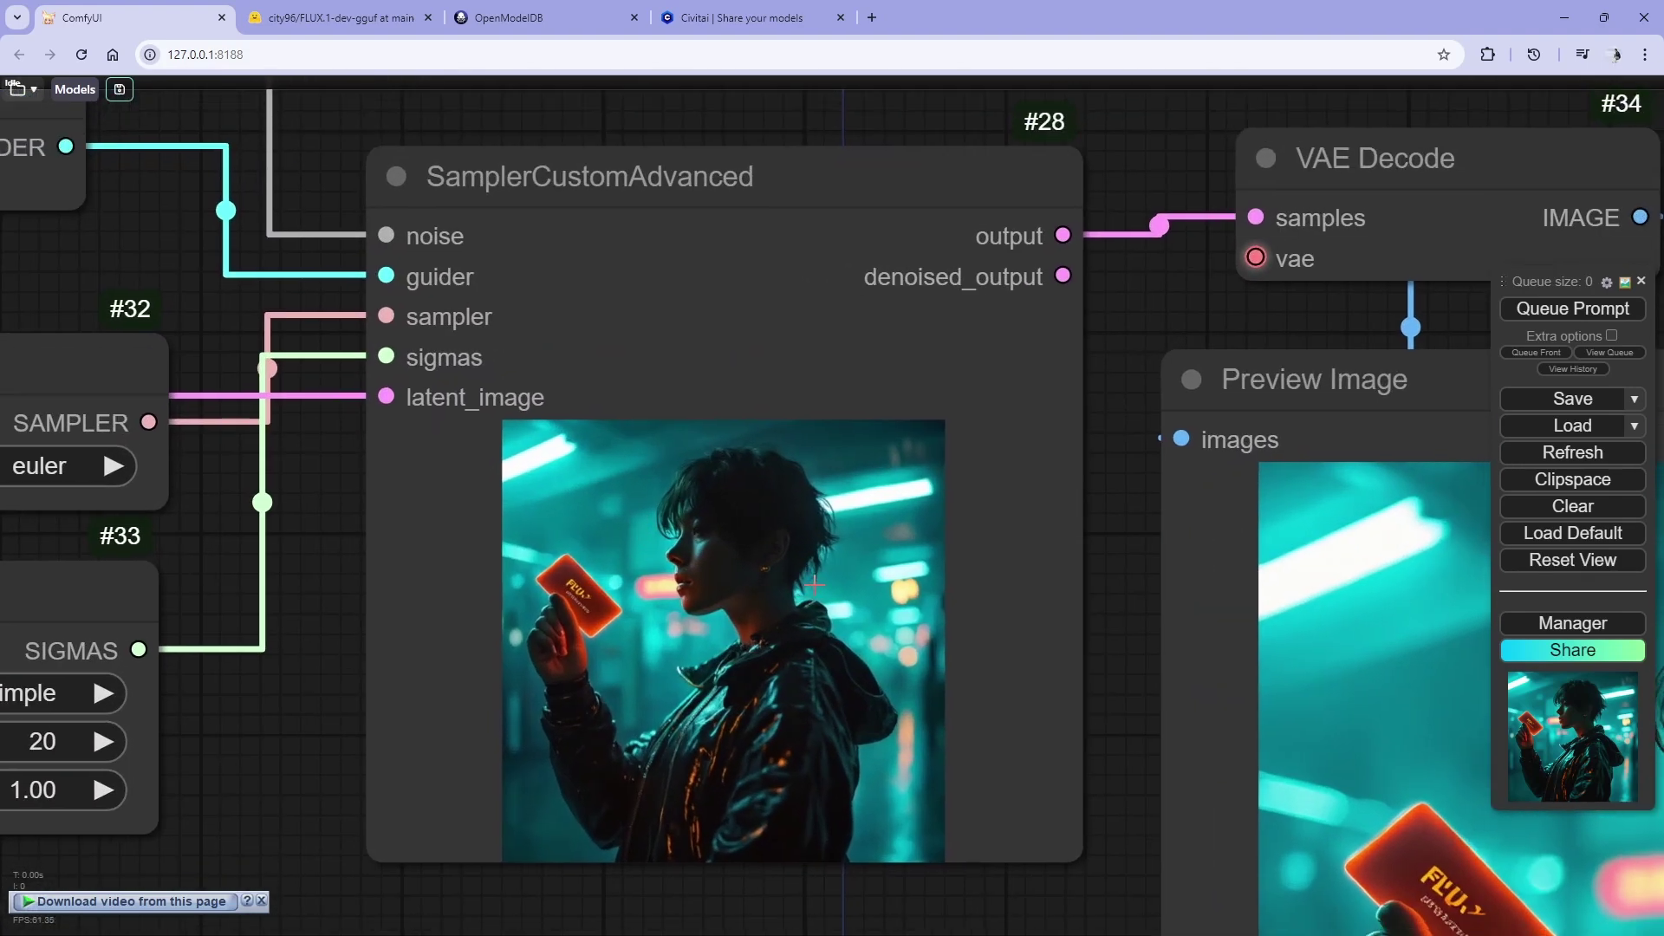
- Rerun with euler and guidance 3.5, then zoom in to read the 'Flux Upscale' card
click(1560, 309)
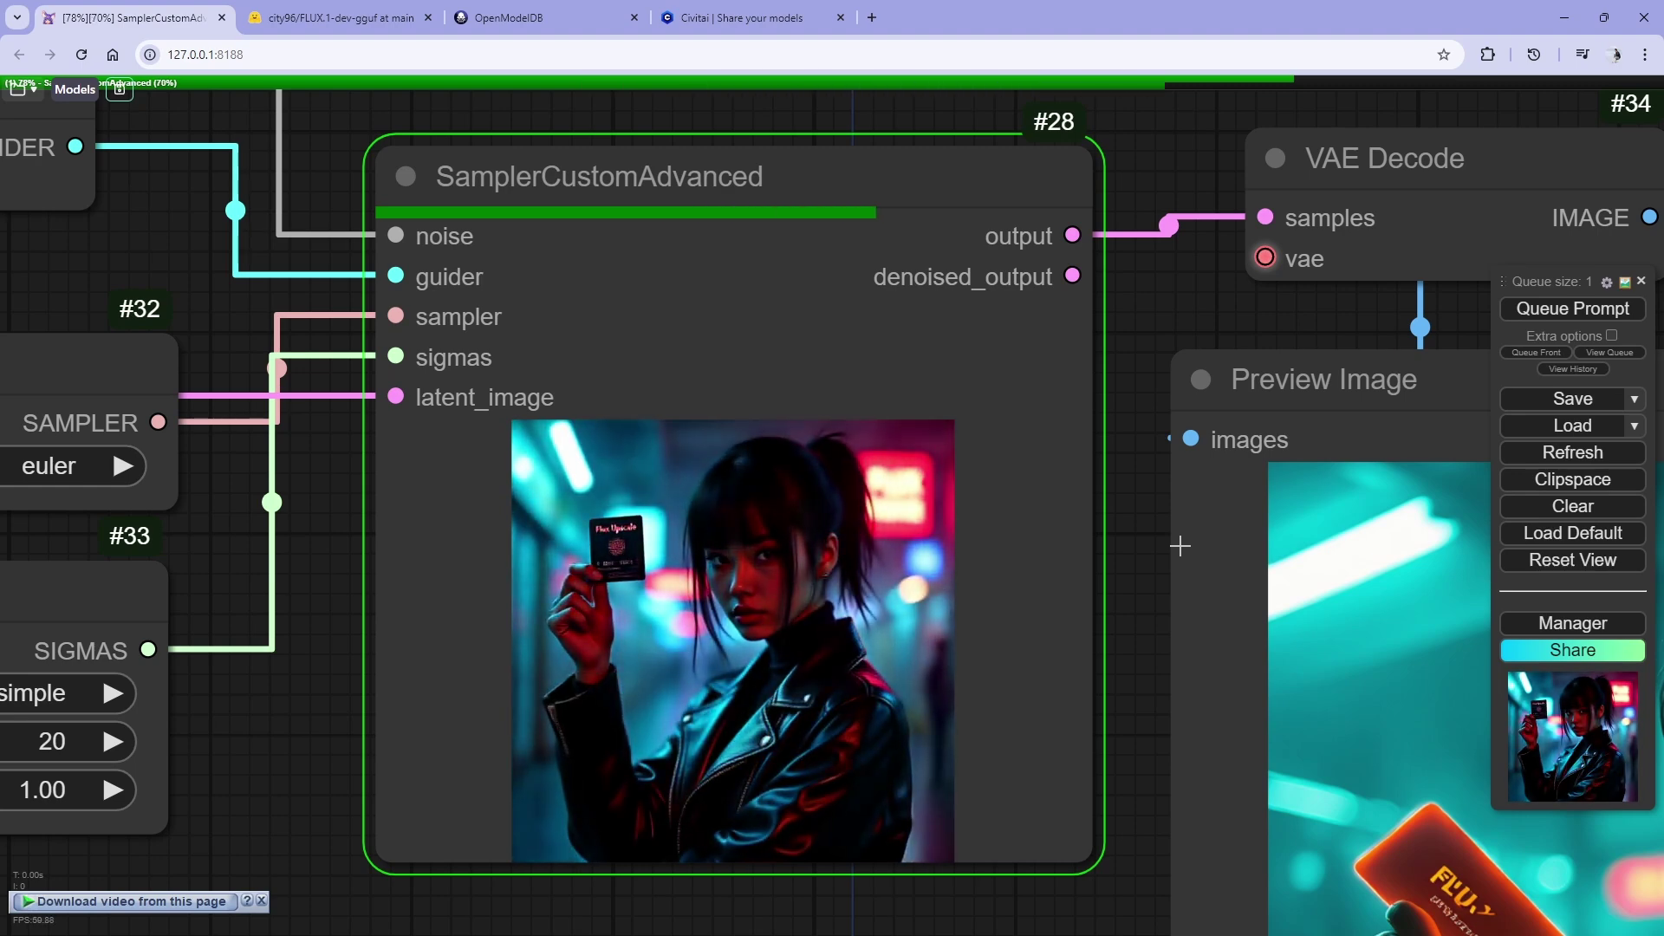
drag(1159, 650, 715, 437)
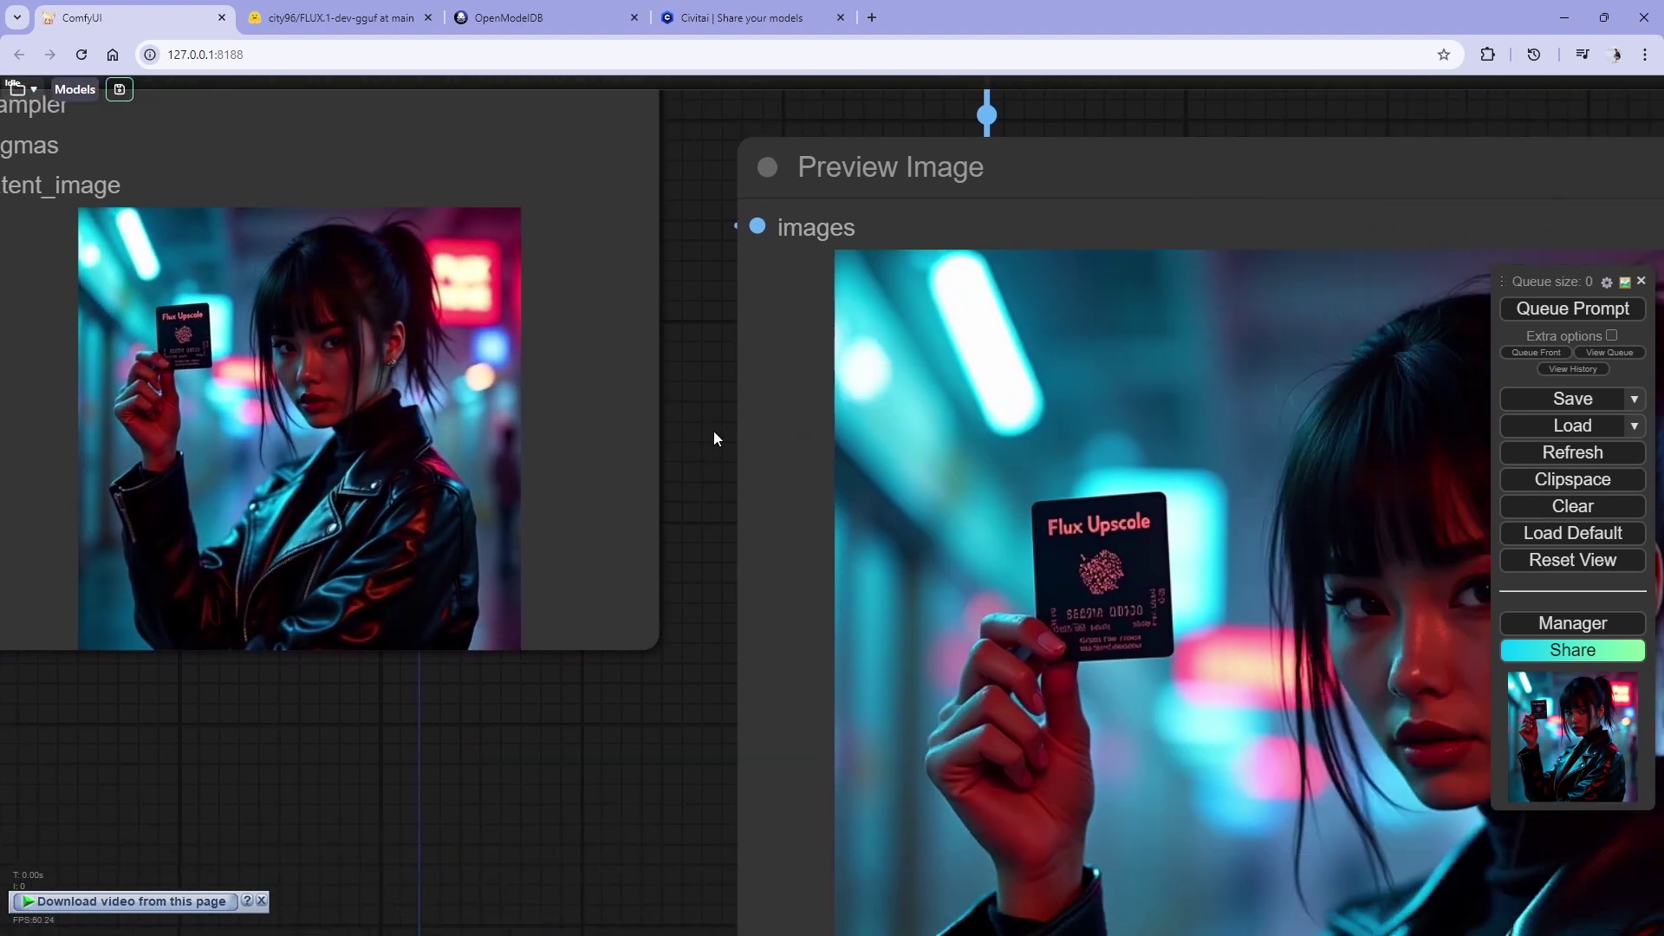
scroll(1034, 543, up, 4)
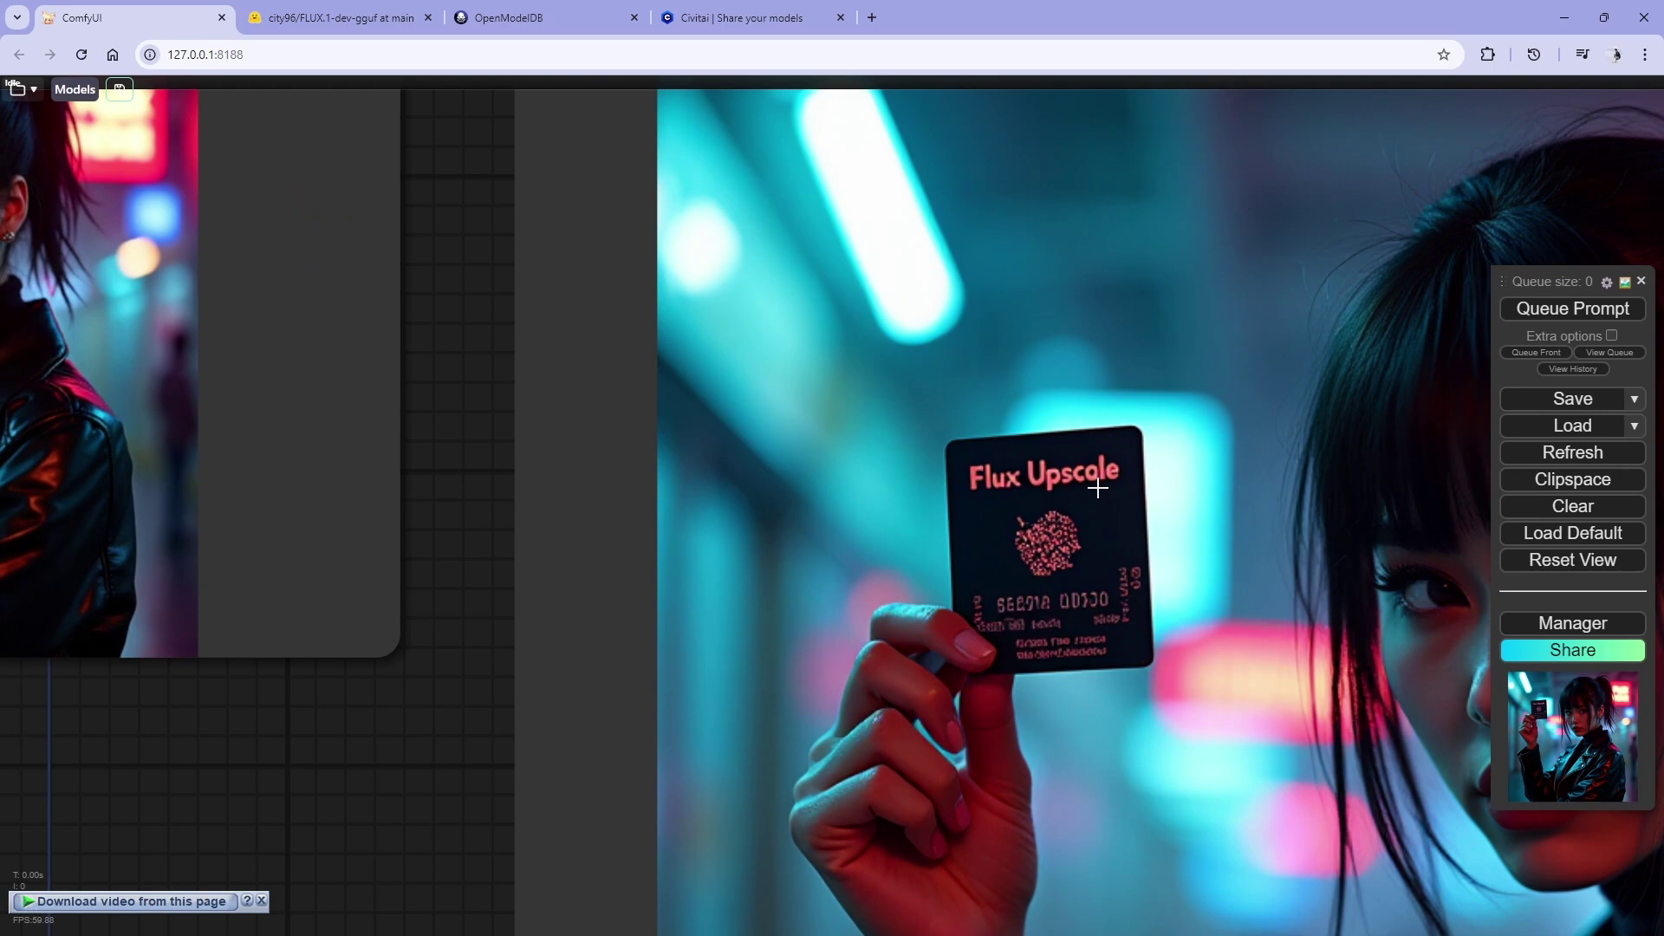
drag(1098, 488, 867, 414)
scroll(917, 542, down, 8)
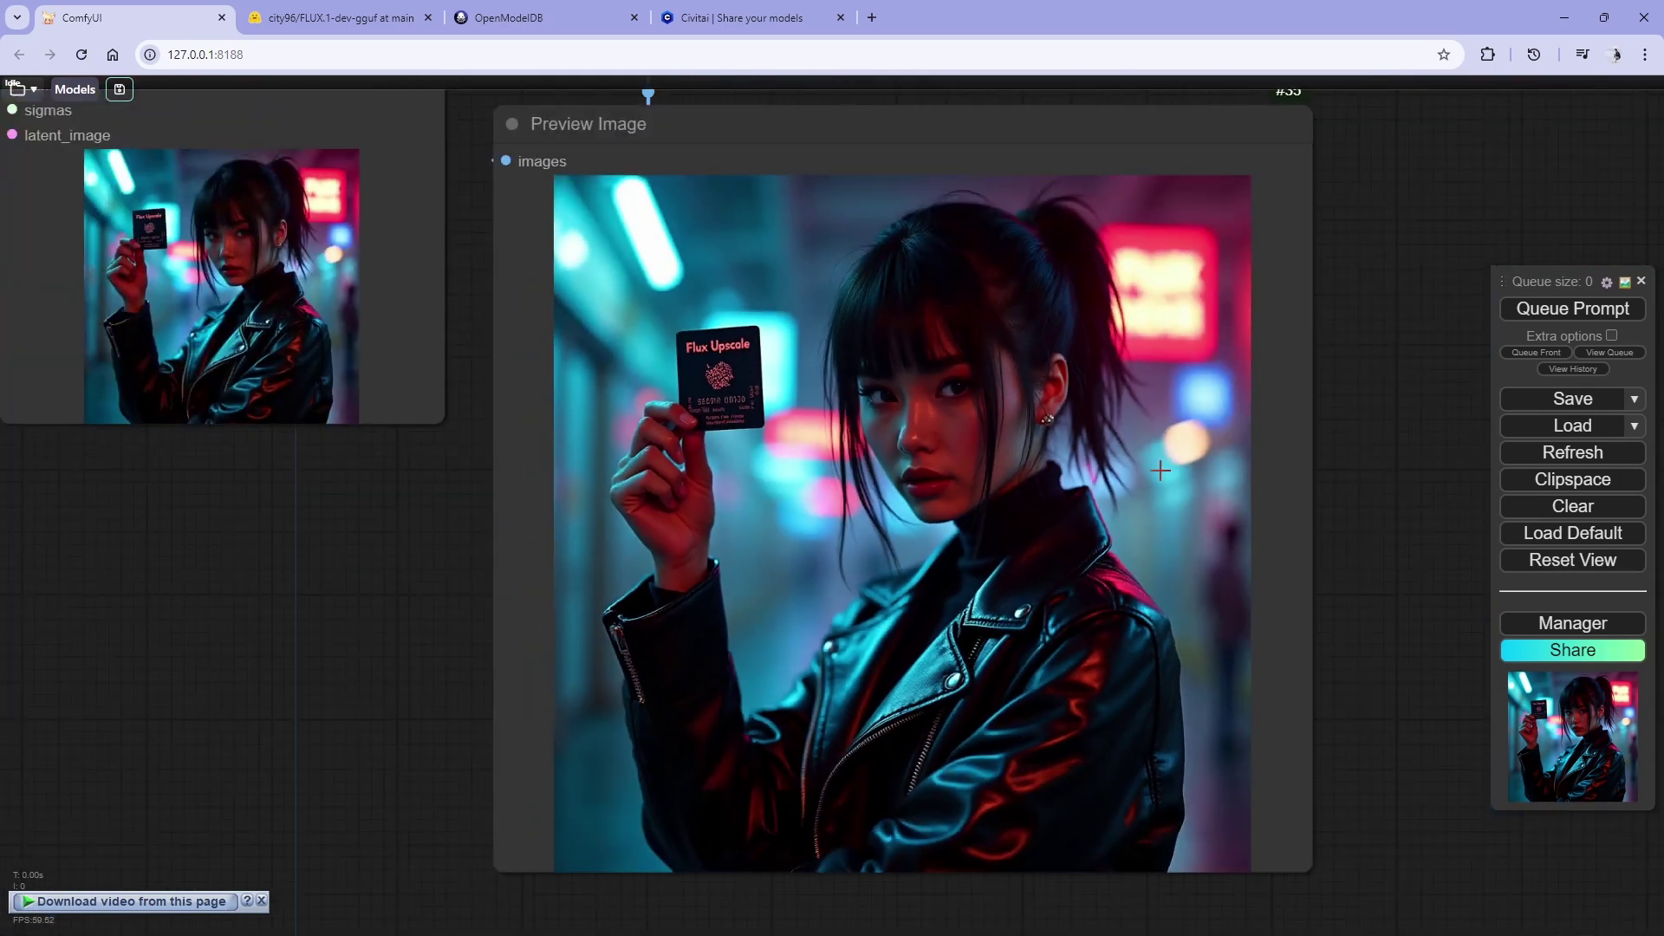
scroll(35, 279, up, 1)
drag(34, 279, 394, 630)
scroll(572, 599, up, 4)
- Queue two more generations, viewing the pink neon FLUX portrait while the next samples
key(ctrl+Return)
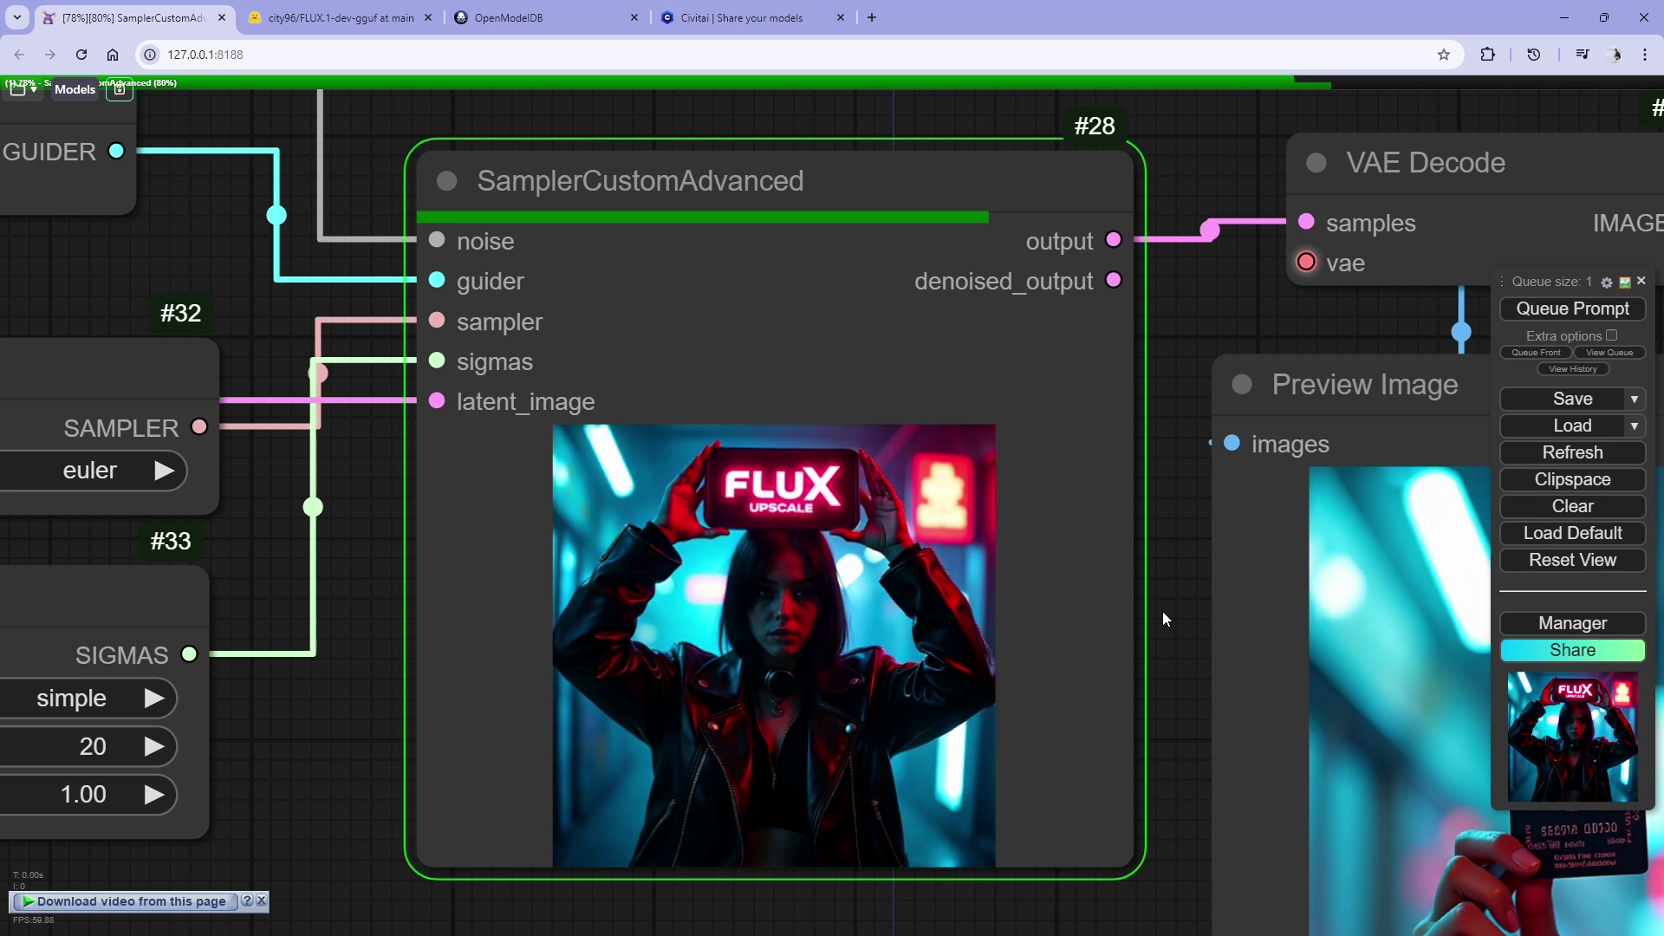
scroll(1162, 611, down, 5)
drag(1057, 300, 642, 226)
drag(1173, 195, 1474, 234)
click(1624, 312)
scroll(773, 393, up, 2)
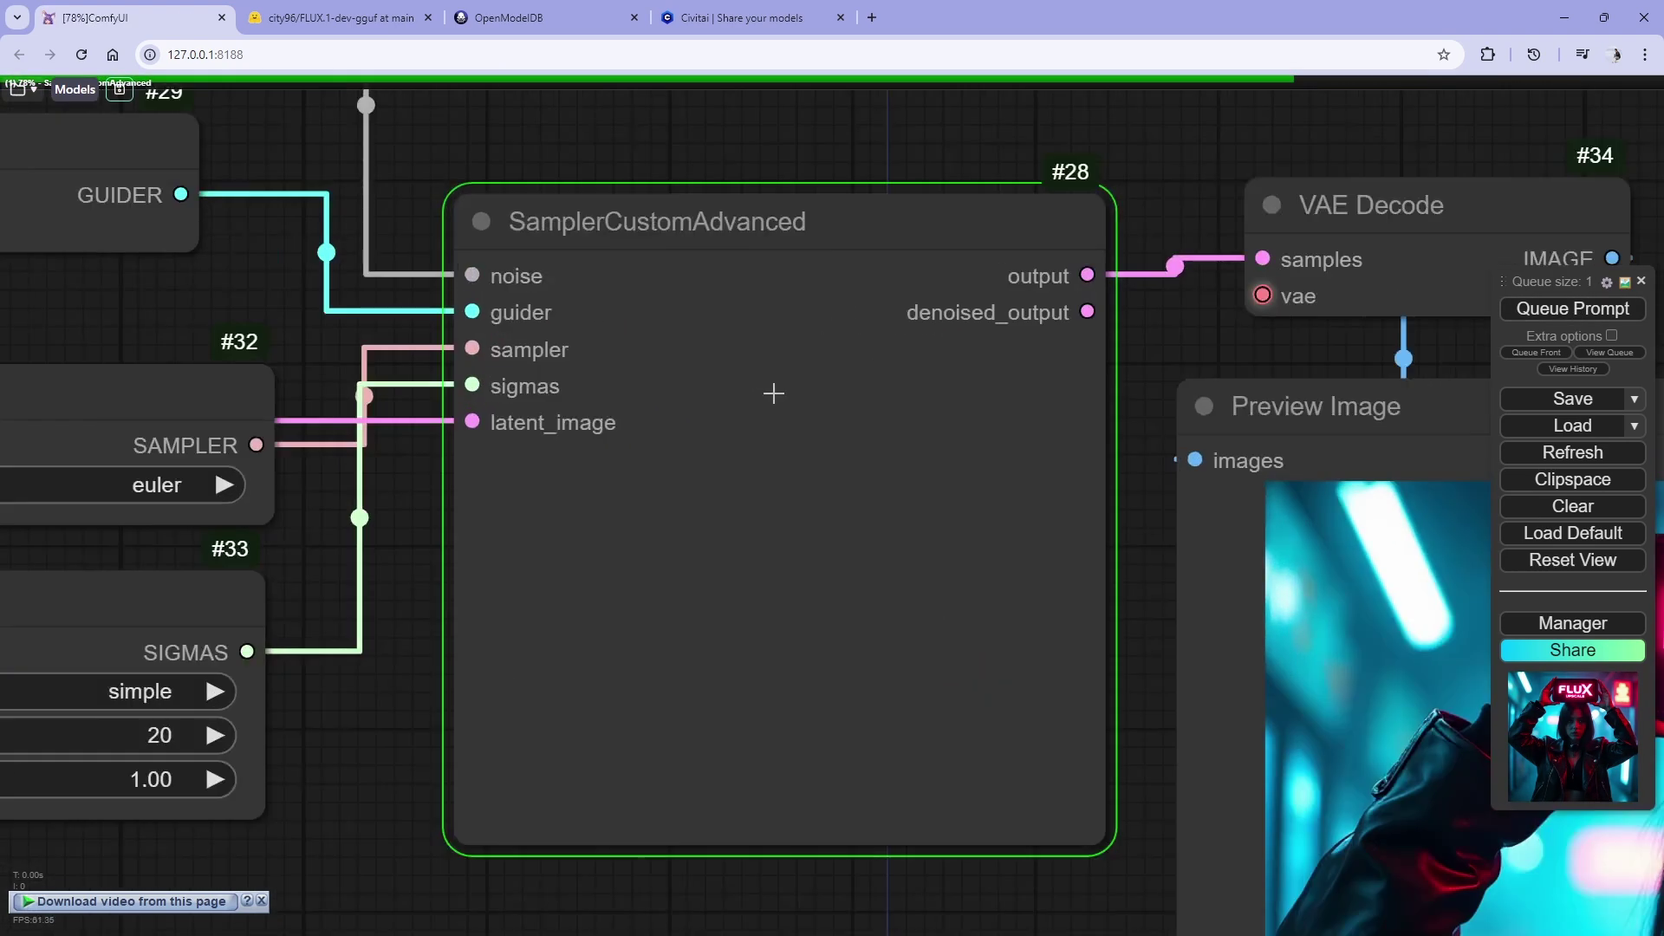
drag(347, 159, 367, 159)
scroll(371, 169, up, 2)
scroll(371, 169, down, 2)
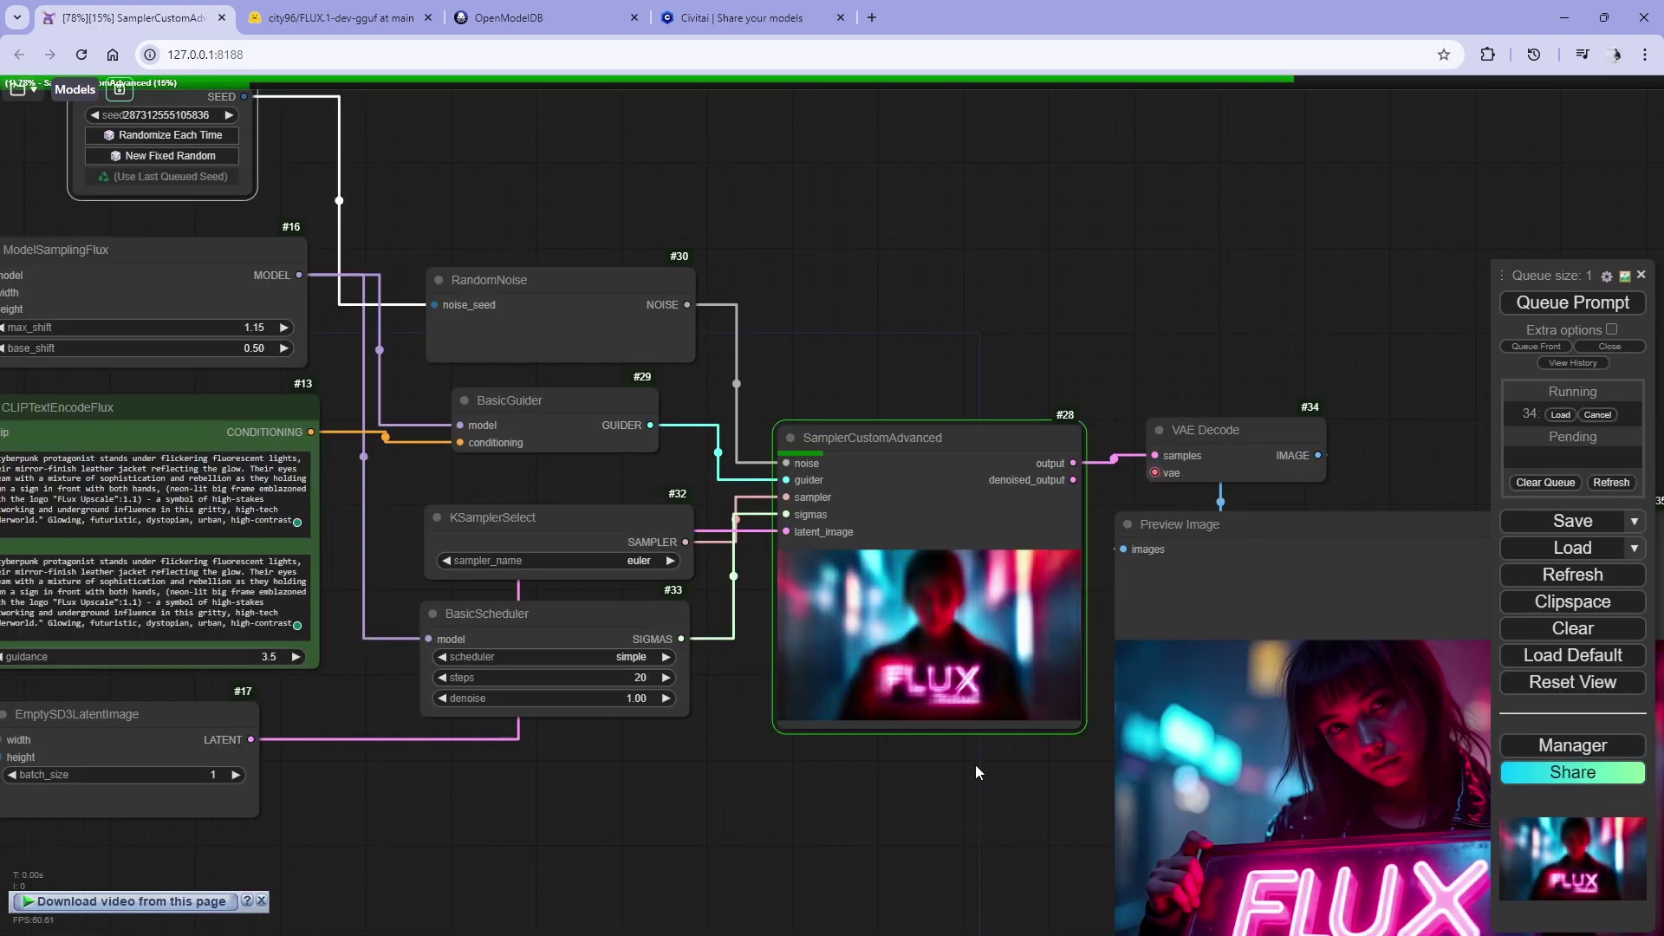
scroll(990, 734, up, 5)
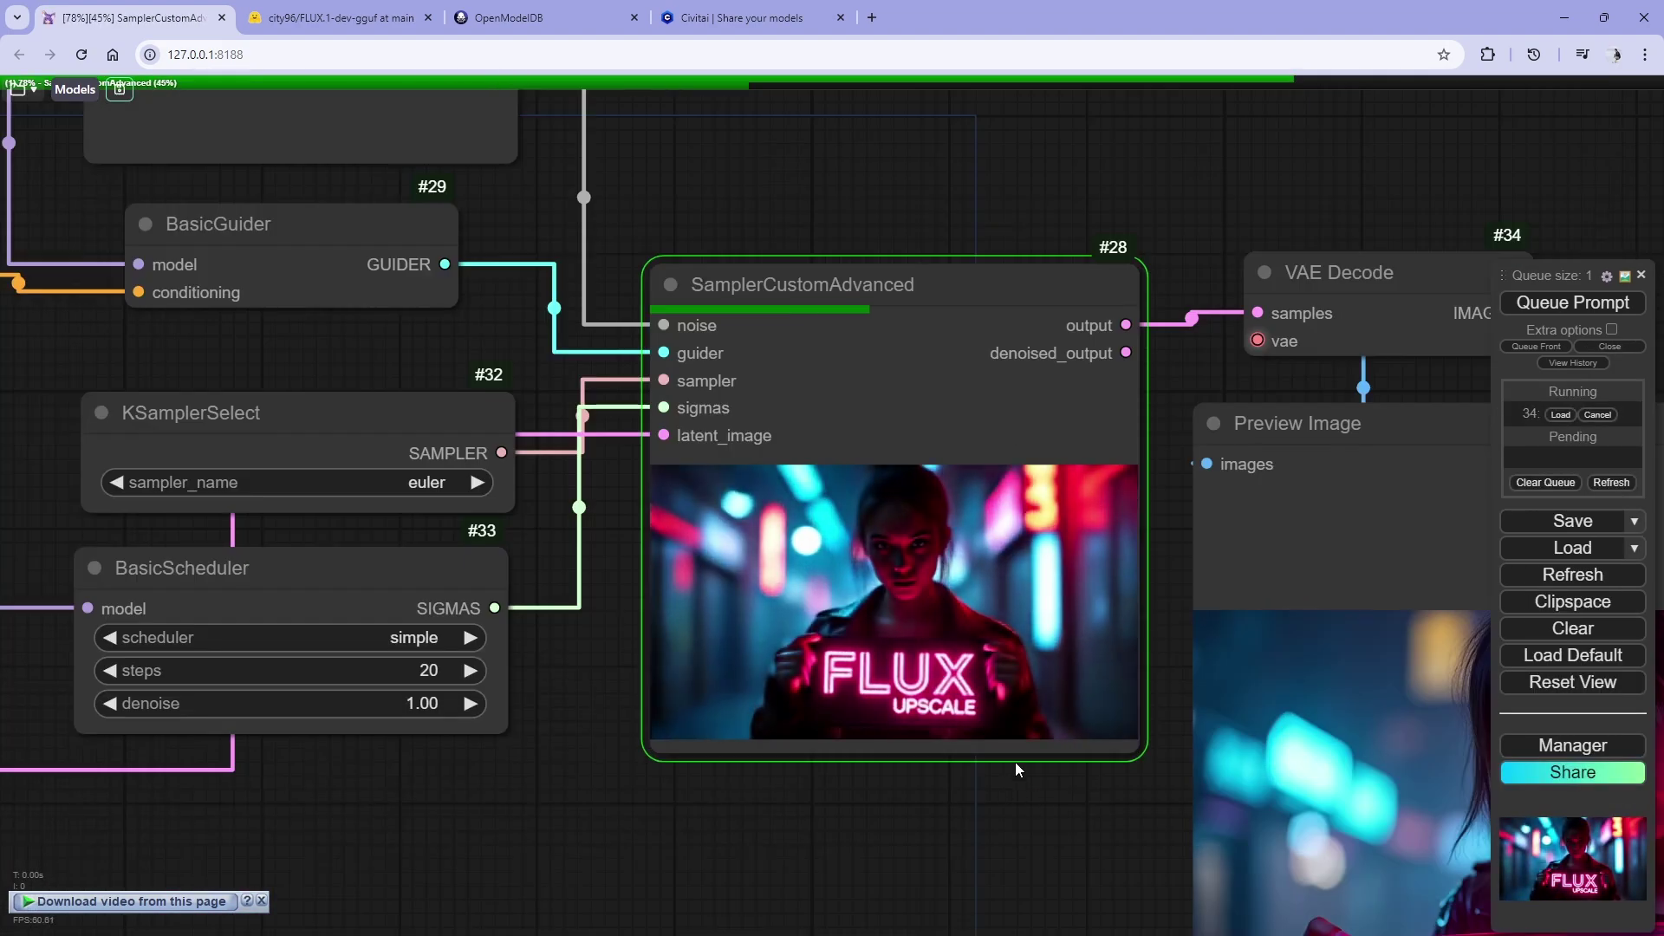
- Zoom and pan over the final portrait's face and pink neon FLUX UPSCALE sign
scroll(1016, 762, up, 4)
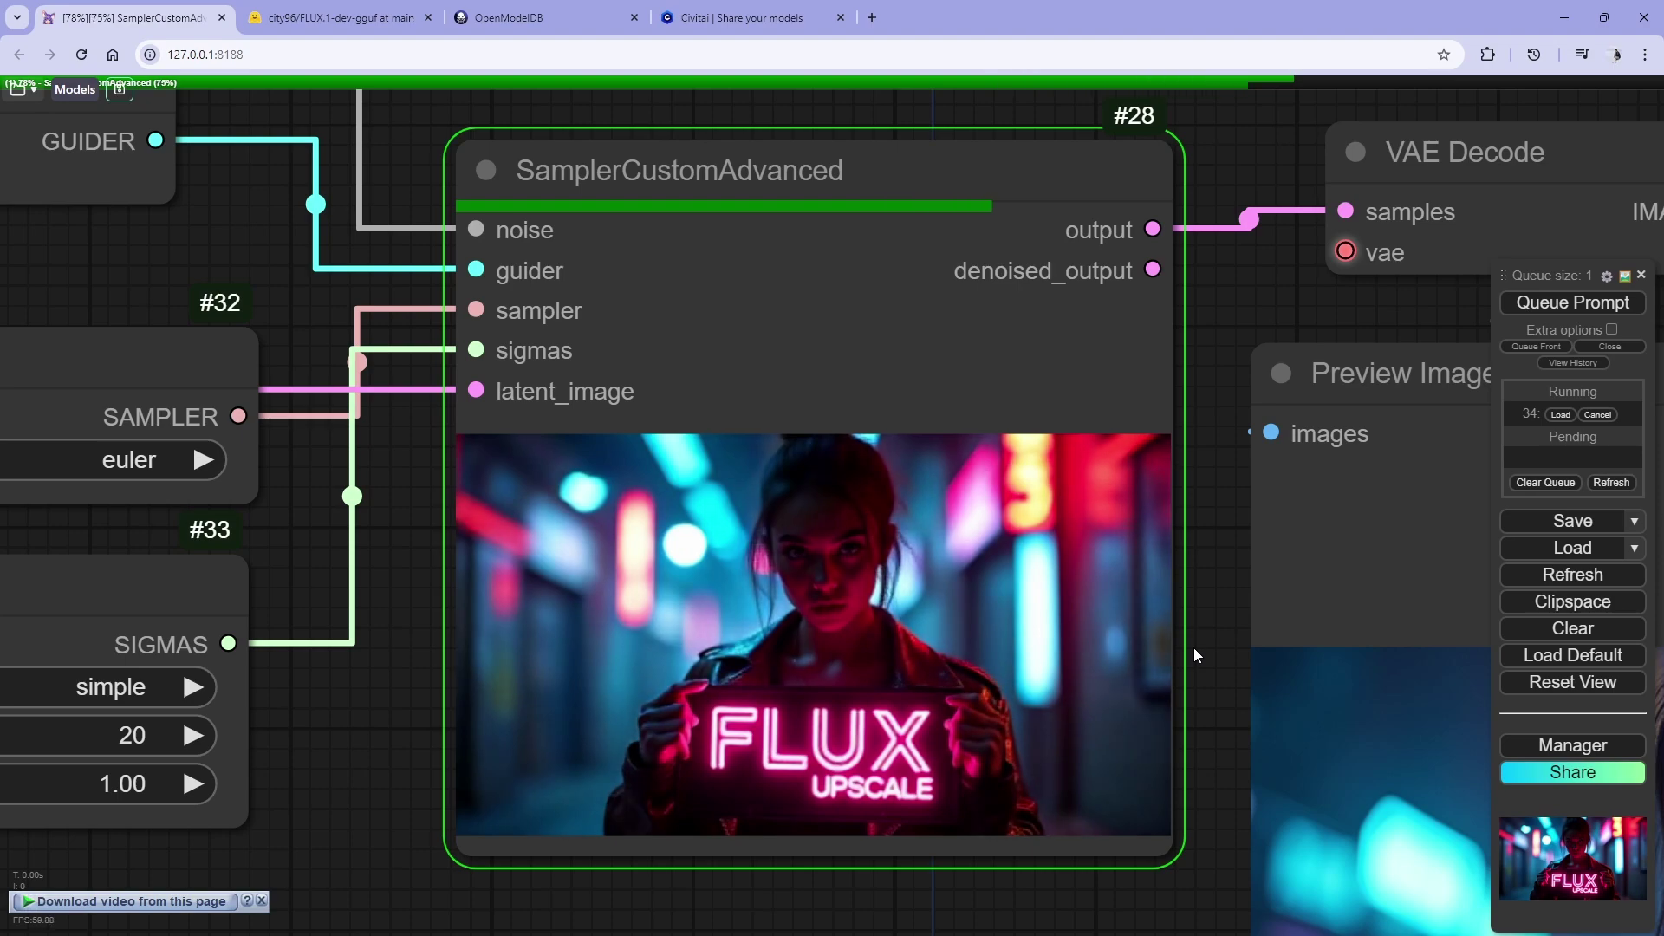
scroll(1214, 716, down, 4)
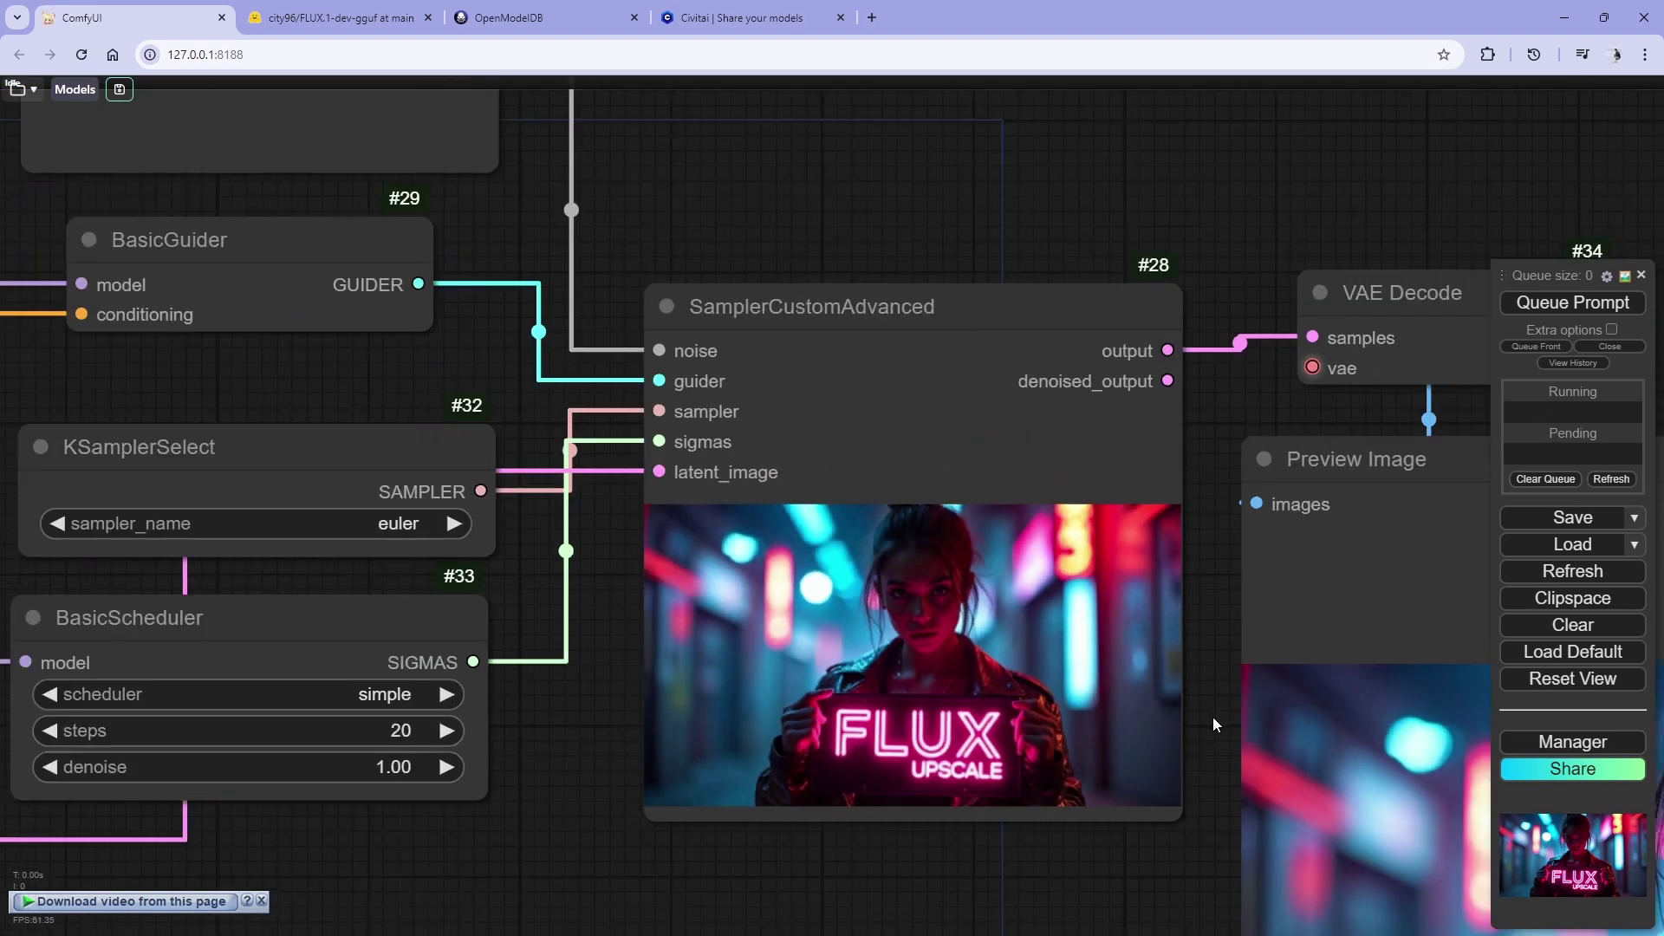
drag(1213, 716, 937, 495)
scroll(1062, 612, up, 6)
drag(846, 441, 984, 509)
drag(1014, 574, 958, 382)
drag(869, 180, 847, 402)
scroll(854, 251, up, 6)
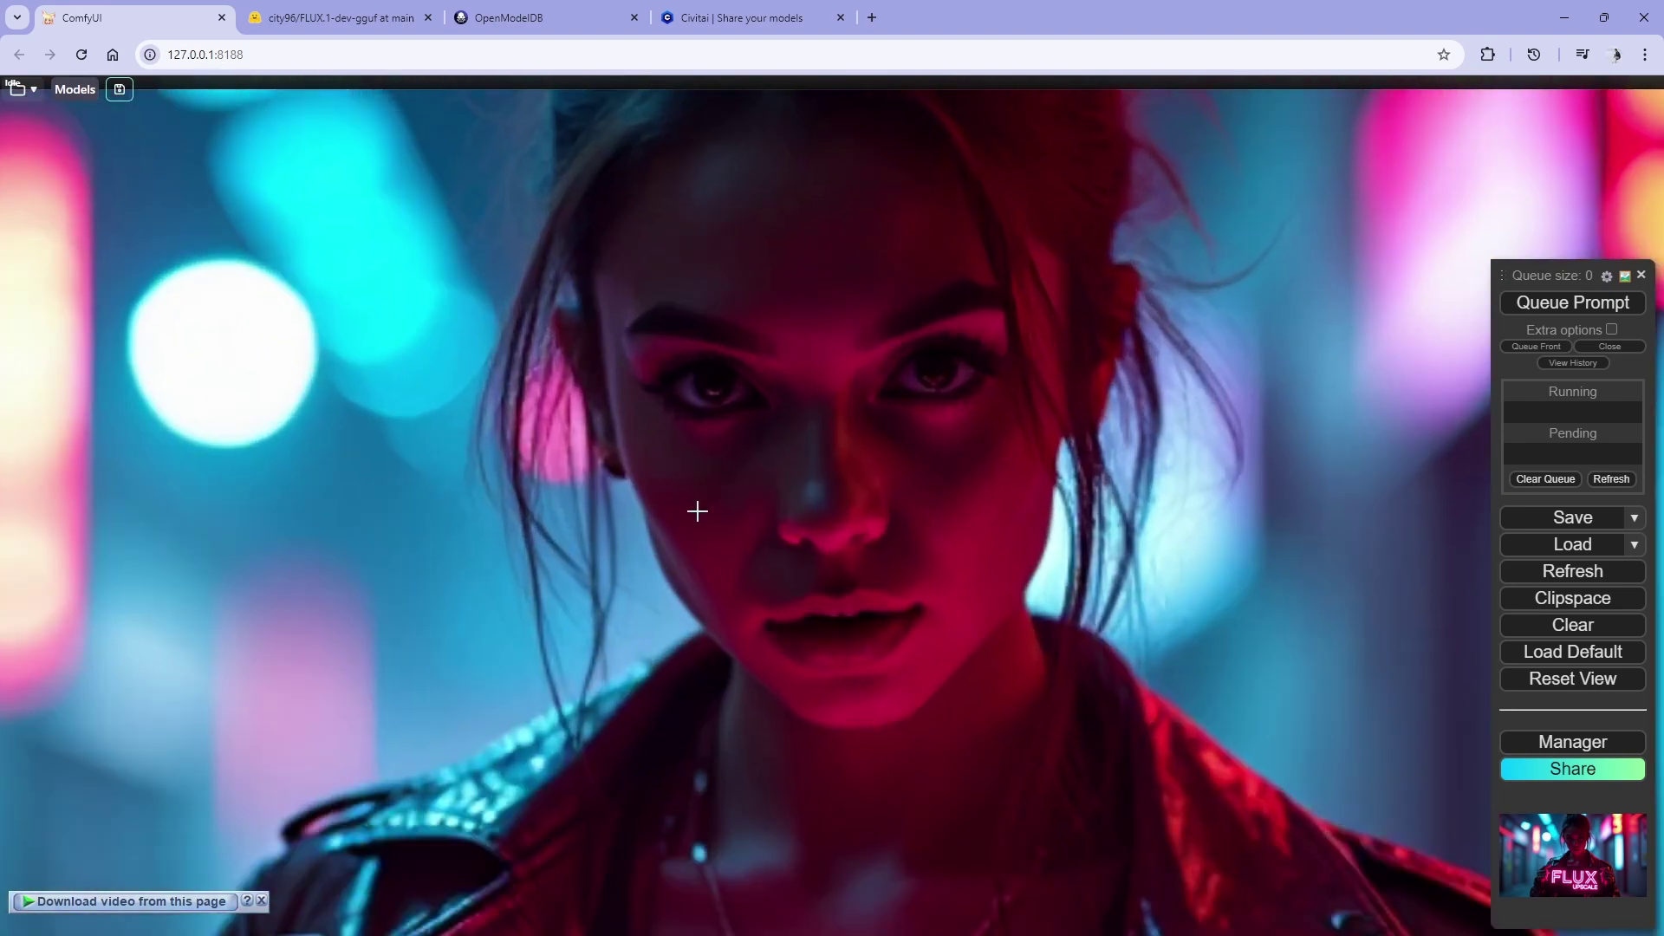
drag(698, 511, 788, 490)
scroll(758, 408, up, 5)
scroll(711, 459, down, 3)
drag(721, 641, 1227, 390)
scroll(962, 554, down, 4)
drag(1063, 719, 832, 465)
scroll(824, 457, down, 5)
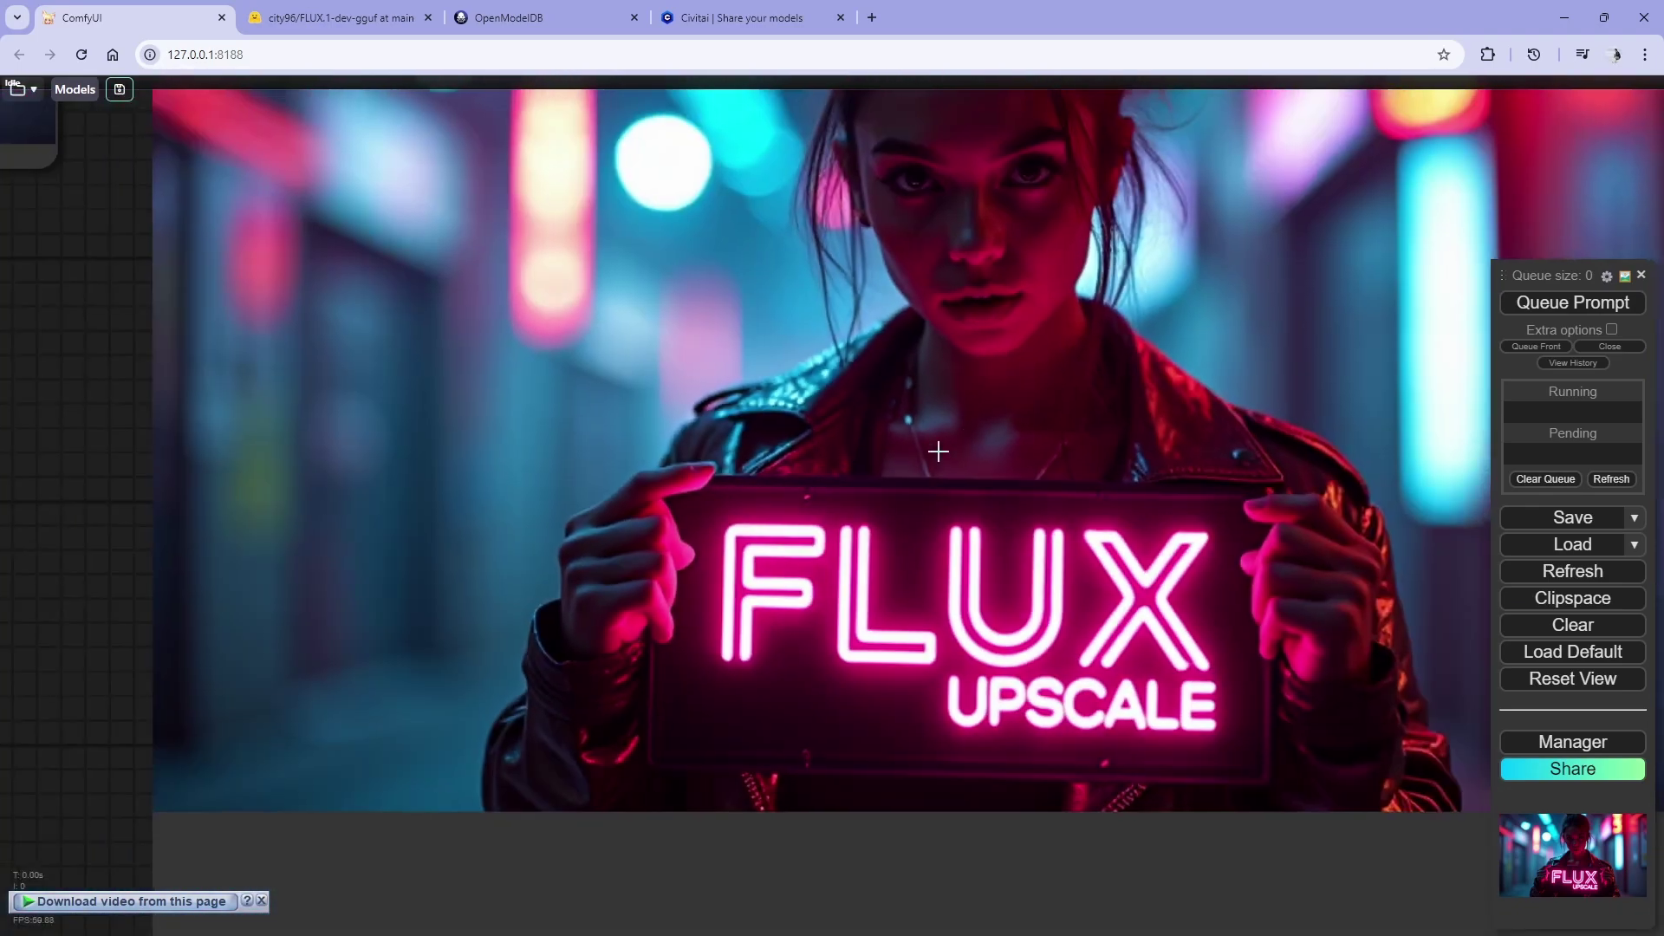
- Pan back to the sampler, decode and preview nodes, leaving an empty canvas area
drag(938, 450, 756, 558)
scroll(858, 523, down, 2)
drag(859, 512, 683, 579)
scroll(812, 589, up, 5)
scroll(813, 591, down, 14)
drag(811, 590, 769, 617)
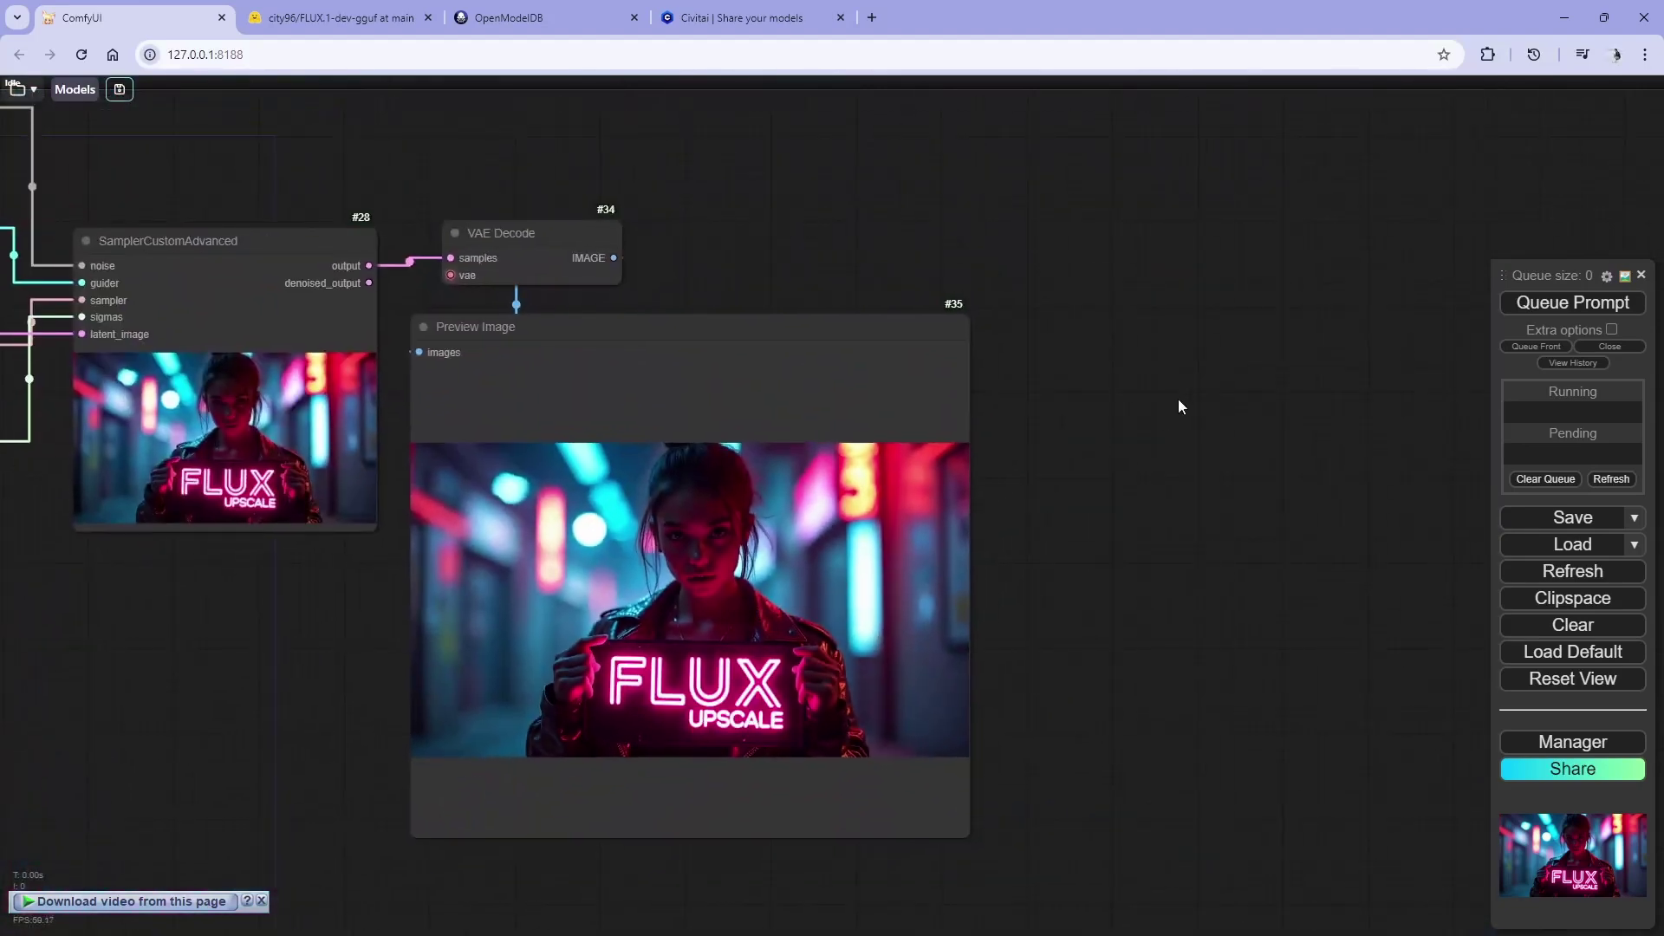
- Add Ultimate SD Upscale node #44 (upscale_by 2.00, denoise 0.20) fed by VAE Decode's IMAGE
right_click(1182, 392)
double_click(1104, 388)
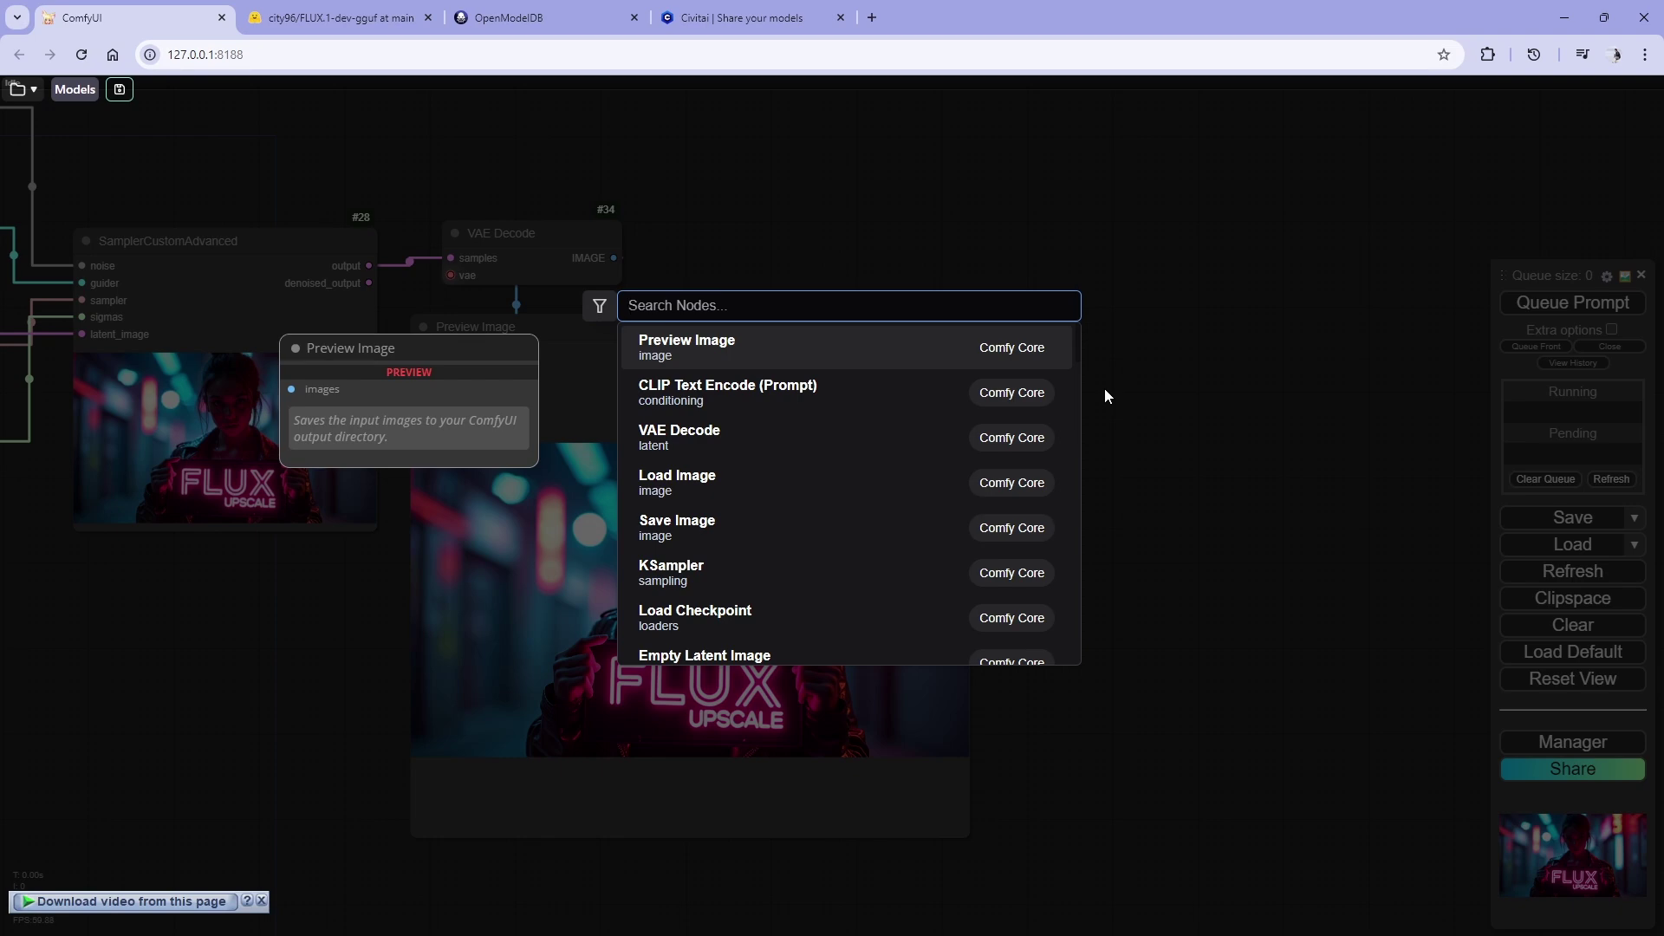
text(ultimat)
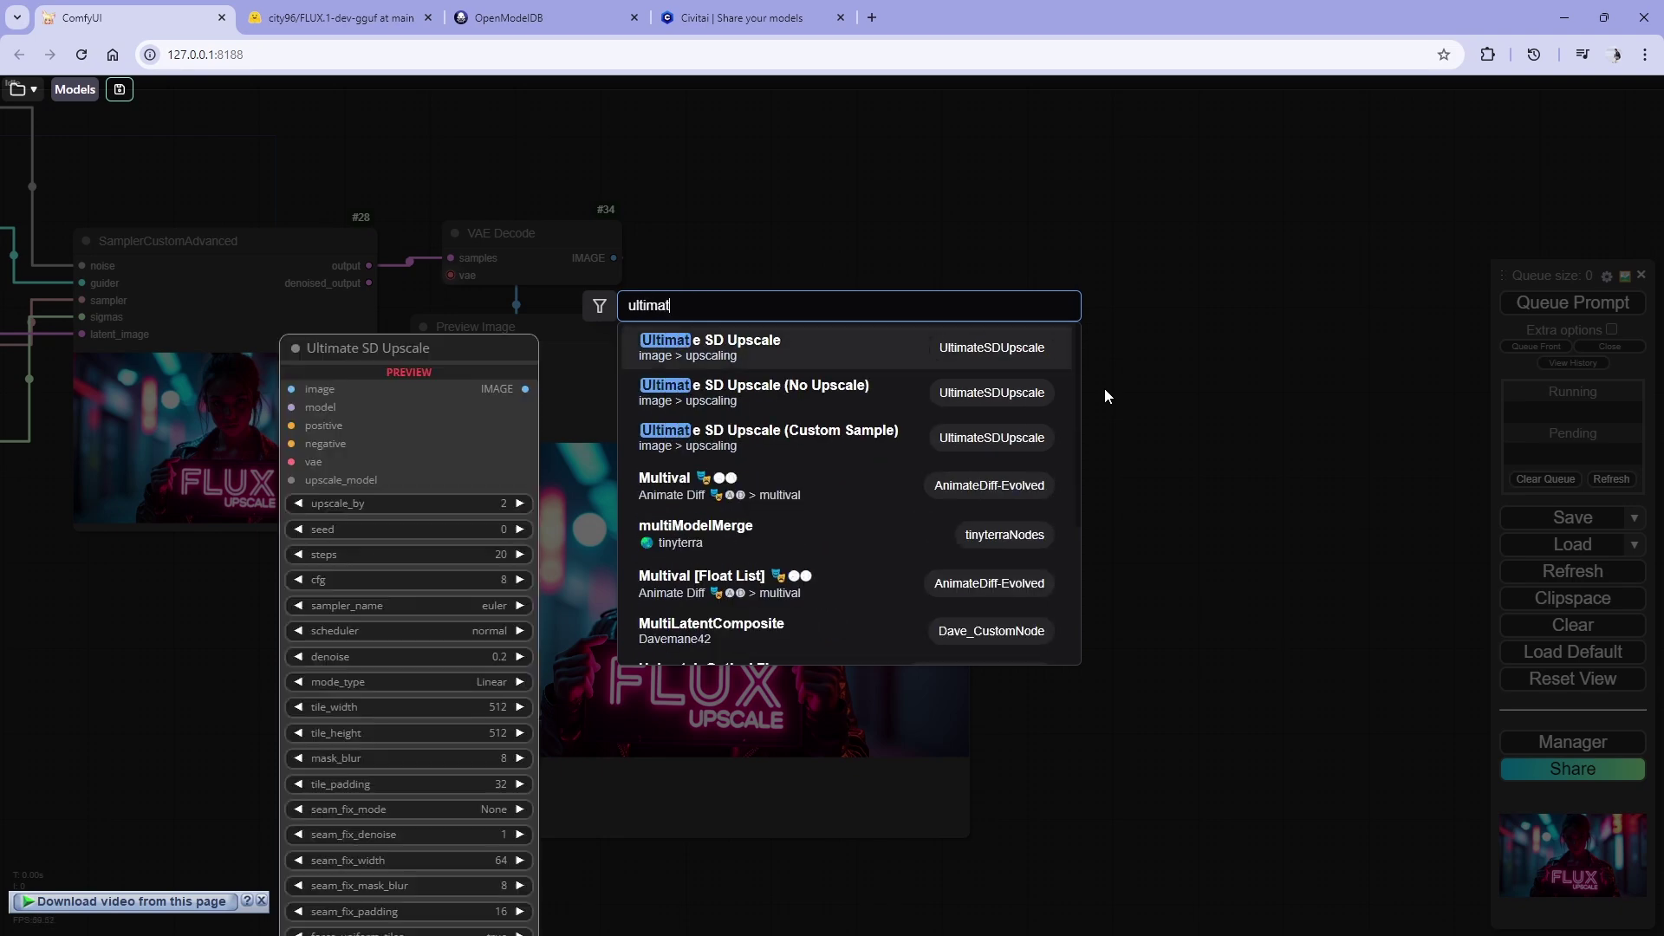
click(794, 332)
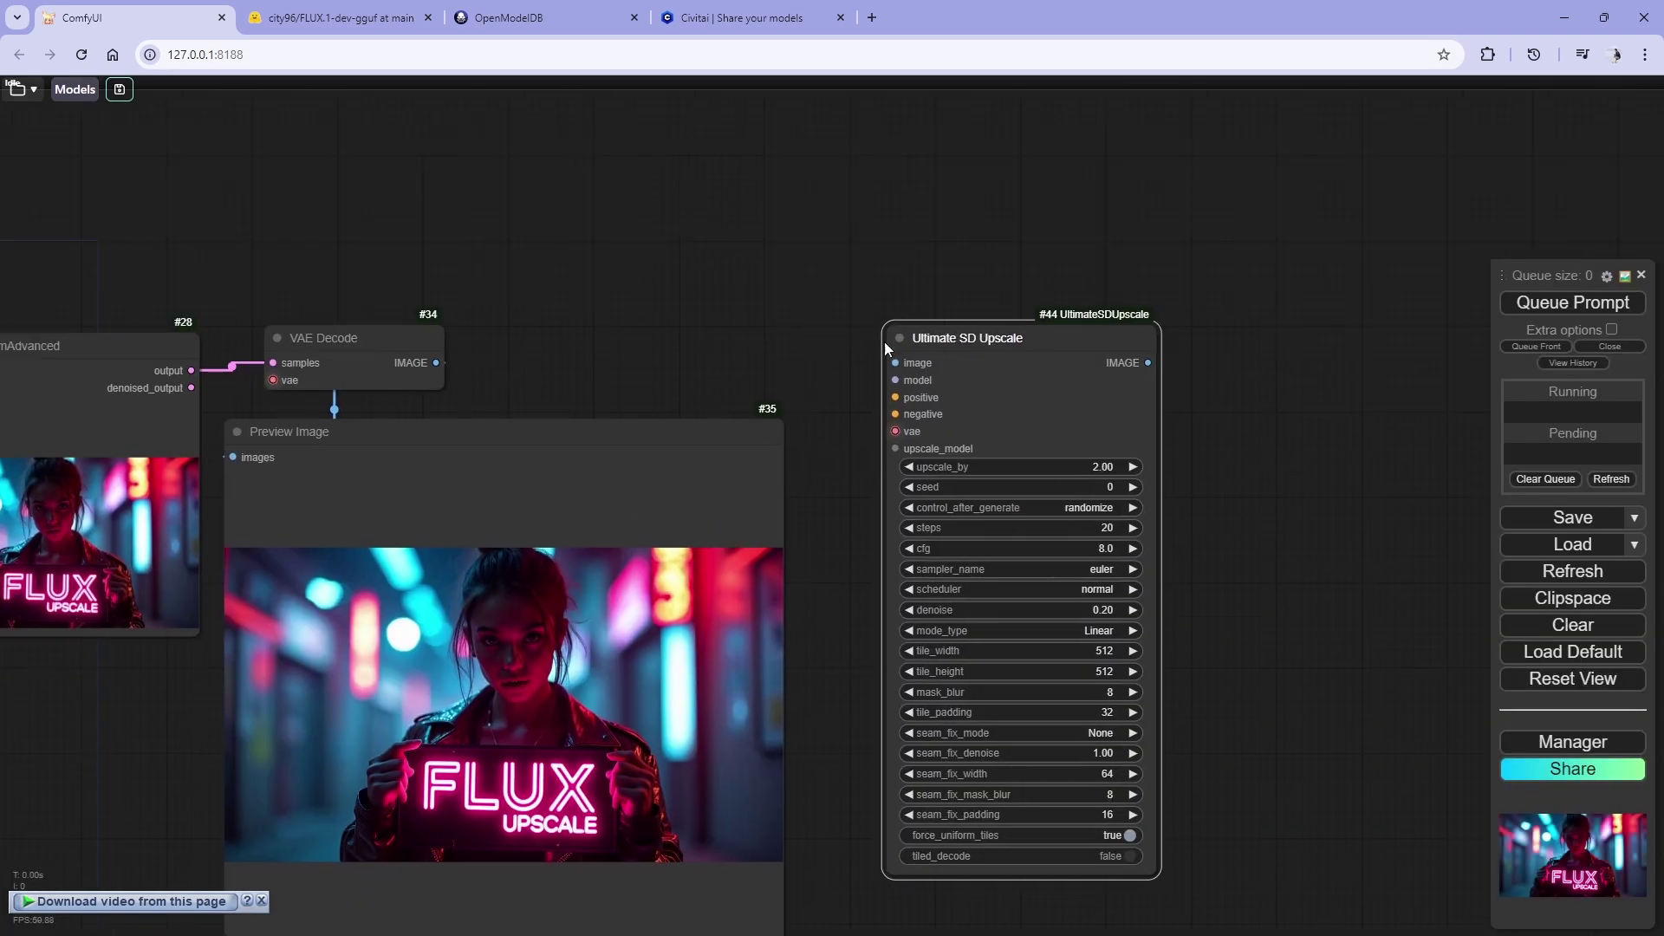
drag(884, 342, 897, 335)
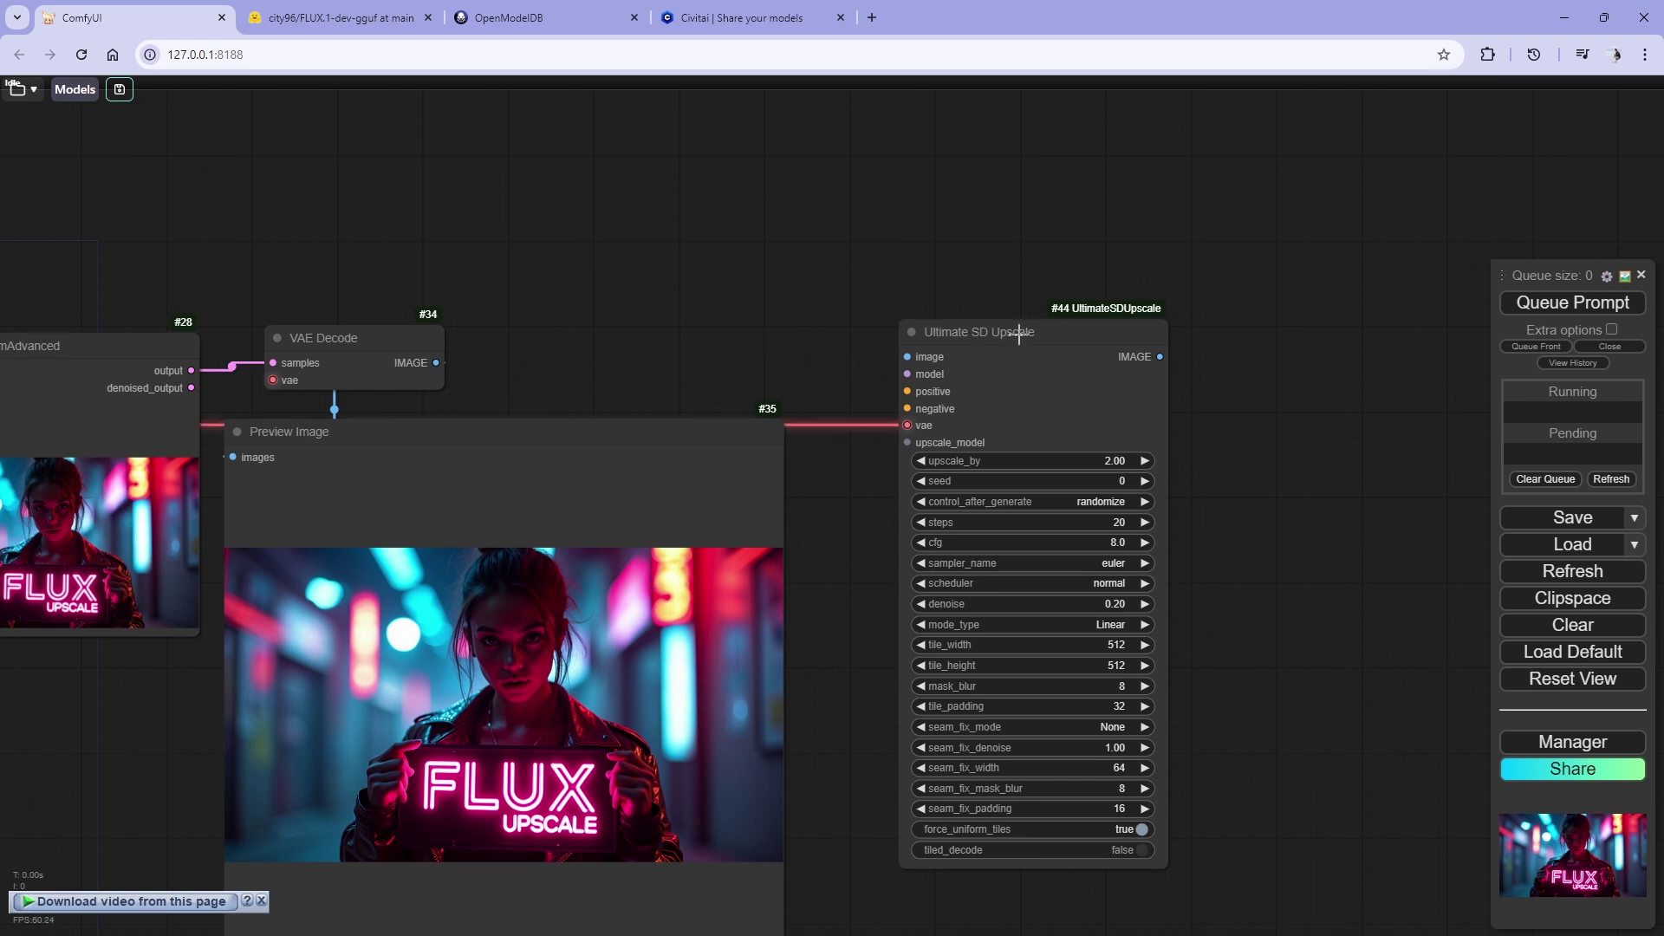
scroll(453, 376, up, 1)
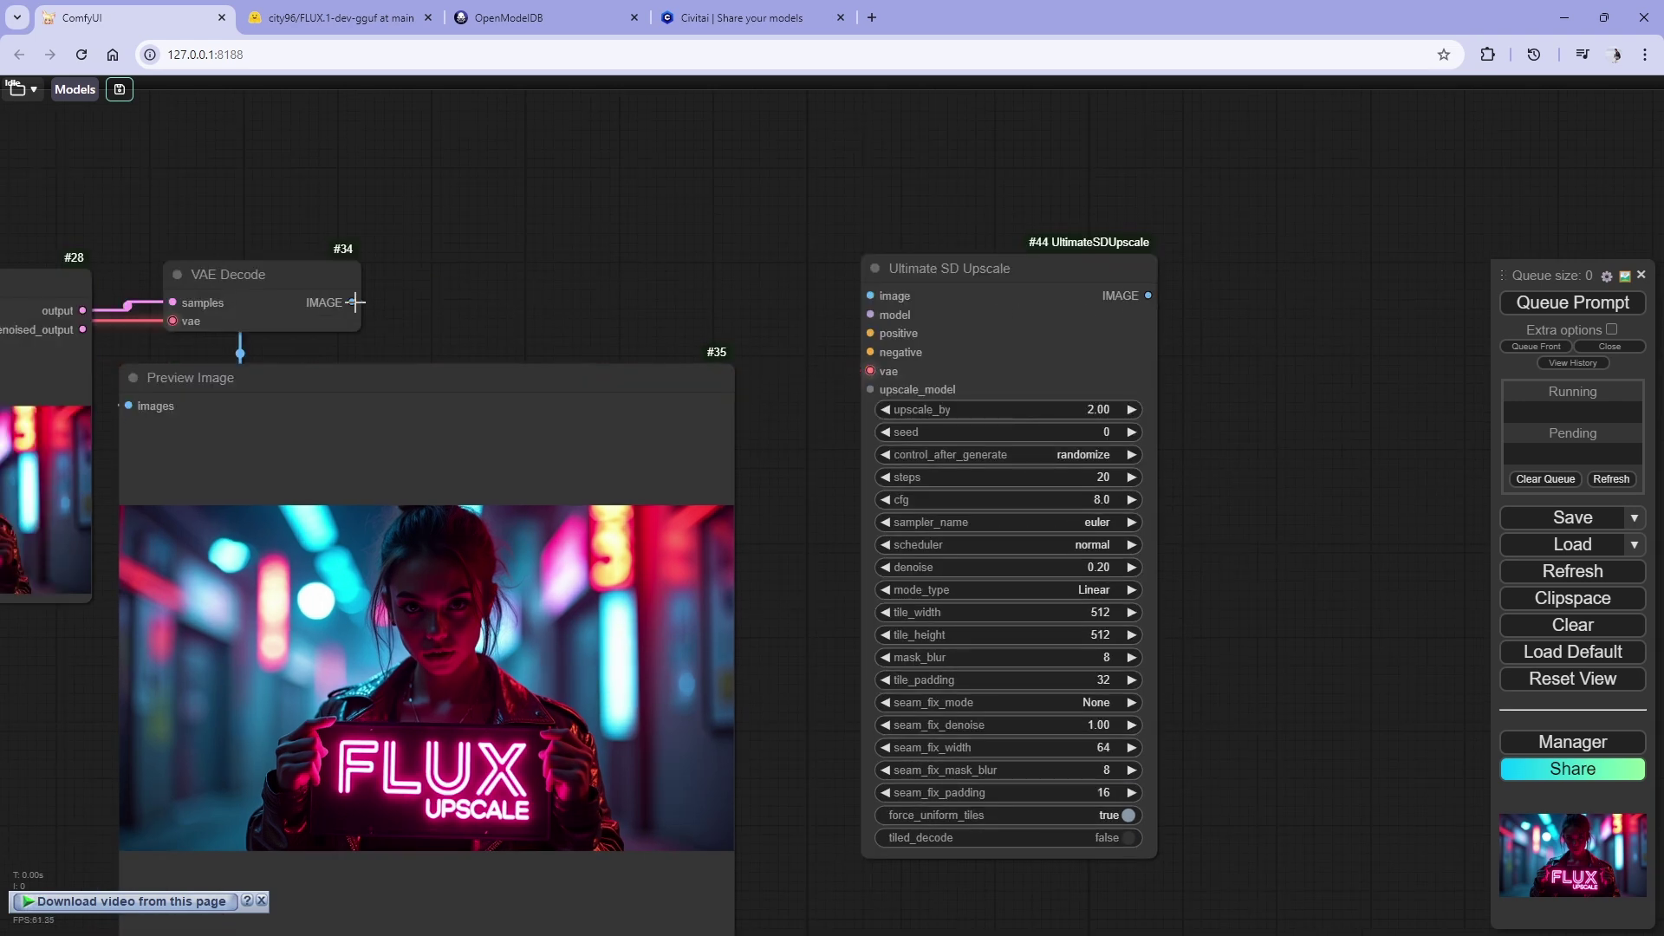
drag(352, 301, 870, 295)
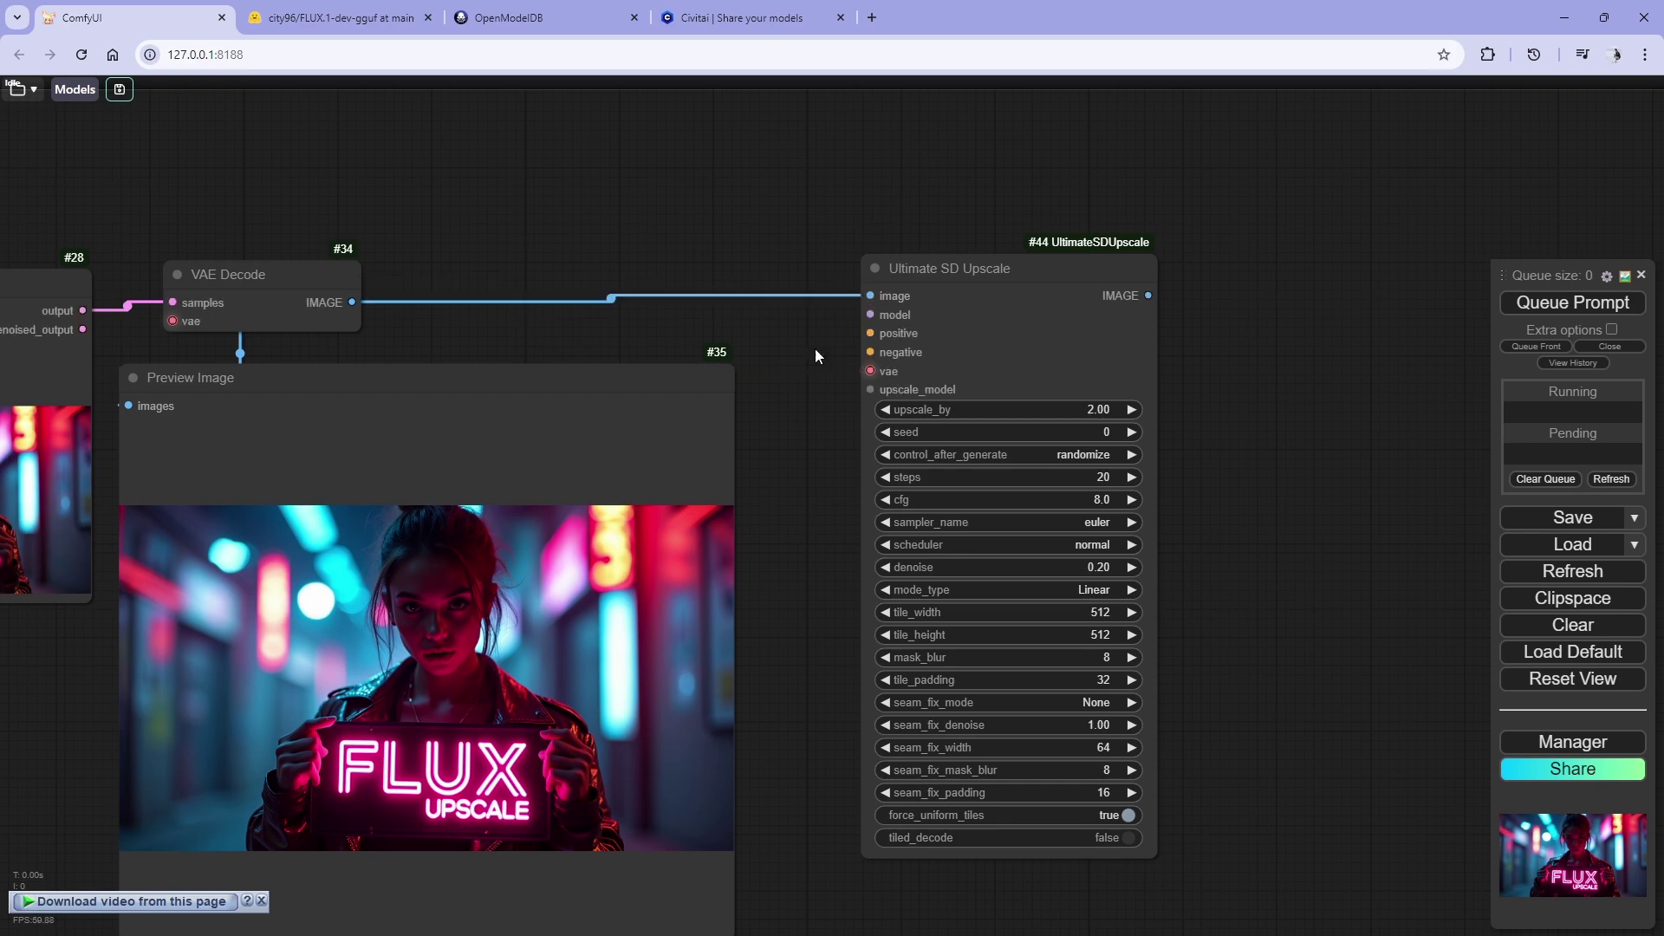
- Link ModelSamplingFlux's MODEL output to the Ultimate SD Upscale model input
scroll(766, 312, down, 8)
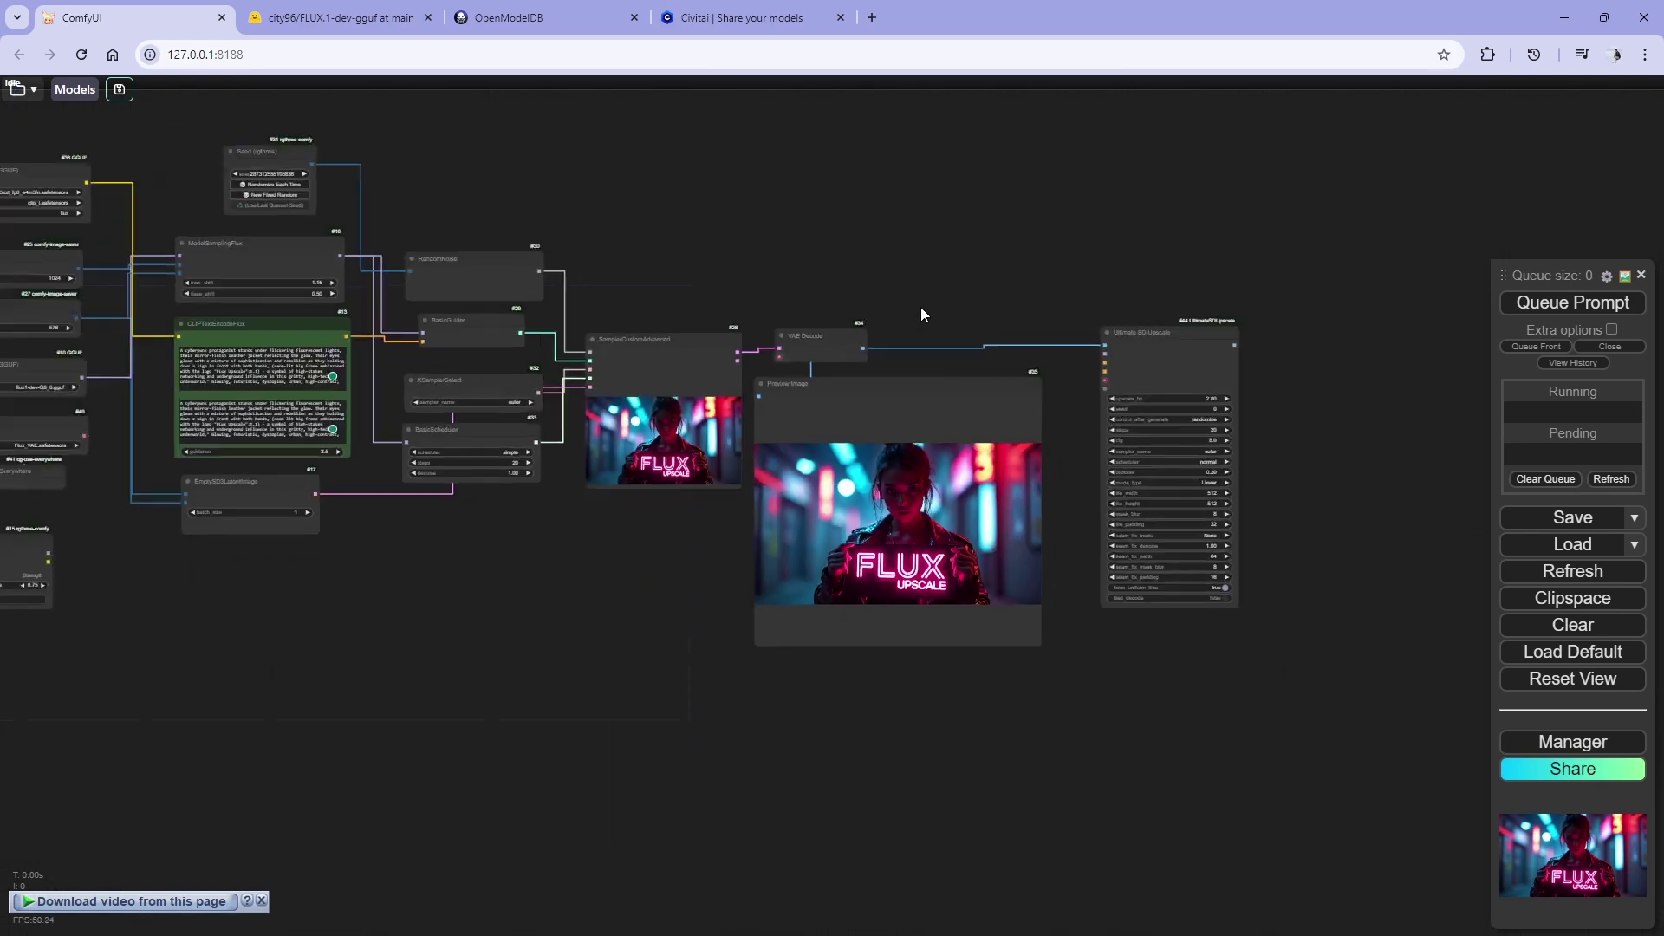
drag(620, 262, 844, 291)
scroll(254, 229, up, 5)
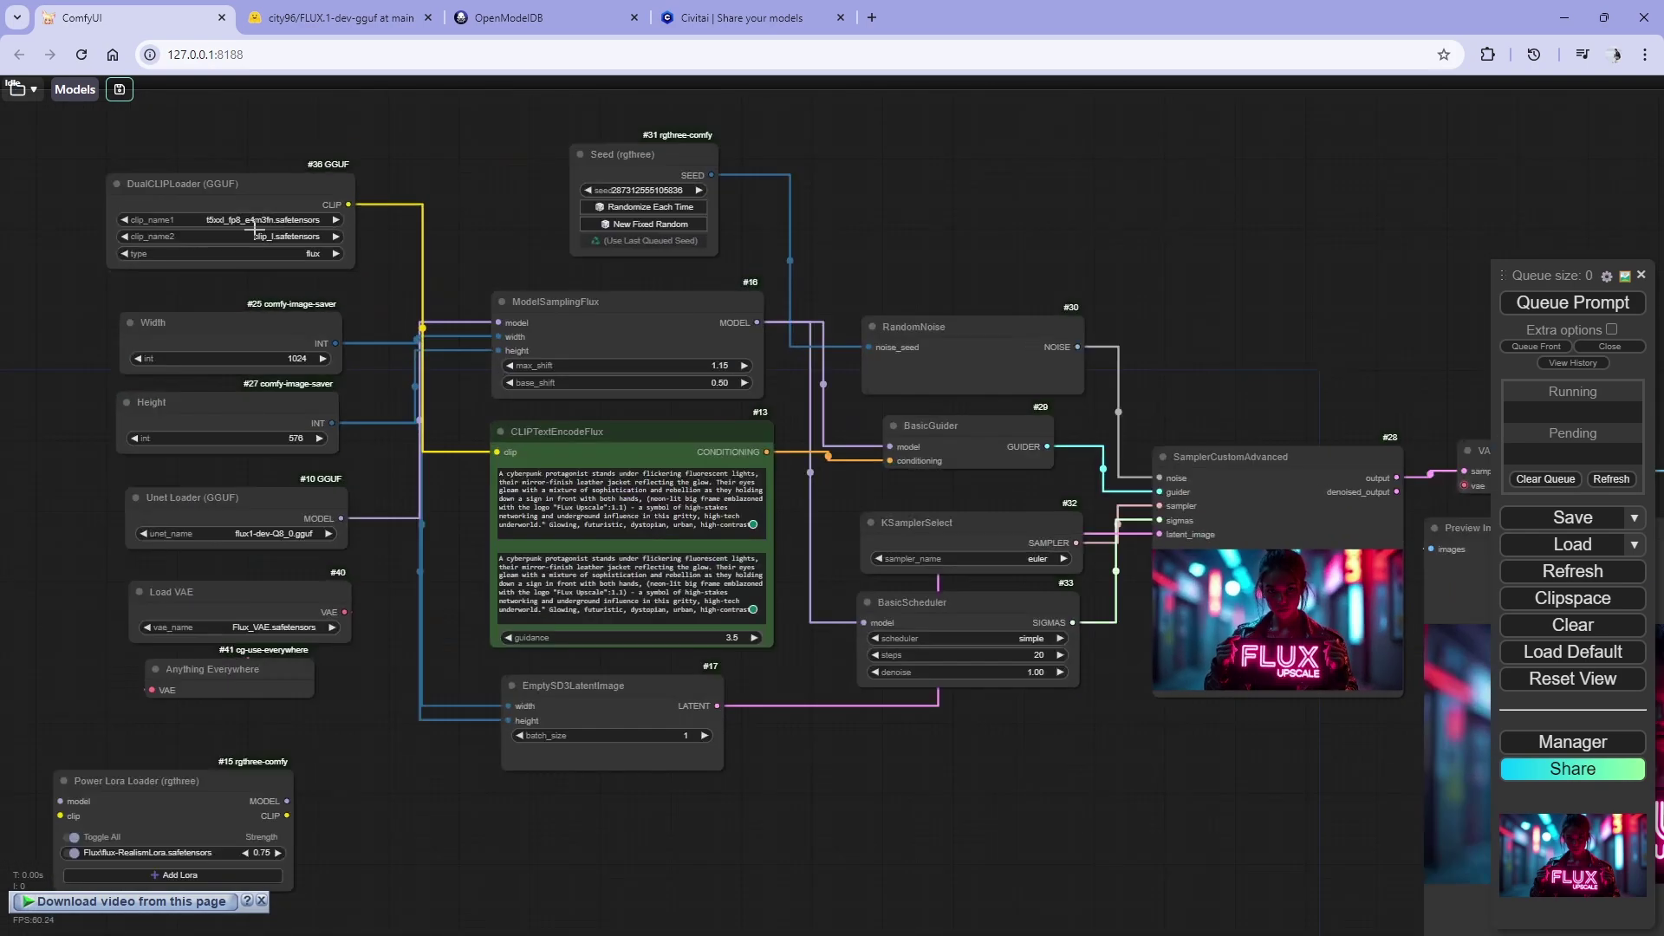
drag(351, 422, 26, 383)
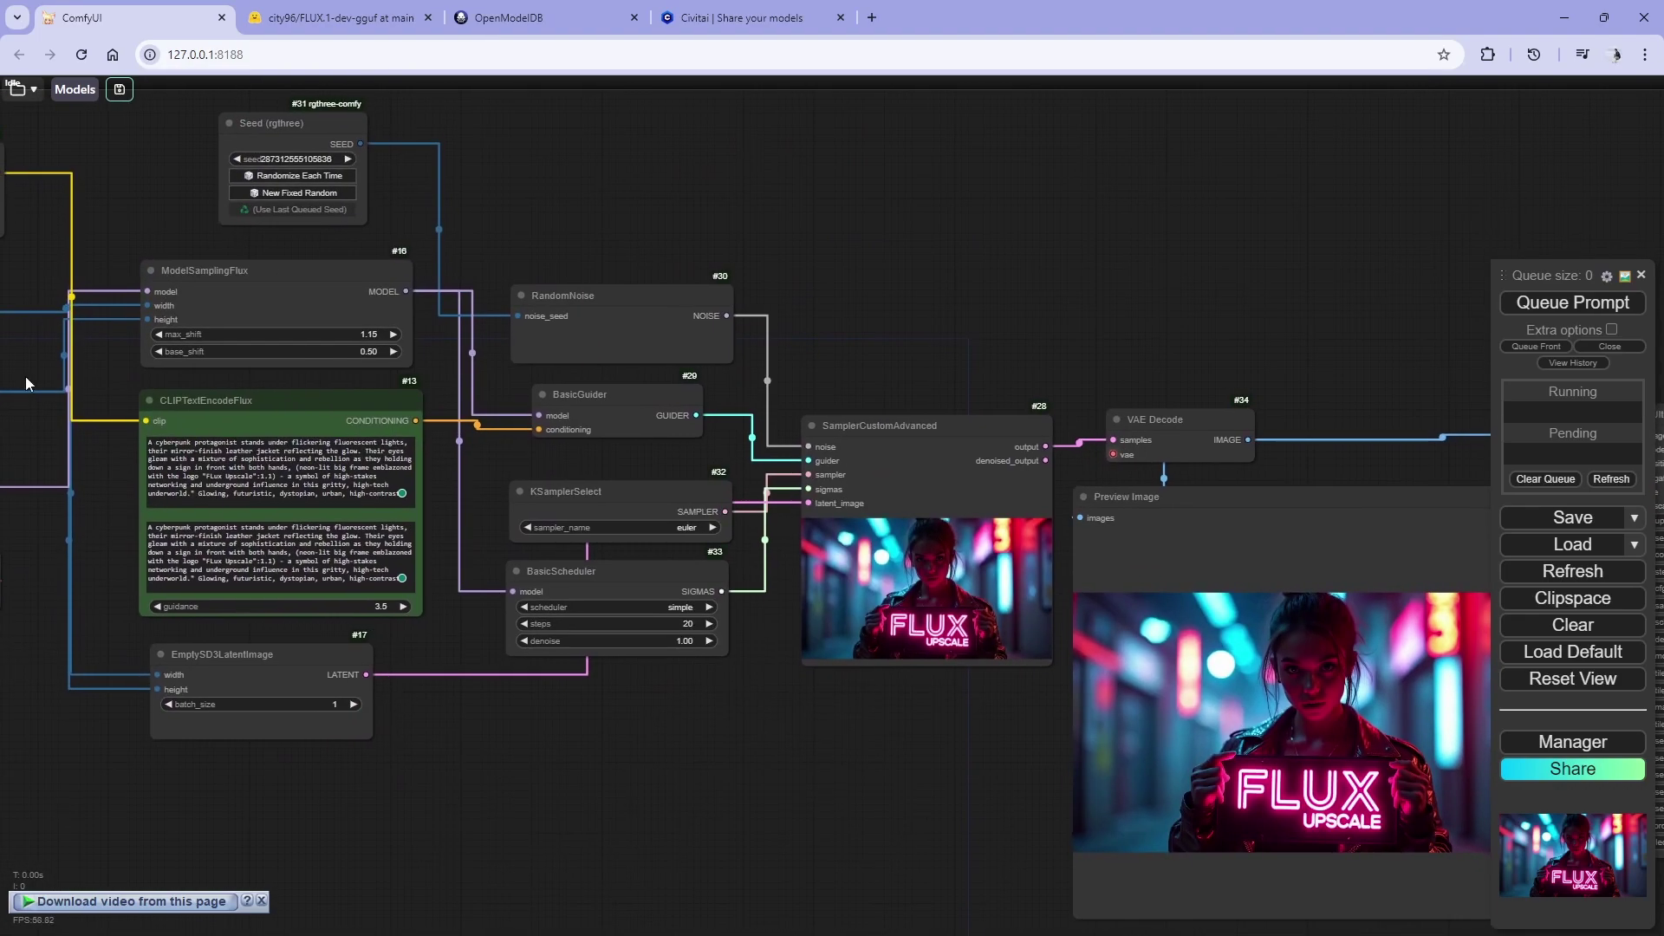
scroll(408, 301, down, 2)
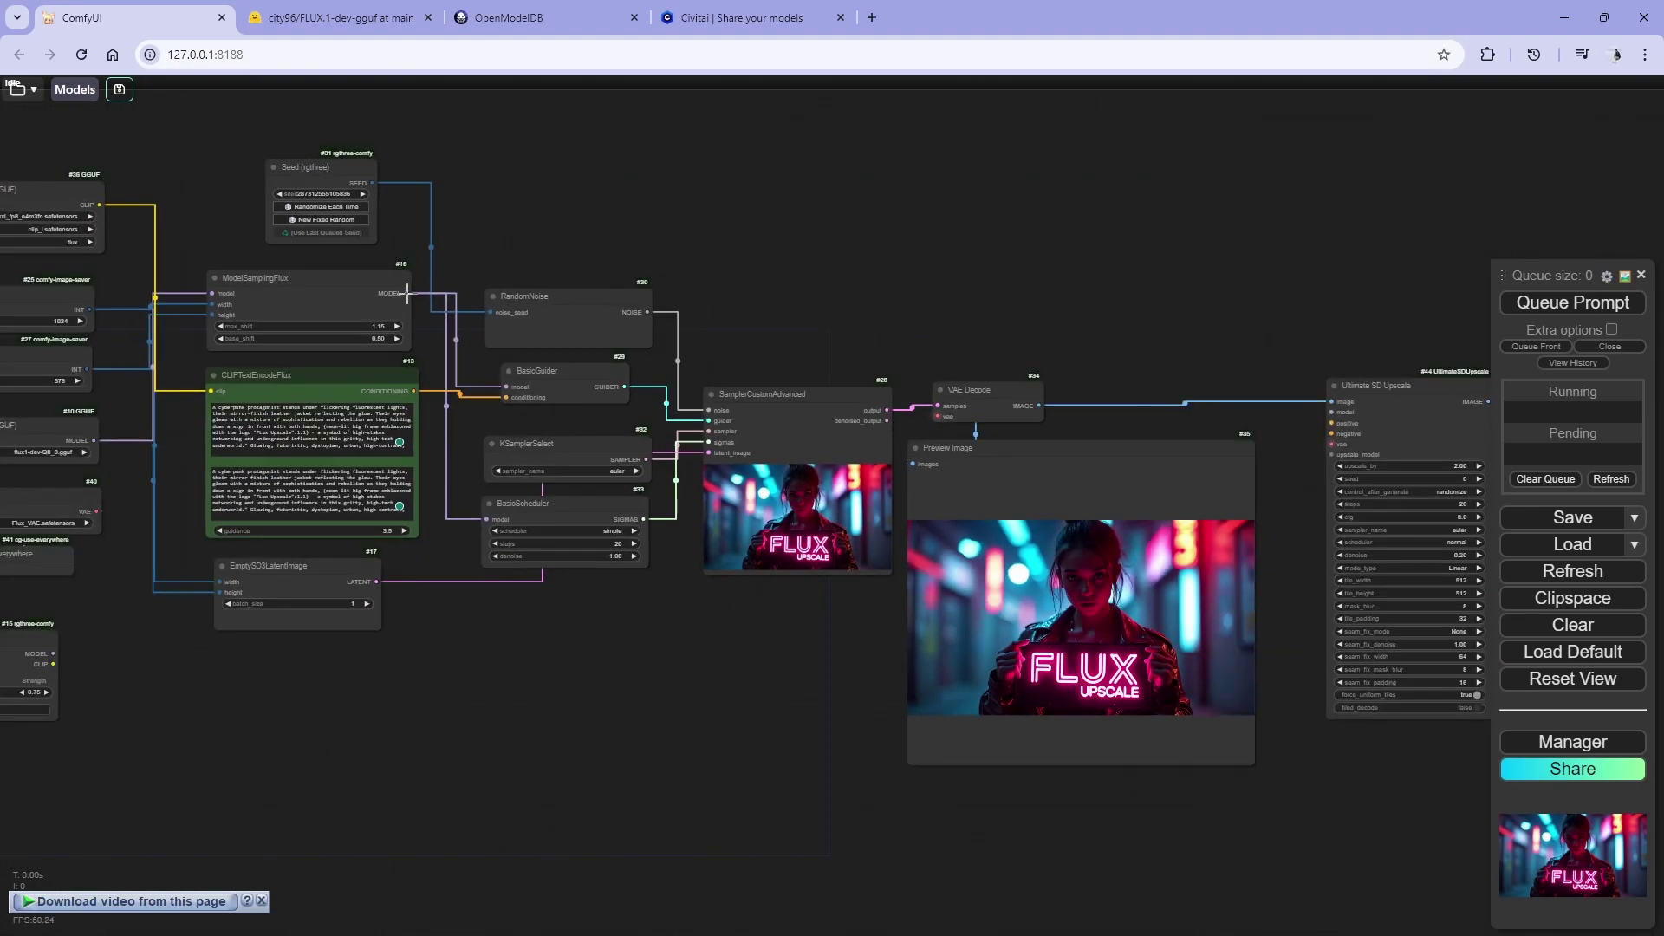
drag(407, 295, 1035, 304)
- Link the CLIPTextEncodeFlux CONDITIONING output to the upscaler's positive input
scroll(1049, 342, up, 10)
scroll(943, 376, down, 5)
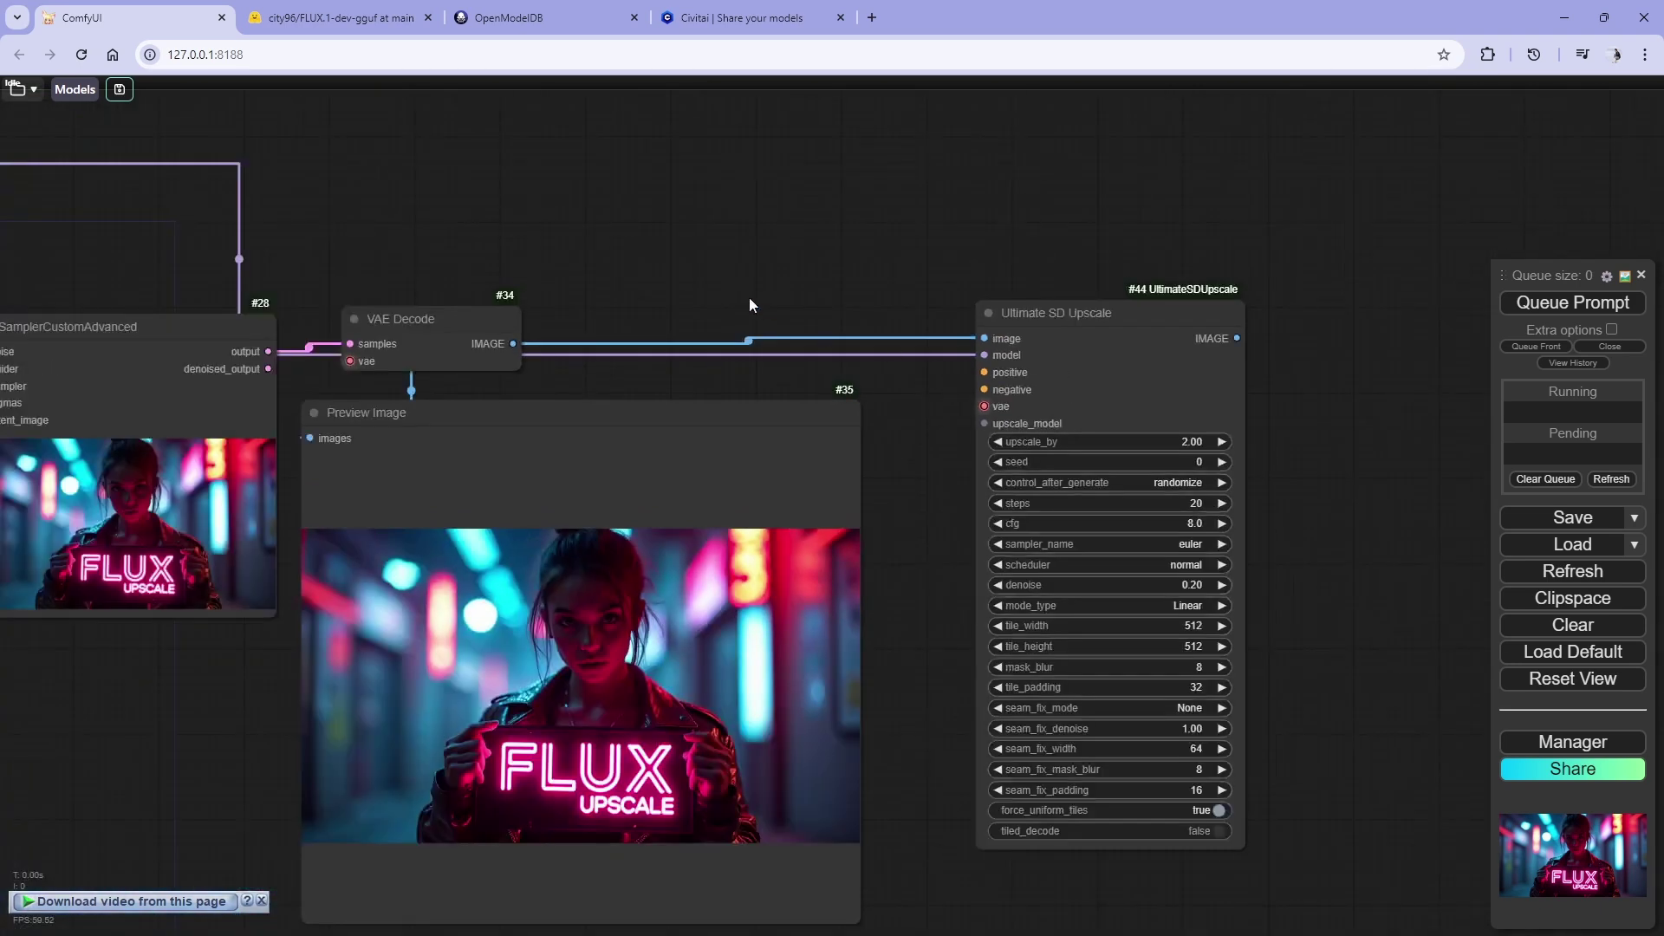
scroll(951, 275, down, 3)
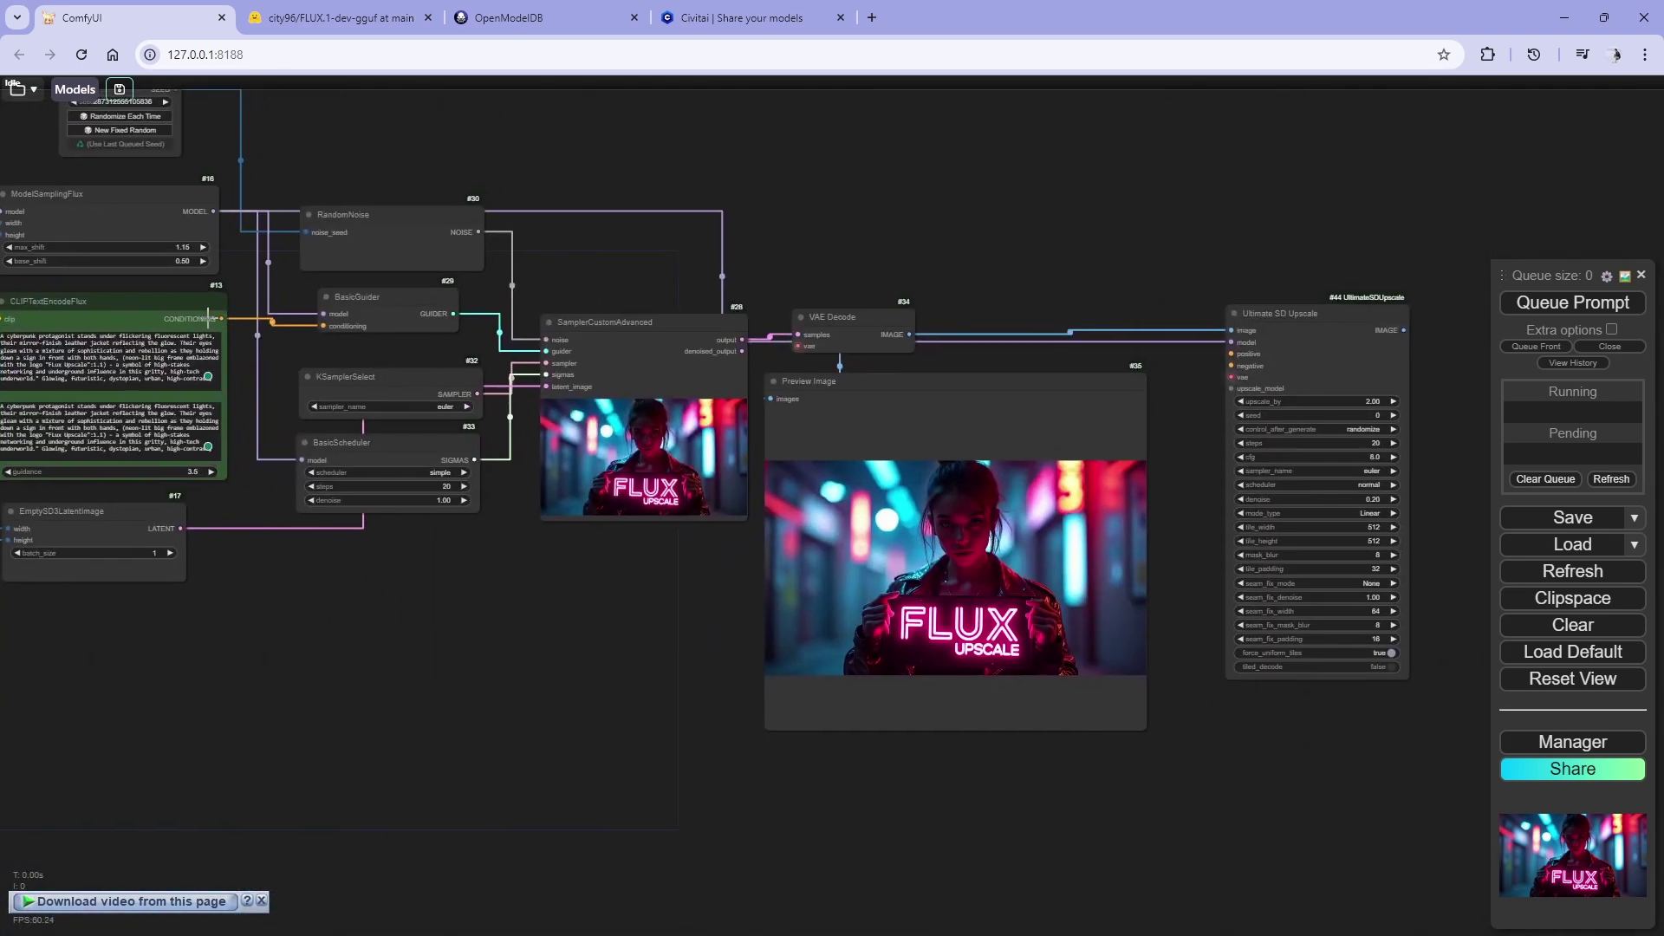
drag(223, 319, 1232, 353)
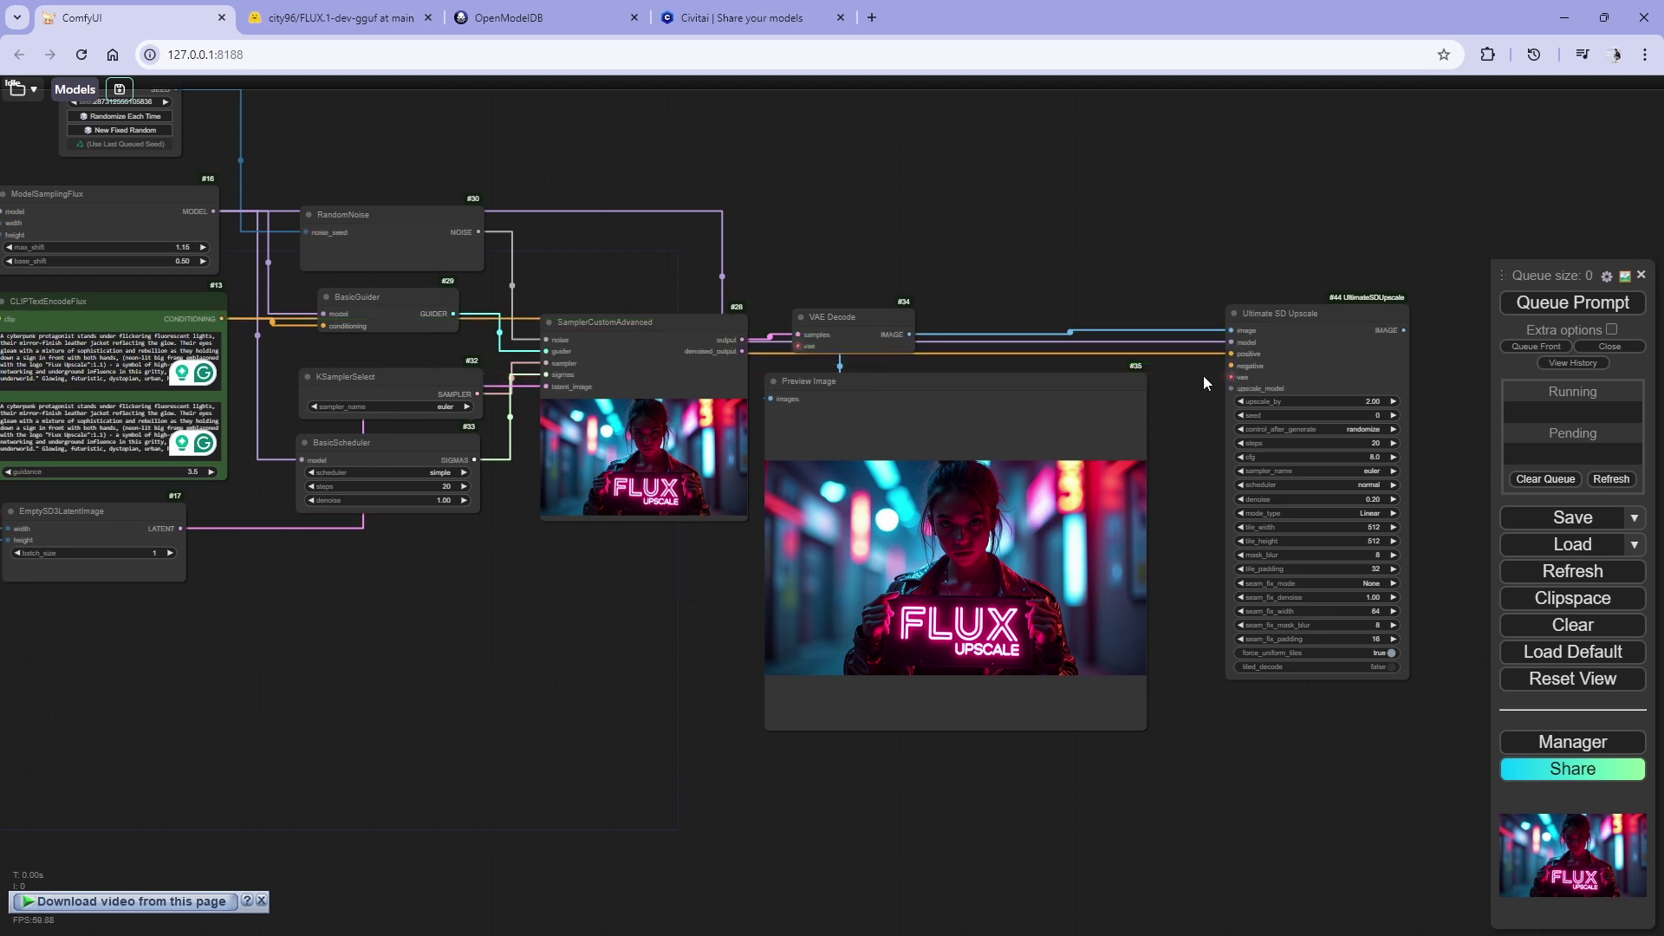
- Clone CLIPTextEncodeFlux as node #45, wired from the CLIP loader into the upscaler's negative input
drag(309, 630, 385, 617)
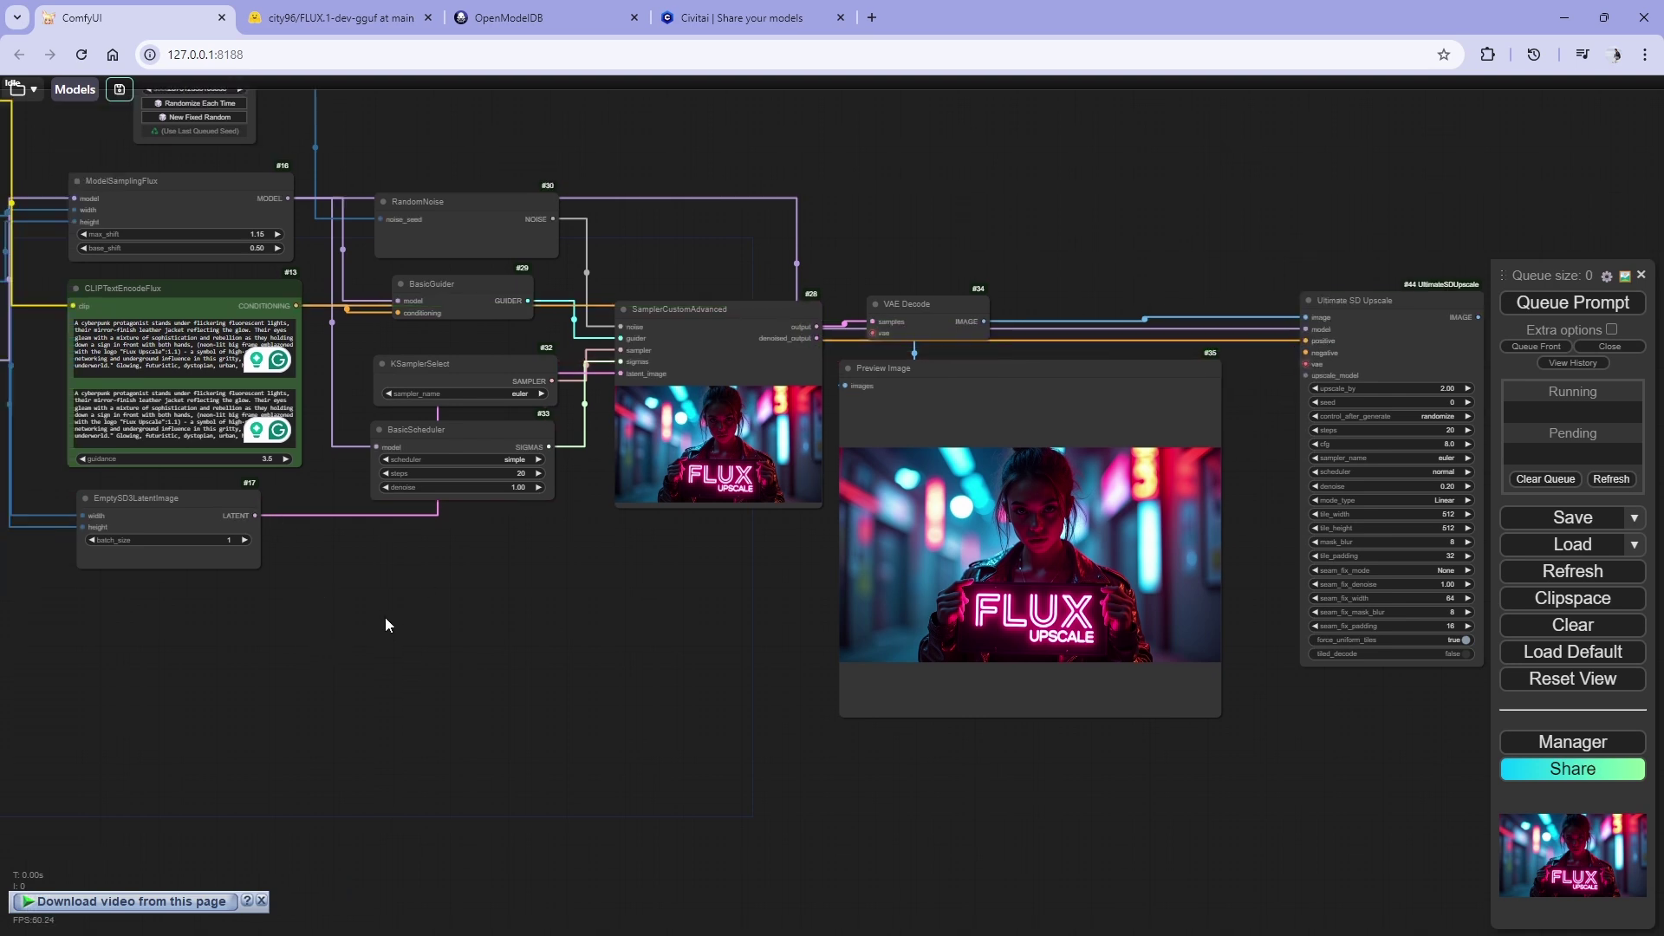
alt+drag(133, 291, 362, 566)
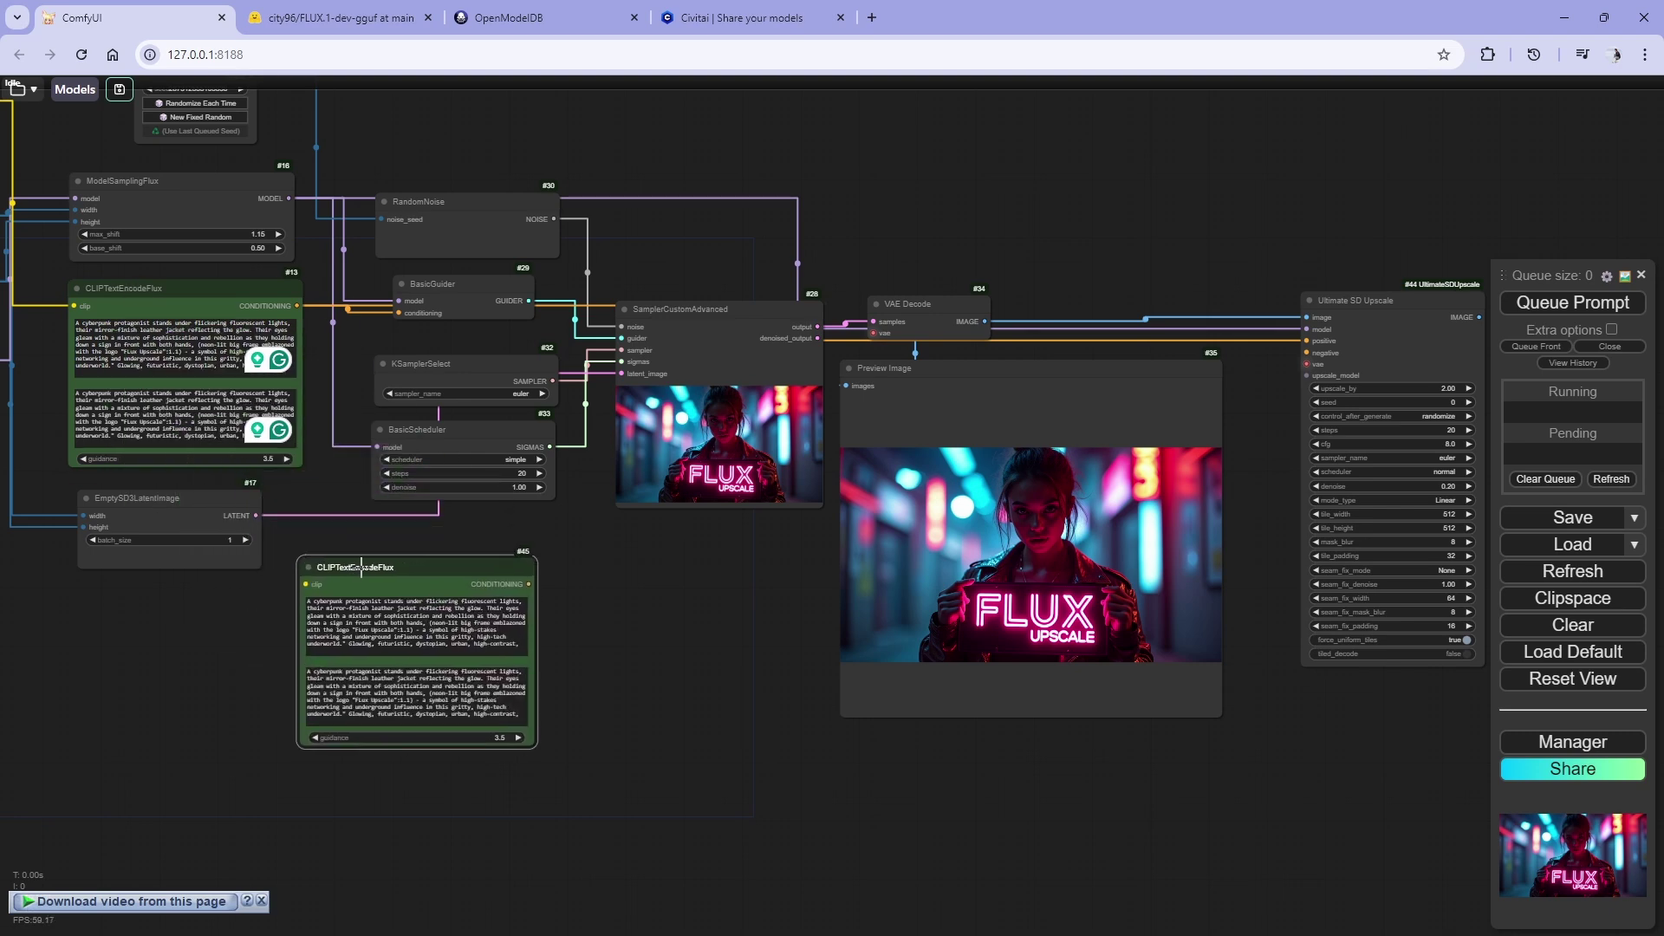
scroll(372, 569, down, 3)
drag(240, 538, 339, 558)
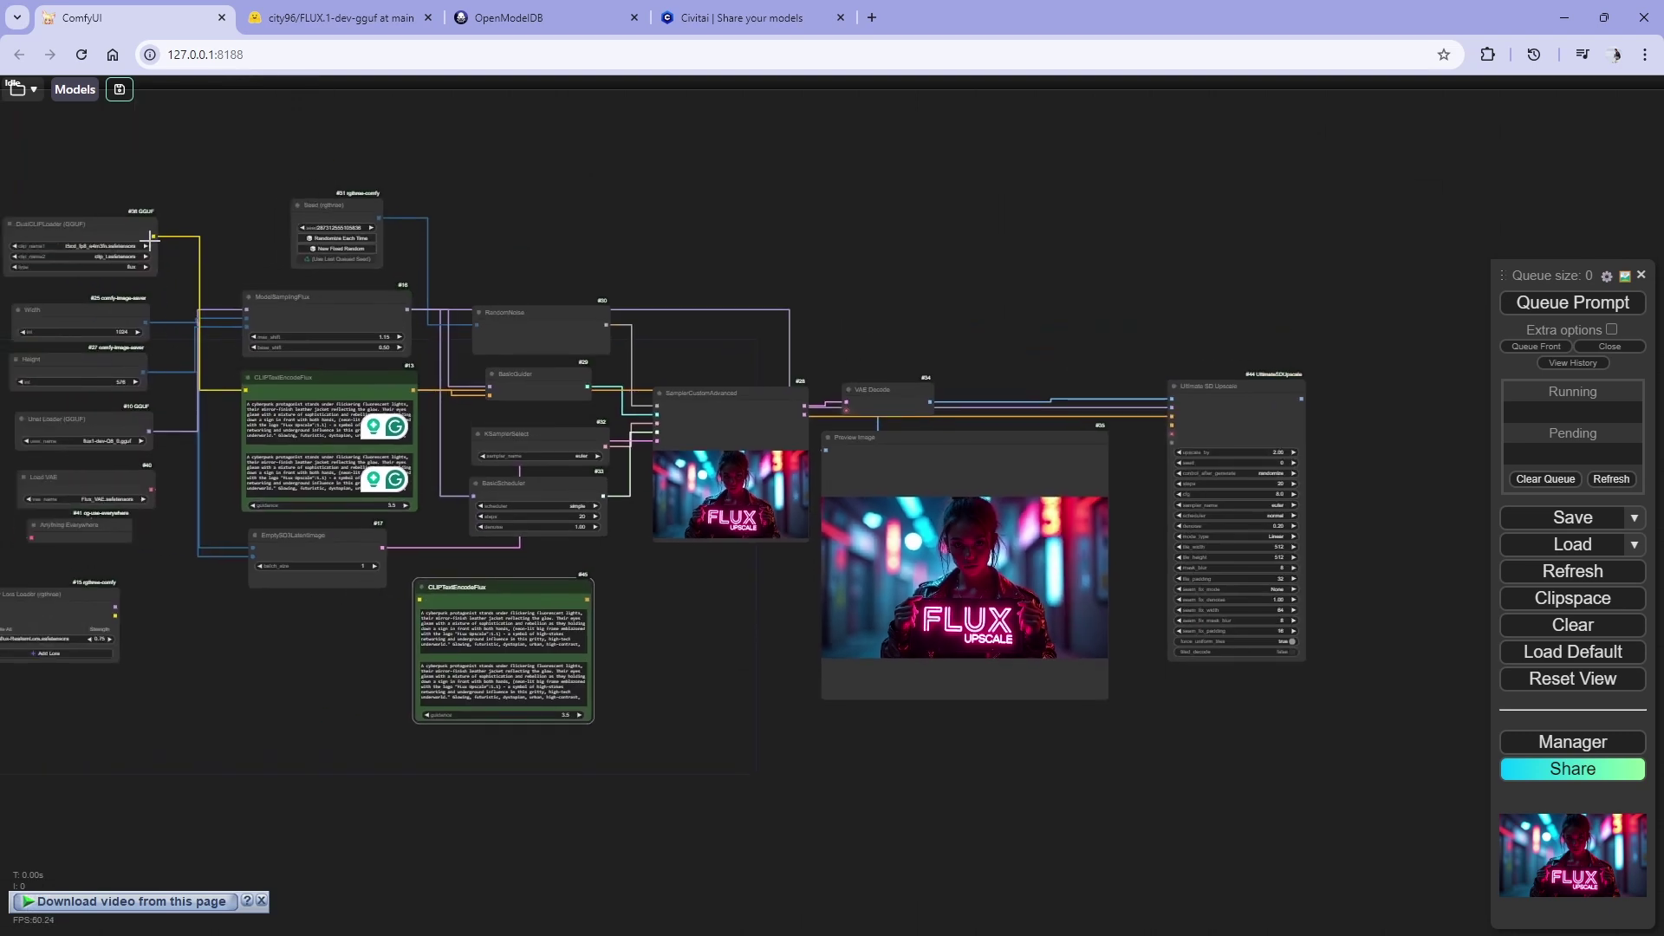
drag(345, 706, 416, 606)
drag(873, 601, 1173, 425)
- Set both #45 prompts to 'blur, low quality, missing details, pixelated, bad embedding:bad-hands-5,'
scroll(539, 675, up, 5)
click(520, 609)
key(ctrl+a)
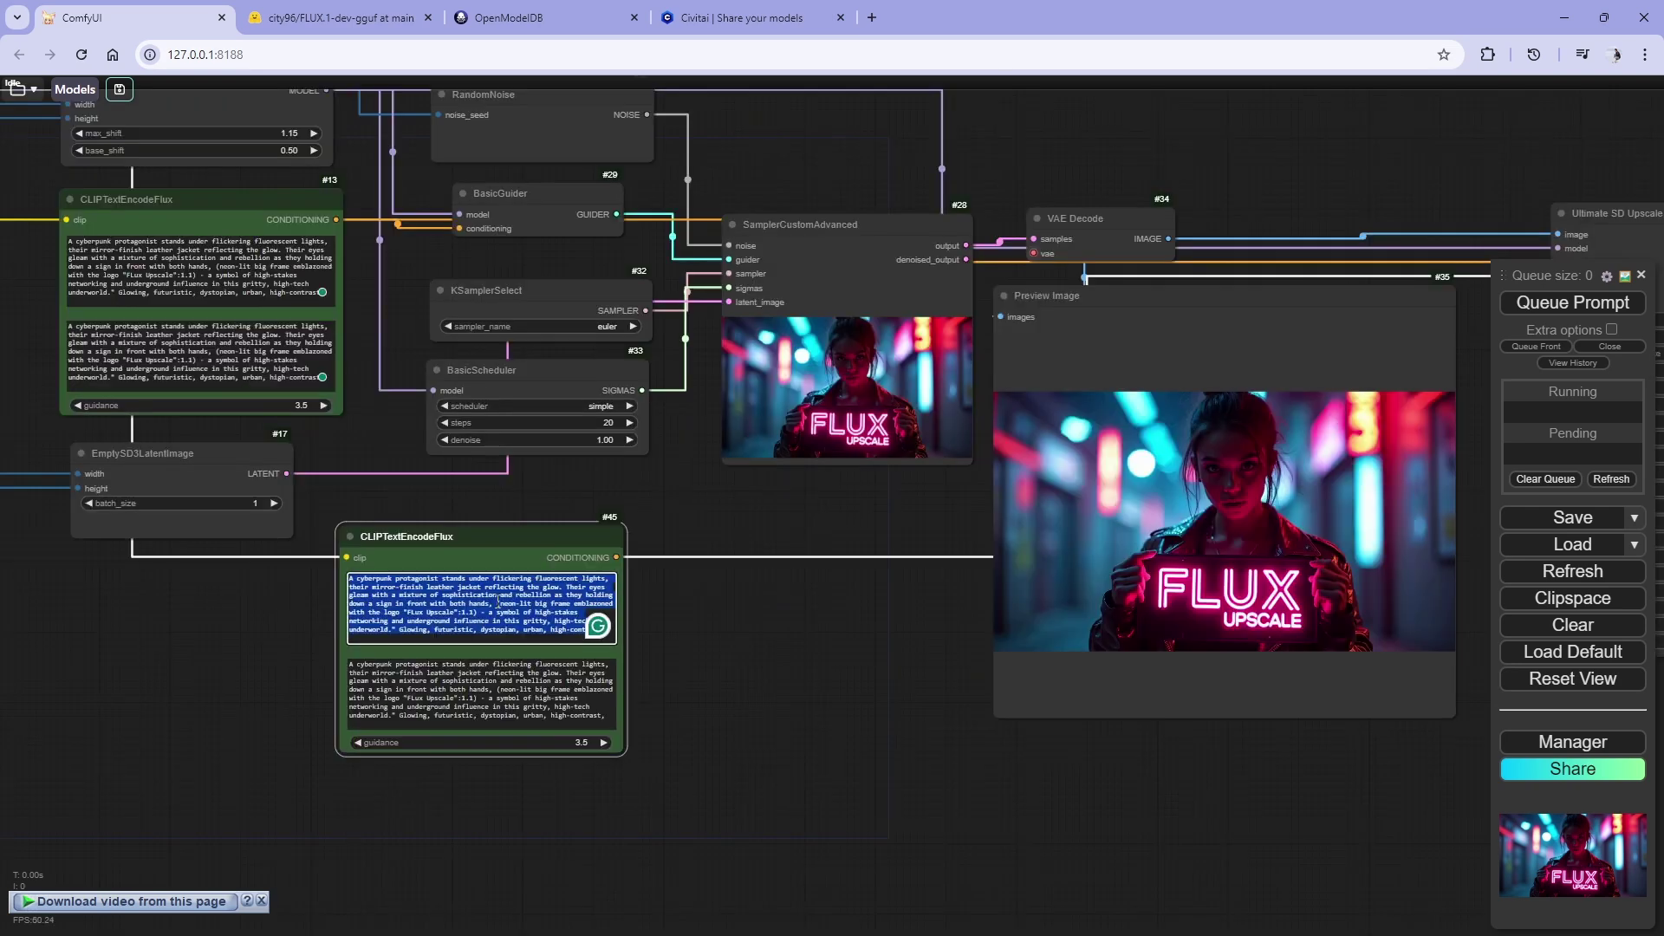
key(BackSpace)
scroll(237, 632, up, 10)
text(blur, low quality, )
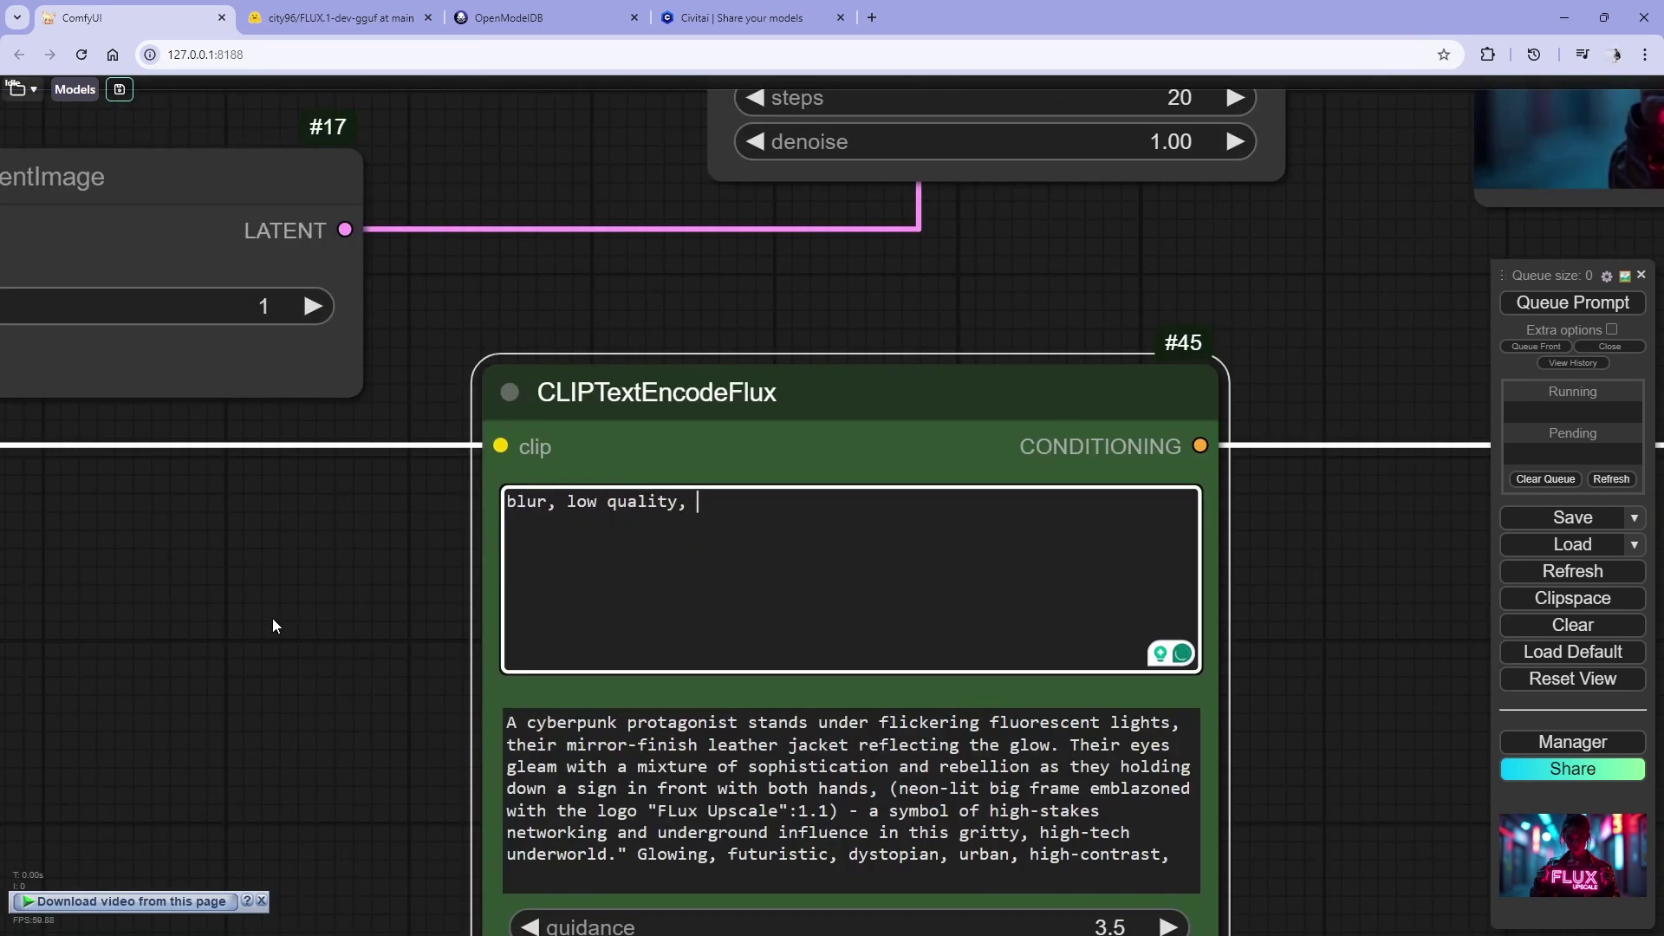
text(missing details, pixelated,)
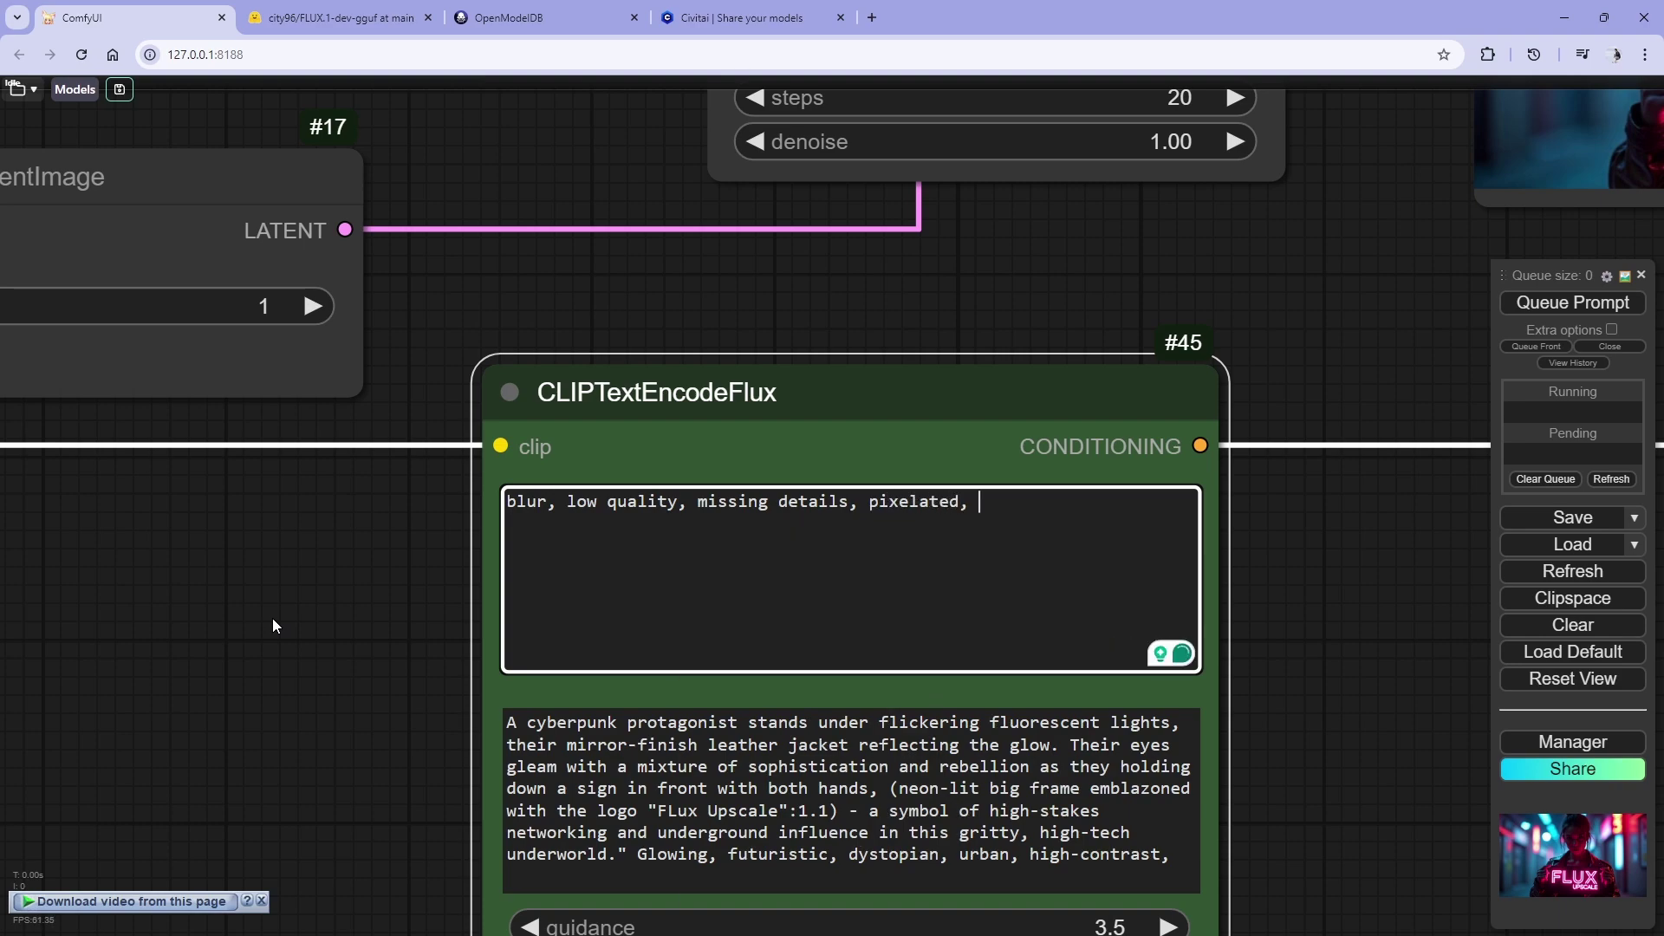
text( bad embedding:bad-hands-5,)
key(ctrl+a)
key(ctrl+c)
click(808, 843)
key(ctrl+a)
key(BackSpace)
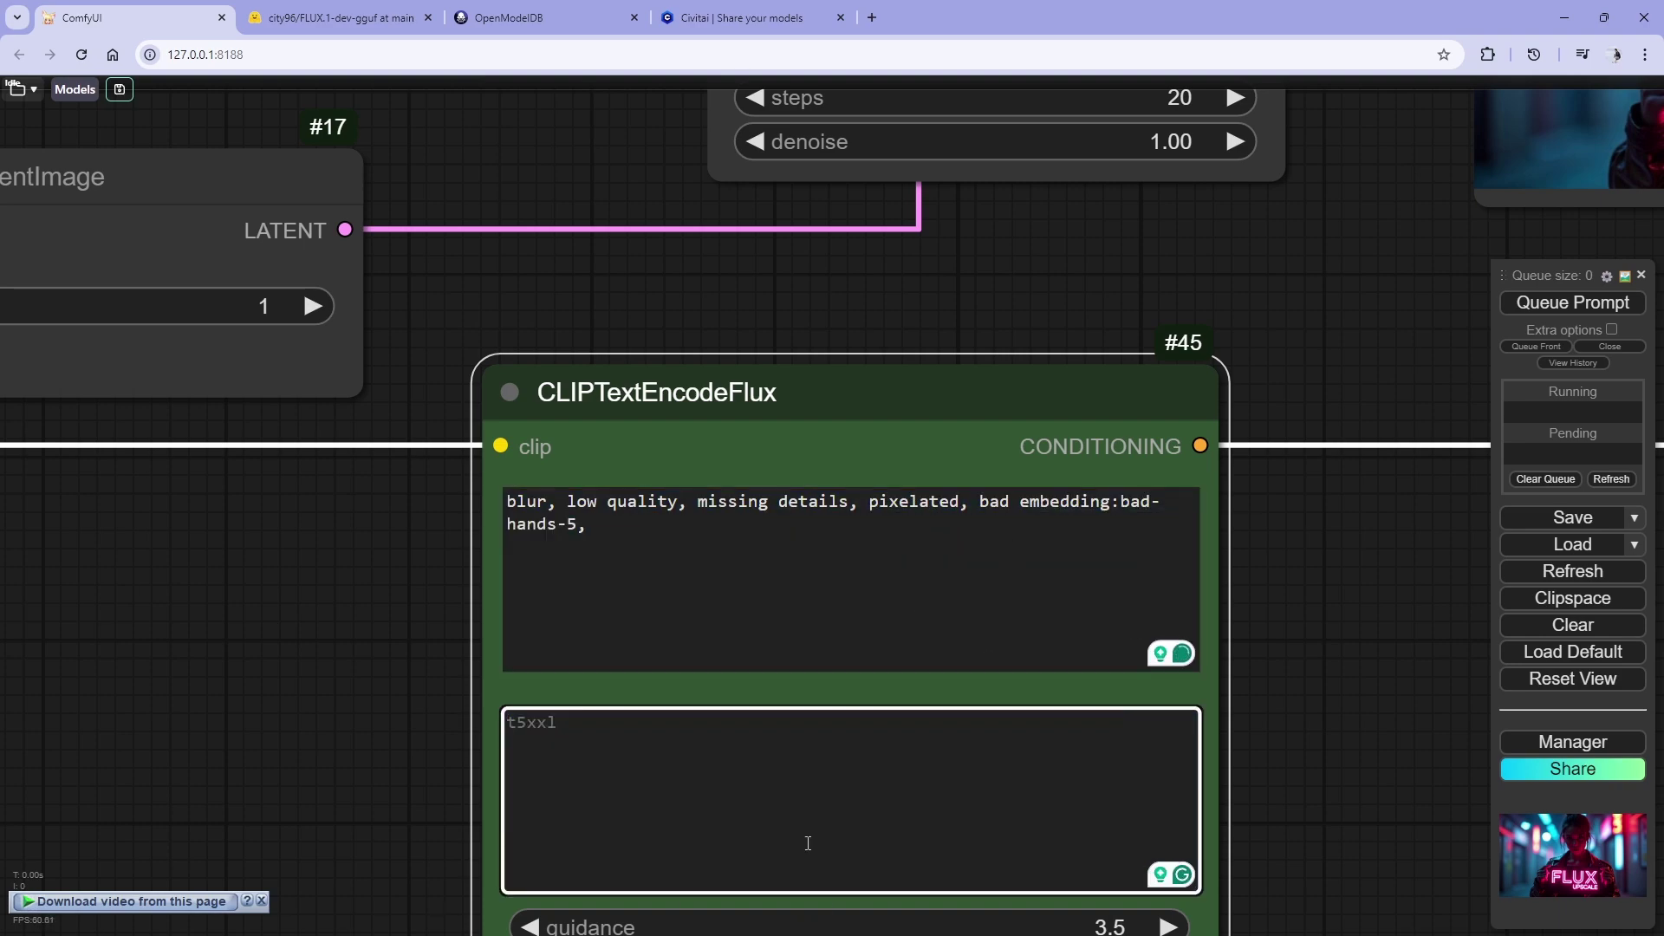
key(ctrl+v)
scroll(375, 709, down, 14)
- Add Load Upscale Model node #46 (1xDeJPG_OmniSR.pth) feeding the upscaler's upscale_model input
drag(718, 716, 254, 671)
scroll(676, 574, up, 10)
drag(803, 522, 827, 750)
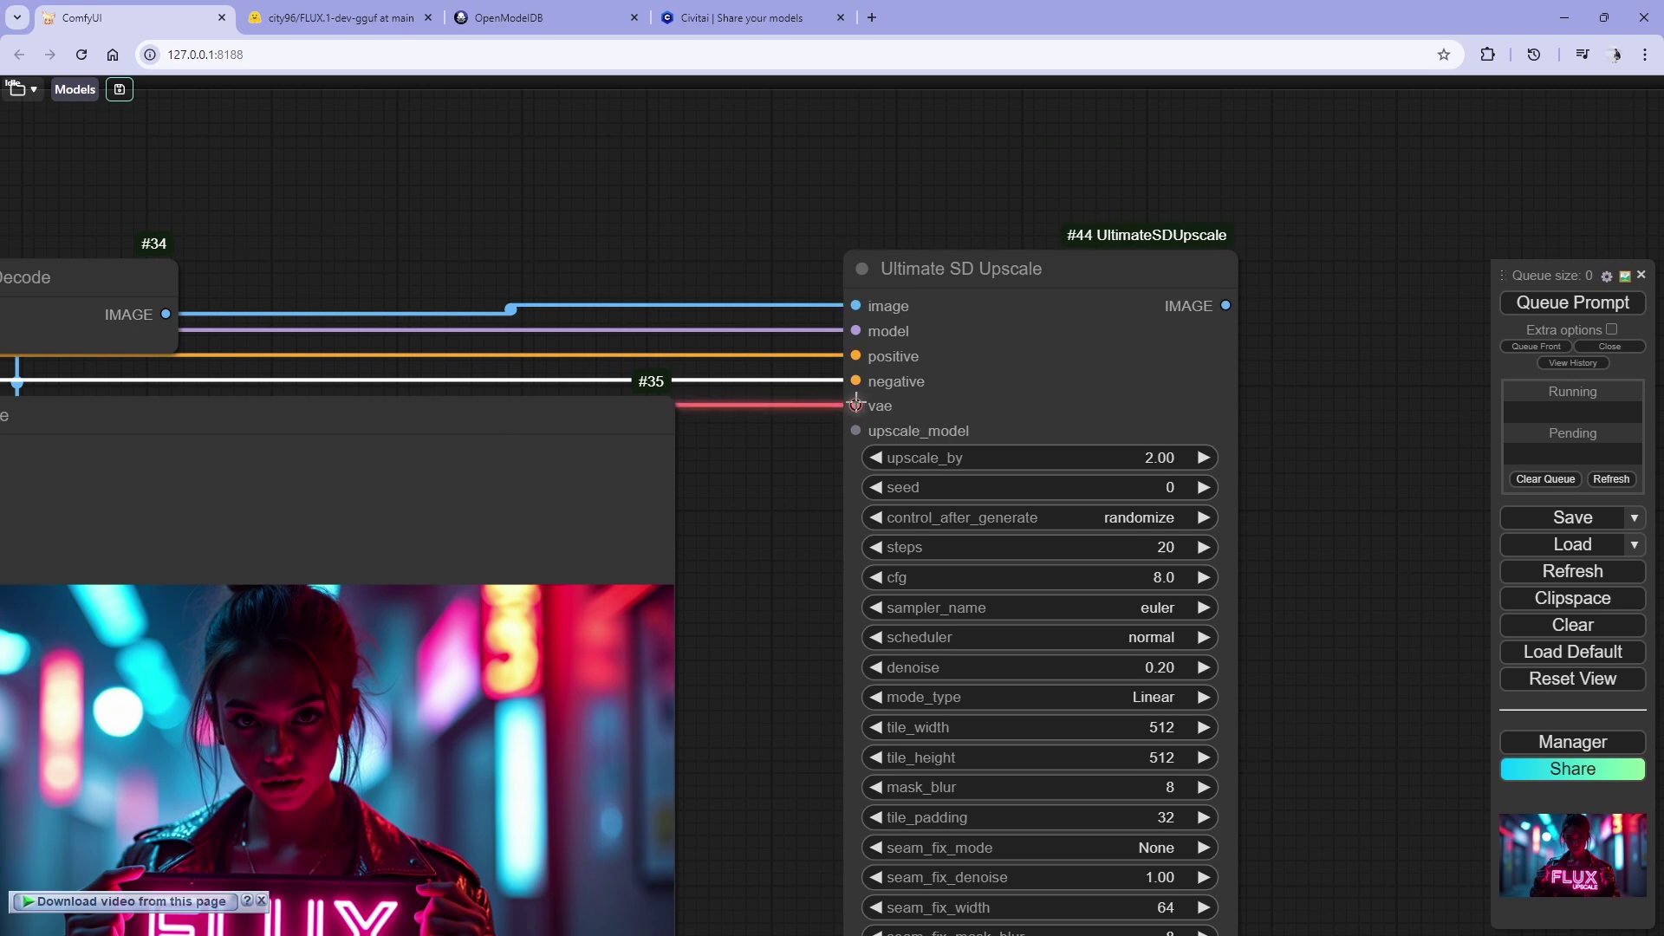
drag(868, 426, 711, 198)
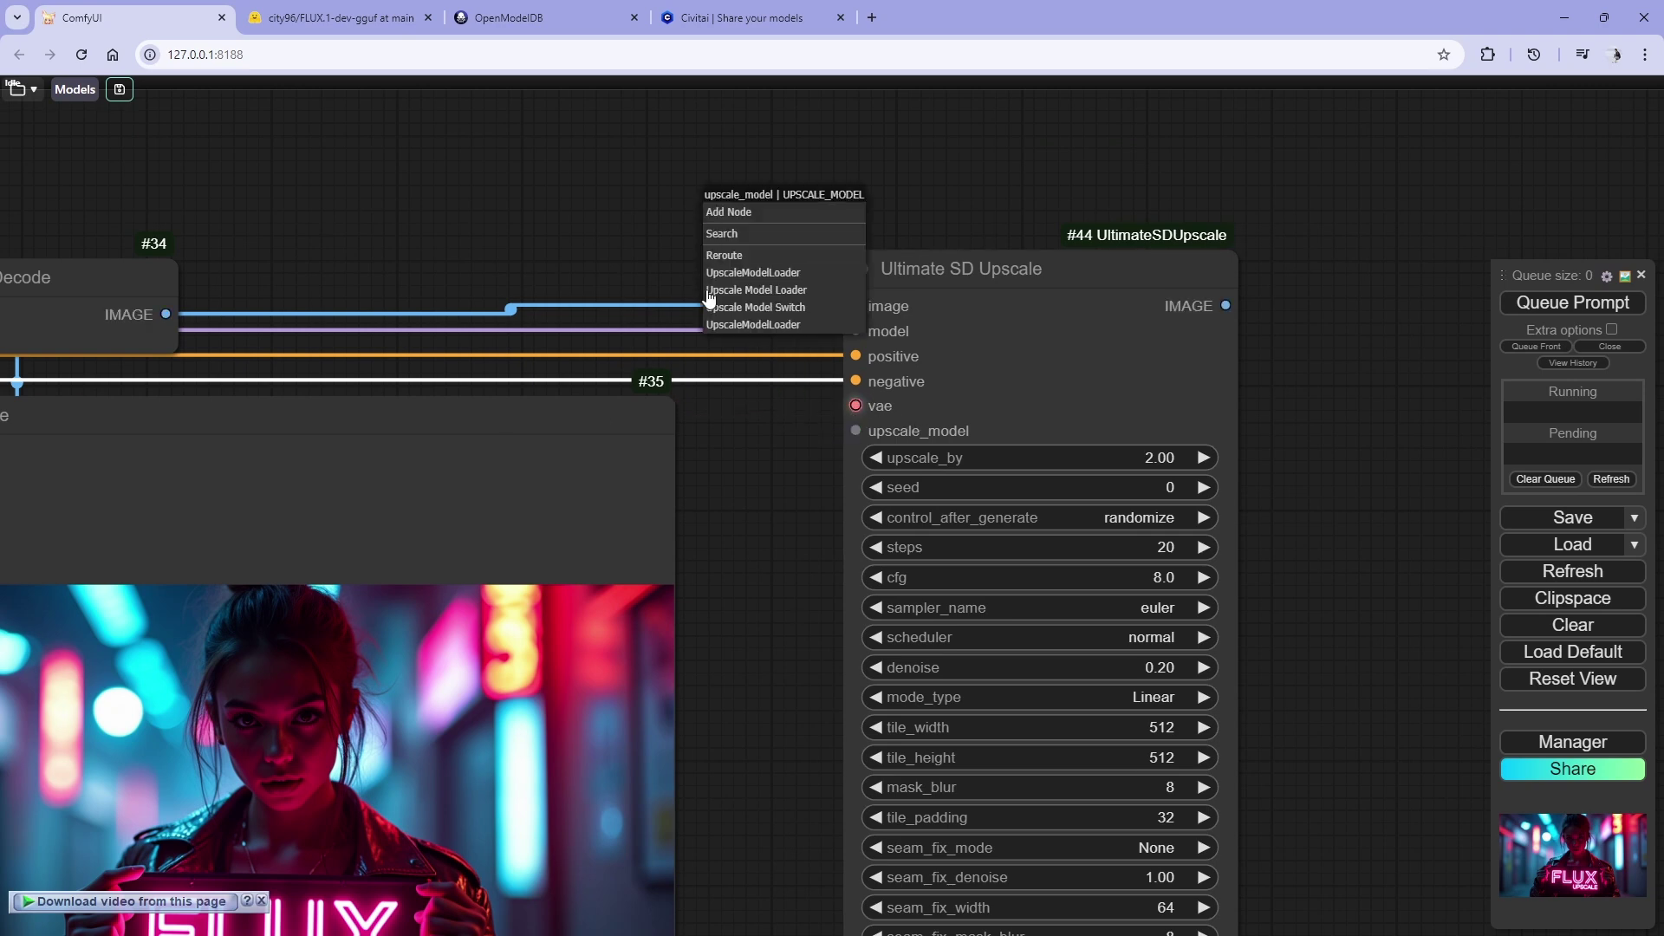
click(766, 273)
drag(614, 241, 733, 460)
drag(957, 413, 646, 267)
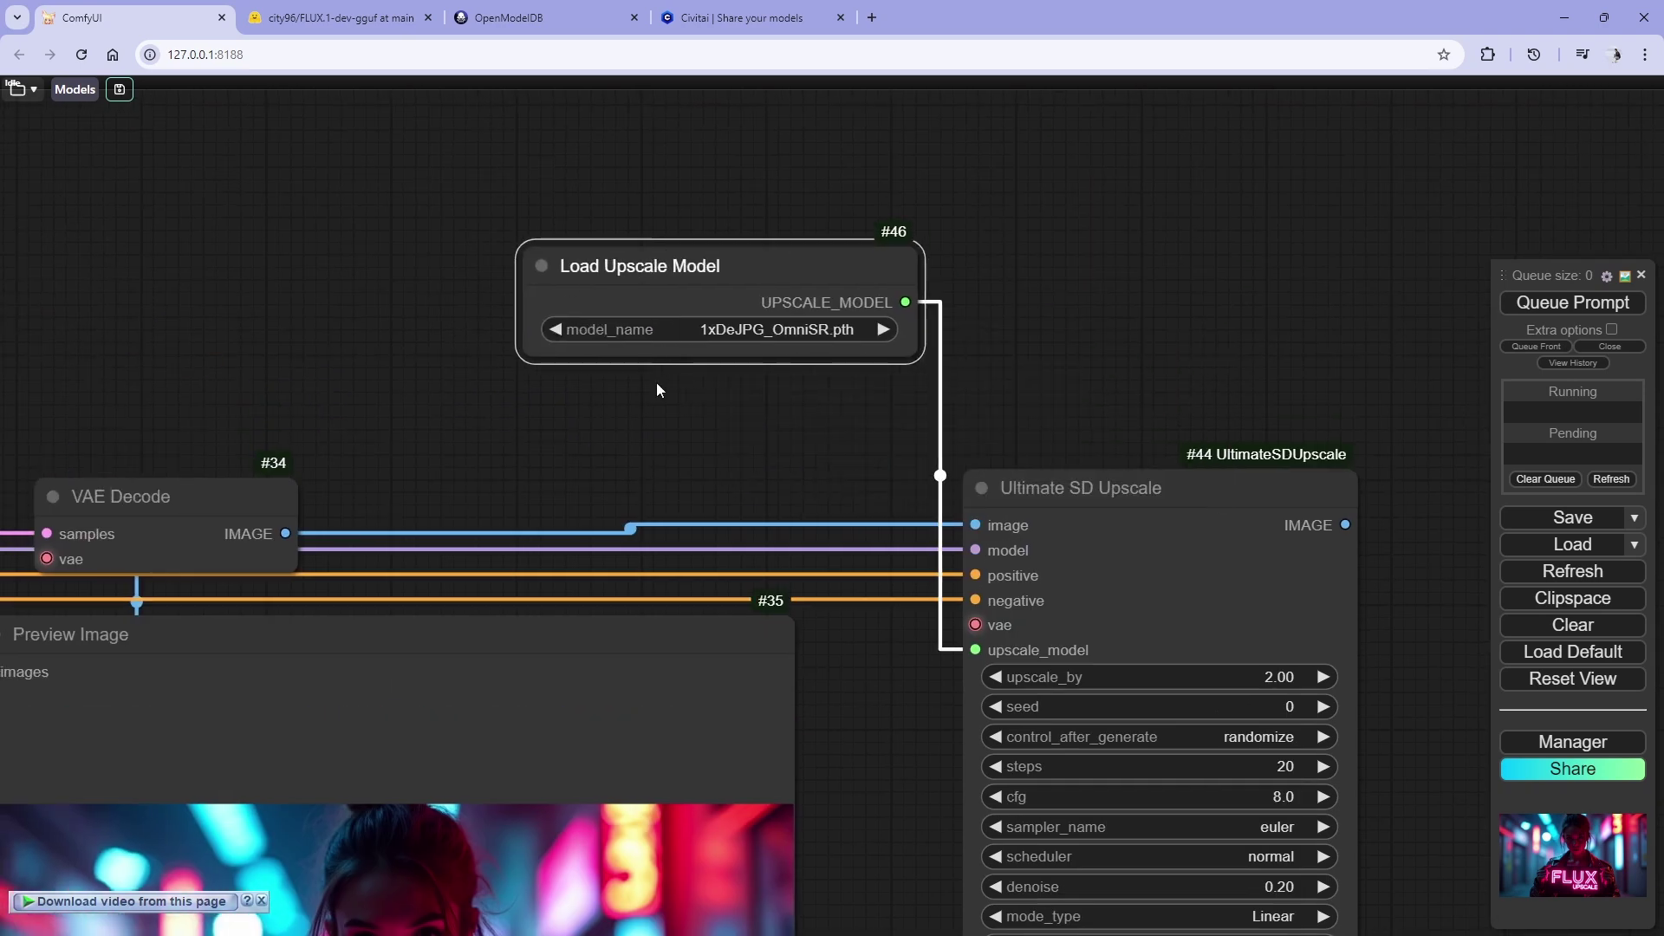
scroll(658, 382, down, 2)
drag(657, 383, 826, 483)
drag(834, 368, 754, 367)
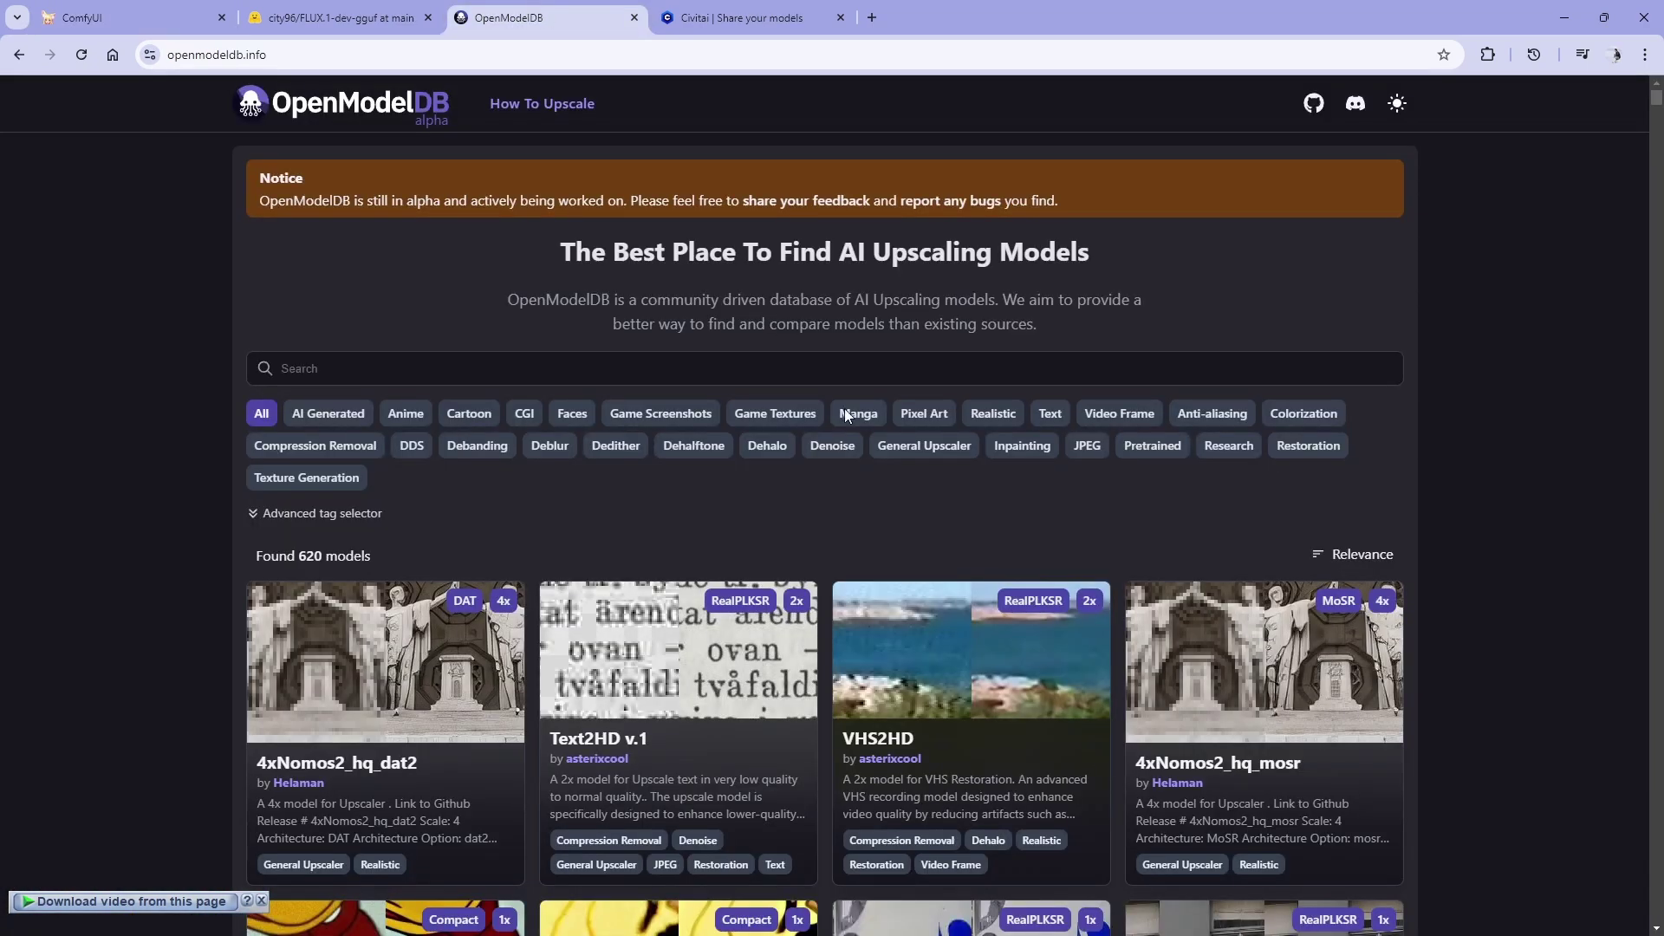
scroll(948, 564, down, 3)
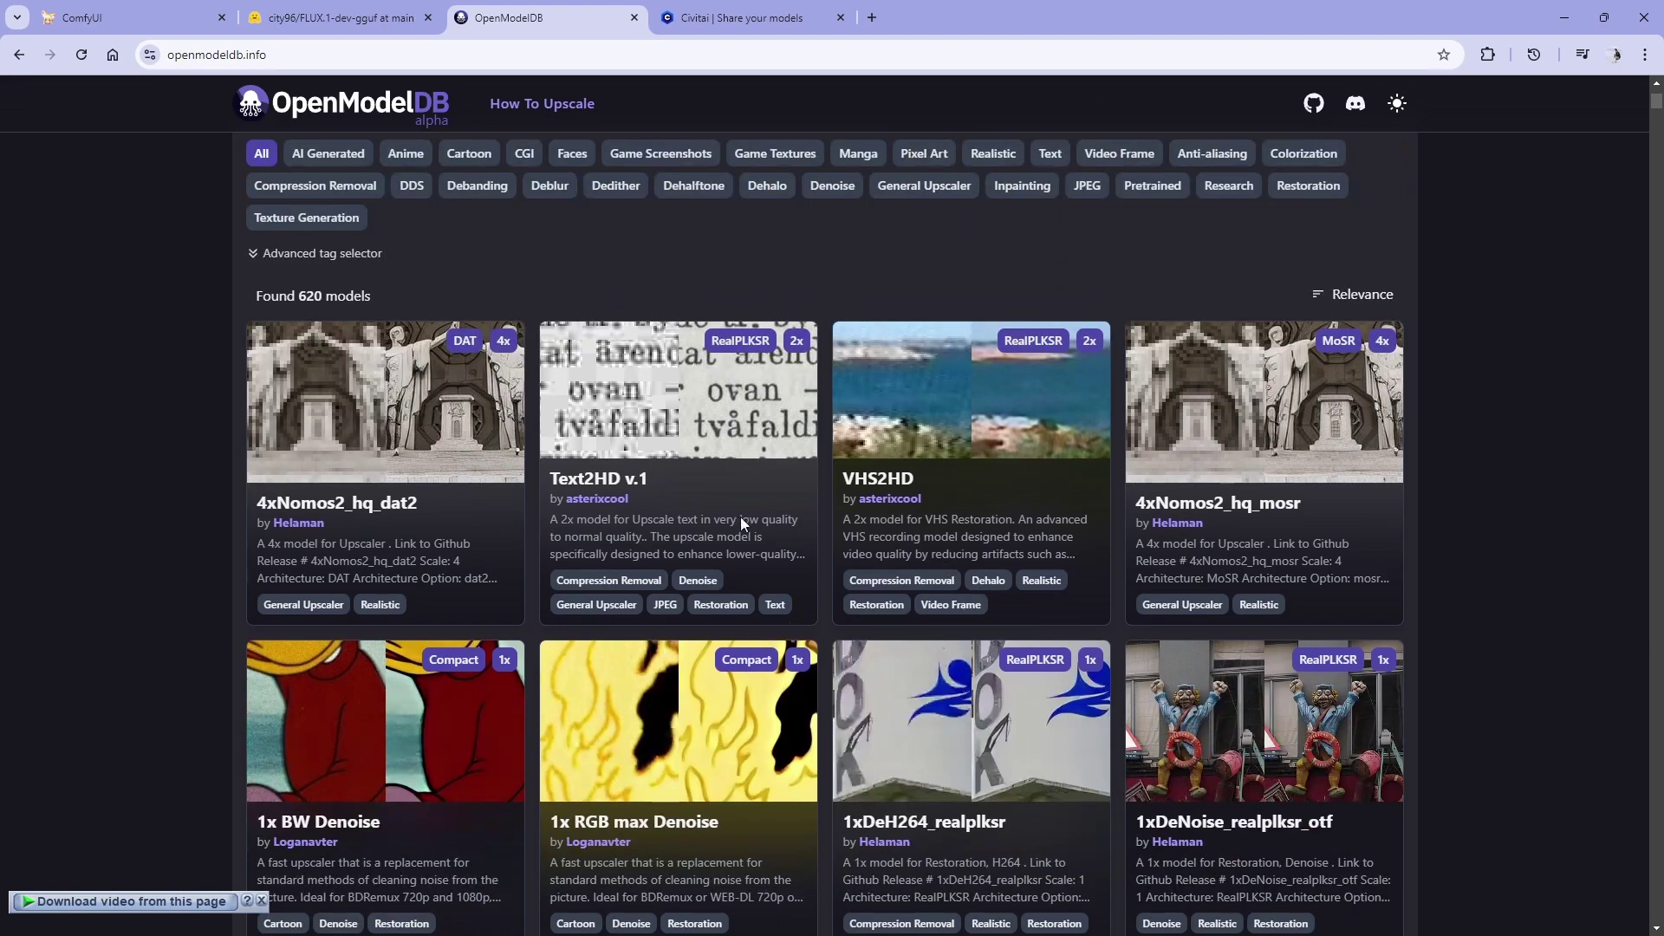
scroll(531, 626, down, 3)
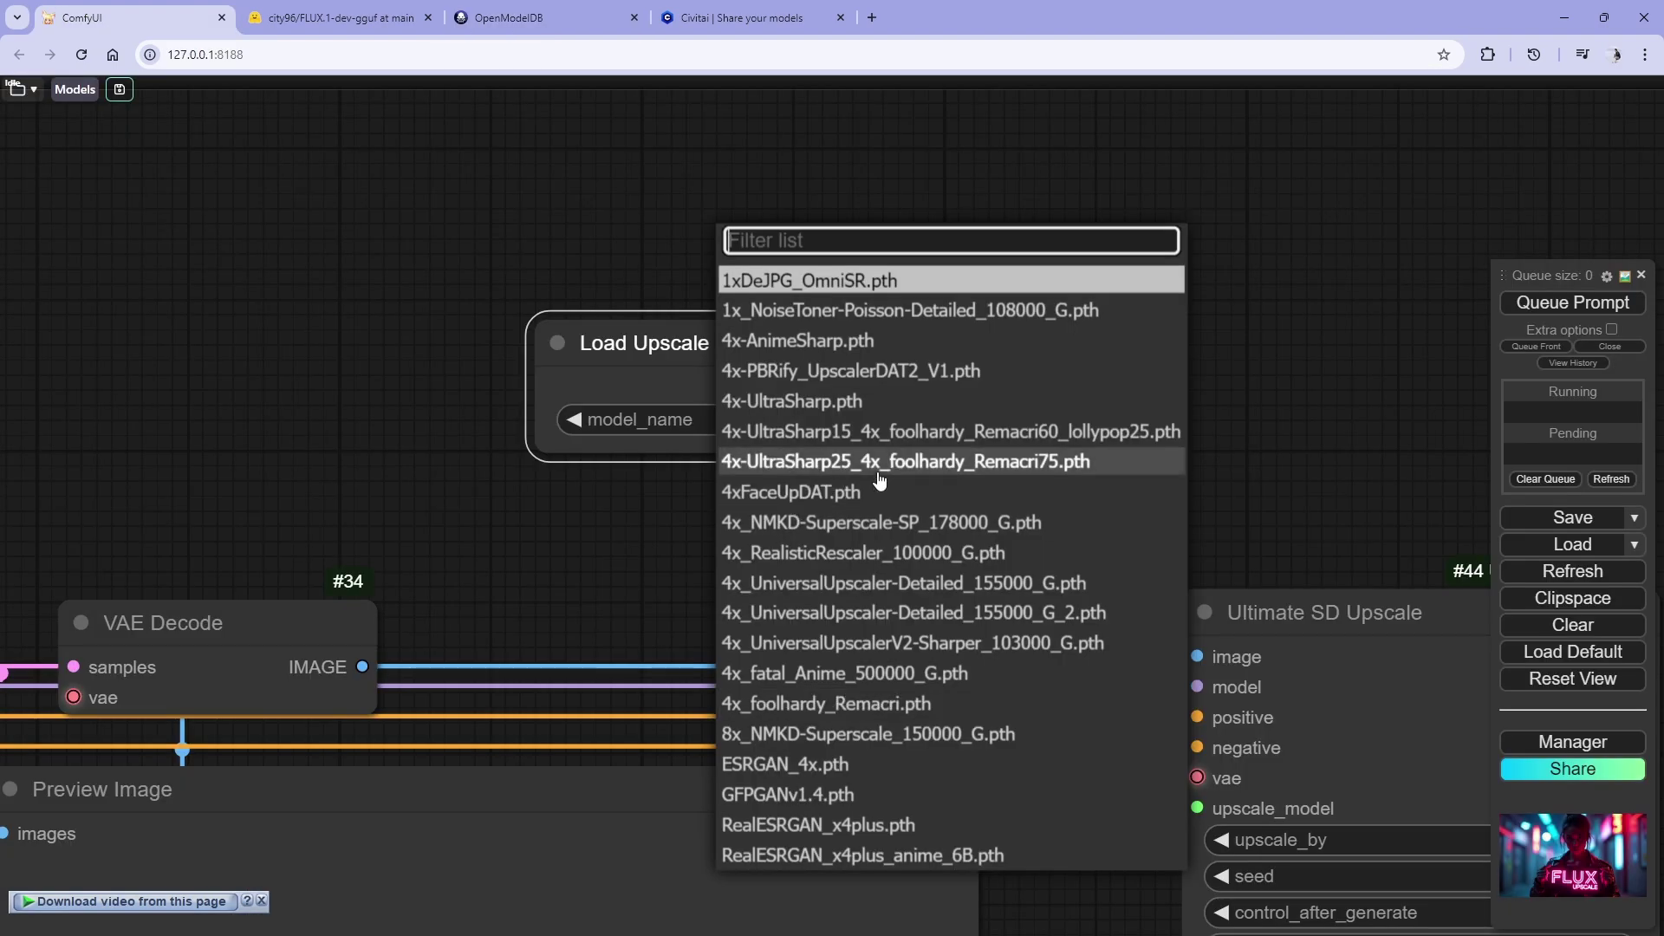
- Choose 4x-UltraSharp25_4x_foolhardy_Remacri75.pth as the upscale model and reposition the upscaler nodes
click(879, 464)
scroll(896, 501, down, 3)
drag(870, 489, 618, 307)
drag(604, 236, 638, 343)
drag(943, 382, 881, 231)
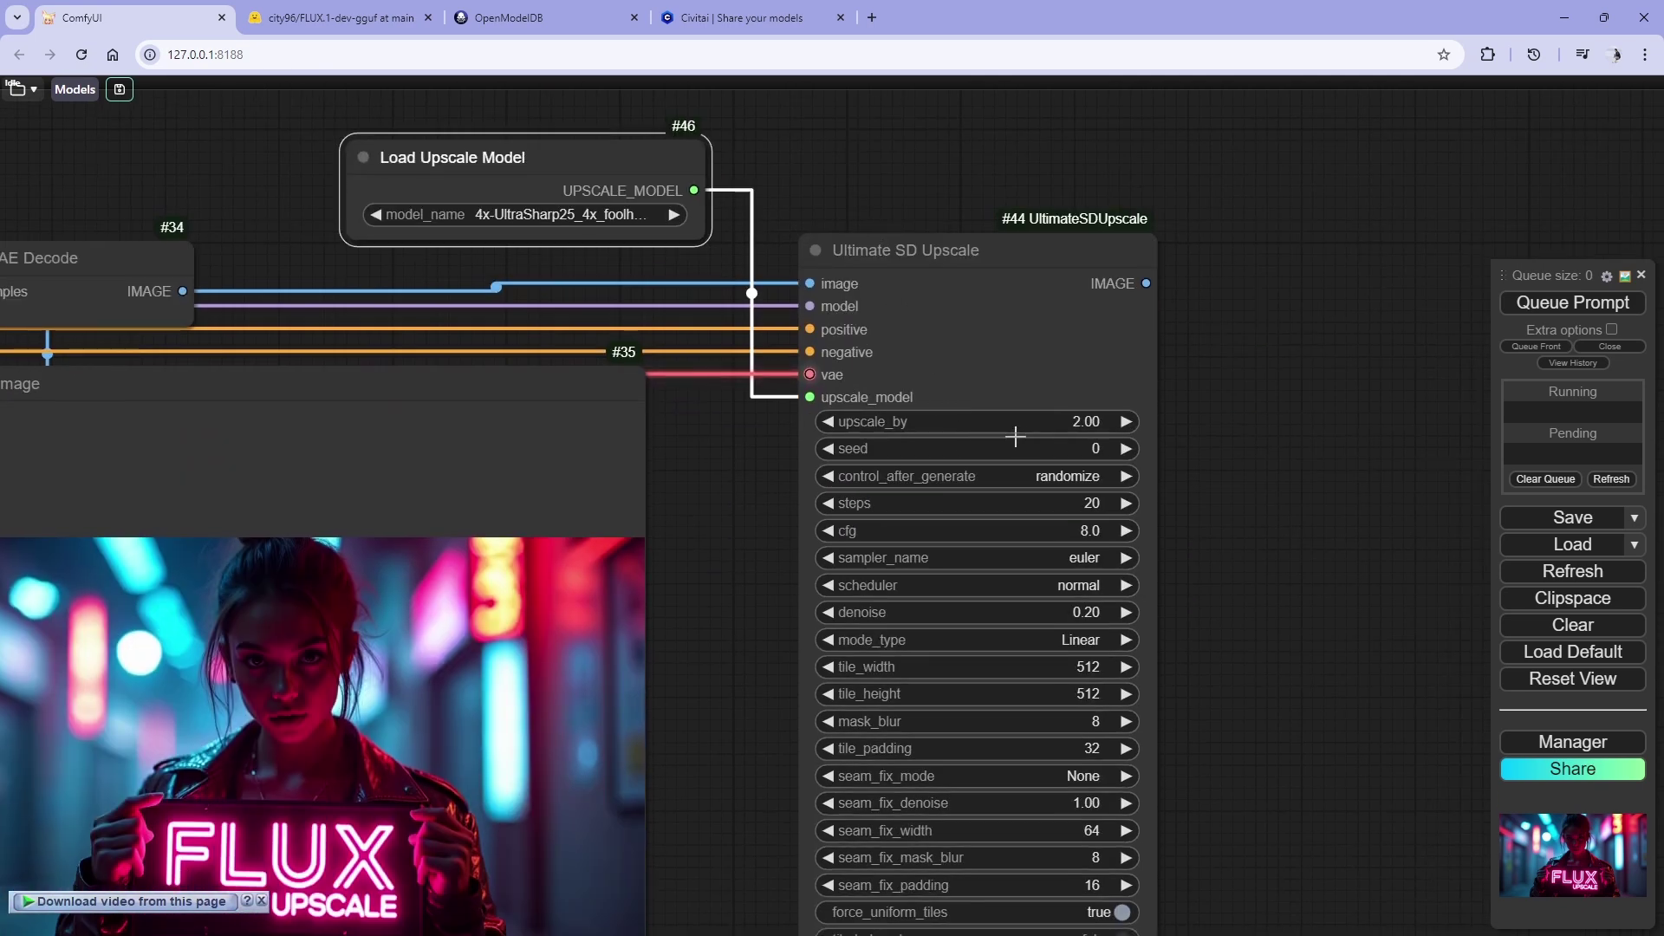
drag(1202, 602, 1224, 406)
- Set Ultimate SD Upscale cfg to 1.0 and its scheduler to simple
click(1096, 391)
text(1)
key(Return)
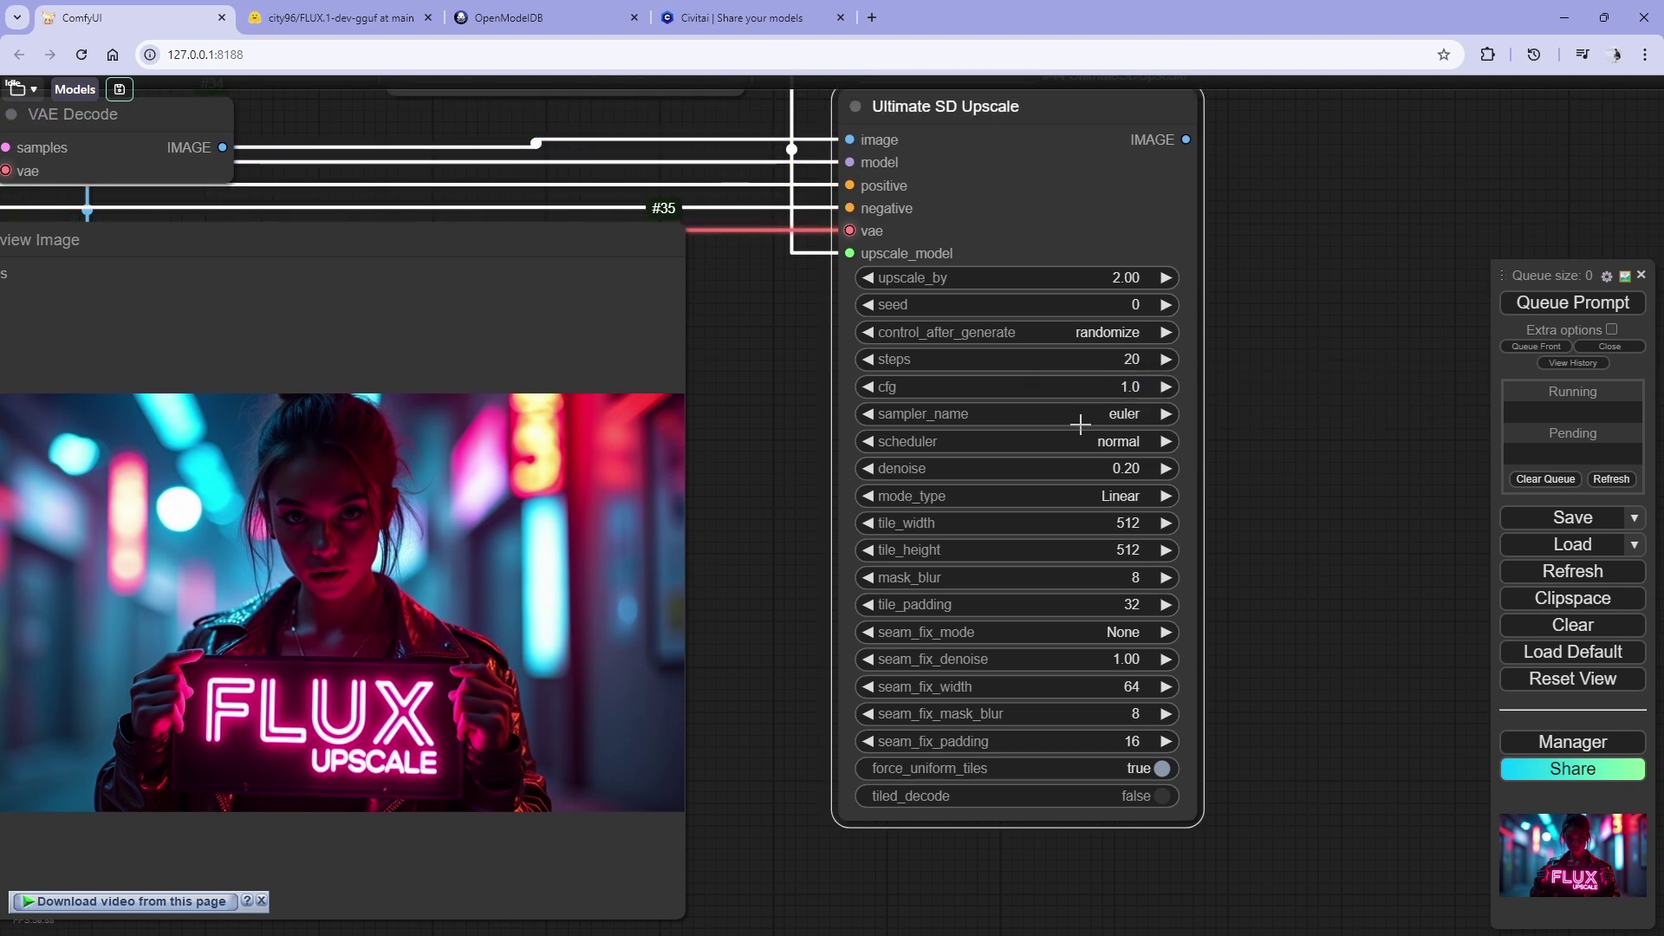
click(1120, 442)
click(1118, 541)
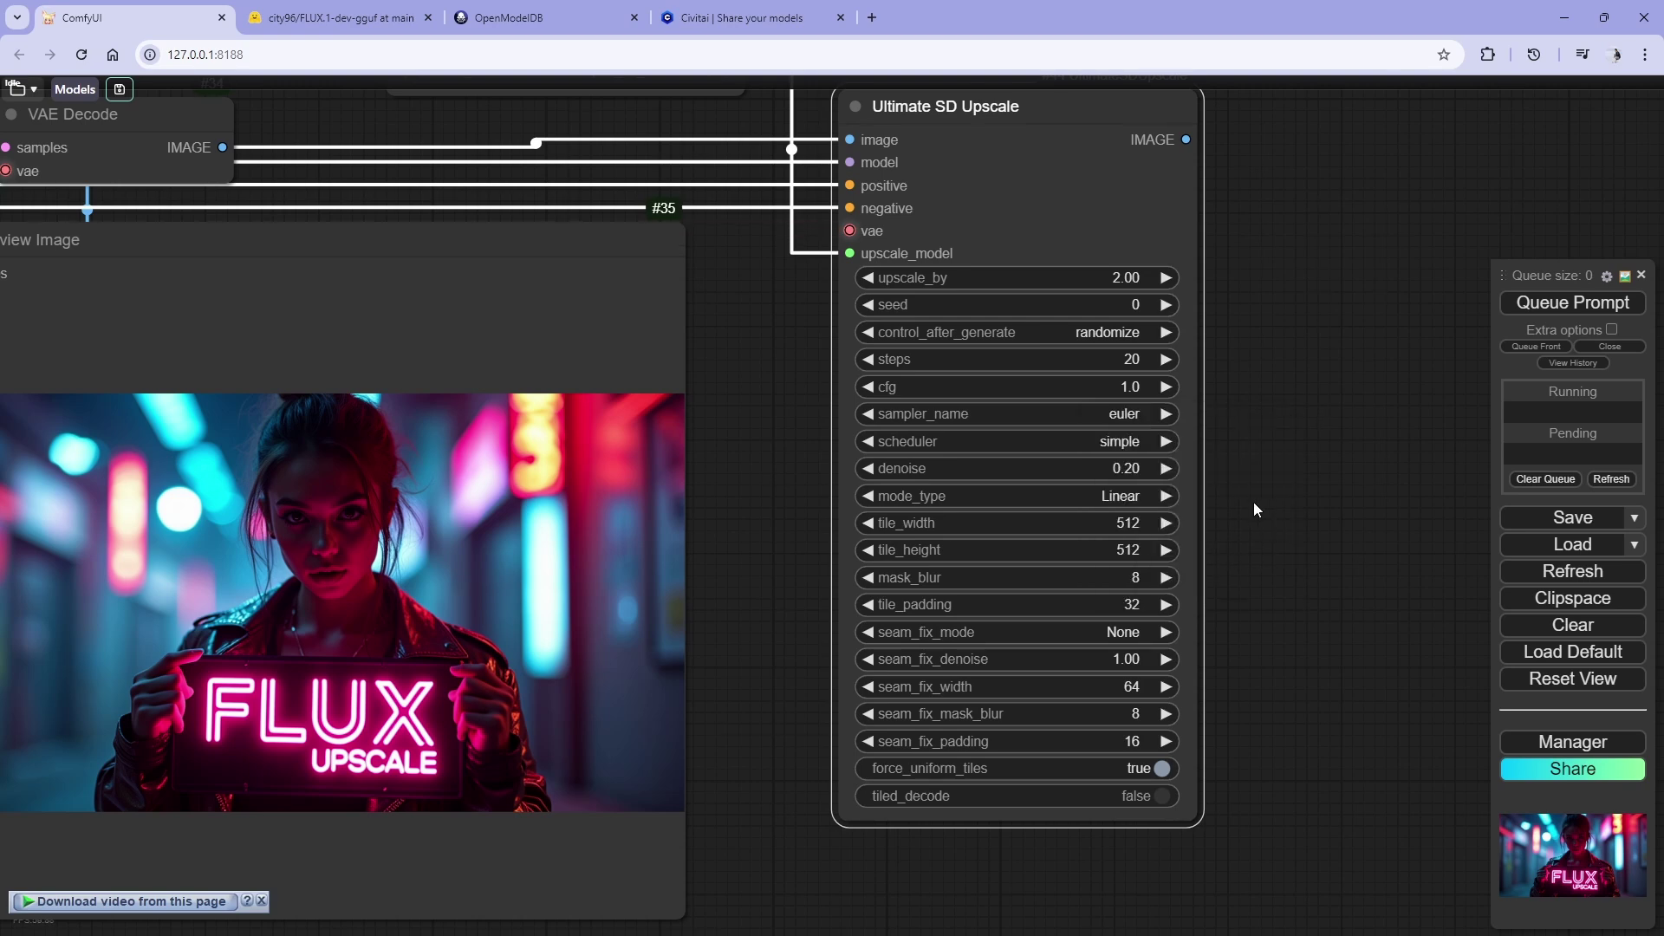
scroll(721, 468, up, 5)
- Set the Ultimate SD Upscale denoise to 0.25
drag(1246, 621, 1281, 561)
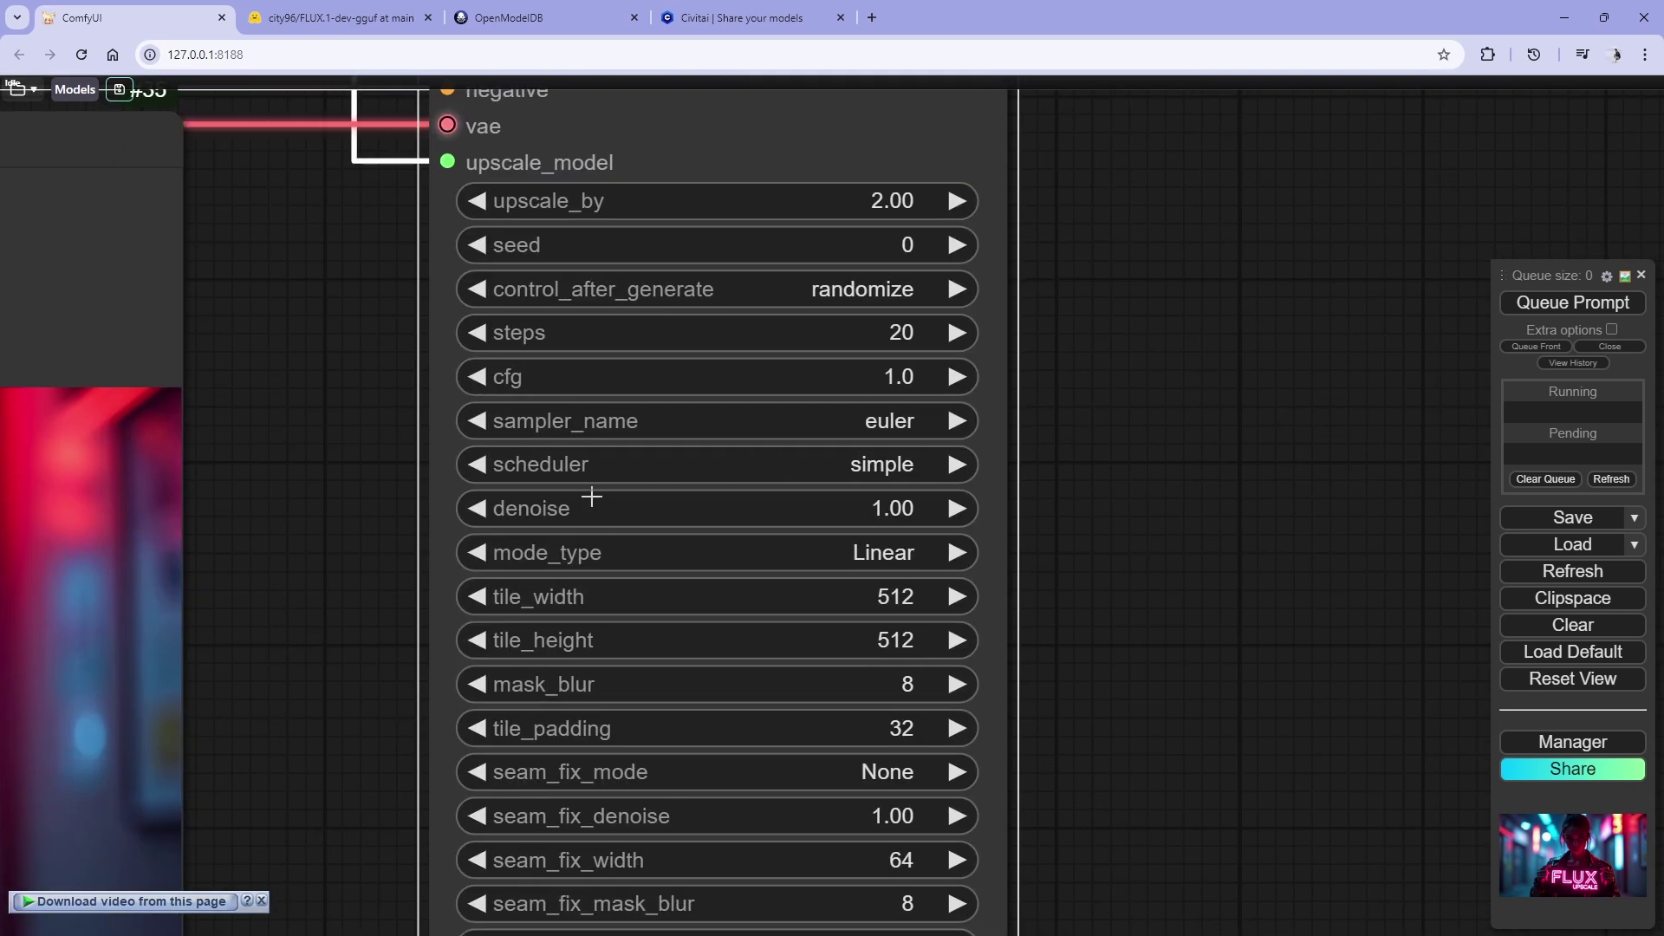
click(860, 521)
text(.2)
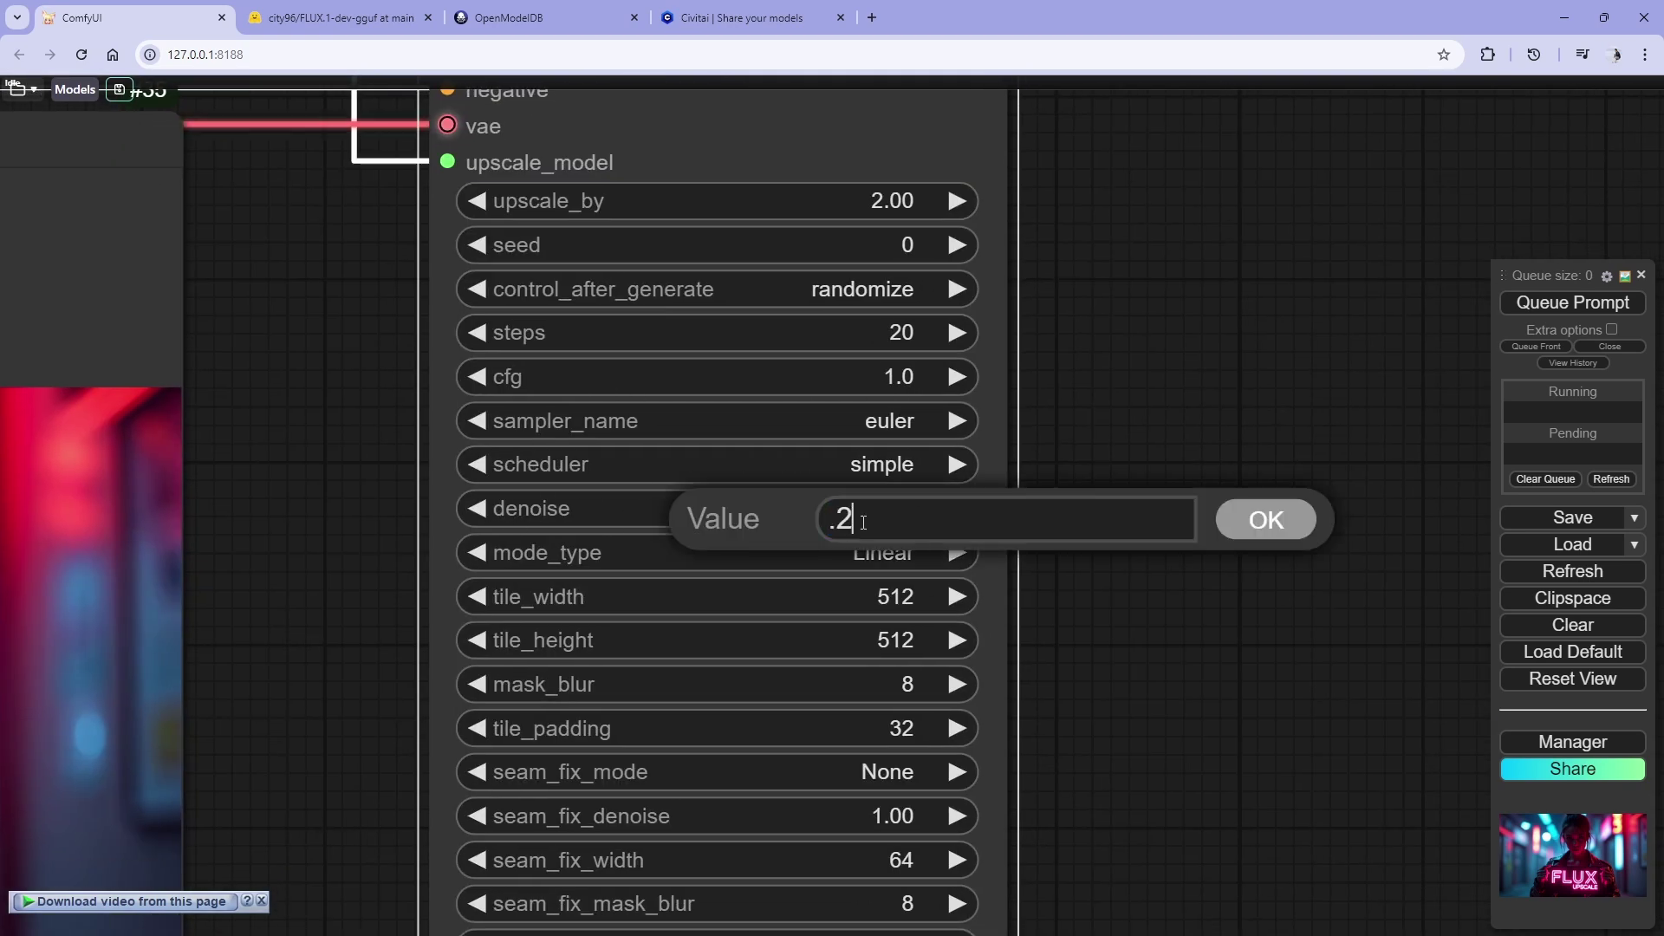
text(5)
key(Return)
- Set the upscale tile width and tile height to 1024 each
drag(1084, 537, 1548, 449)
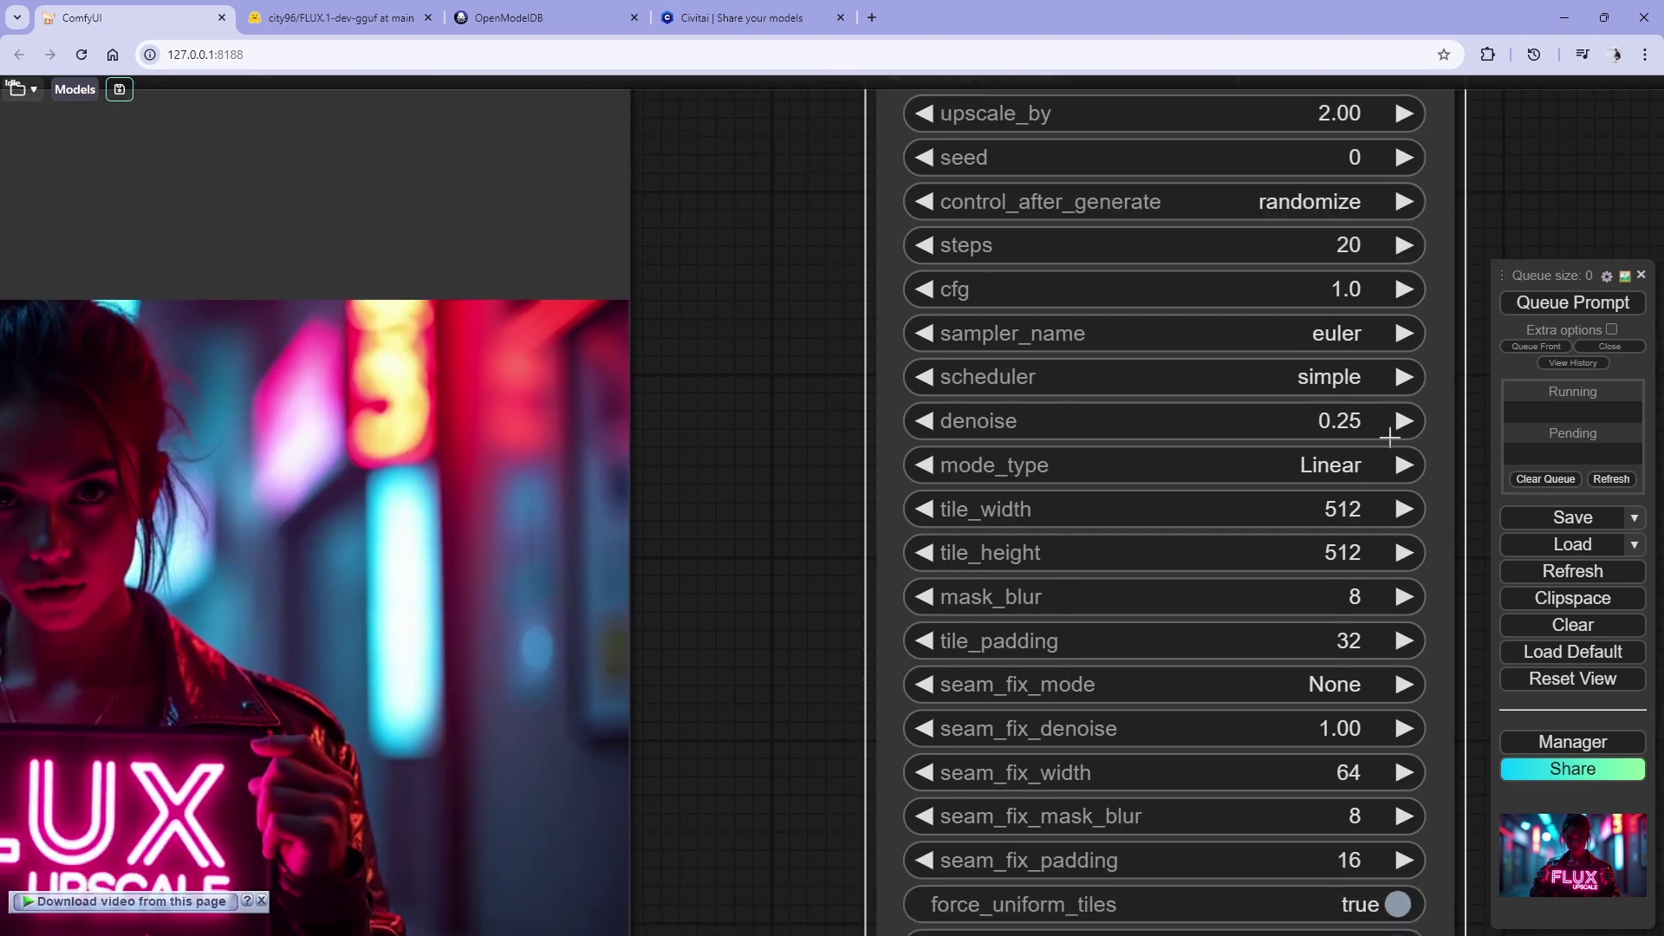
drag(778, 511, 784, 391)
drag(1457, 345, 1165, 371)
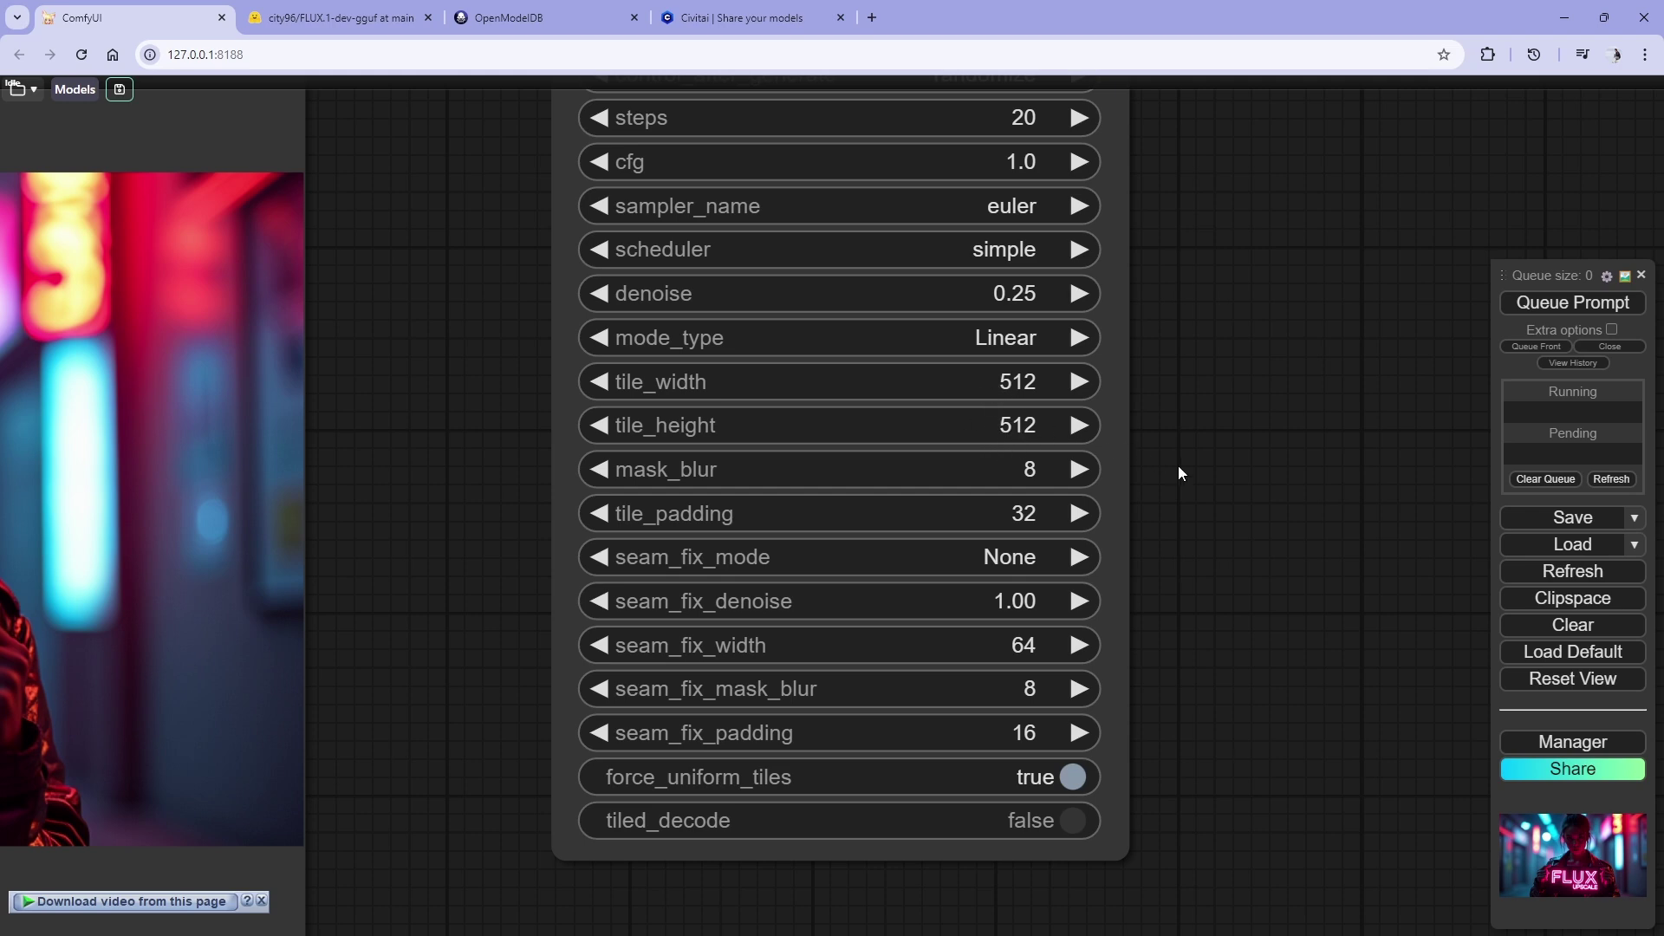
click(980, 386)
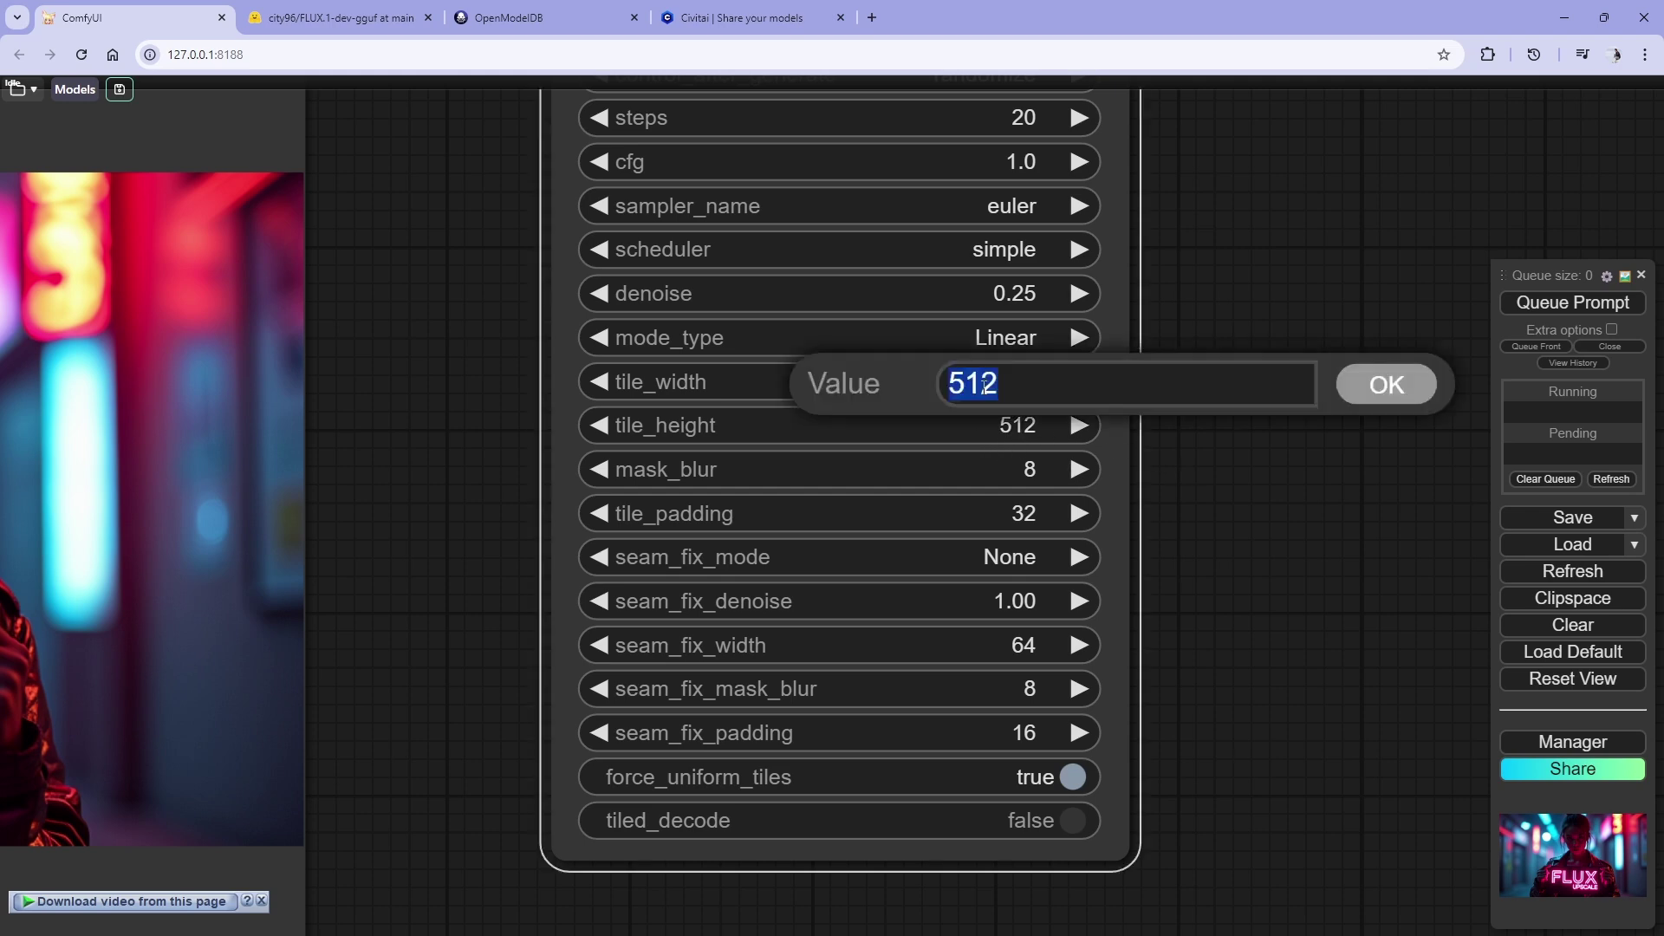
text(1024)
key(Return)
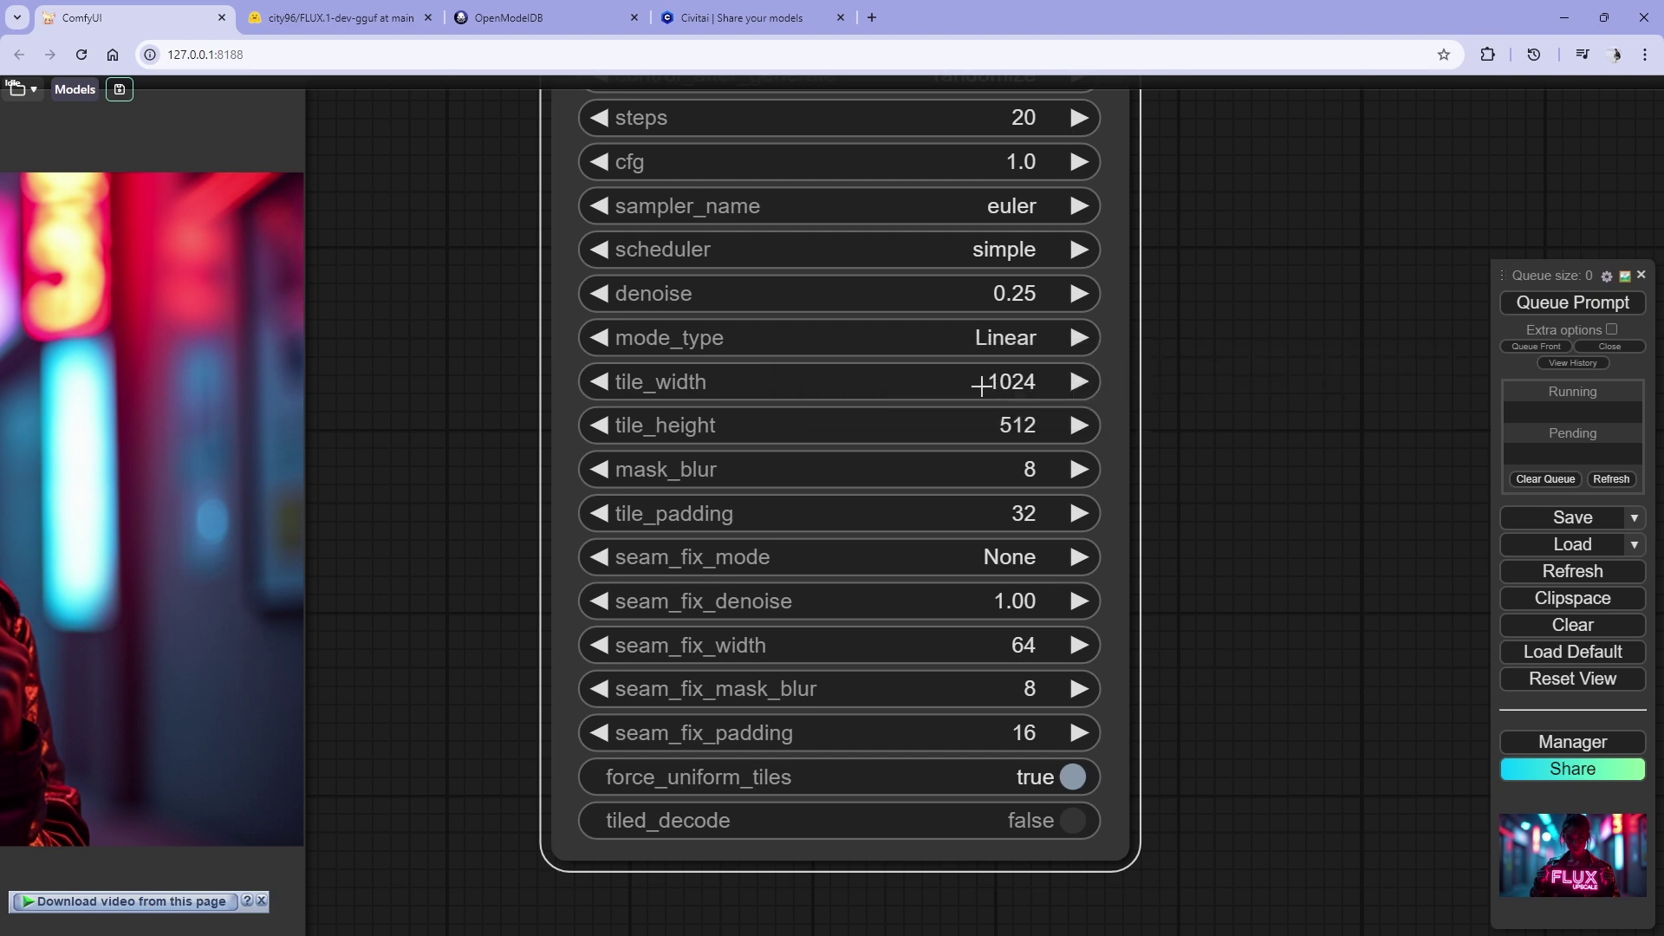
click(929, 424)
text(1024)
key(Return)
- Add a Preview Image node fed by the upscaler's IMAGE output, placed beside it
scroll(1235, 699, down, 6)
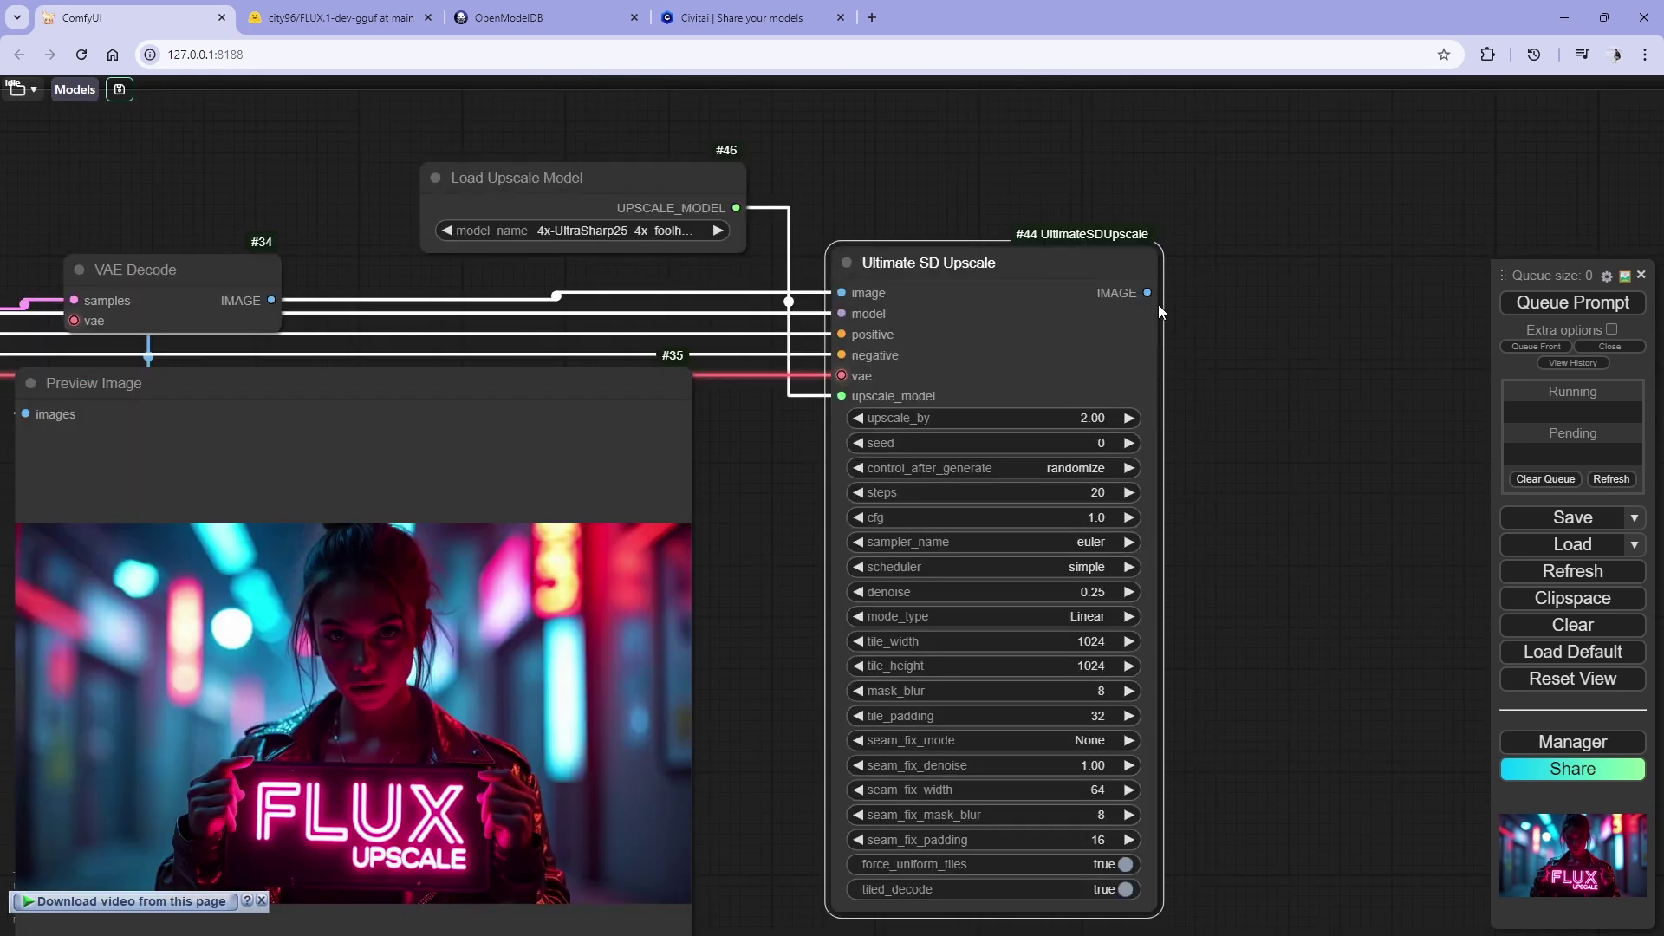
drag(1147, 293, 1261, 276)
click(1342, 499)
drag(1338, 487, 1181, 496)
double_click(1181, 495)
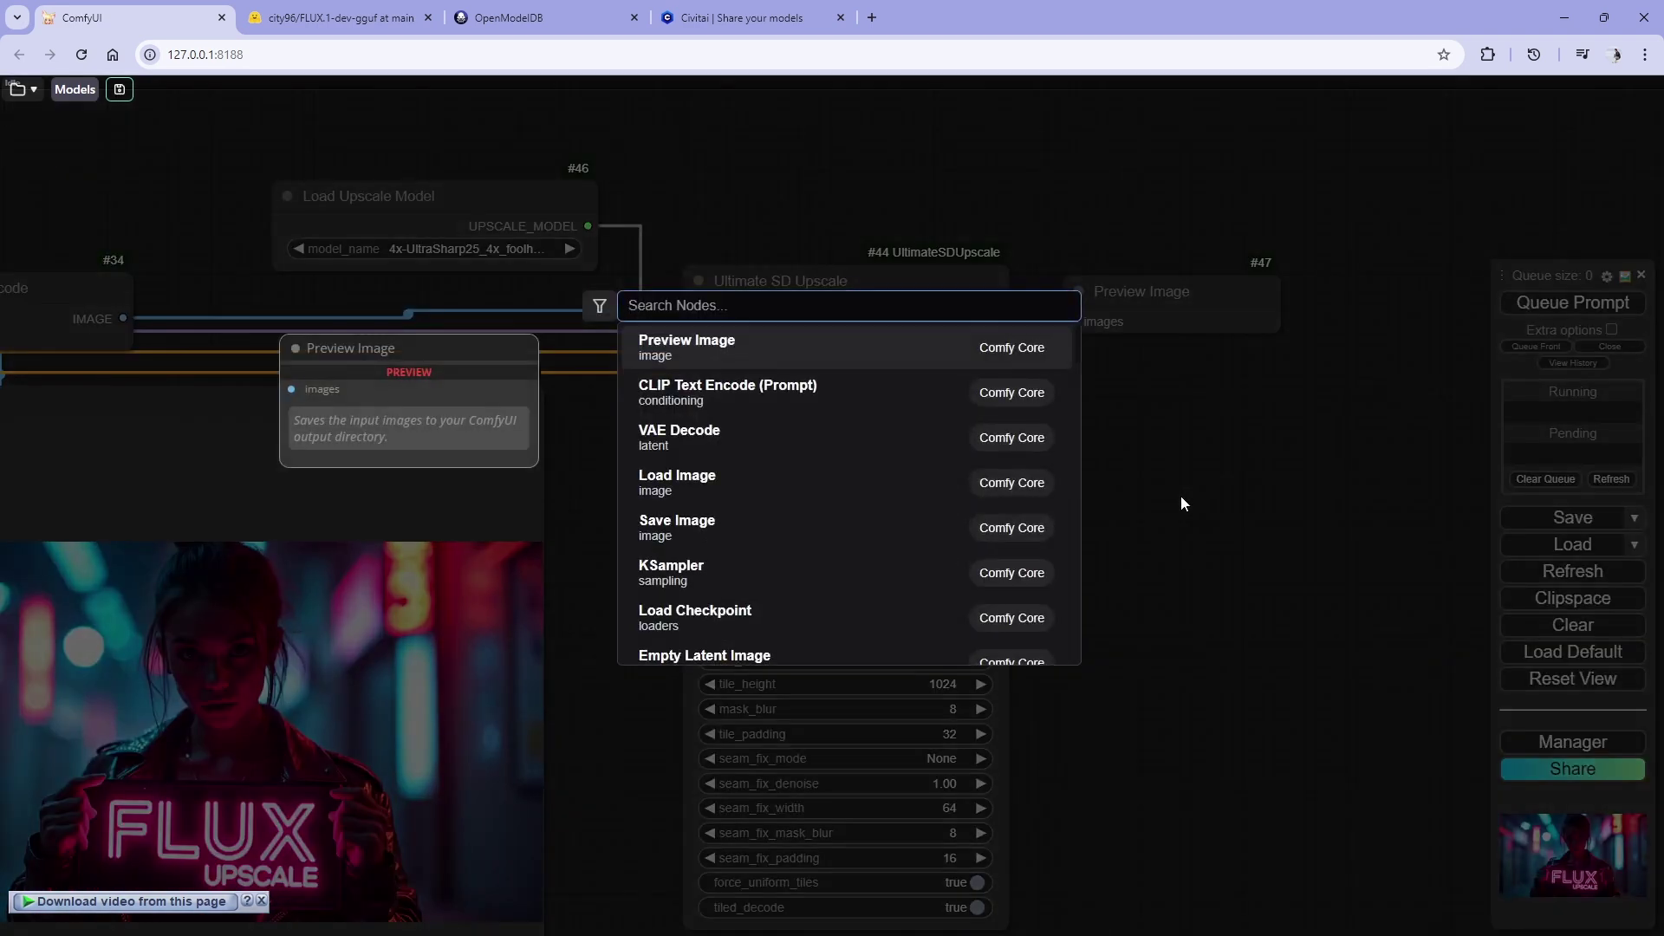
- Search 'image com' and add an Image Comparer (rgthree) node below the preview
text(image cio)
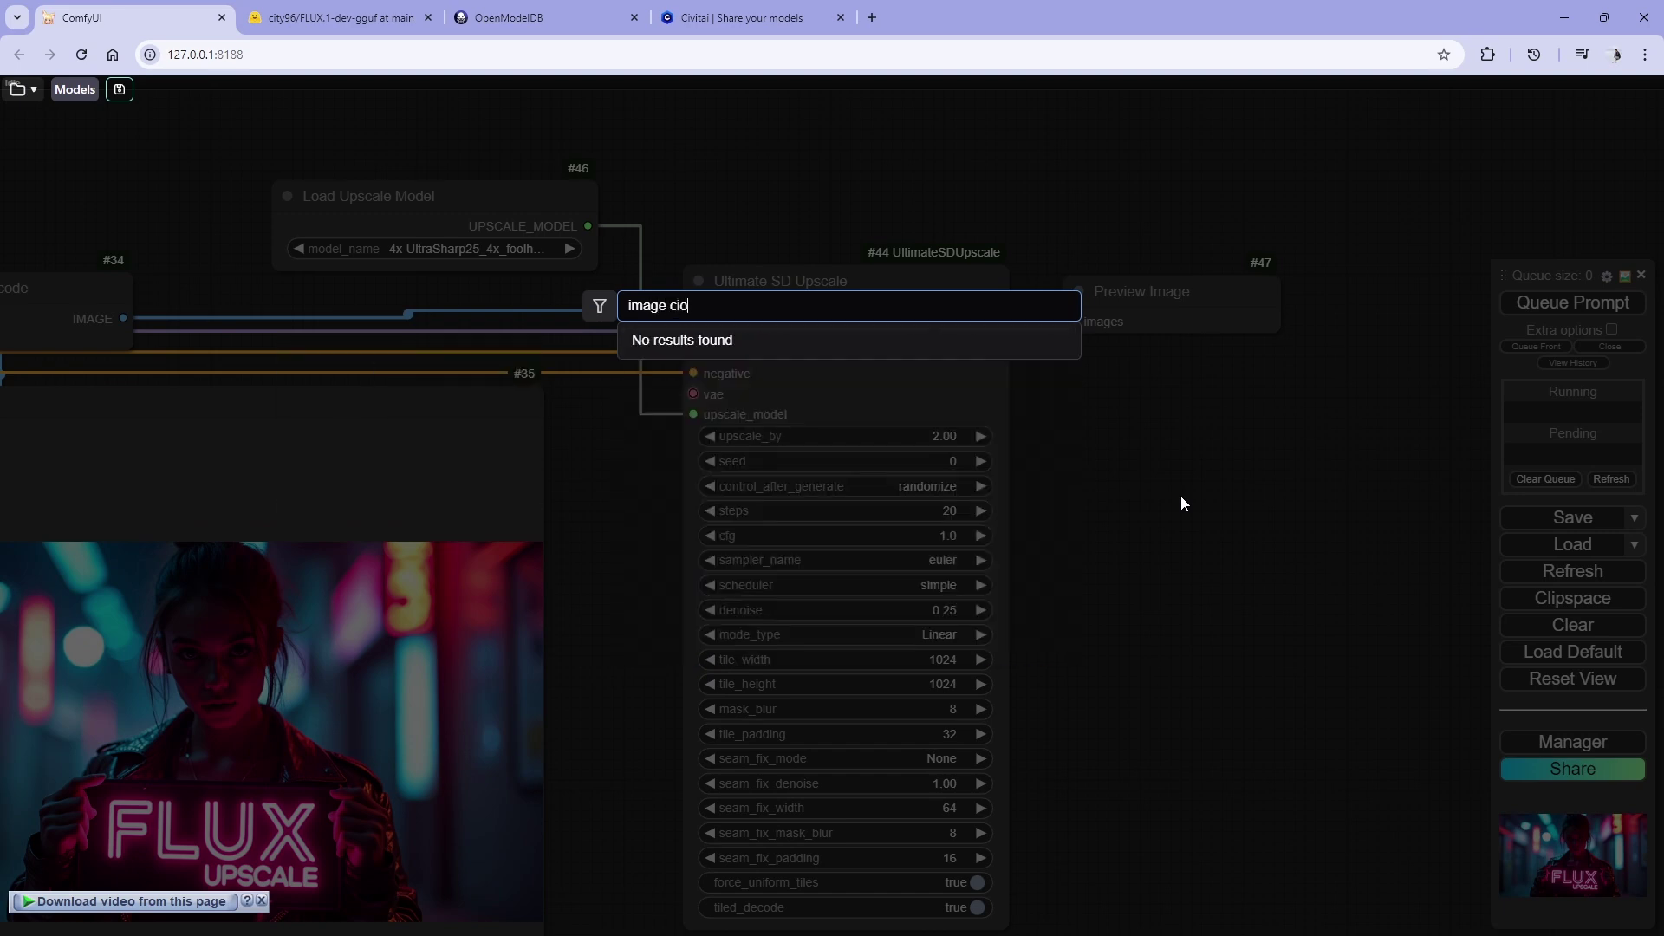
key(BackSpace)
key(BackSpace)
text(oma)
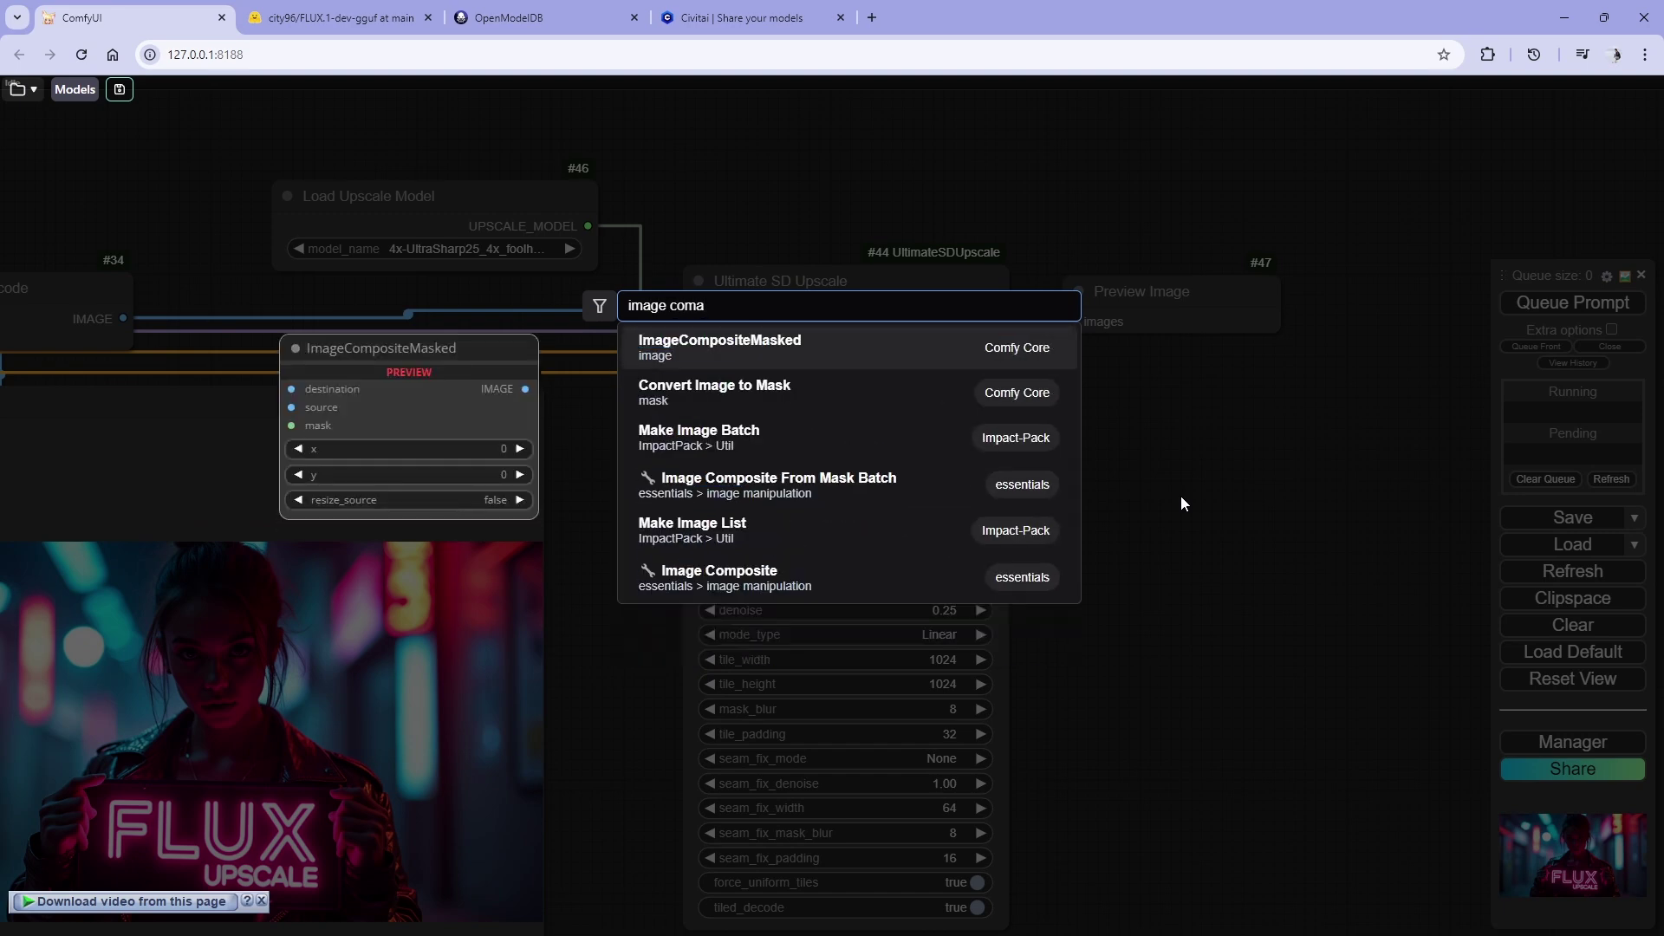
key(BackSpace)
click(730, 398)
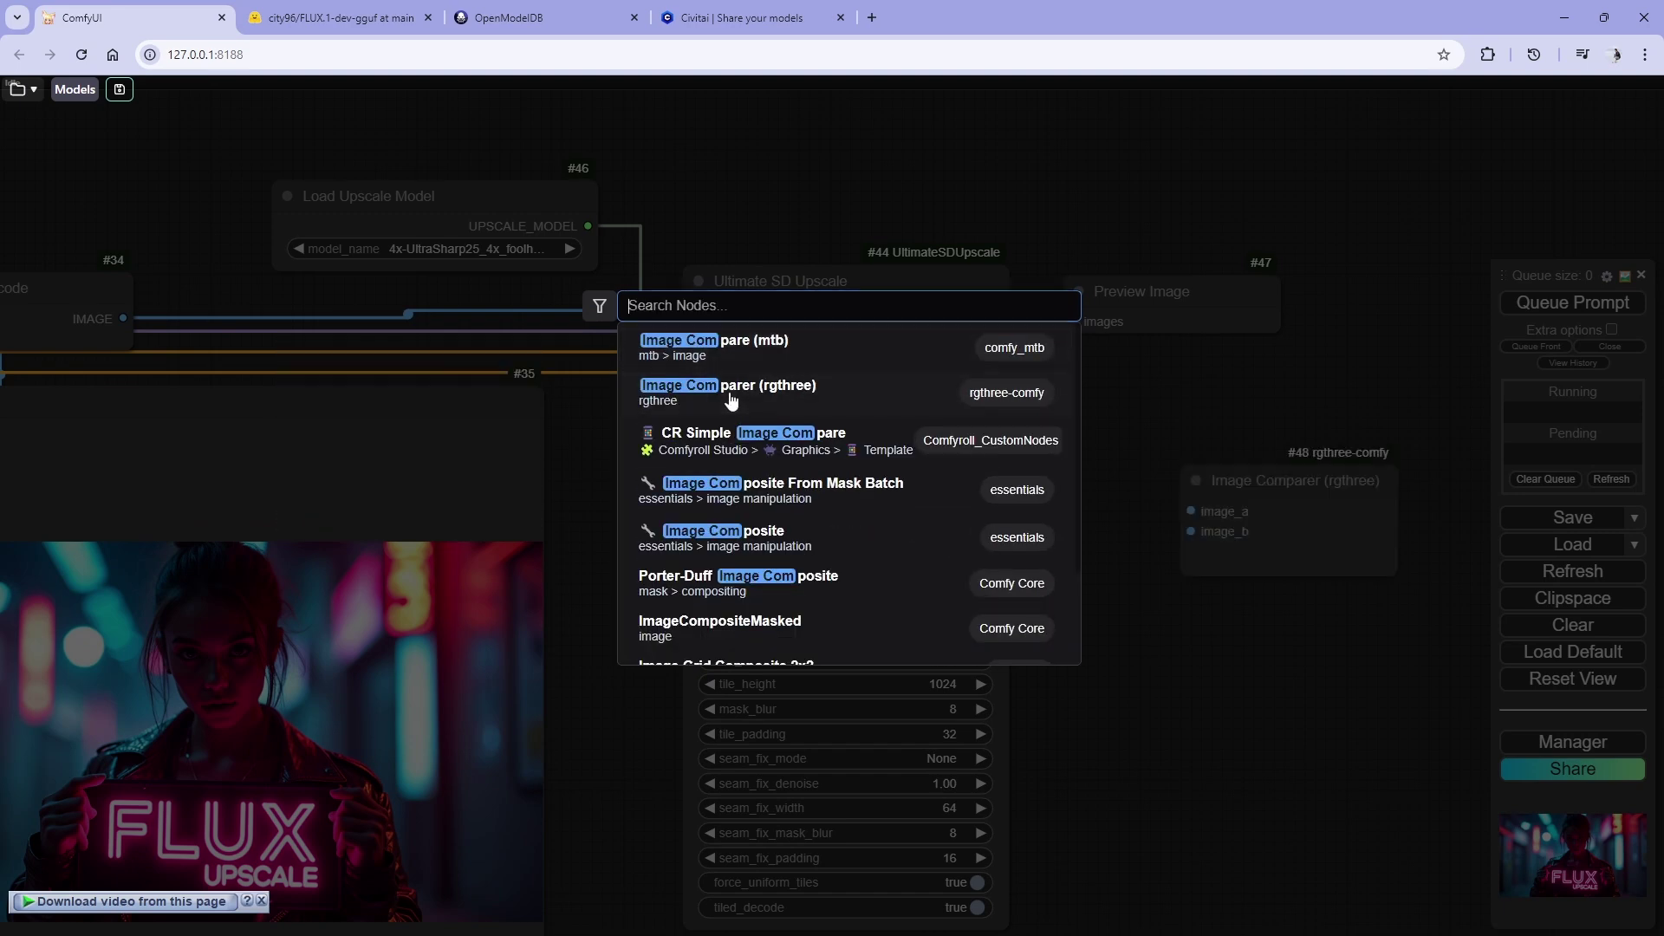
drag(1291, 583, 931, 579)
drag(939, 483, 1031, 406)
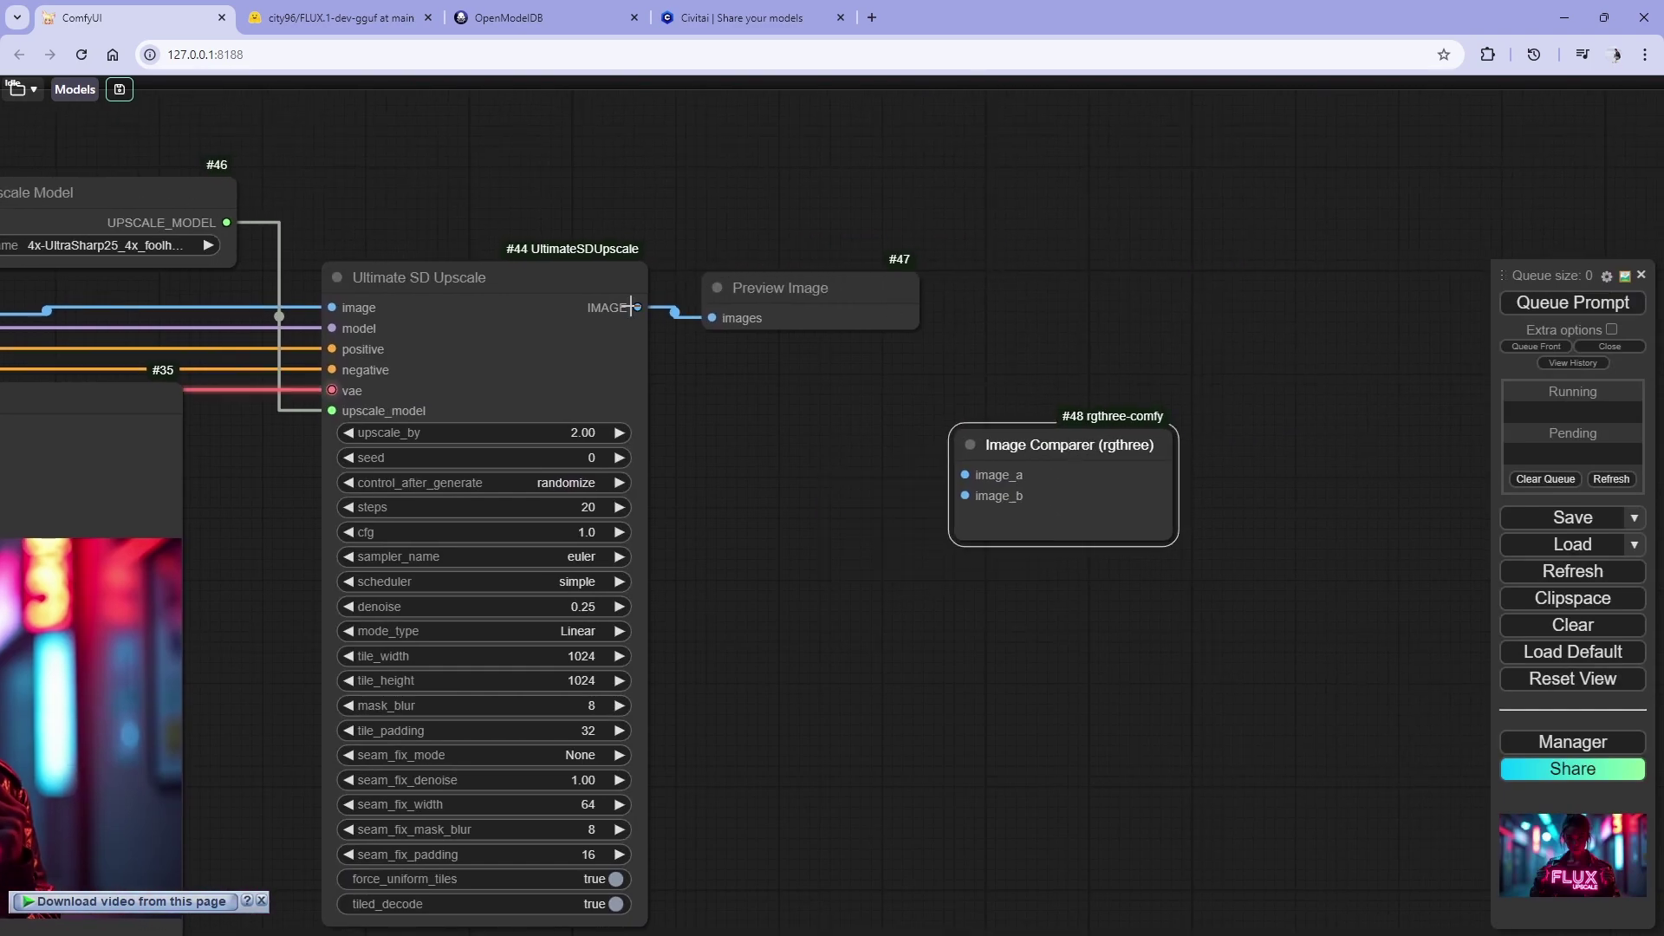
- Wire the upscaled image to image_b and the VAE Decode image to image_a, then enlarge the comparer
drag(637, 308, 965, 496)
scroll(832, 547, down, 4)
drag(798, 563, 945, 603)
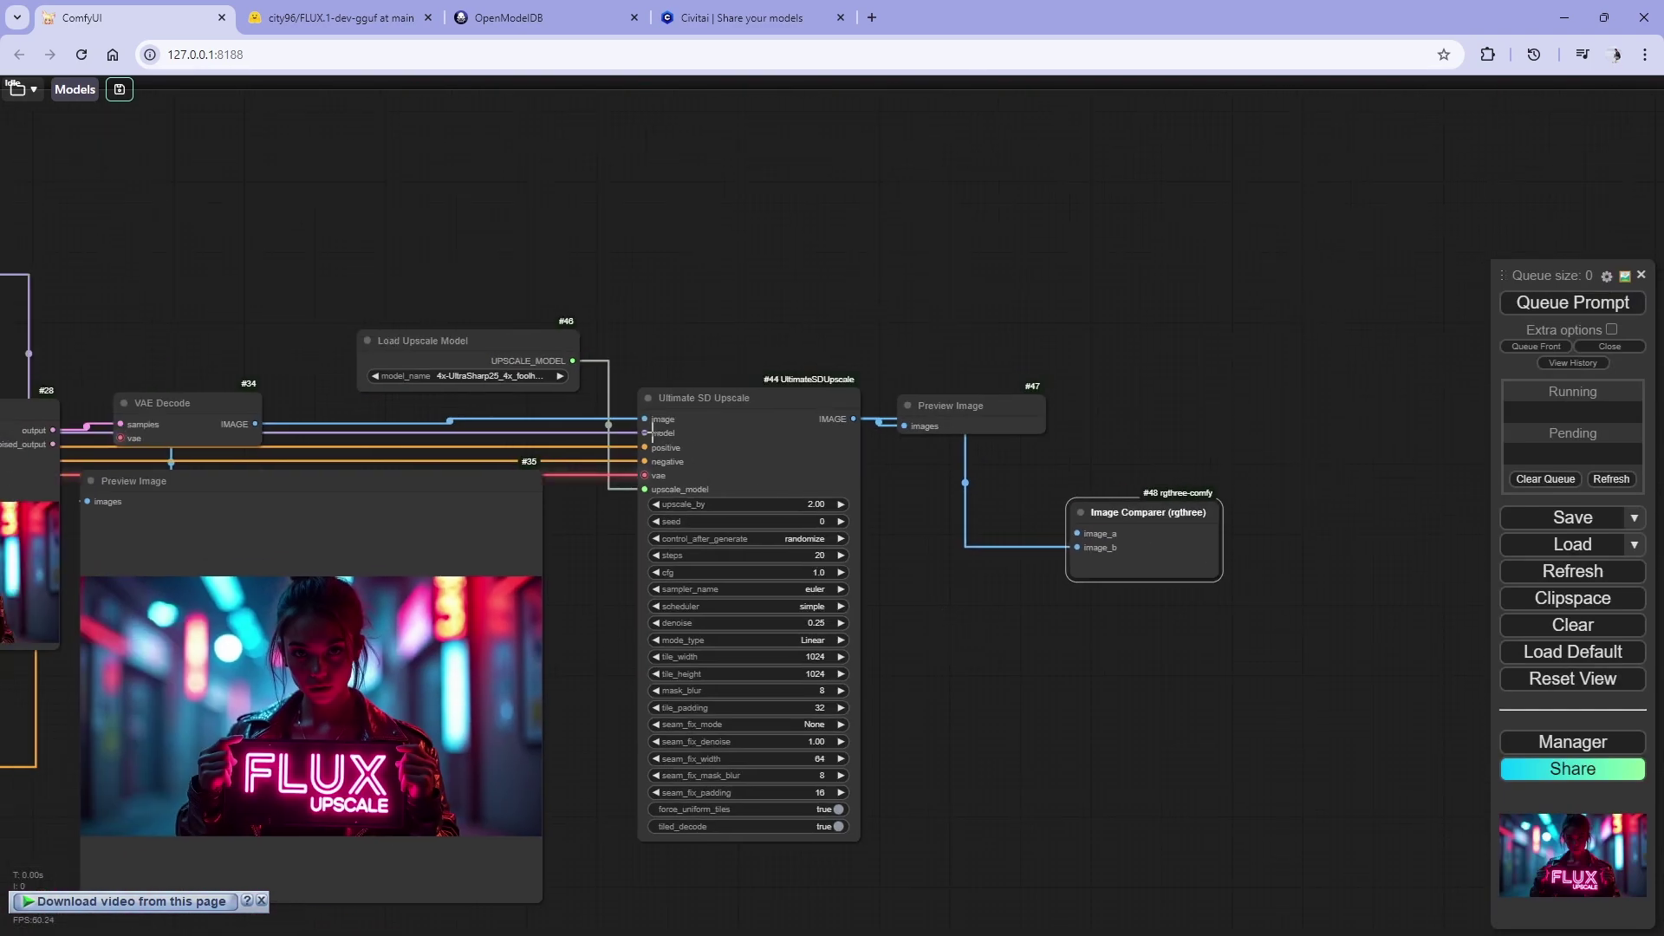
drag(349, 333, 1364, 462)
drag(1346, 602, 920, 526)
drag(987, 374, 830, 327)
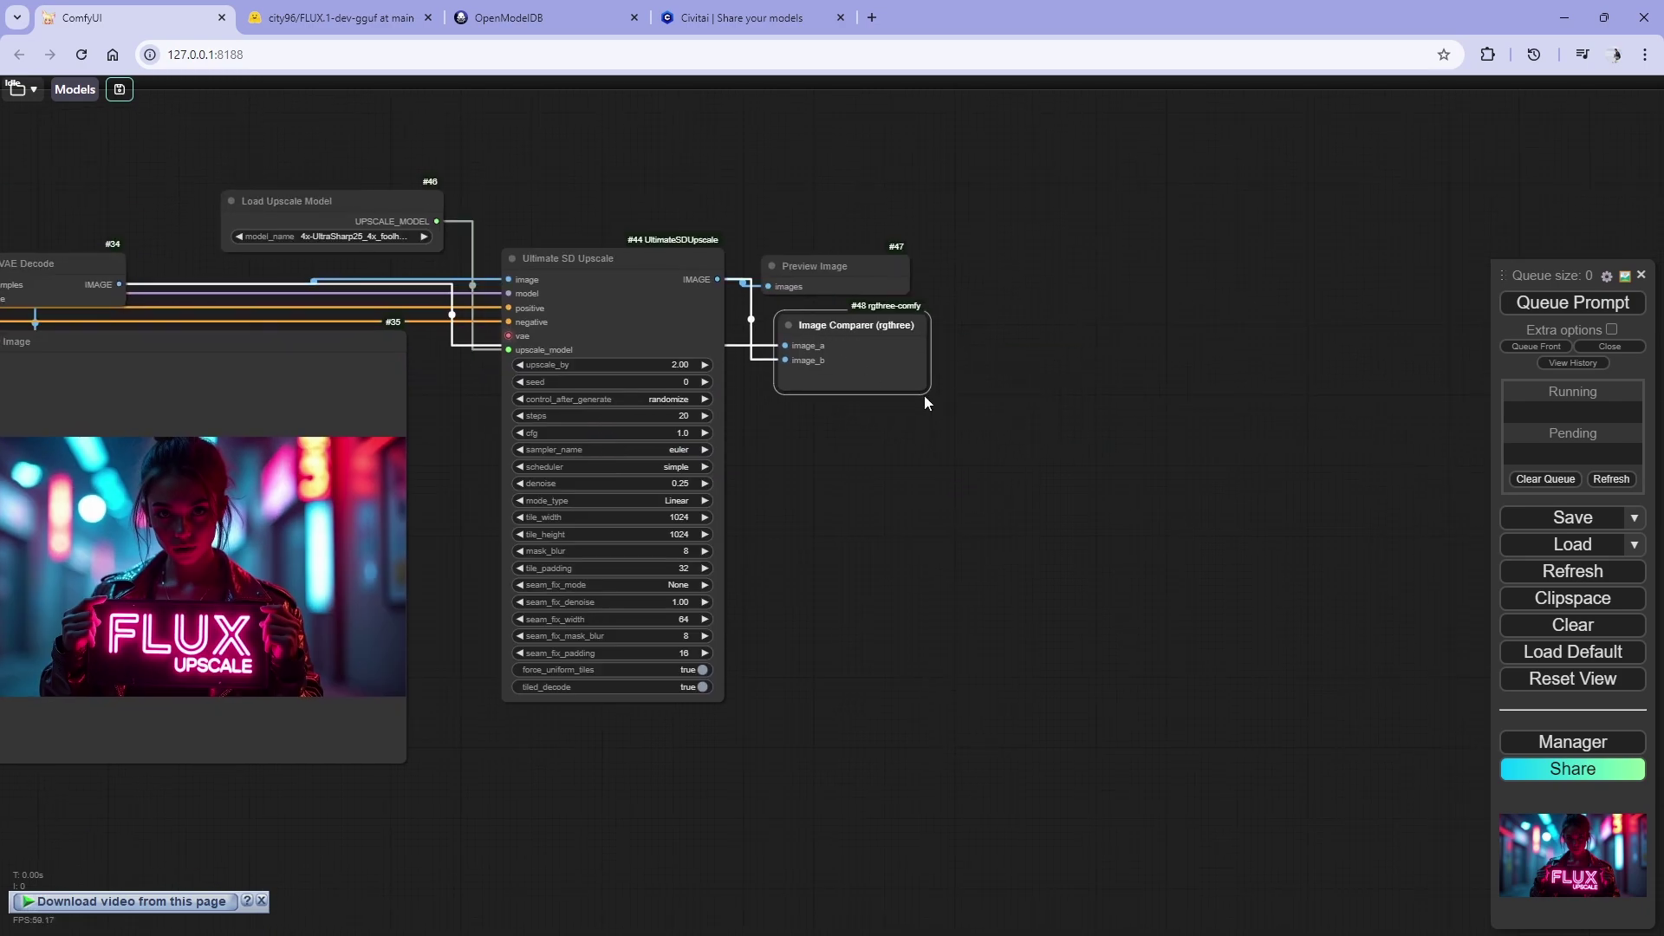
drag(925, 397, 1340, 731)
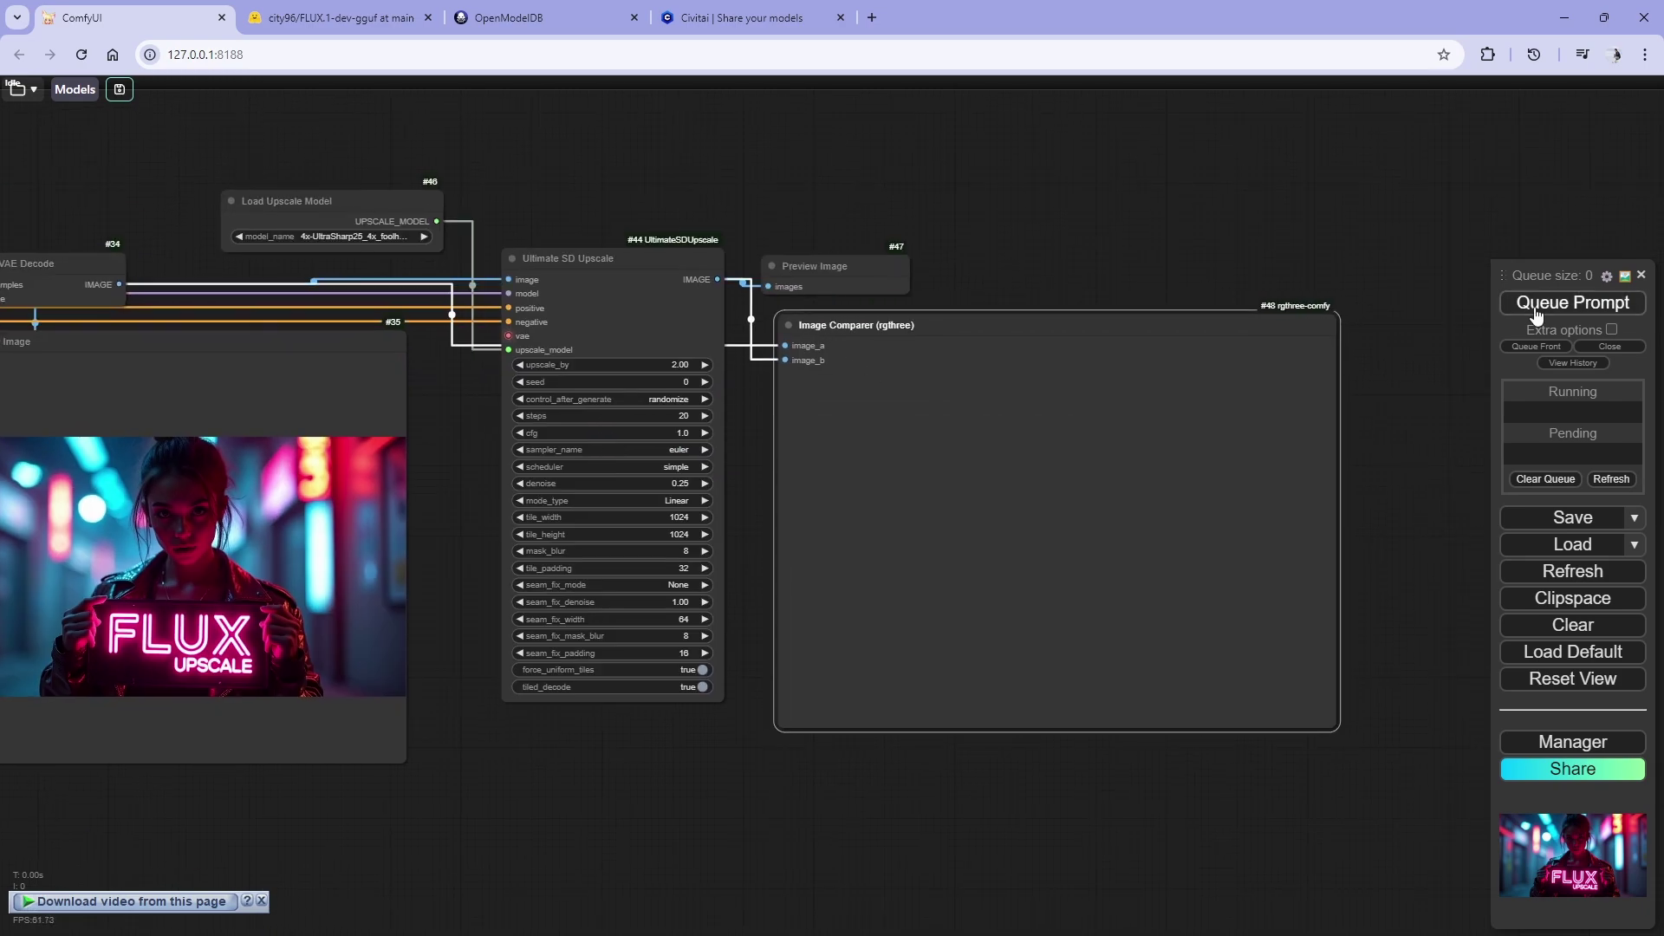
- Queue the workflow and keep the Ultimate SD Upscale node in view until it finishes
click(1536, 310)
scroll(452, 297, up, 5)
drag(665, 193, 725, 109)
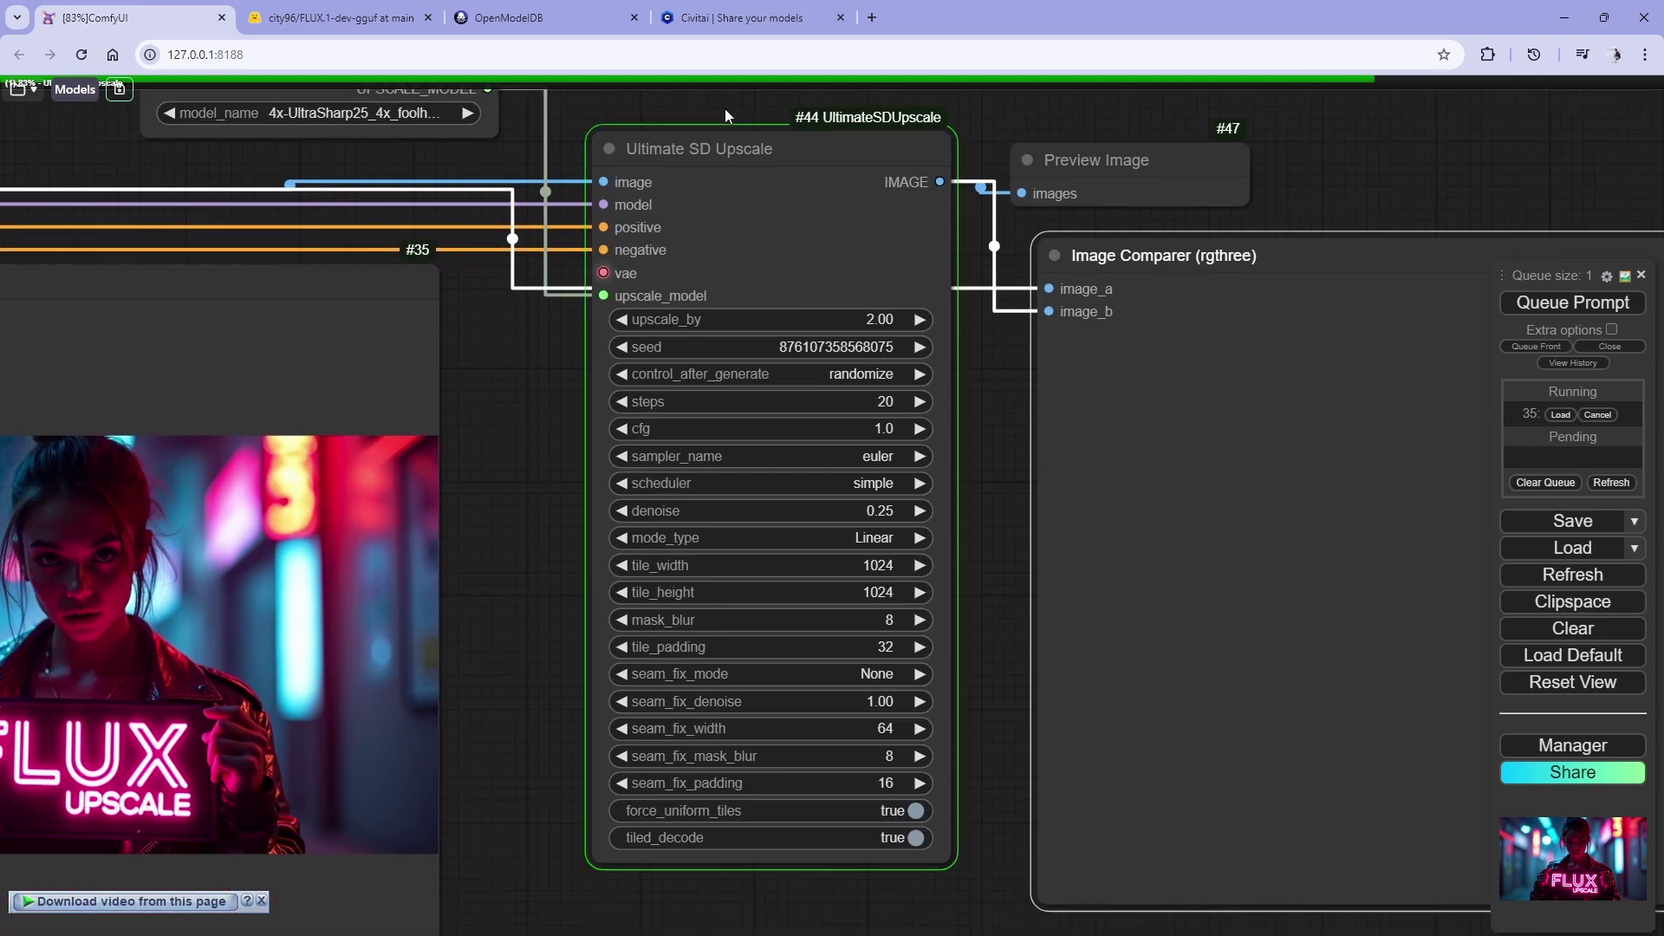
scroll(985, 639, down, 1)
drag(985, 638, 884, 595)
scroll(751, 784, up, 12)
scroll(751, 786, down, 9)
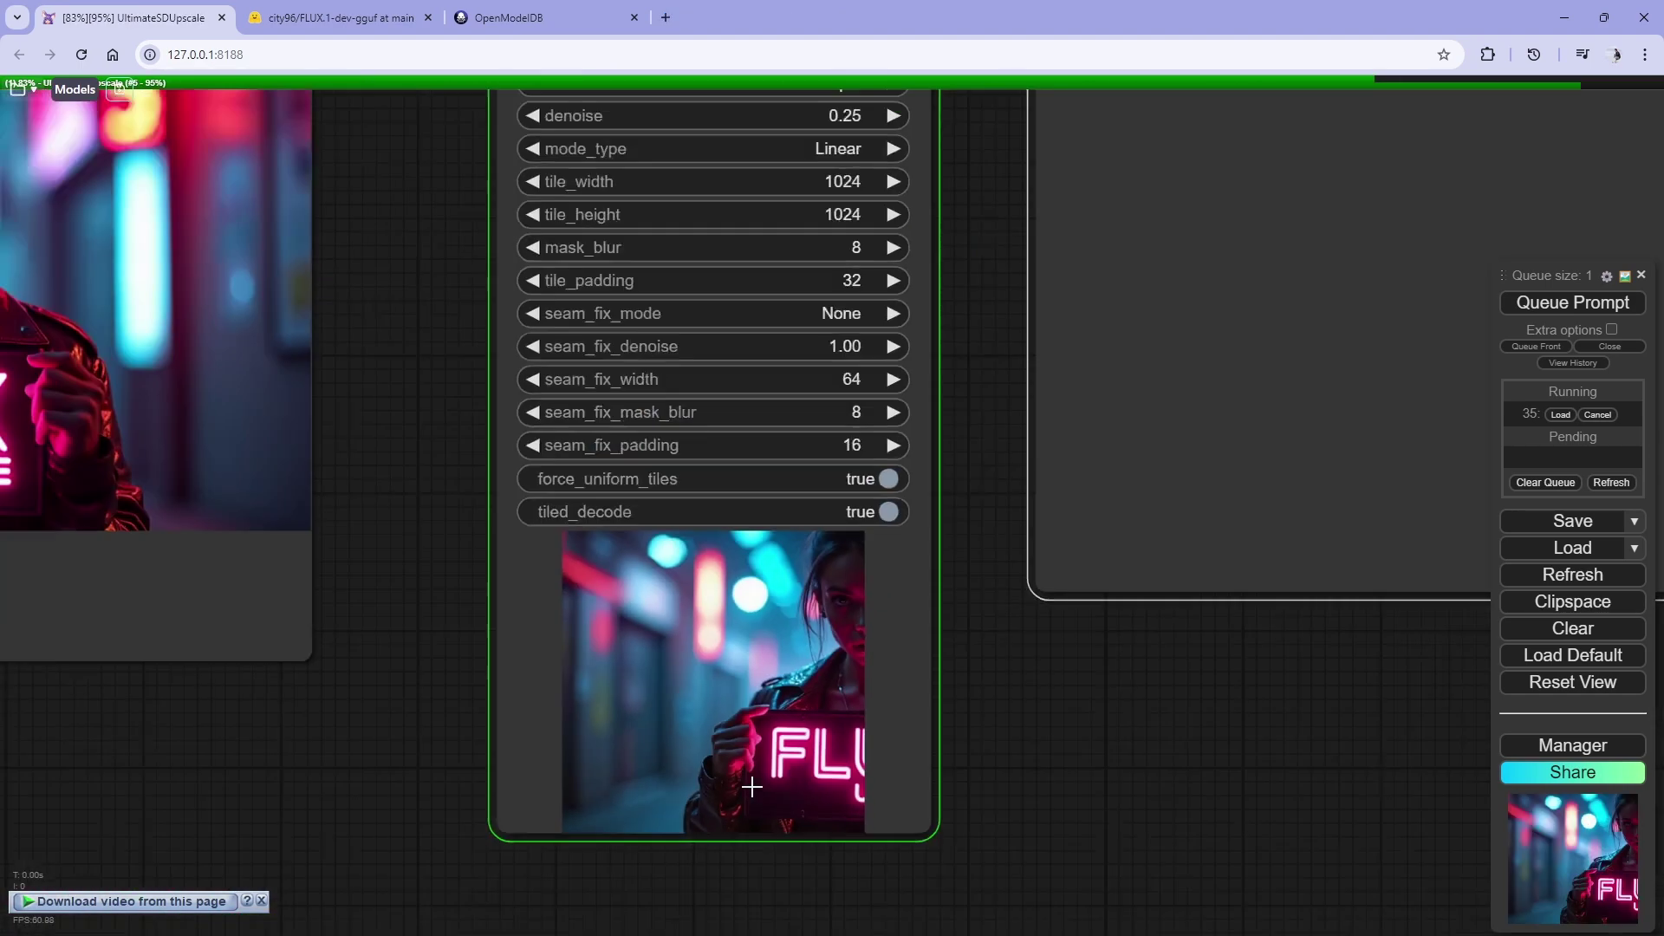
scroll(751, 786, down, 5)
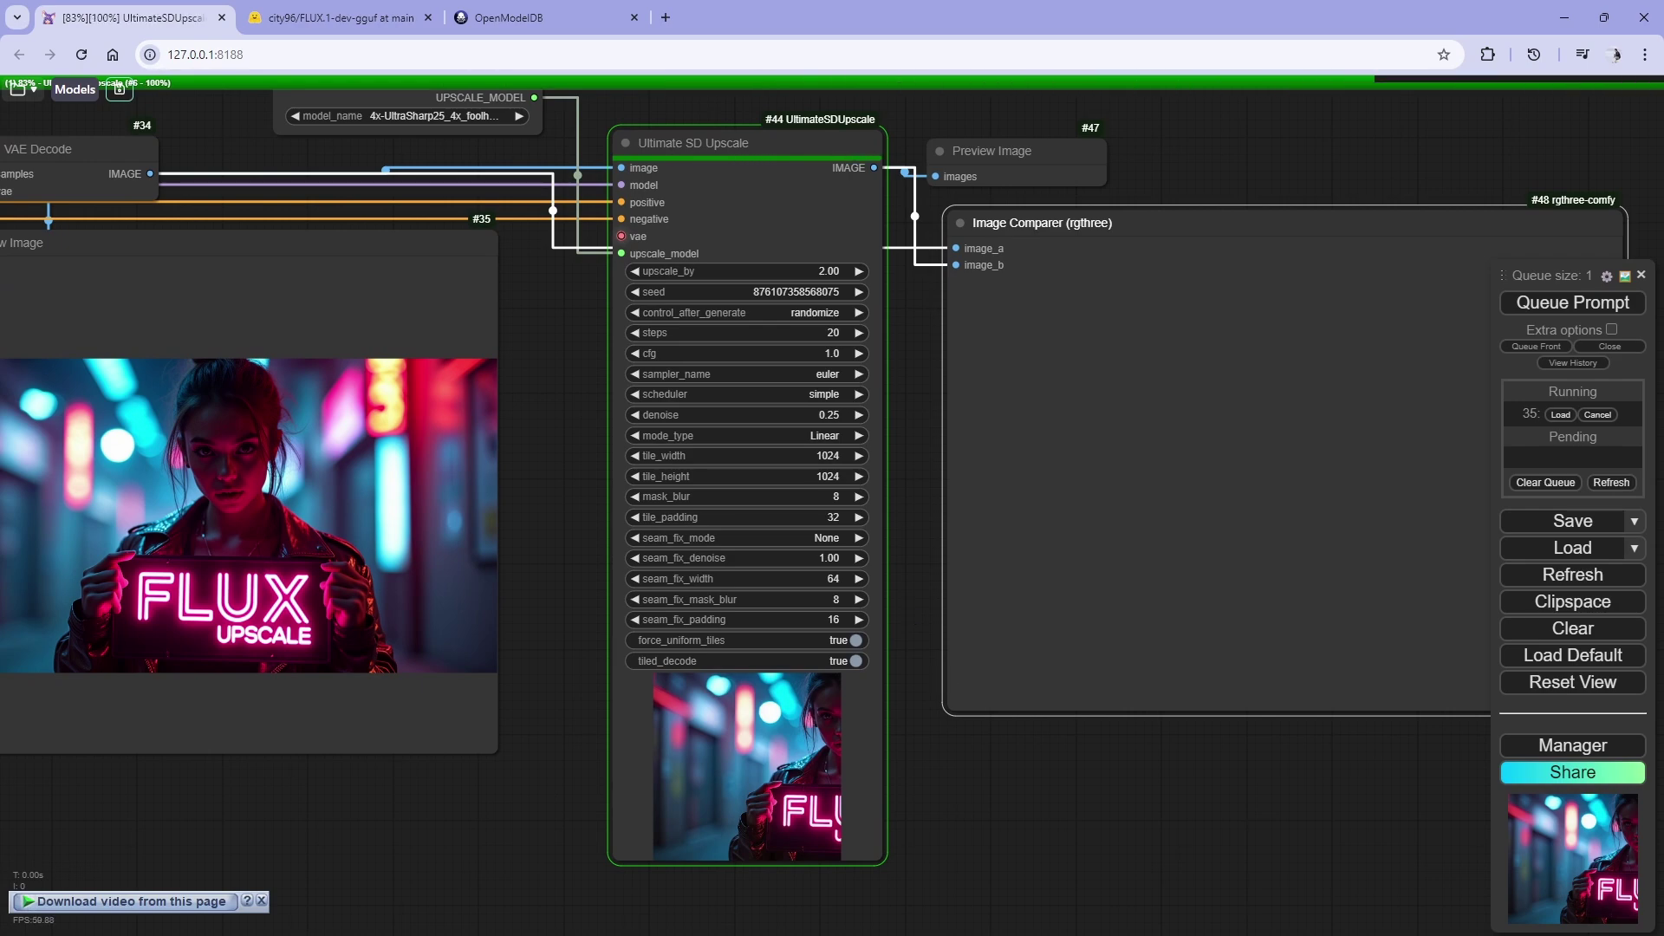
scroll(550, 542, up, 15)
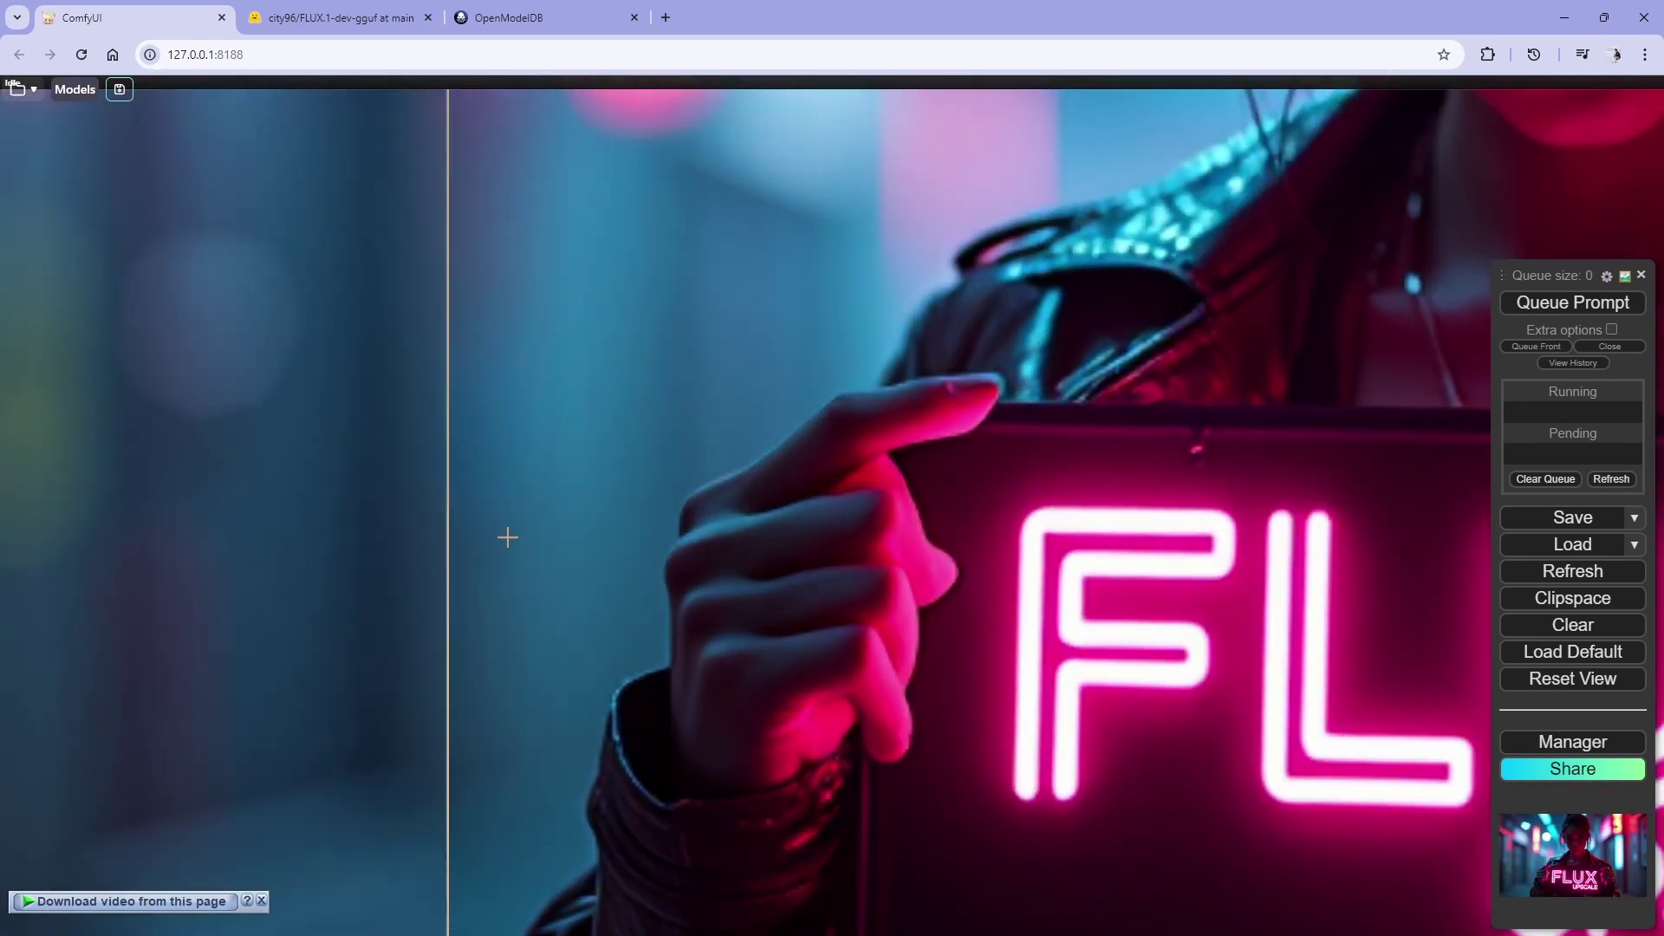
- Zoom into the Image Comparer and compare the face in original versus upscaled
scroll(508, 537, down, 14)
scroll(771, 410, up, 14)
drag(784, 507, 809, 810)
scroll(659, 486, up, 6)
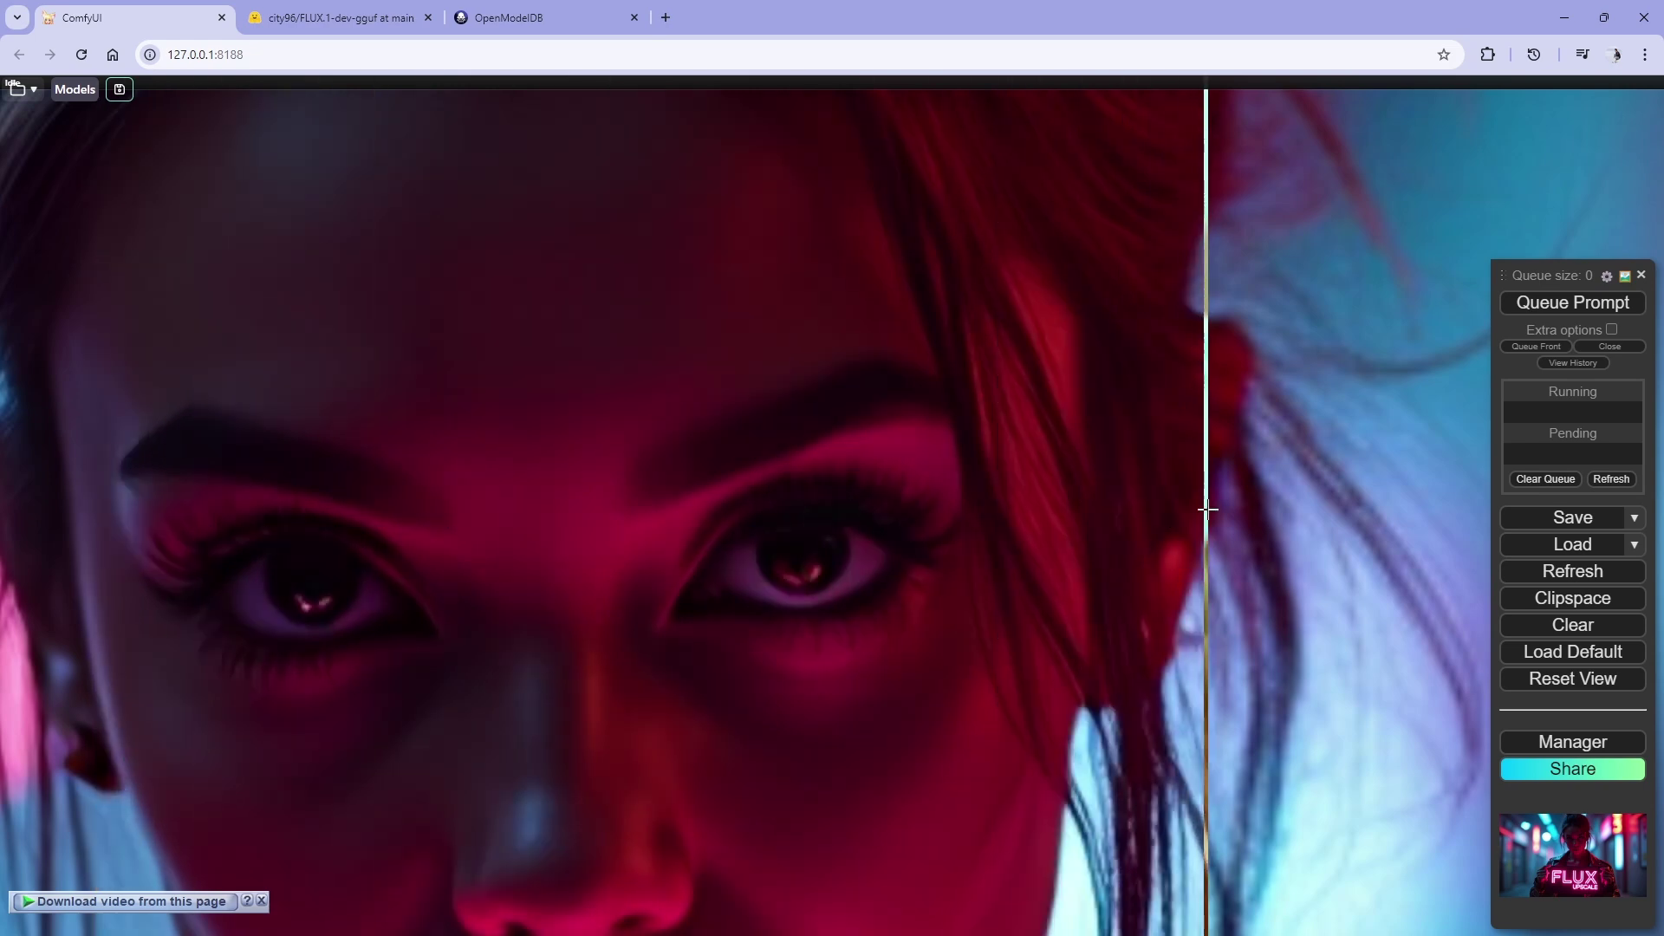
scroll(1208, 510, down, 4)
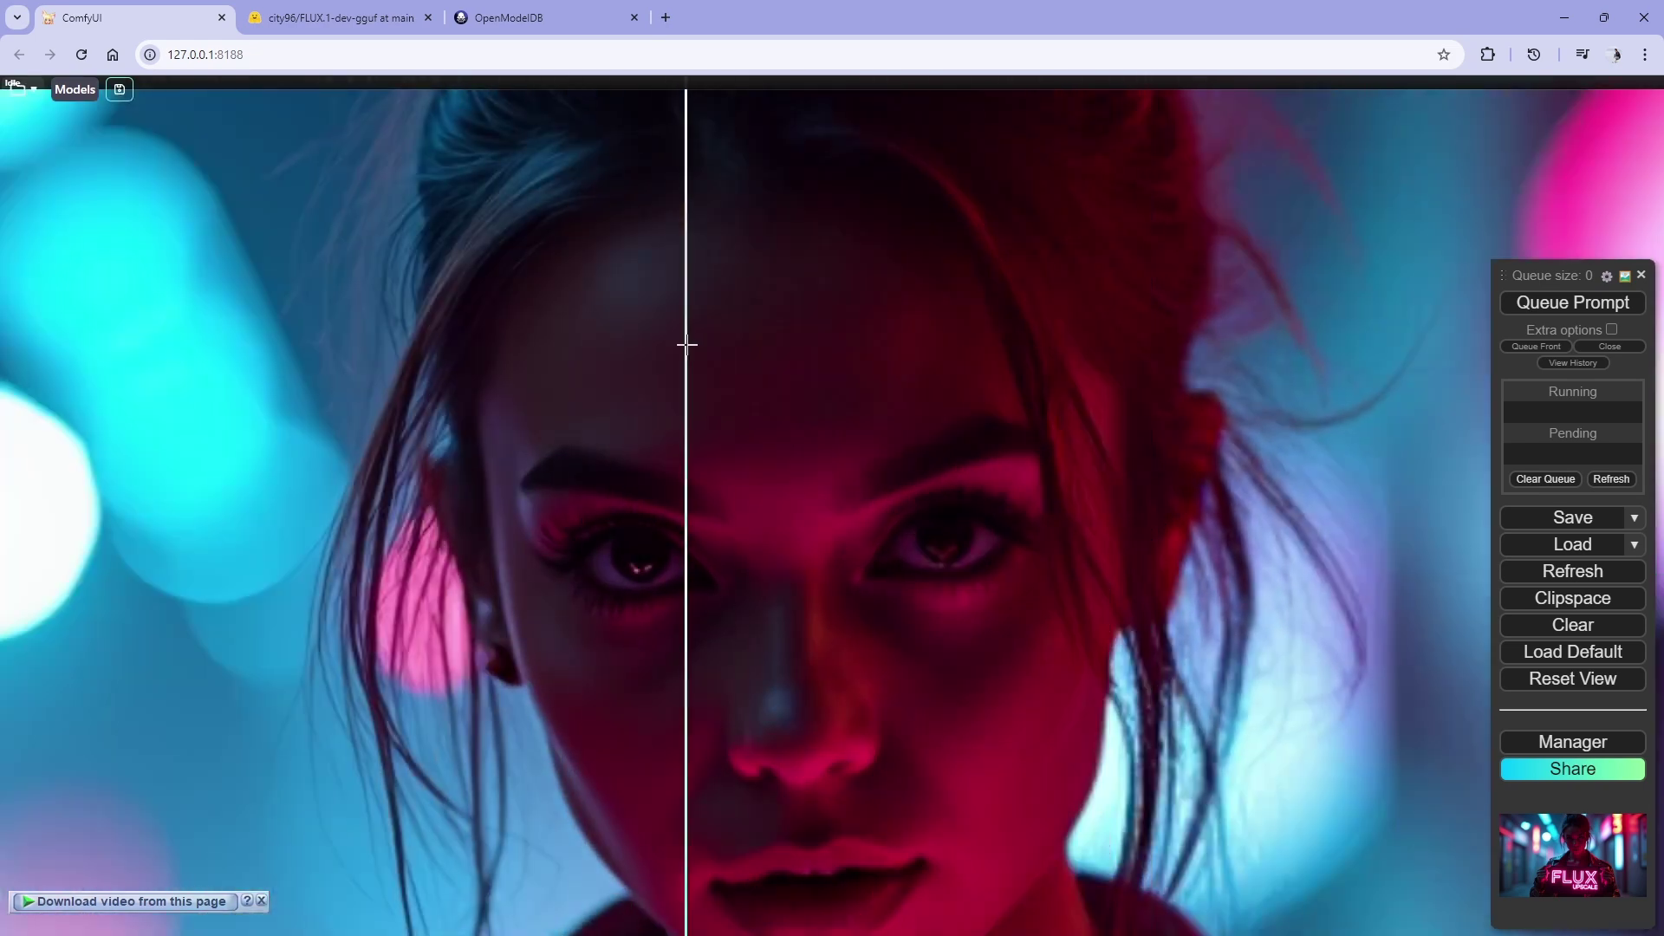
scroll(687, 344, up, 5)
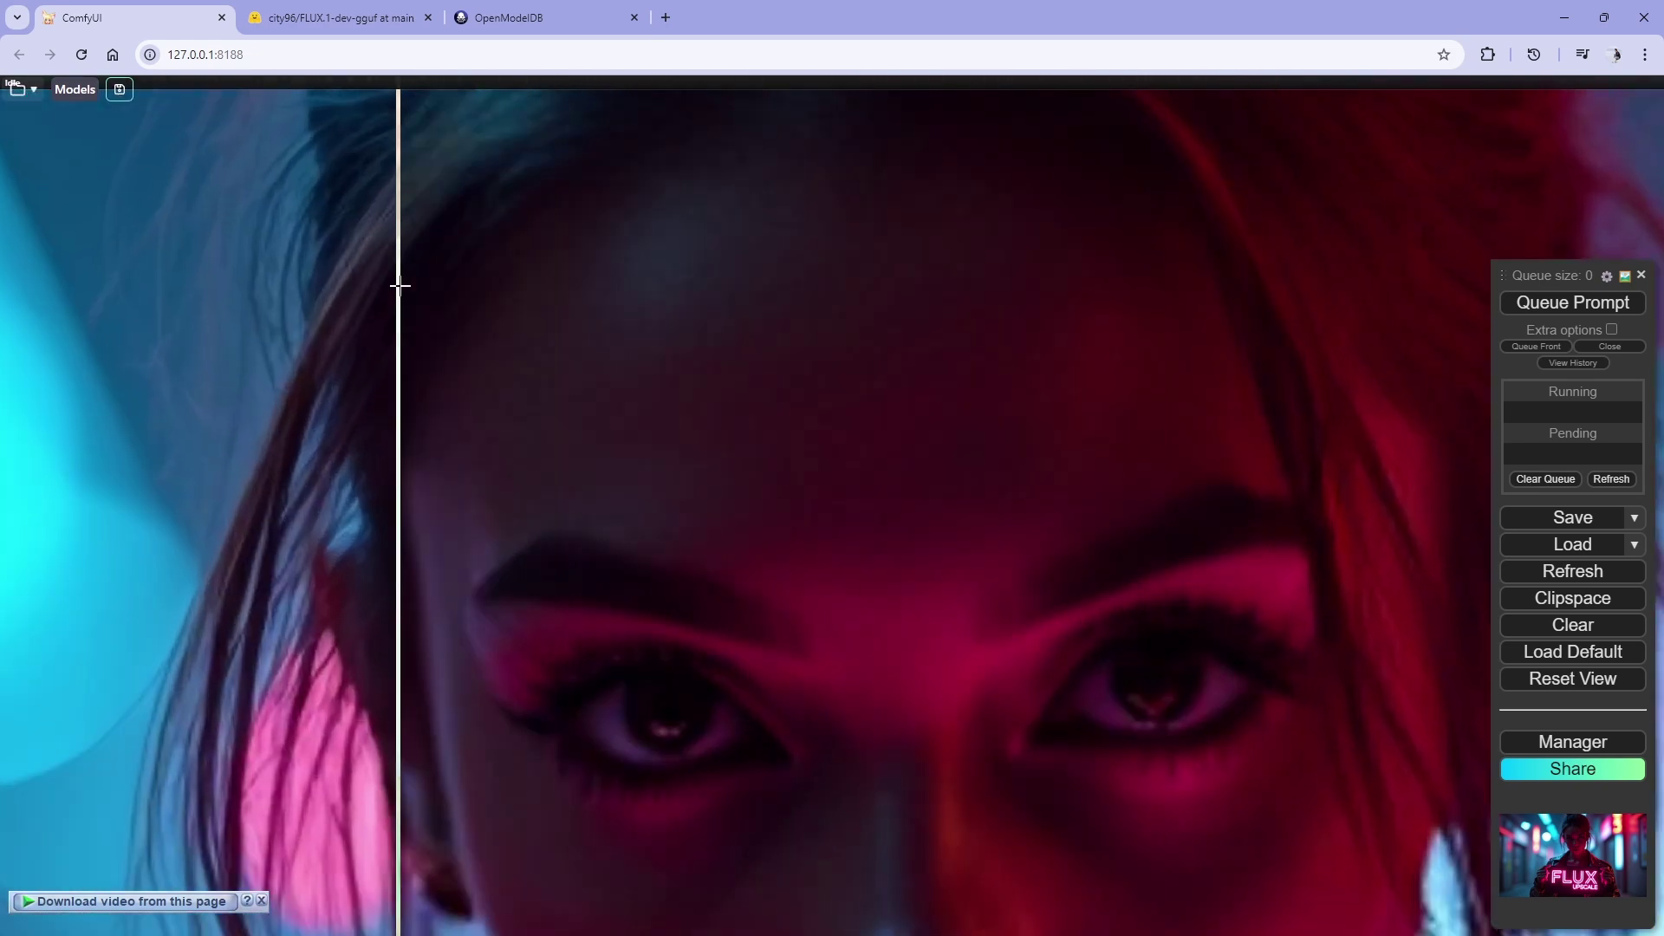
scroll(399, 286, up, 3)
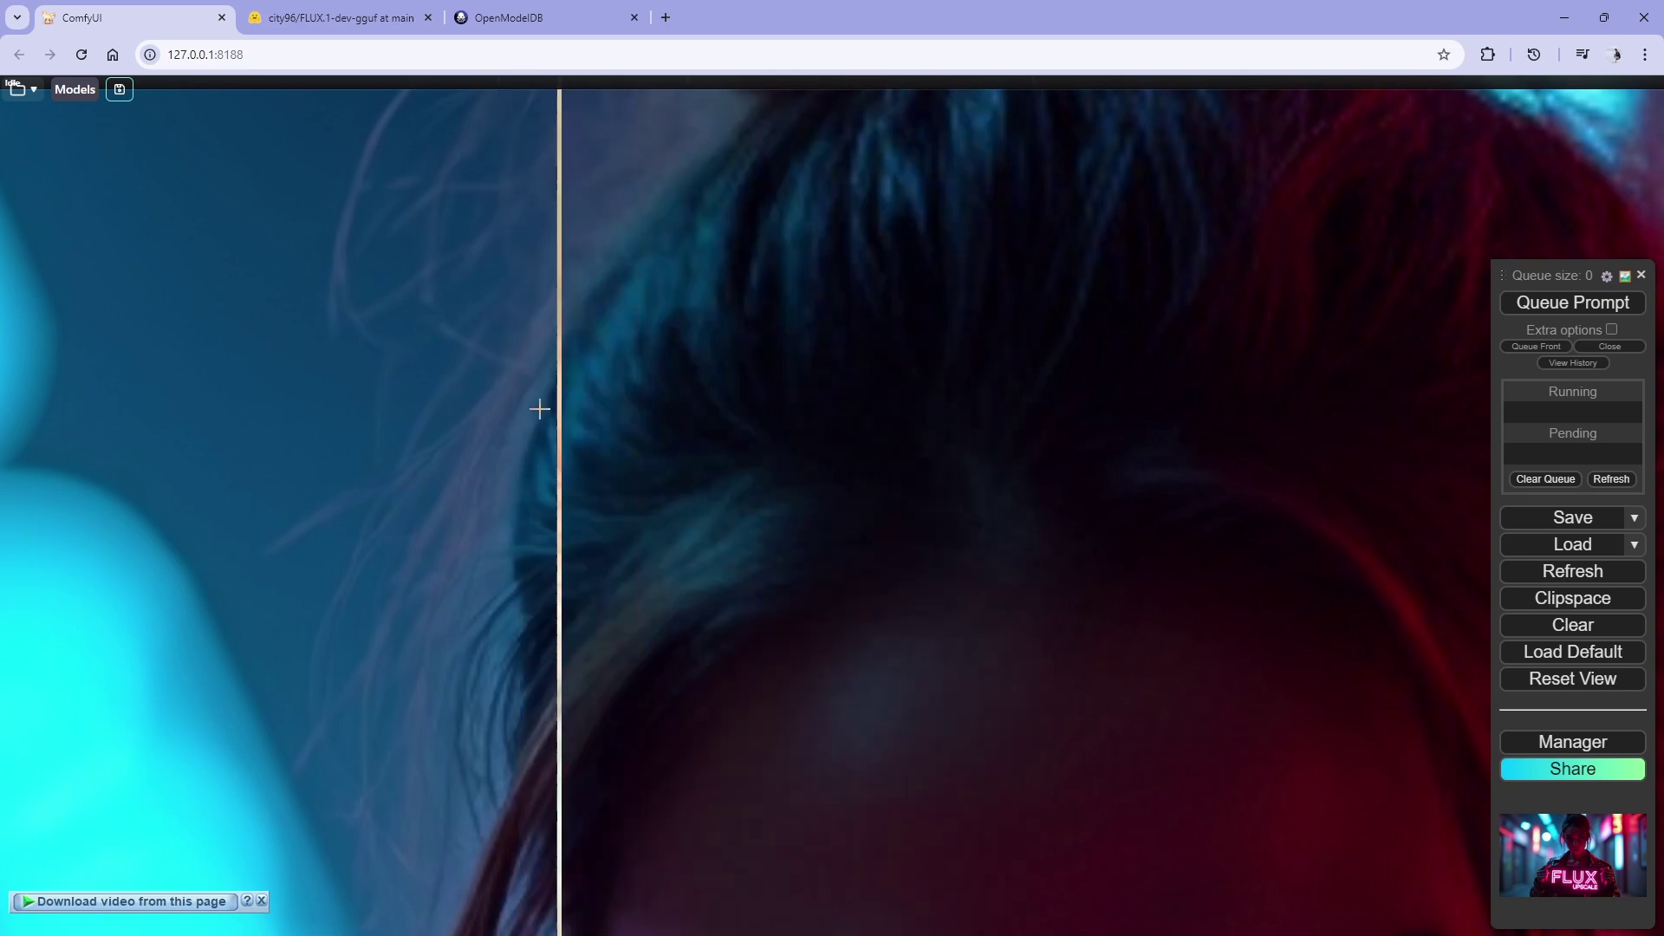
scroll(1227, 299, down, 4)
- Pan across the comparison to check background lights, mouth, sign, hand, UPSCALE lettering and collar
drag(1170, 438, 104, 479)
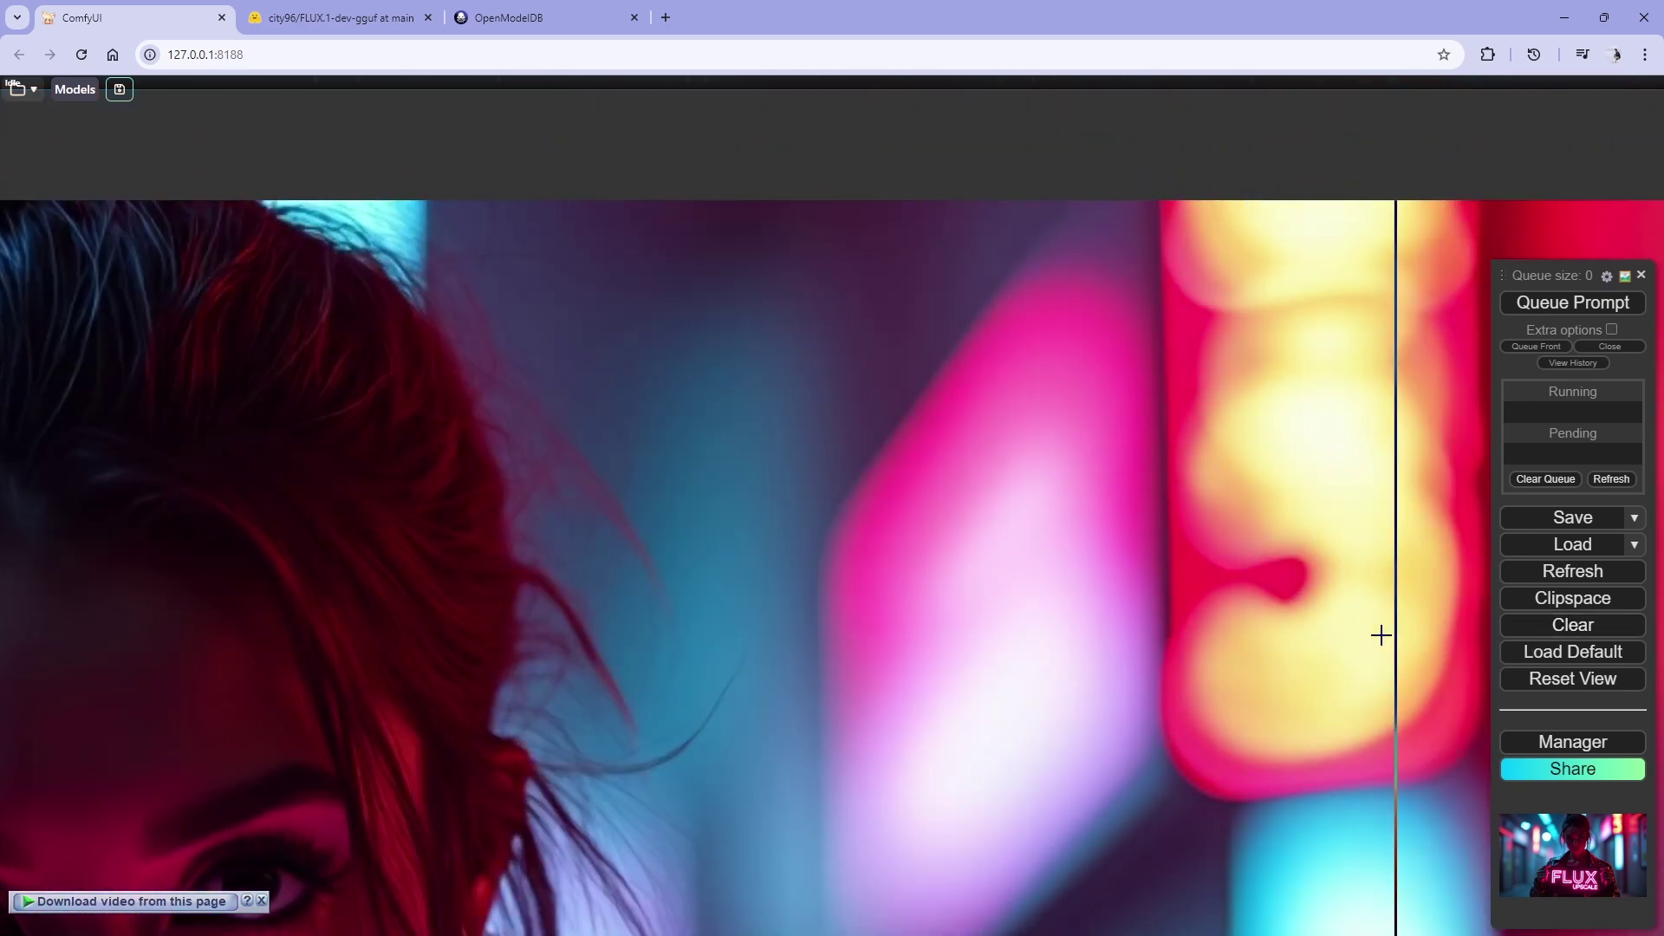
scroll(1381, 635, down, 4)
scroll(858, 563, up, 4)
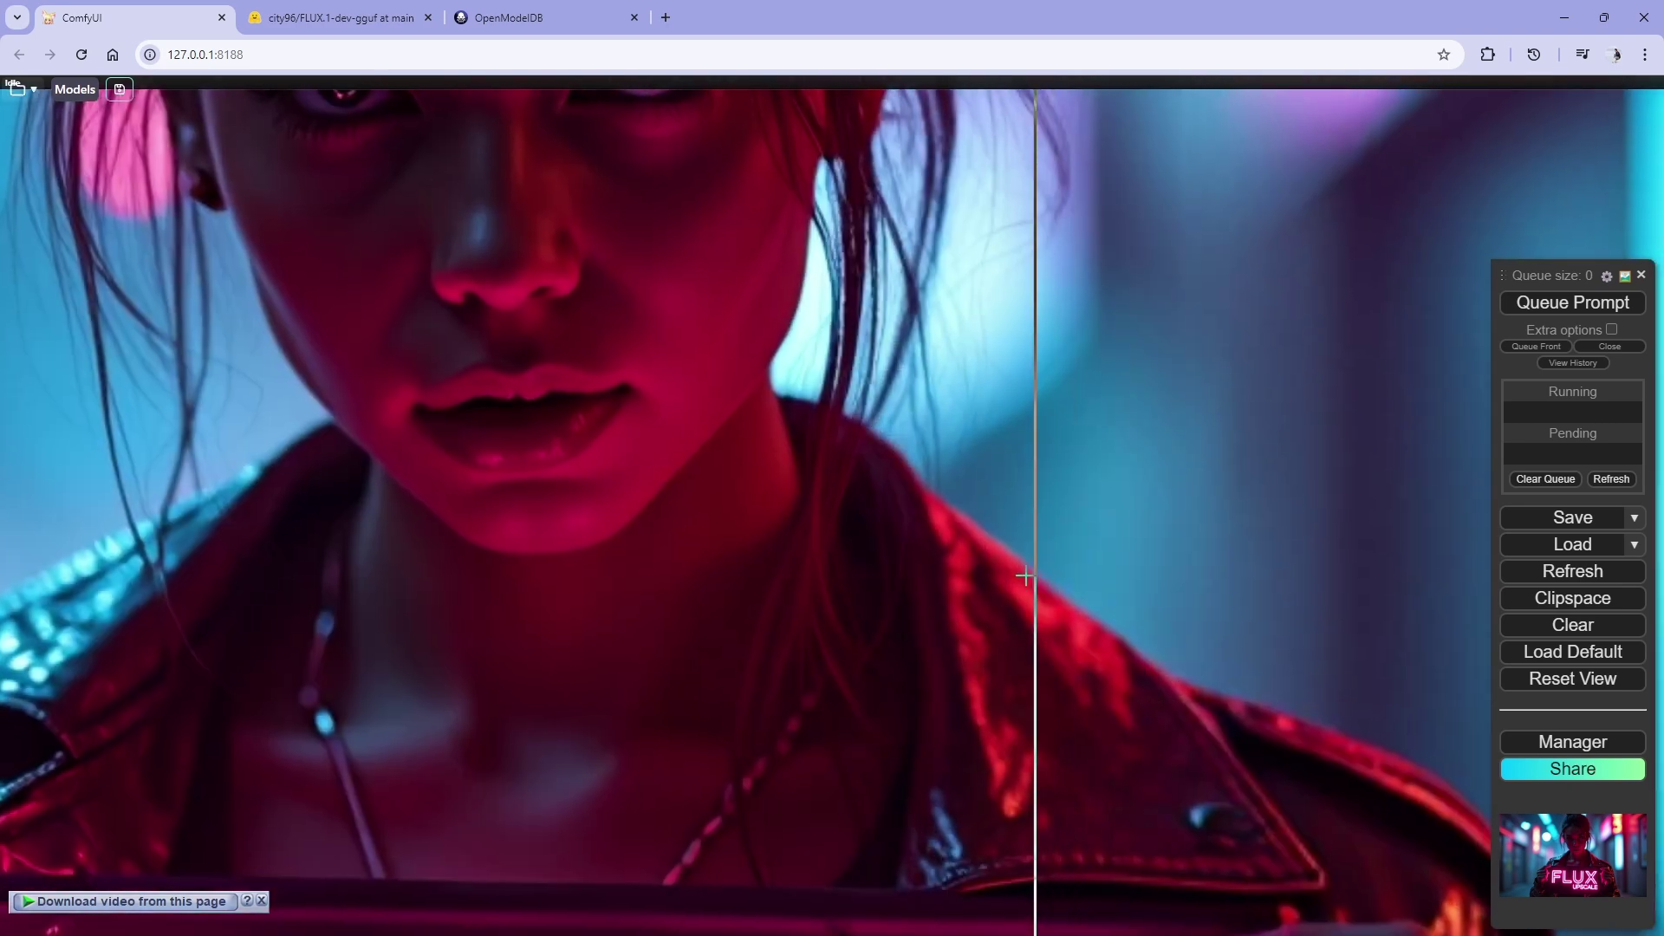
drag(1026, 576, 784, 319)
drag(715, 637, 716, 385)
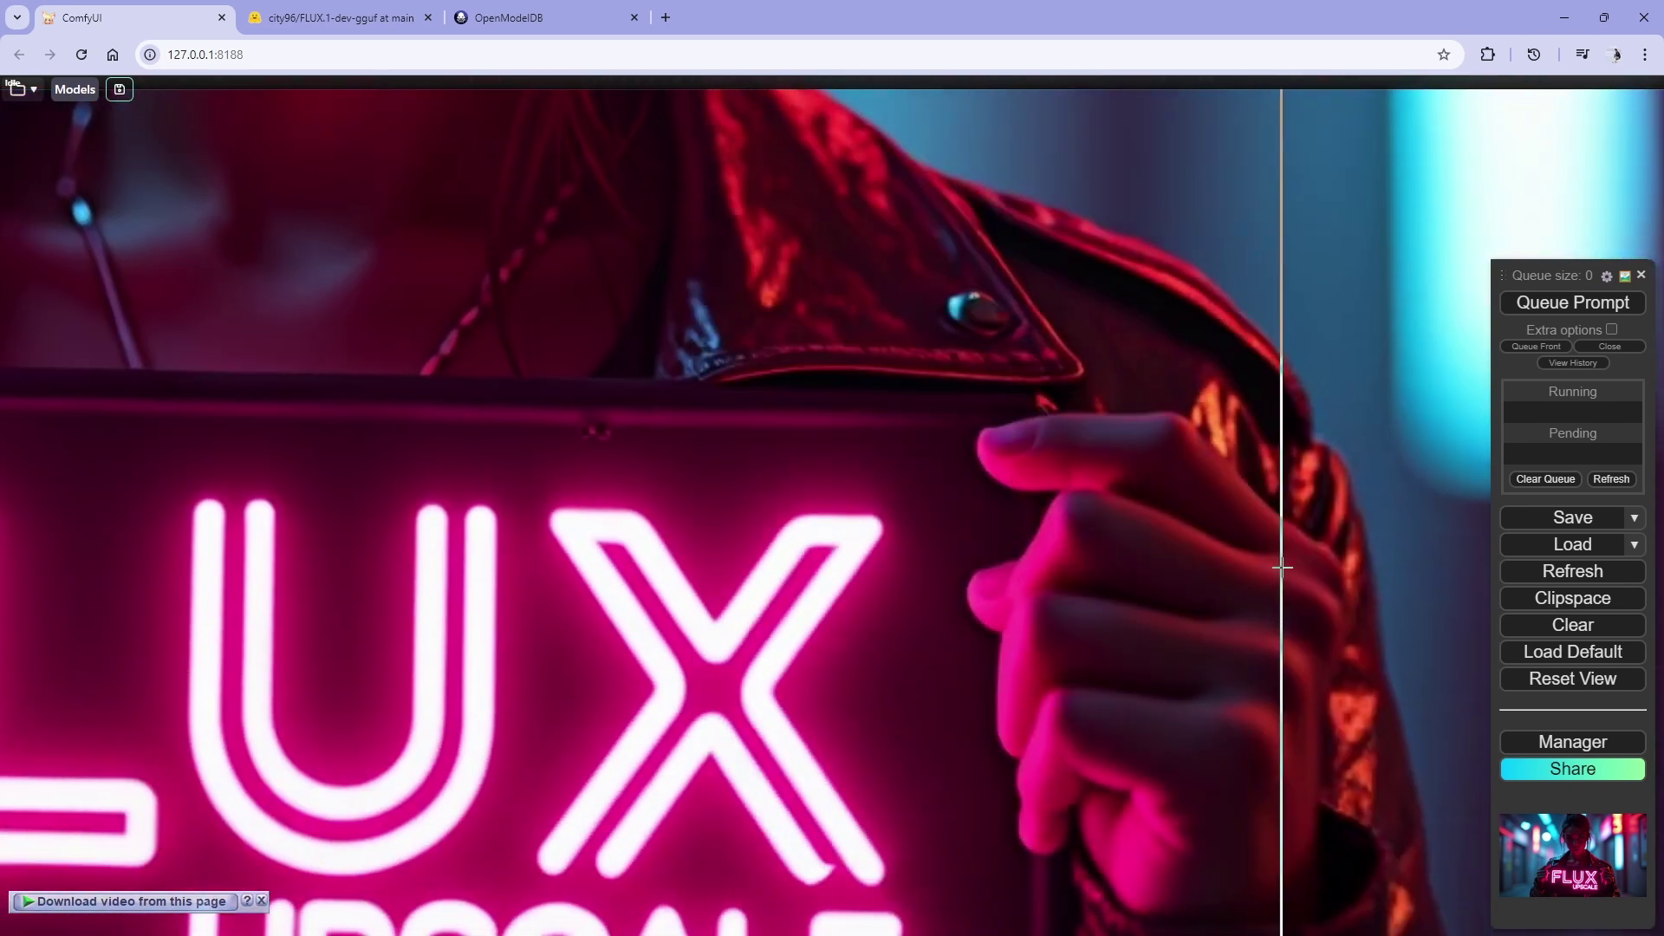
drag(1385, 641, 1277, 194)
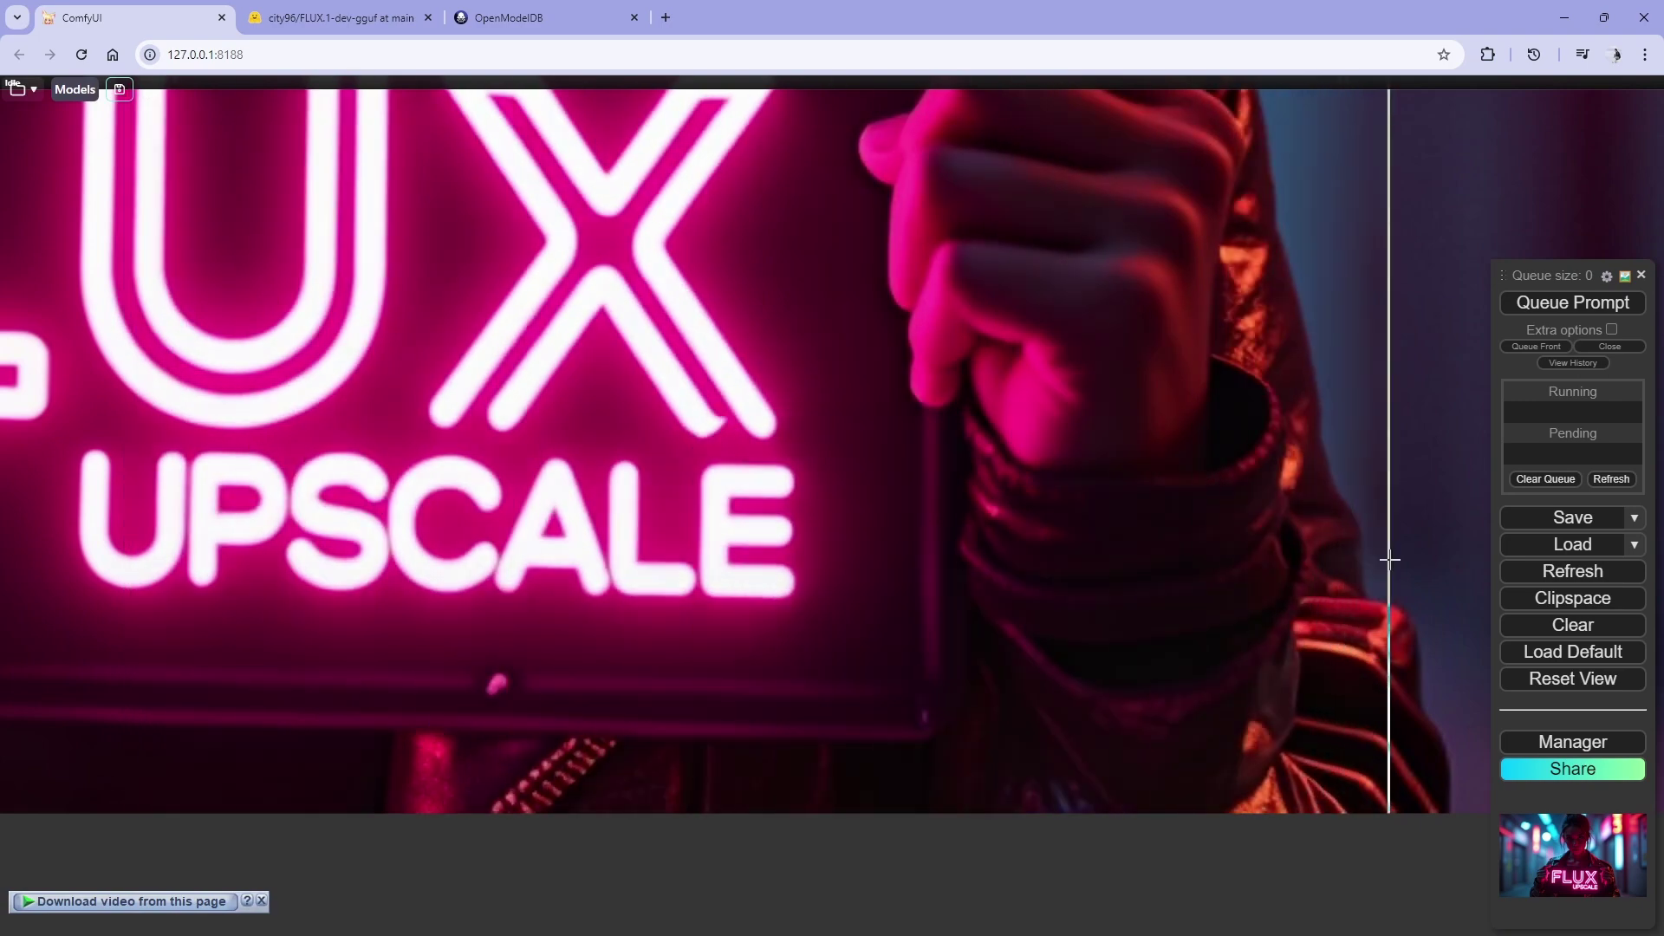
drag(1390, 559, 791, 546)
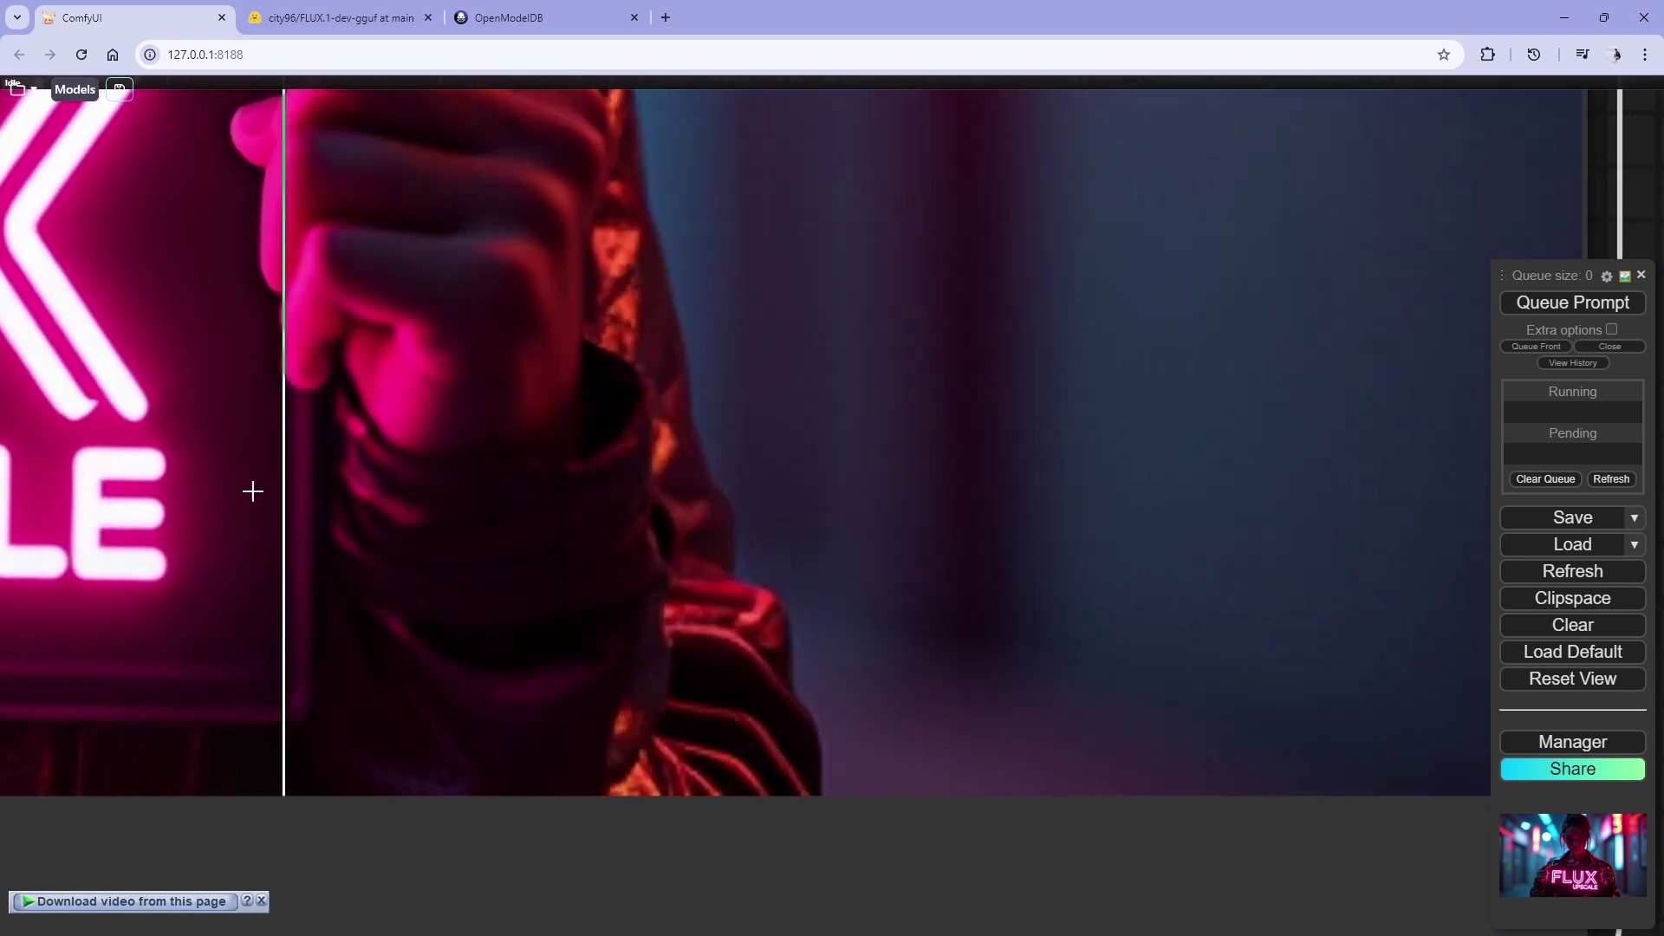
drag(820, 466, 1101, 927)
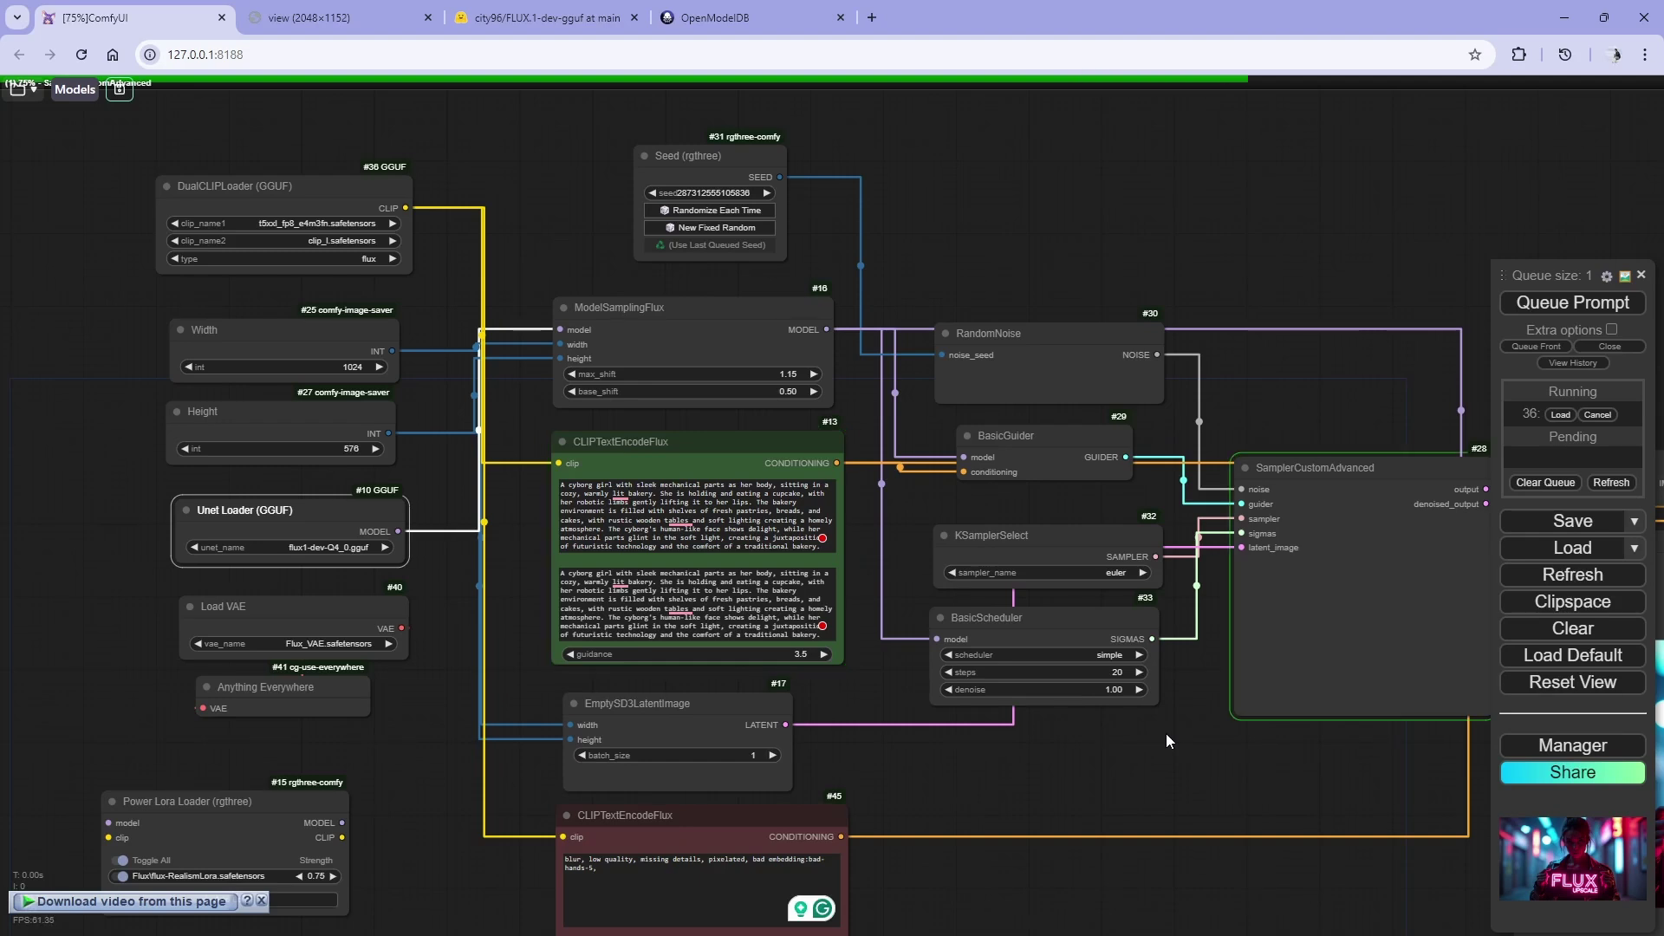
- Zoom in on the SamplerCustomAdvanced live preview while the robot-woman-cupcake image generates
drag(1286, 724, 1094, 721)
scroll(1094, 722, down, 1)
scroll(659, 577, down, 4)
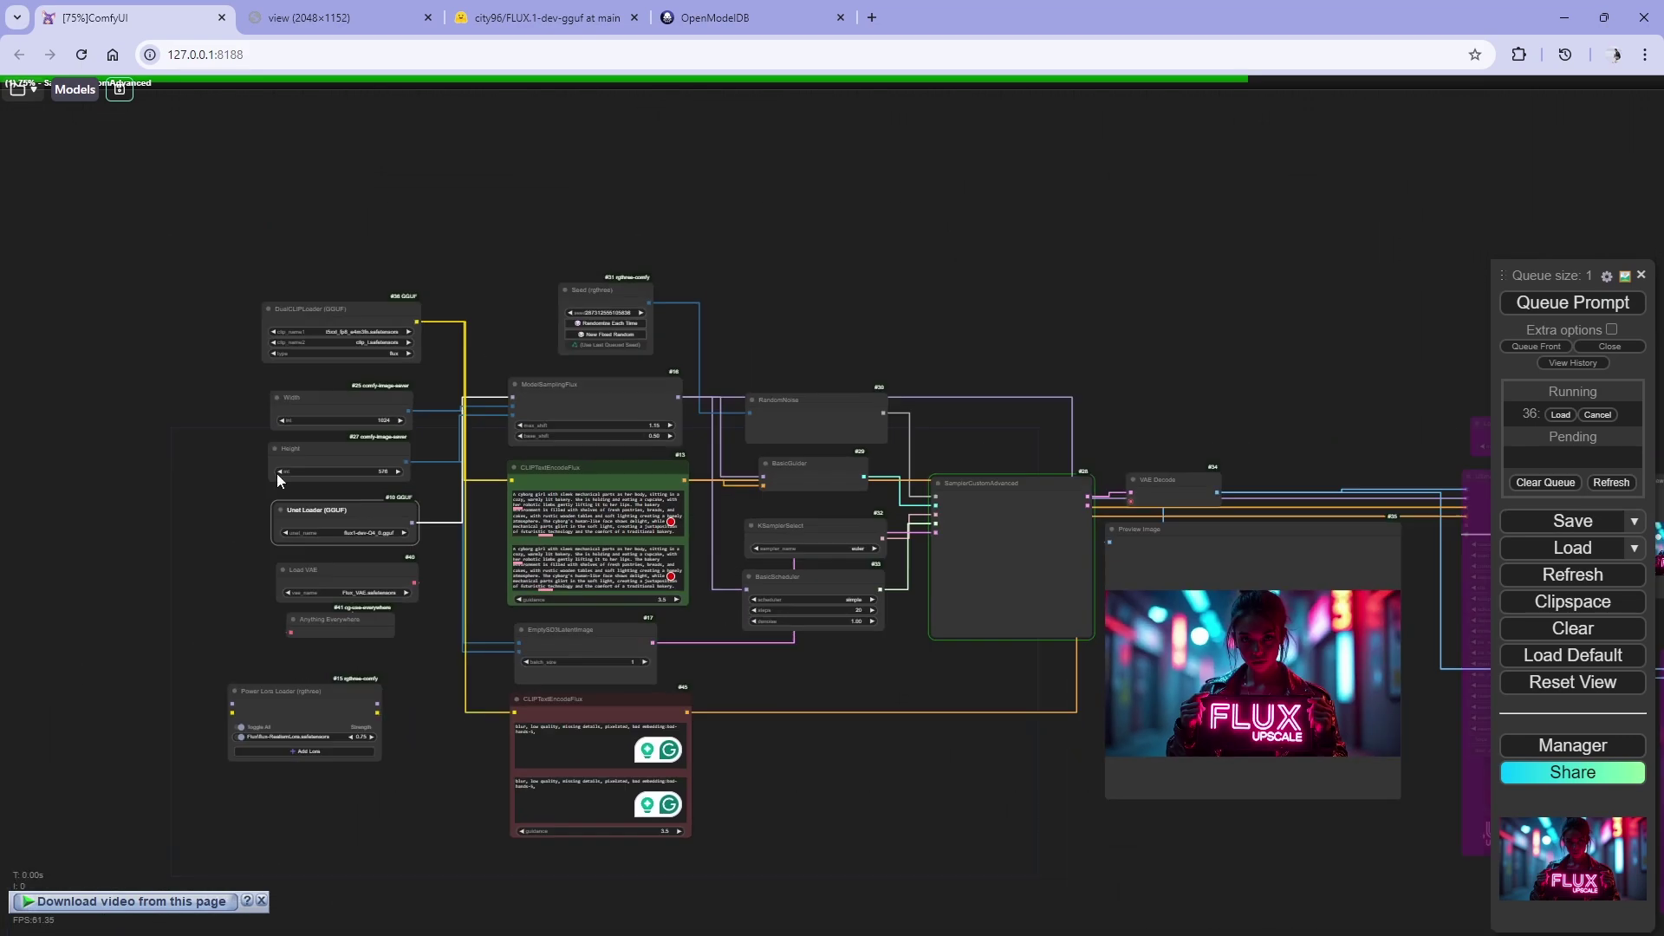
scroll(832, 568, up, 5)
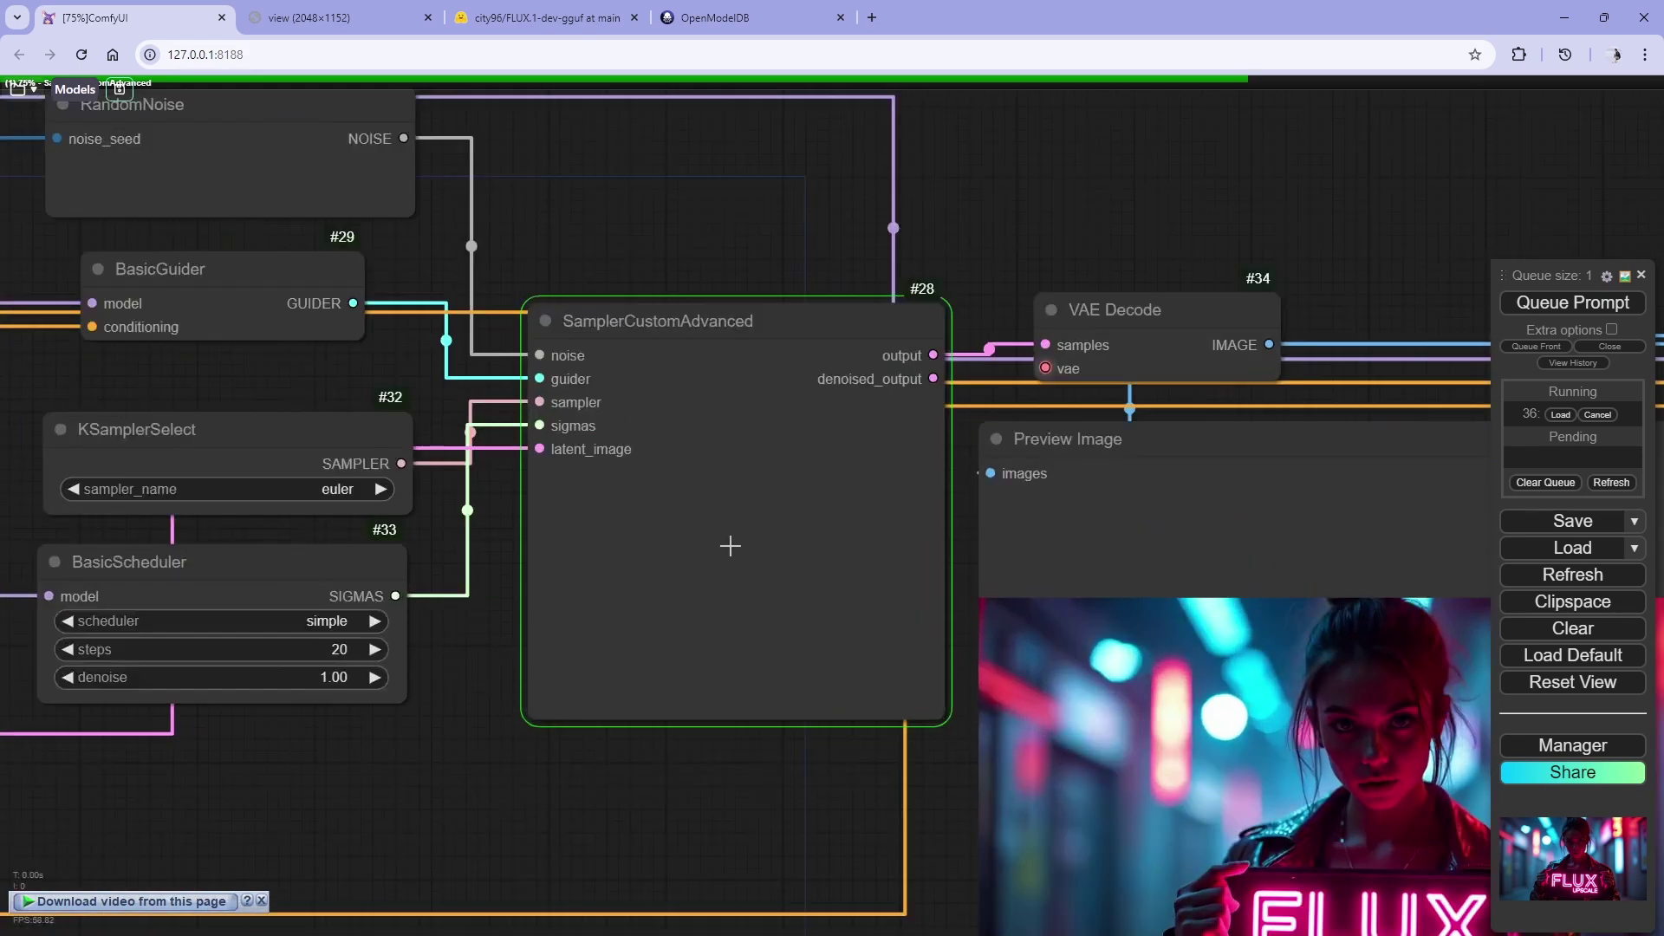
scroll(730, 545, down, 6)
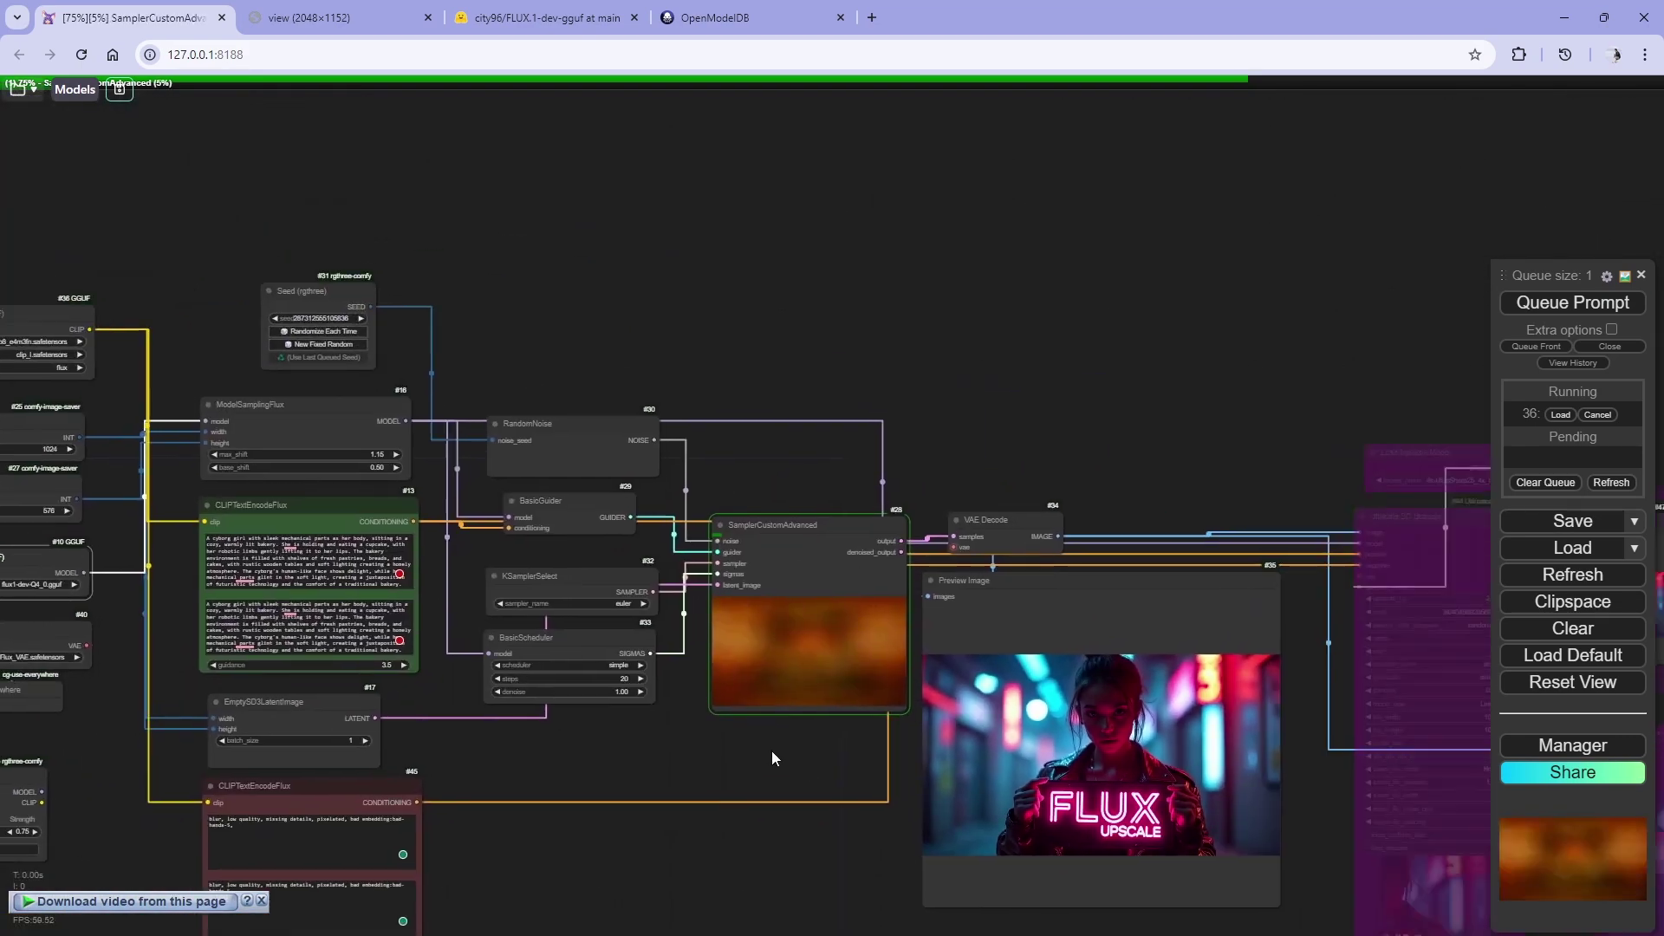
scroll(743, 658, up, 6)
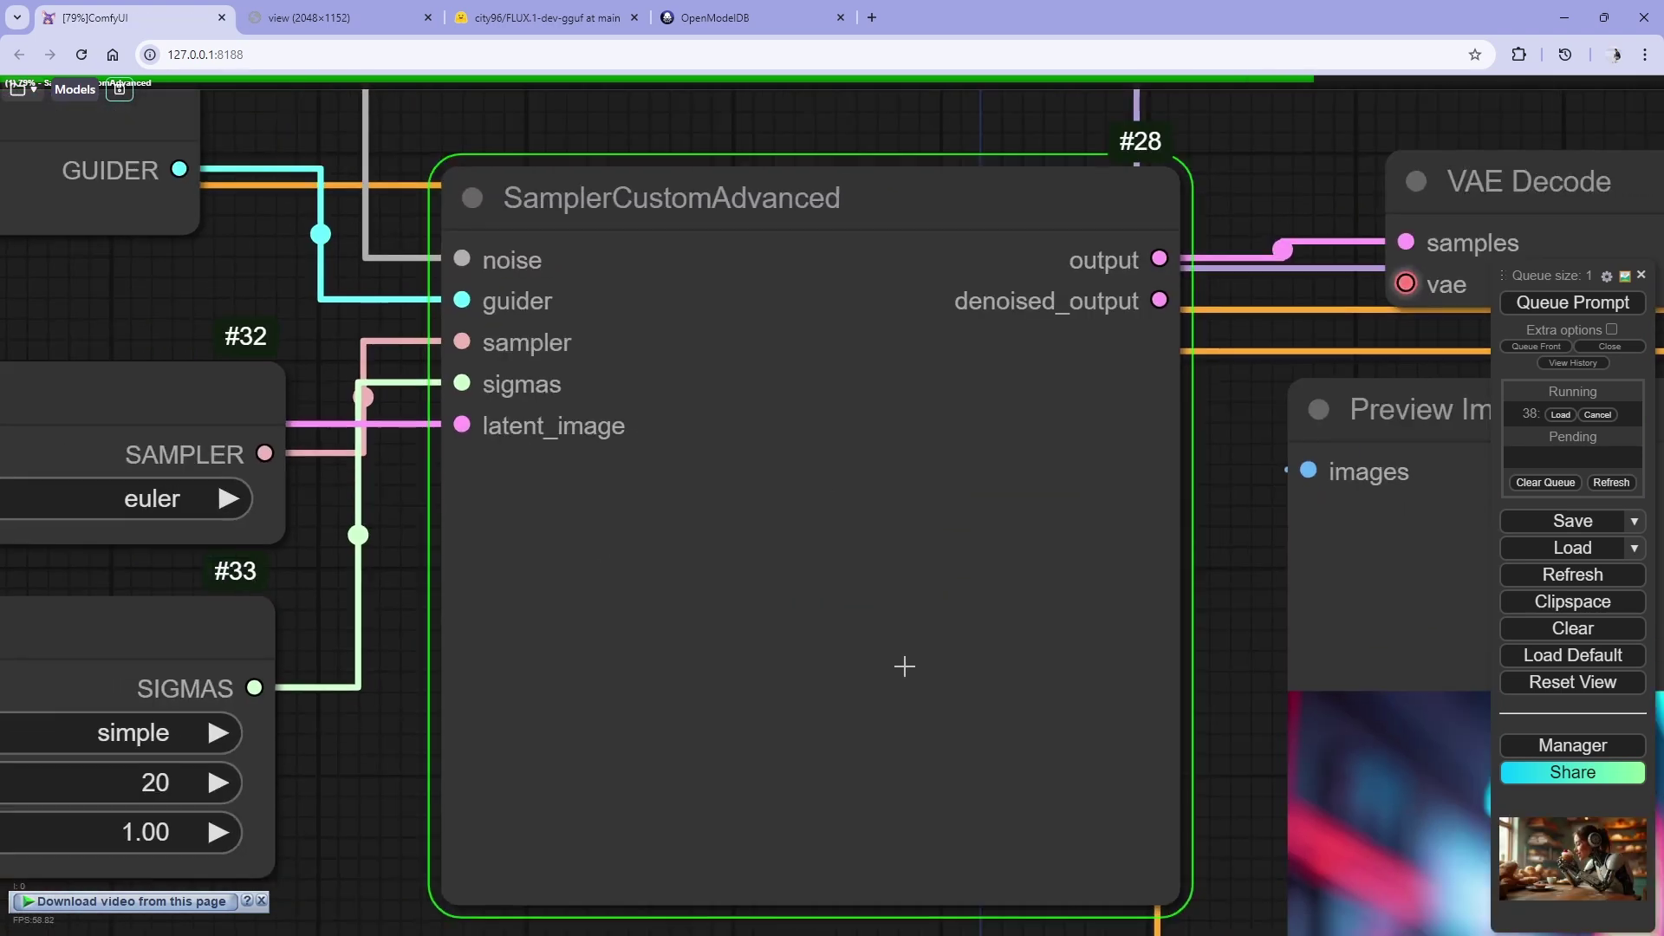
drag(891, 663, 888, 647)
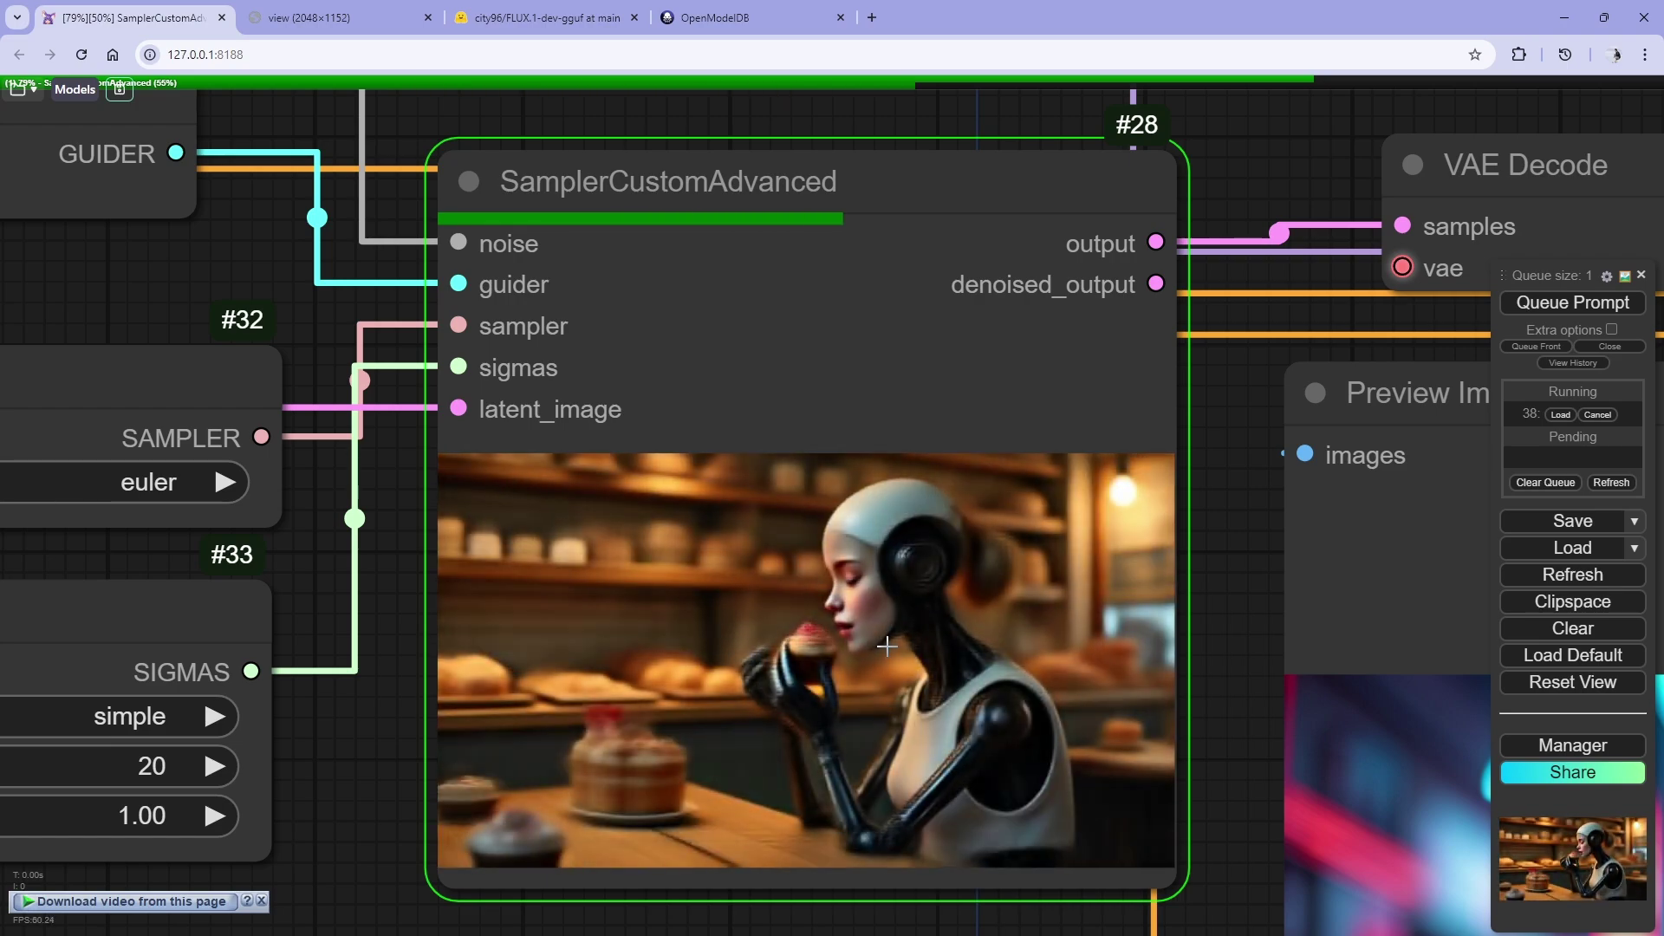
scroll(887, 646, up, 4)
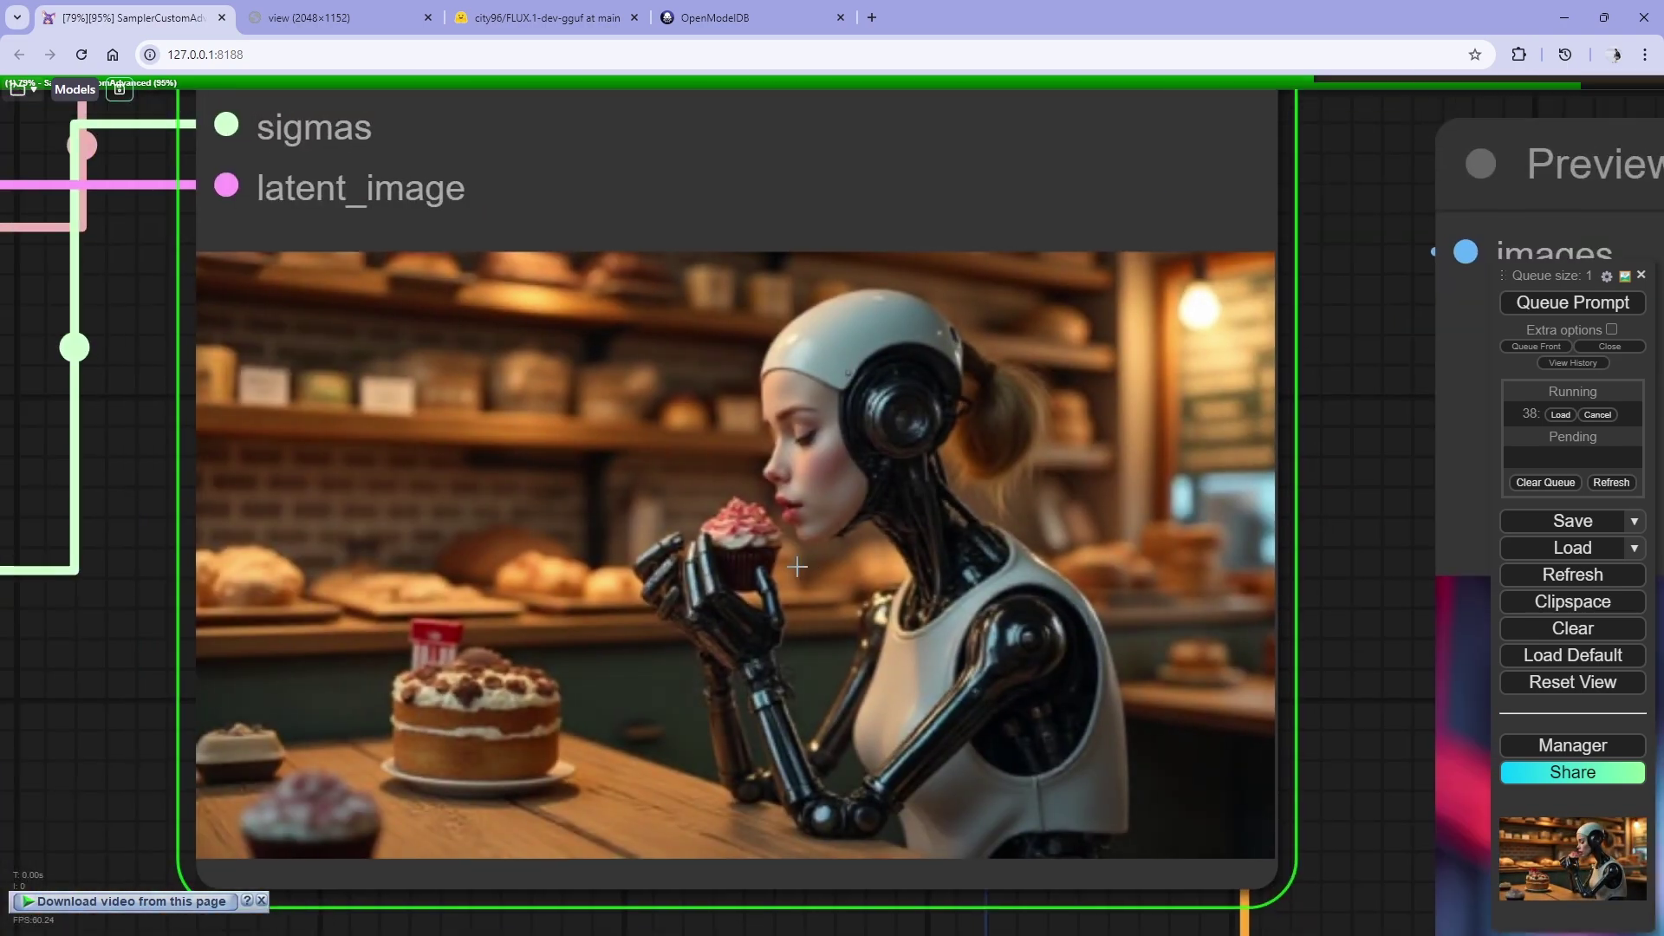
scroll(798, 566, up, 12)
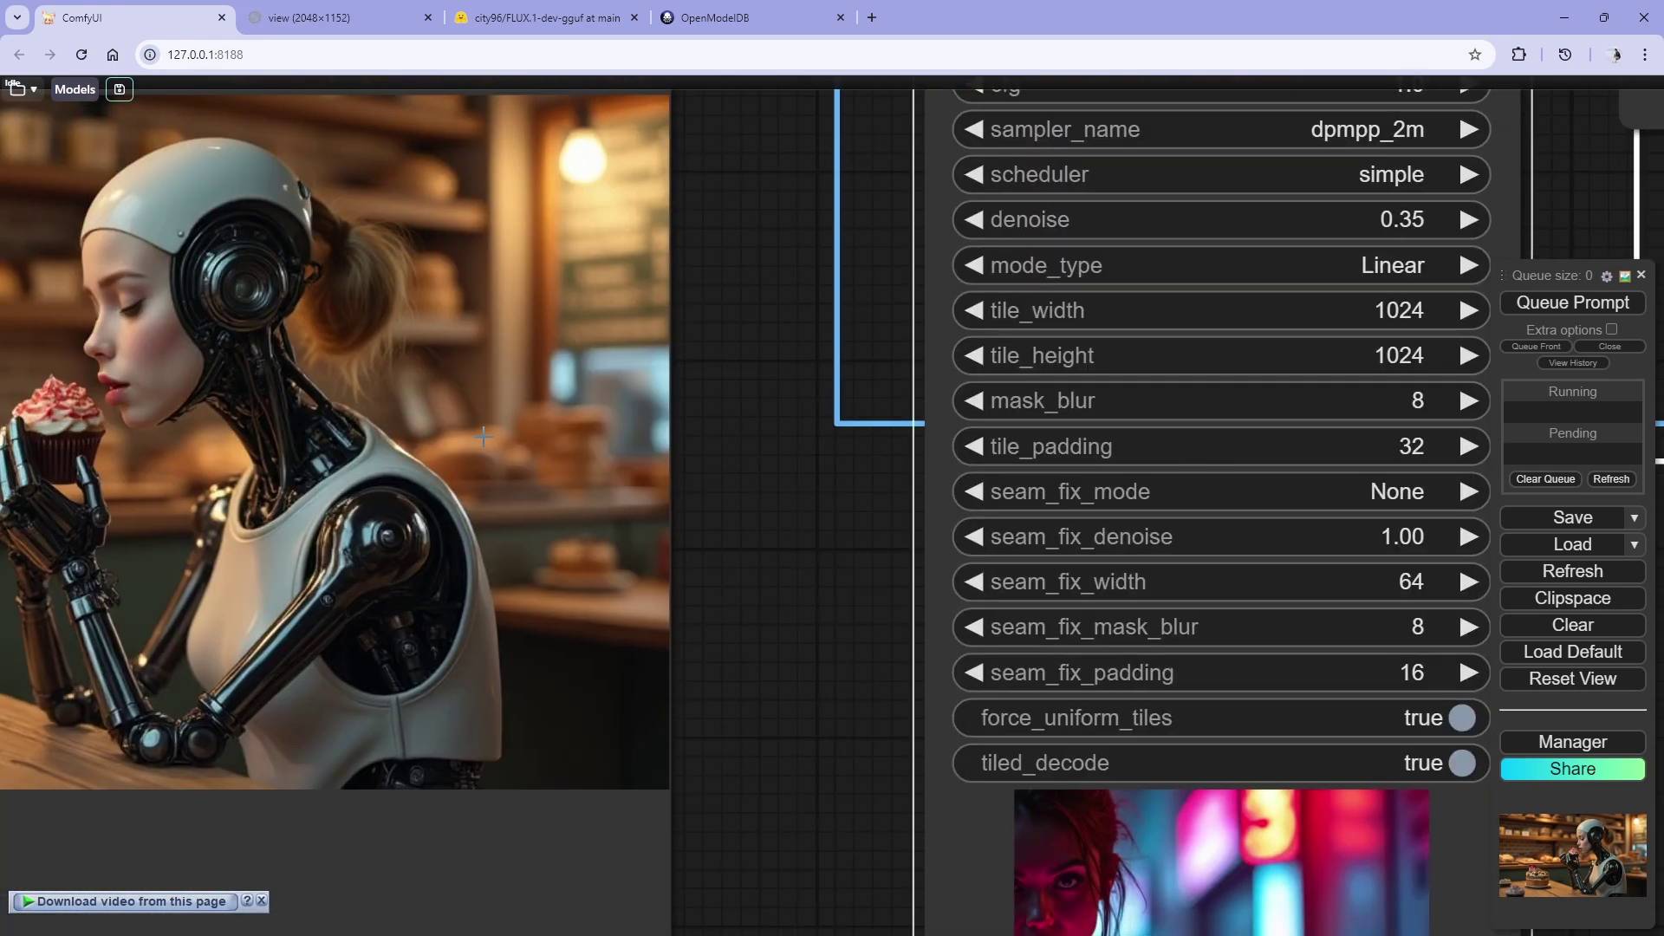
- Review the Ultimate SD Upscale settings and its mode_type options, keeping Linear
drag(484, 437, 735, 501)
scroll(735, 501, down, 4)
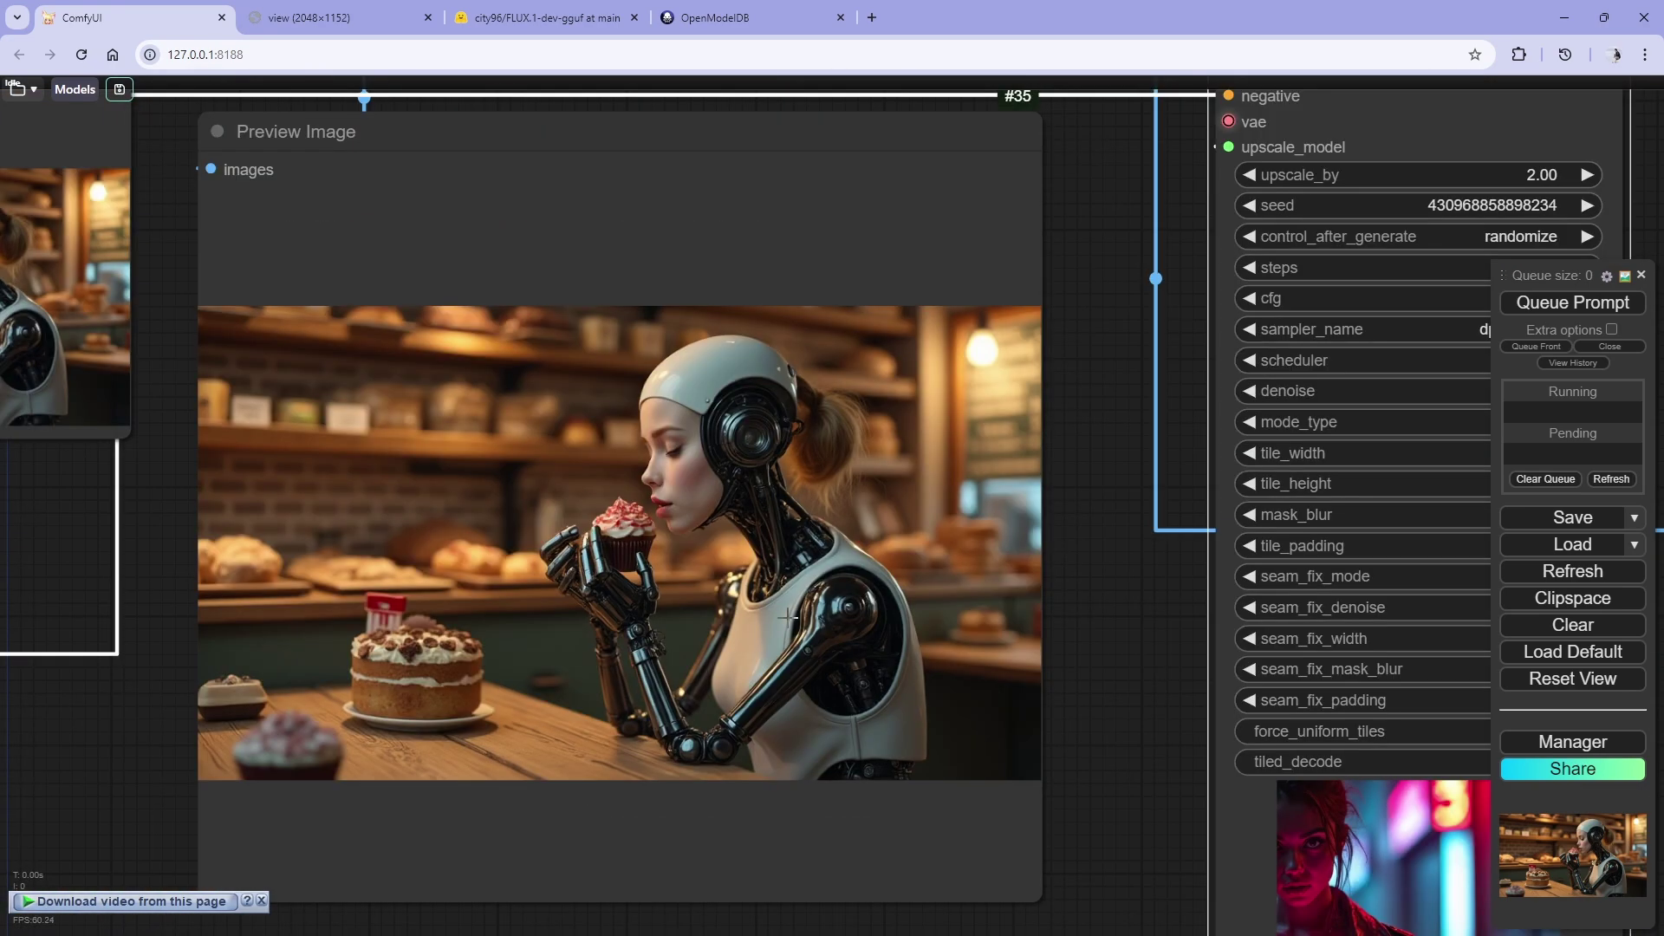
drag(889, 640, 431, 581)
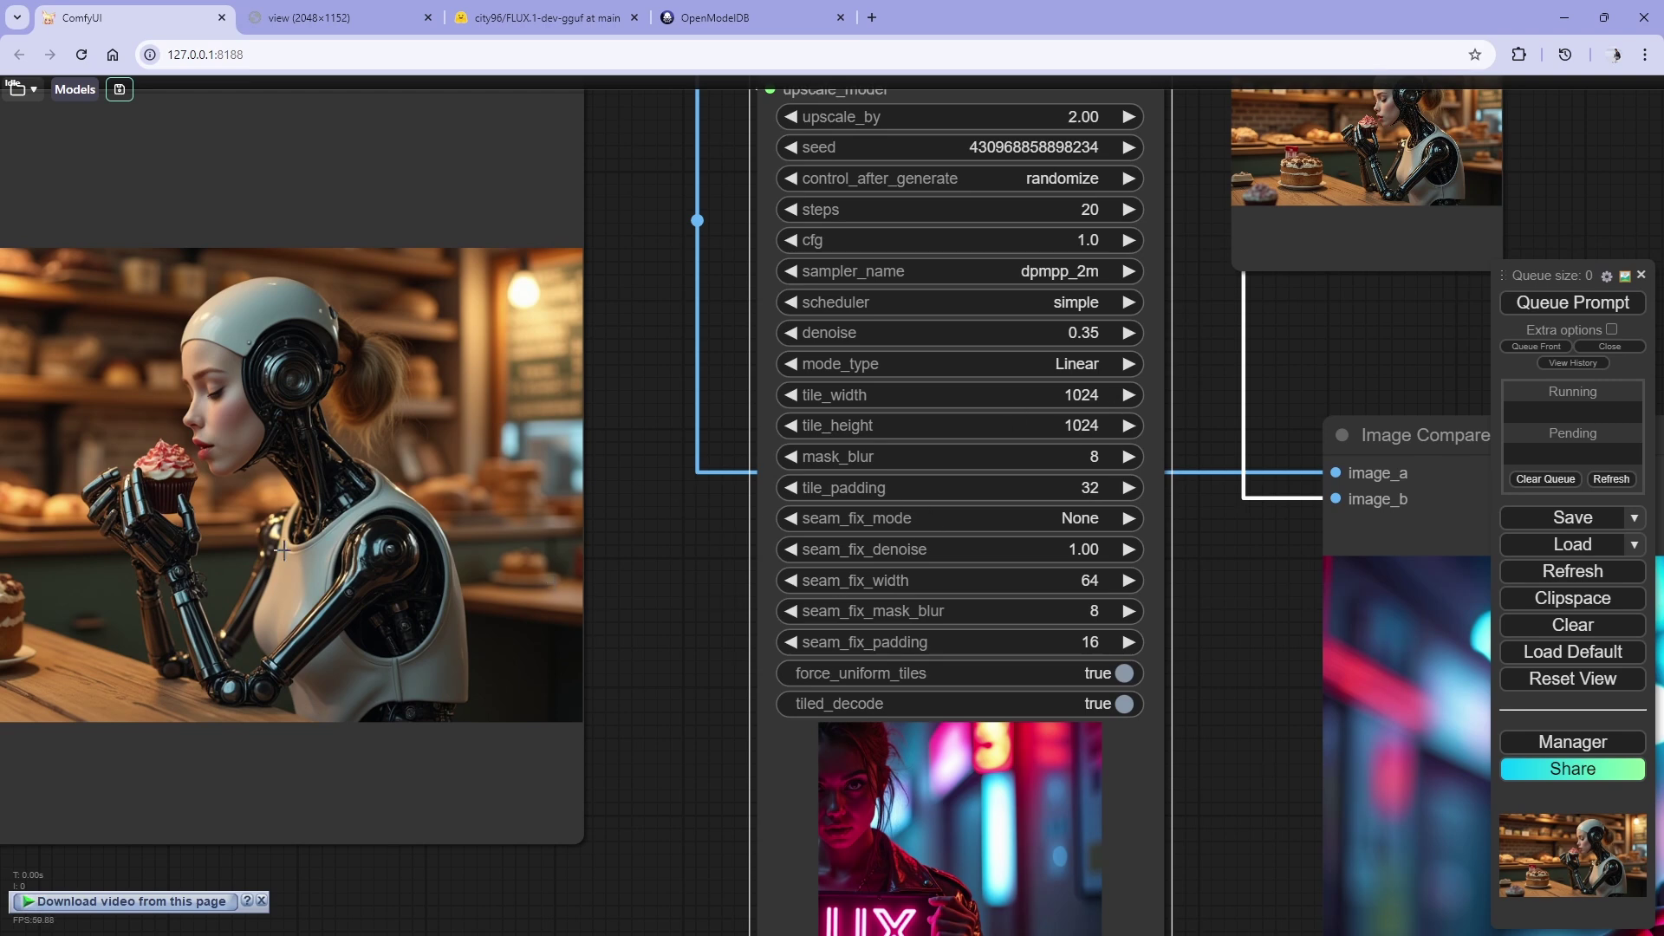
scroll(1194, 456, up, 3)
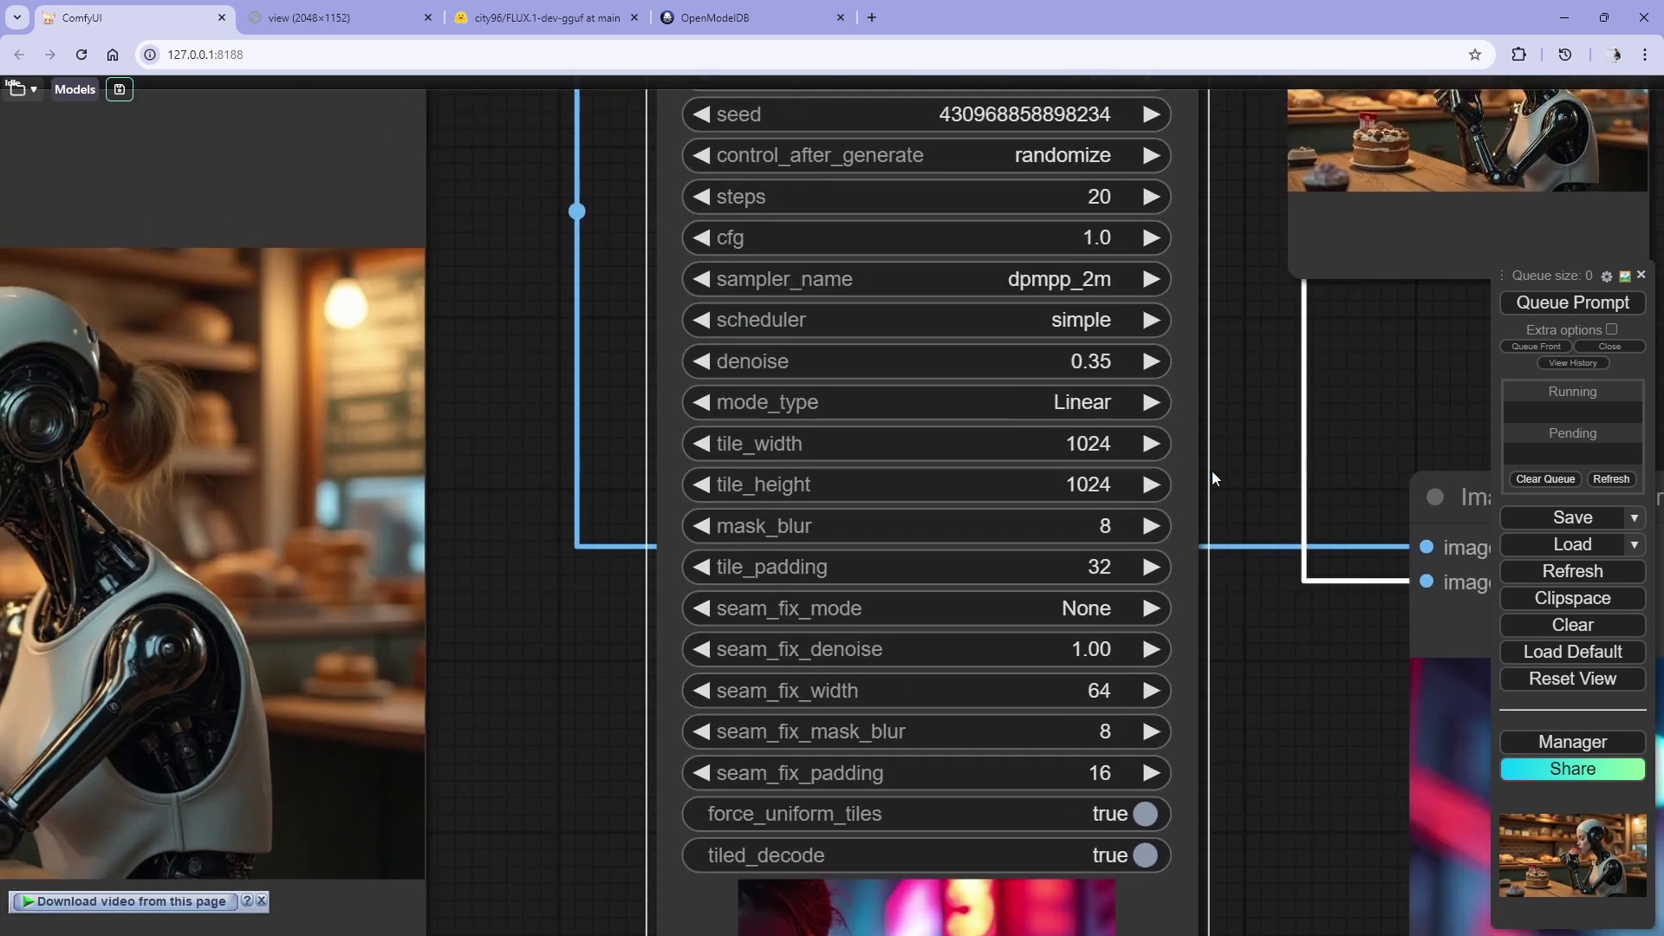
click(1119, 401)
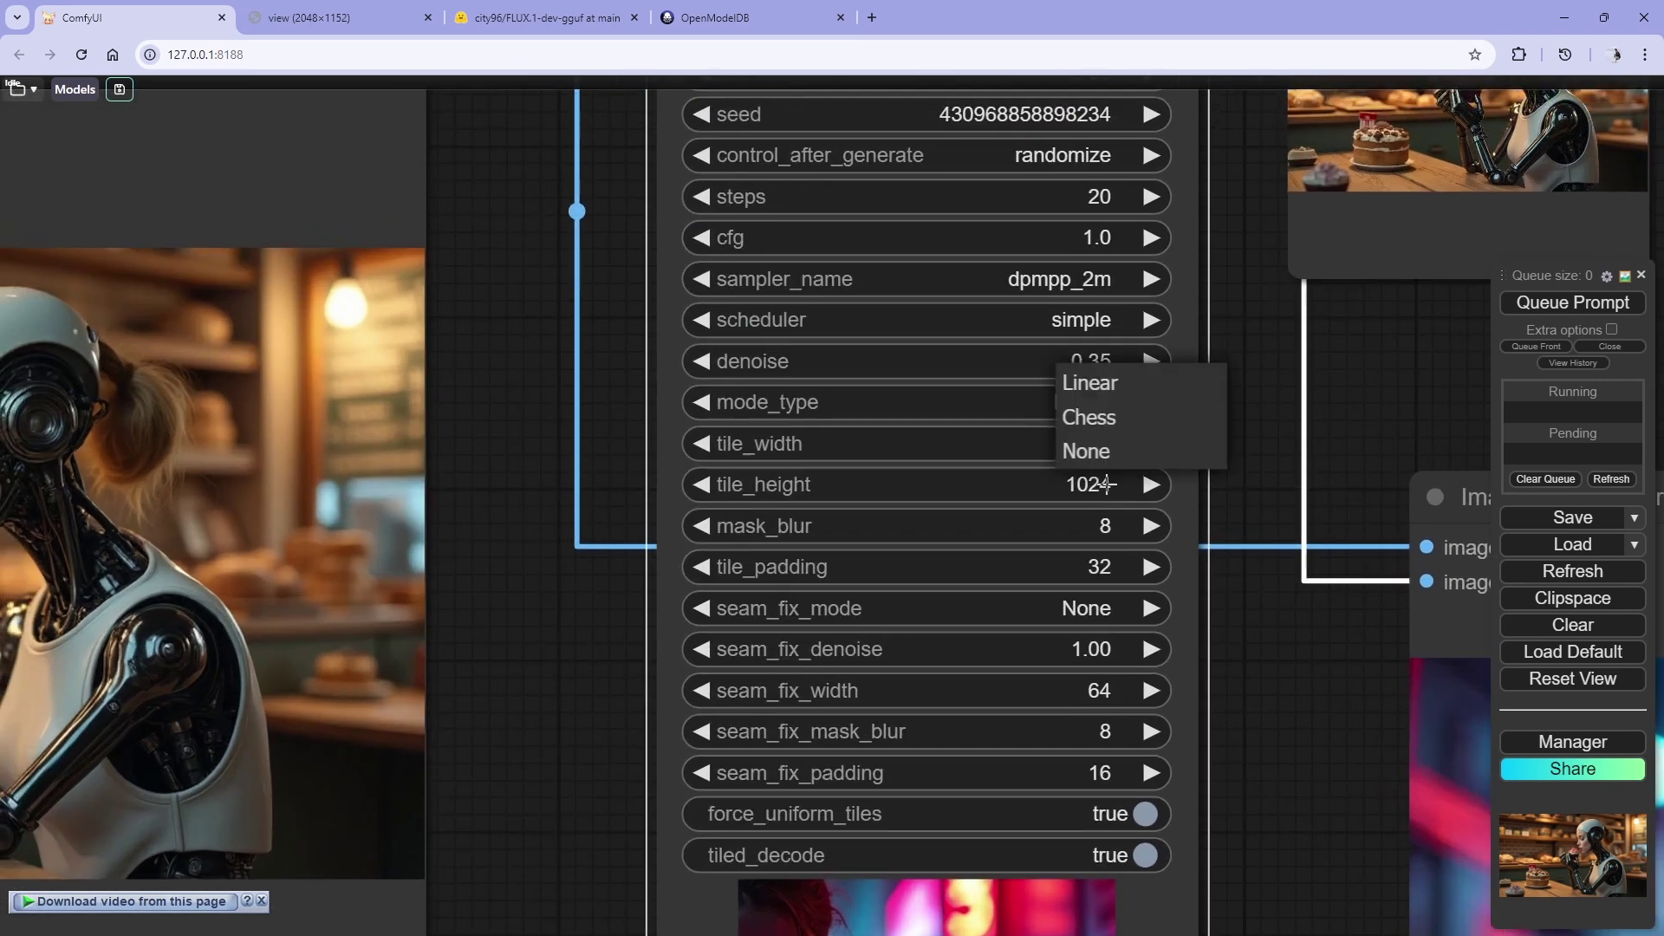
scroll(1215, 478, down, 3)
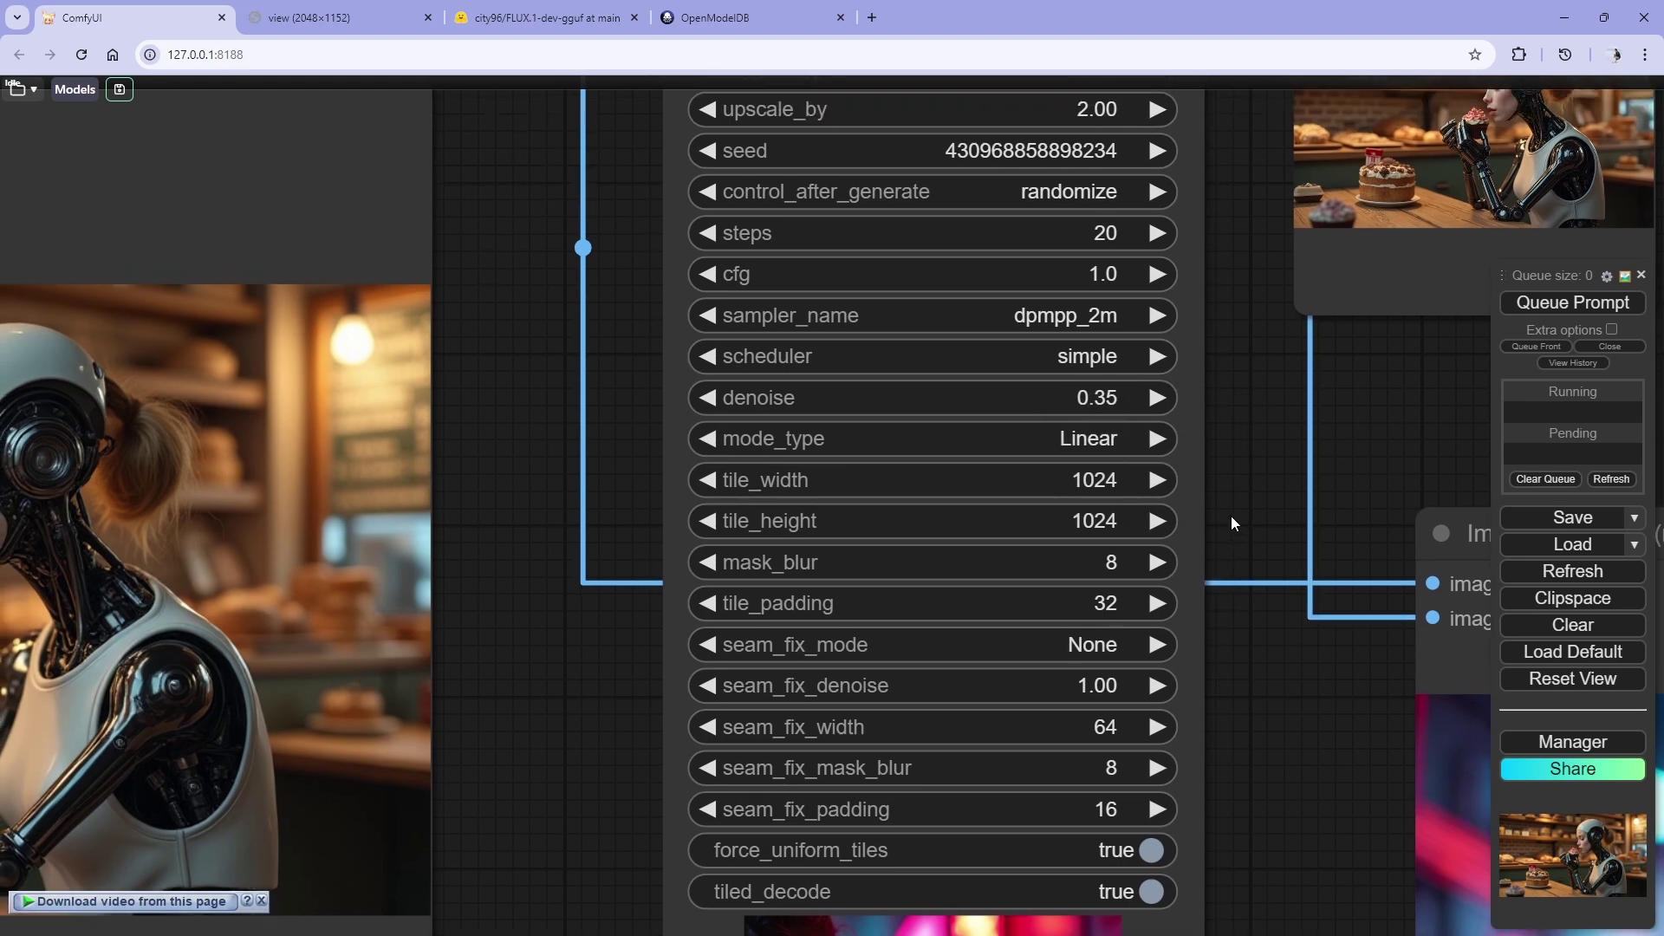
- Queue a new run and follow the upscale and comparer nodes until it completes
click(1571, 303)
drag(1122, 849, 1128, 607)
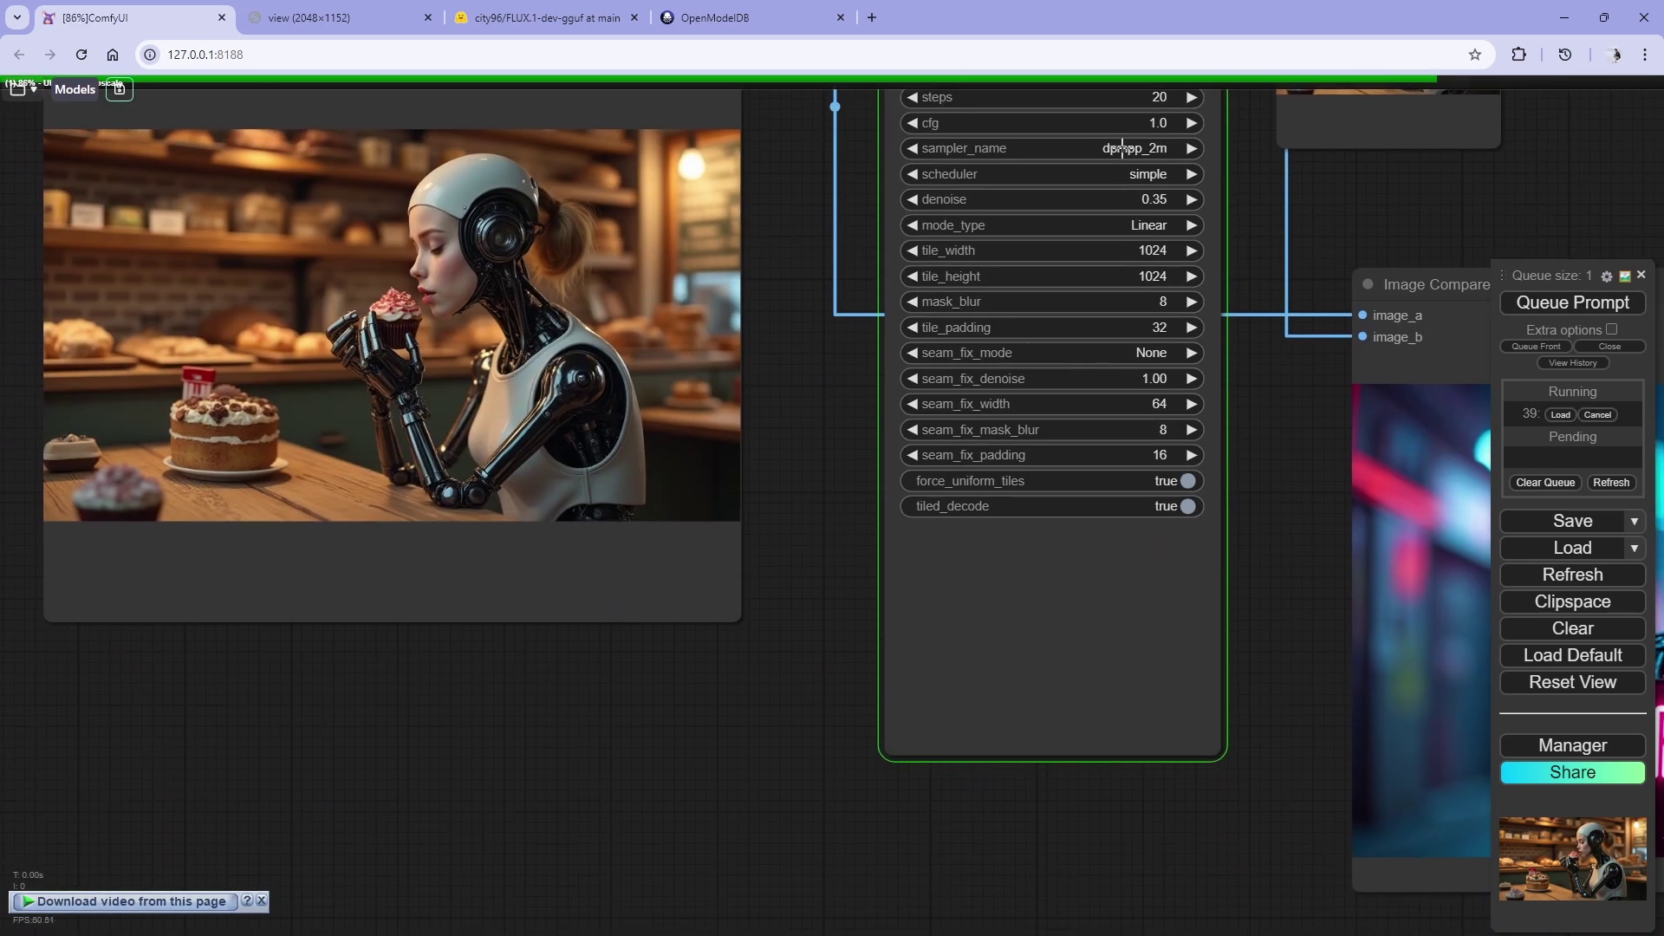
scroll(1262, 555, up, 6)
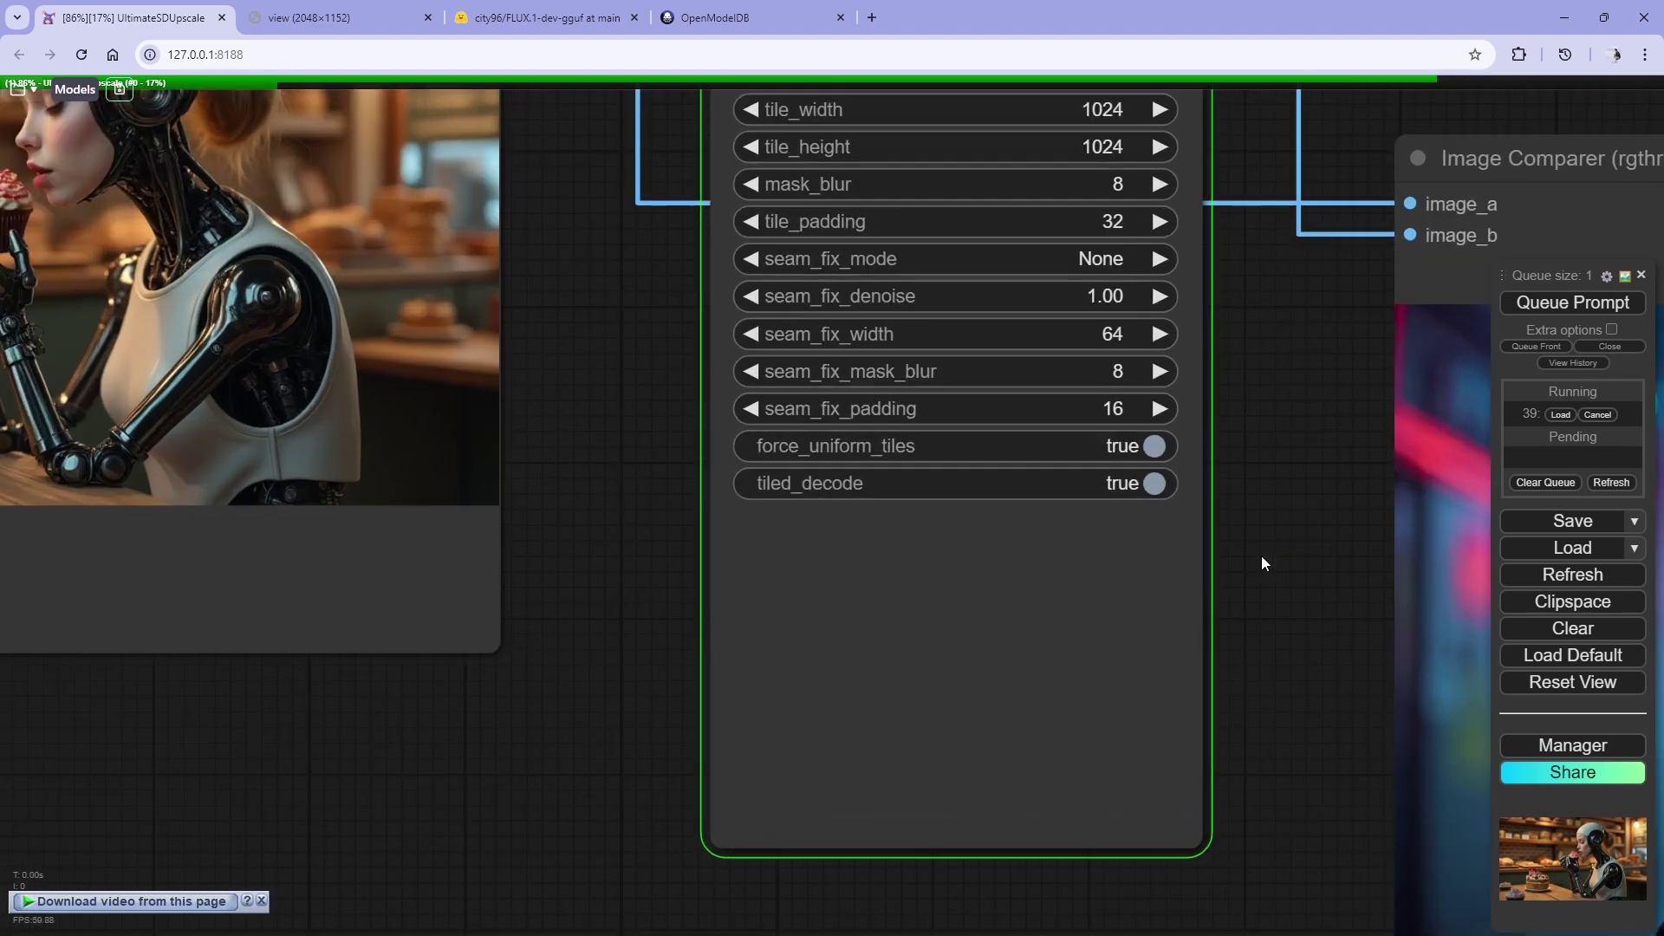
scroll(1307, 628, down, 10)
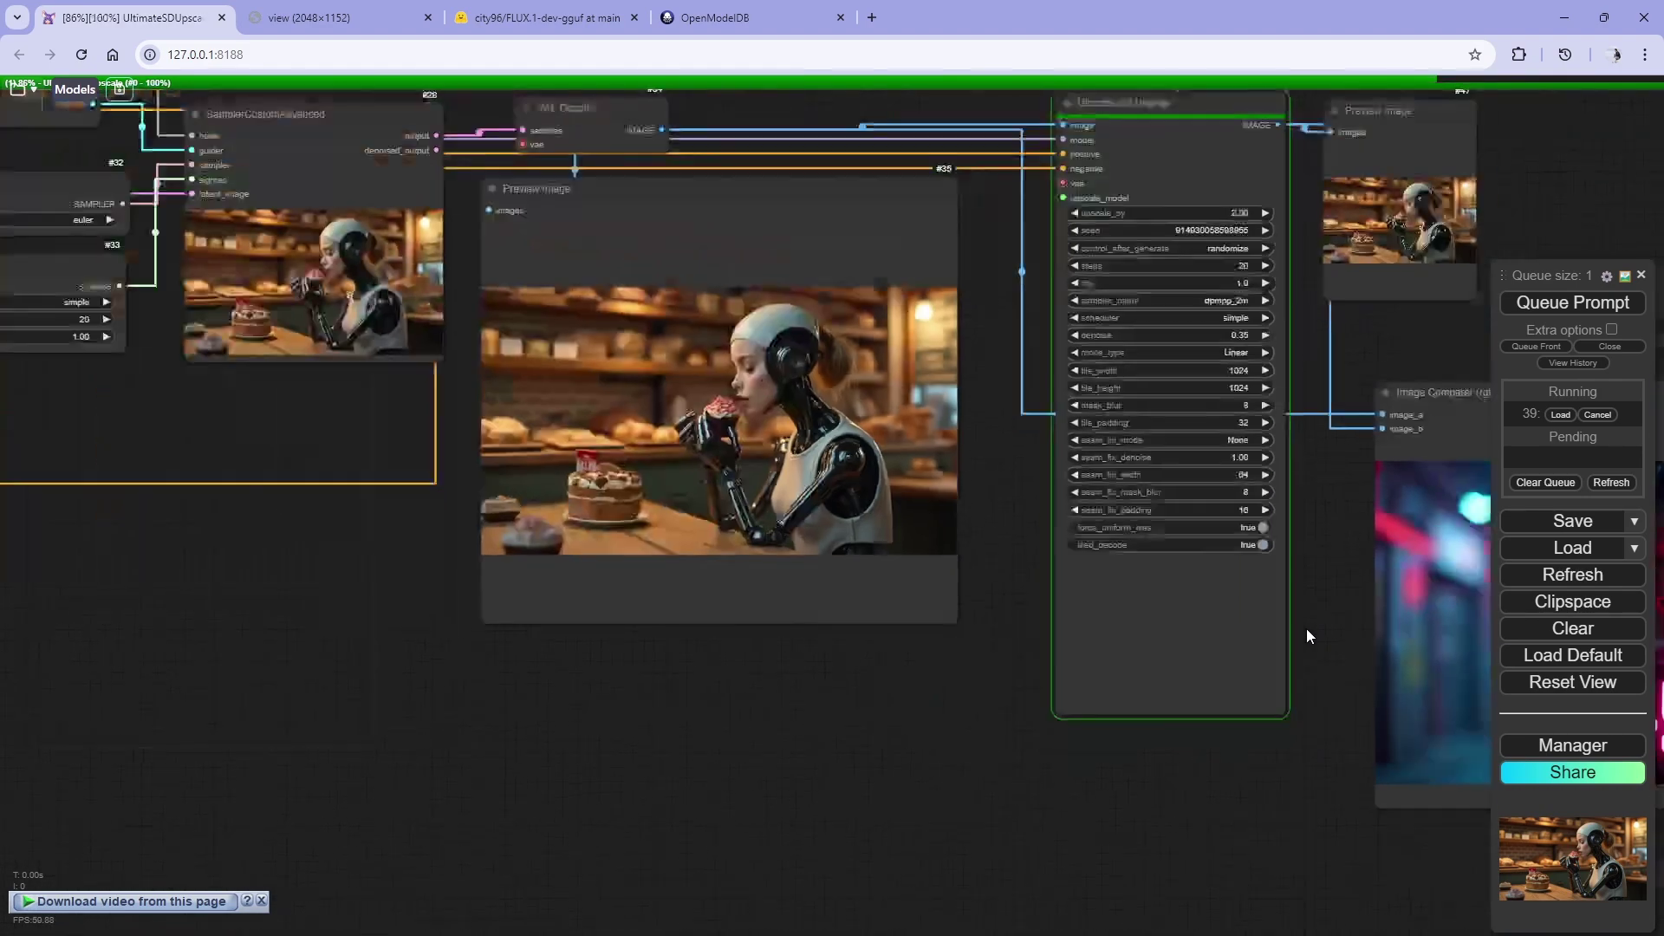
drag(1327, 620, 799, 720)
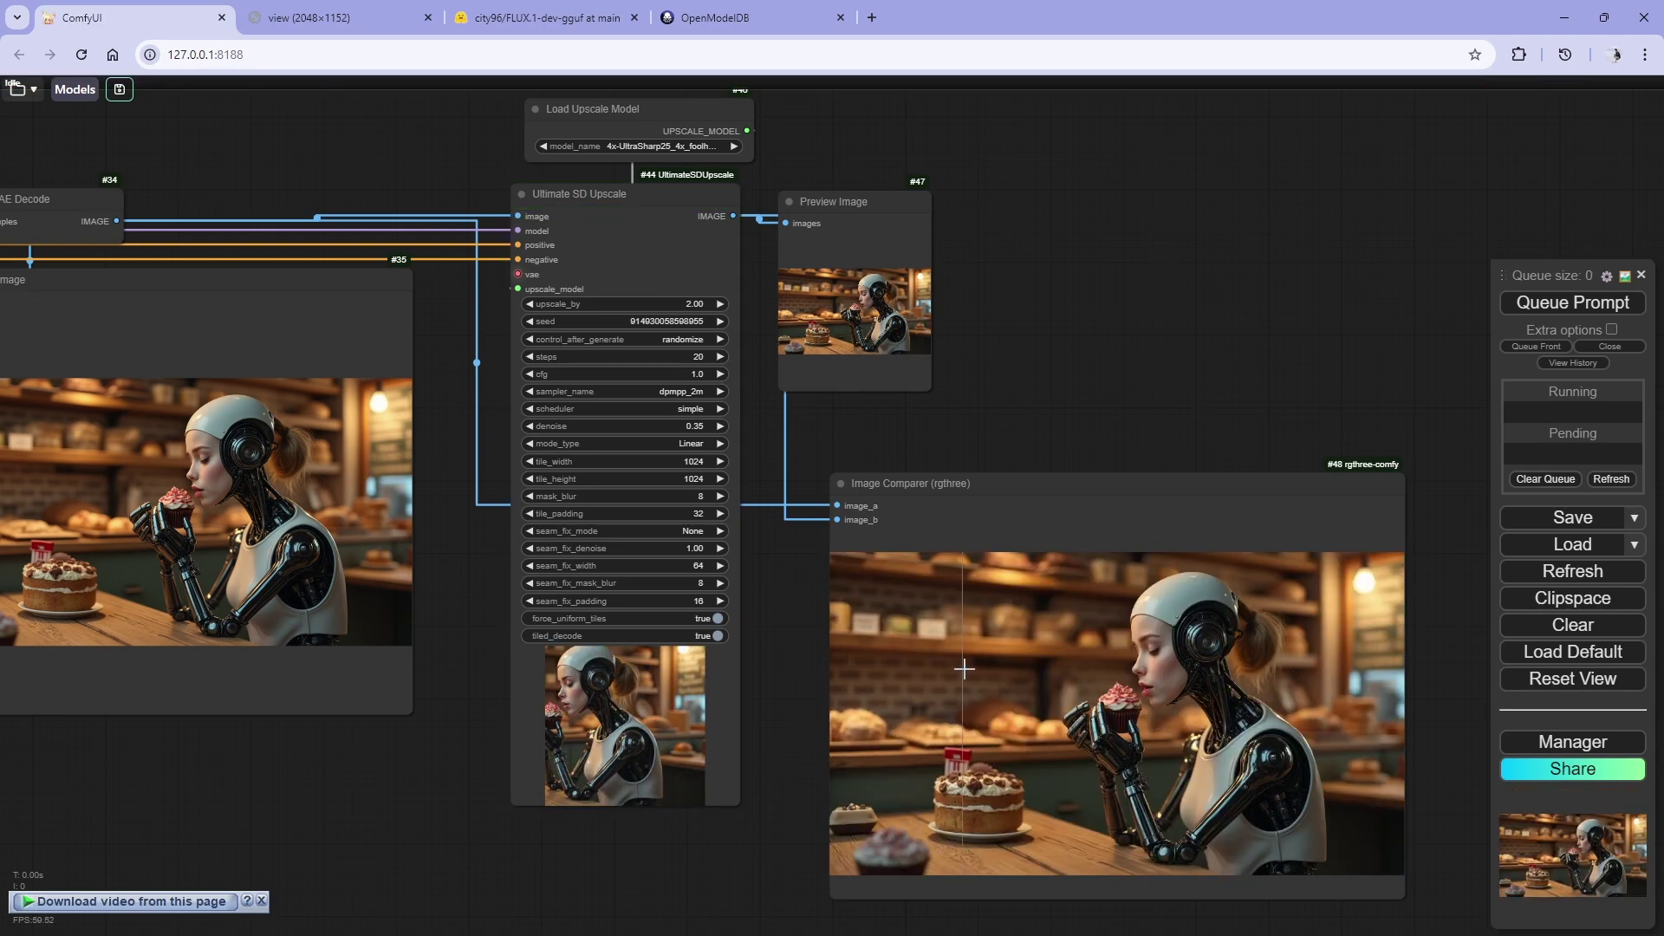
drag(950, 697, 513, 532)
scroll(857, 423, up, 8)
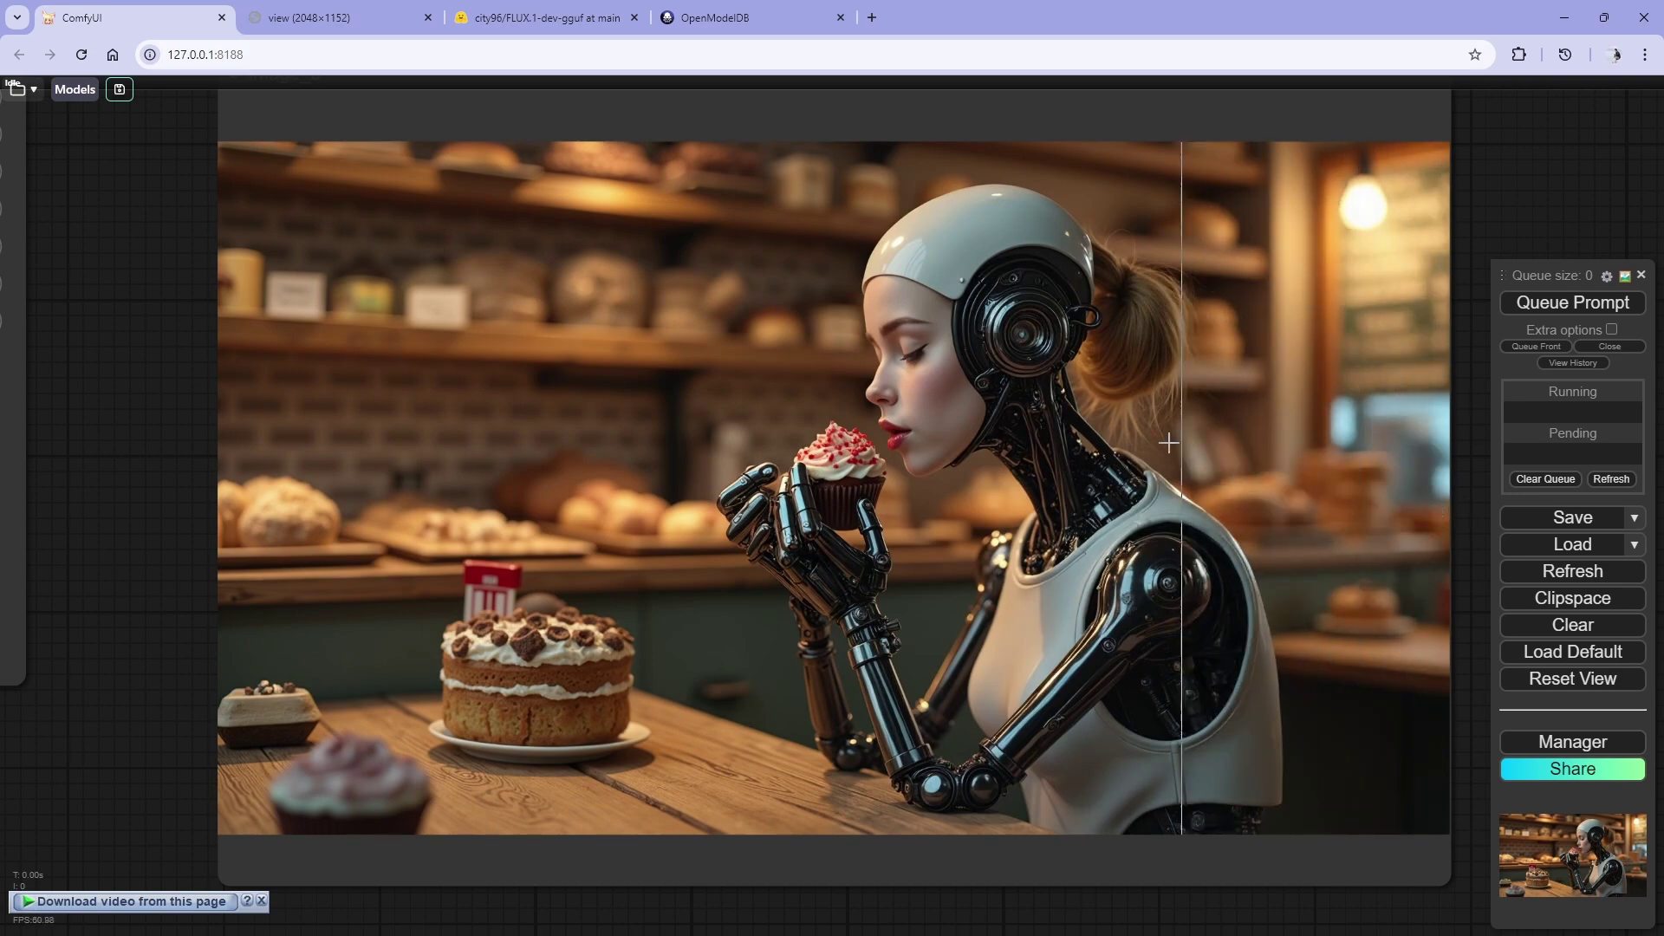
scroll(1167, 445, up, 15)
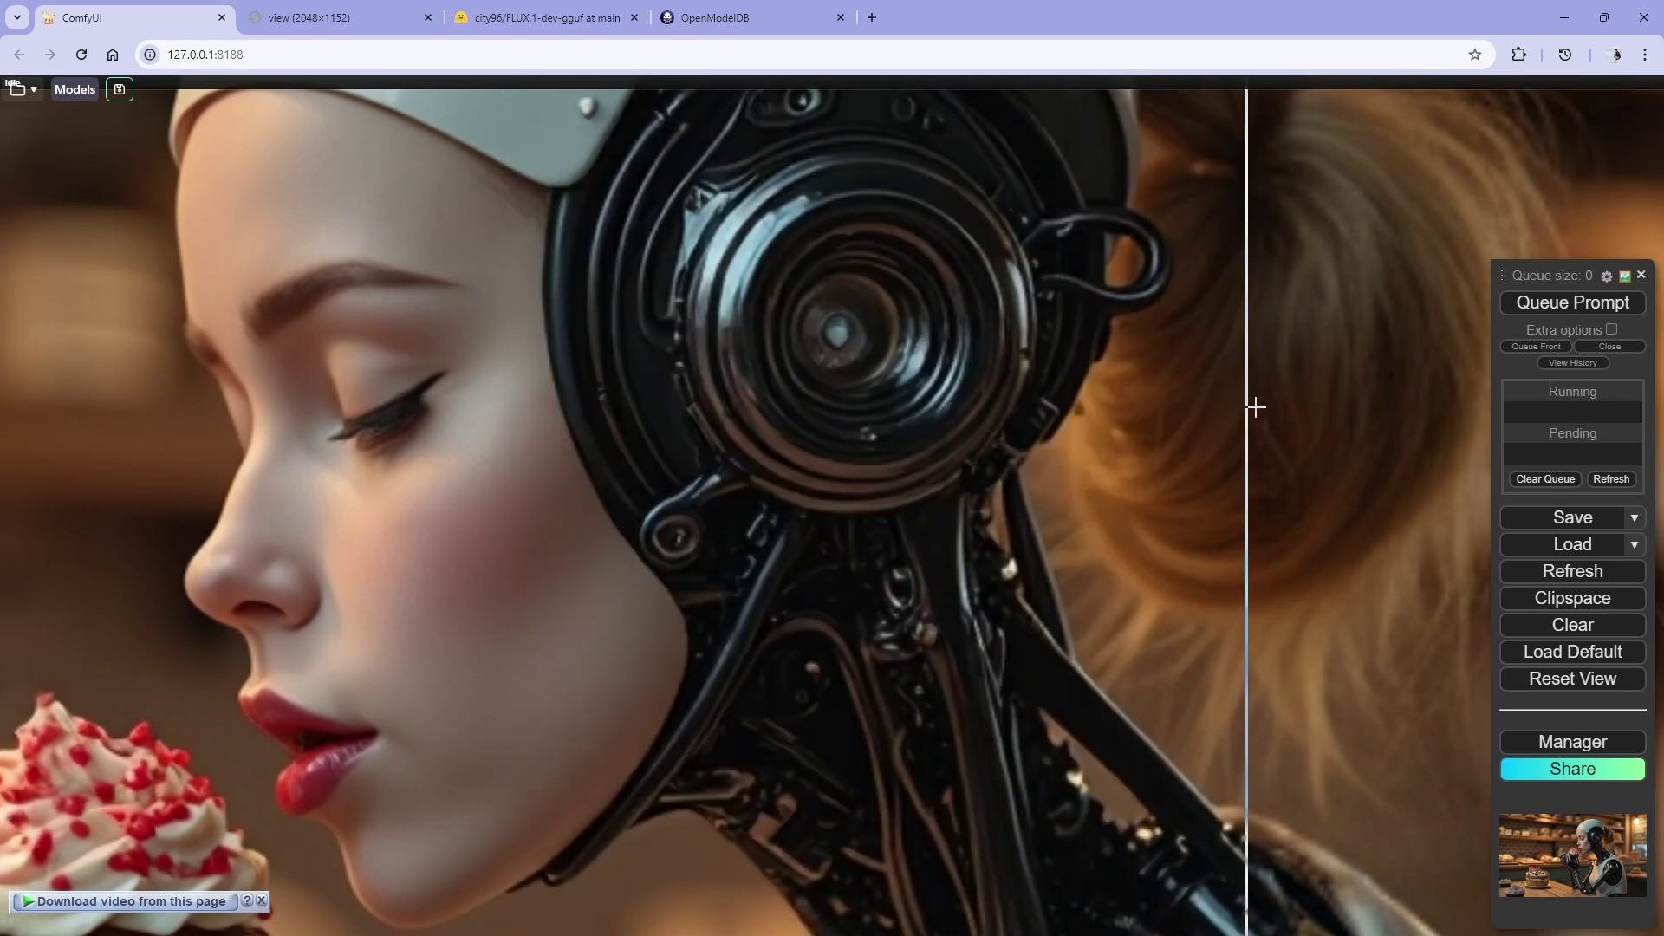
drag(1024, 543, 1115, 266)
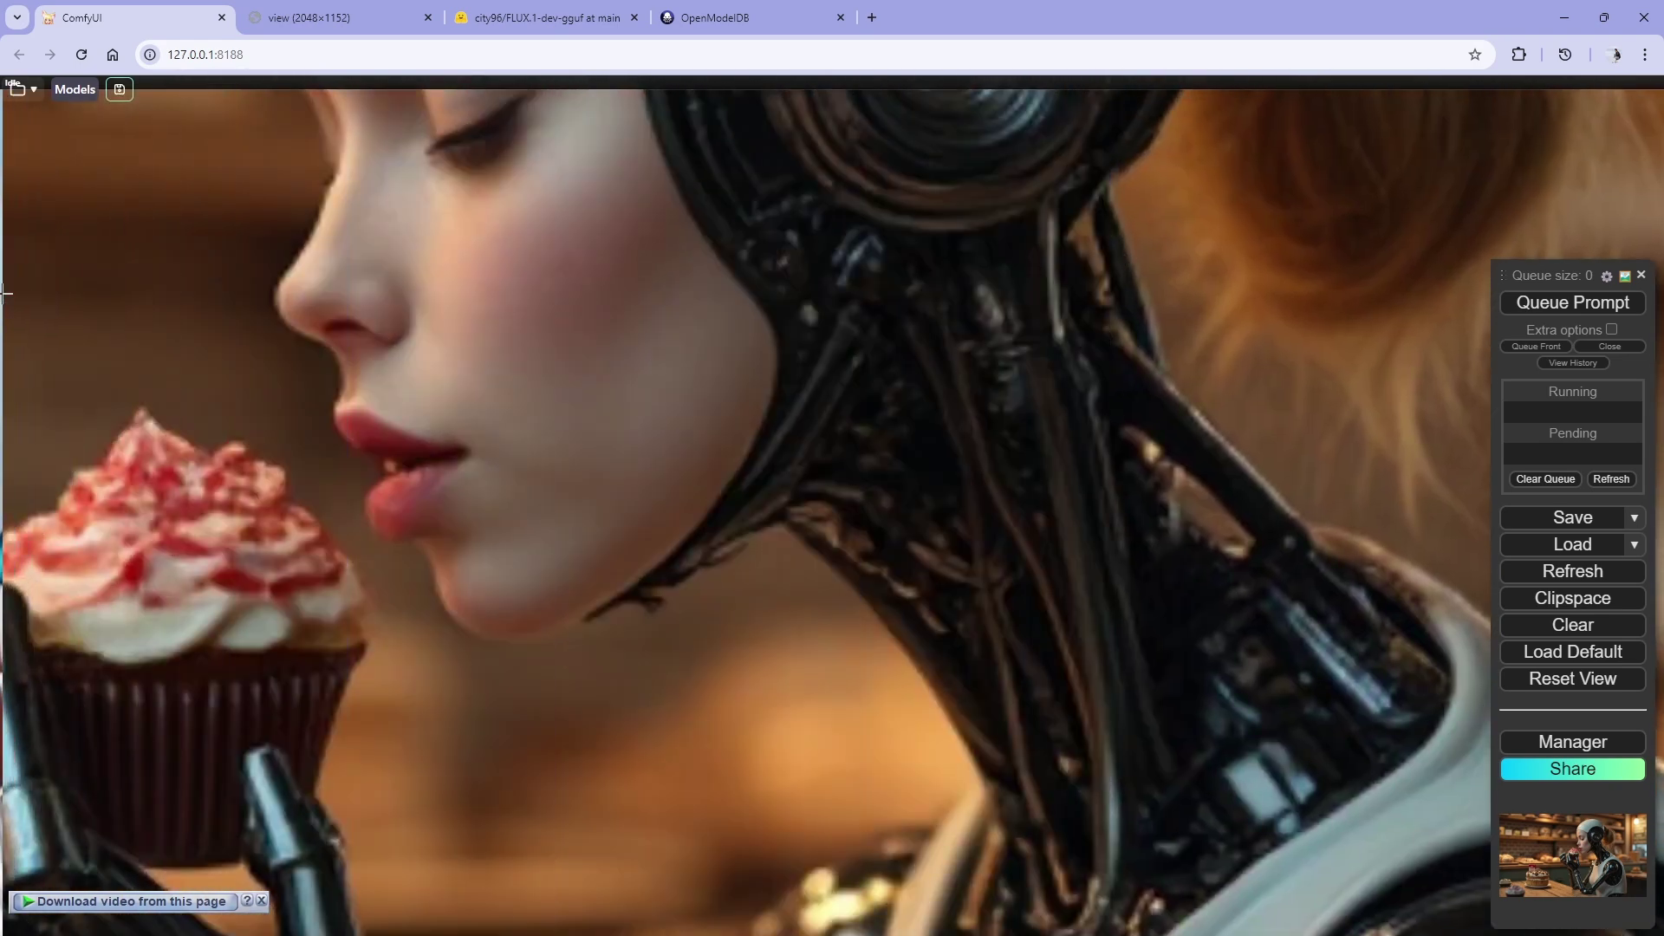
drag(901, 310, 1356, 316)
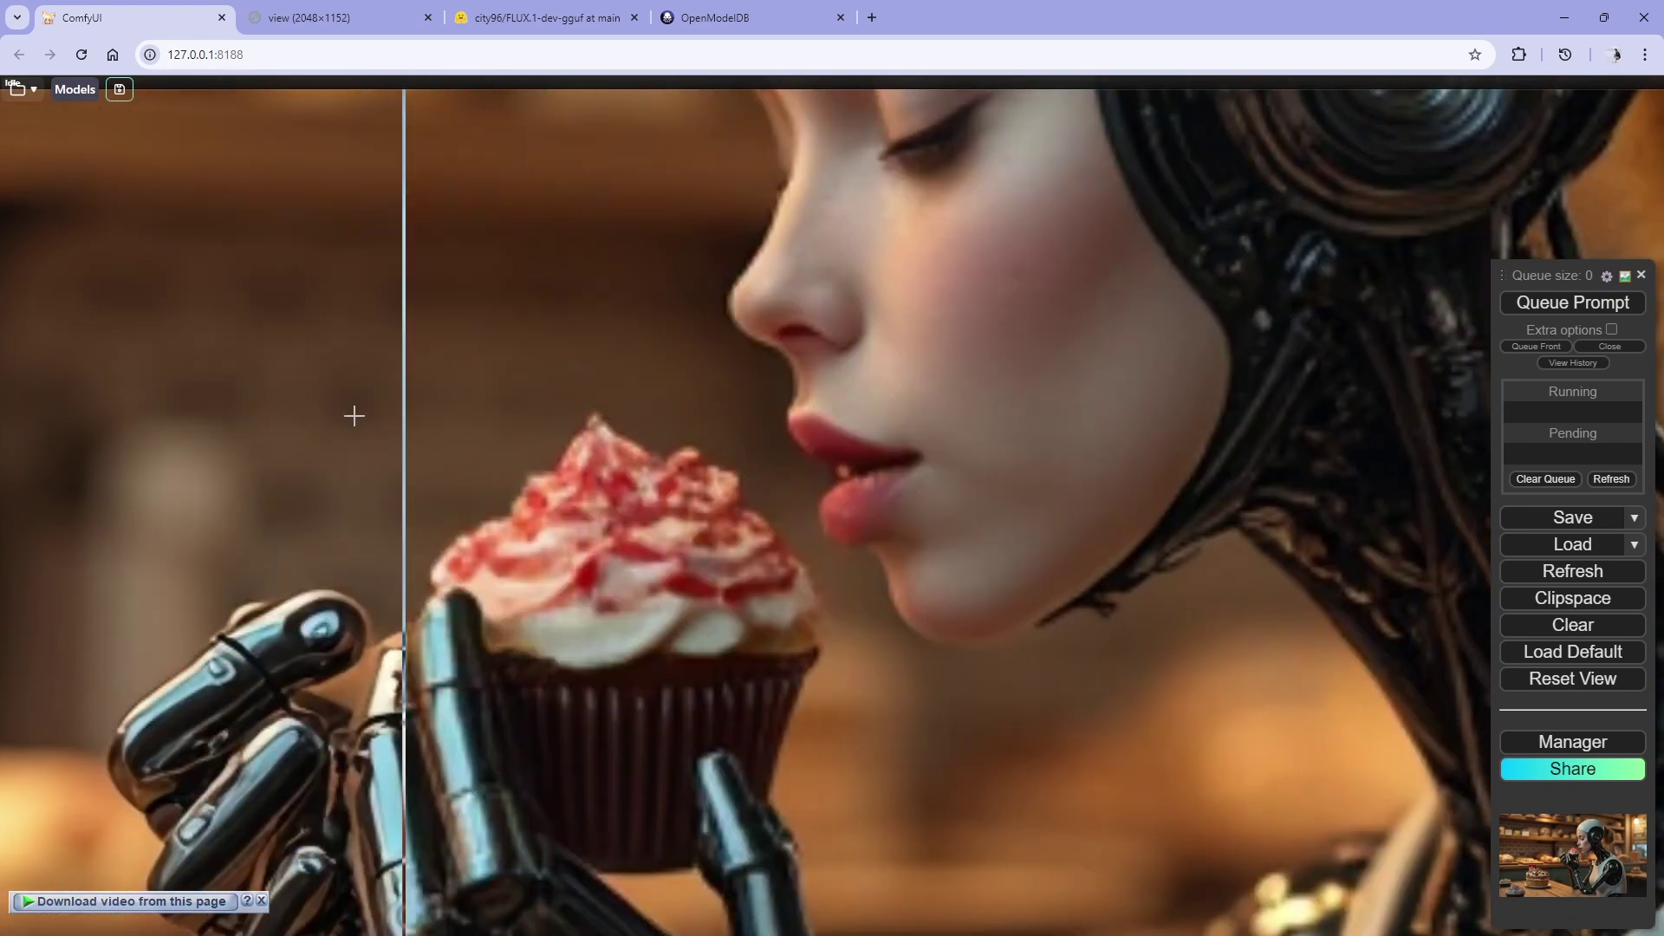
scroll(173, 442, down, 5)
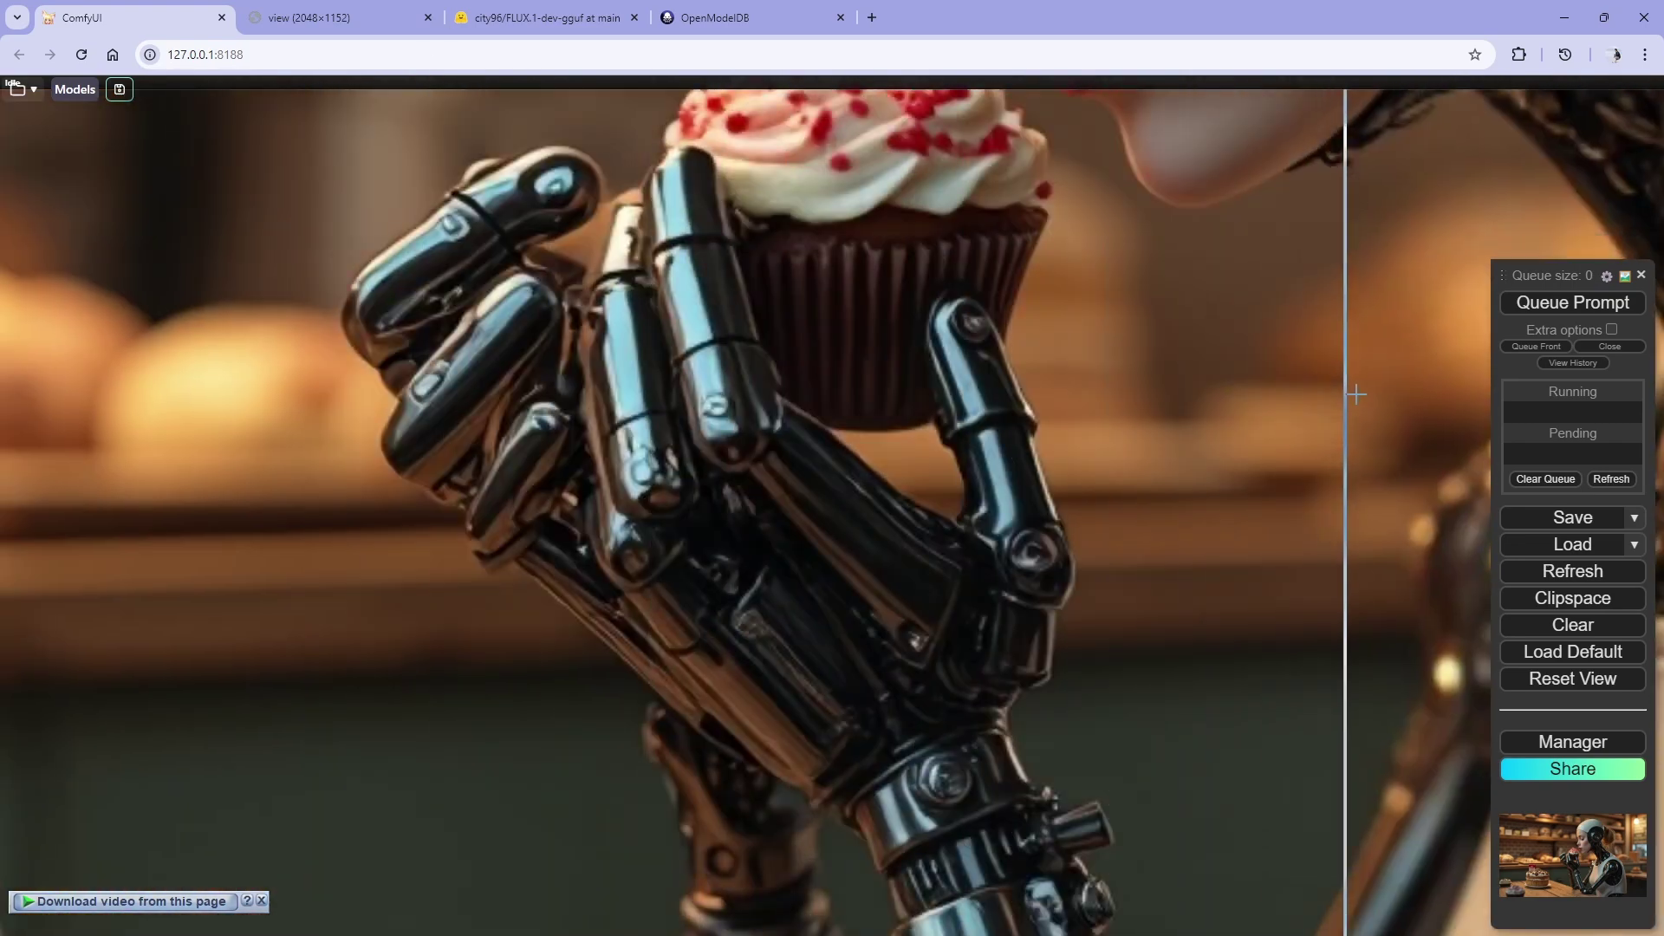
scroll(1136, 415, down, 6)
drag(1088, 537, 715, 139)
drag(63, 270, 1207, 483)
scroll(1071, 510, up, 5)
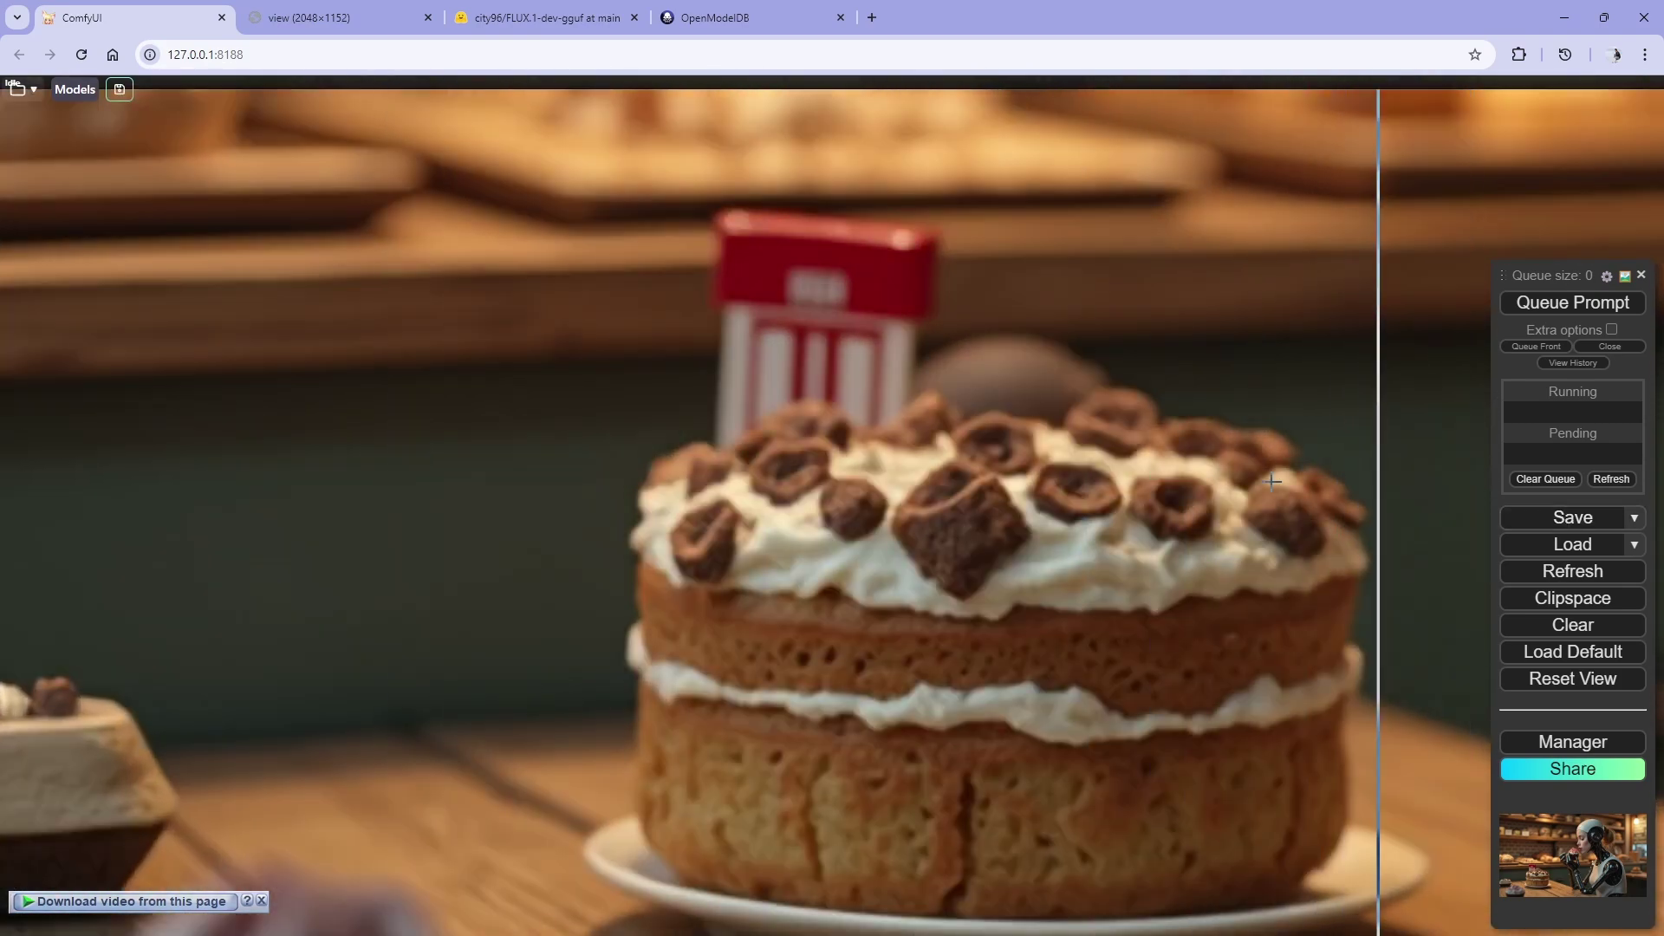
scroll(509, 539, down, 8)
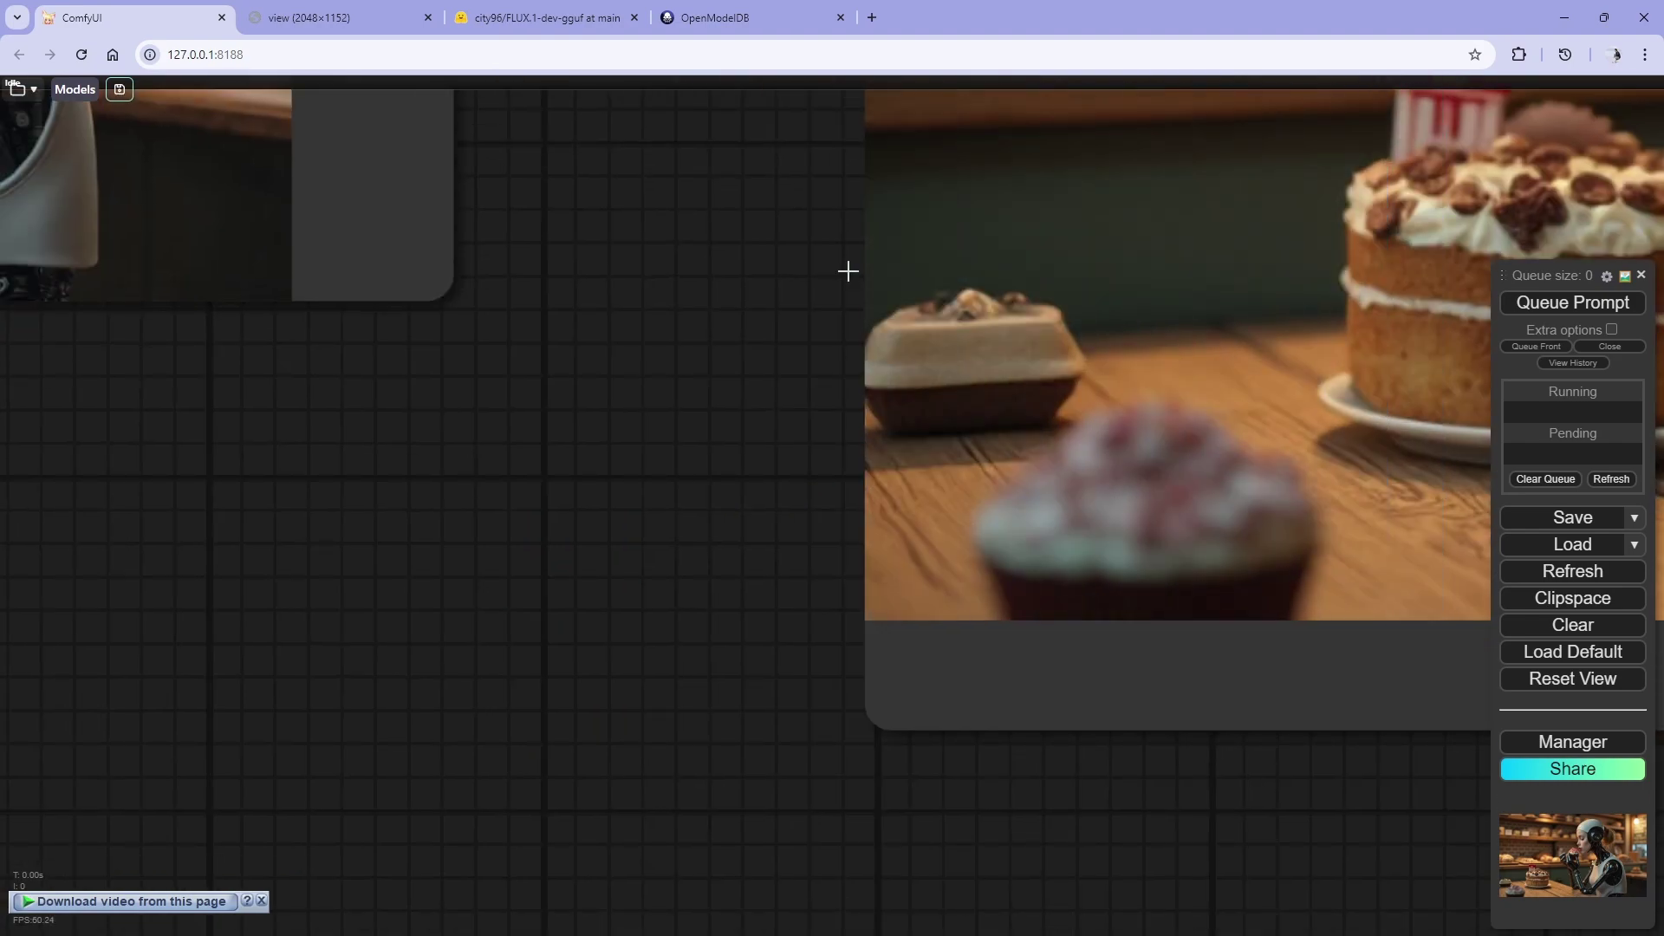
drag(1158, 221, 264, 754)
drag(336, 522, 438, 808)
scroll(438, 809, down, 3)
scroll(438, 809, up, 3)
scroll(437, 809, left, 1)
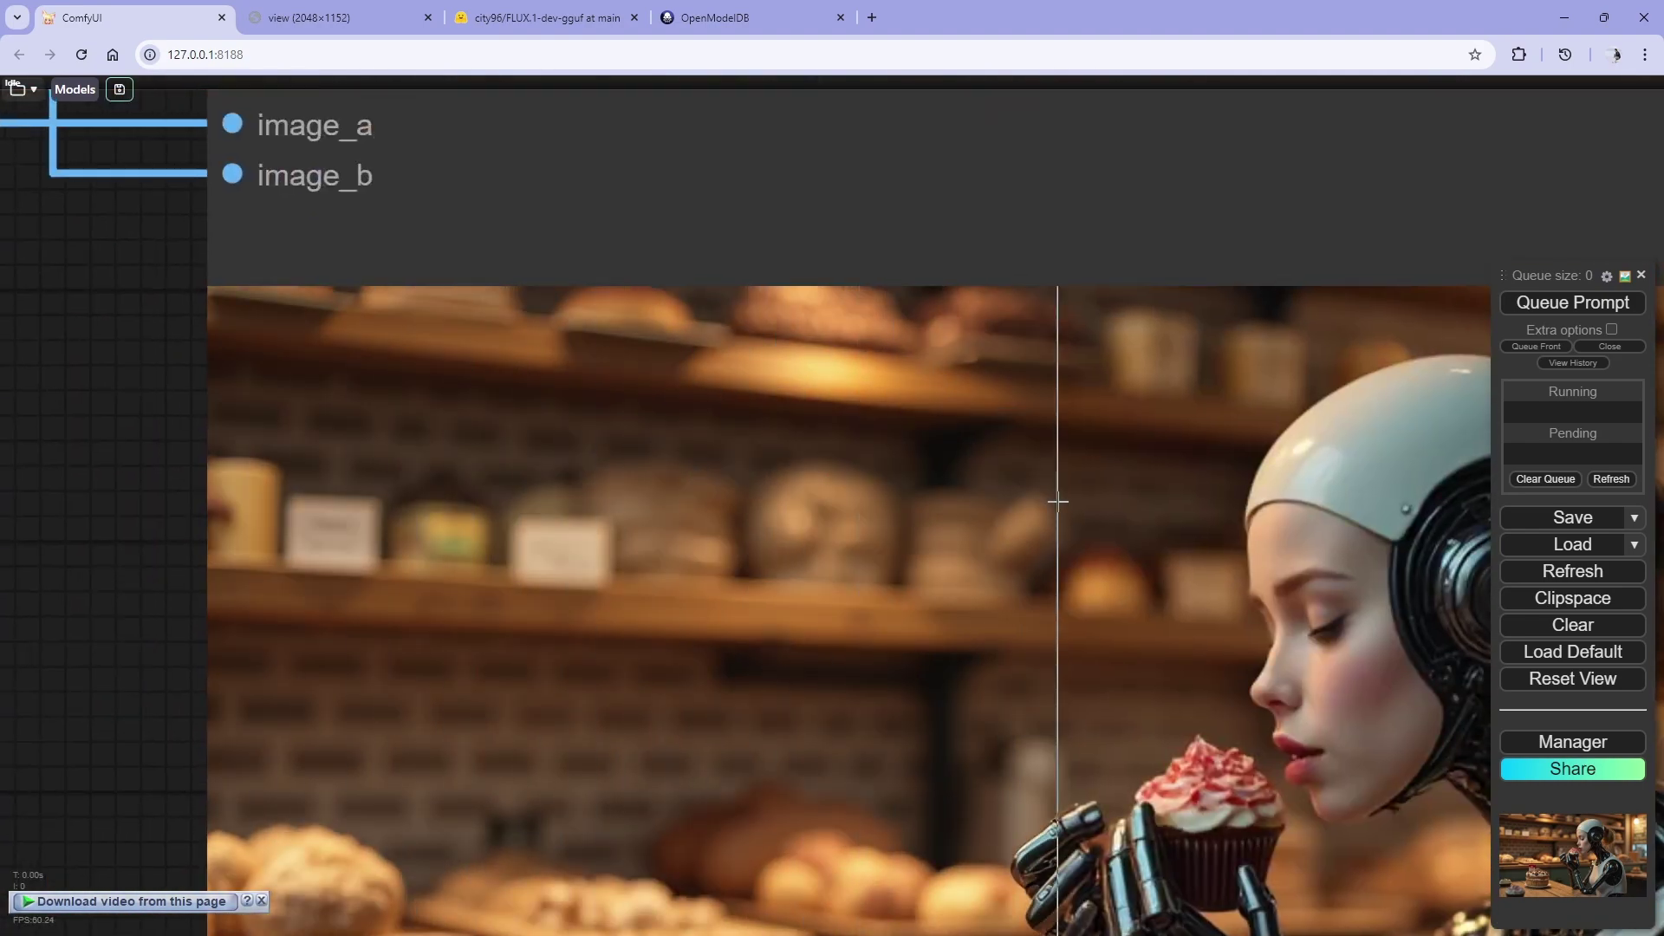
scroll(1057, 444, right, 10)
scroll(1057, 444, down, 3)
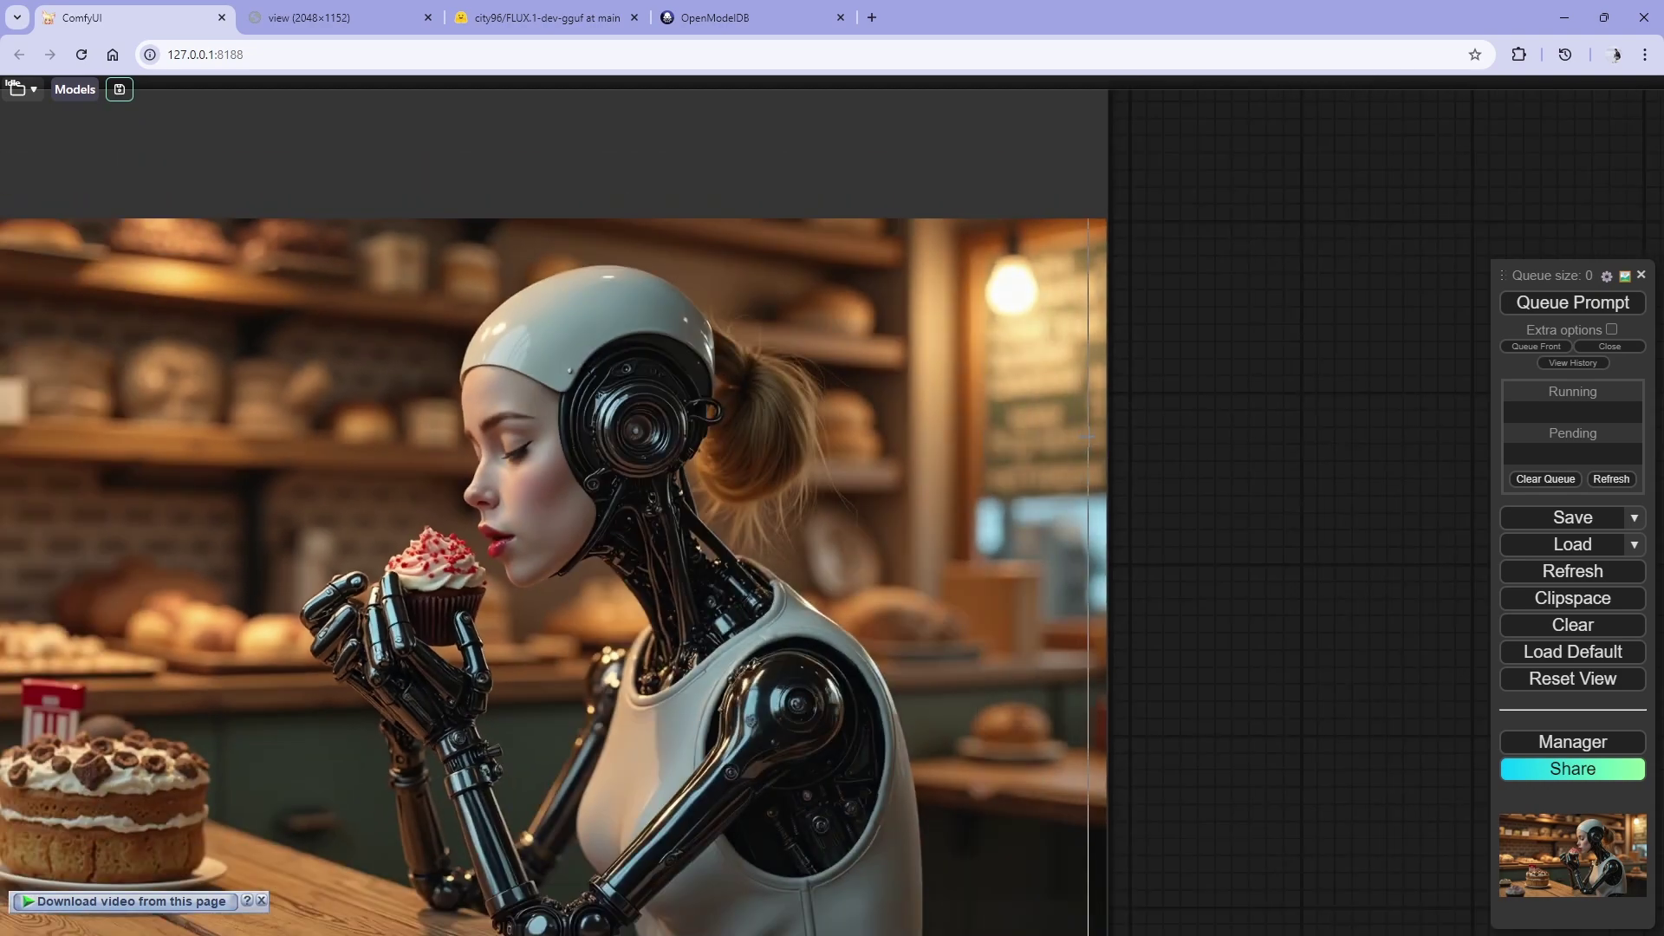
scroll(1085, 469, down, 3)
scroll(1194, 510, down, 3)
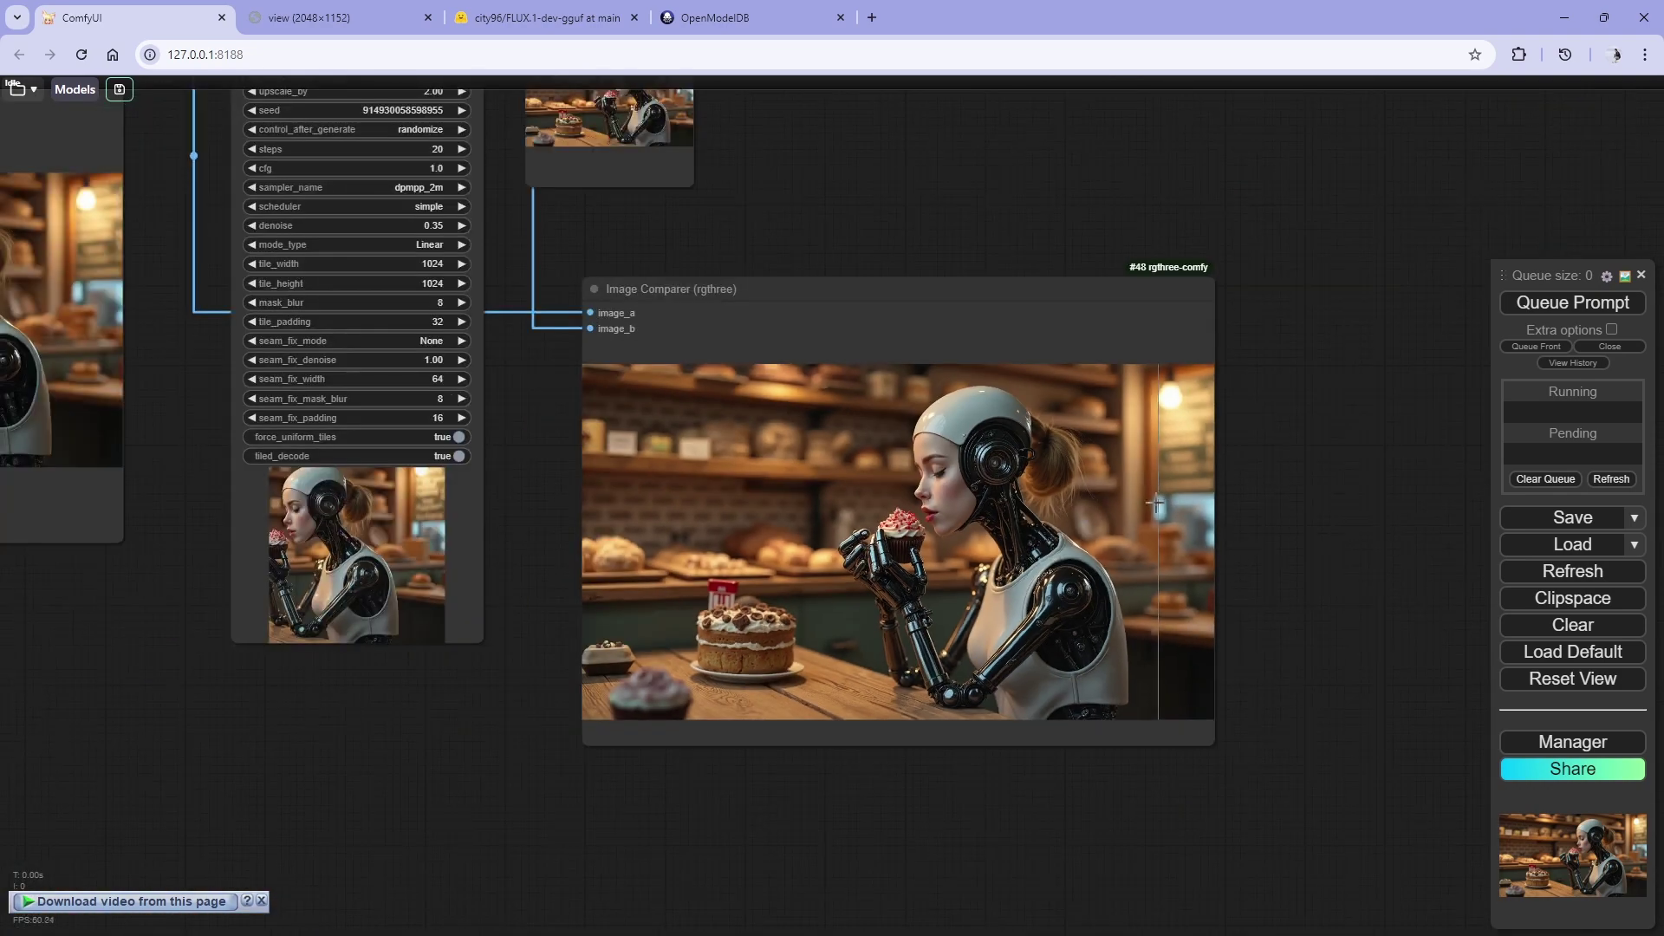
drag(420, 700, 884, 762)
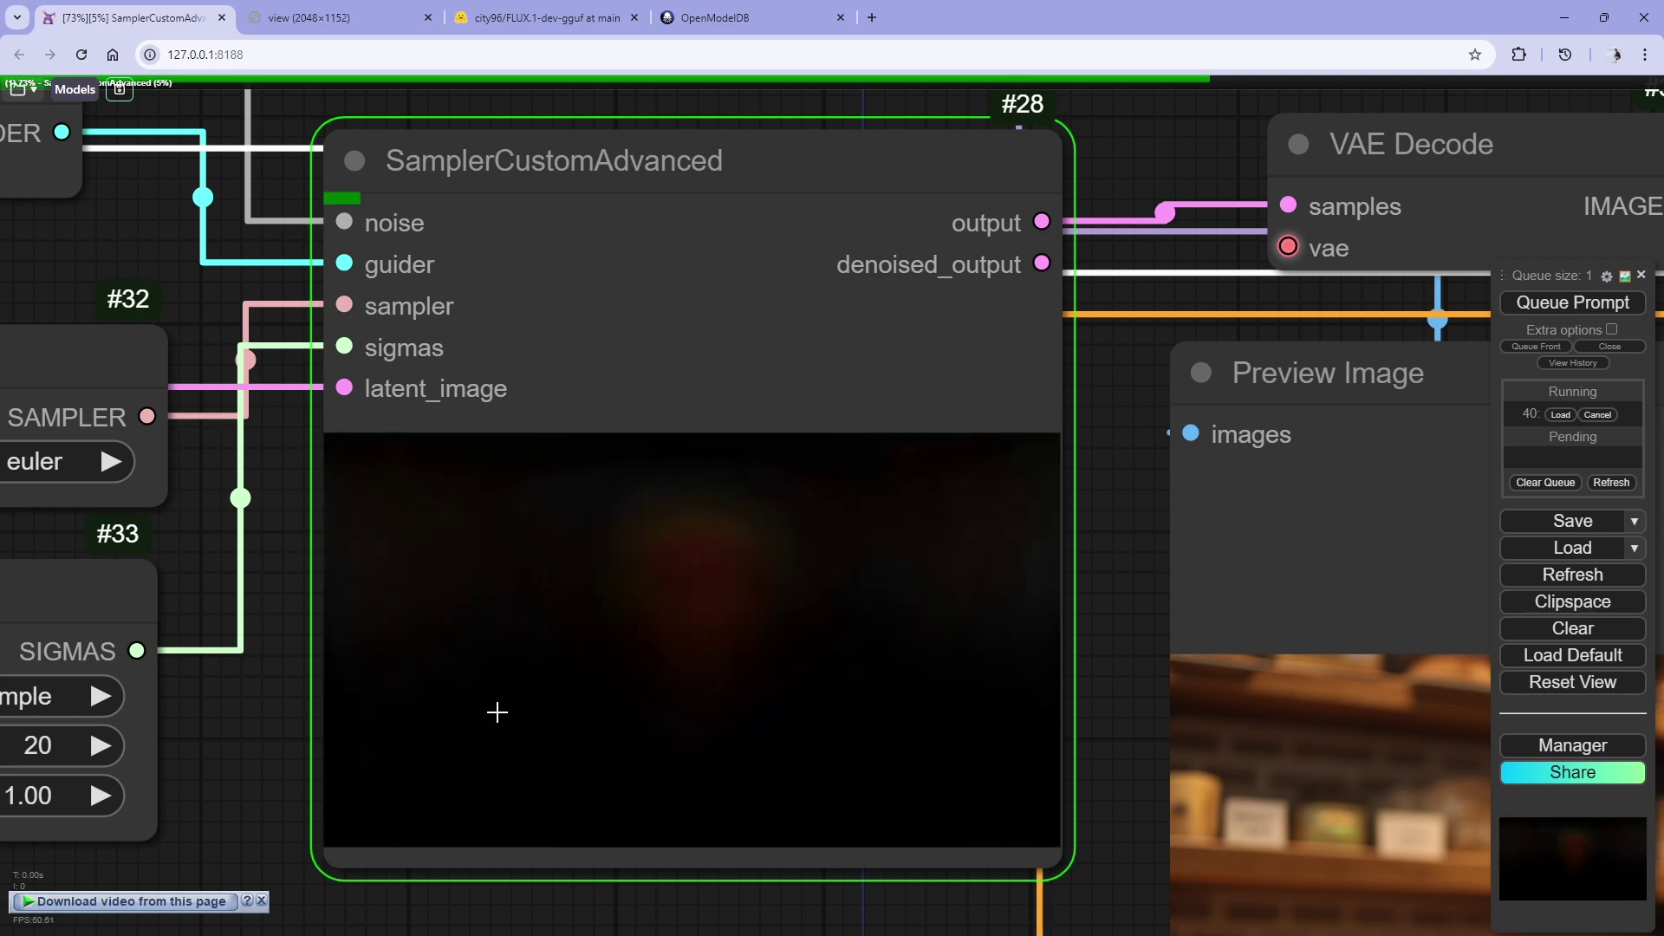
- Zoom the canvas in and out while the old woman portrait is upscaled
scroll(620, 494, up, 6)
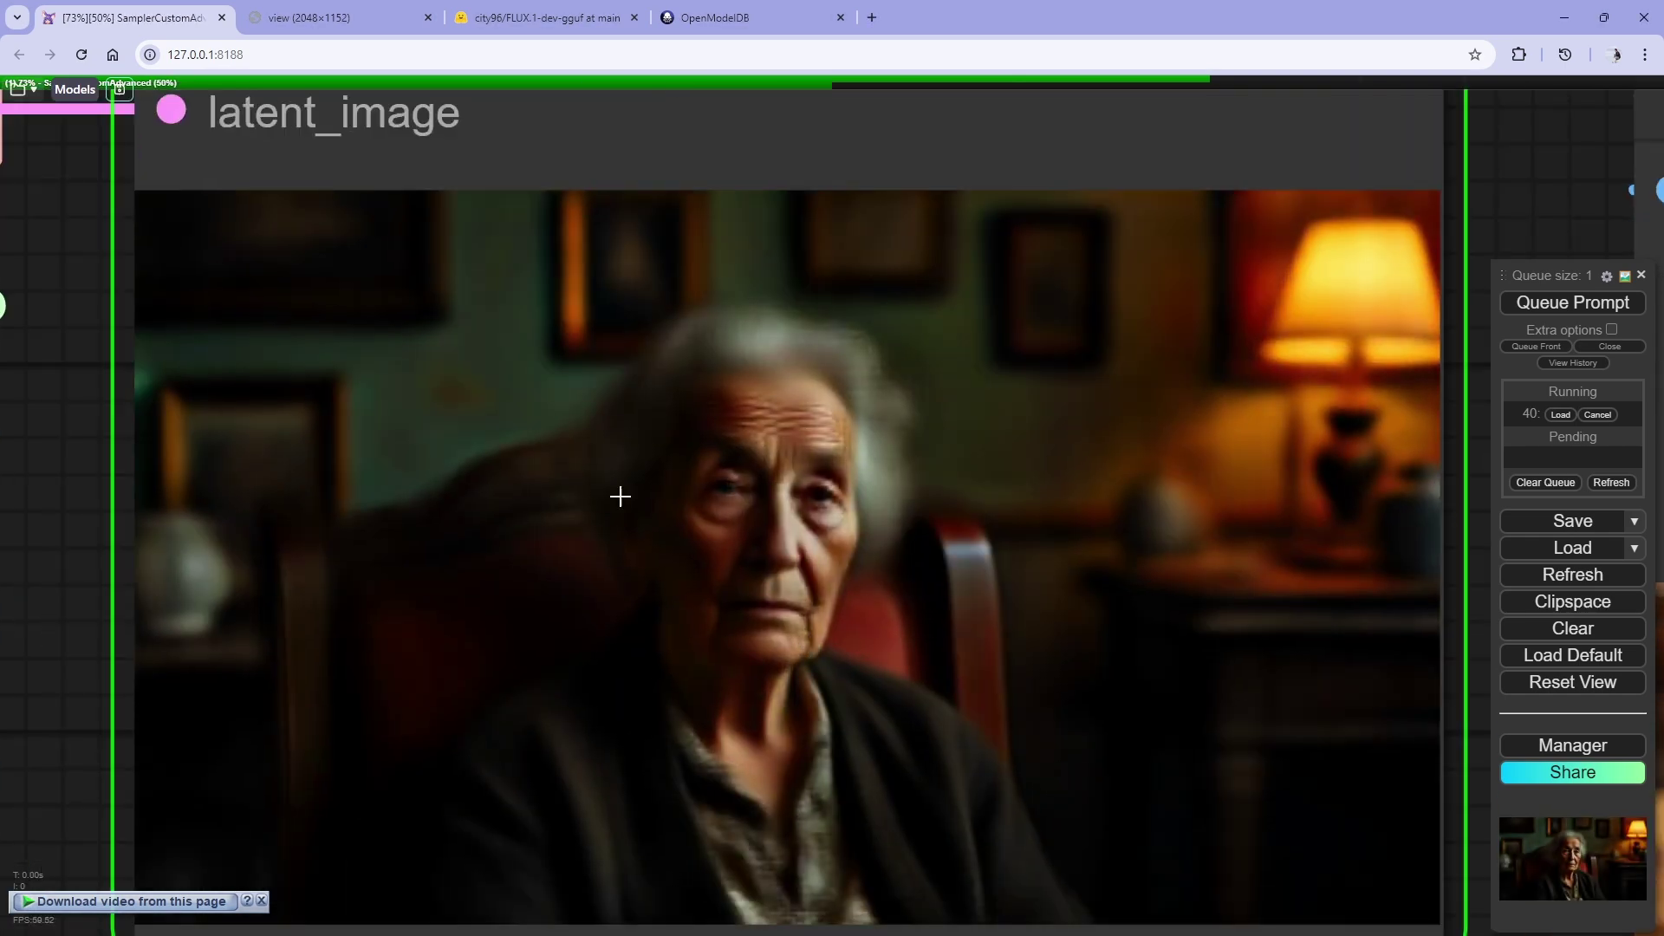
scroll(557, 553, down, 2)
scroll(856, 637, up, 4)
scroll(823, 646, down, 5)
scroll(628, 516, up, 5)
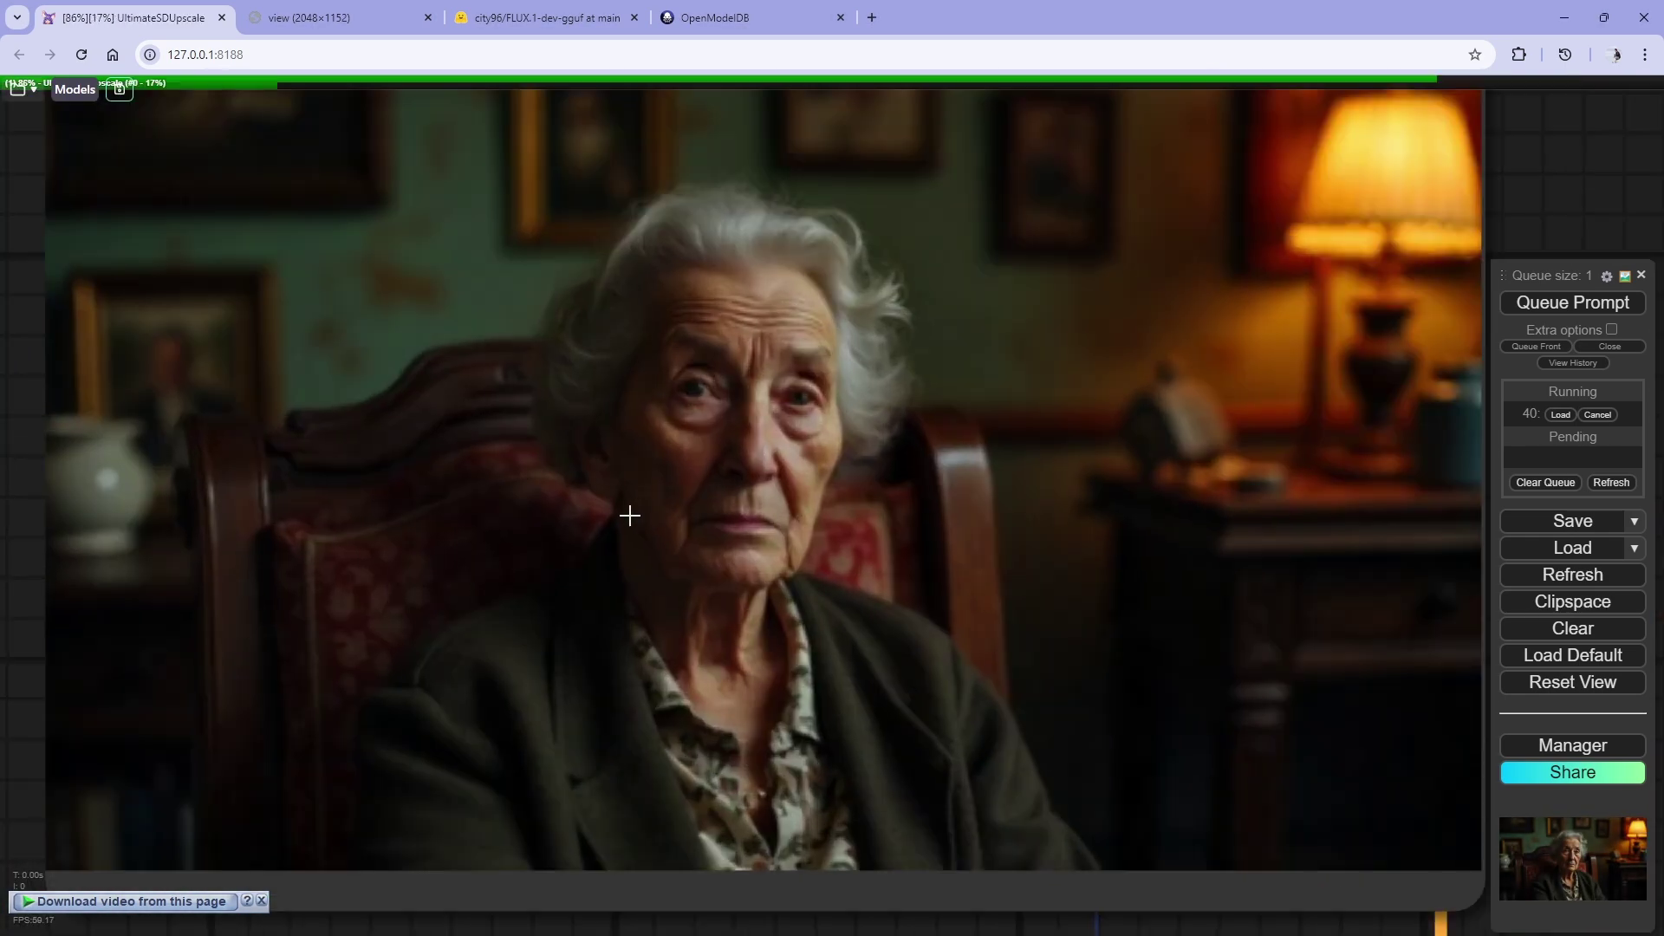
scroll(627, 517, down, 5)
scroll(785, 802, up, 6)
scroll(786, 802, down, 5)
scroll(483, 728, up, 5)
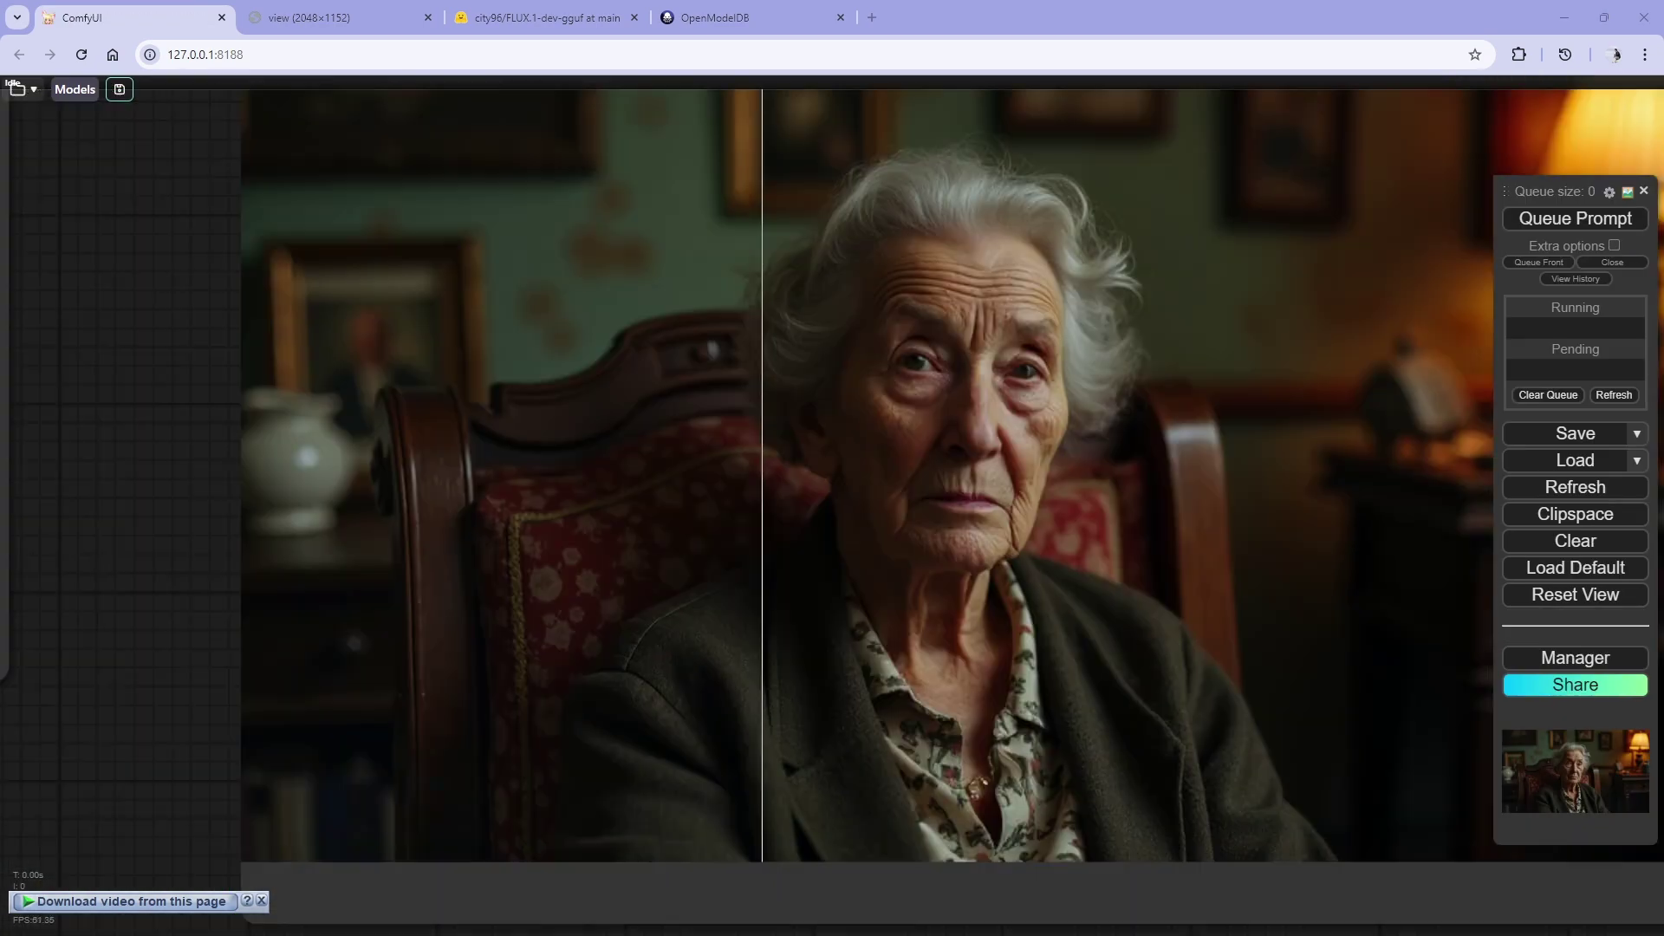
scroll(736, 691, up, 1)
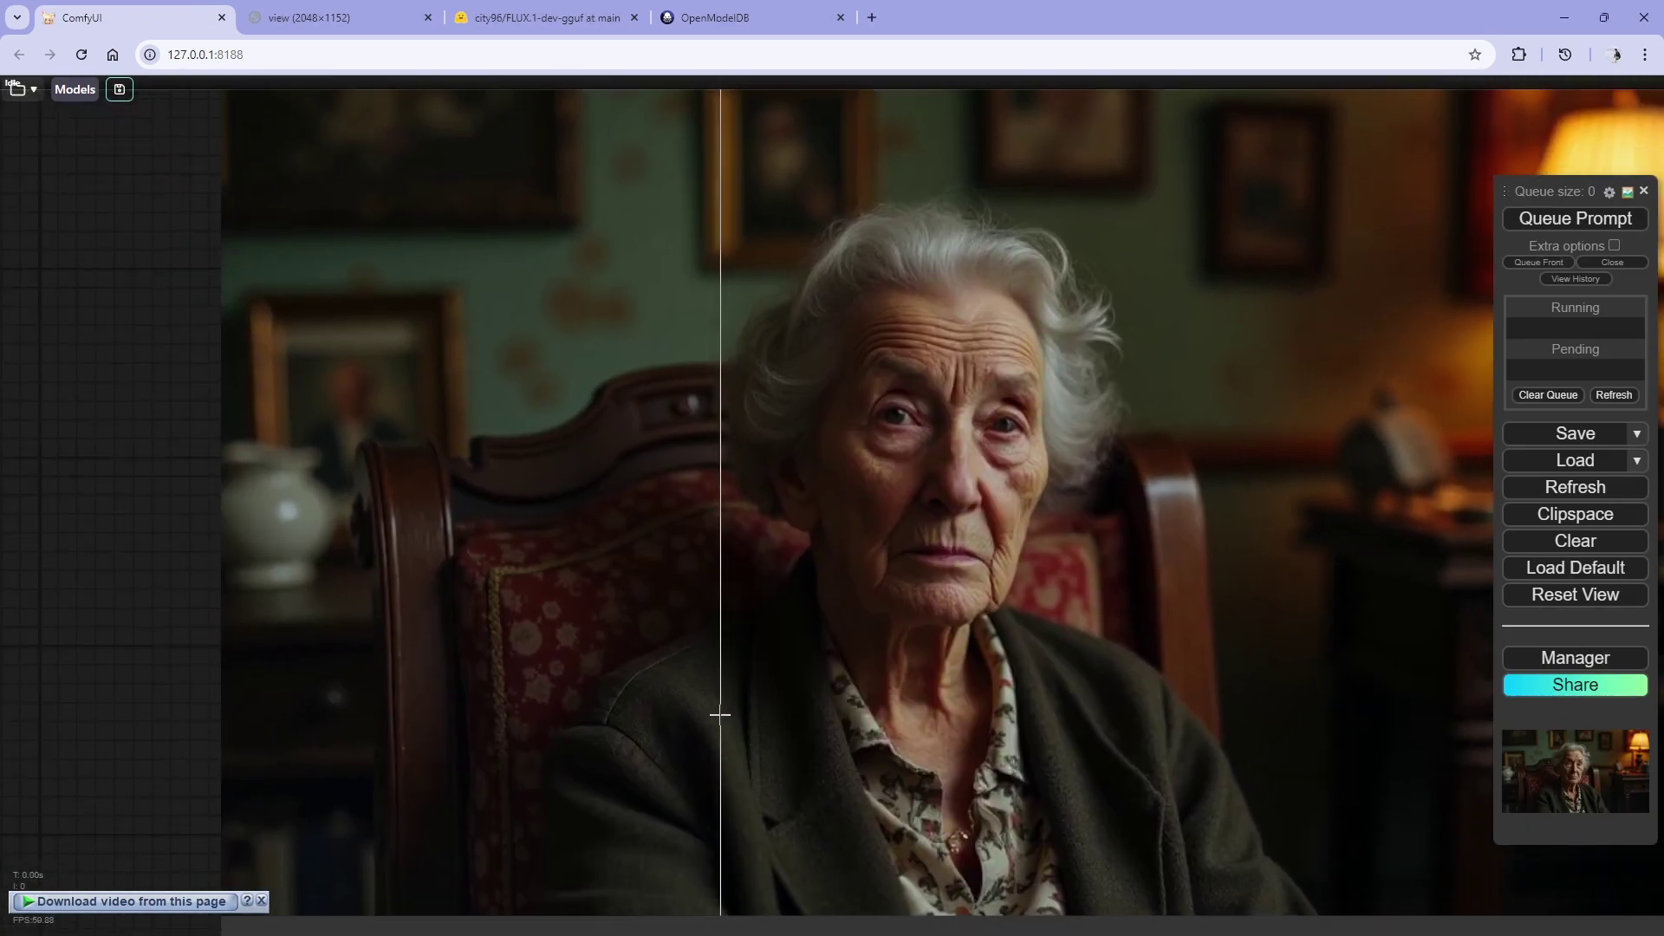
scroll(706, 693, down, 2)
scroll(917, 476, up, 5)
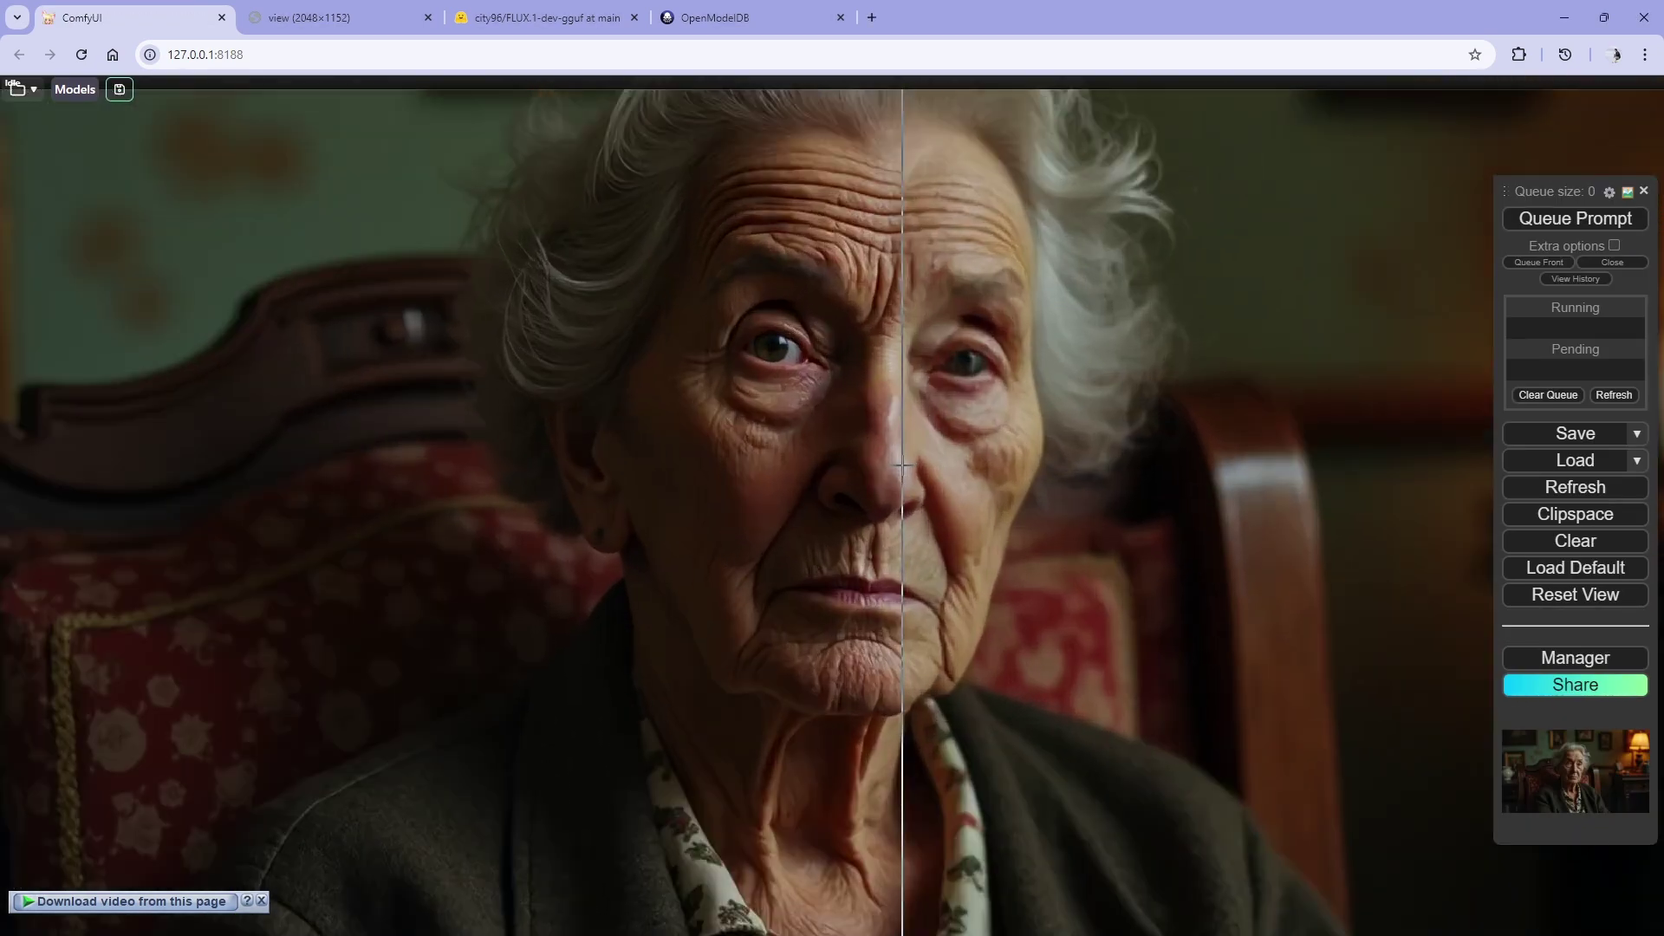
scroll(1113, 444, down, 3)
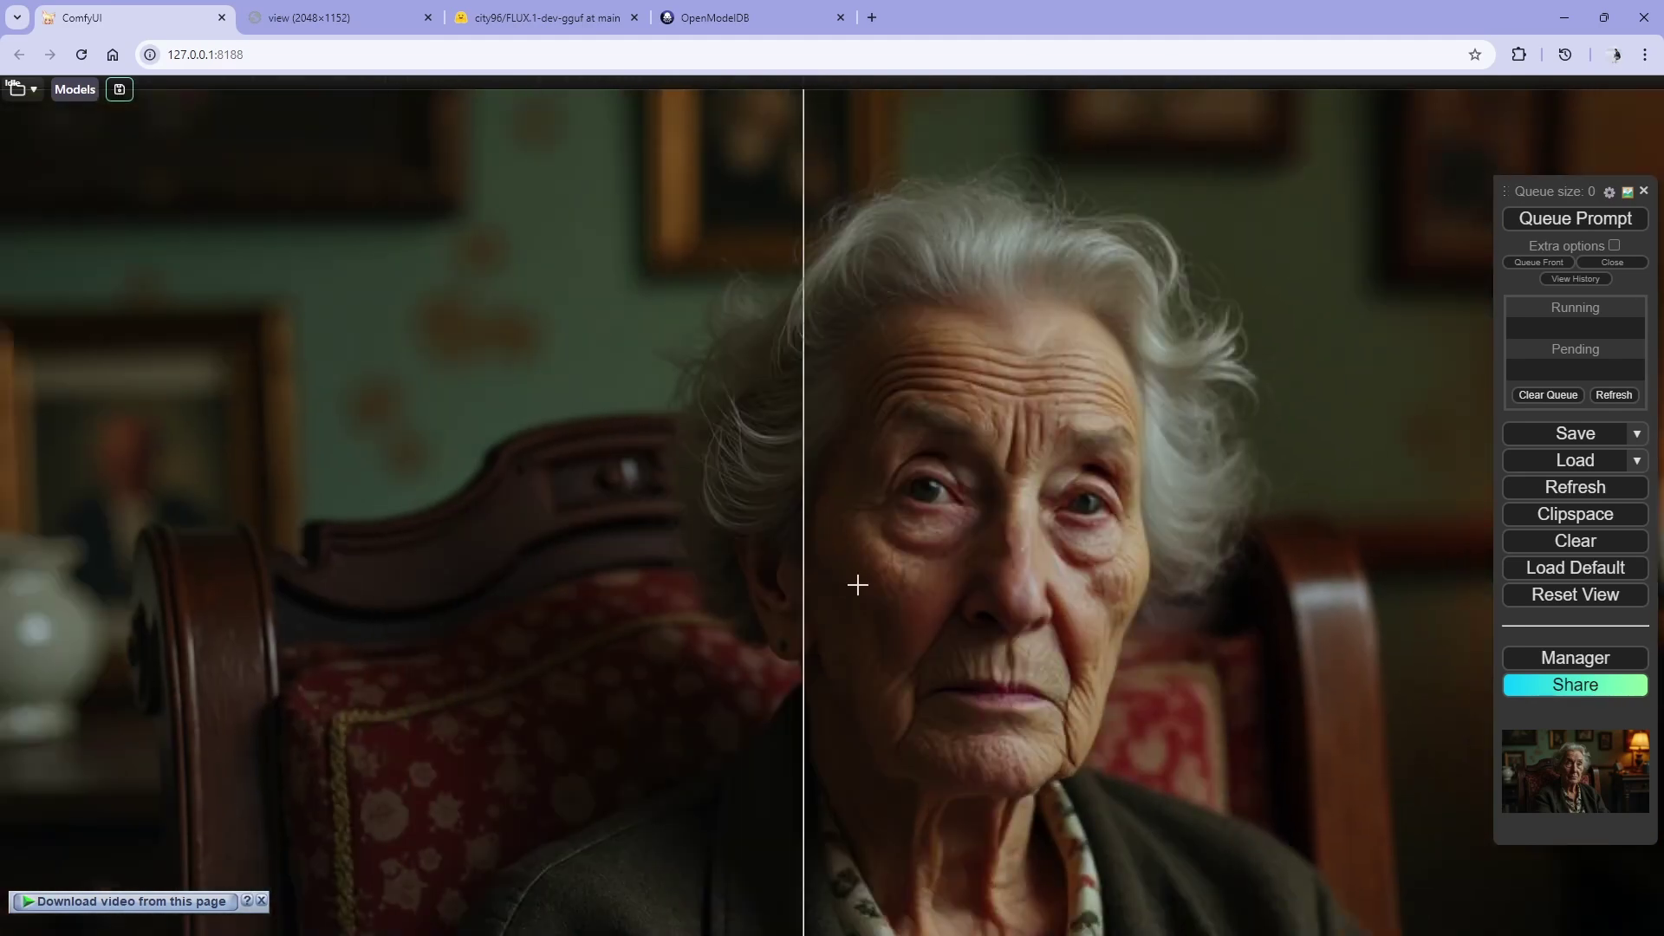
scroll(881, 473, up, 2)
scroll(881, 473, down, 3)
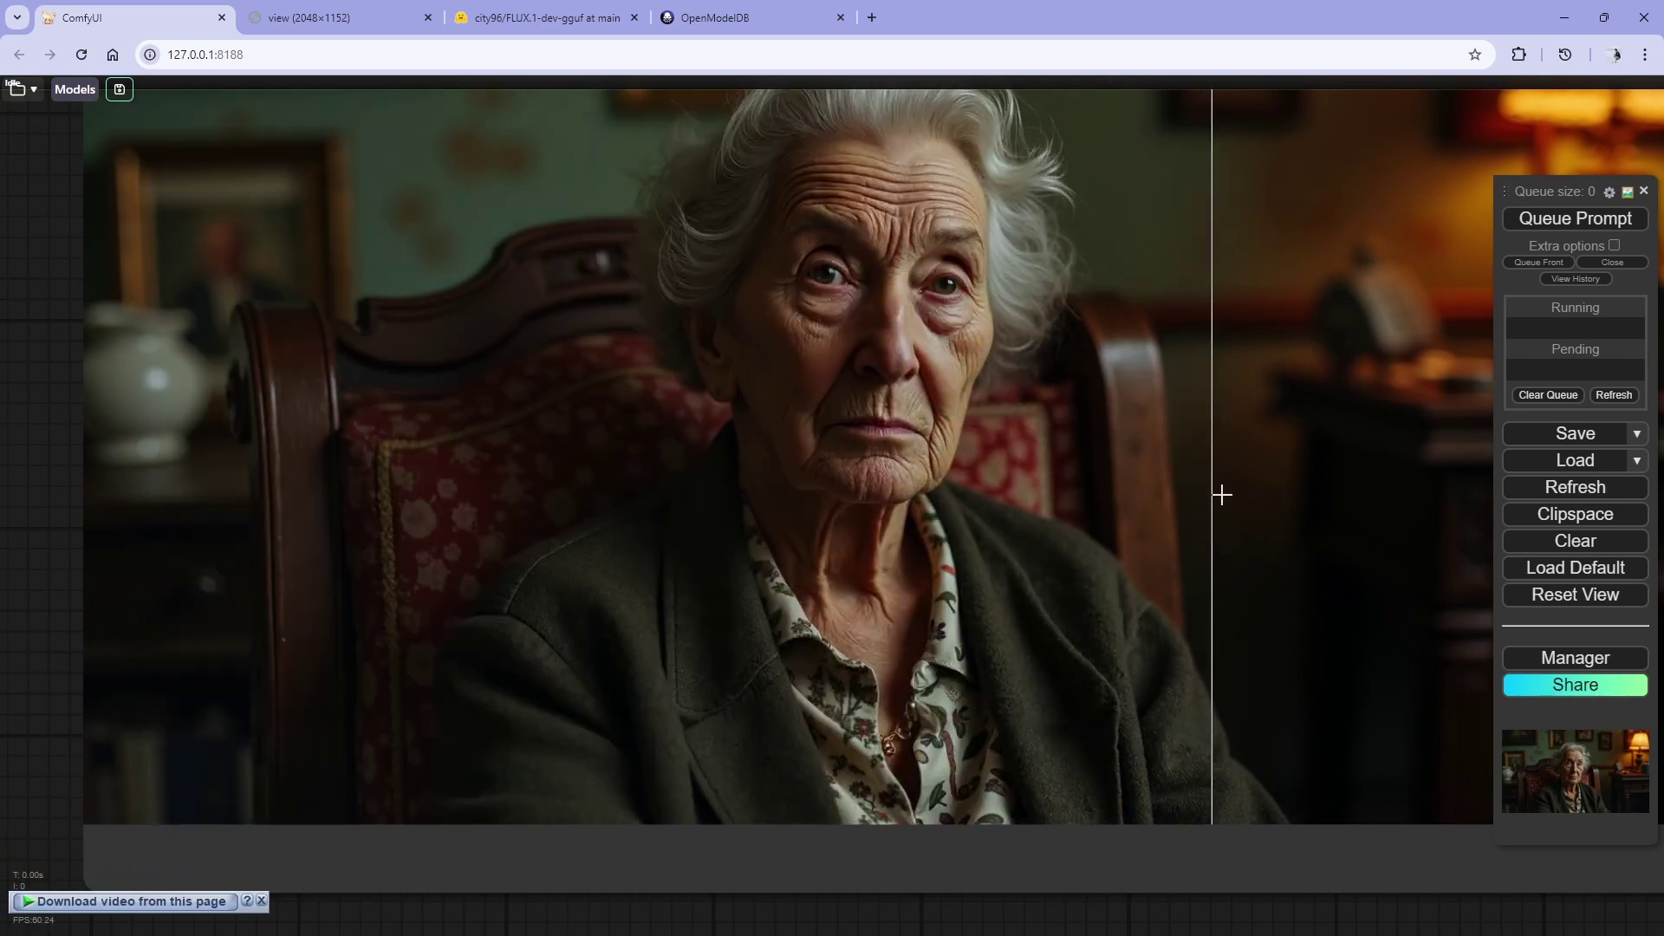
drag(275, 398, 394, 305)
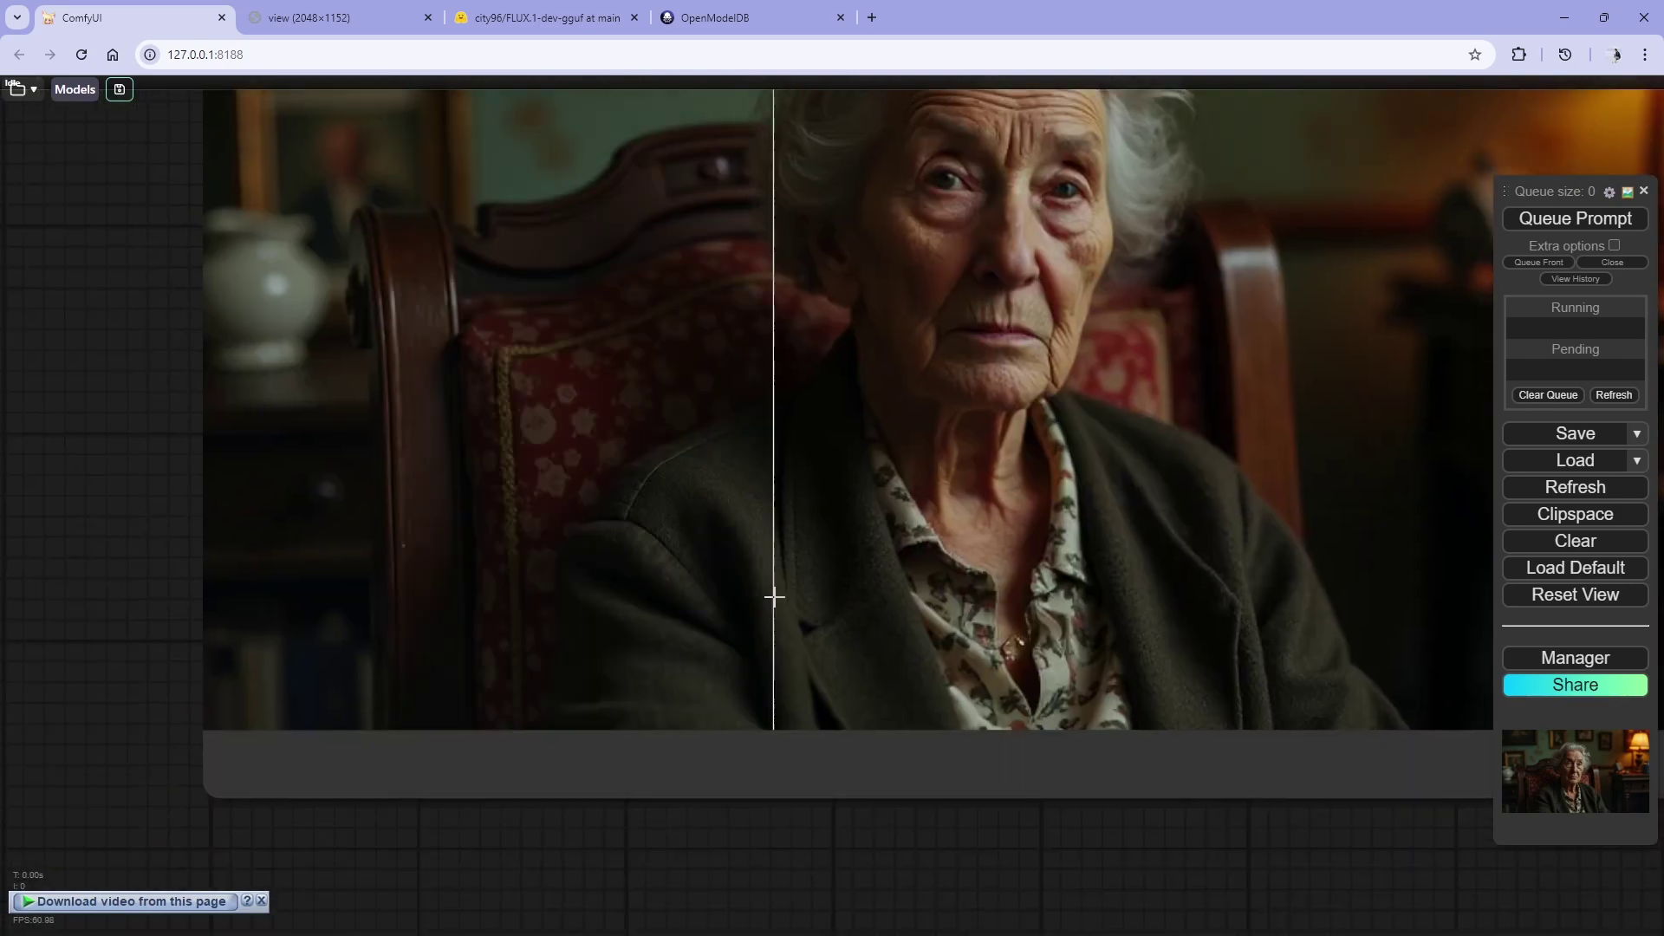
scroll(772, 598, up, 10)
scroll(773, 596, up, 1)
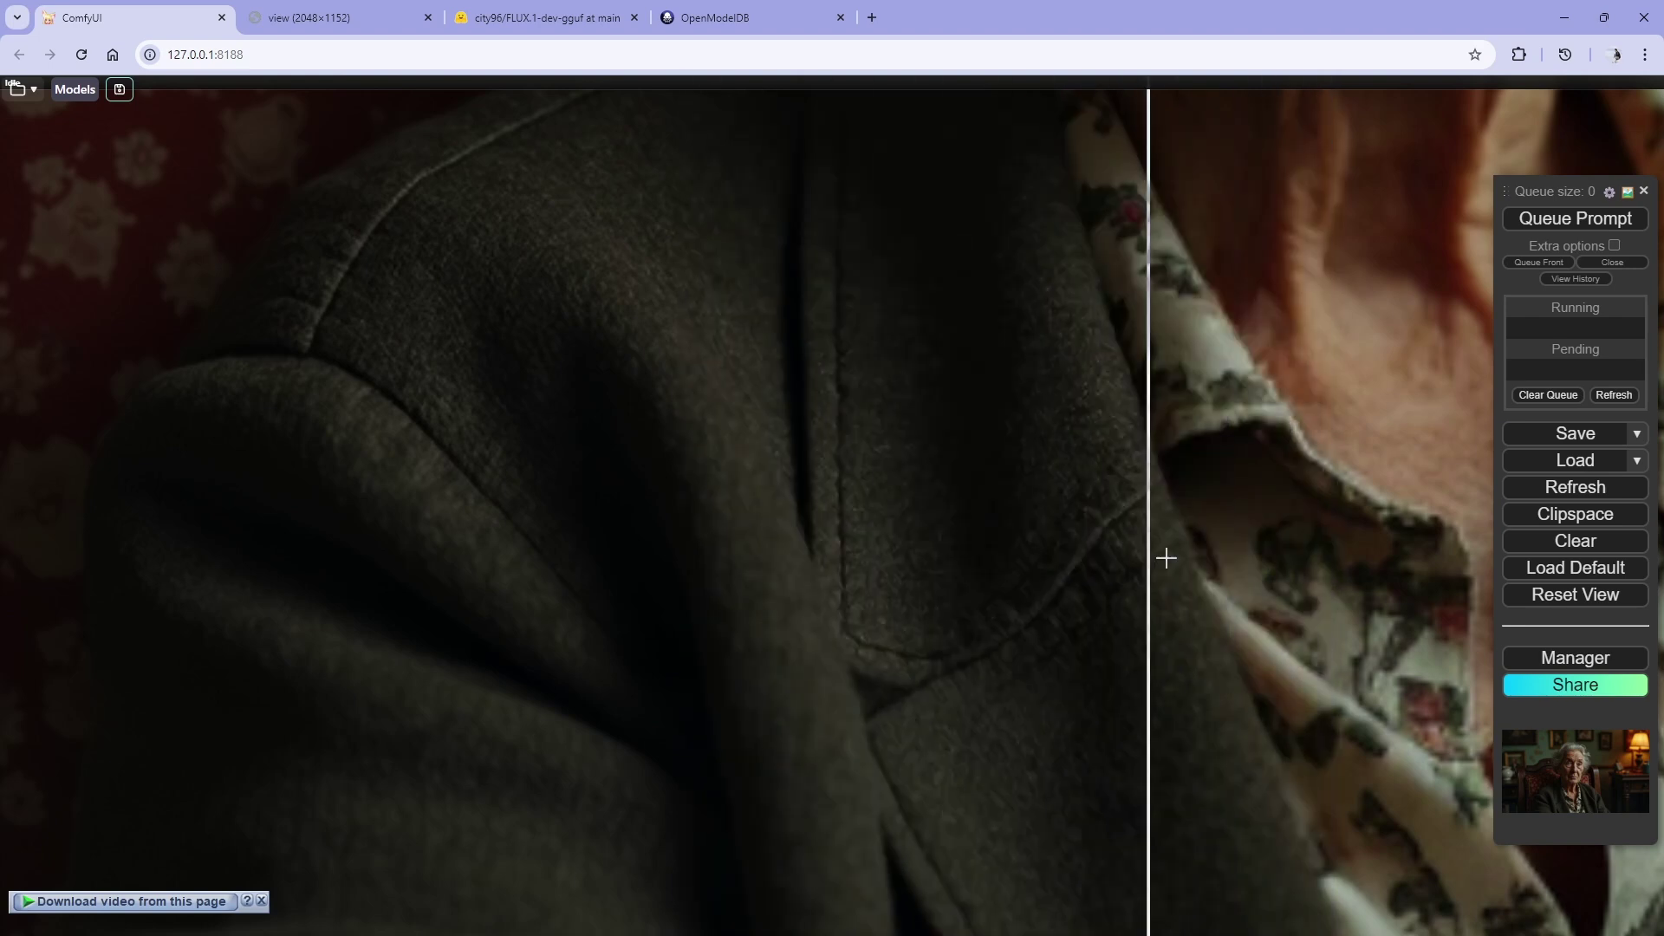
scroll(1208, 559, down, 4)
drag(1200, 620, 364, 484)
drag(835, 491, 892, 628)
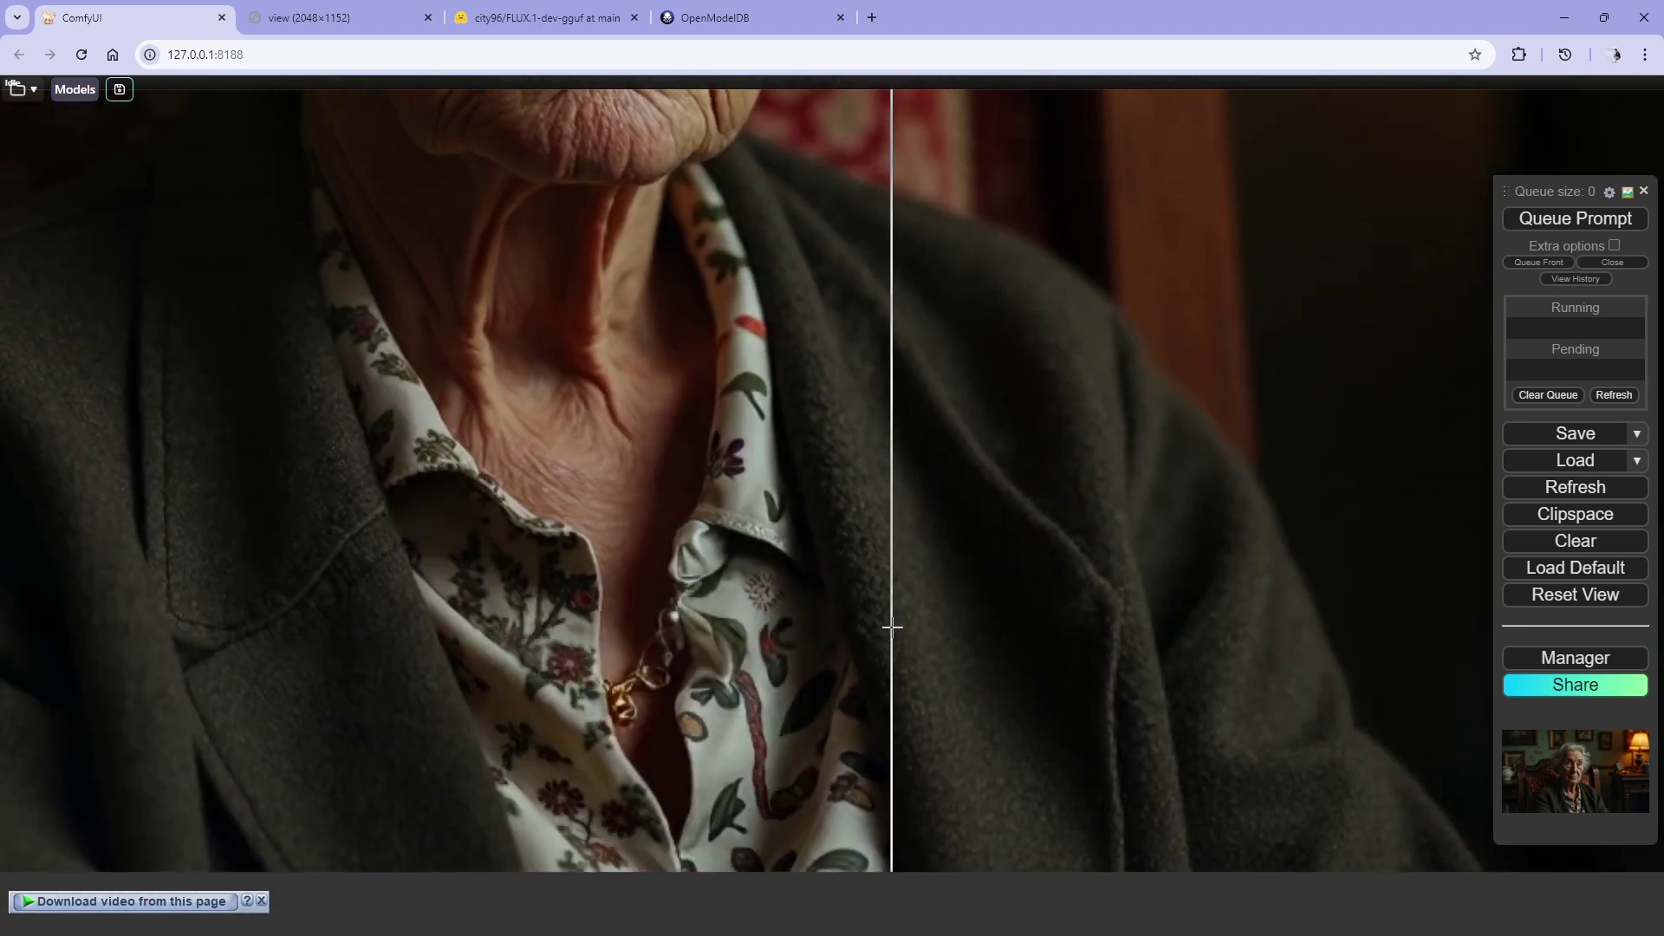
scroll(867, 645, up, 1)
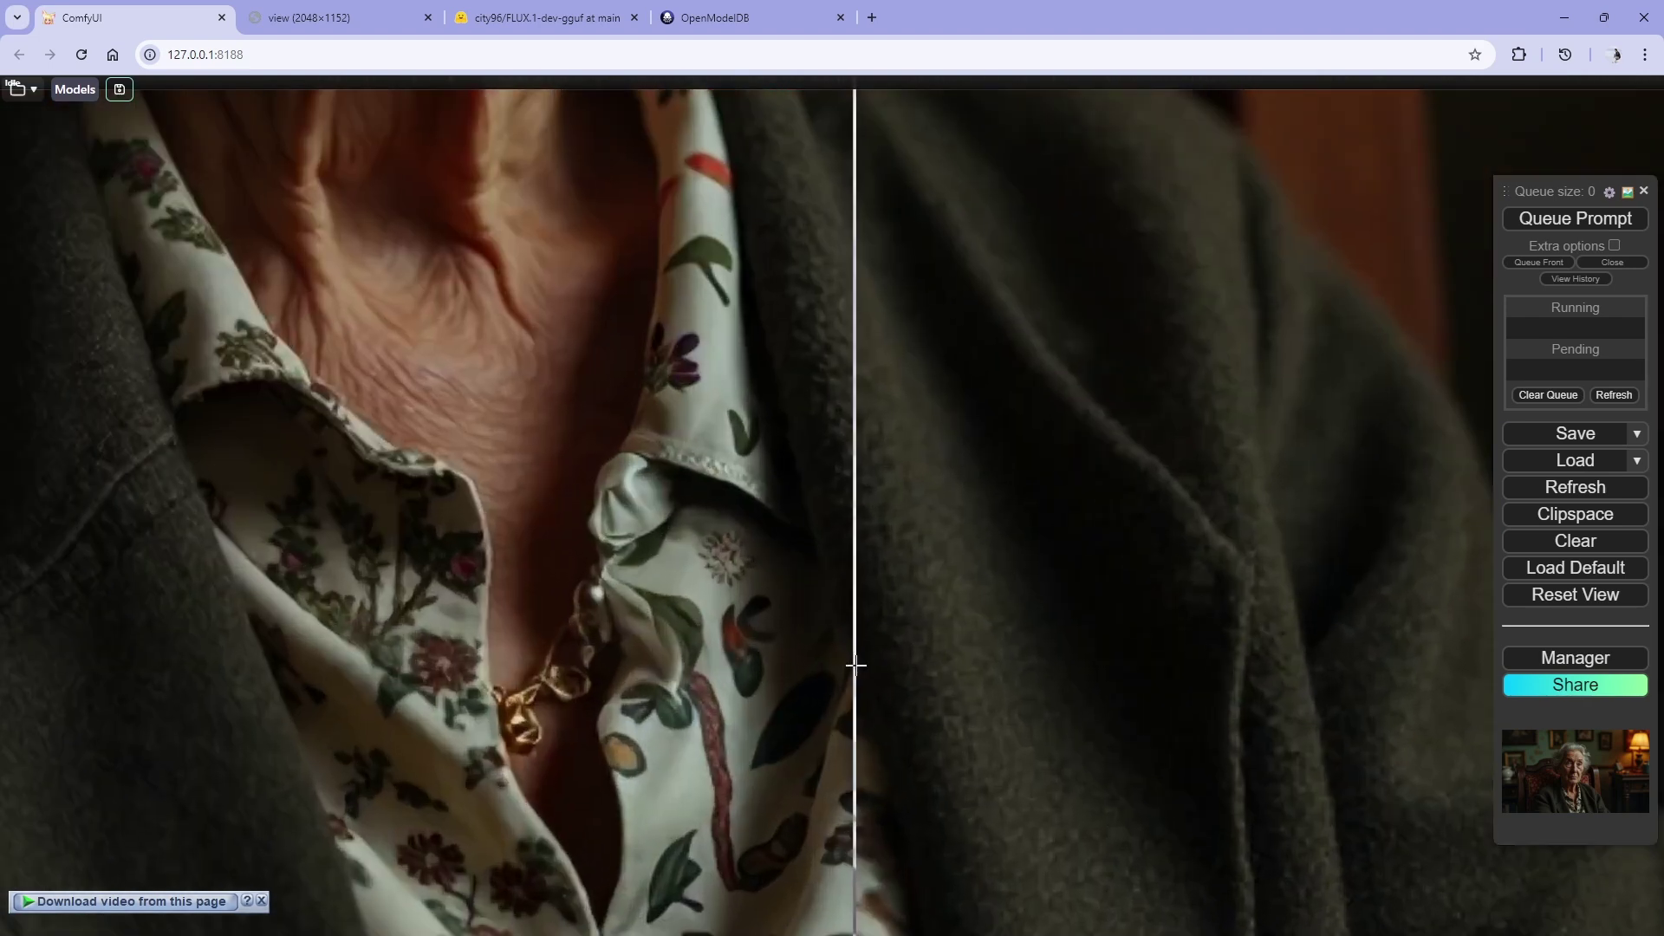
scroll(538, 642, up, 2)
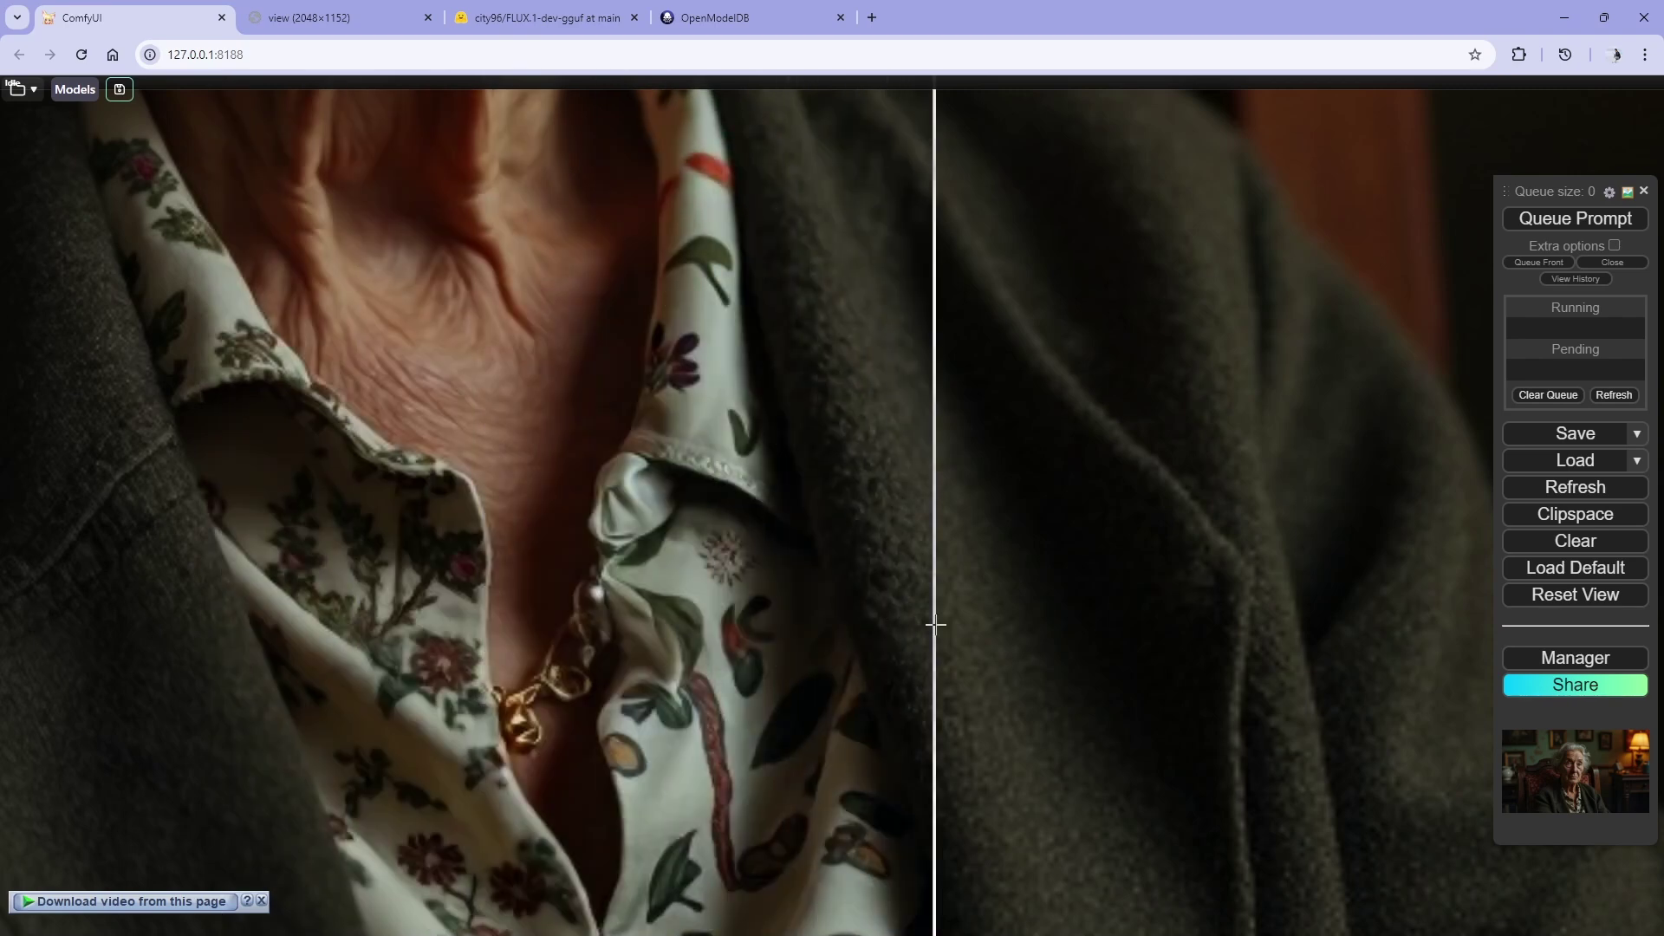
scroll(938, 624, down, 1)
scroll(1047, 632, down, 1)
scroll(953, 476, down, 2)
scroll(840, 283, up, 3)
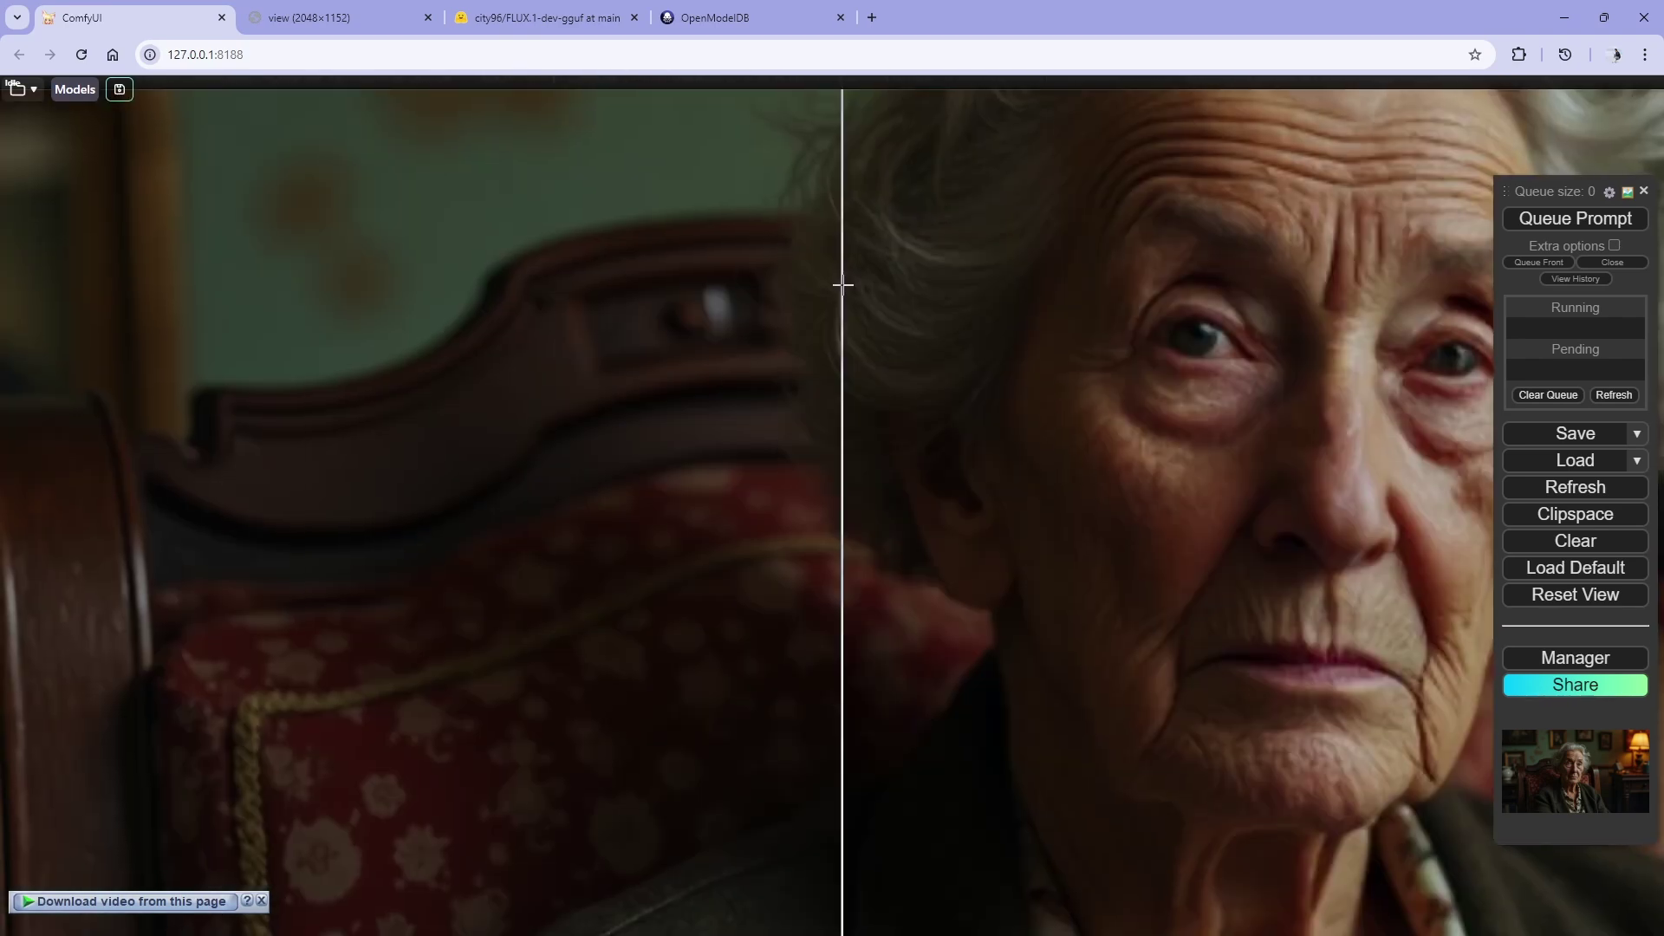
scroll(953, 403, down, 1)
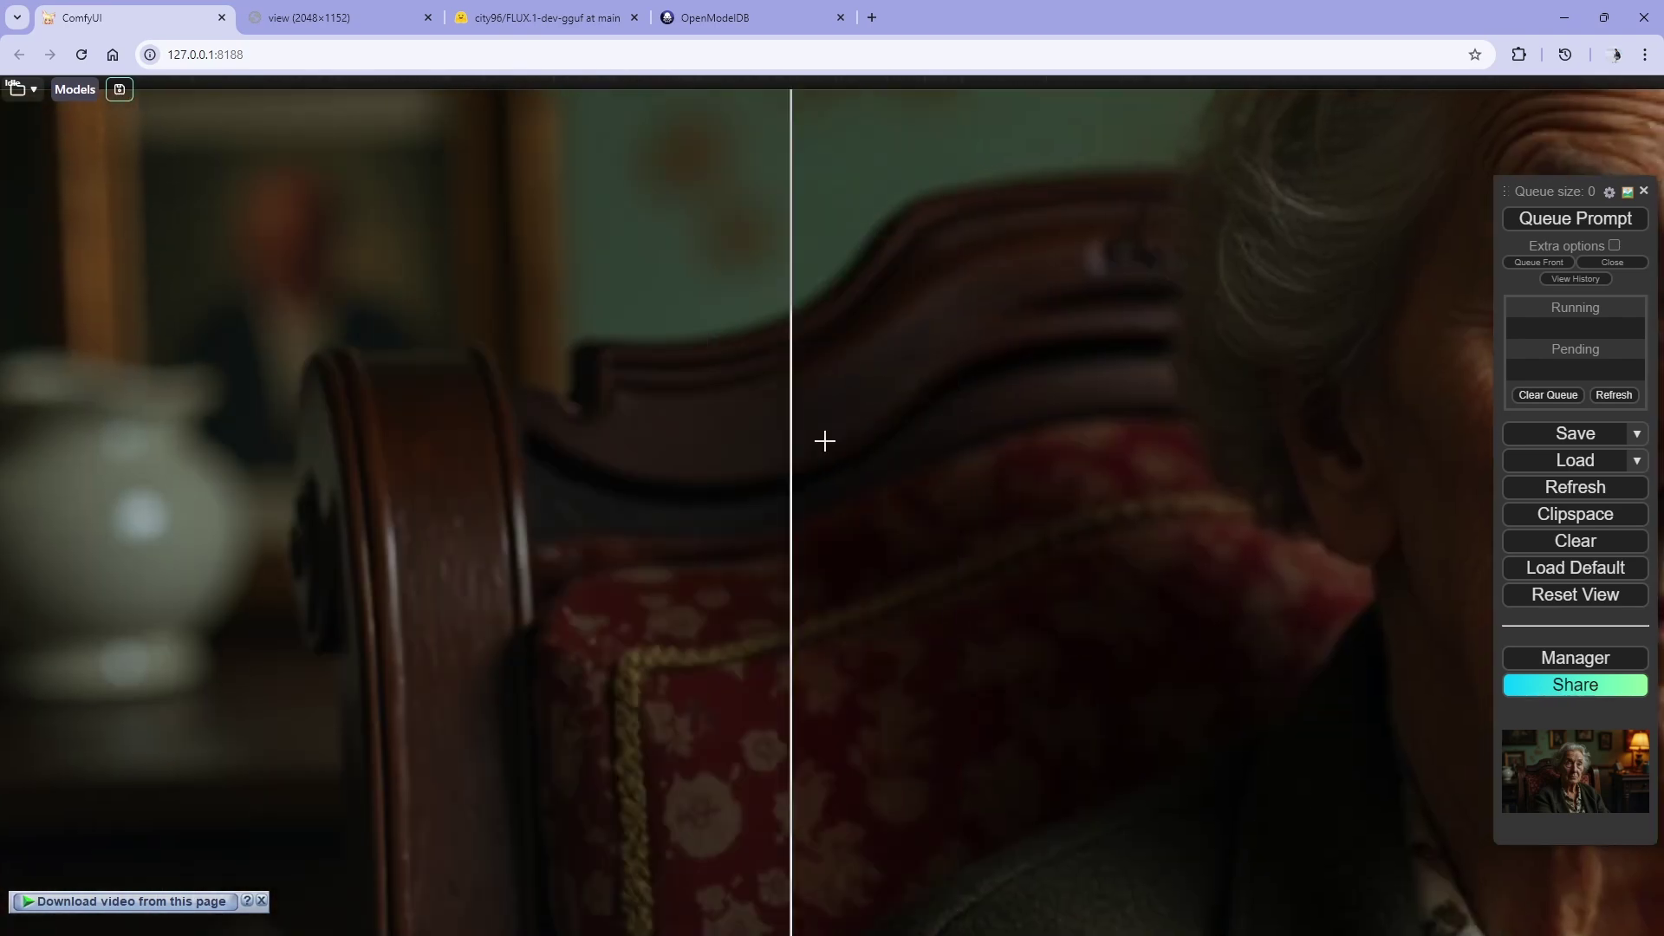
scroll(962, 460, down, 1)
drag(697, 360, 708, 757)
scroll(557, 479, down, 3)
drag(1059, 392, 669, 460)
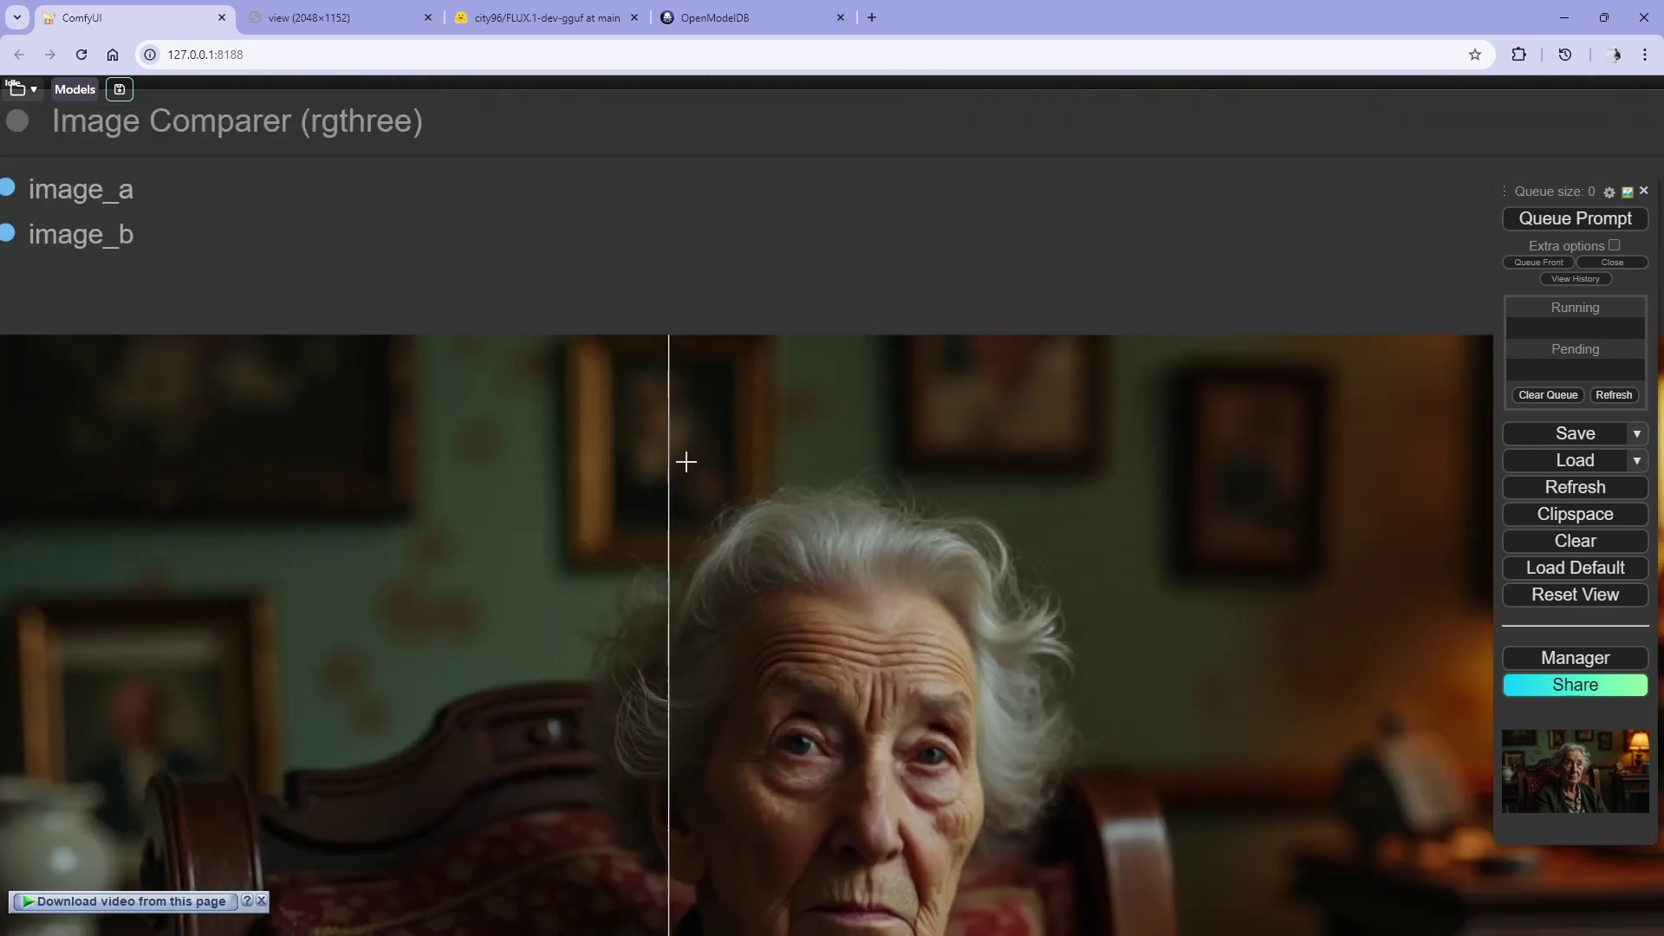
scroll(693, 462, down, 1)
drag(1006, 554, 247, 338)
scroll(763, 278, up, 2)
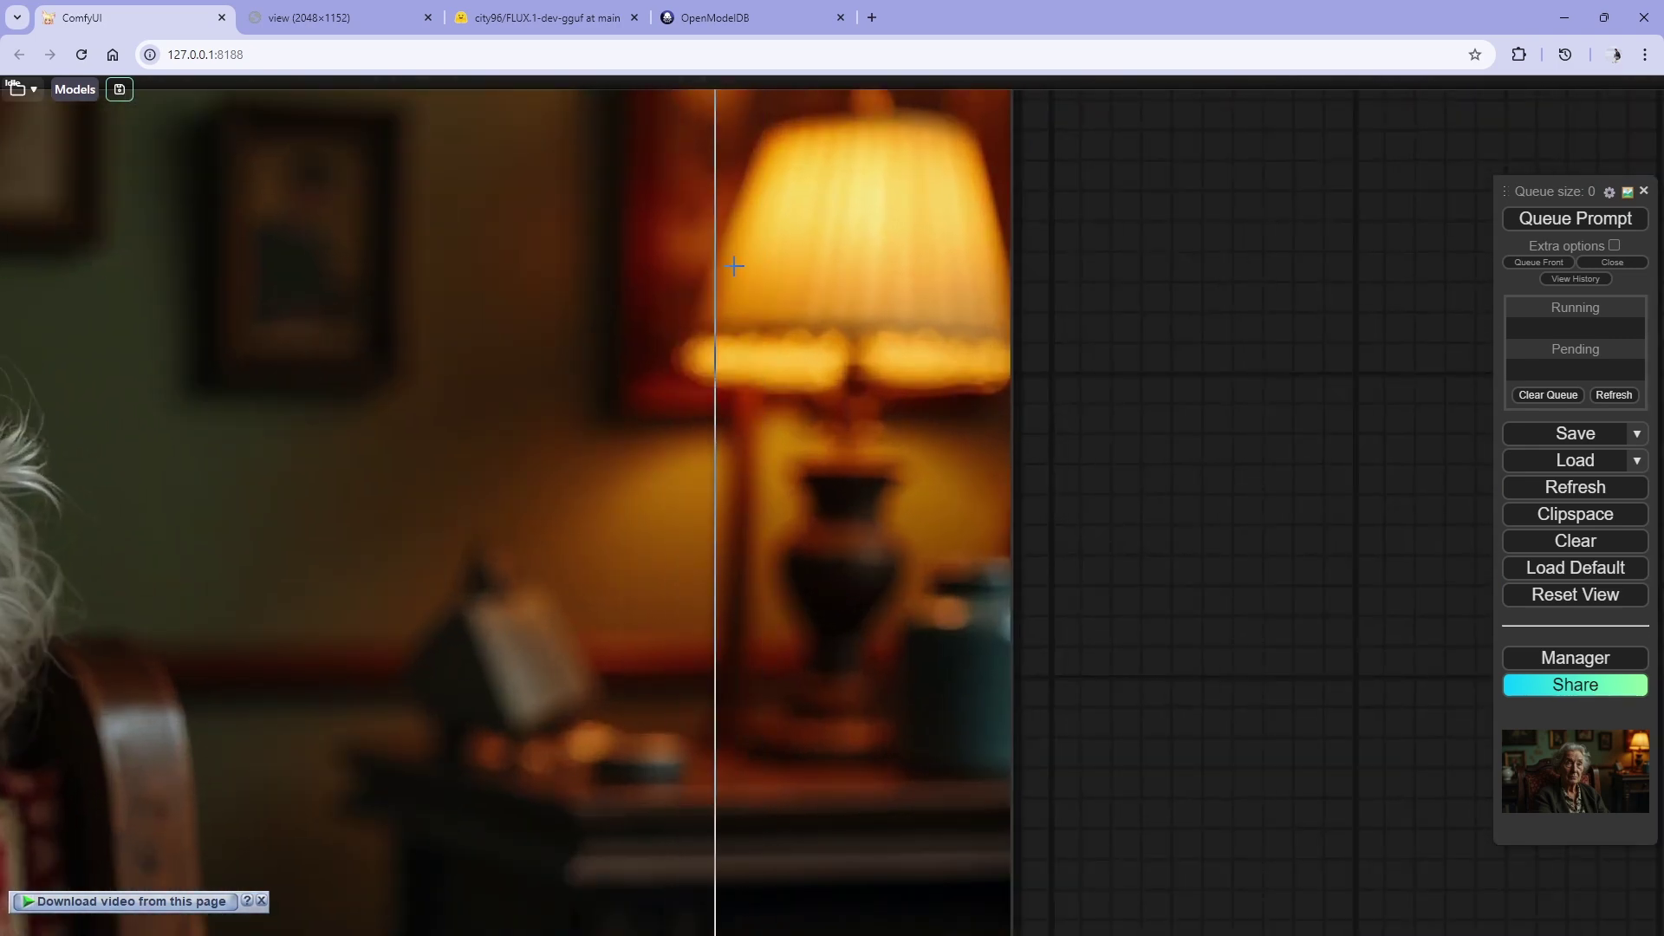
drag(421, 507, 866, 172)
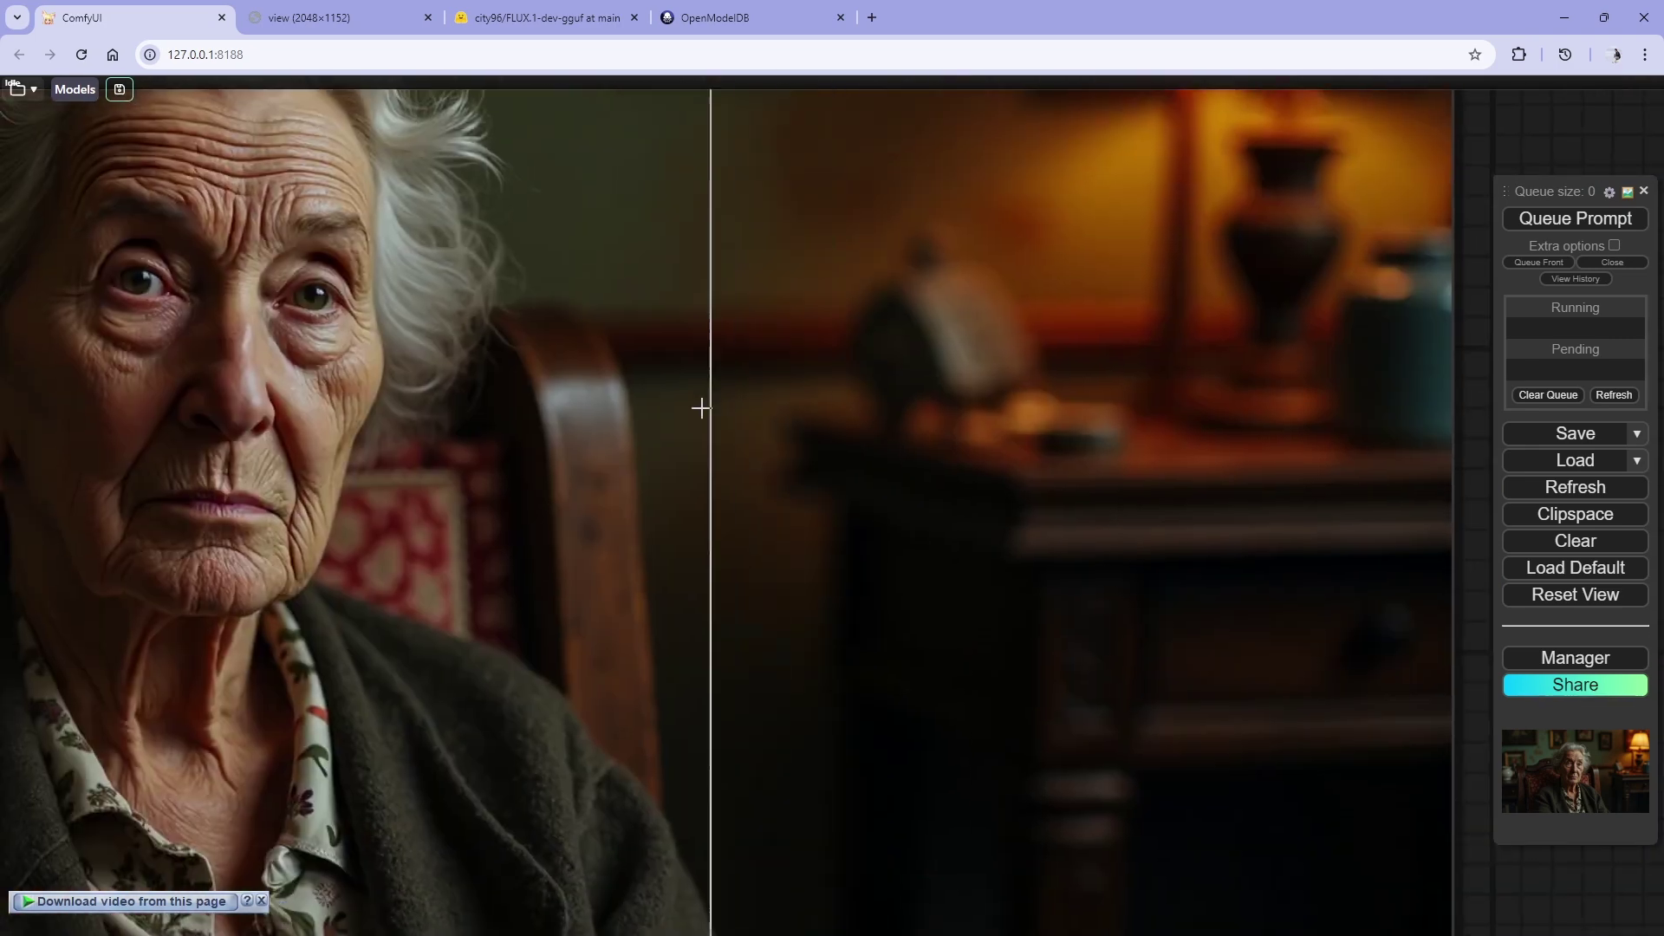
drag(657, 651, 938, 220)
scroll(902, 260, down, 1)
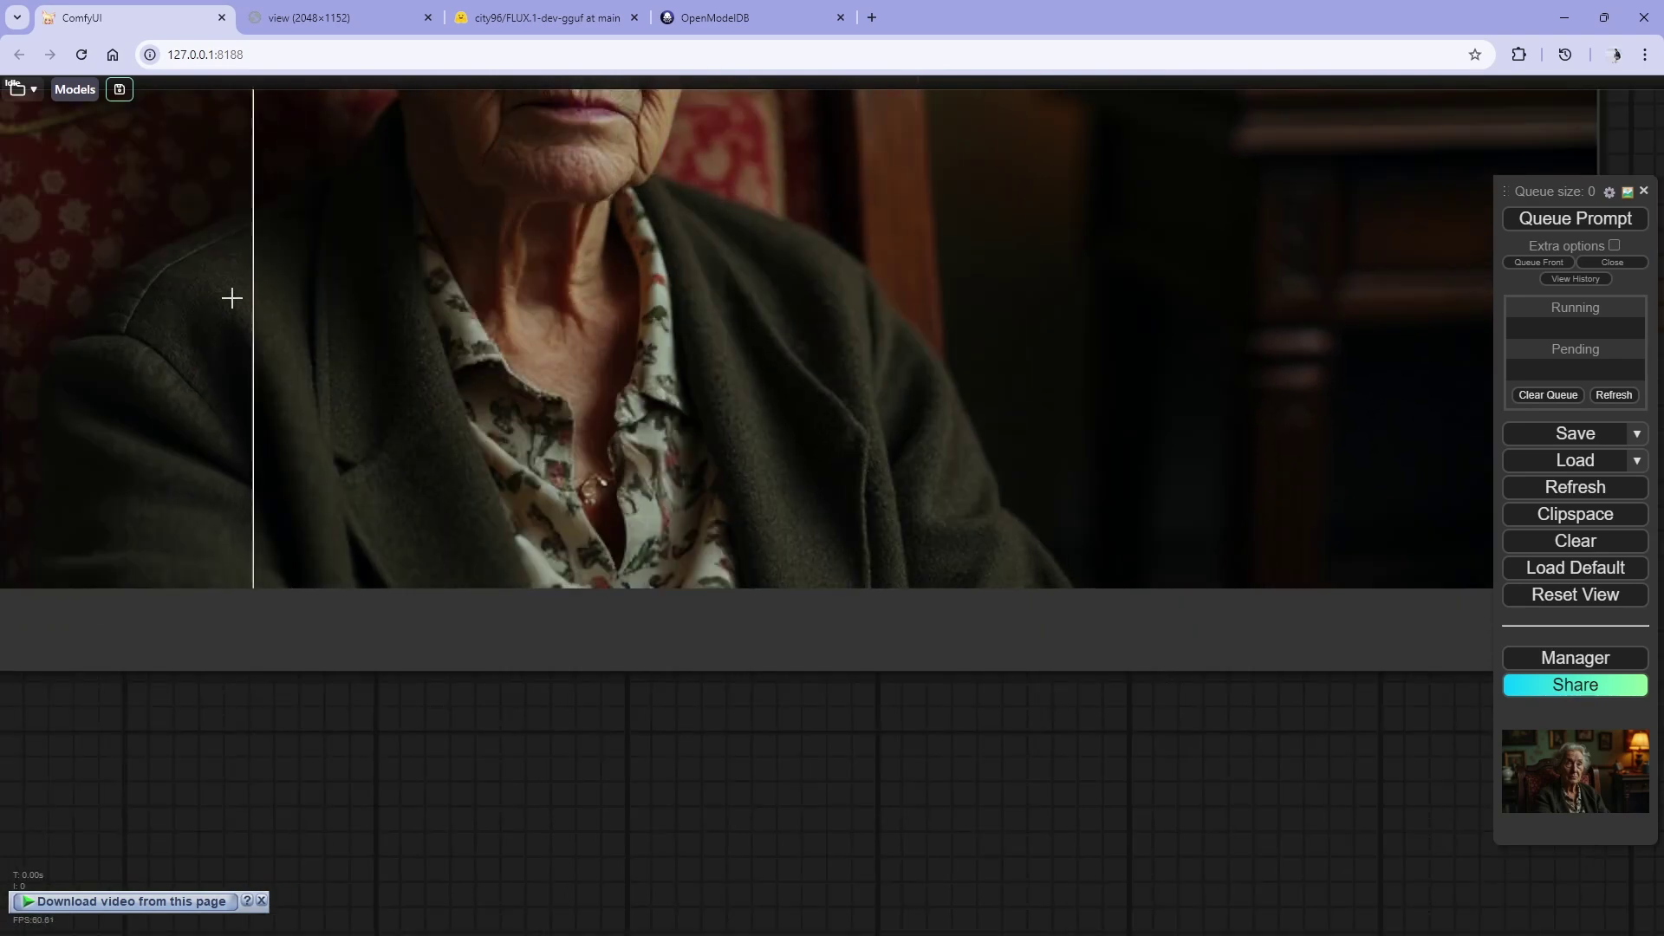
scroll(405, 725, down, 5)
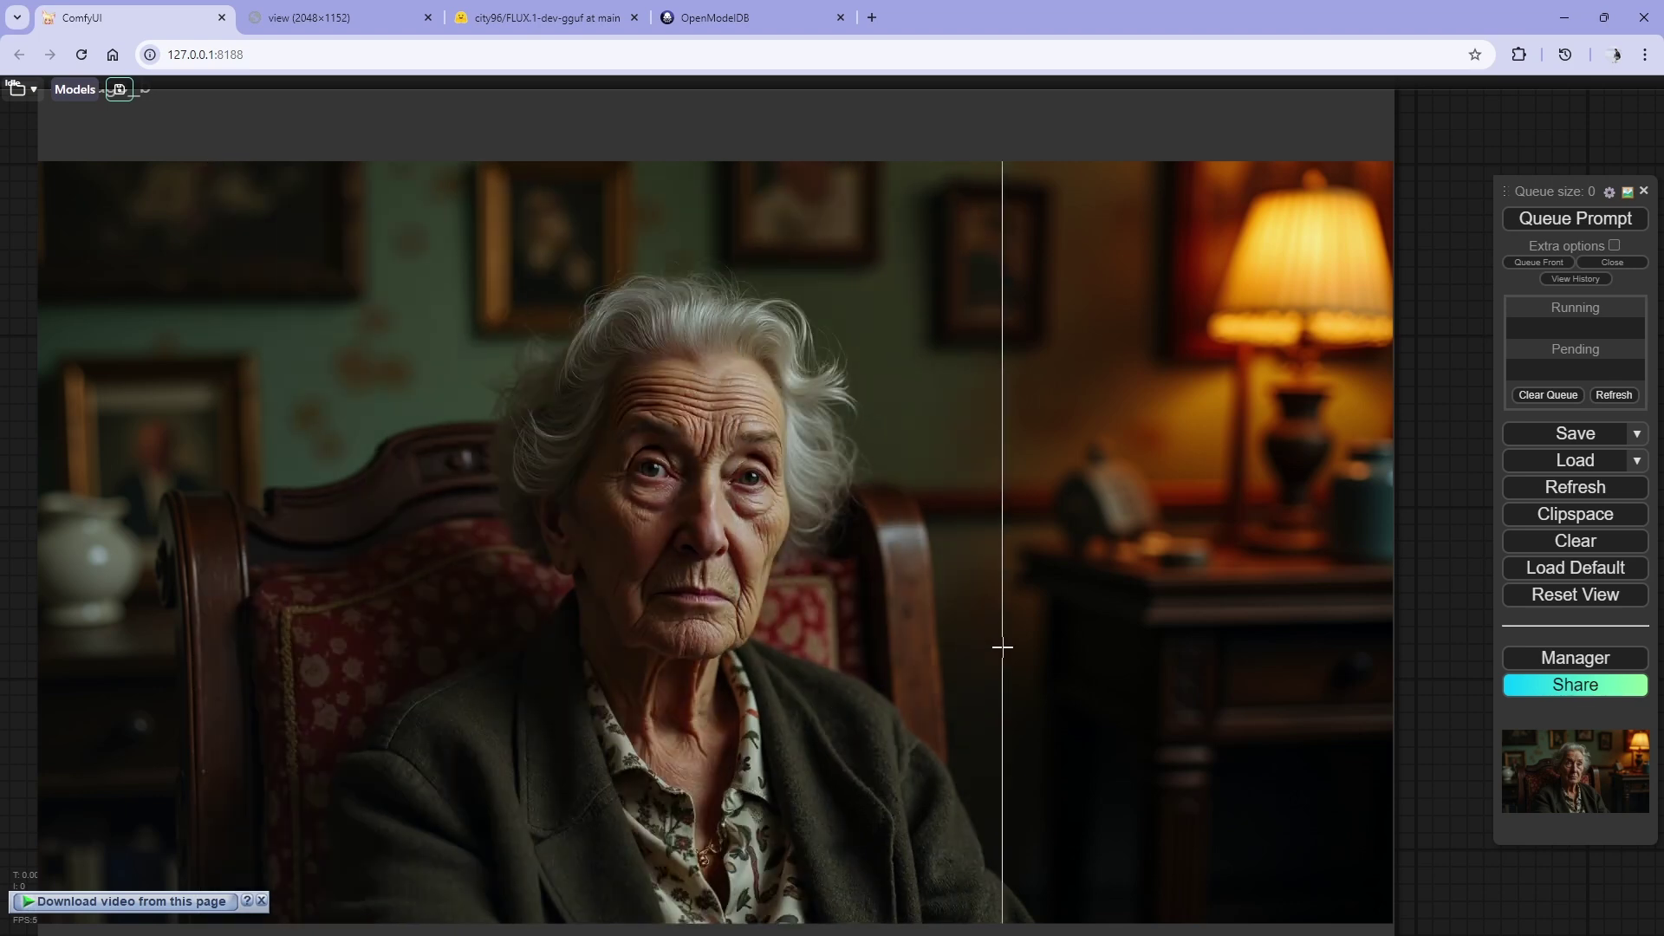
scroll(1003, 648, down, 1)
drag(807, 650, 875, 576)
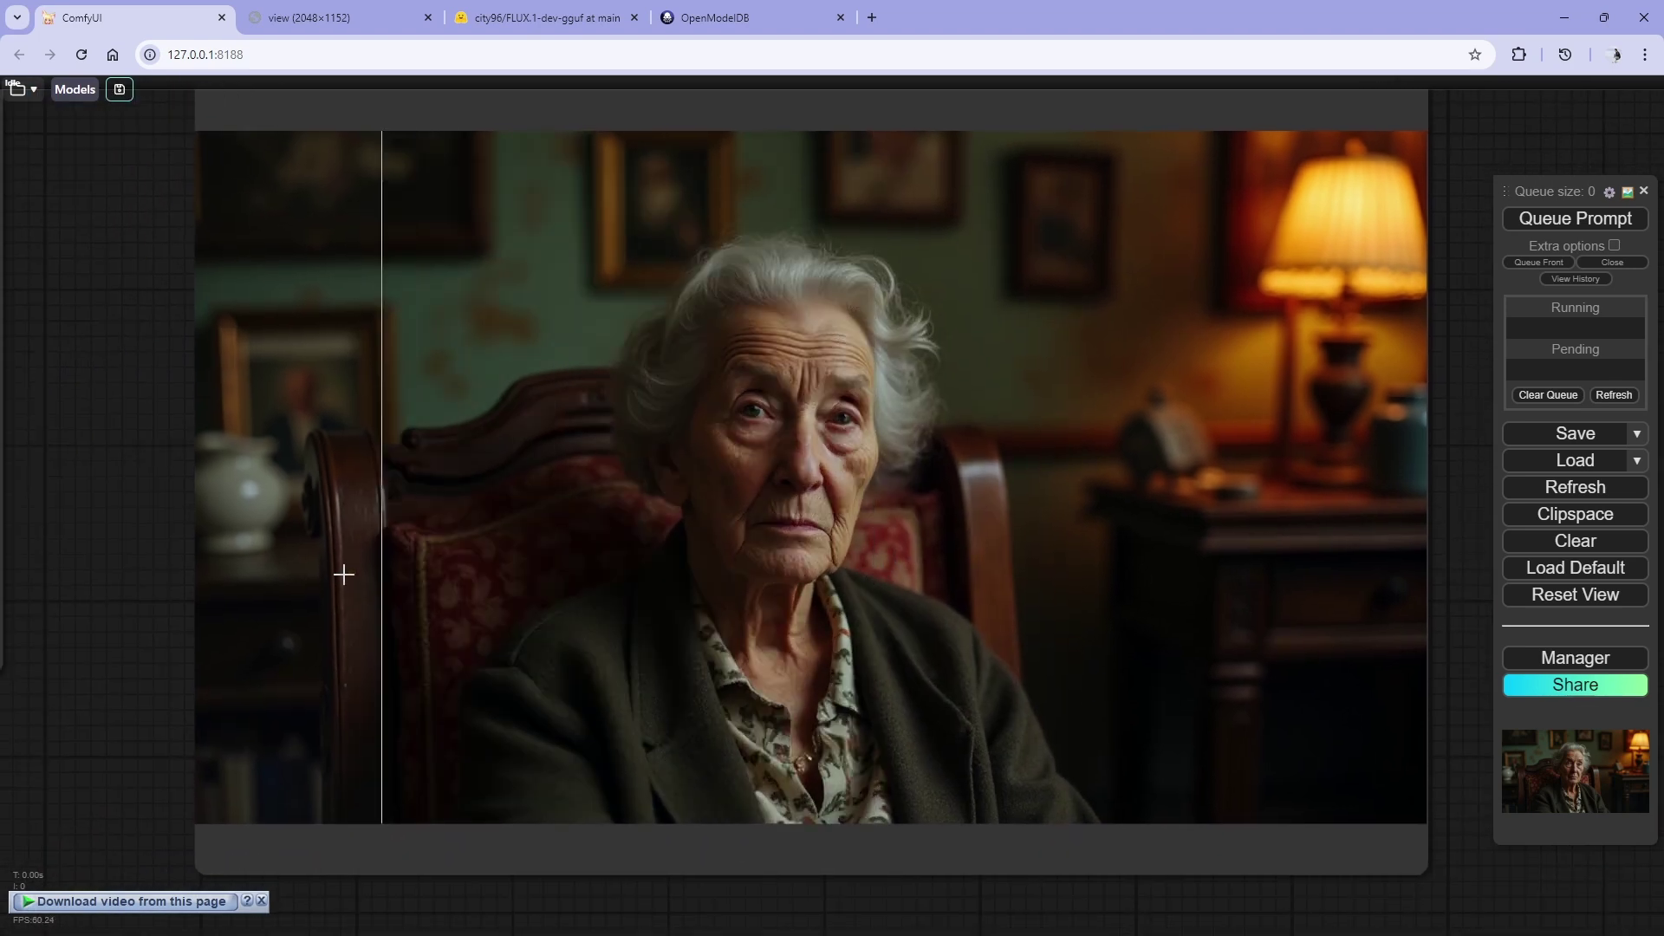
scroll(344, 573, down, 3)
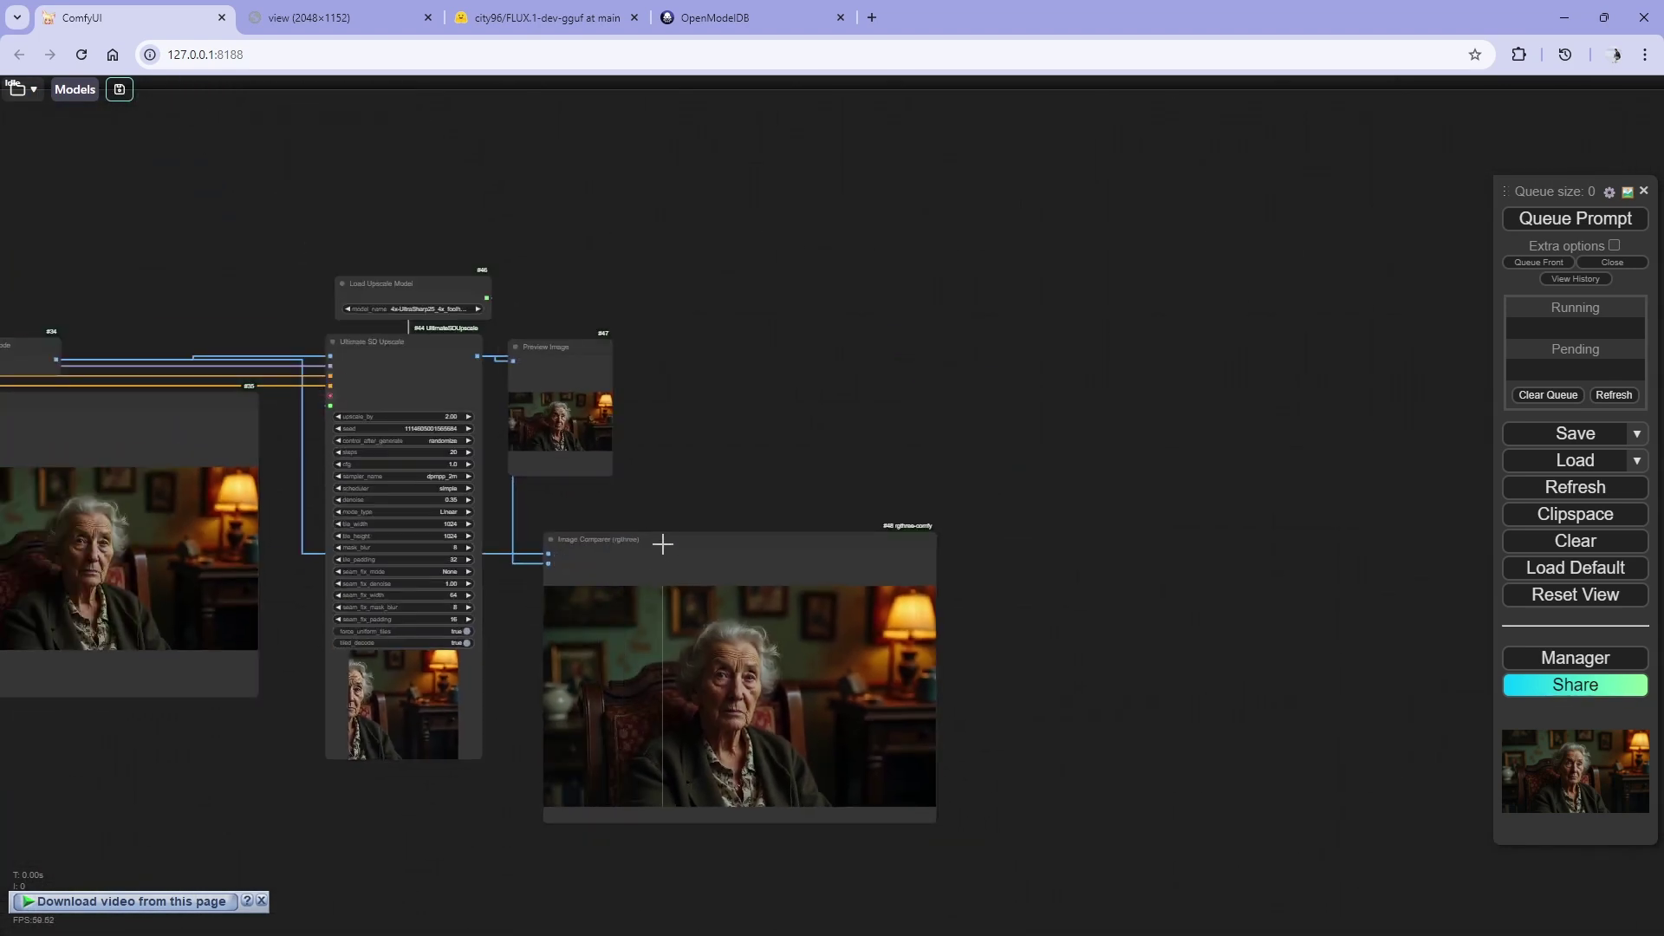
- Select the Ultimate SD Upscale node together with its Preview Image node
right_click(733, 497)
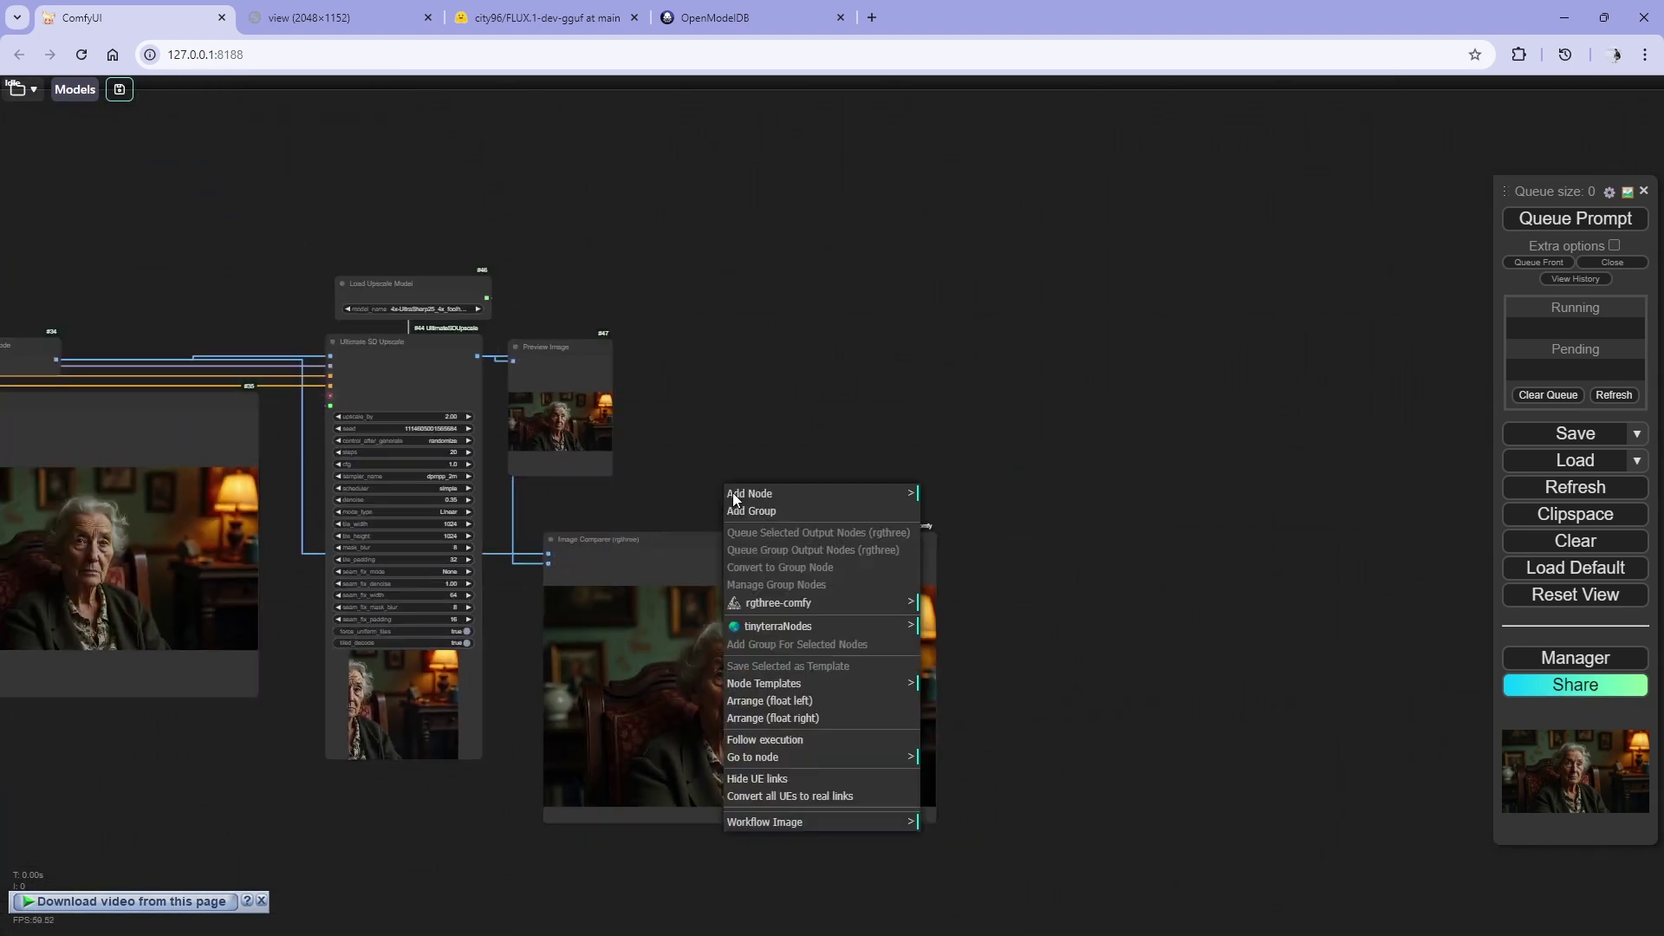
click(395, 341)
drag(650, 498, 790, 460)
scroll(555, 282, up, 4)
click(533, 305)
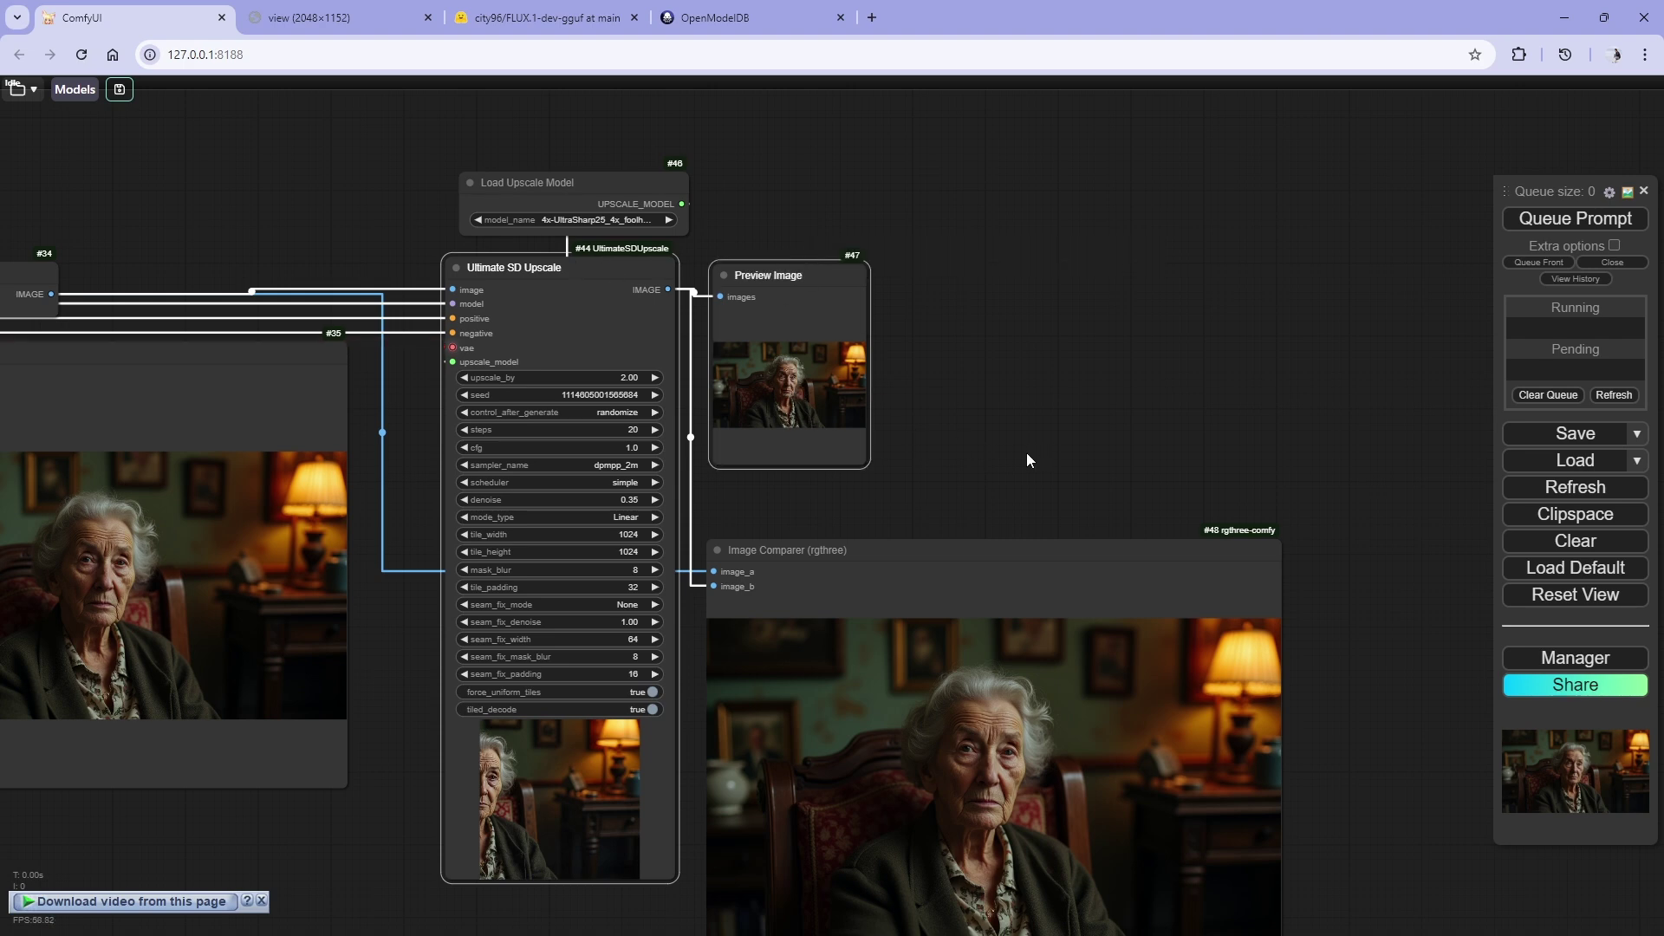
- Paste the copied nodes with input links (Ctrl+Shift+V) on empty canvas to the right
drag(1028, 459, 532, 460)
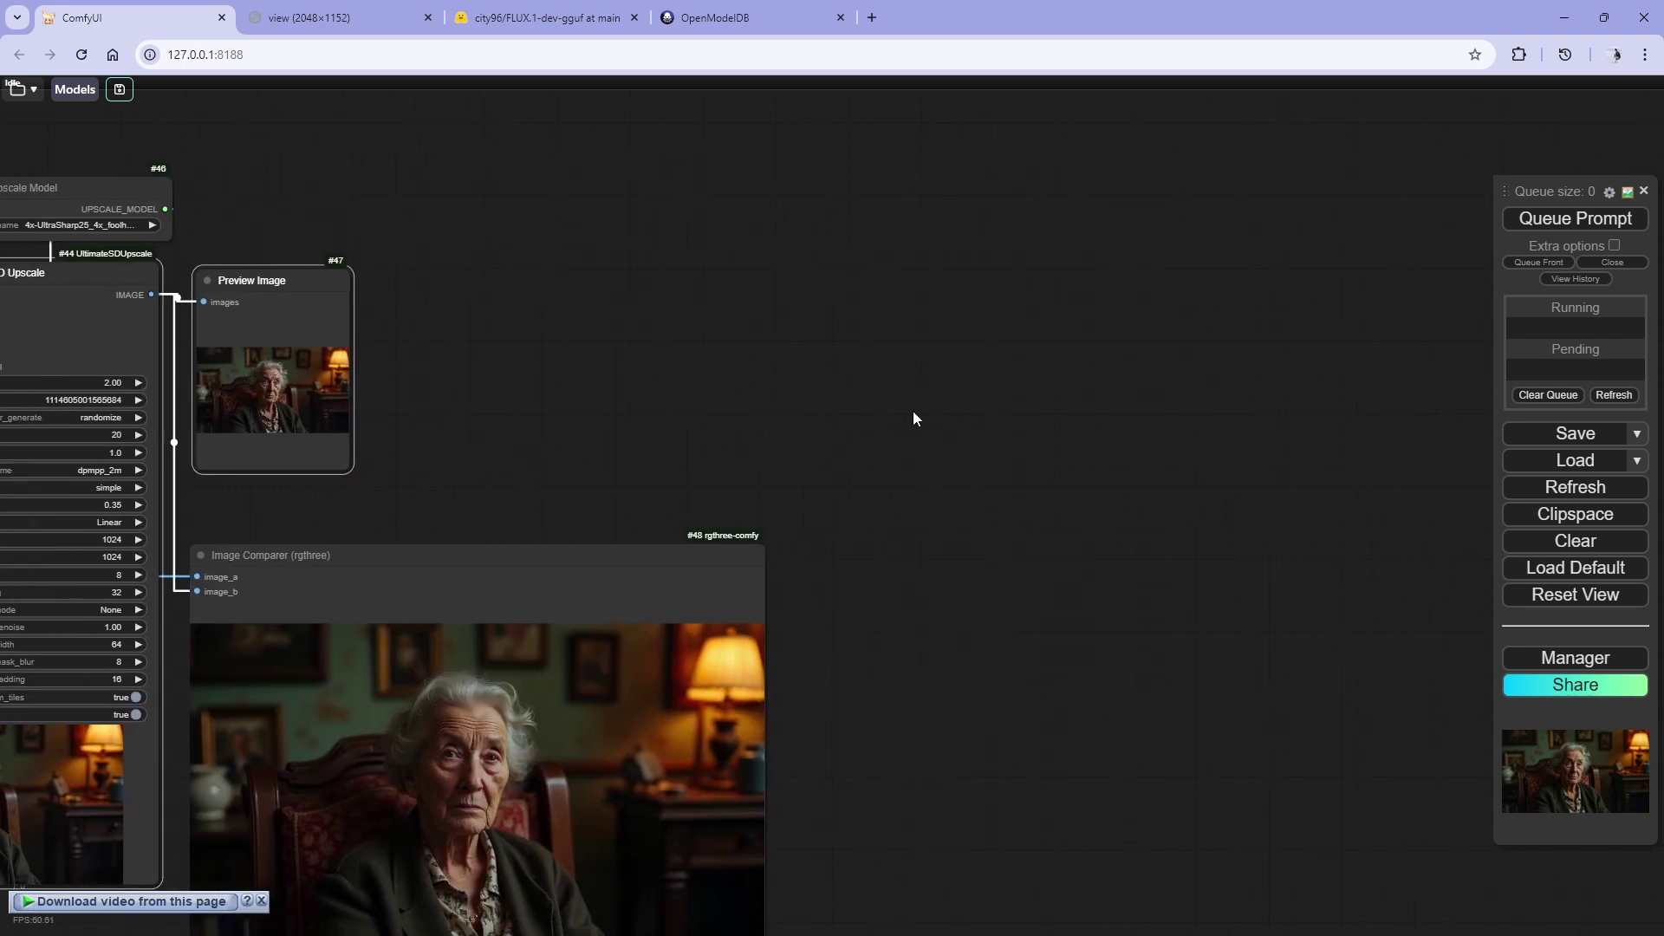
key(ctrl+shift+v)
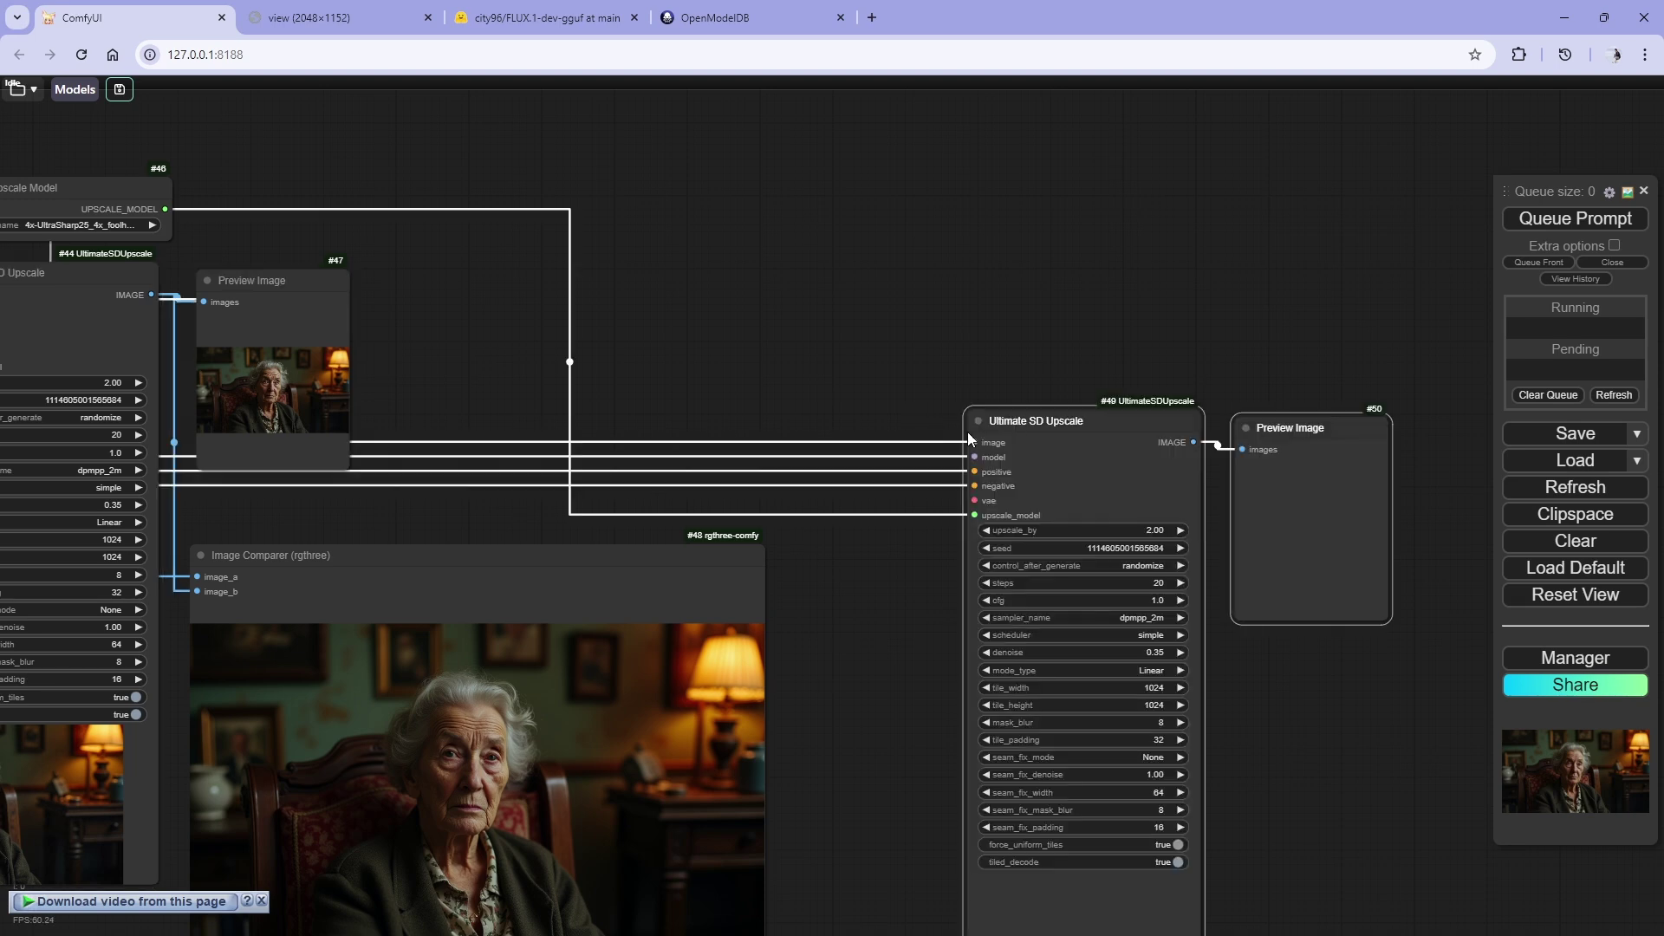
drag(1023, 411, 864, 256)
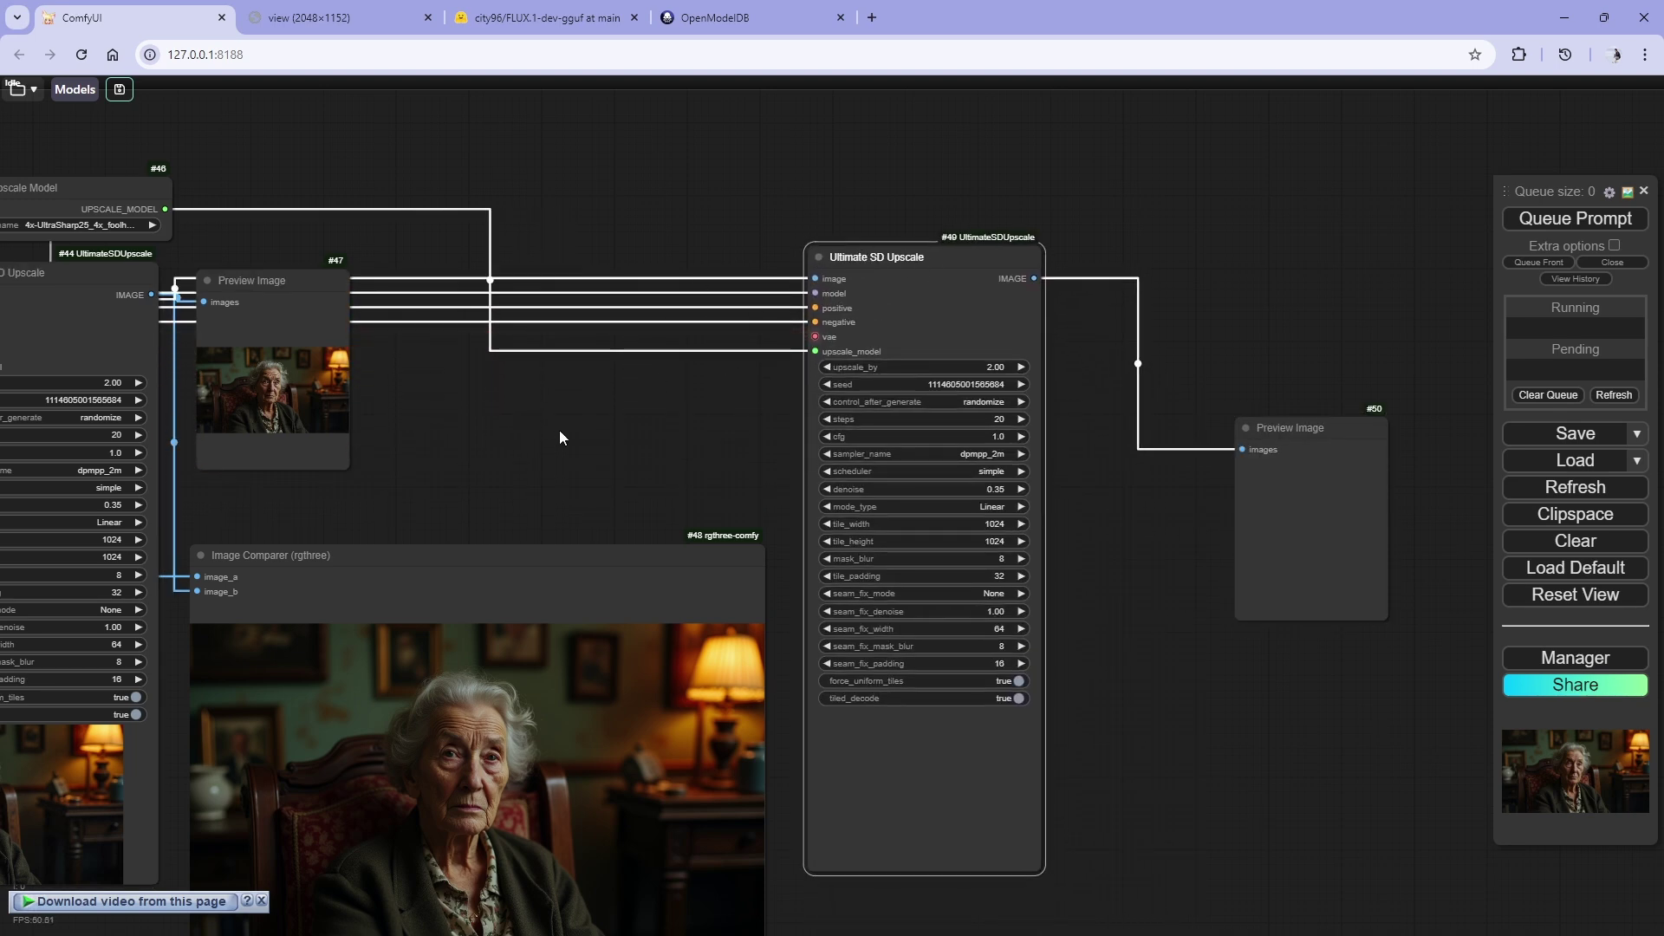
drag(559, 430, 894, 435)
scroll(895, 435, down, 3)
drag(272, 319, 601, 352)
drag(1394, 378, 1046, 363)
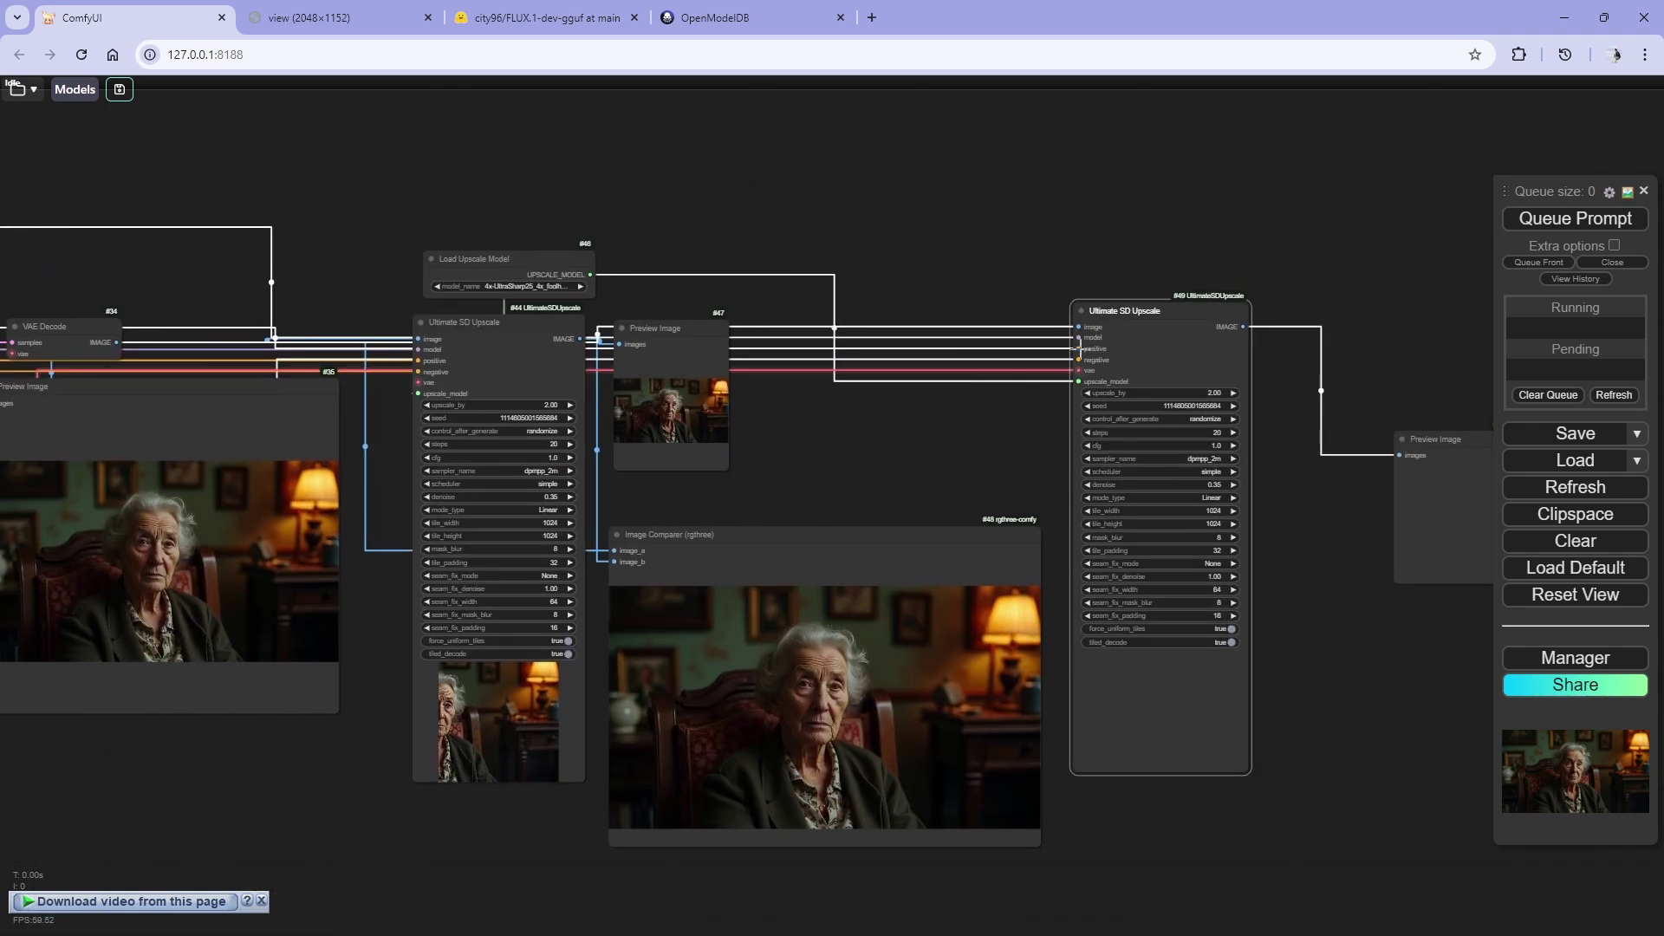
scroll(1083, 348, up, 4)
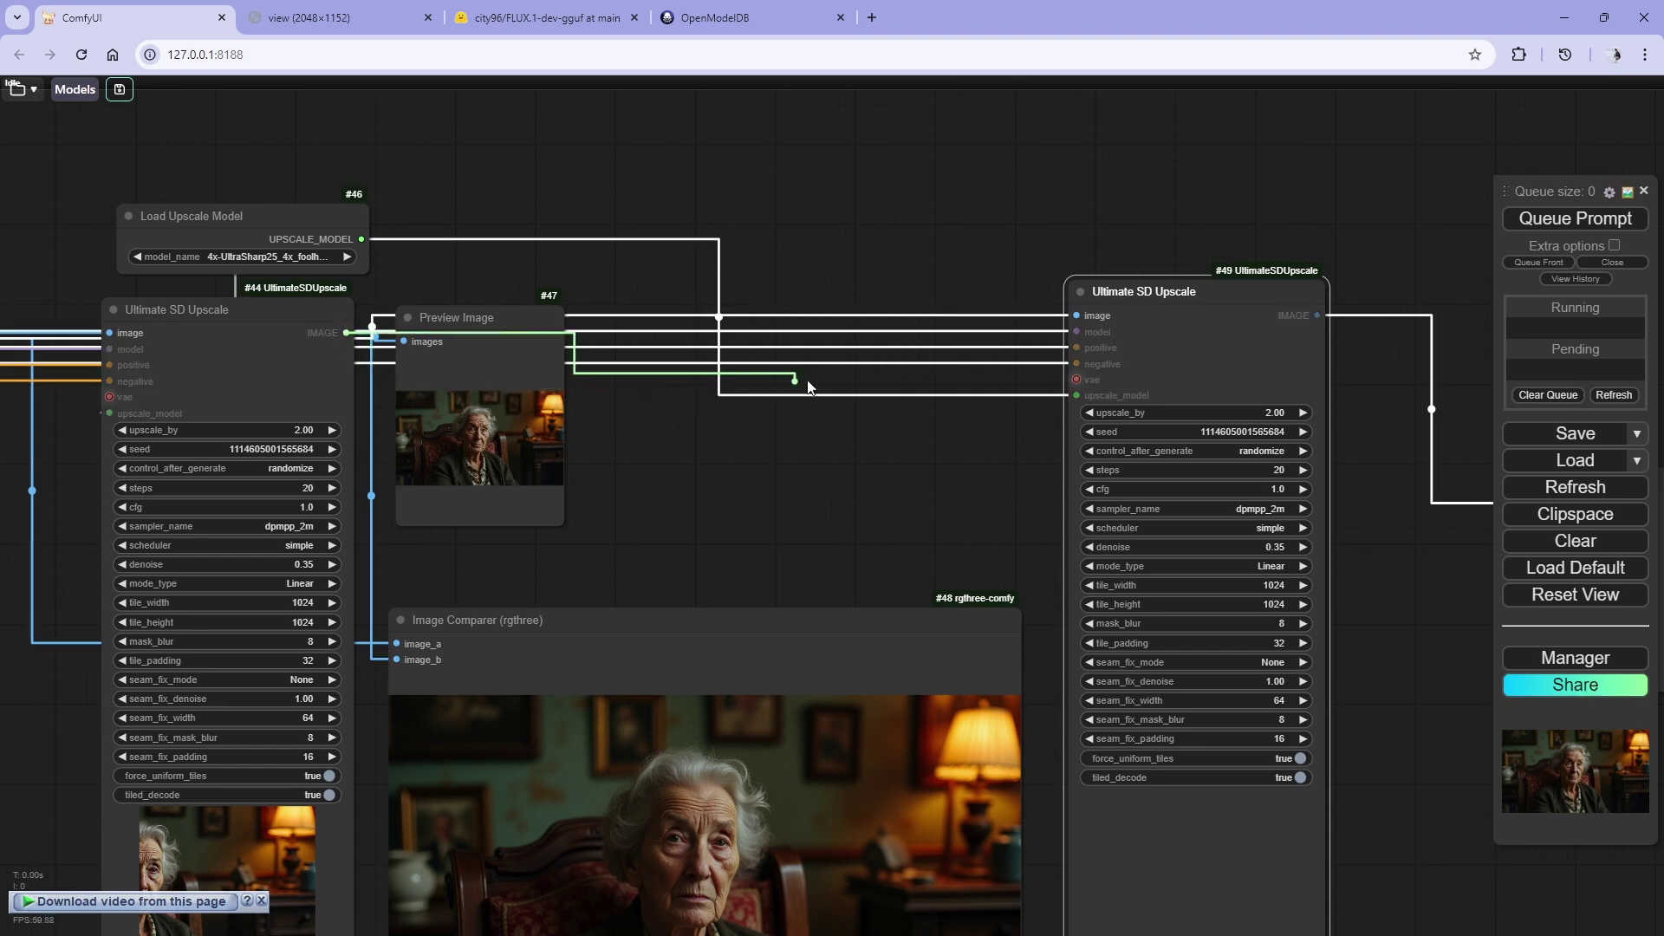
- Feed the first upscaler's IMAGE into the second upscaler and place Preview Image #50 beside it
drag(1066, 334, 1078, 315)
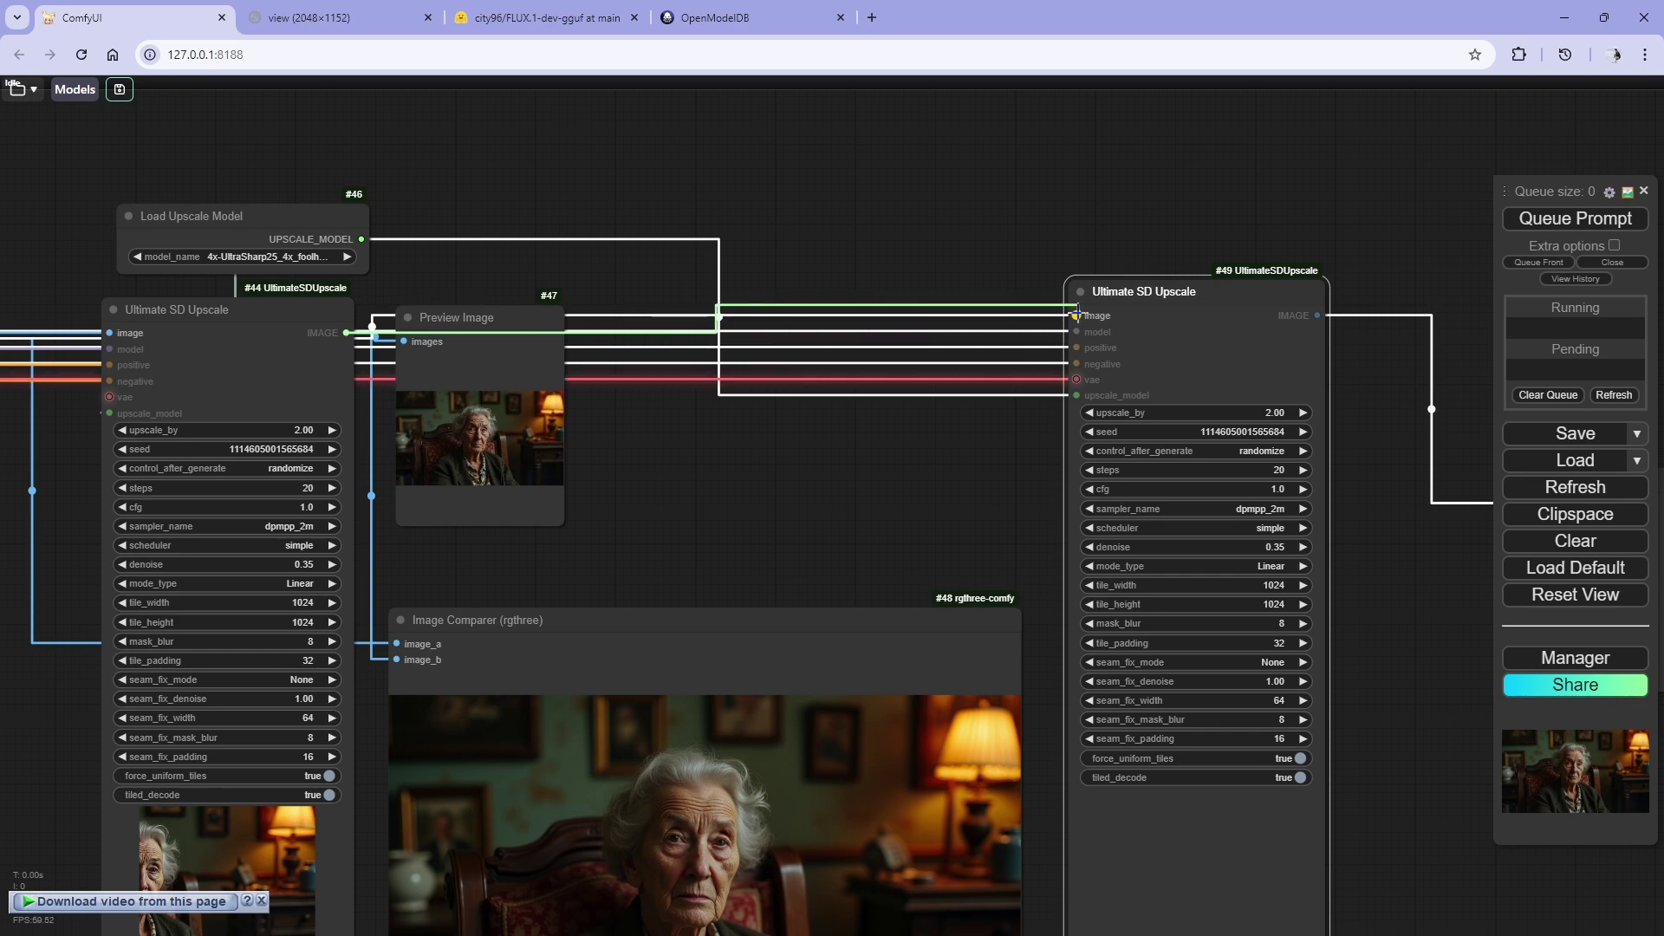
scroll(829, 449, down, 3)
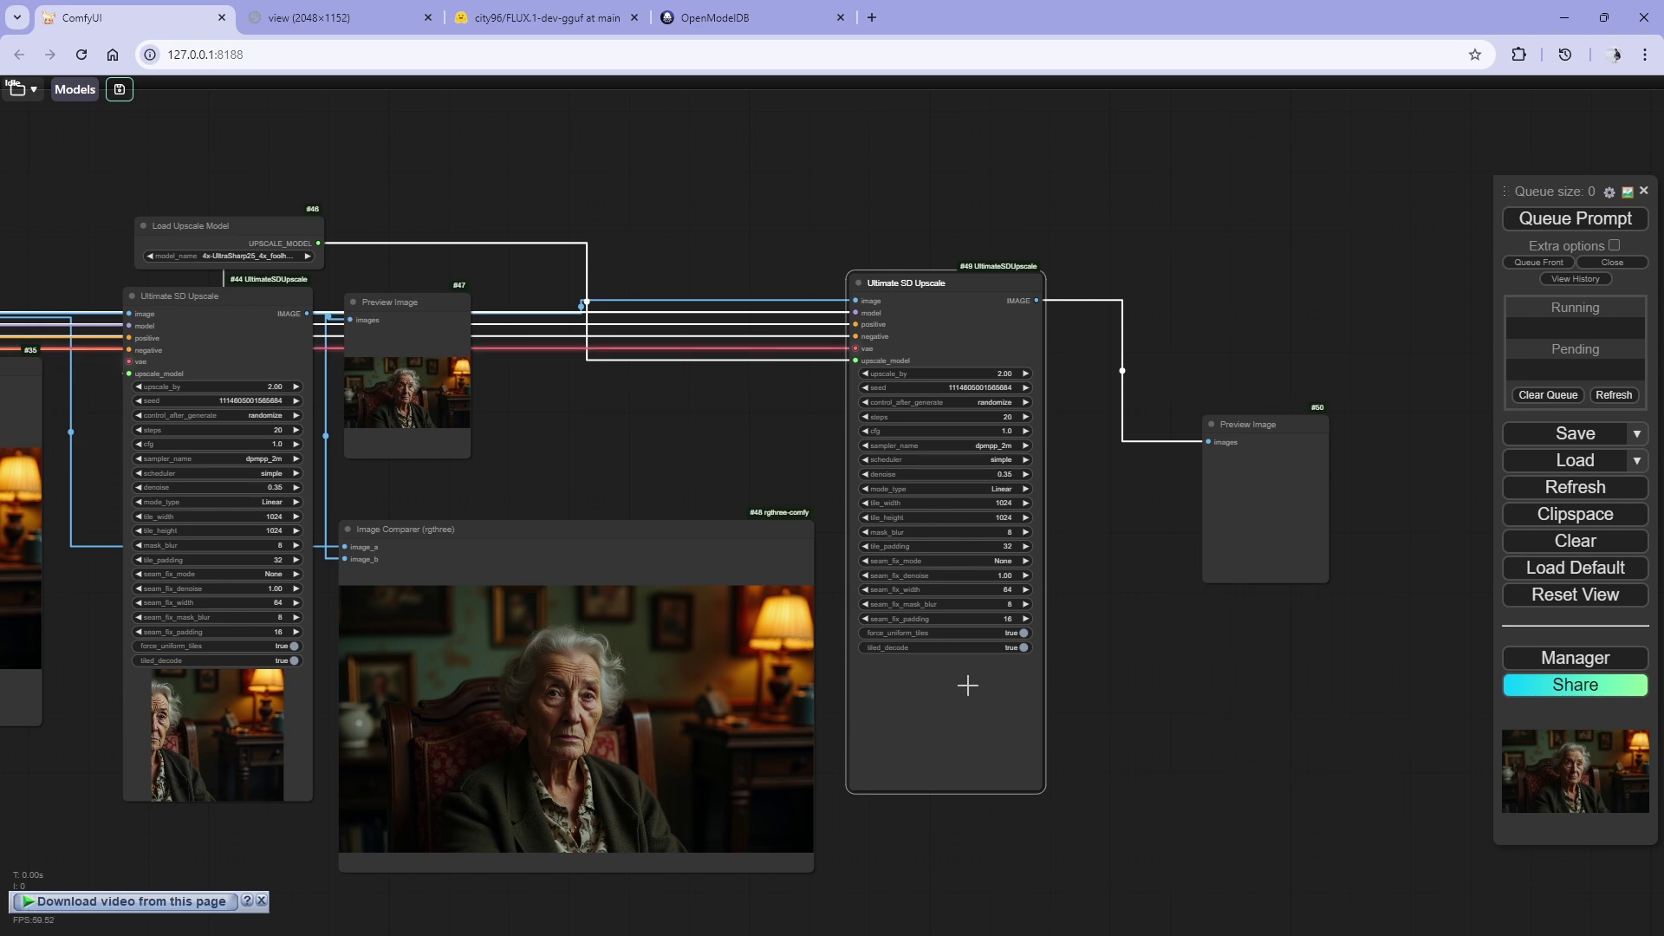
drag(1249, 425, 1136, 304)
drag(482, 728, 564, 674)
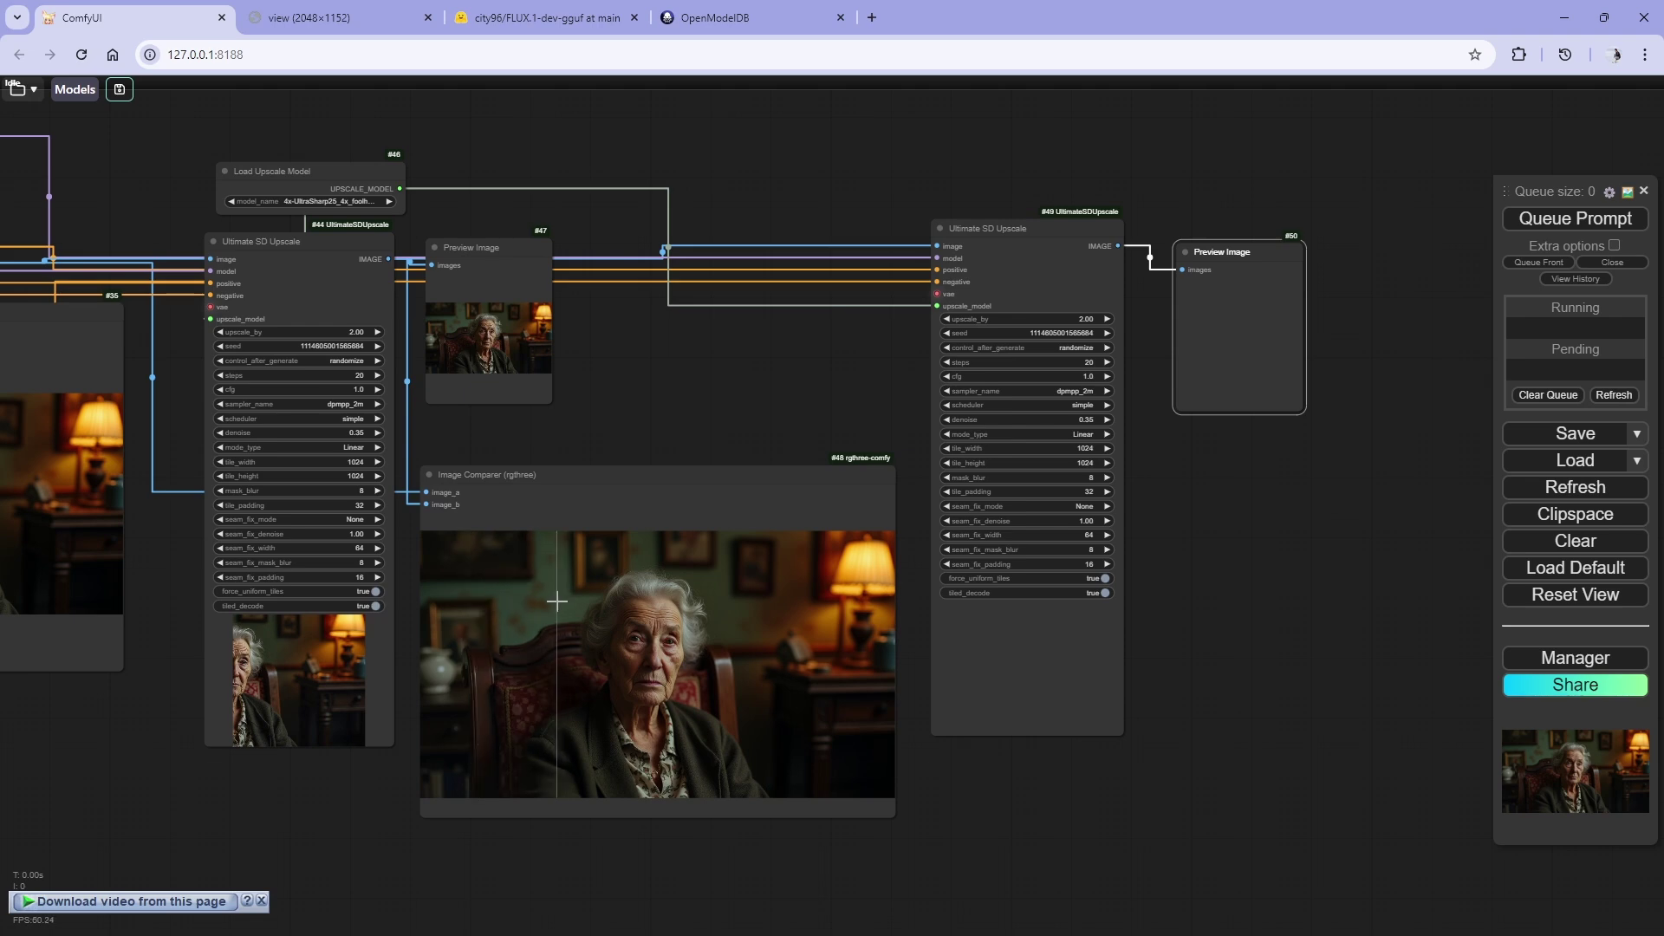
scroll(571, 694, up, 5)
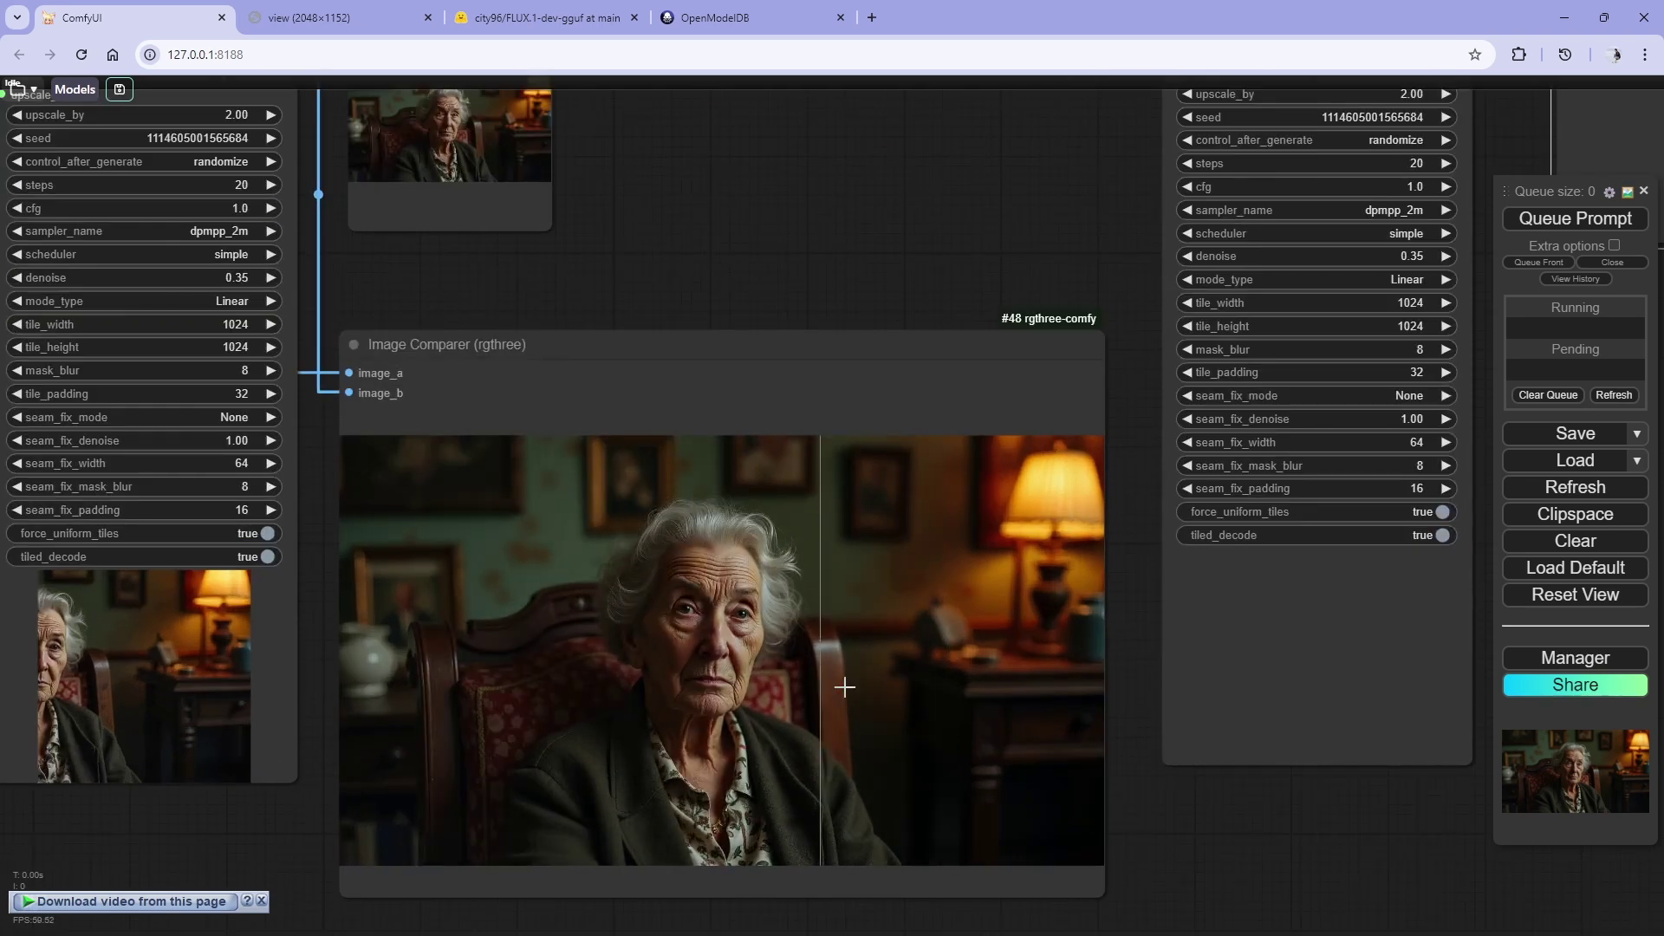
scroll(297, 717, up, 2)
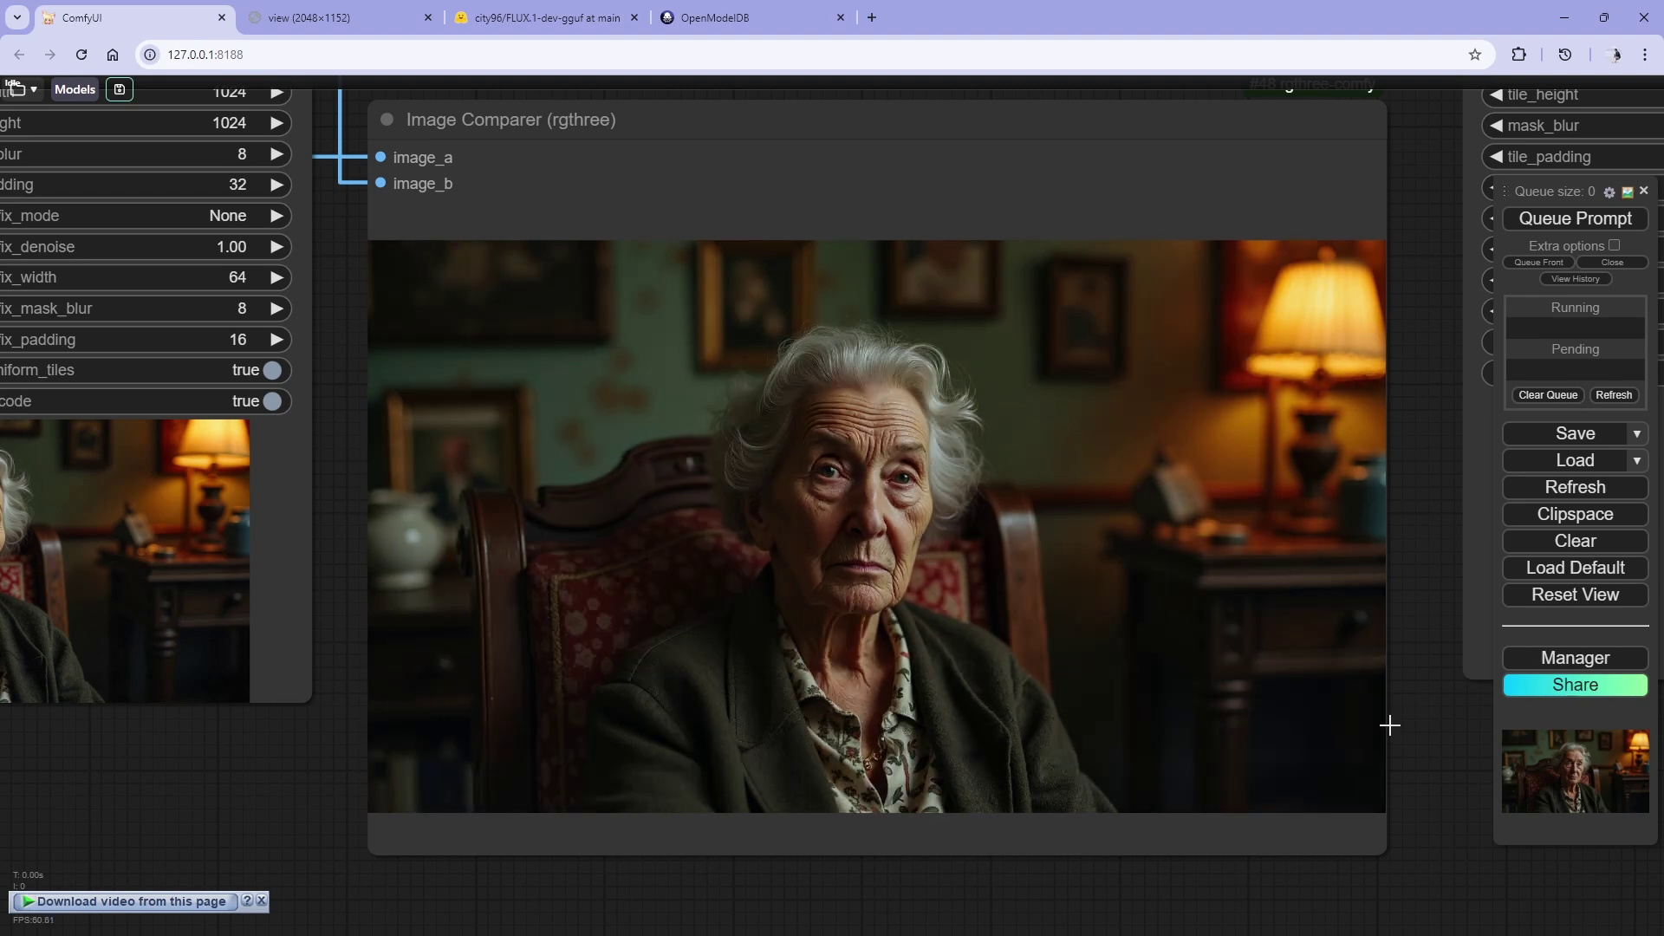